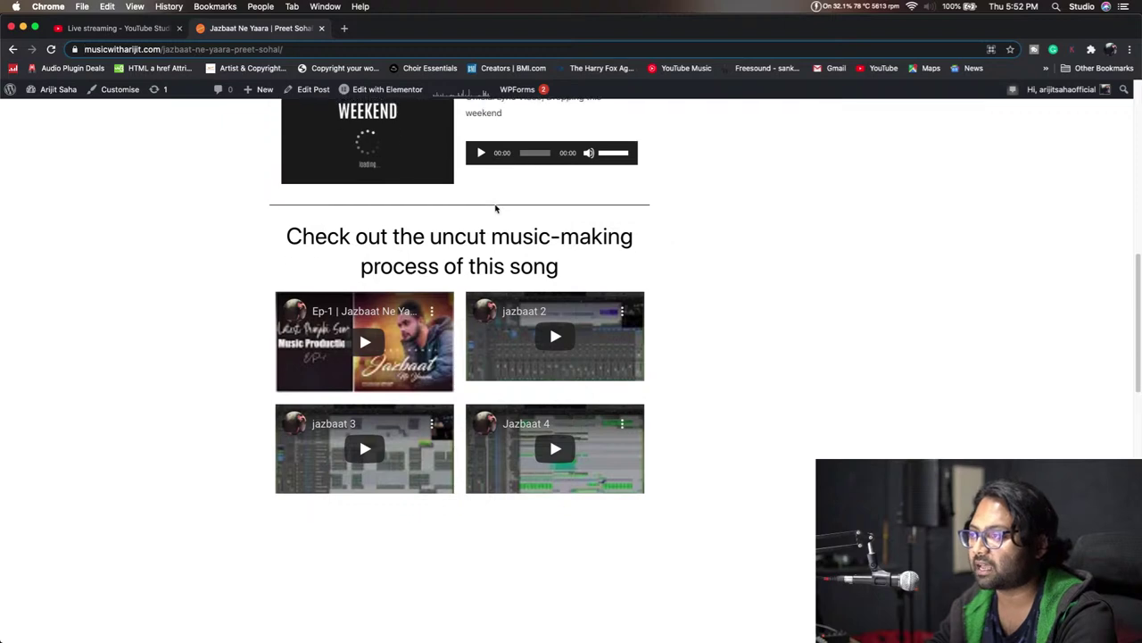
Open the streaming platform link on the Jazbaat Ne Yaara page, view it, and close its tab.
scroll(494, 208, down, 2)
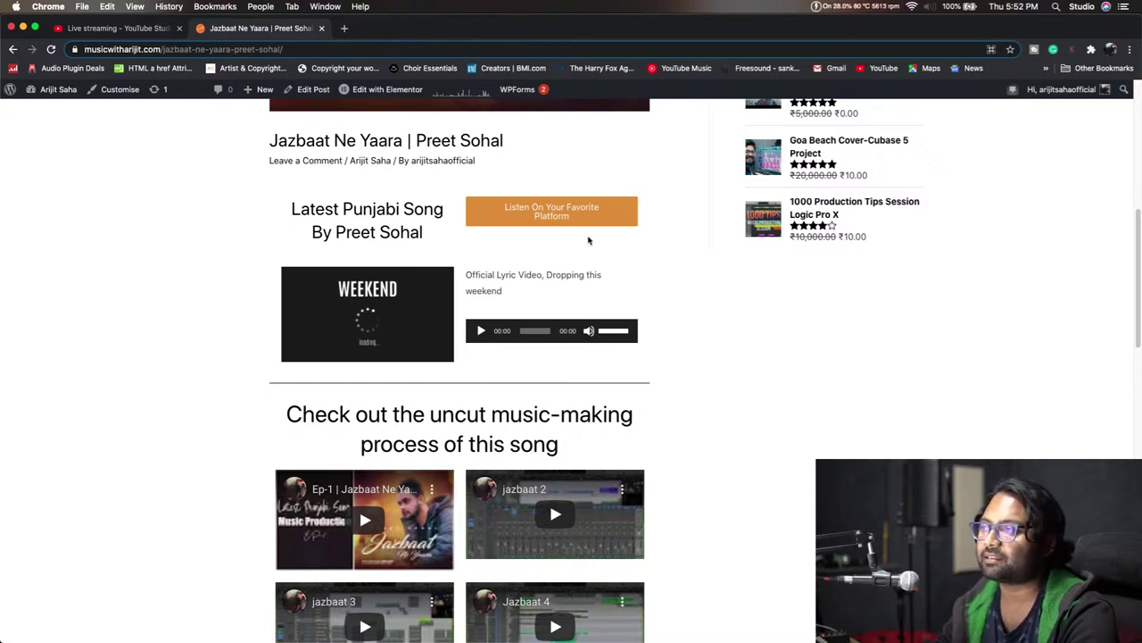
scroll(588, 241, up, 1)
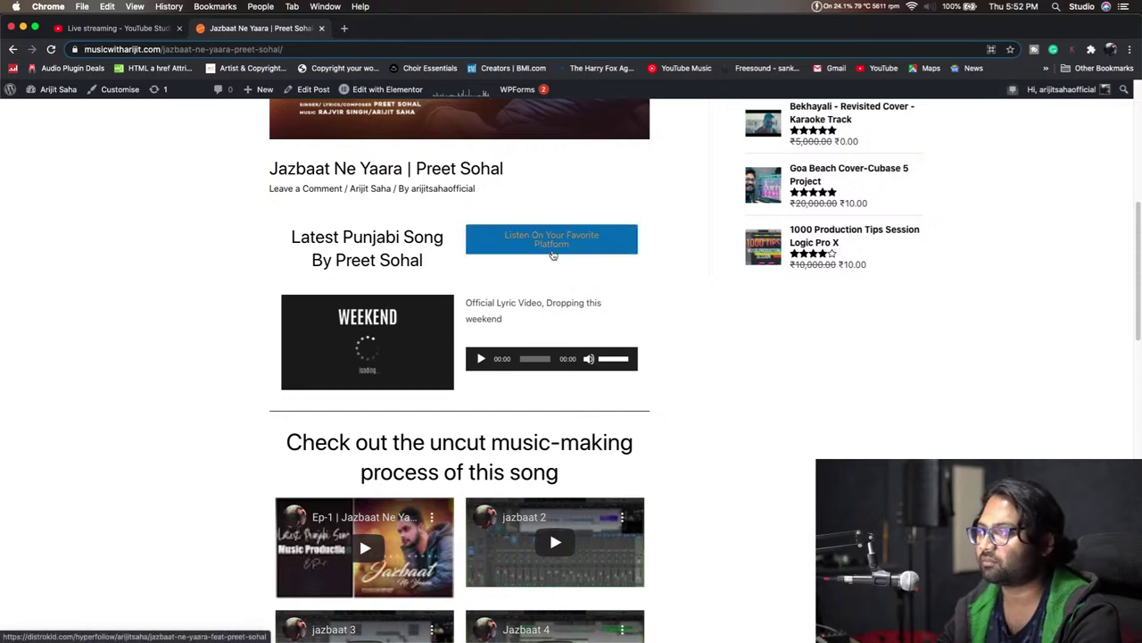
click(552, 239)
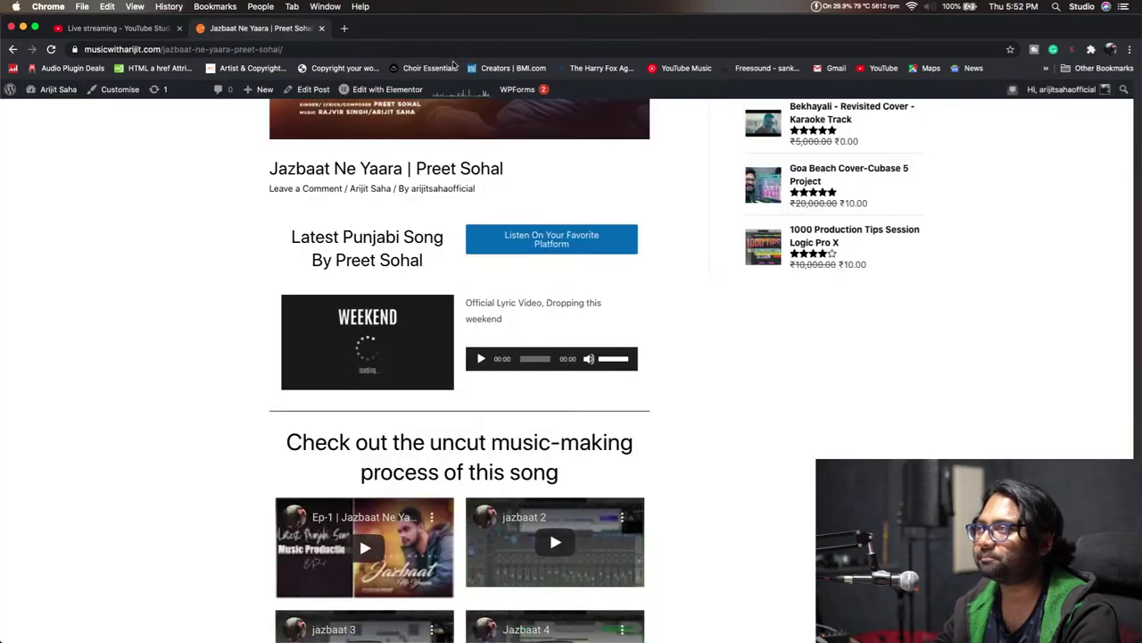
click(464, 29)
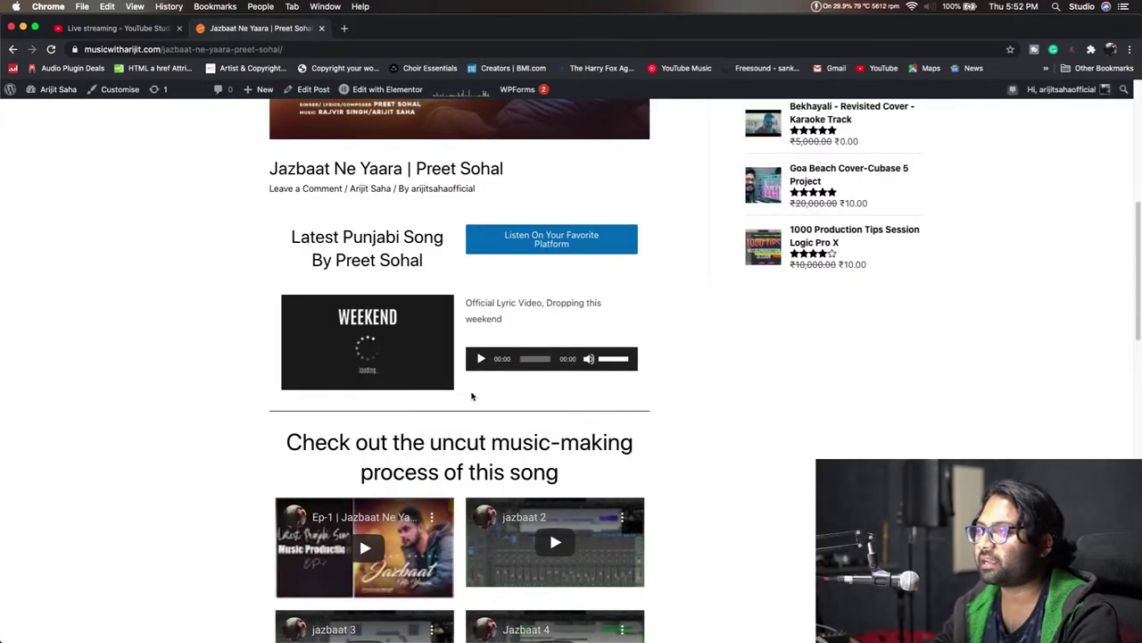
Look through the uncut music-making episode videos on the Jazbaat Ne Yaara page and return to its beginning.
scroll(777, 395, down, 5)
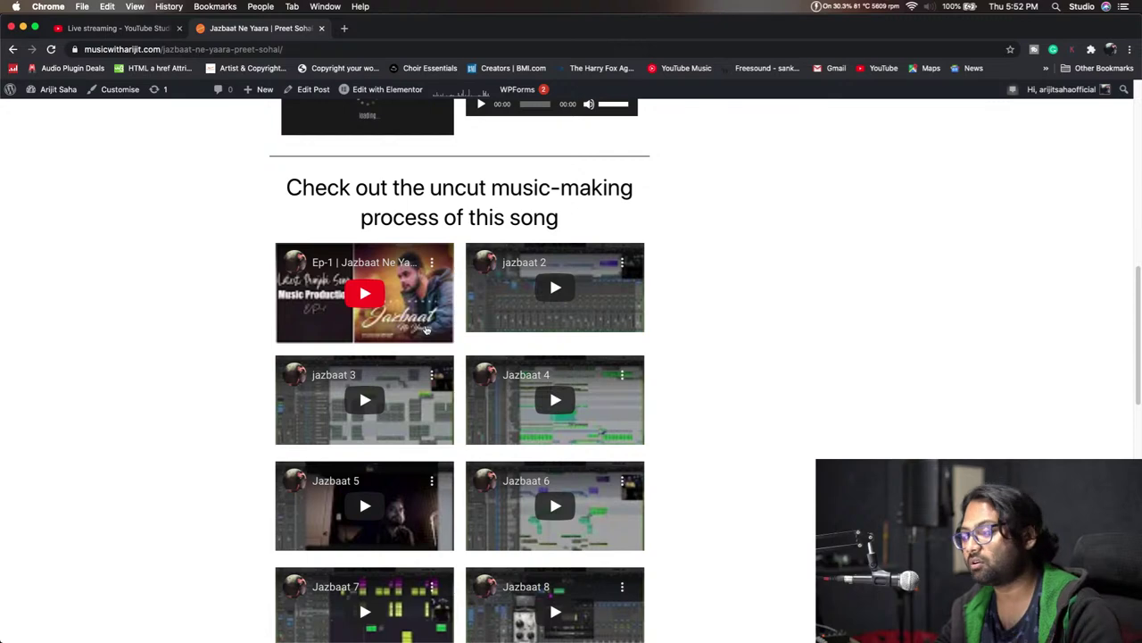
scroll(426, 330, down, 13)
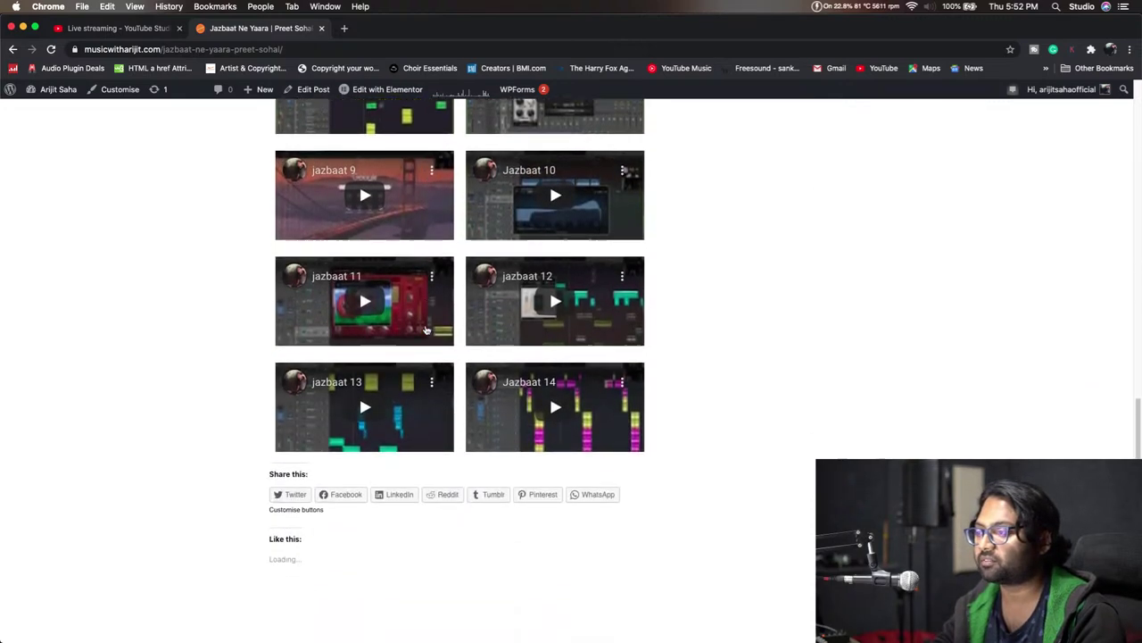
scroll(427, 330, up, 12)
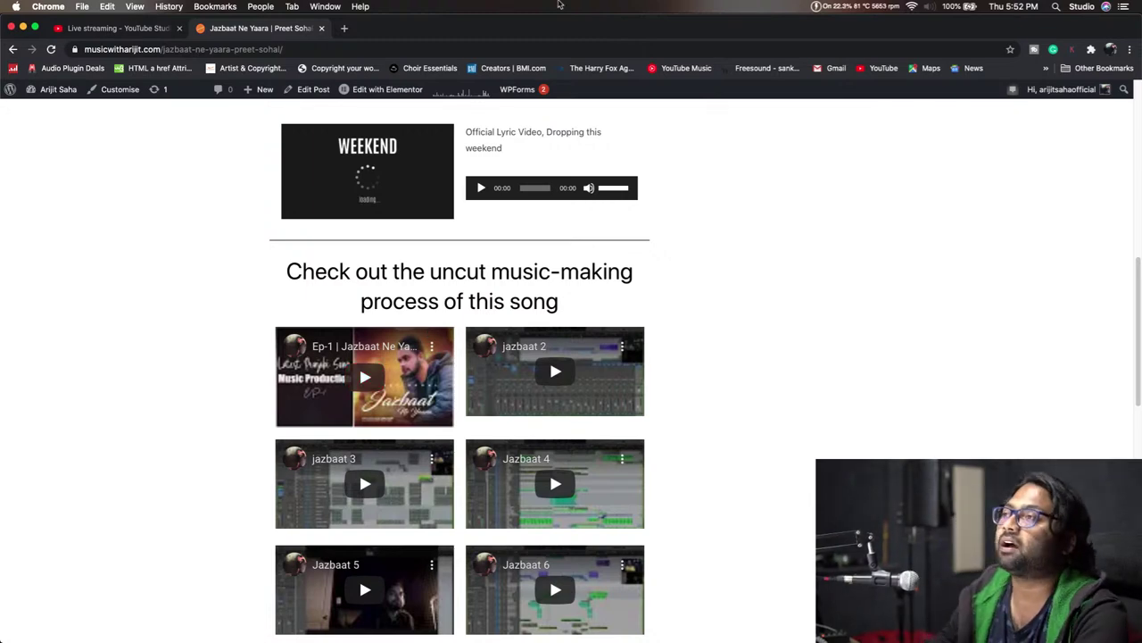
scroll(813, 360, up, 10)
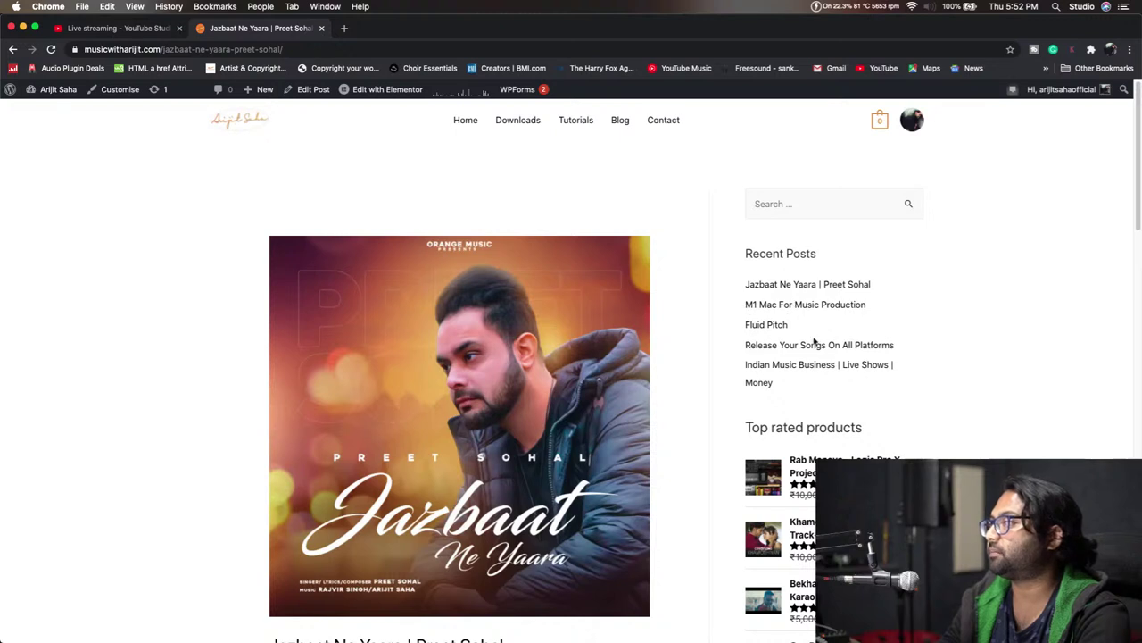
Go to the website's home page from the Jazbaat Ne Yaara post.
click(464, 125)
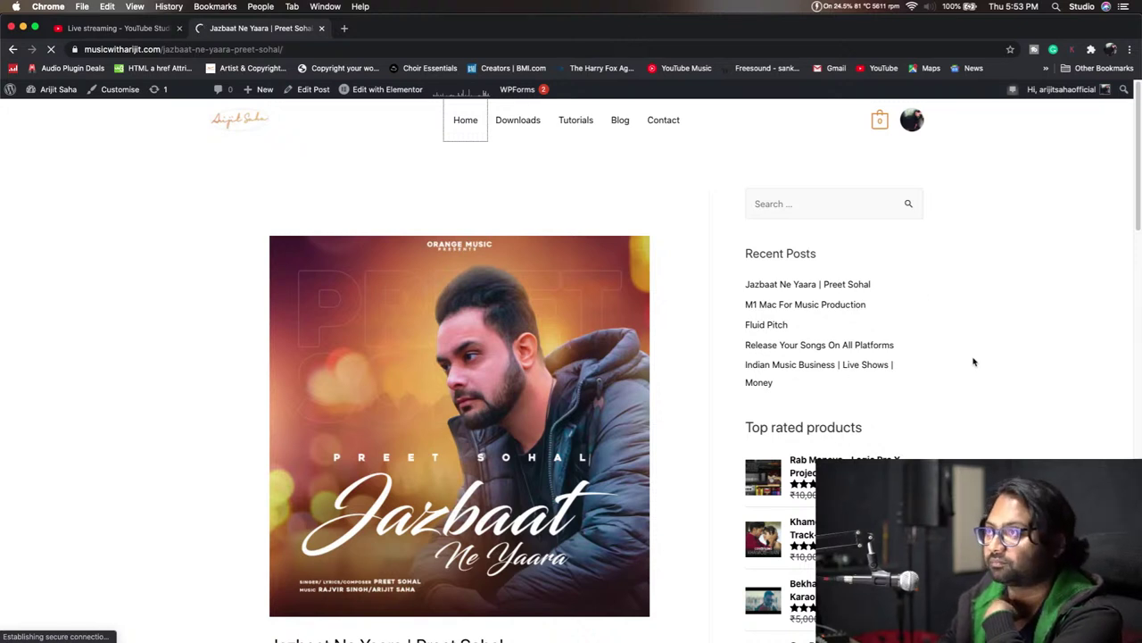
scroll(974, 361, down, 1)
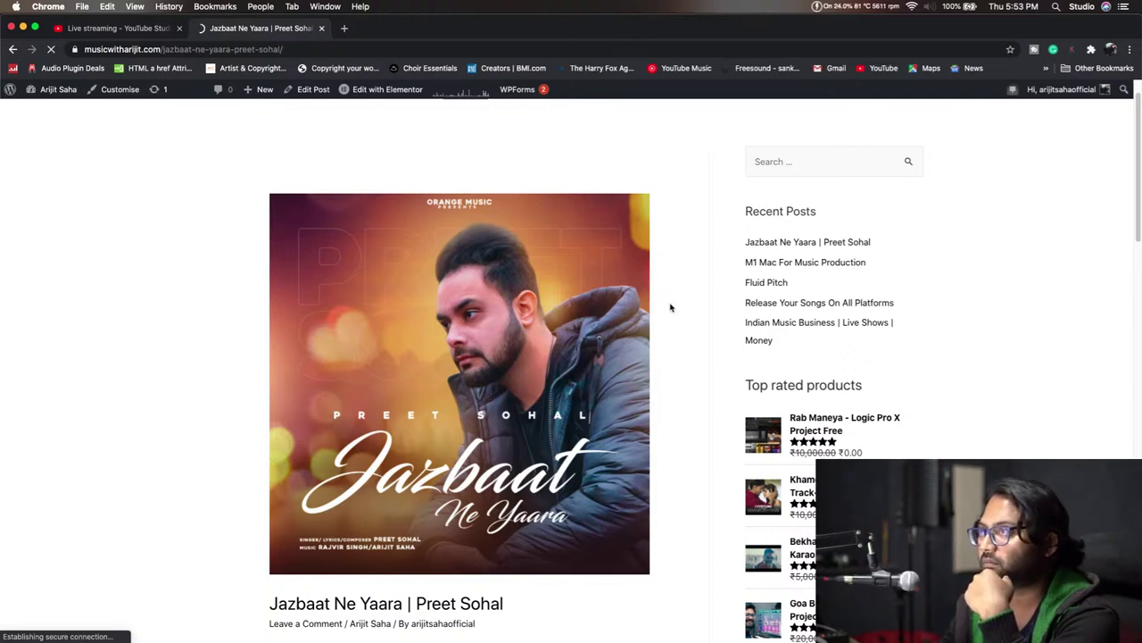
scroll(670, 307, down, 1)
scroll(670, 307, up, 3)
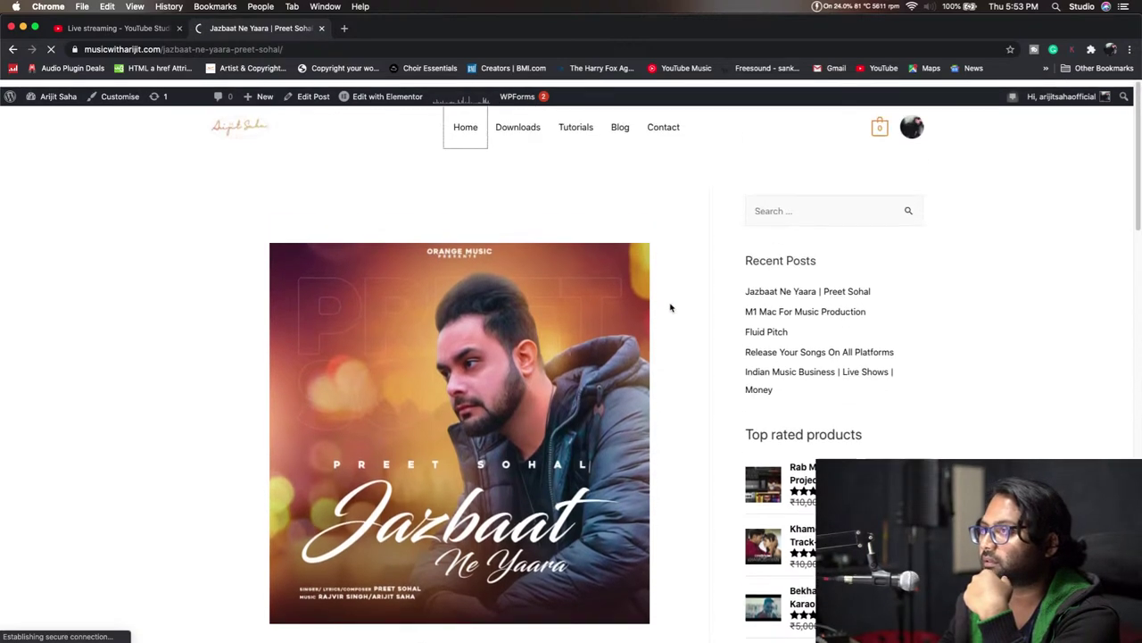
click(464, 121)
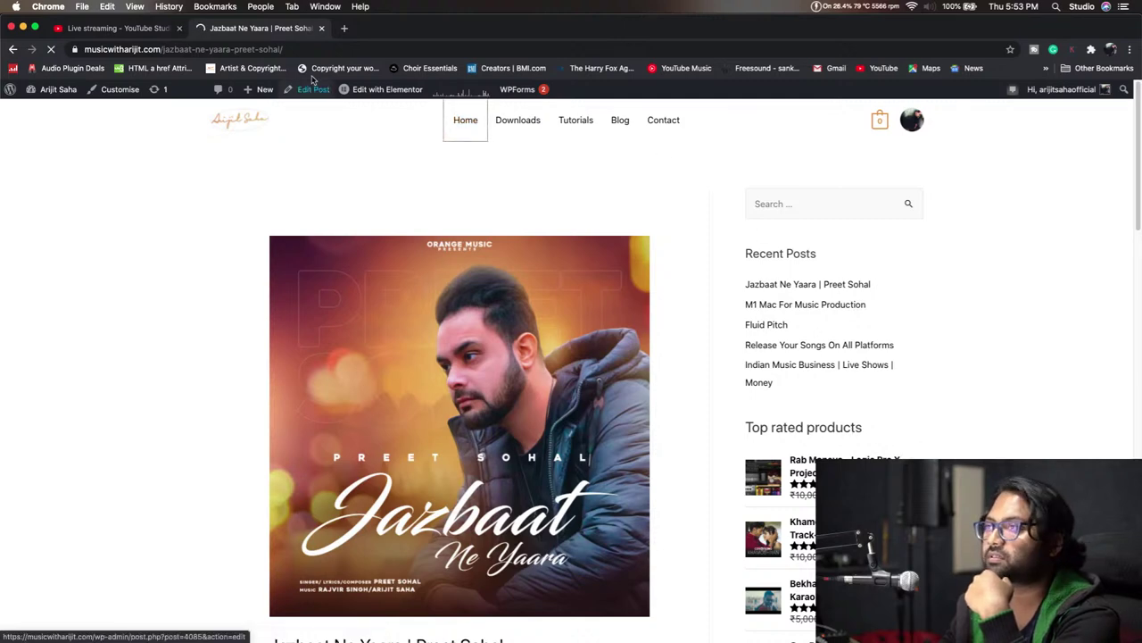
Load musicwitharijit.com in a new browser tab and return to the original site tab.
click(345, 29)
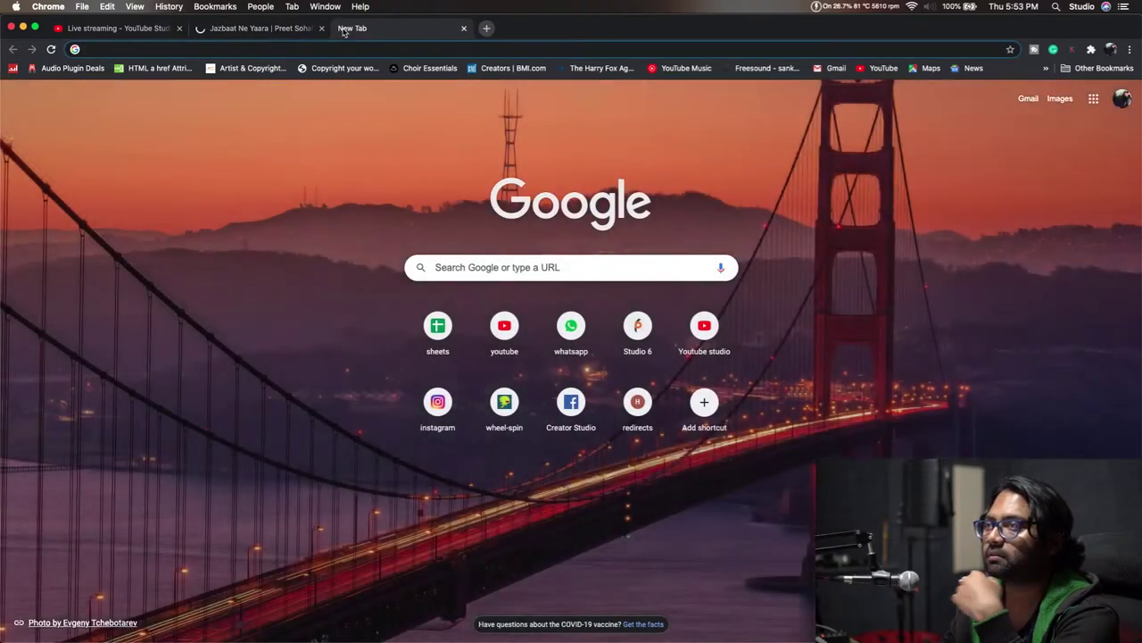
text(musi)
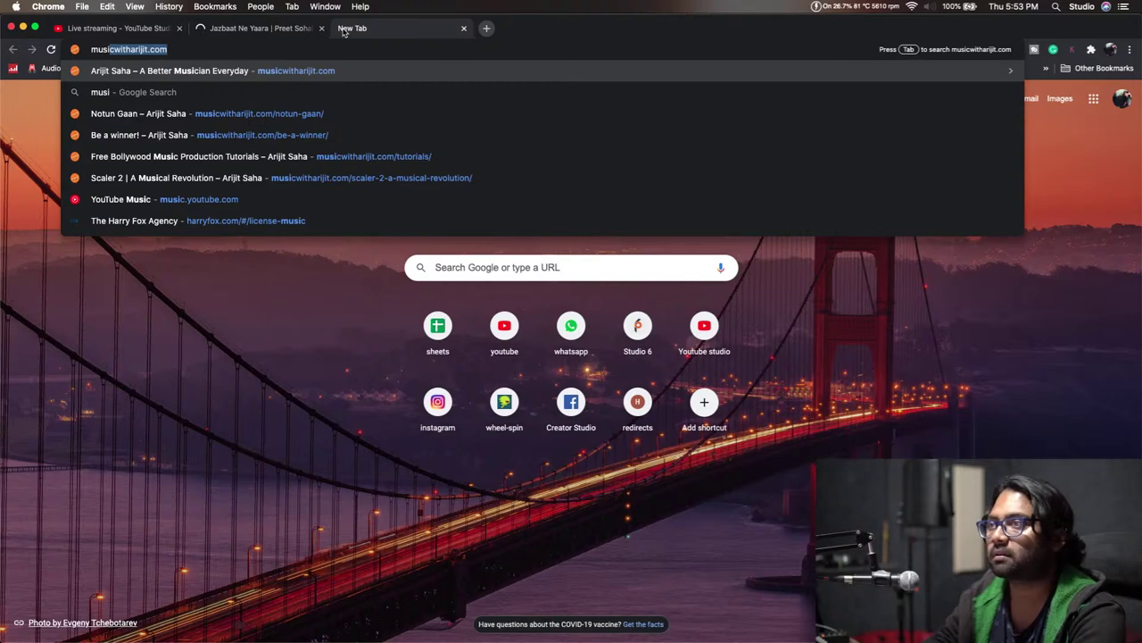
key(Return)
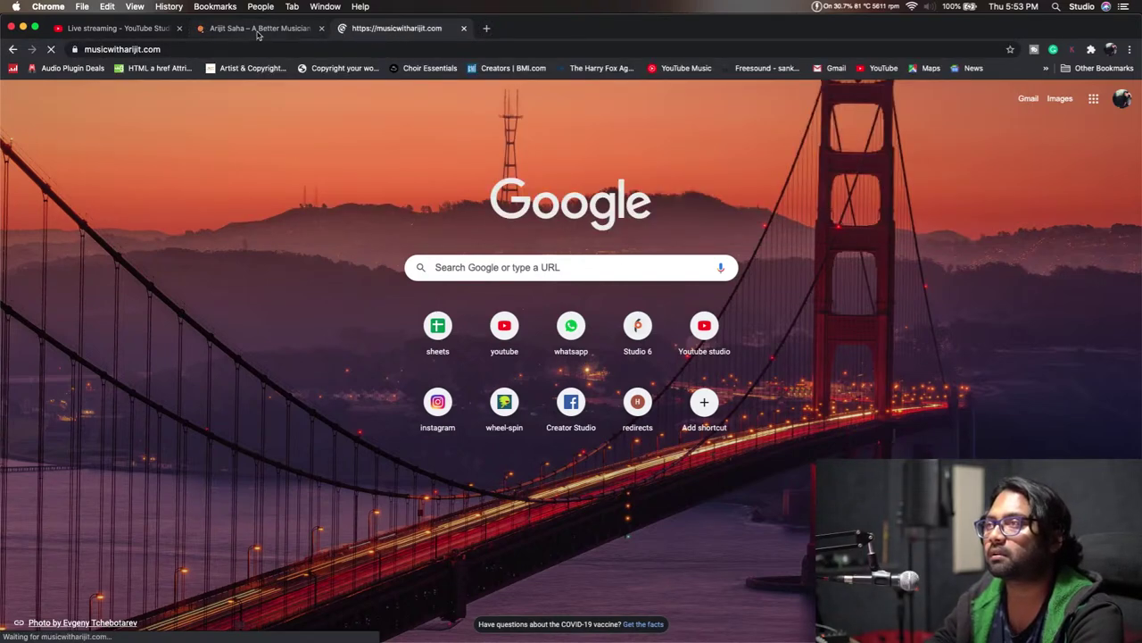
click(258, 29)
Open the new album update from the home page and find the streaming link in the Notun Gaan post.
scroll(564, 453, down, 5)
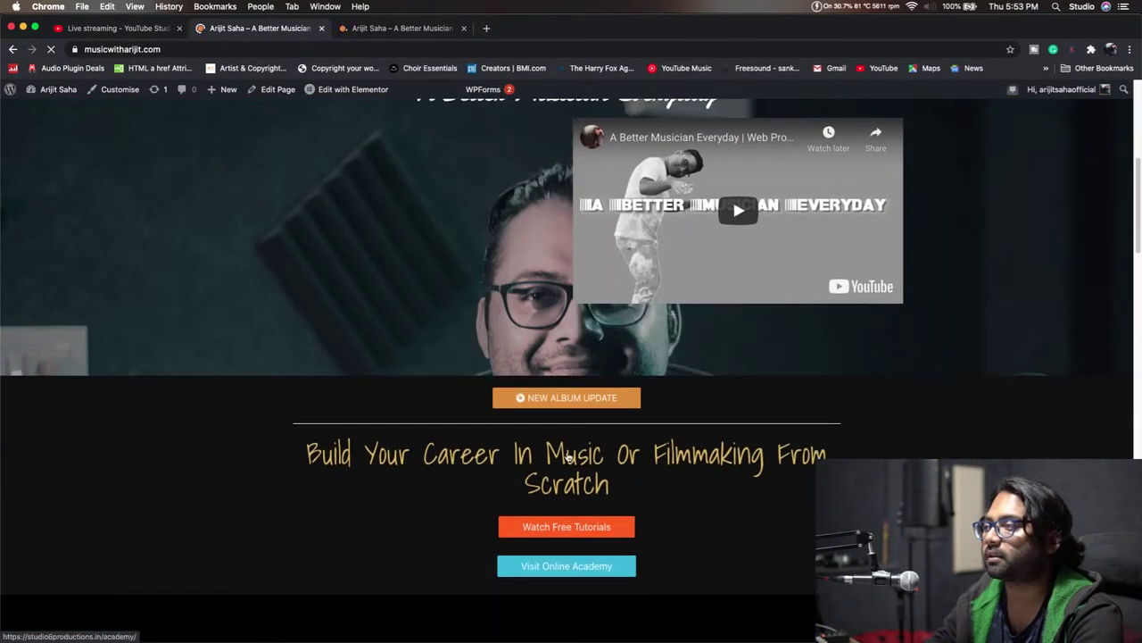
click(607, 402)
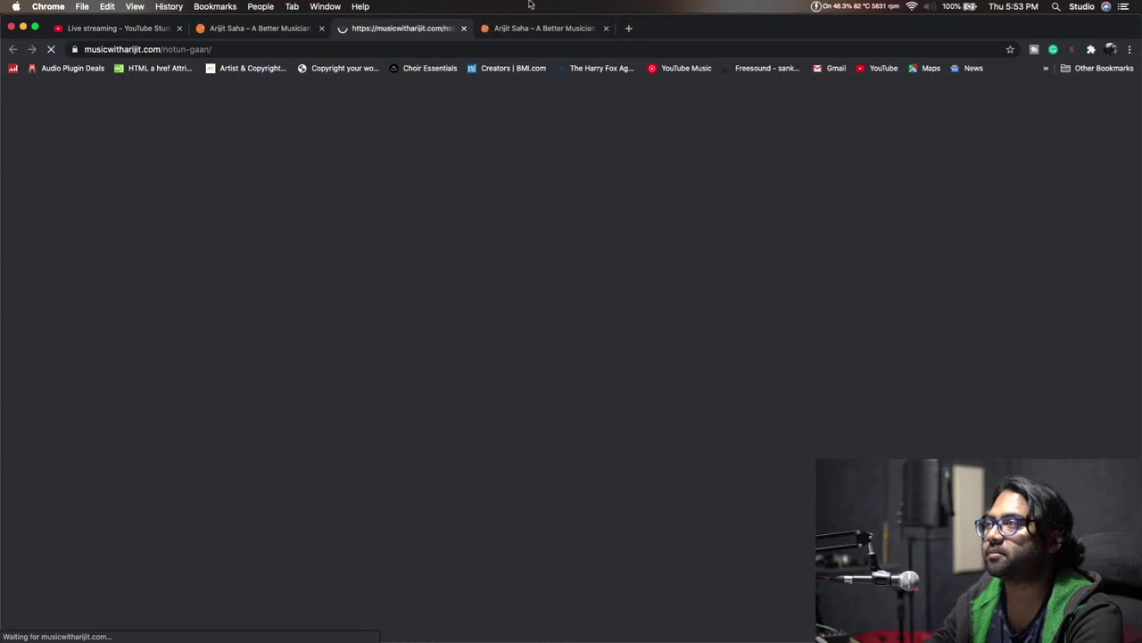
scroll(651, 473, down, 2)
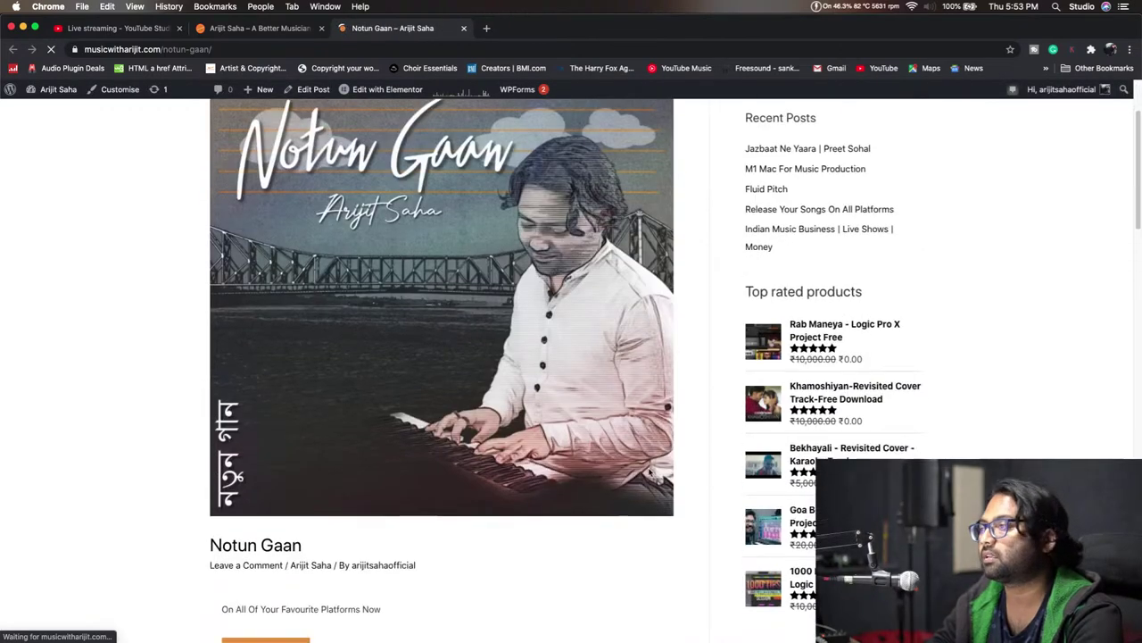
scroll(650, 473, down, 5)
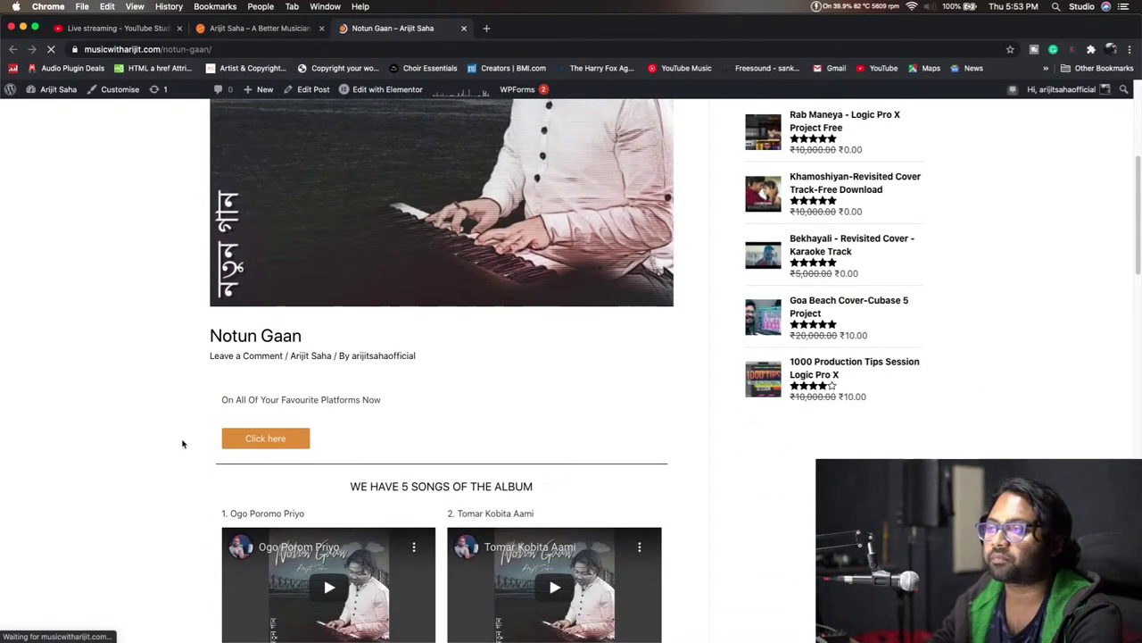
Open the Notun Gaan DistroKid page and review the streaming platforms offered for the album.
click(266, 439)
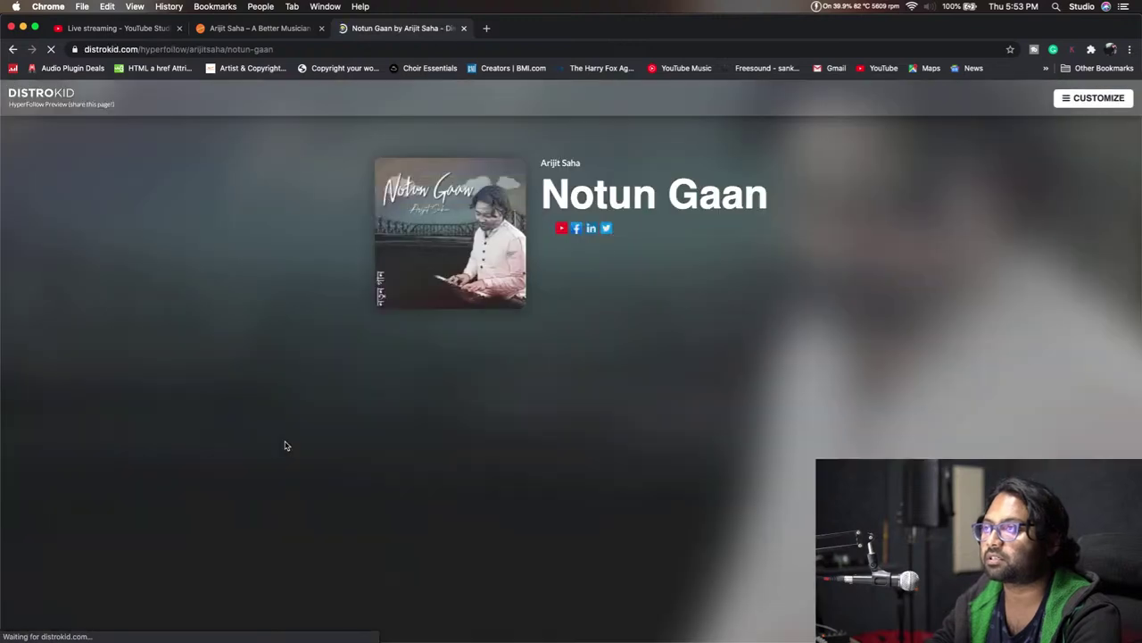
scroll(414, 329, down, 2)
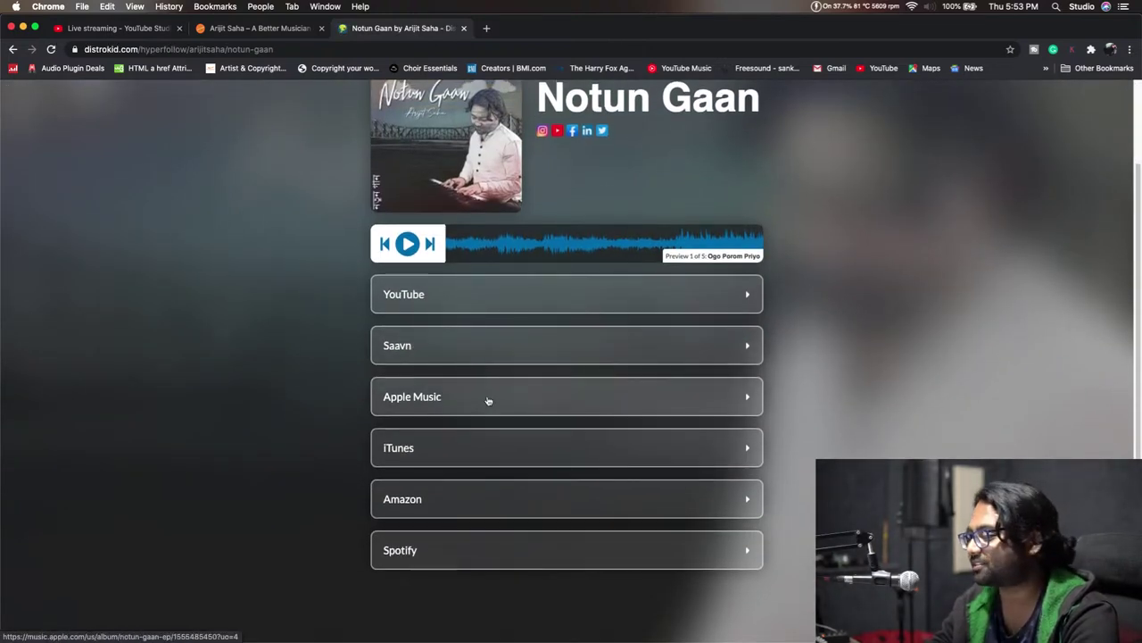
scroll(488, 401, up, 2)
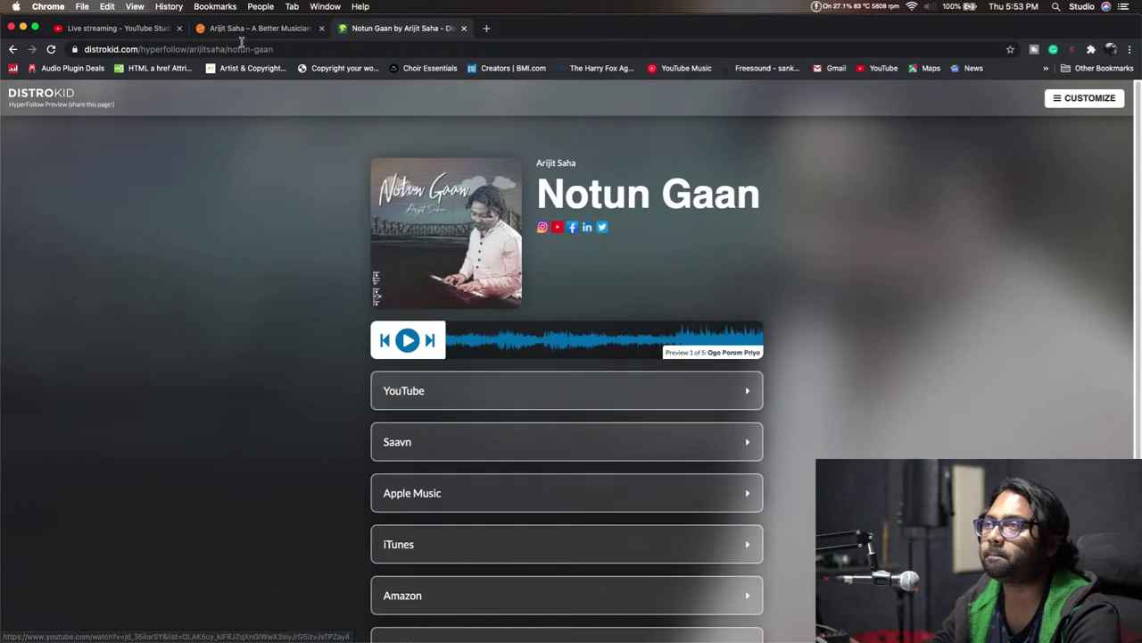
Look over the site's home page, and go back from the DistroKid page to the Notun Gaan post.
click(254, 34)
scroll(303, 424, down, 12)
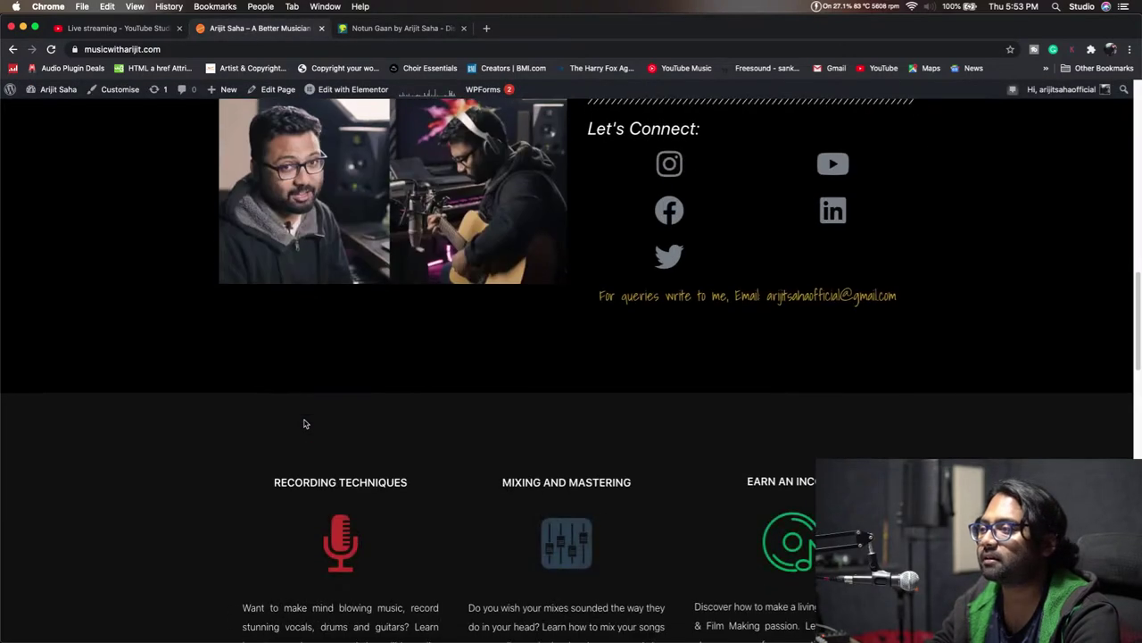
scroll(304, 424, up, 7)
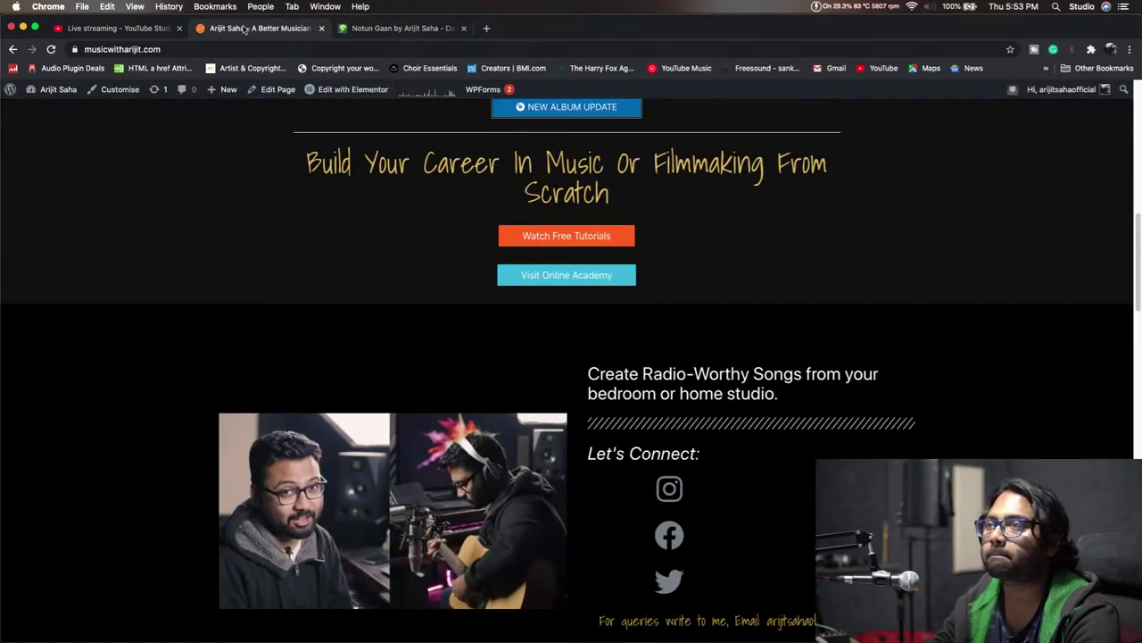
click(368, 29)
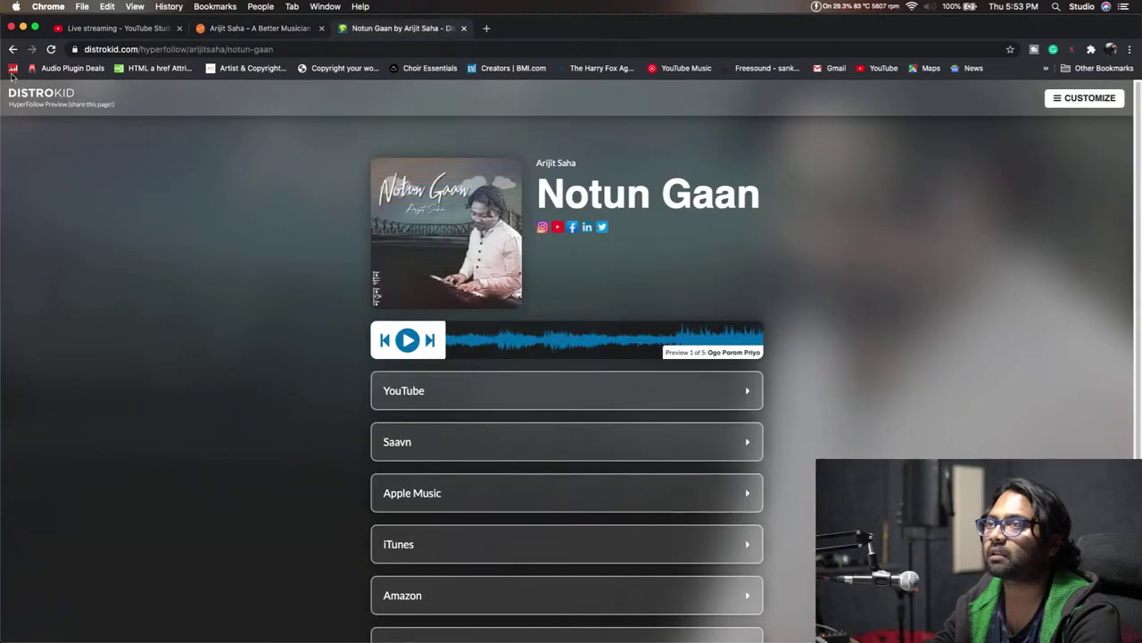
click(12, 50)
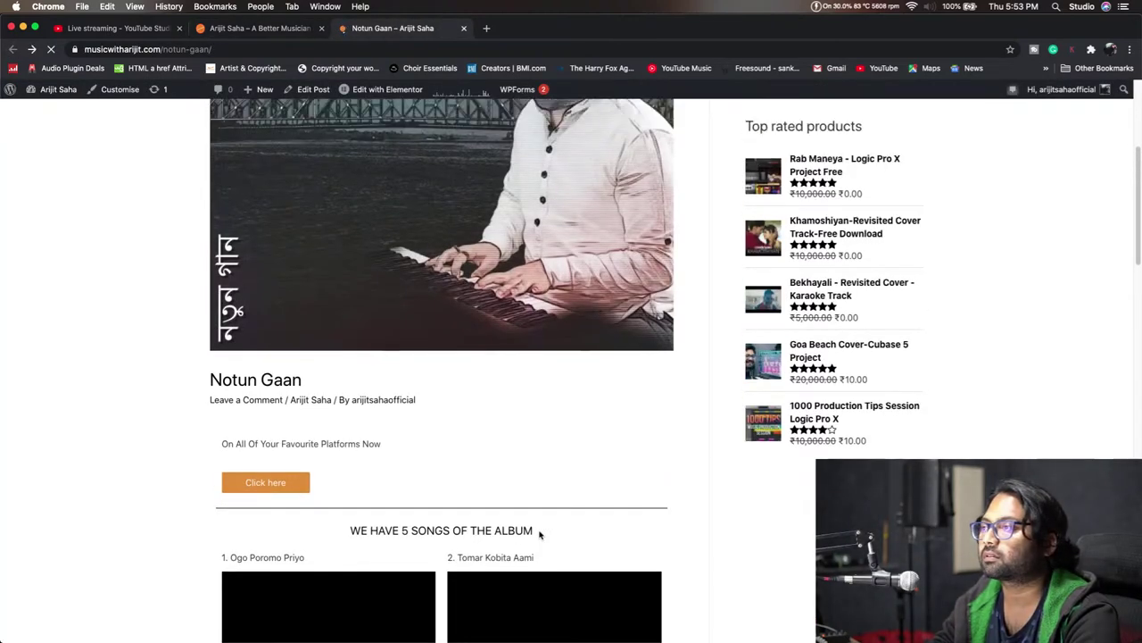
Examine the Notun Gaan post's song videos, the album release video and the In The Mix live sessions.
scroll(539, 534, down, 5)
scroll(539, 535, down, 4)
scroll(379, 516, down, 2)
scroll(379, 516, down, 5)
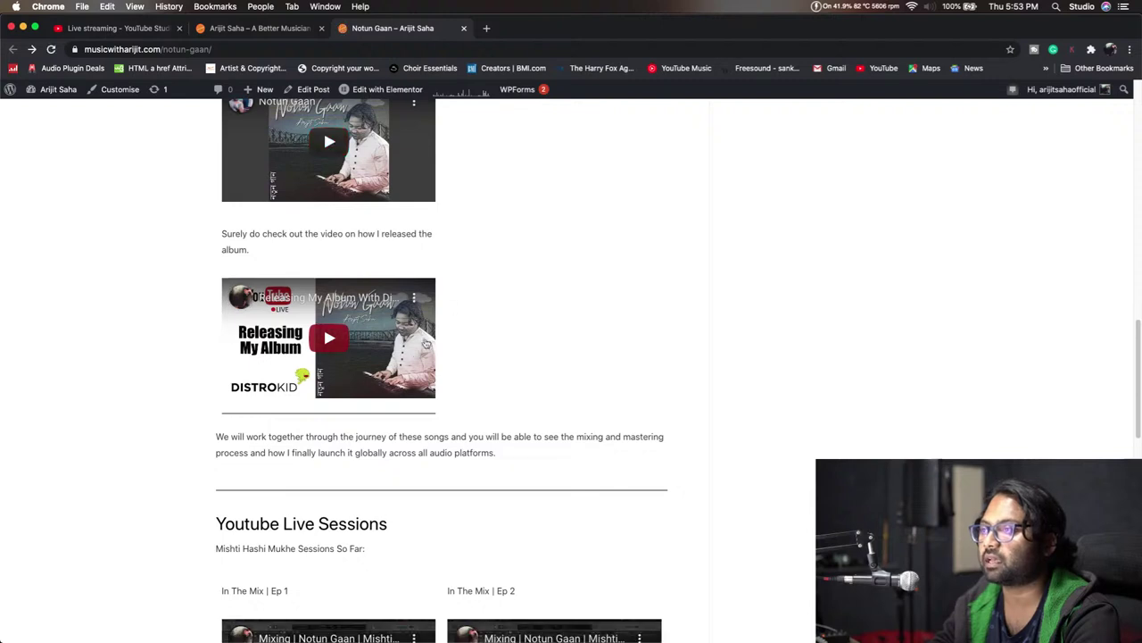
scroll(395, 419, down, 7)
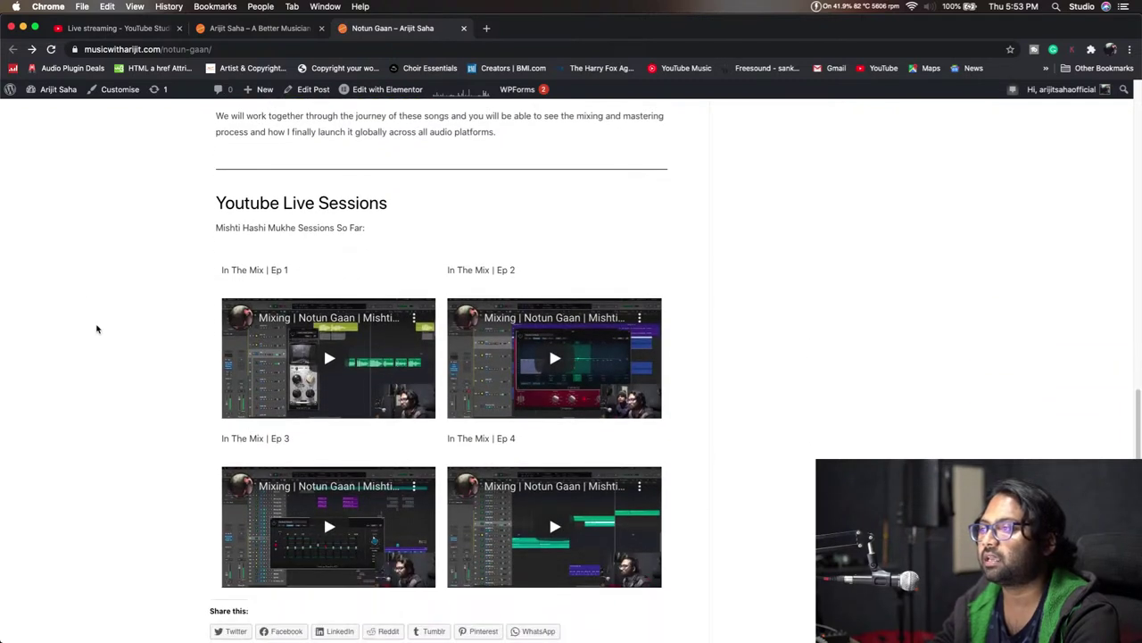
scroll(395, 492, down, 4)
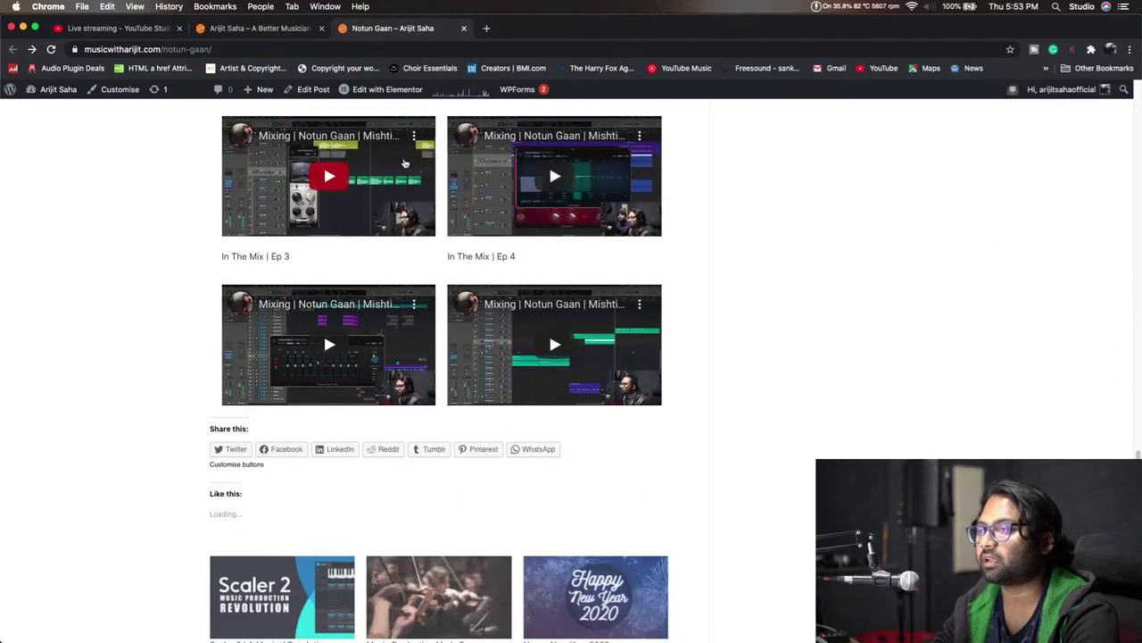
scroll(540, 336, down, 2)
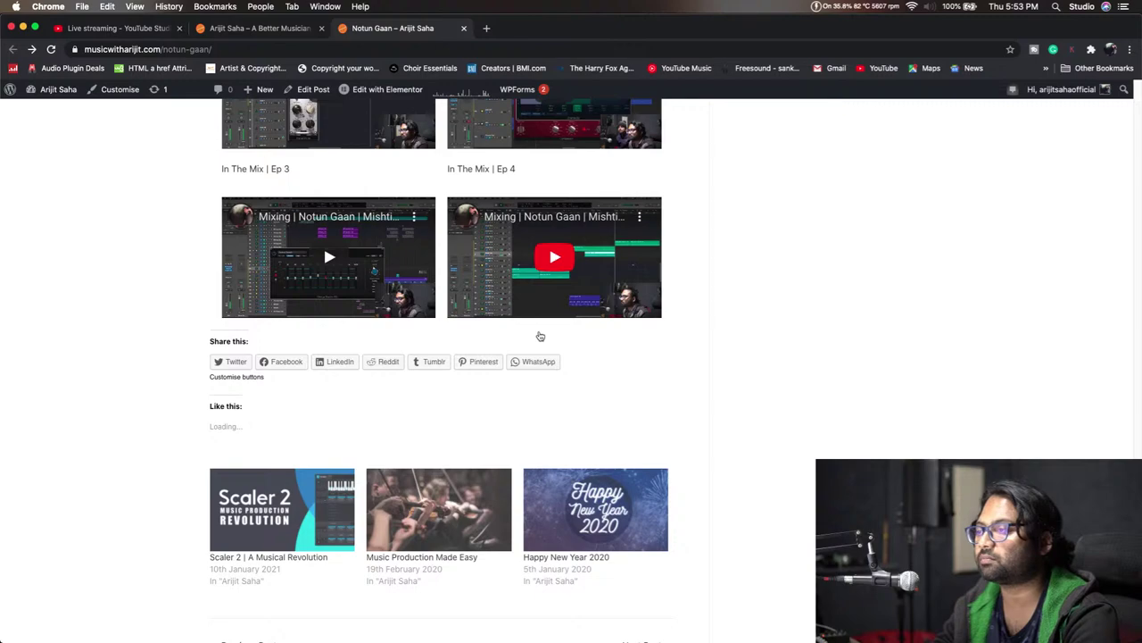
scroll(540, 336, down, 4)
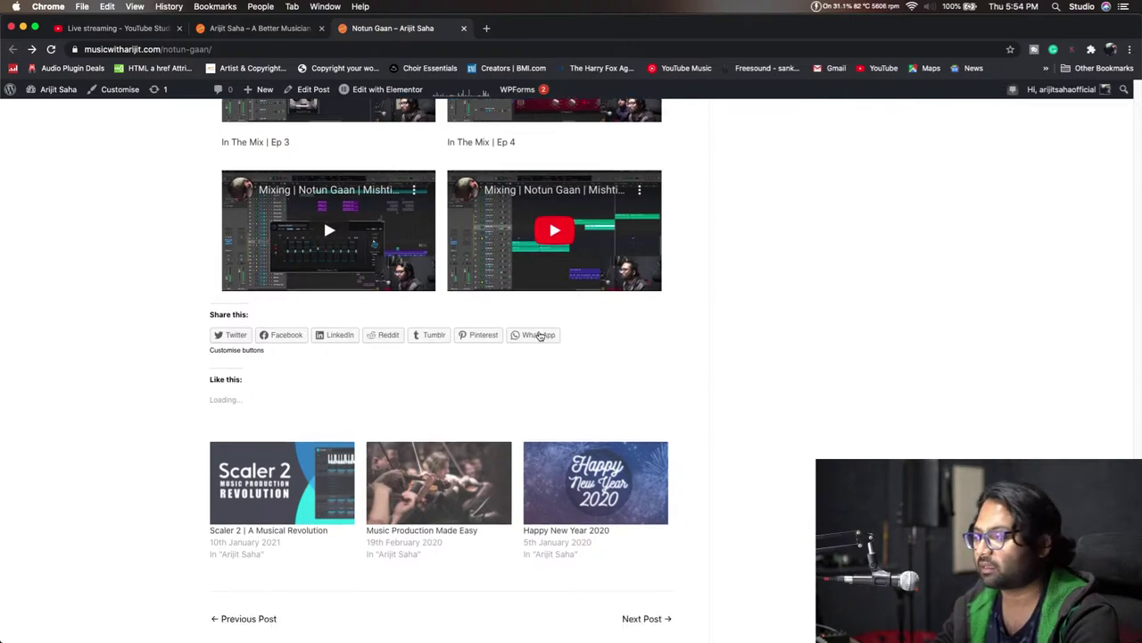
scroll(540, 337, up, 20)
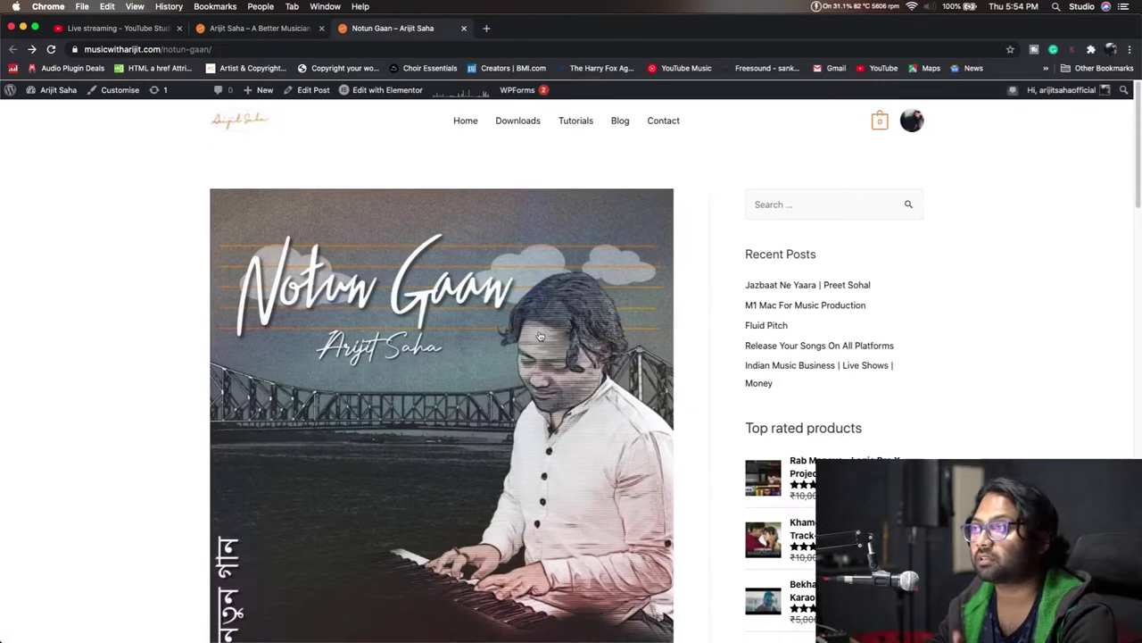
Close the Notun Gaan tab and switch to the Hulchal project in Logic Pro.
click(465, 32)
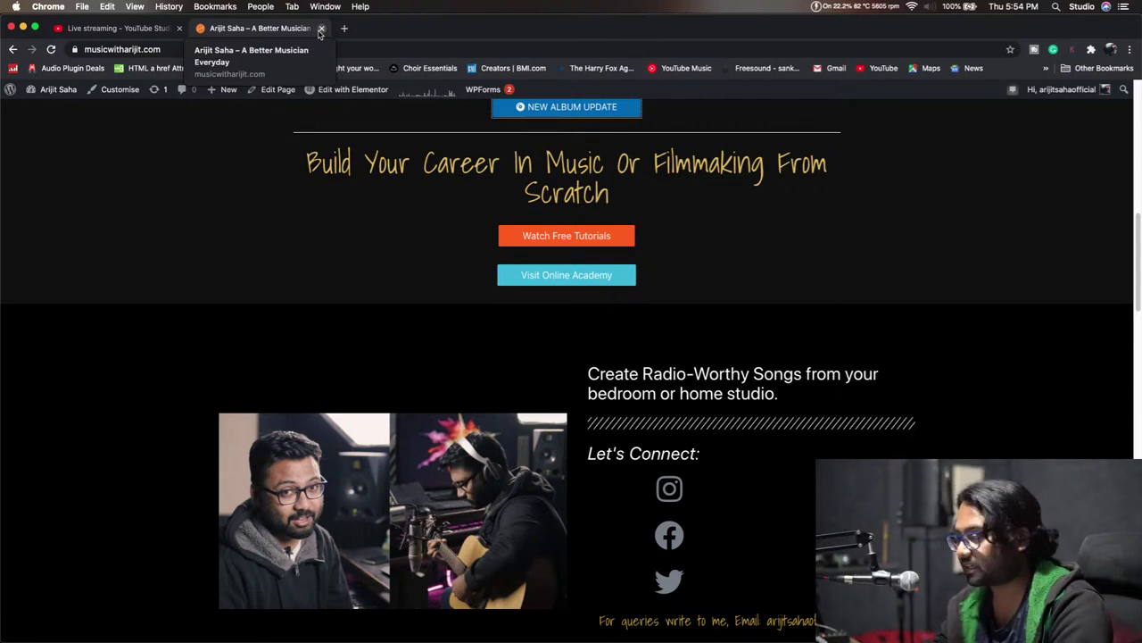
key(super+Tab)
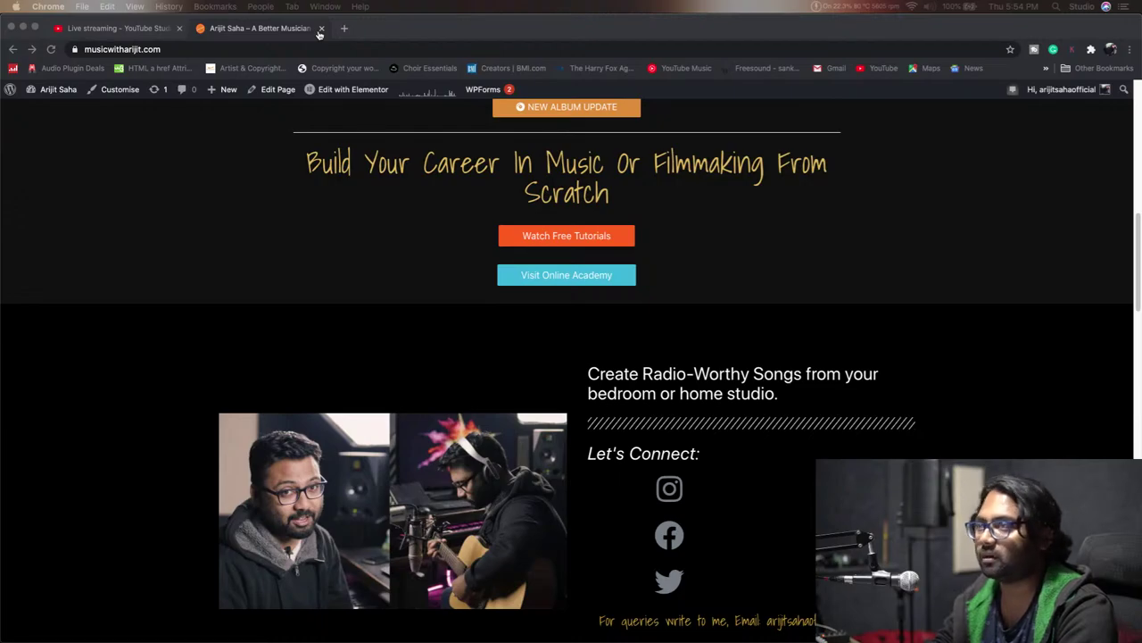
key(super+Tab)
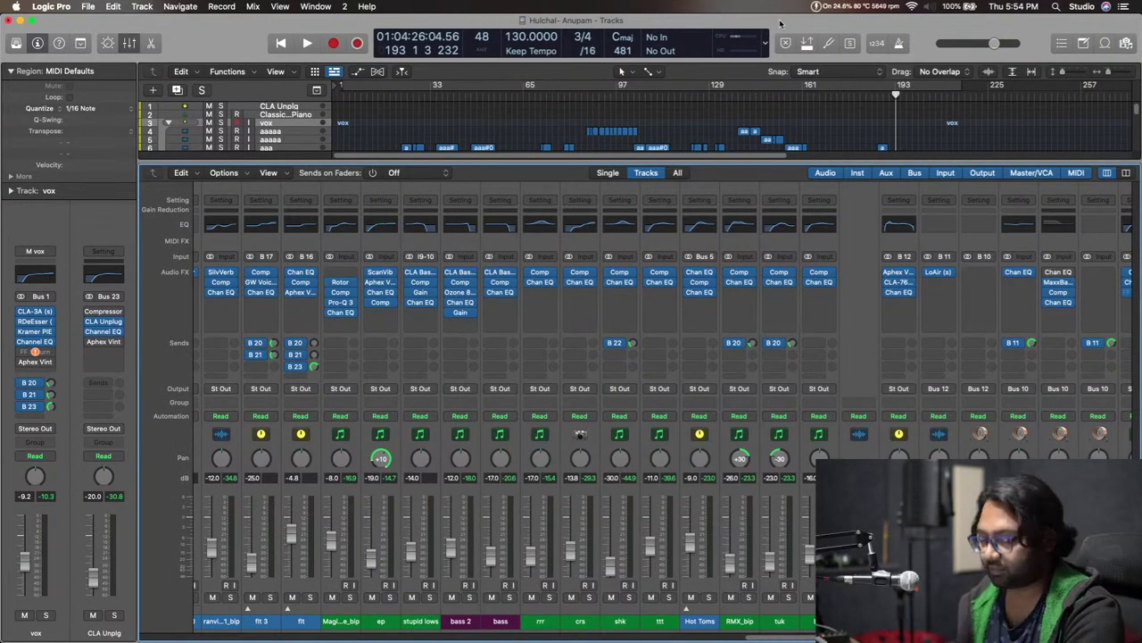
Hide the mixer to show the full arrangement, and place the playhead at bar 22.
key(x)
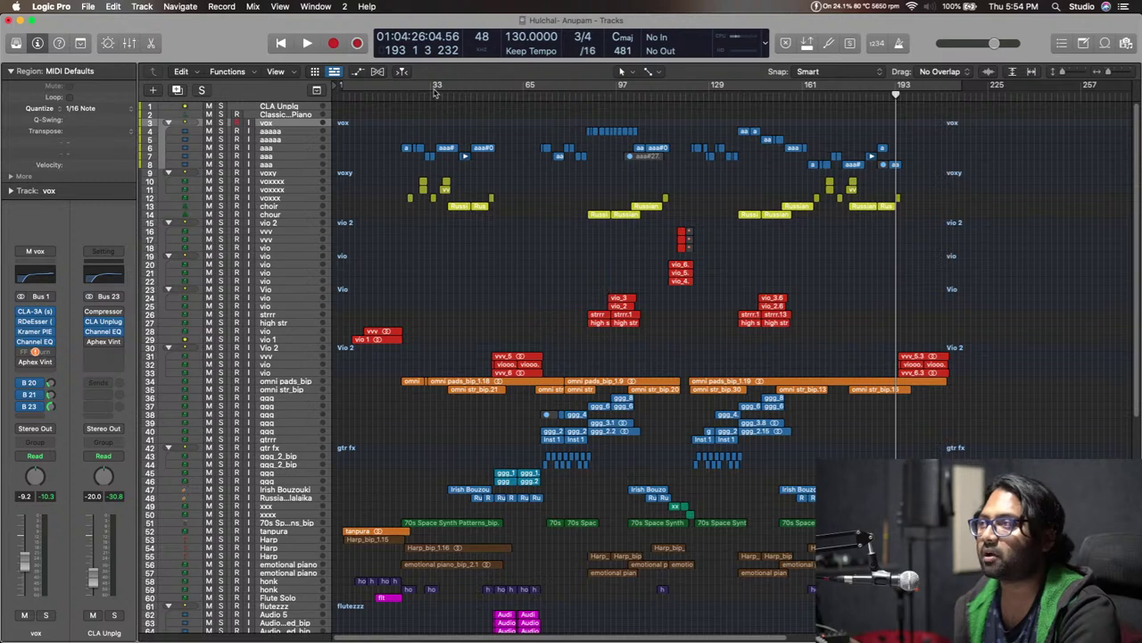
click(398, 94)
key(super+Right)
key(super+Right)
key(super+Right)
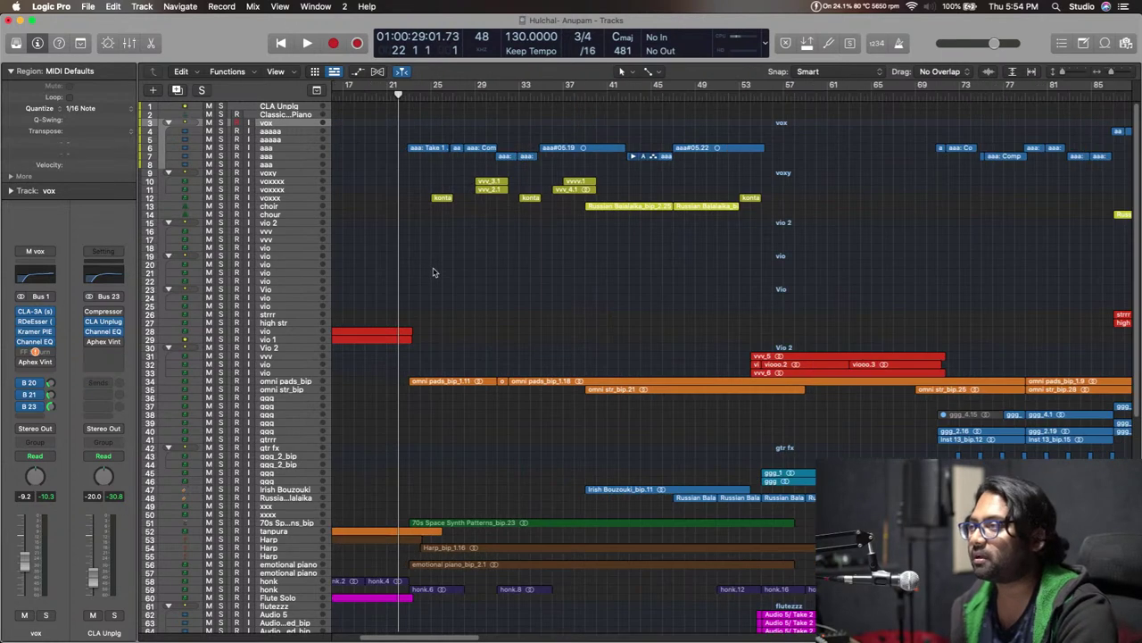
Examine the vocal regions on the tracks of the vox group at a larger track height.
key(super+Down)
key(super+Down)
key(super+Down)
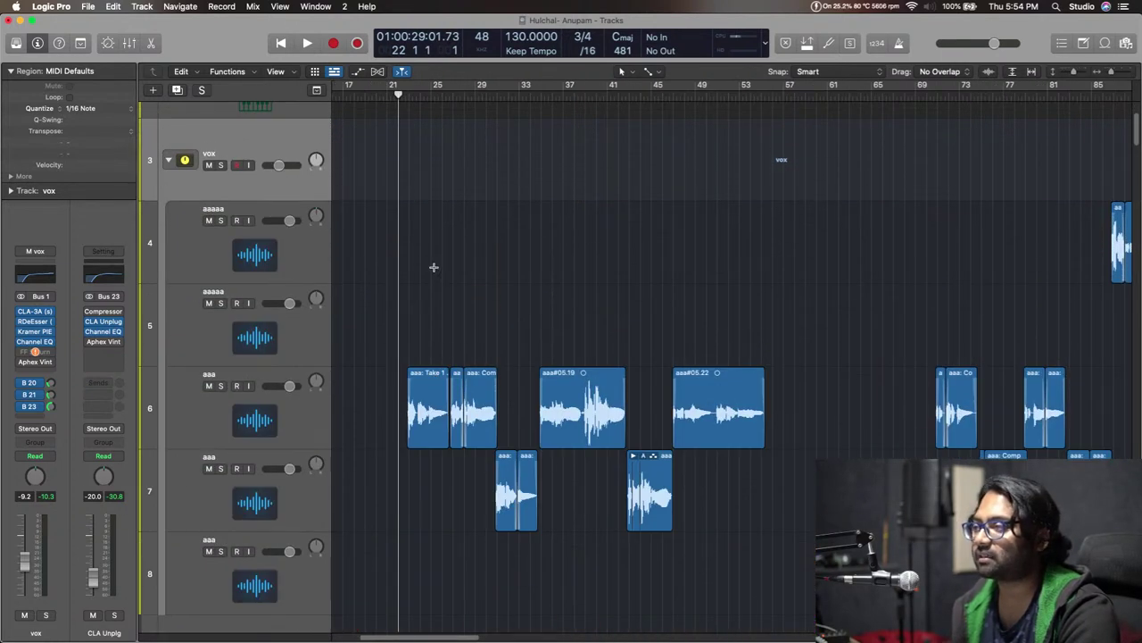
scroll(434, 267, down, 5)
key(super+Left)
key(super+Left)
key(super+Left)
key(super+Left)
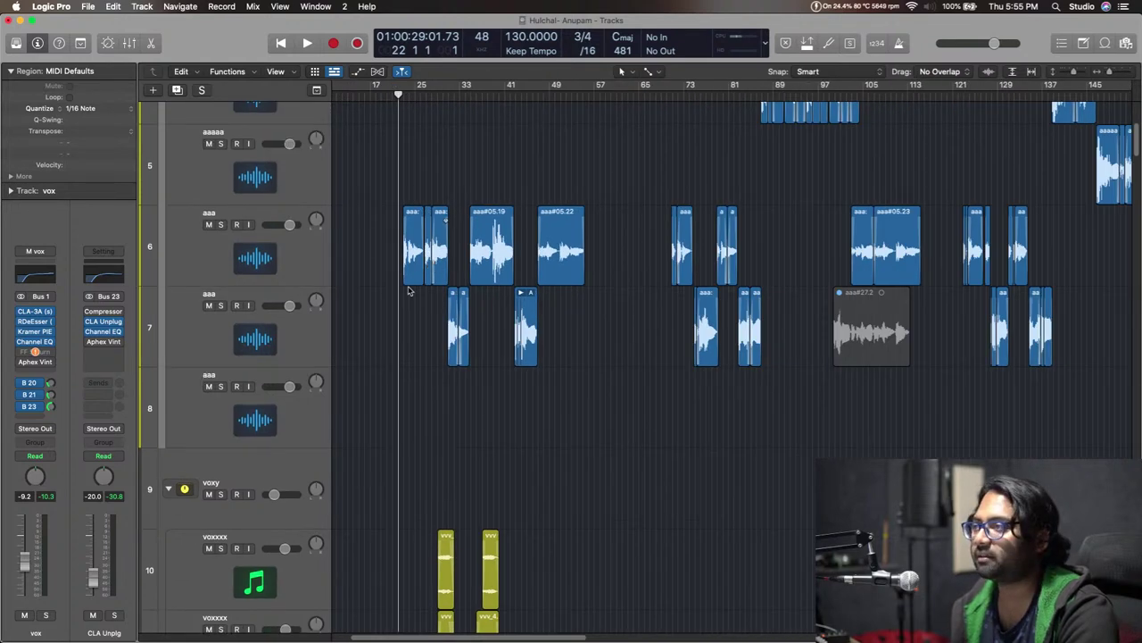
key(super+Right)
key(super+Right)
key(super+Right)
key(super+Right)
Look over the whole arrangement, from the vocal and string tracks to the bass, percussion and drum tracks.
key(super+Up)
key(super+Up)
key(super+Up)
key(super+Left)
key(super+Left)
key(super+Left)
scroll(408, 291, down, 20)
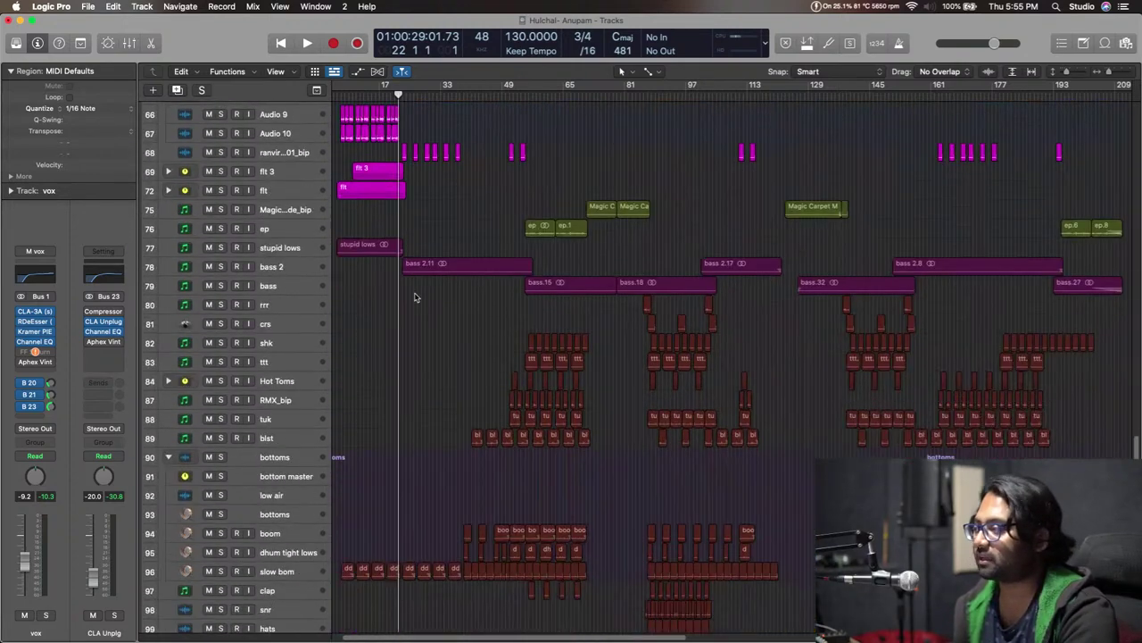
scroll(410, 298, down, 5)
scroll(409, 301, up, 3)
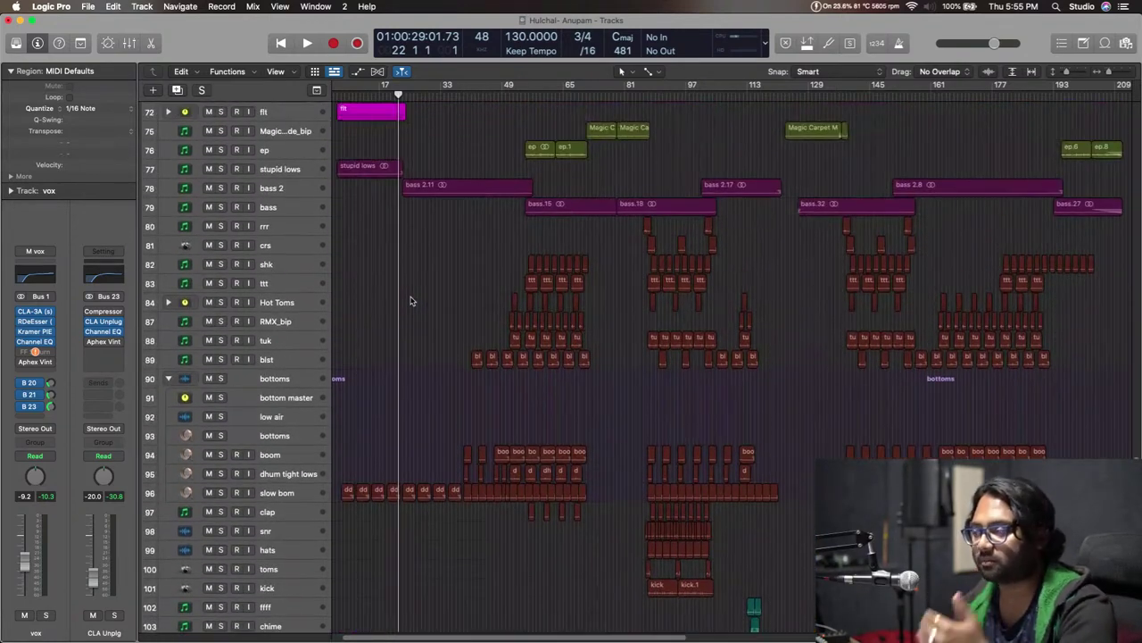
scroll(409, 300, up, 15)
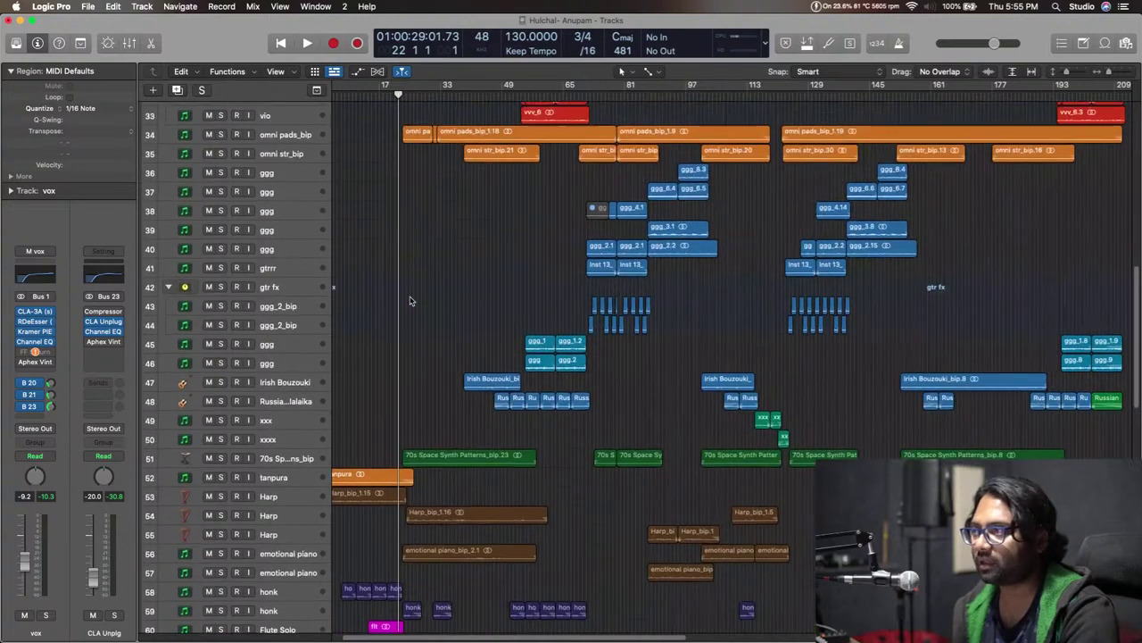
scroll(410, 300, left, 5)
scroll(410, 299, up, 10)
scroll(411, 298, down, 5)
Play the song from the beginning of the project, switching to Chrome and back to Logic Pro during playback.
key(Return)
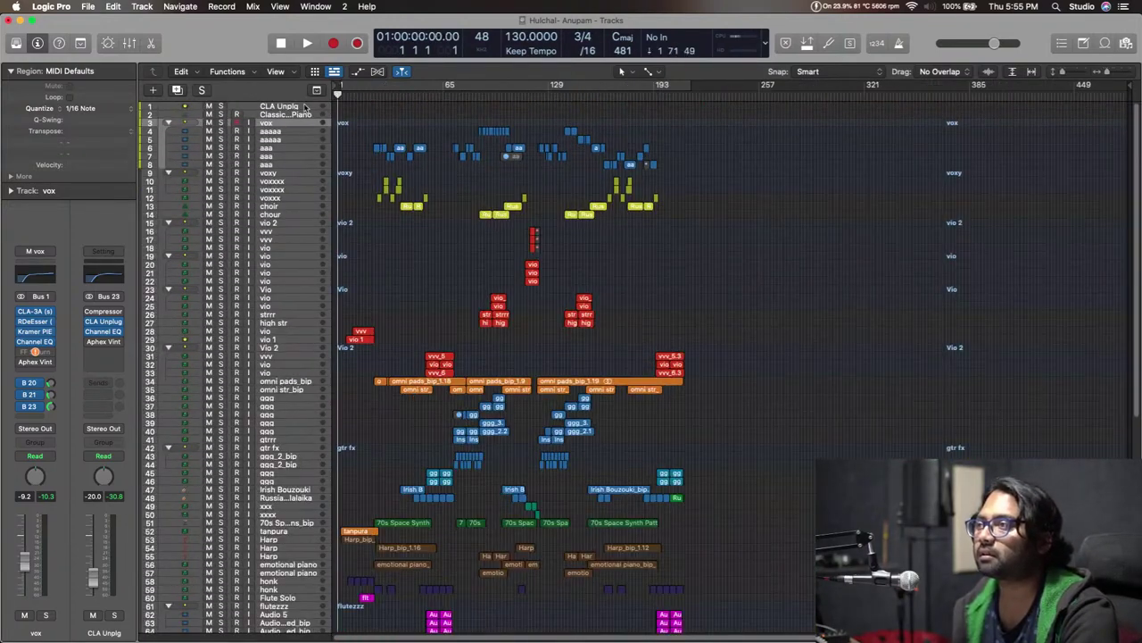
key(space)
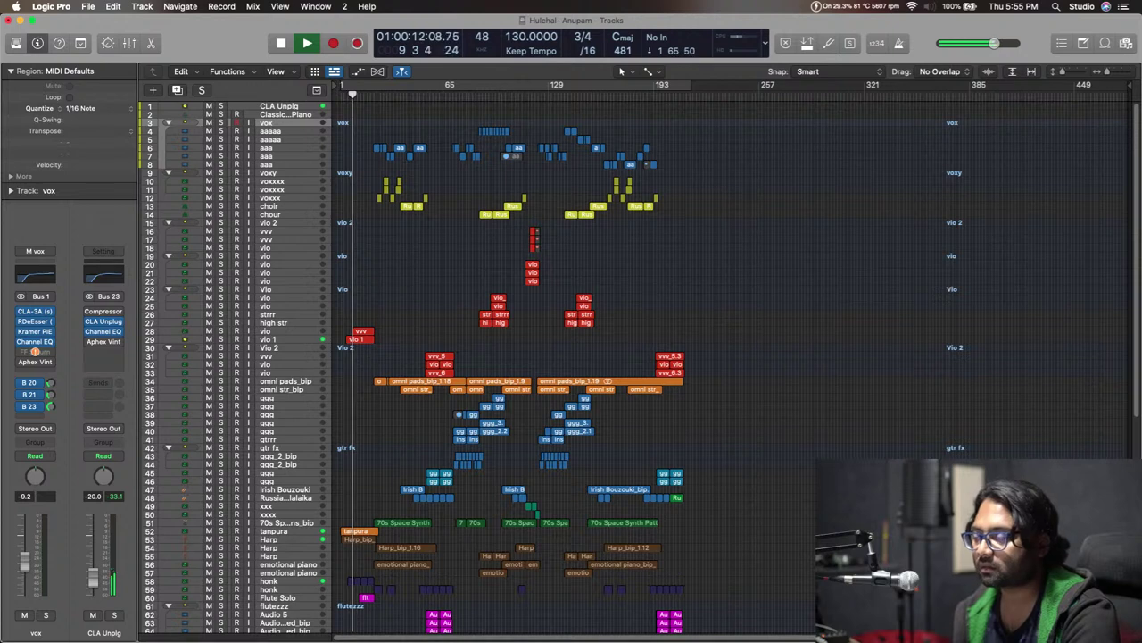
key(super+Tab)
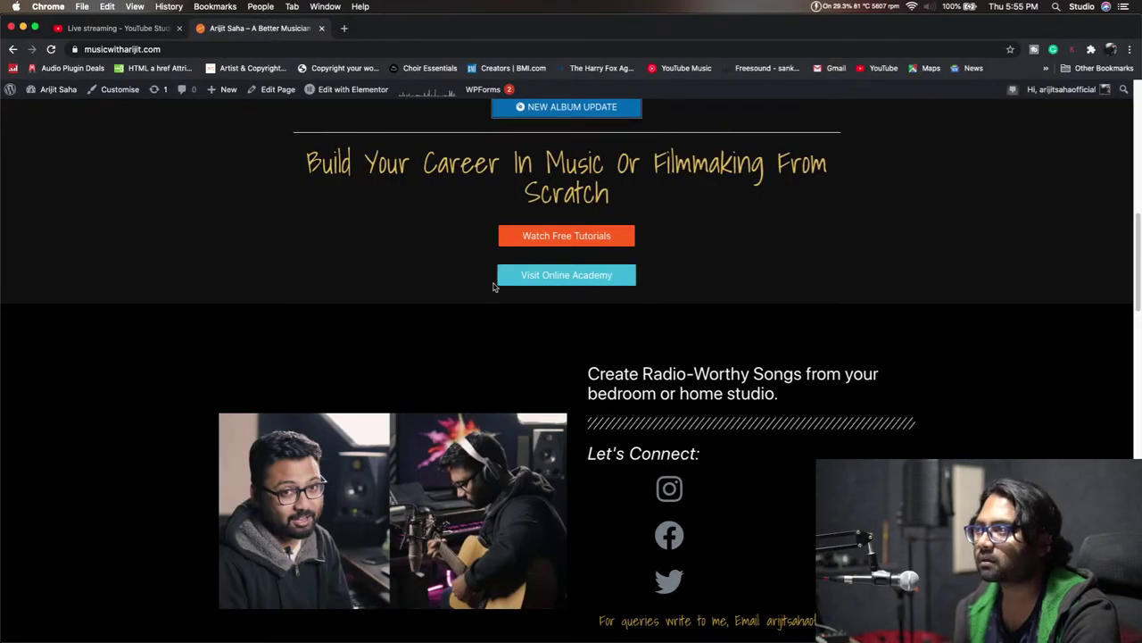
key(super+Tab)
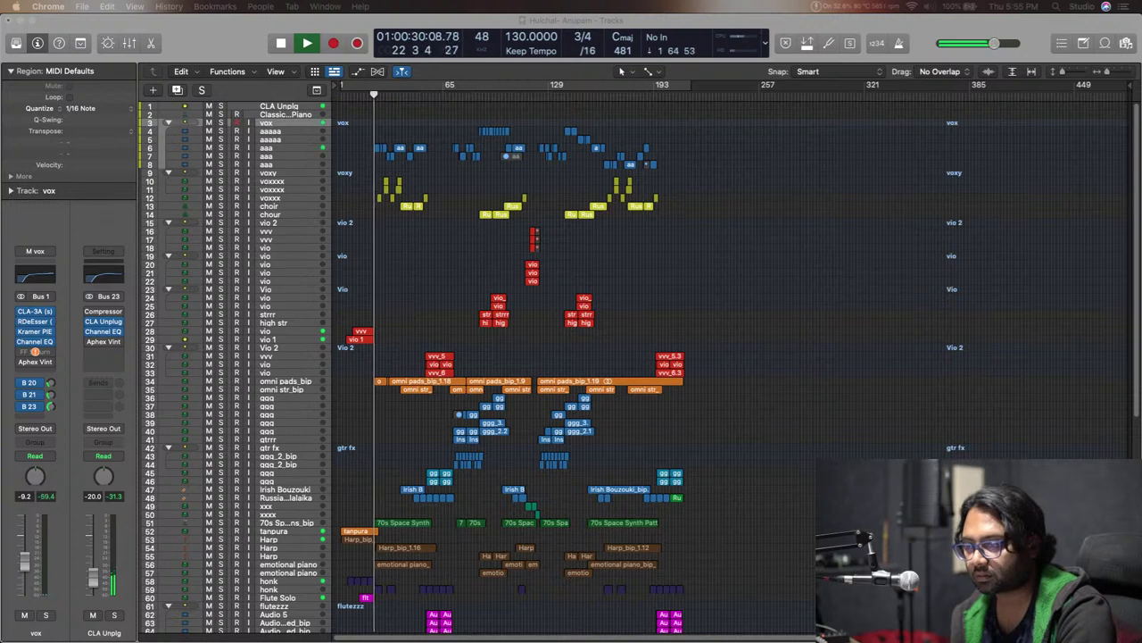
click(438, 441)
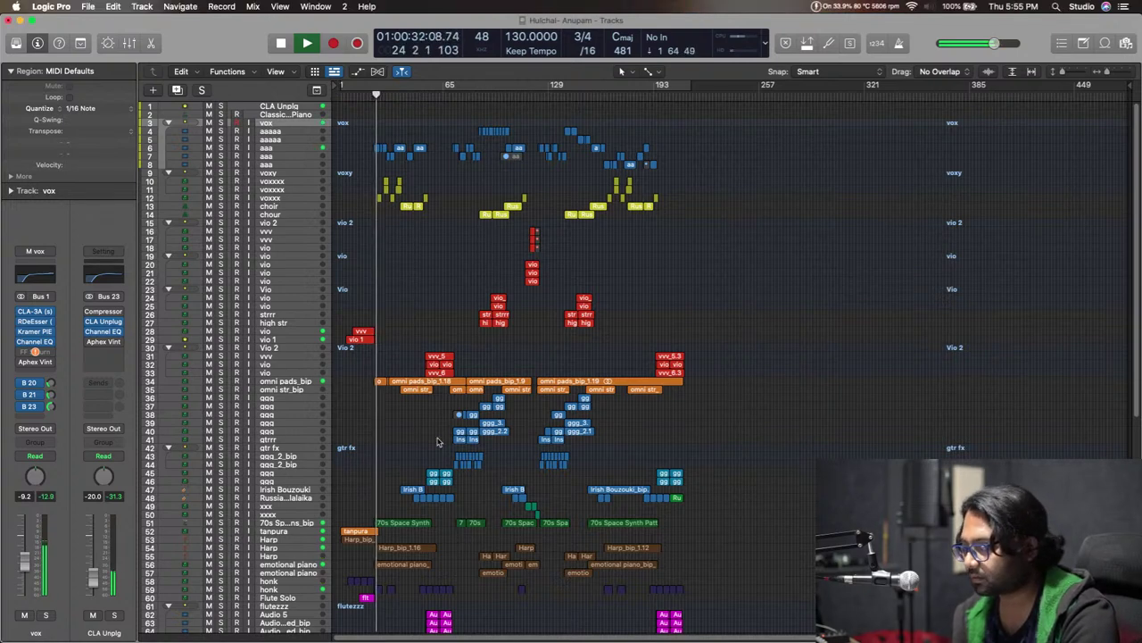
Select the CLA Unplg track, test the Stereo Out level at 6.0 dB, and reset it to 0.0 dB with the peak reading cleared.
click(285, 108)
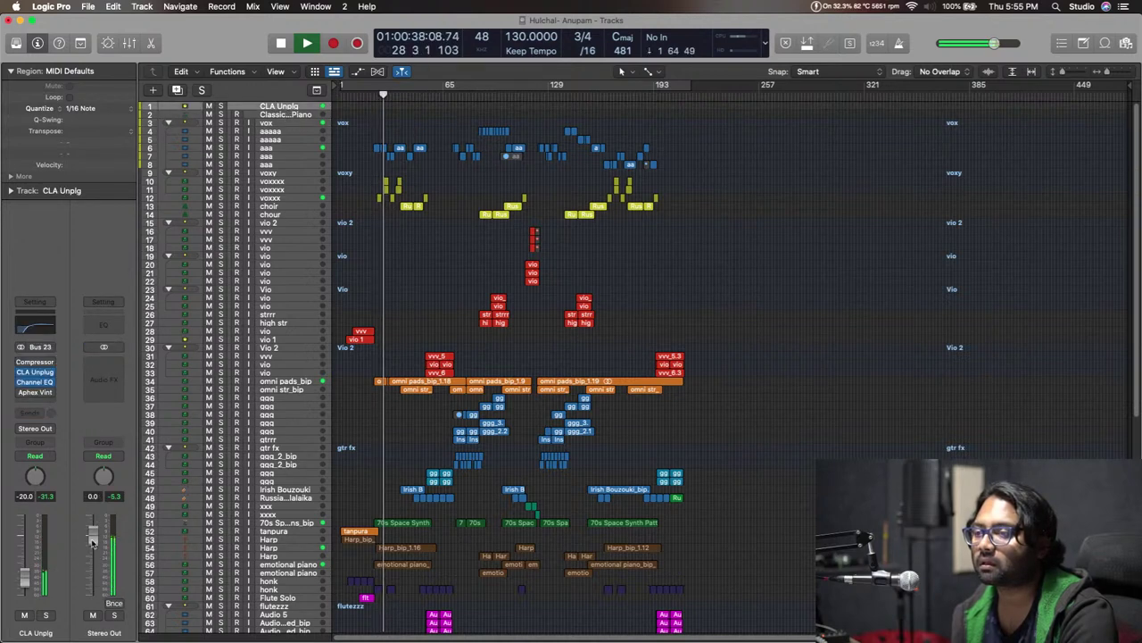
drag(93, 536, 88, 155)
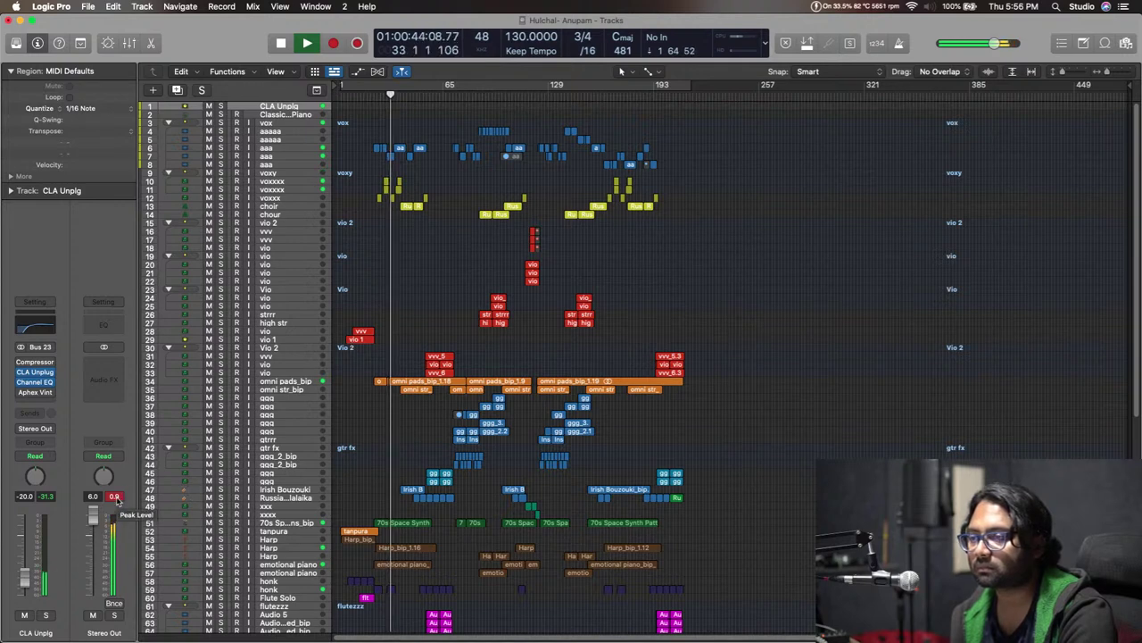
alt+click(95, 520)
click(114, 496)
Insert an Adaptive Limiter on the Stereo Out channel.
click(109, 368)
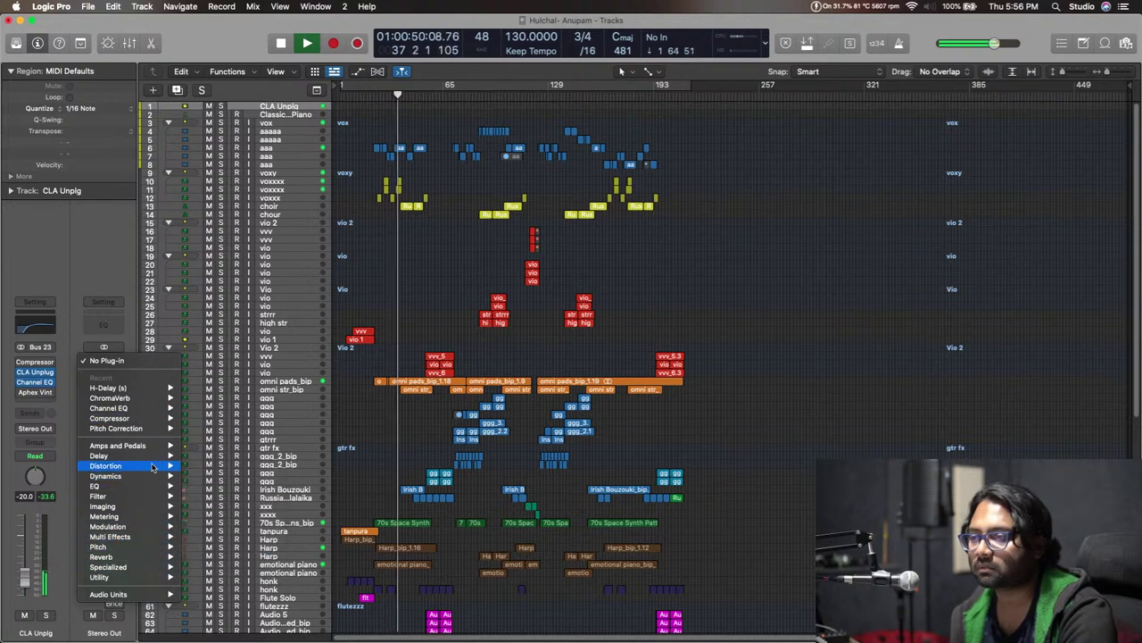
mouse_move(139, 480)
mouse_move(241, 477)
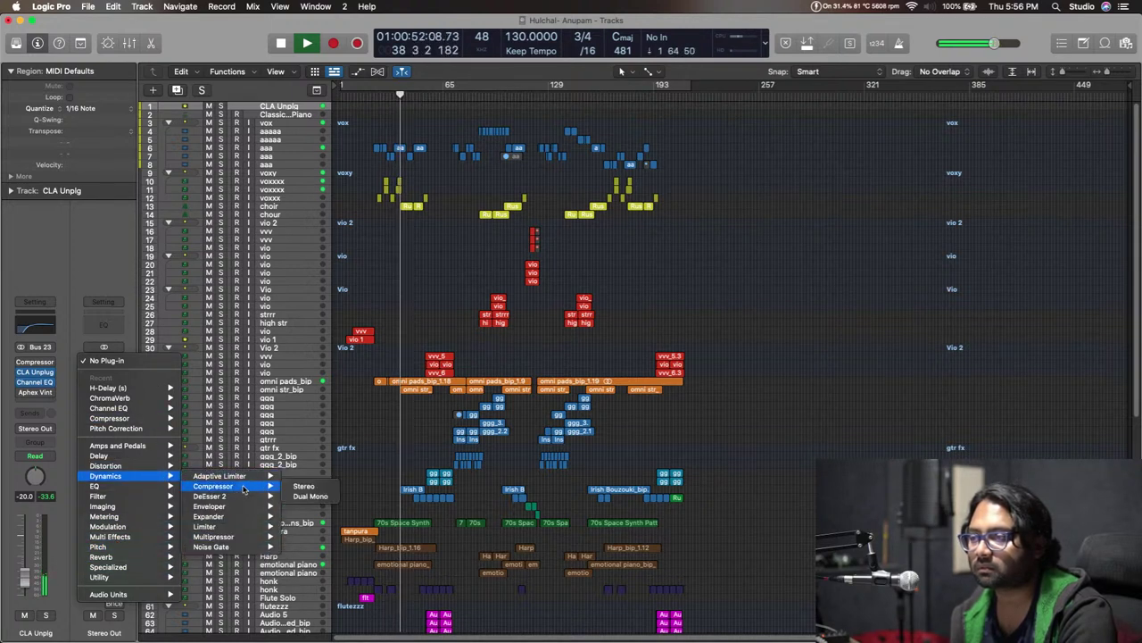
click(329, 477)
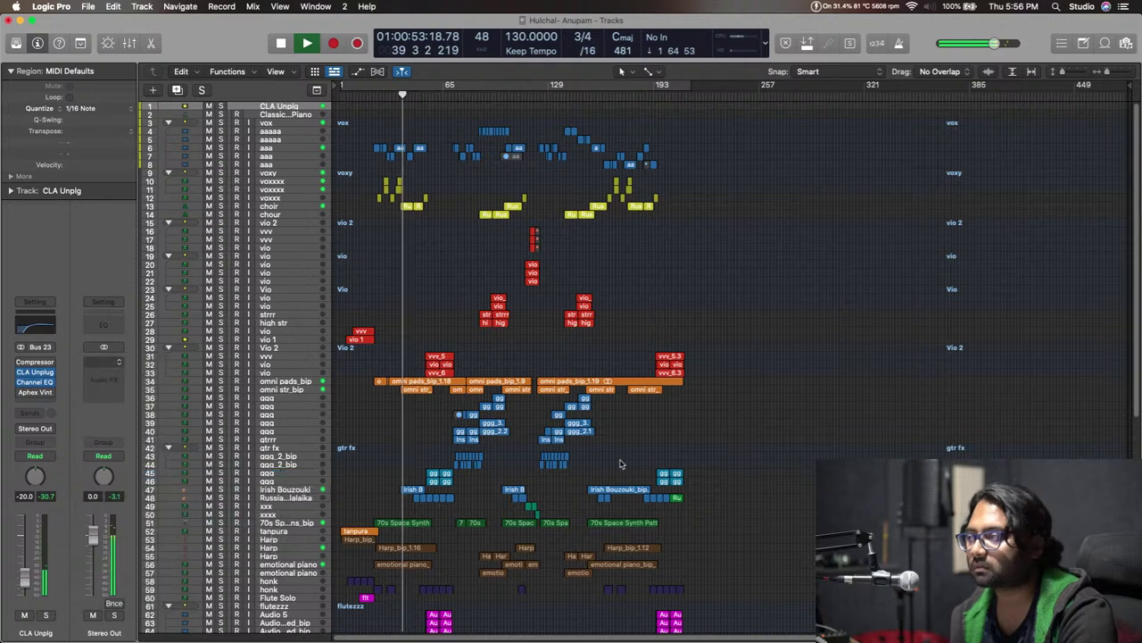
Set the limiter's gain to 6.0 dB and its out ceiling to -0.2 dB, with True Peak Detection on.
drag(602, 296, 604, 287)
drag(675, 301, 676, 305)
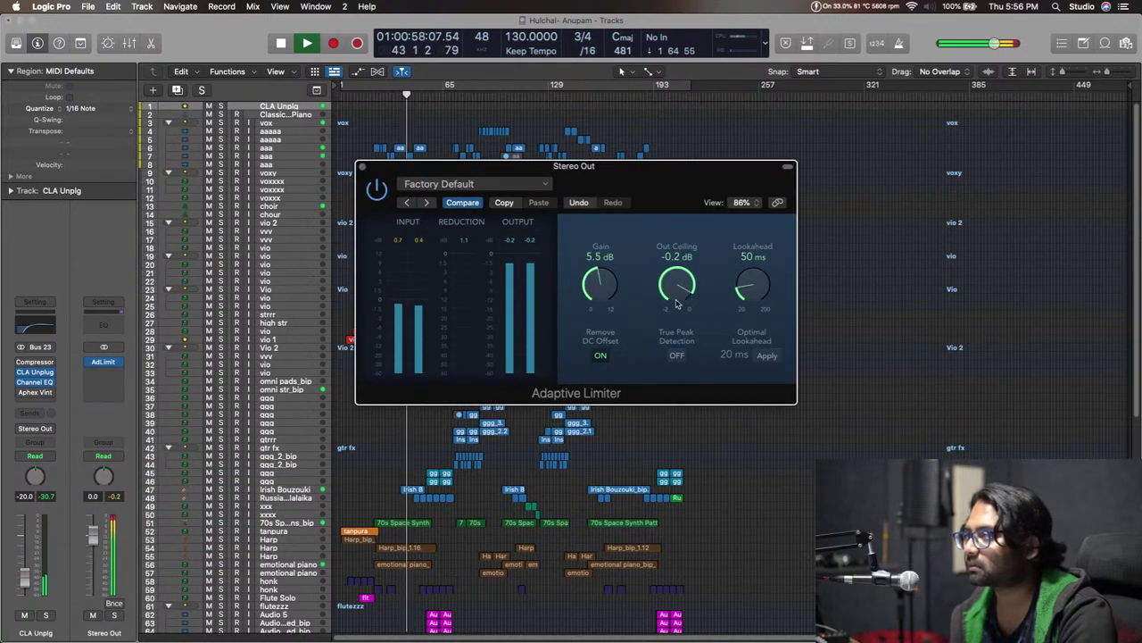
click(675, 356)
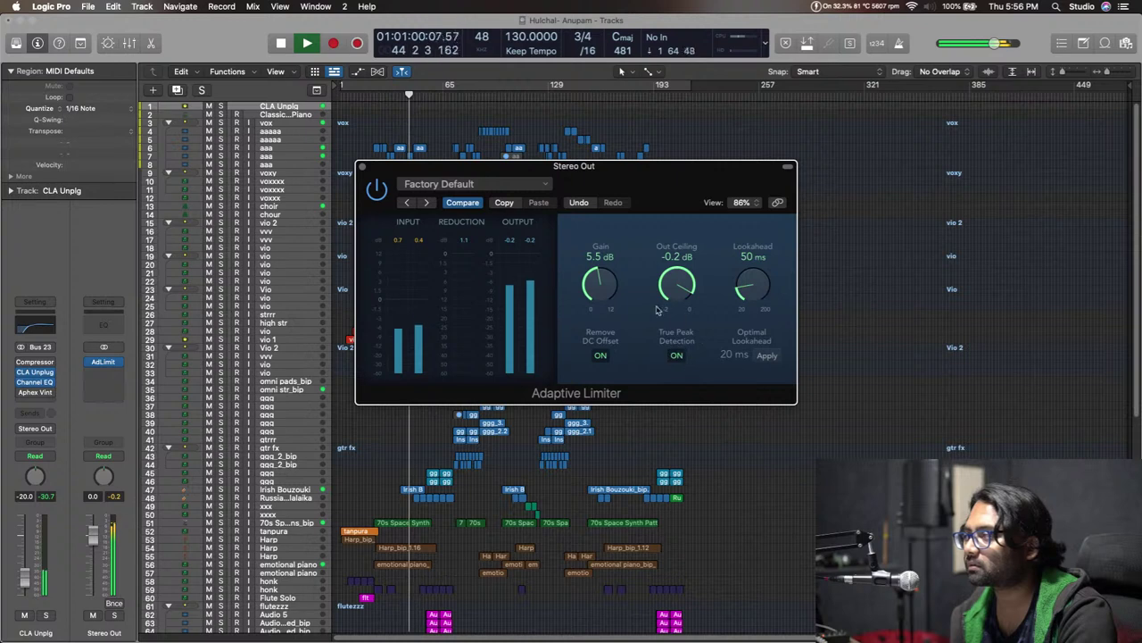
drag(600, 290, 598, 288)
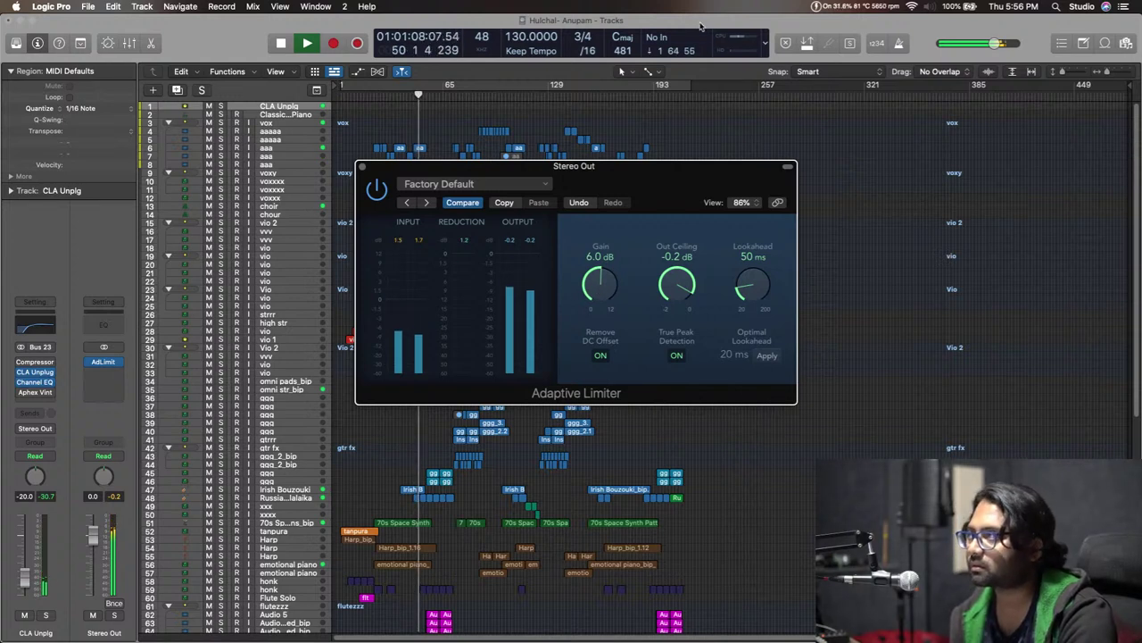
Move the Adaptive Limiter window aside and examine the Vio 2 violin regions around the playhead while the song plays.
click(749, 24)
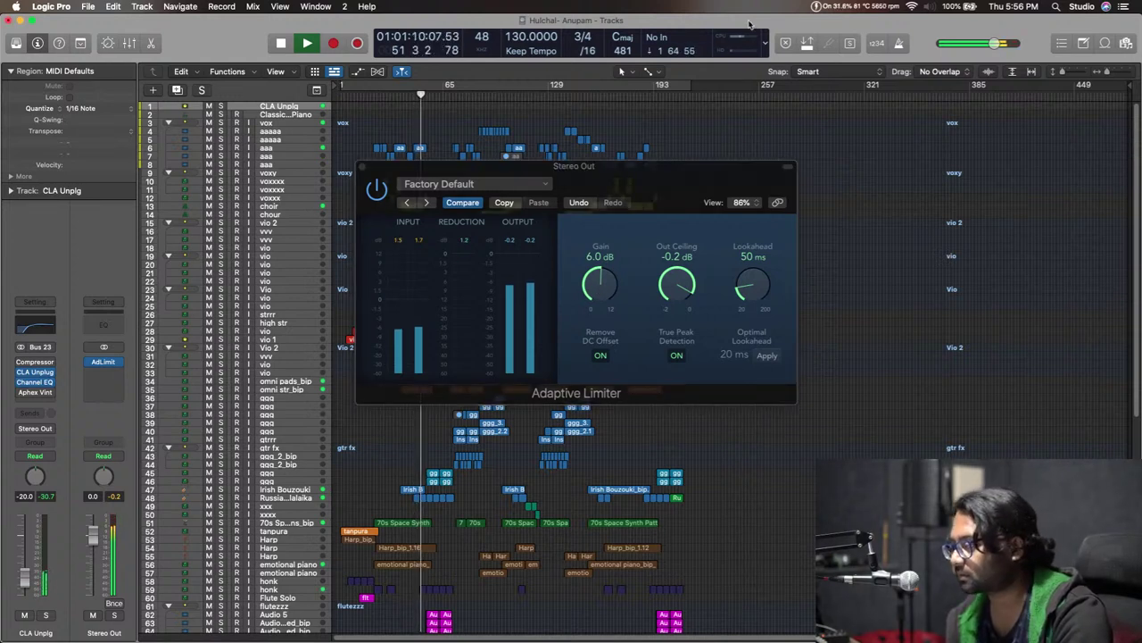
drag(660, 183, 959, 189)
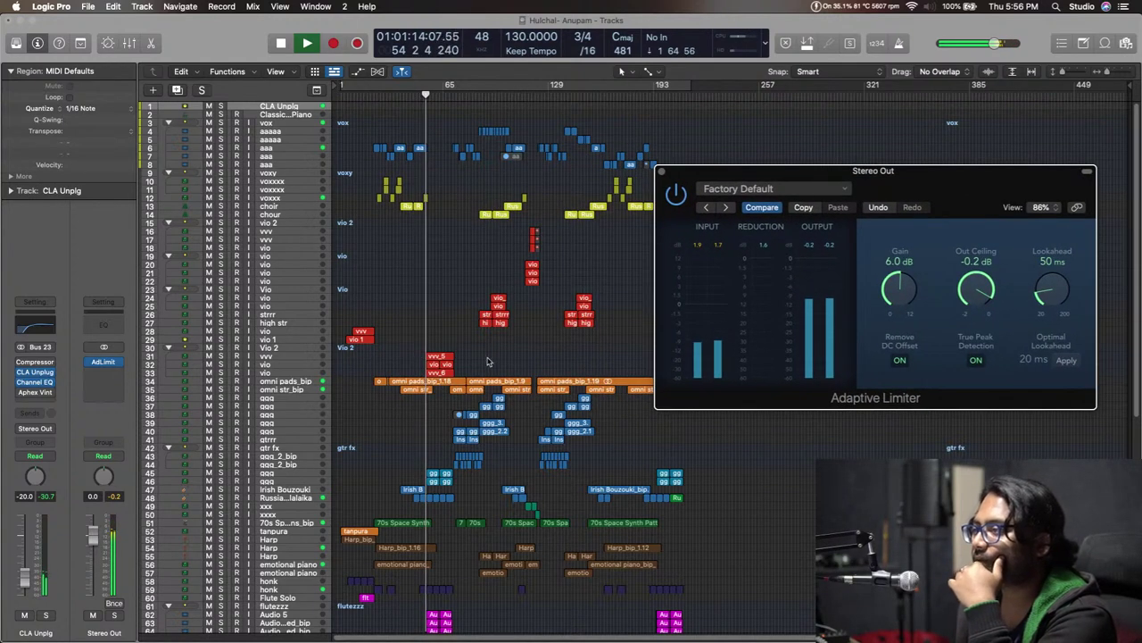
scroll(466, 354, down, 4)
scroll(468, 356, up, 2)
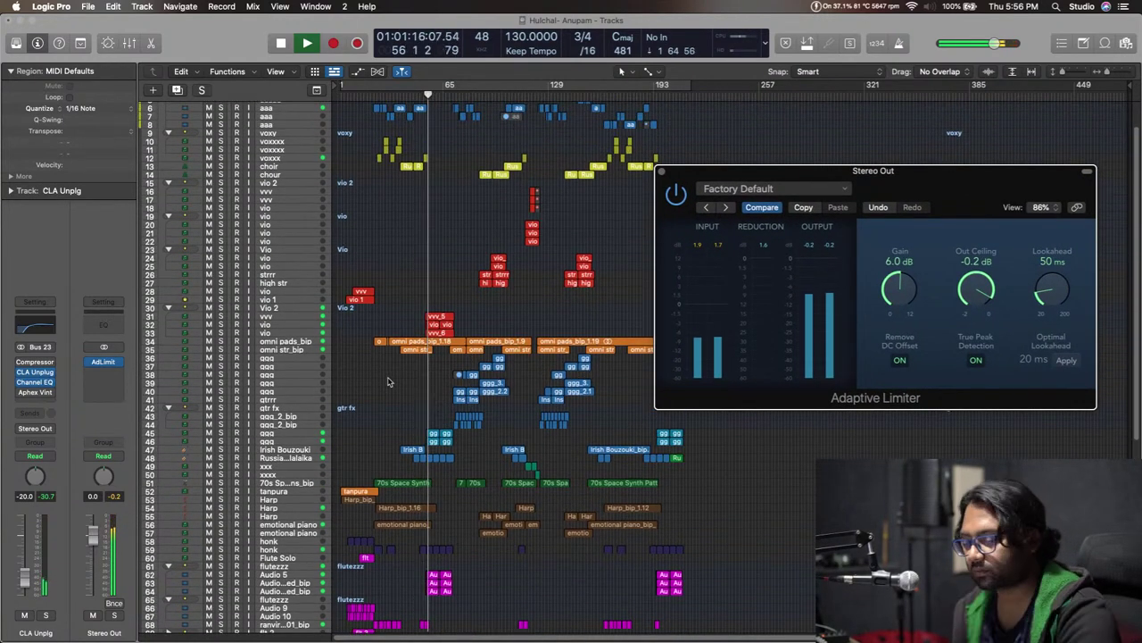
scroll(387, 382, up, 4)
key(super+Down)
key(super+Down)
key(super+Down)
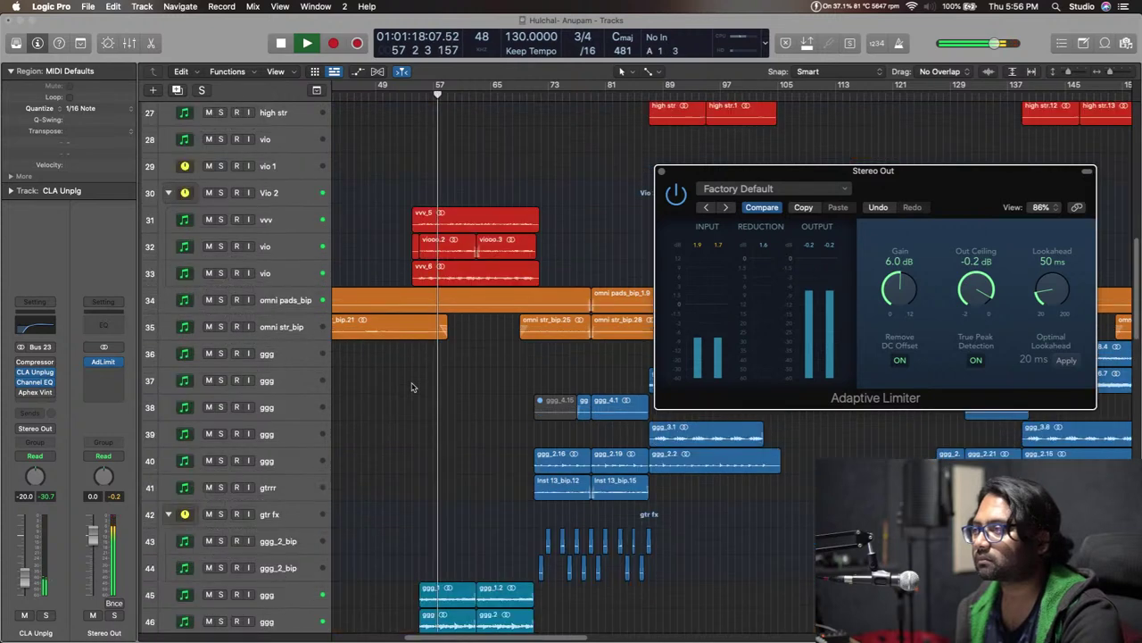
scroll(409, 388, up, 5)
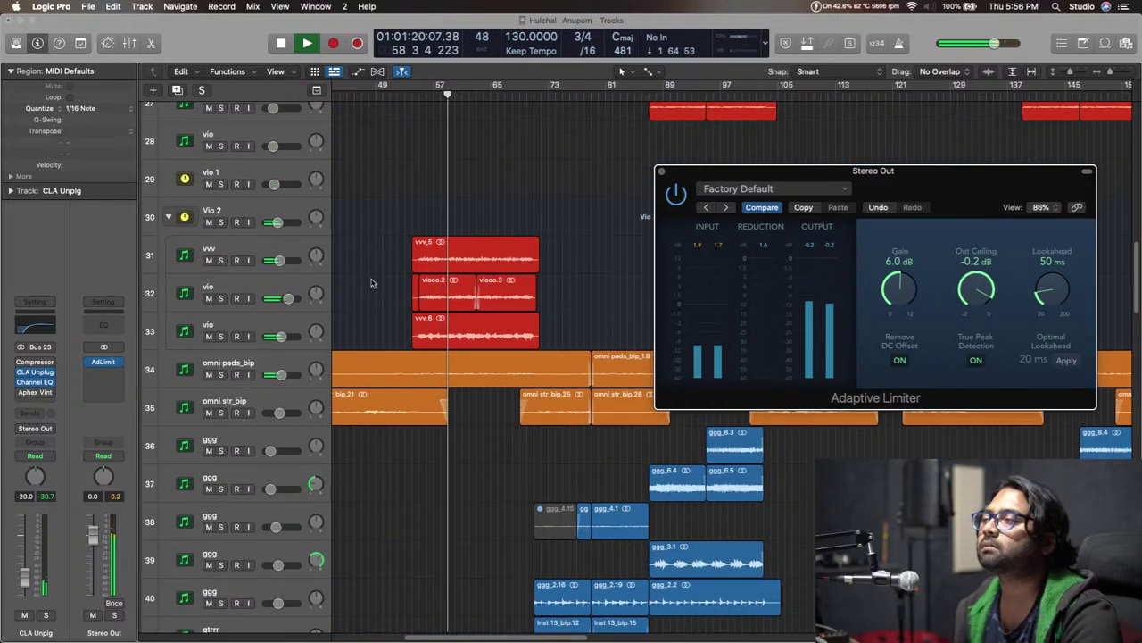
click(371, 285)
key(super+Right)
key(super+Right)
key(super+Right)
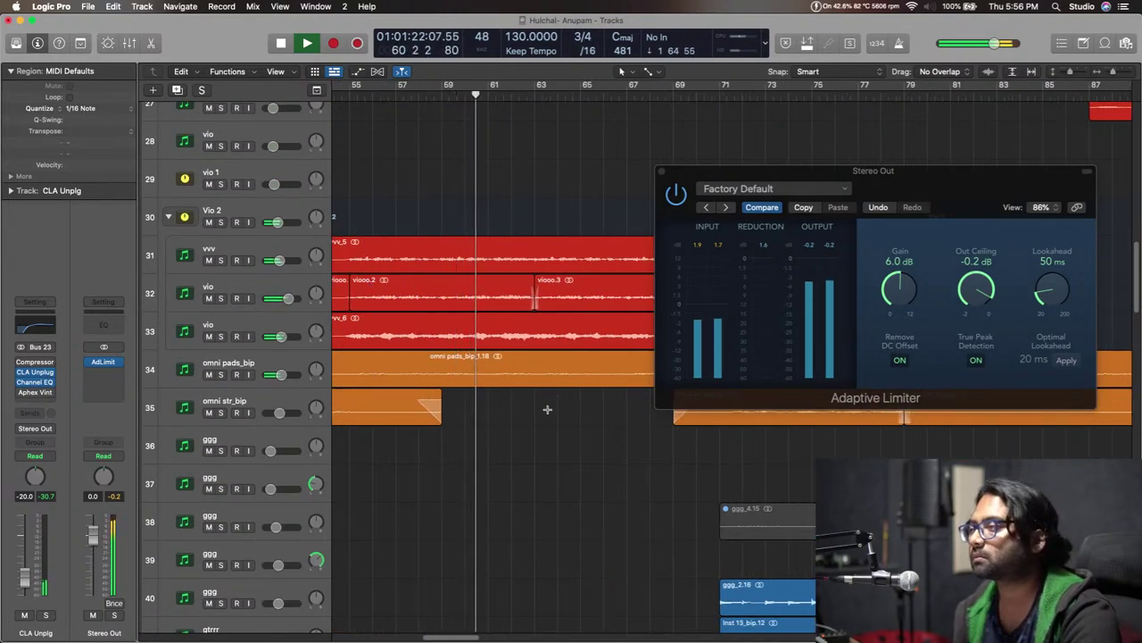
key(super+Left)
key(super+Left)
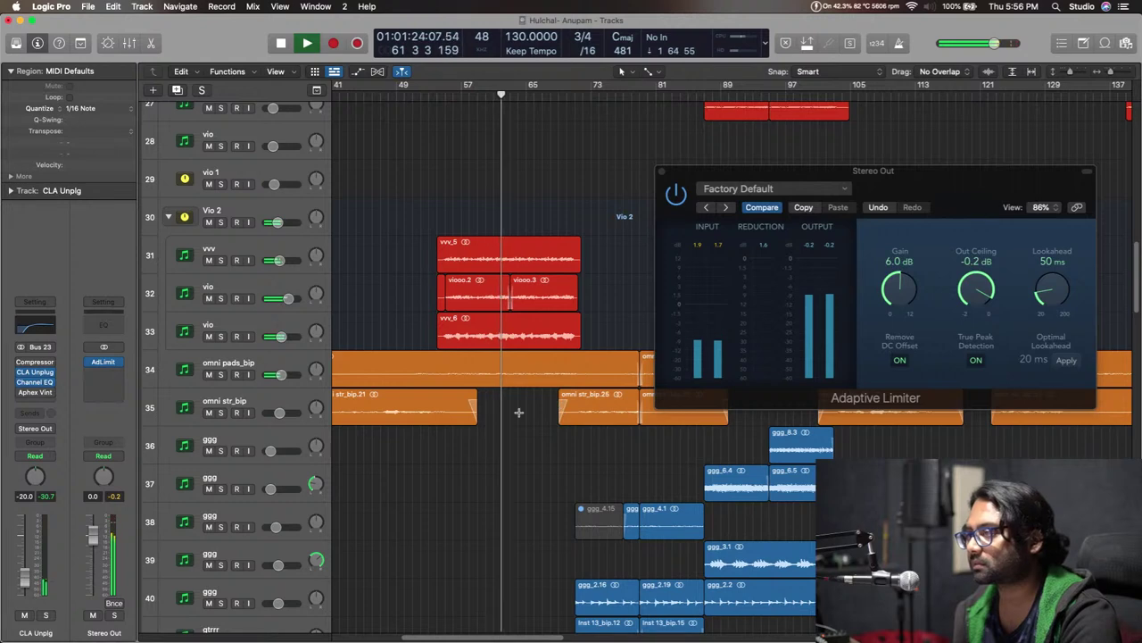
Look over the flute, bass and percussion regions during playback, and stop the song at bar 68.
key(super+Up)
key(super+Up)
key(super+Up)
scroll(522, 416, down, 15)
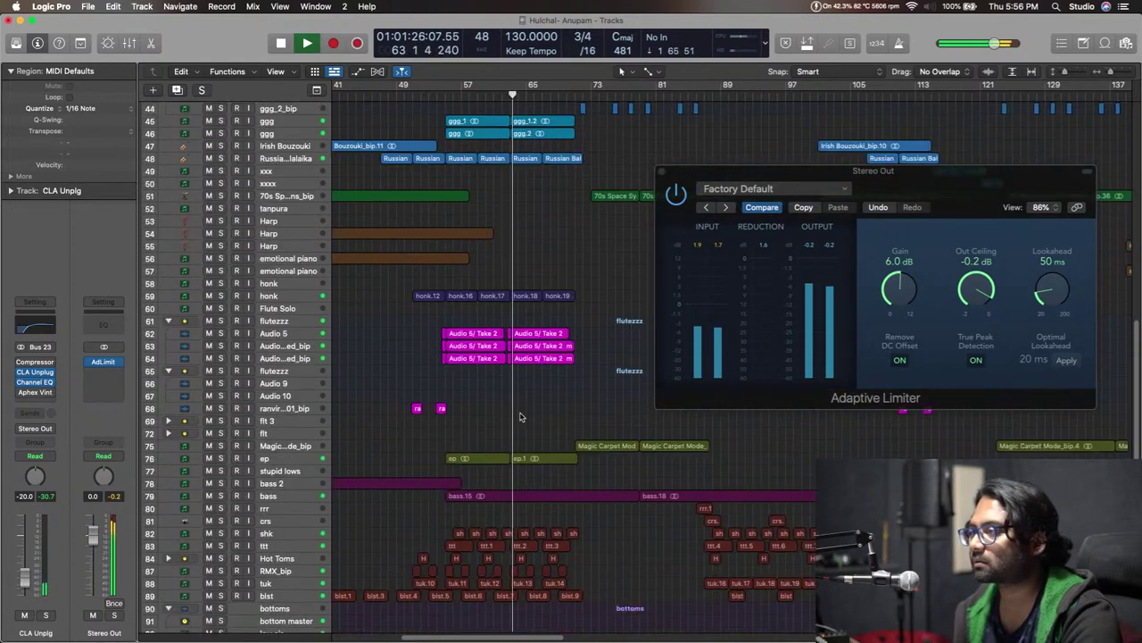
scroll(530, 506, up, 2)
scroll(506, 376, up, 5)
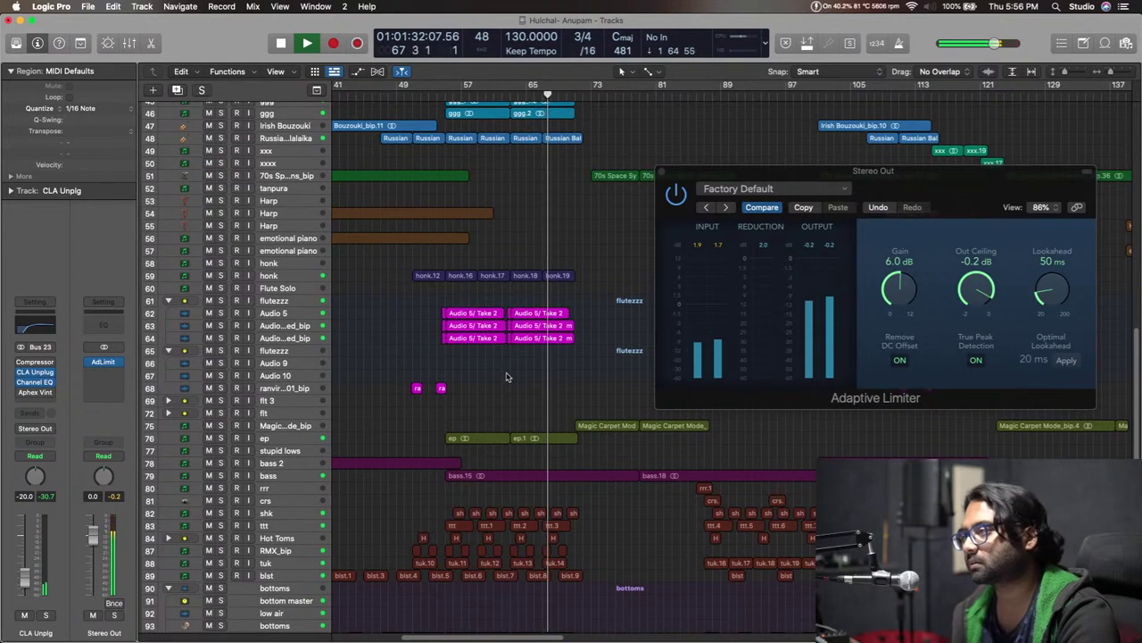
key(space)
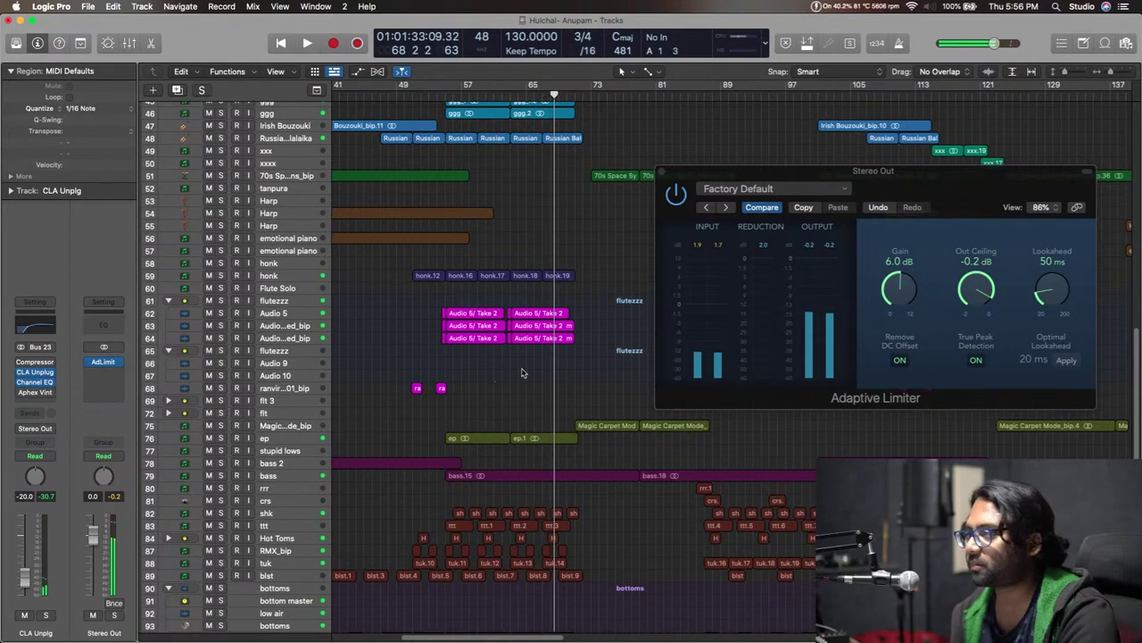
Close the Adaptive Limiter window and bring the first tracks of the arrangement back into view.
key(super+Left)
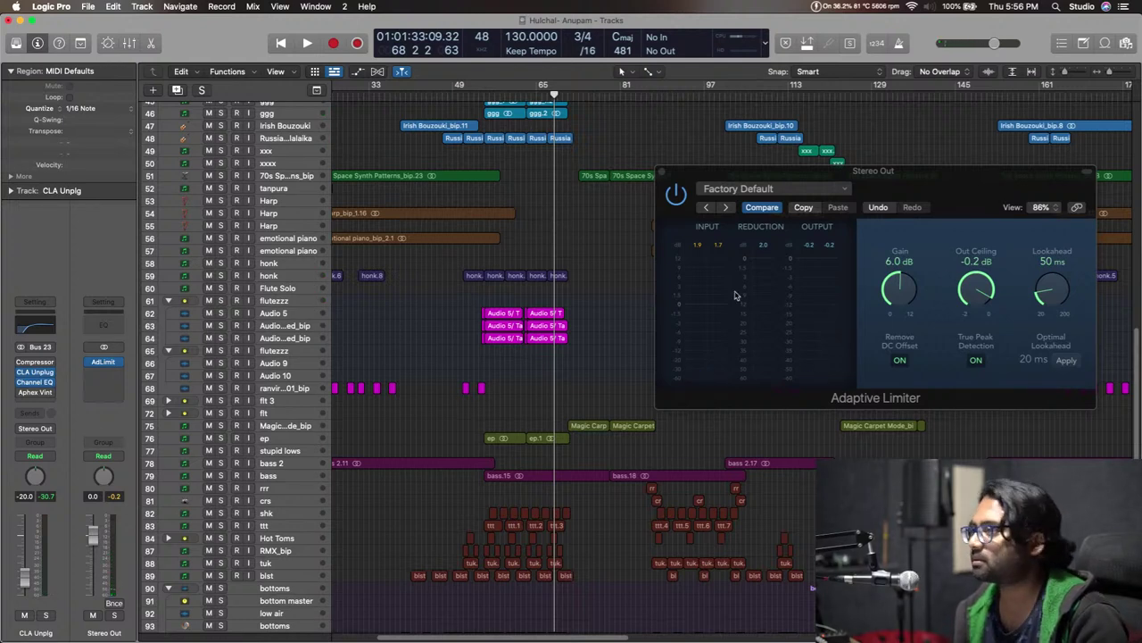
drag(934, 201, 744, 204)
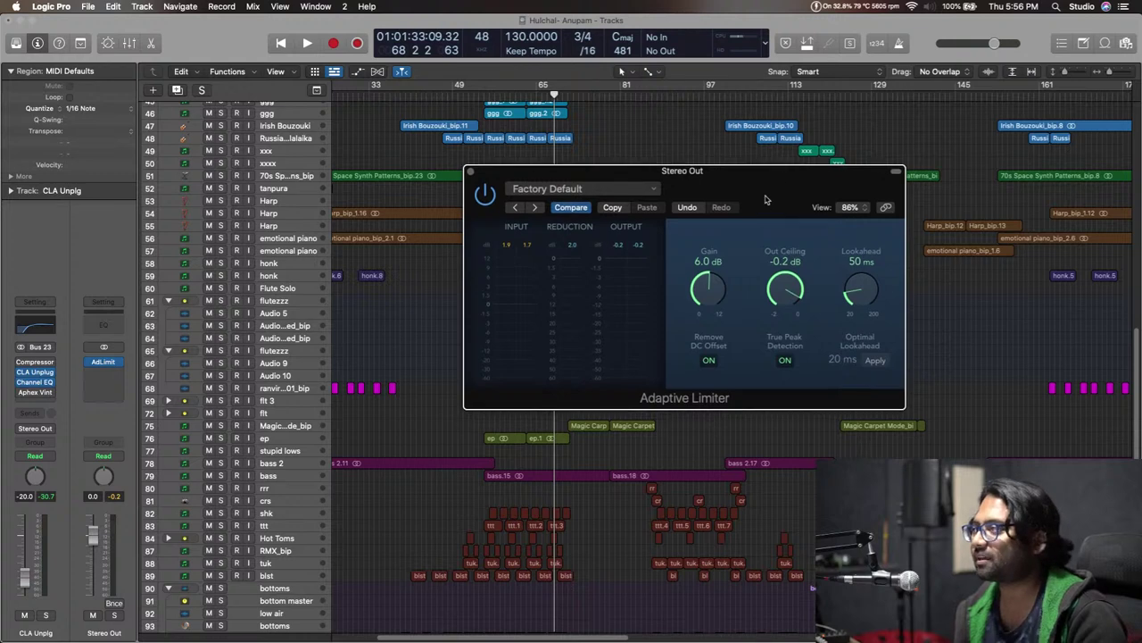
drag(765, 205, 809, 238)
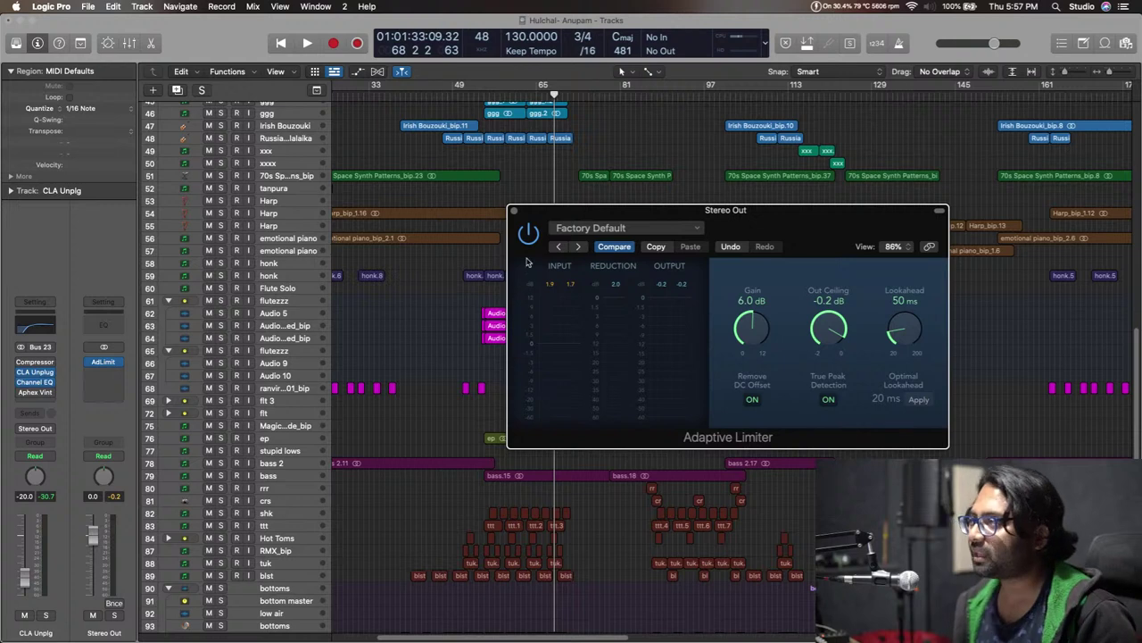
click(514, 210)
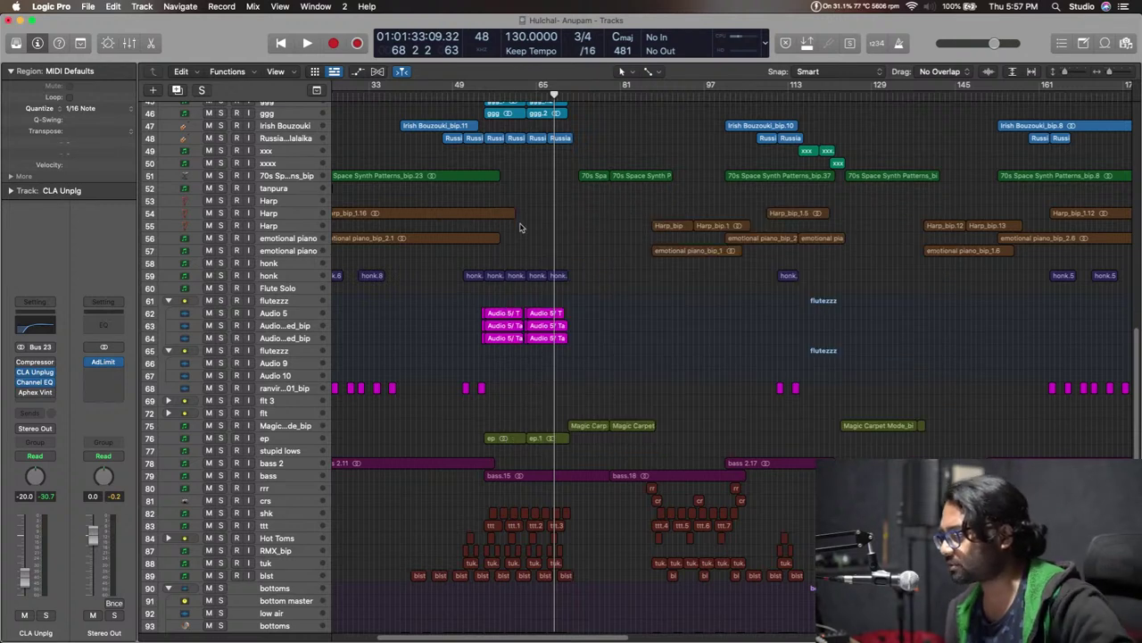
scroll(610, 362, up, 4)
scroll(611, 361, up, 10)
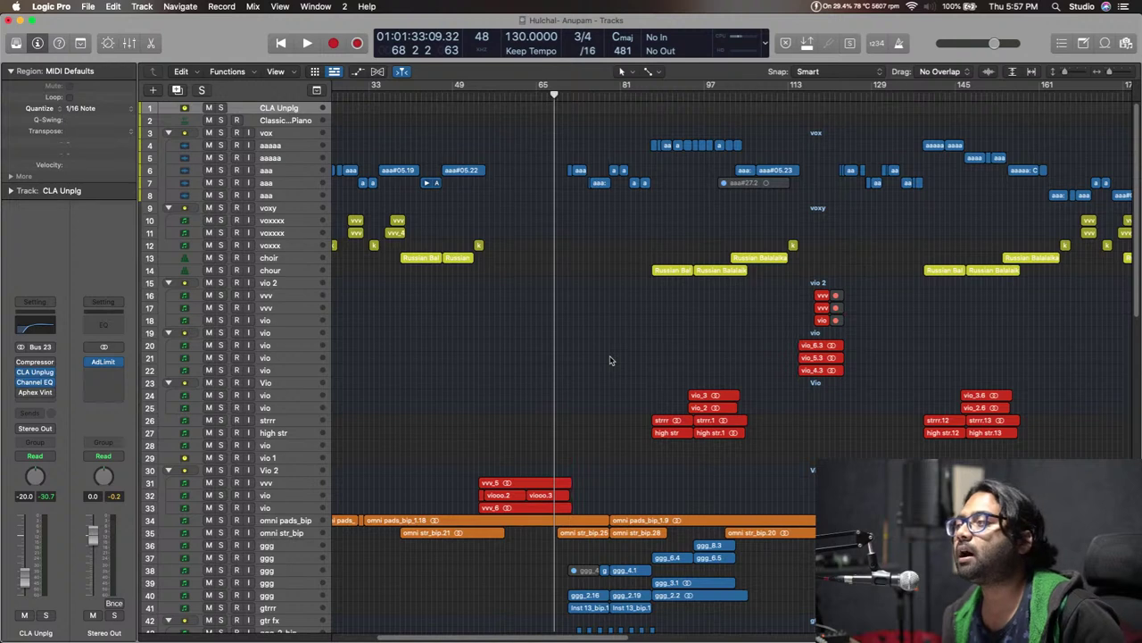
Place the playhead at bar 54 and magnify the Vio 2 violin regions that start there.
scroll(610, 361, down, 5)
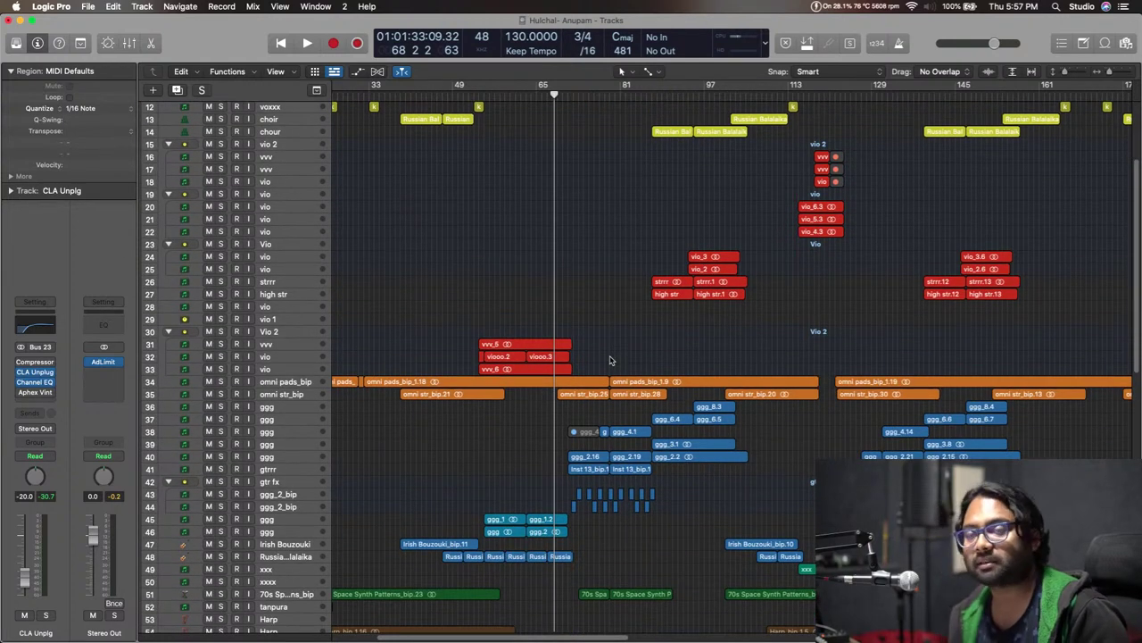
scroll(611, 361, down, 2)
scroll(549, 391, up, 3)
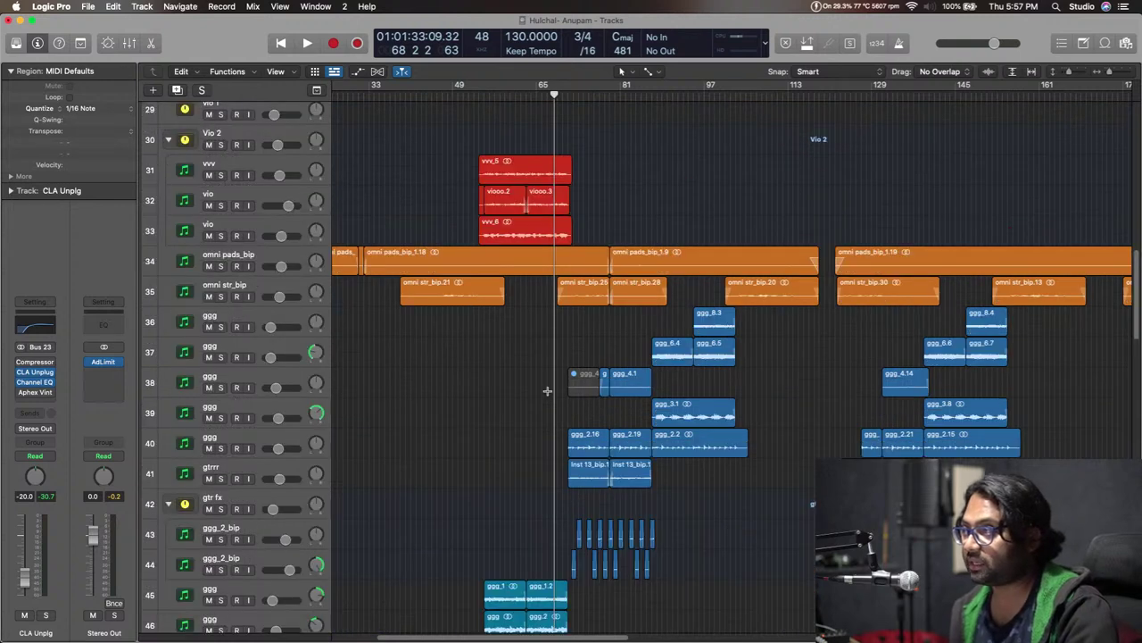
scroll(519, 387, up, 3)
click(481, 97)
key(super+Right)
key(super+Right)
key(super+Right)
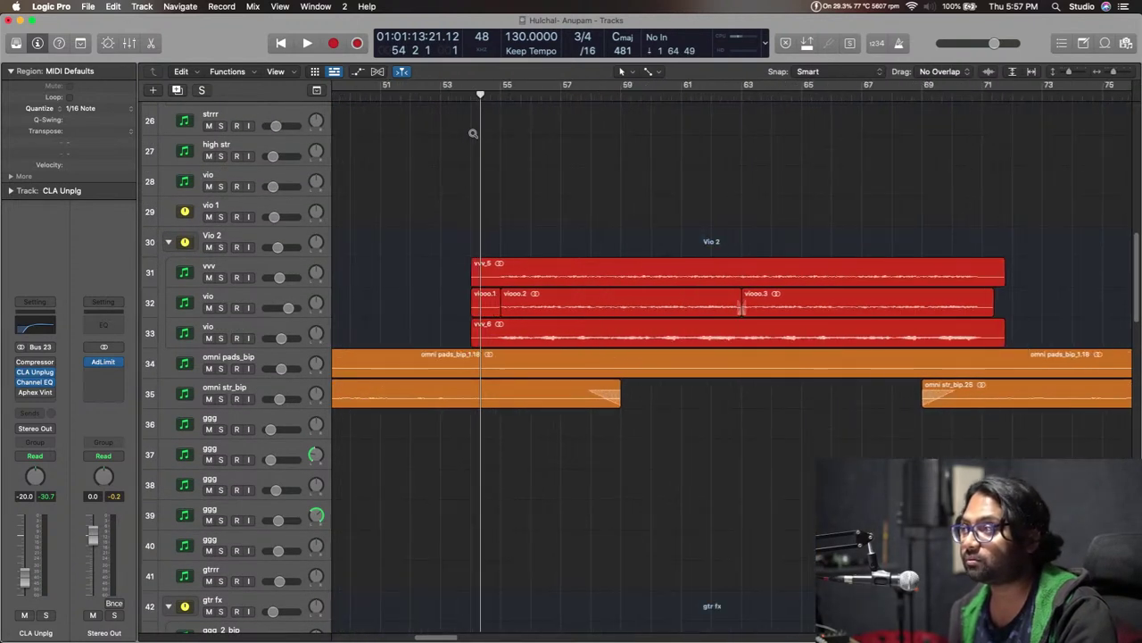
key(super+Down)
key(super+Down)
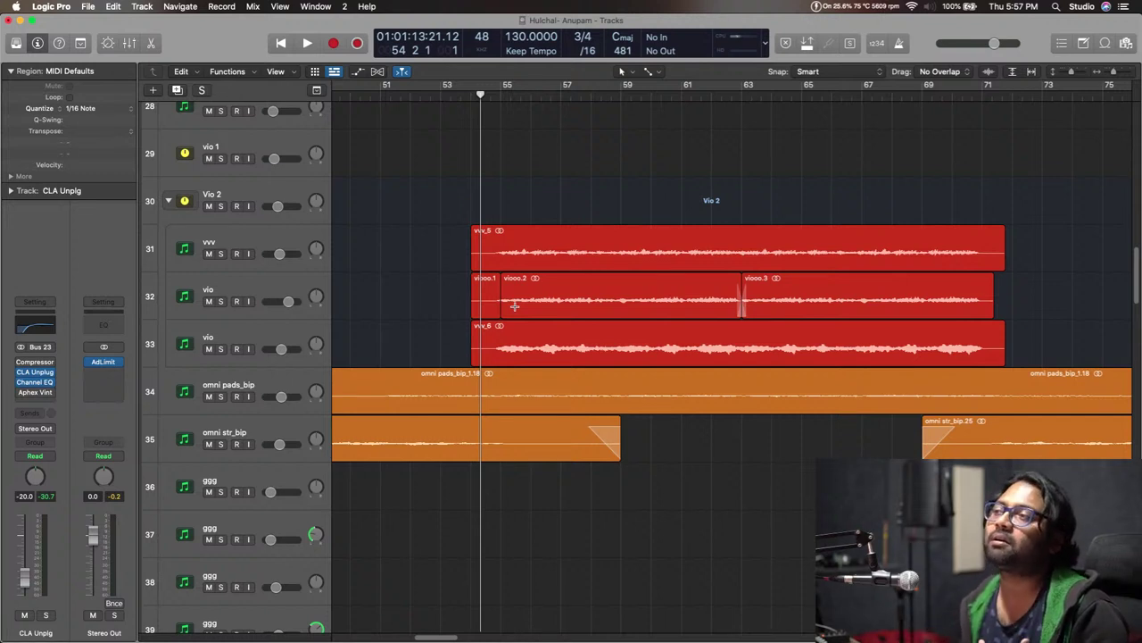
Delete the quiet opening of the three Vio 2 violin parts at bar 54 and add short fade-ins to their new starts.
drag(502, 309, 428, 270)
drag(458, 234, 486, 358)
click(423, 281)
drag(440, 255, 485, 354)
key(BackSpace)
drag(467, 241, 506, 354)
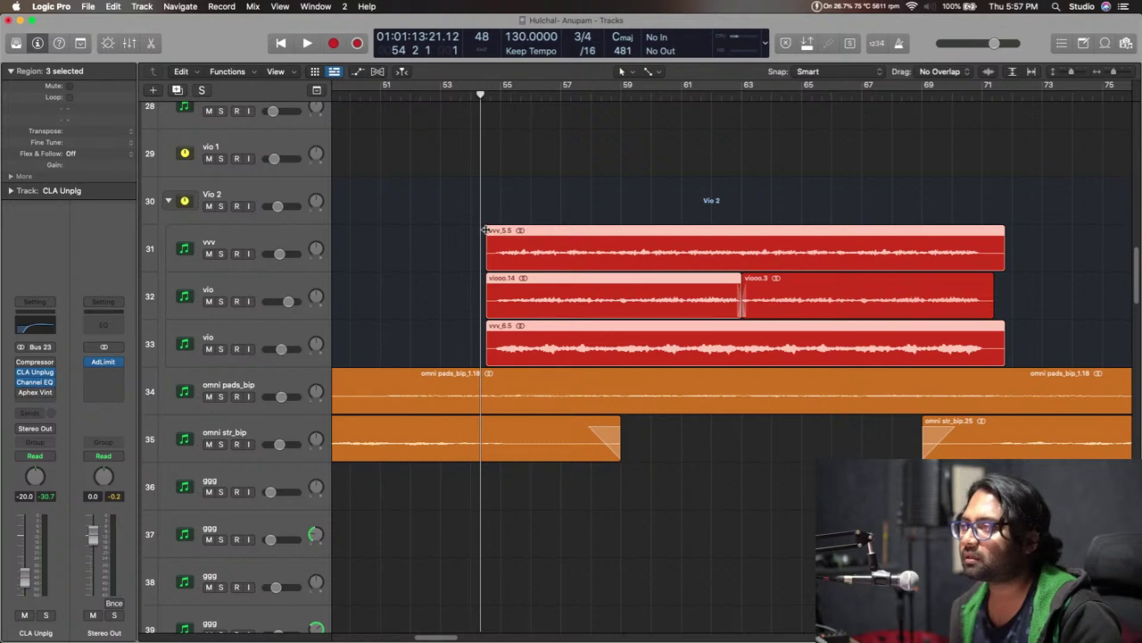
click(449, 248)
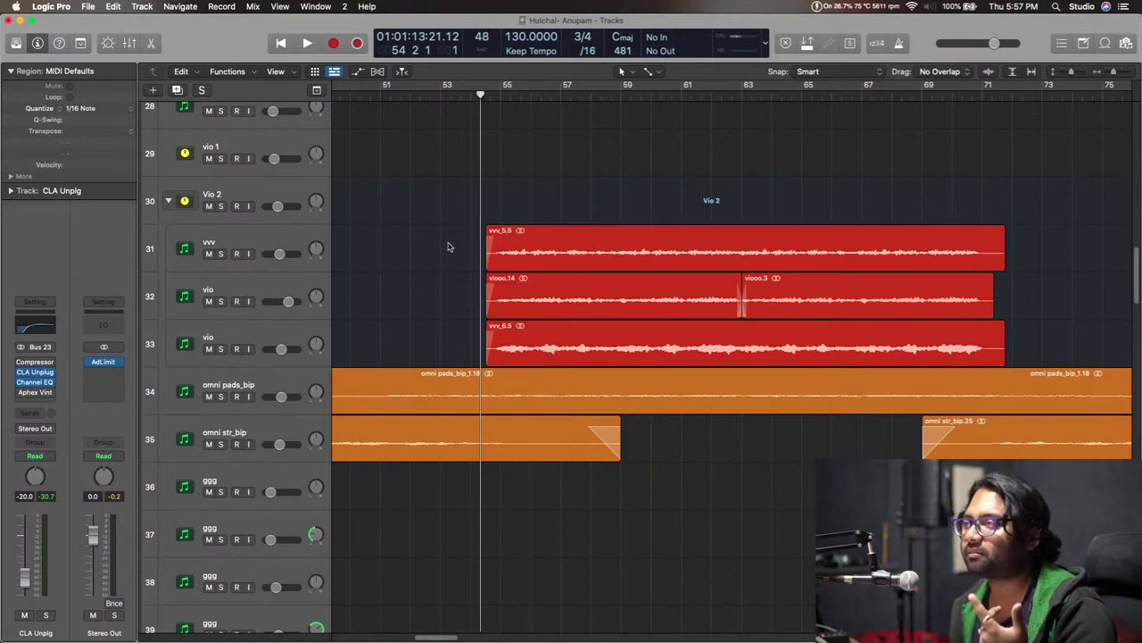
Move the playhead to bar 71 and fade out the ends of the three Vio 2 violin regions.
key(super+Left)
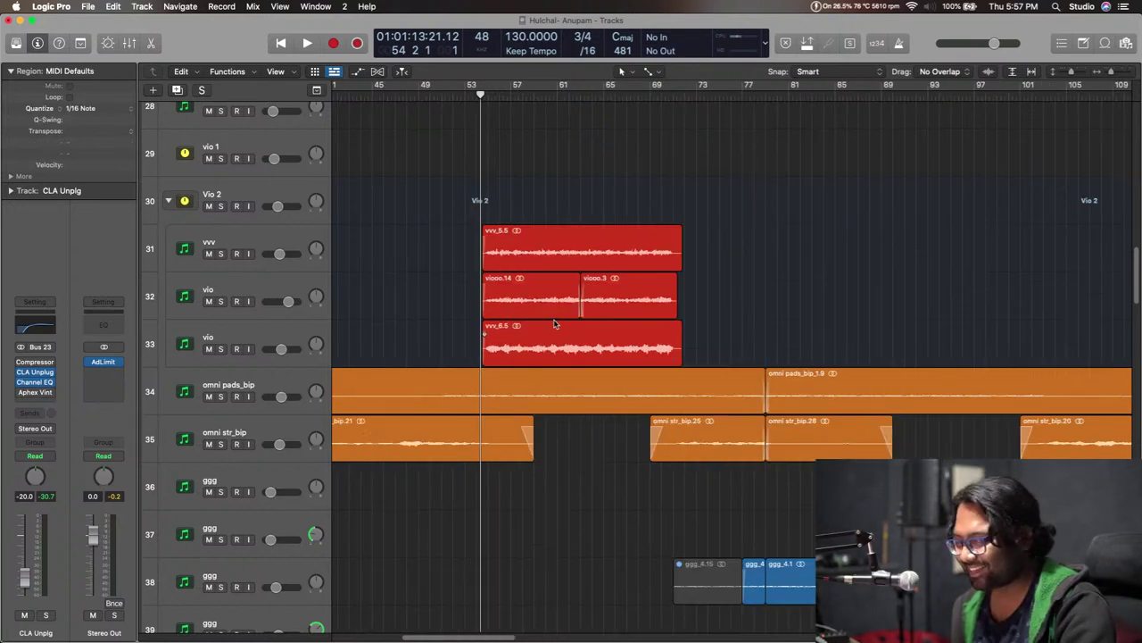
key(super+Up)
key(super+Up)
key(super+Down)
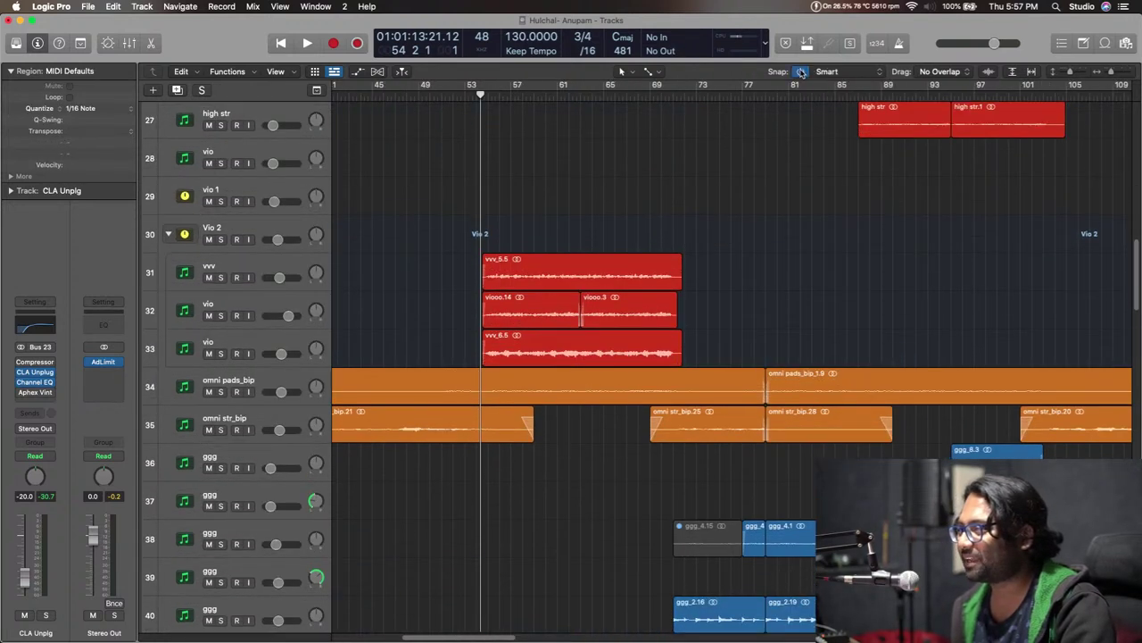
click(682, 92)
key(super+Right)
drag(711, 344, 663, 231)
Remove the Adaptive Limiter from the Stereo Out channel.
scroll(726, 294, left, 10)
scroll(721, 298, down, 5)
scroll(721, 301, down, 6)
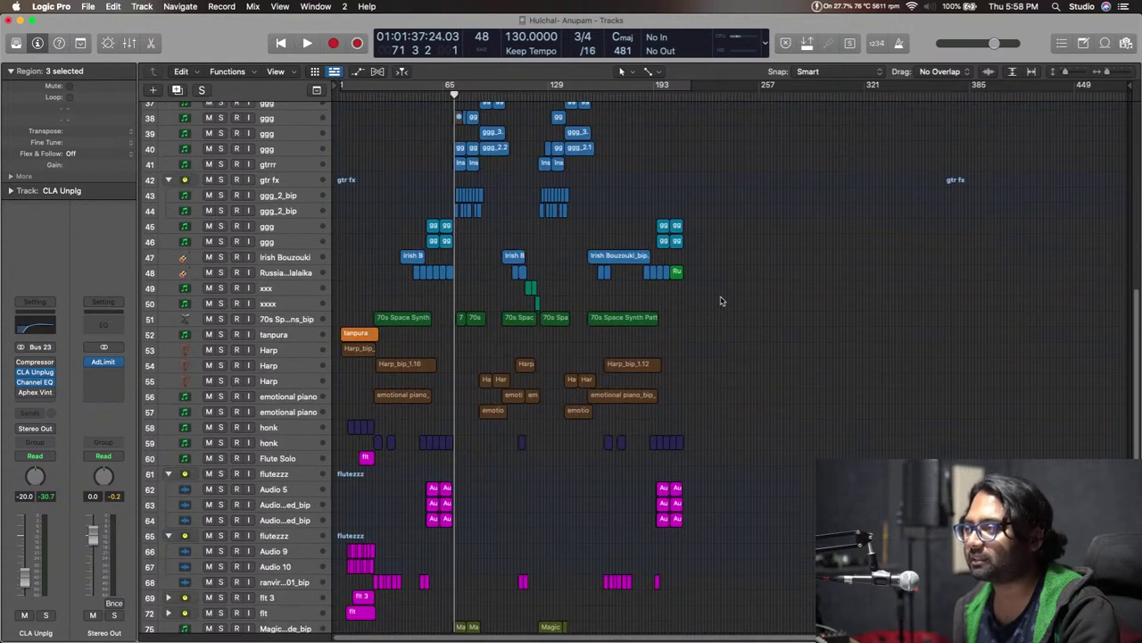
scroll(721, 301, down, 4)
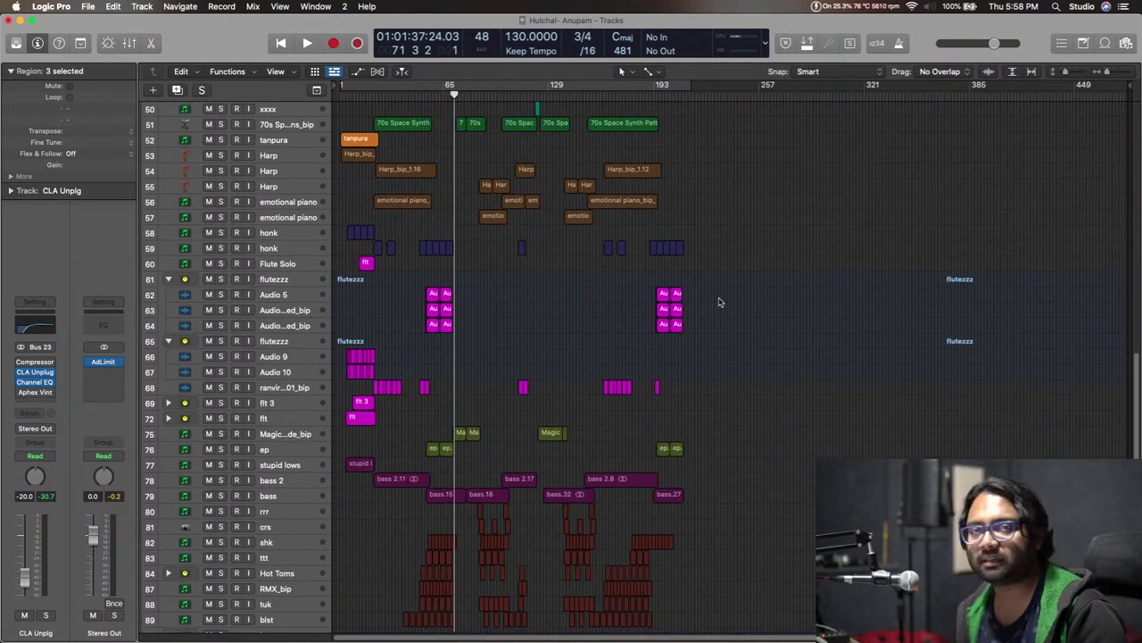
click(116, 364)
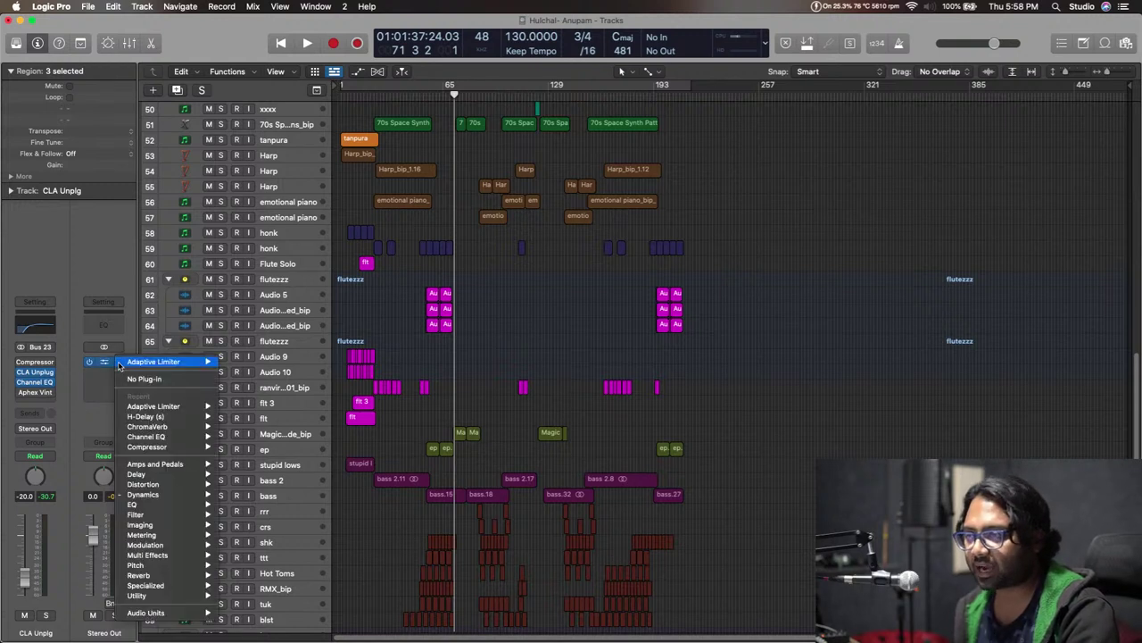
click(179, 380)
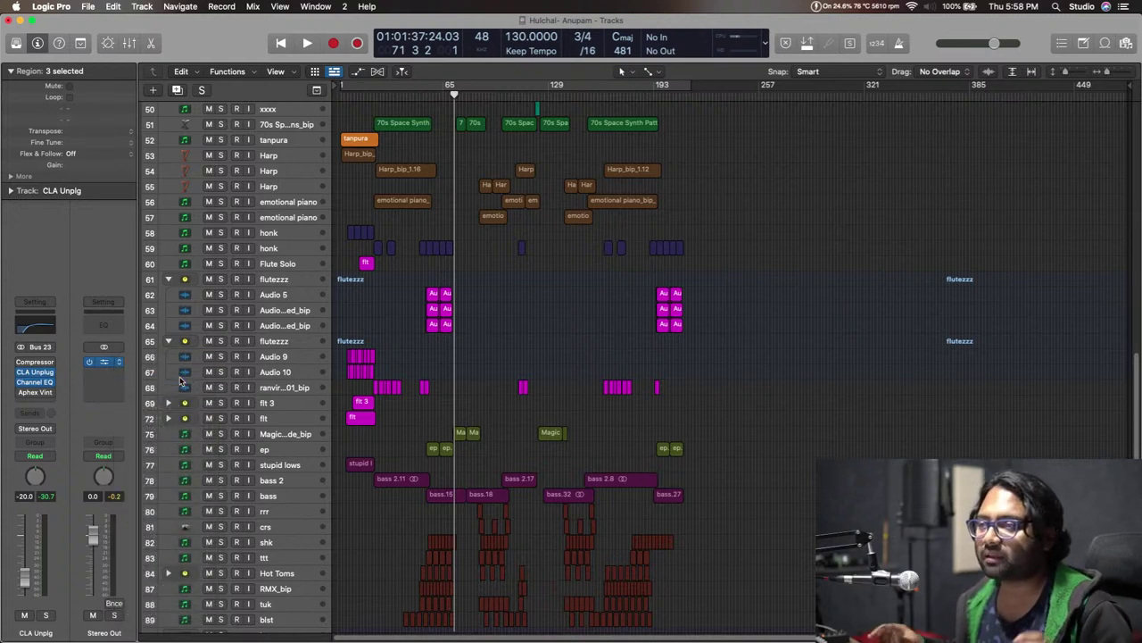
click(709, 436)
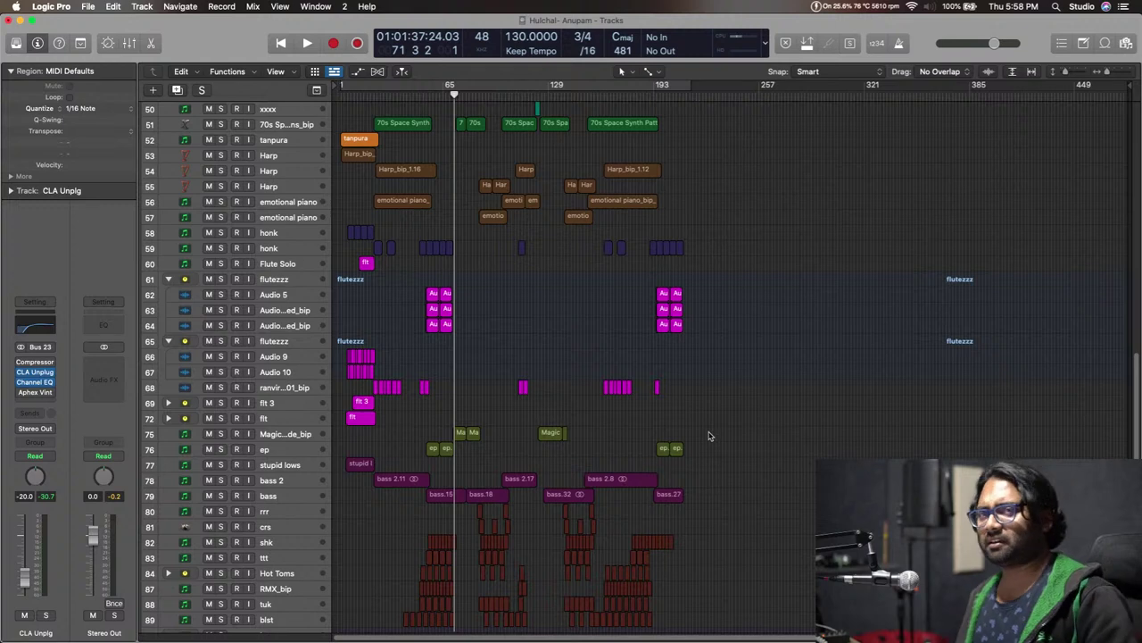
Look over the violin, guitar, flute, bass and percussion regions across the whole arrangement down to the last track.
scroll(441, 415, down, 10)
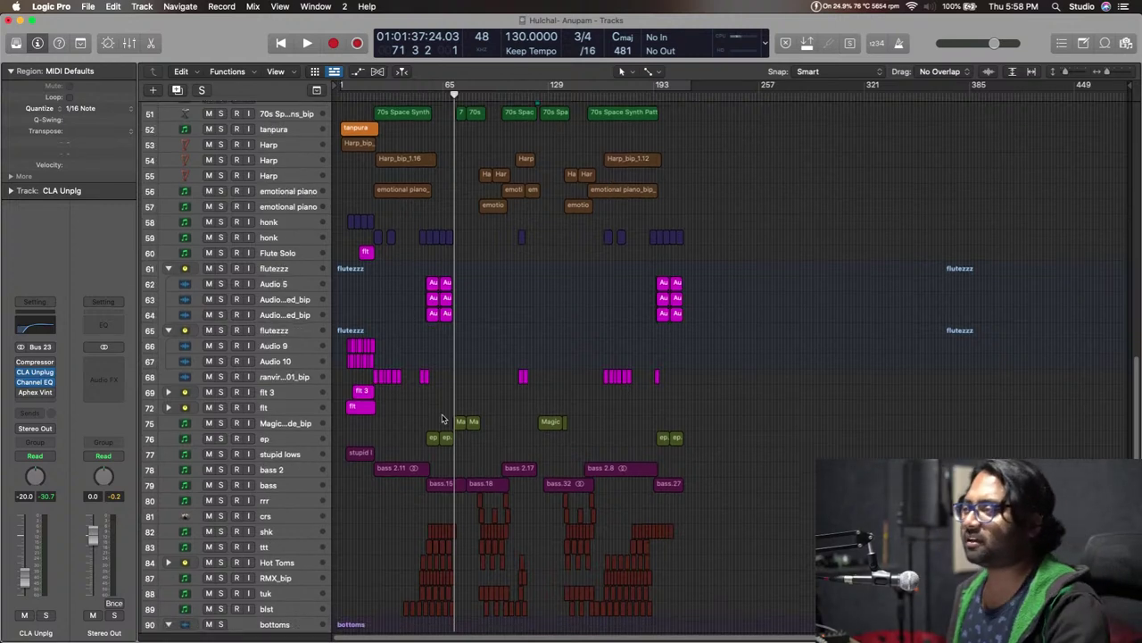
scroll(437, 428, up, 15)
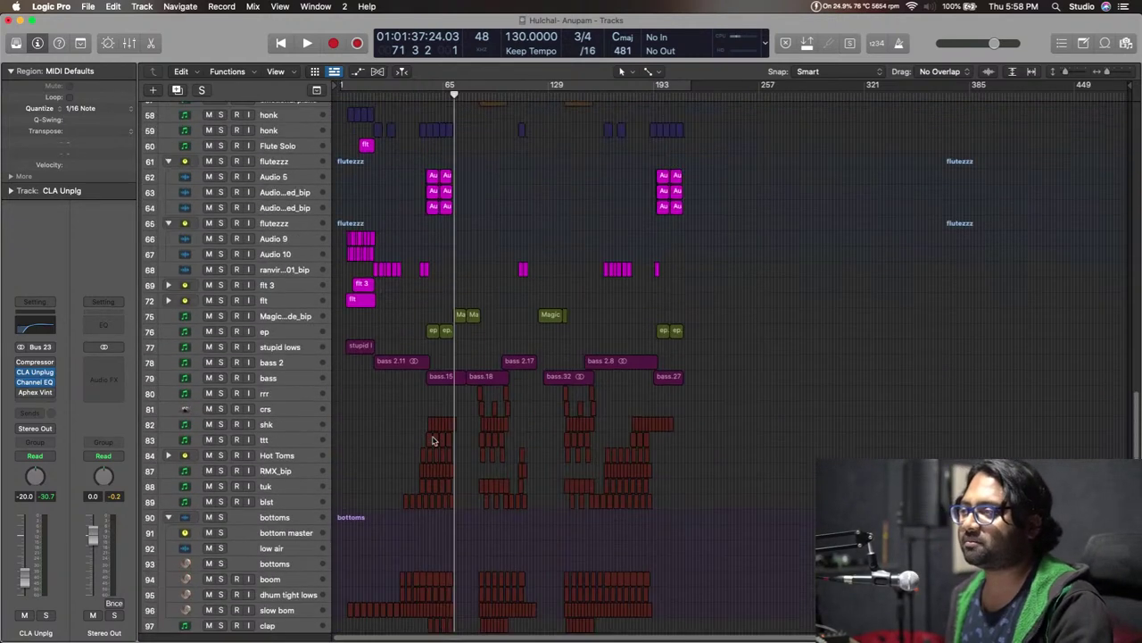
scroll(435, 439, up, 1)
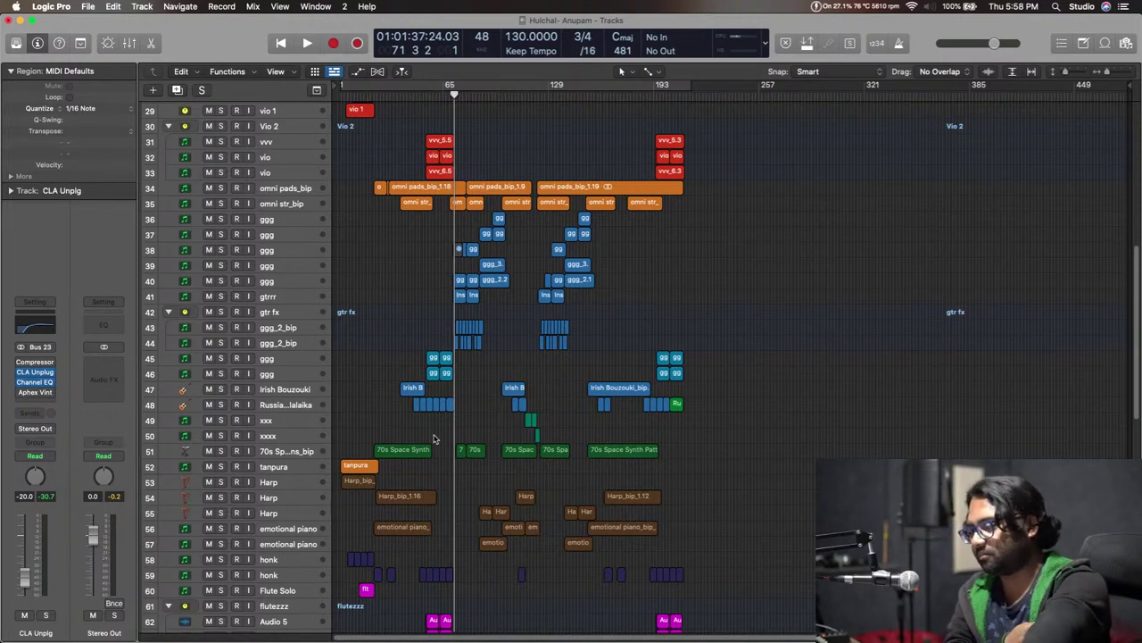
scroll(435, 439, up, 6)
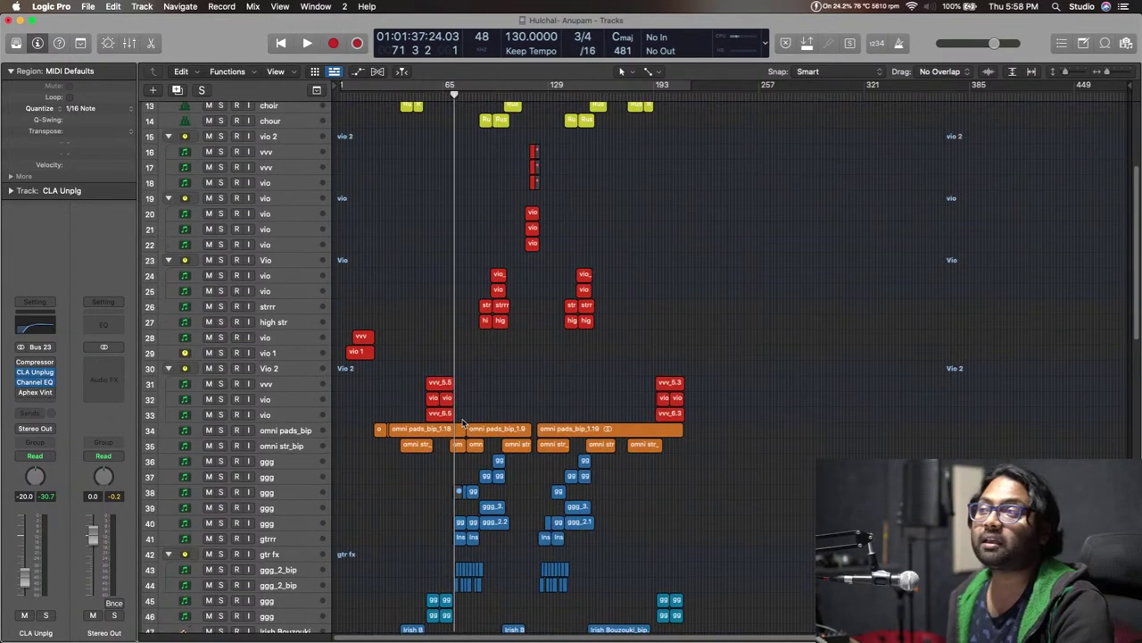
scroll(426, 289, down, 5)
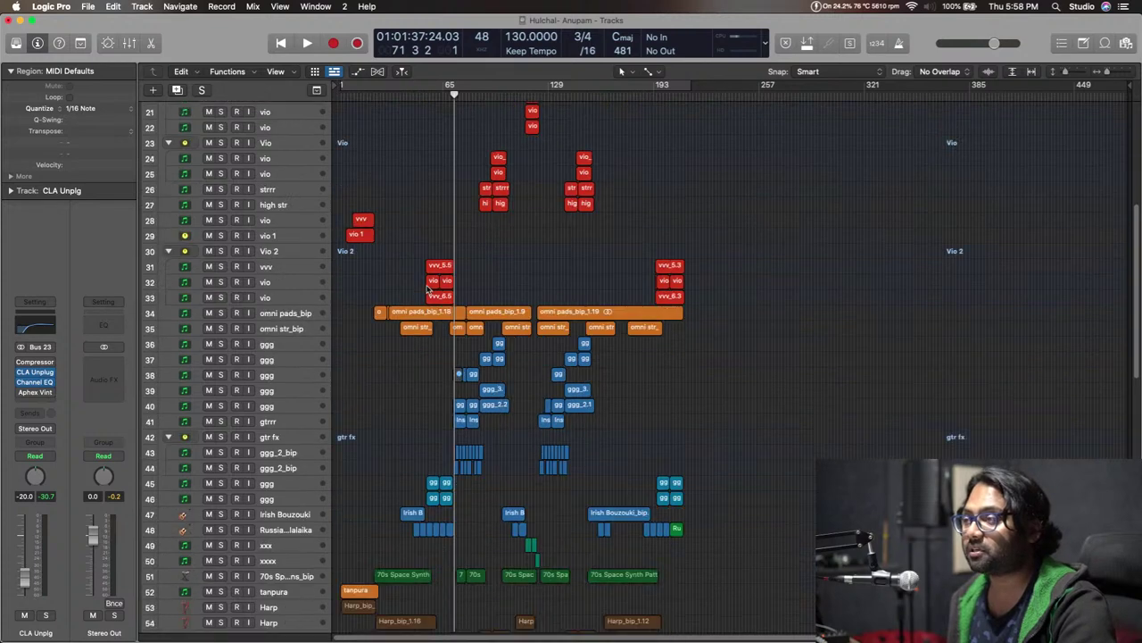
scroll(427, 289, down, 14)
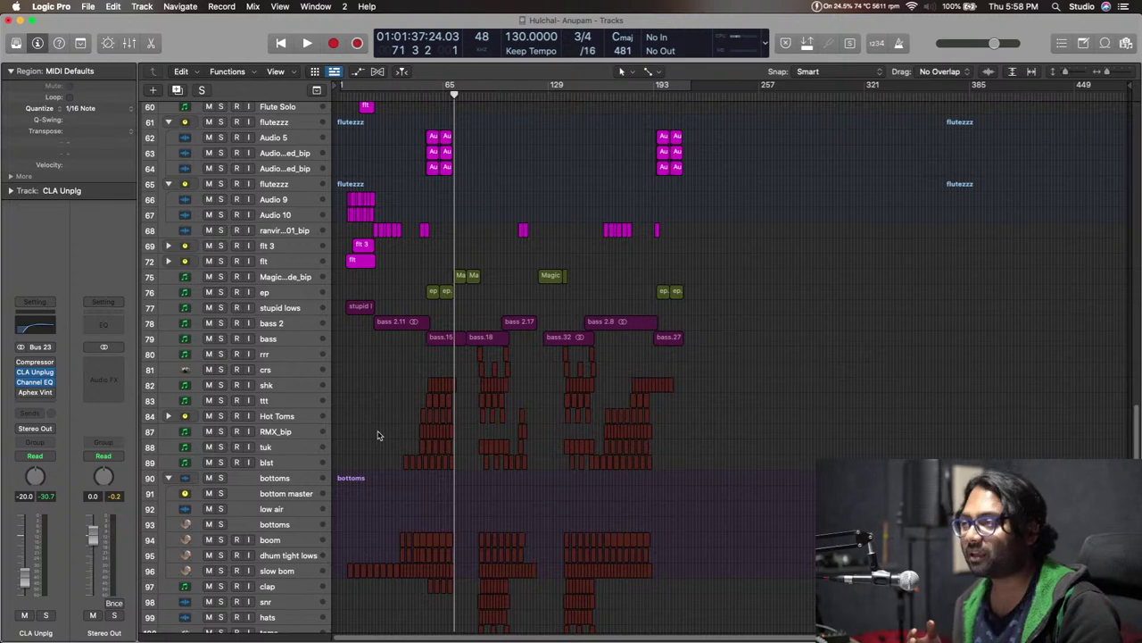
scroll(417, 255, down, 4)
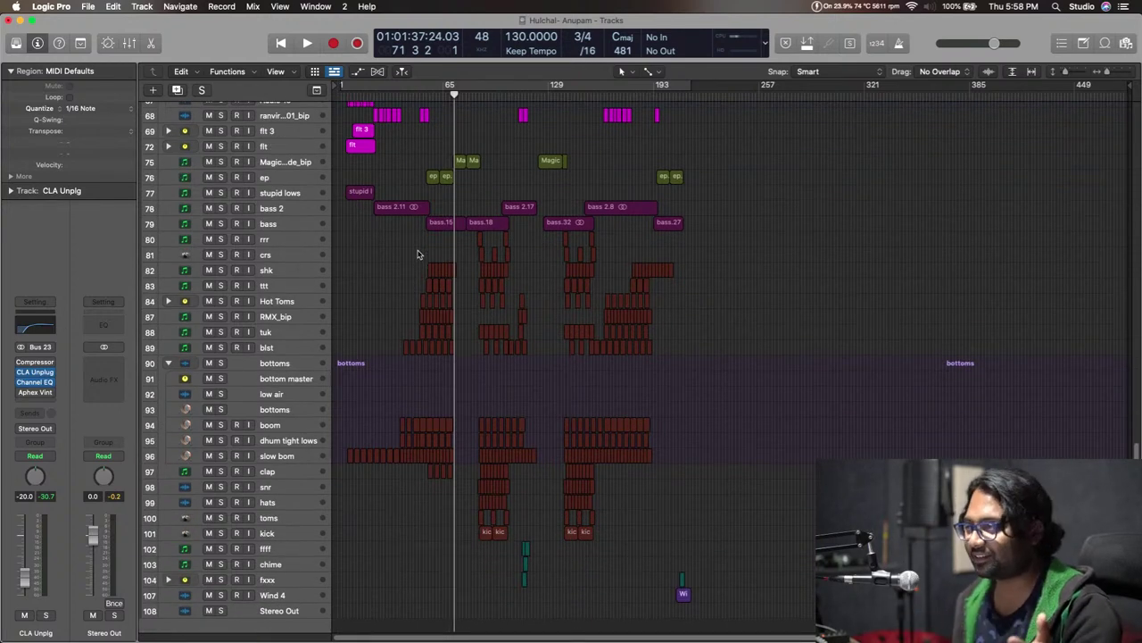
Place the playhead in bar 2 at the start of the tanpura region and play the song from there.
drag(345, 96, 350, 141)
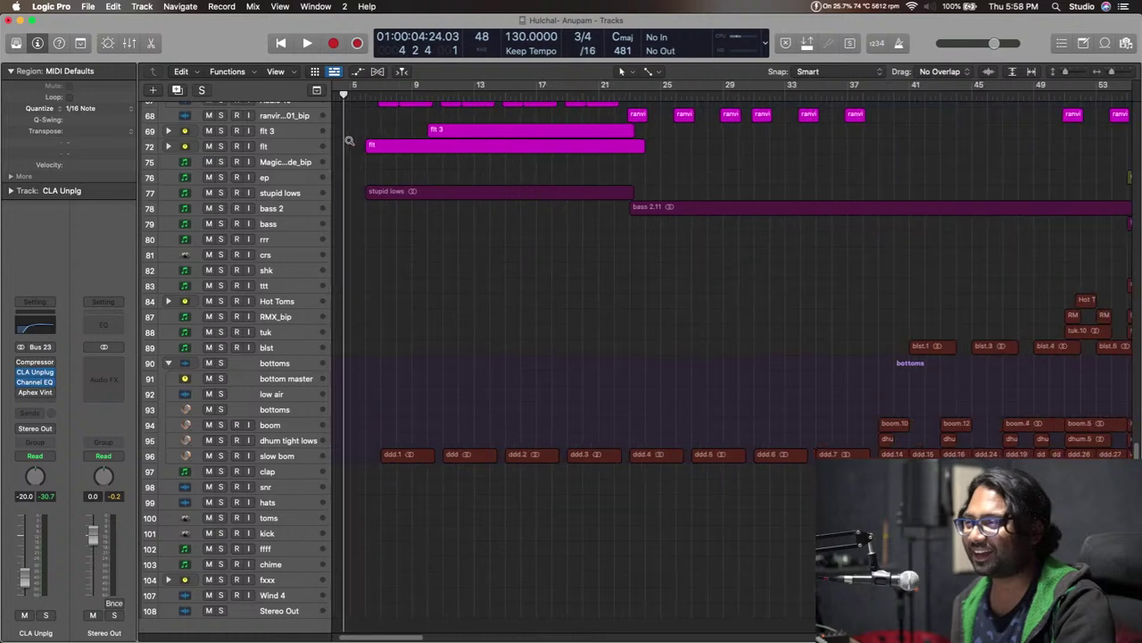
scroll(486, 284, up, 5)
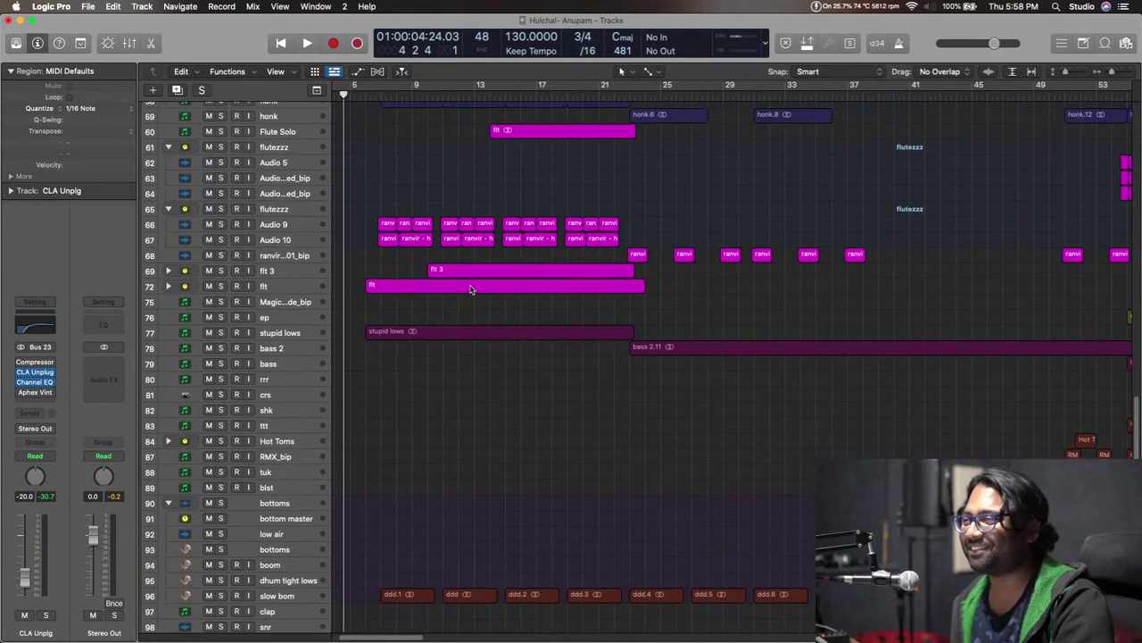
scroll(453, 395, down, 5)
ctrl+alt+click(451, 394)
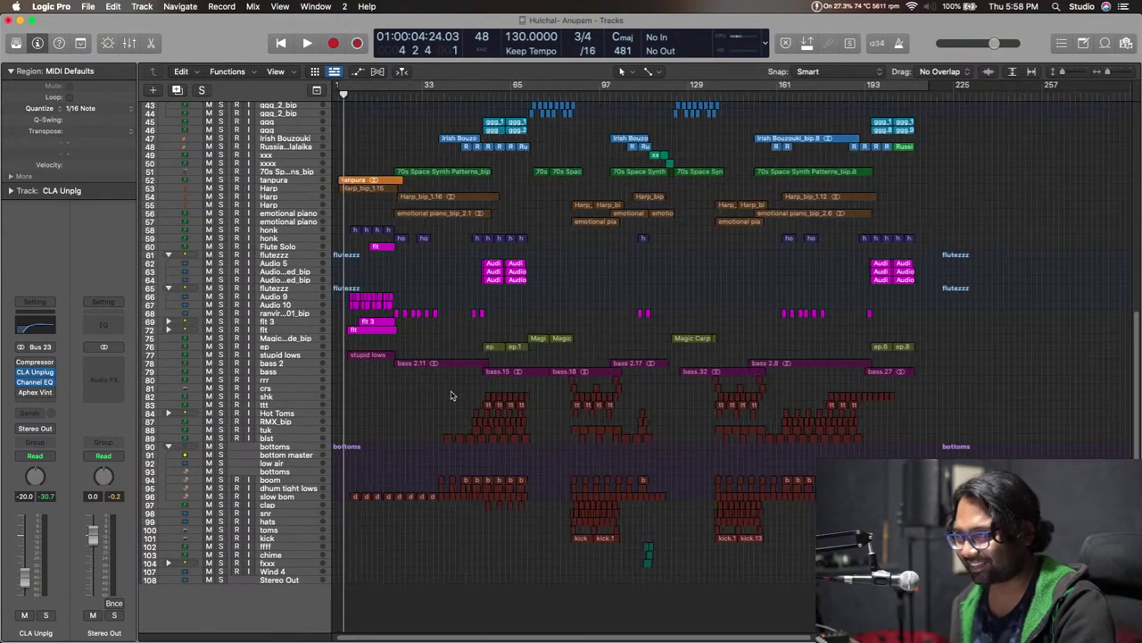
drag(338, 100, 336, 147)
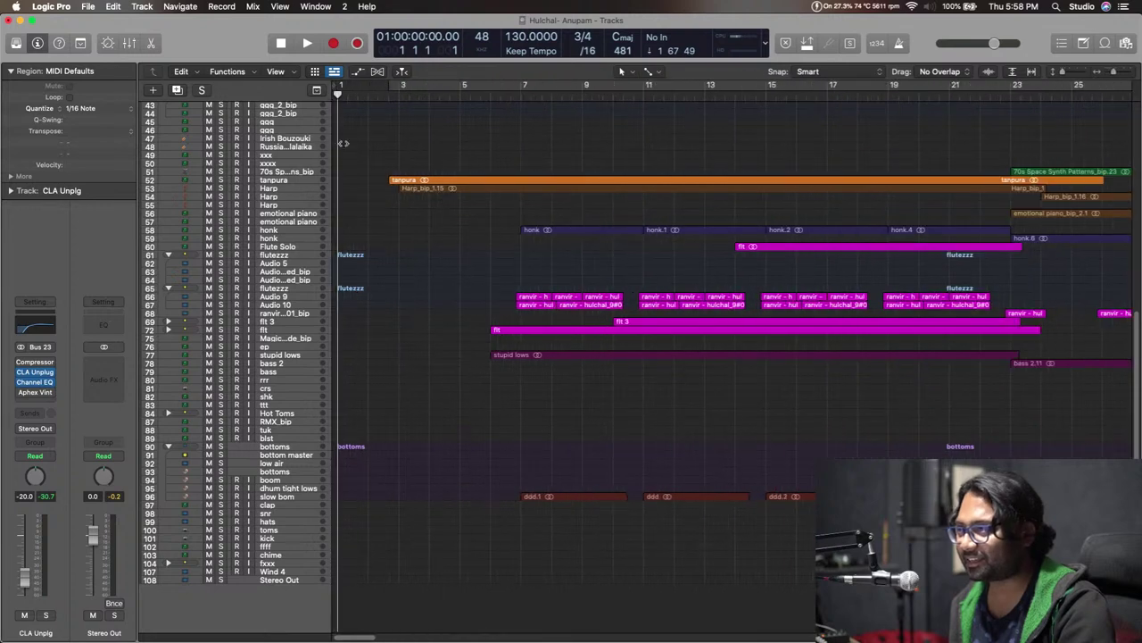
click(391, 97)
scroll(441, 219, up, 8)
scroll(441, 220, left, 5)
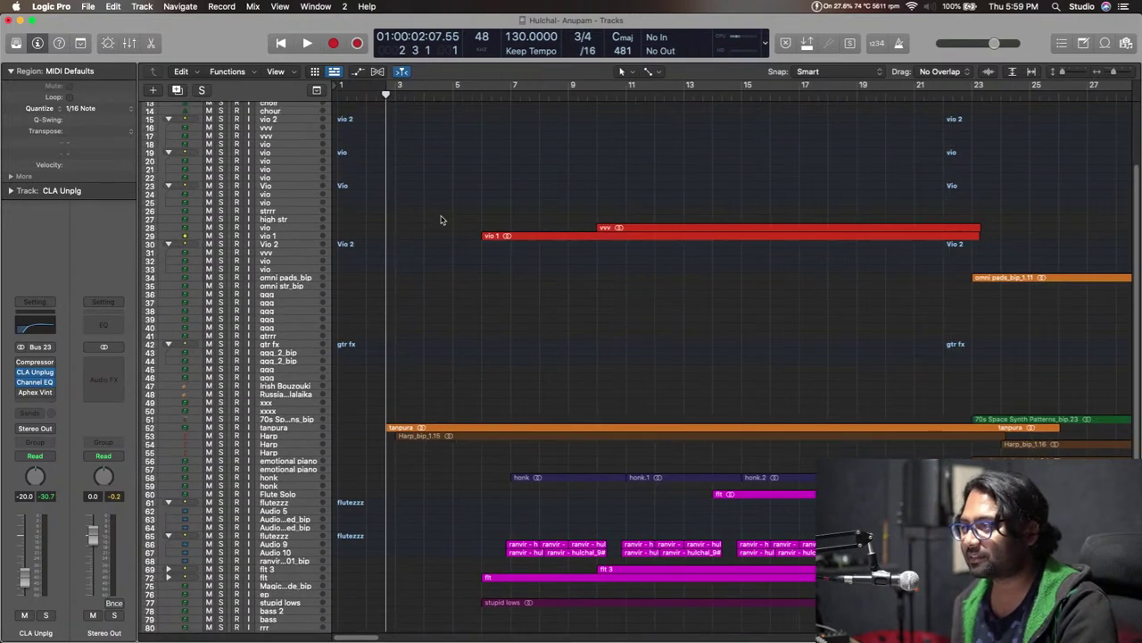
scroll(440, 220, up, 5)
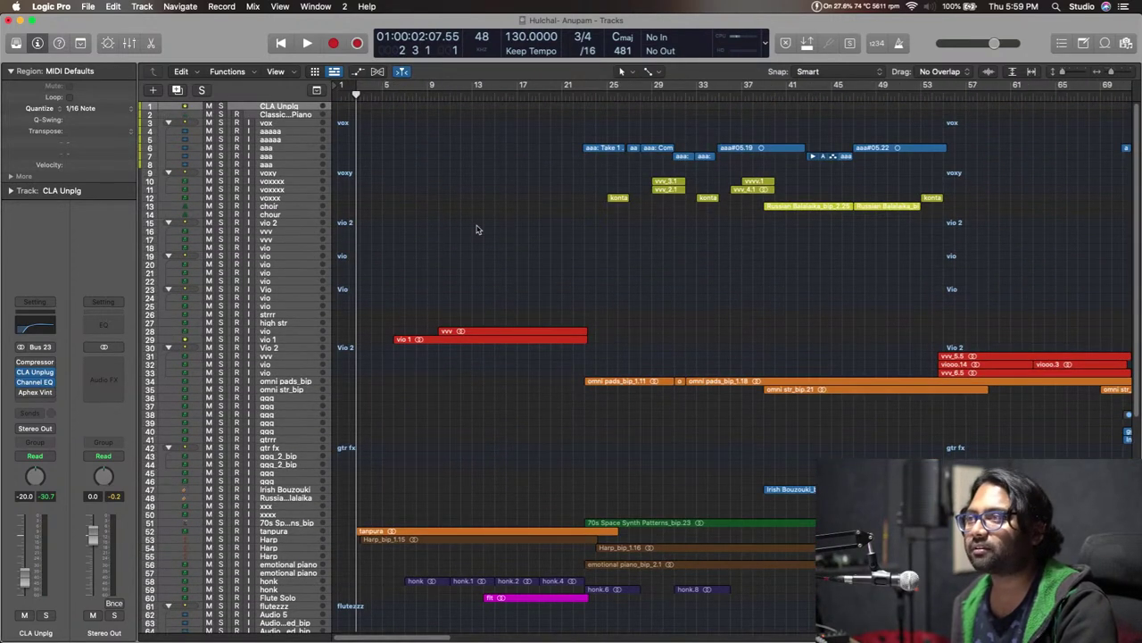
key(space)
Move the Classic Logic Piano track above CLA Unplg and select the vox track while the song plays.
drag(296, 116, 296, 103)
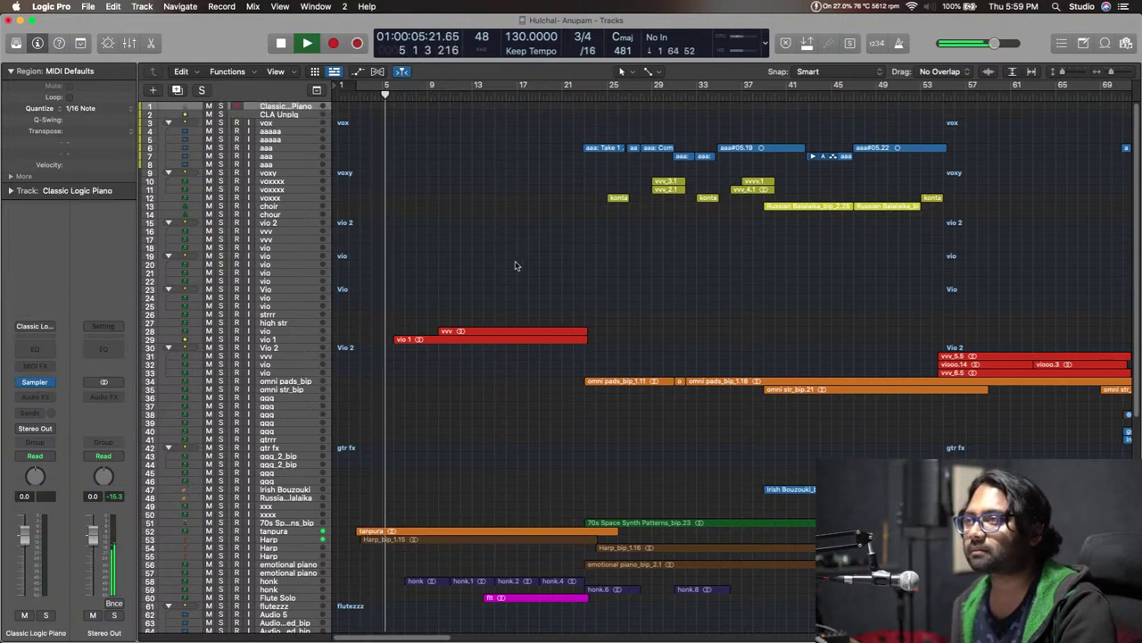
key(super+Down)
key(super+Down)
key(super+Down)
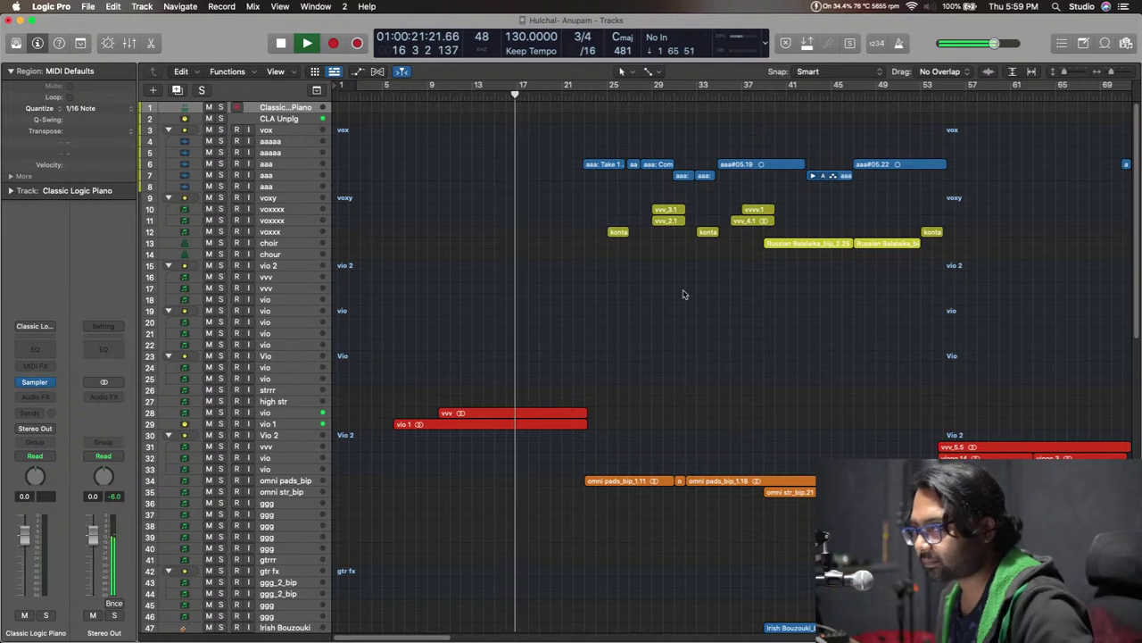
click(282, 131)
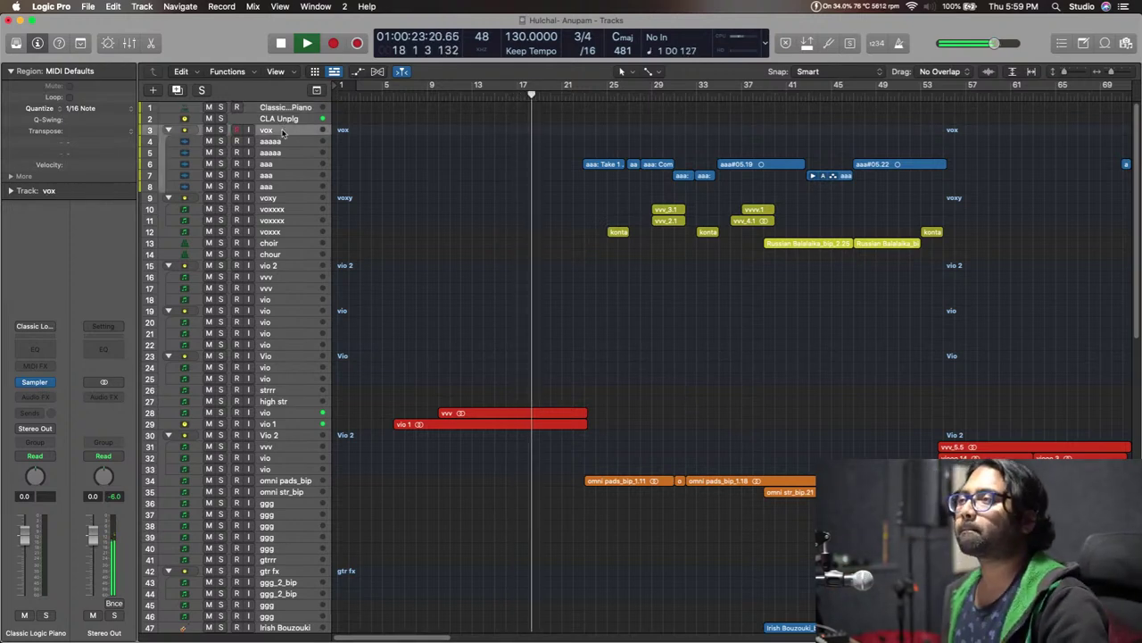
Enlarge the track rows and collapse the voxy, vio 2 and vio track stacks.
key(super+Left)
key(super+Left)
key(super+Down)
key(super+Down)
key(super+Down)
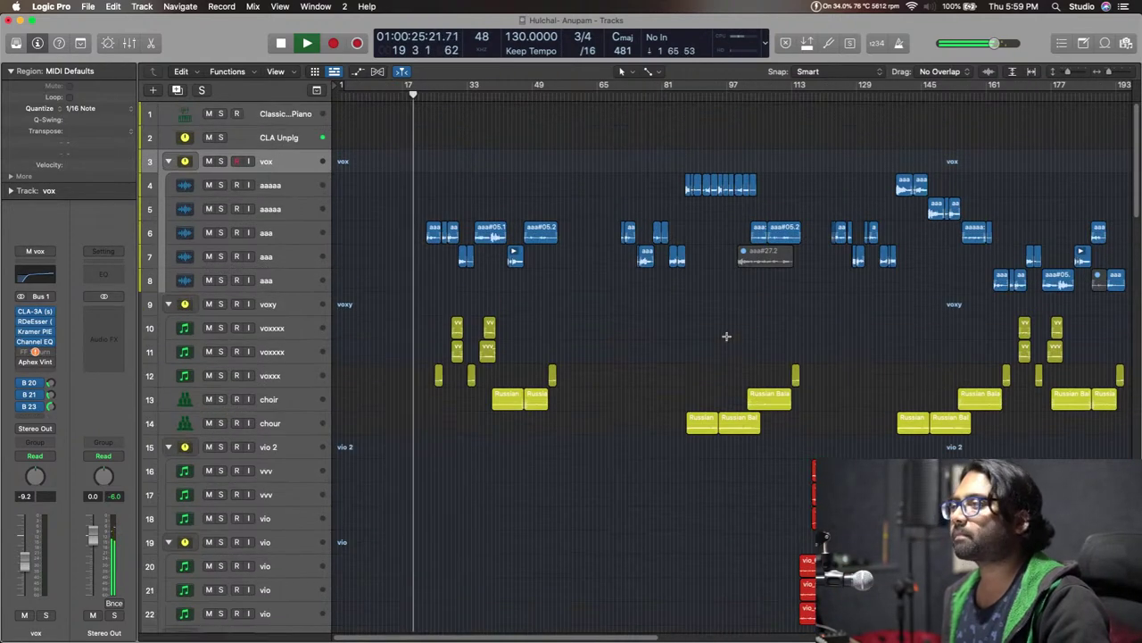
key(super+Down)
scroll(640, 339, down, 3)
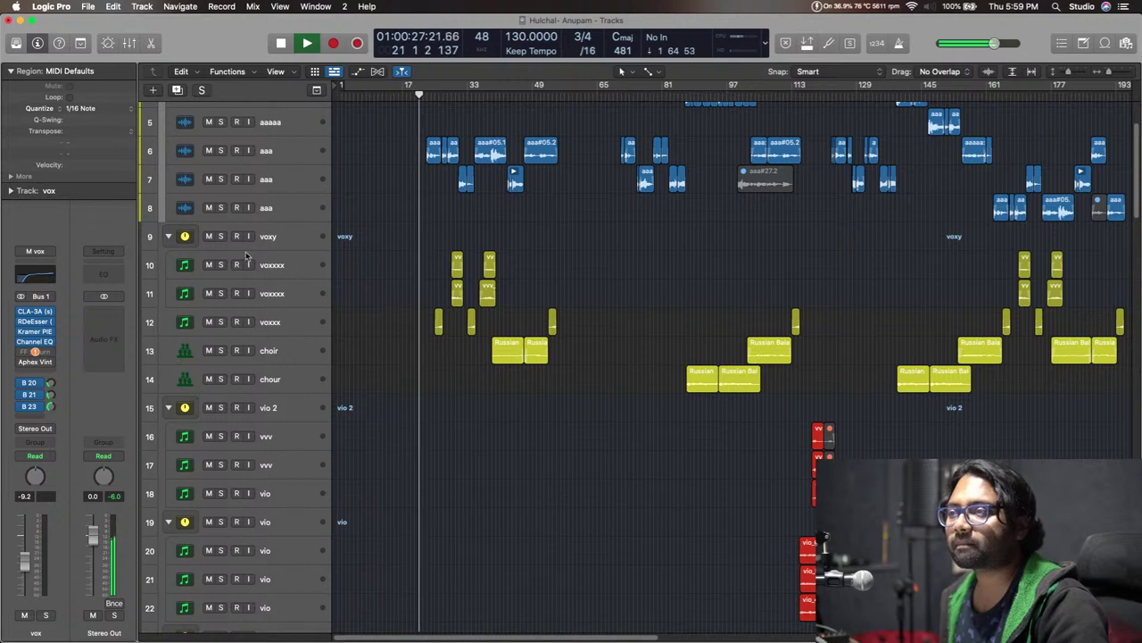
click(168, 236)
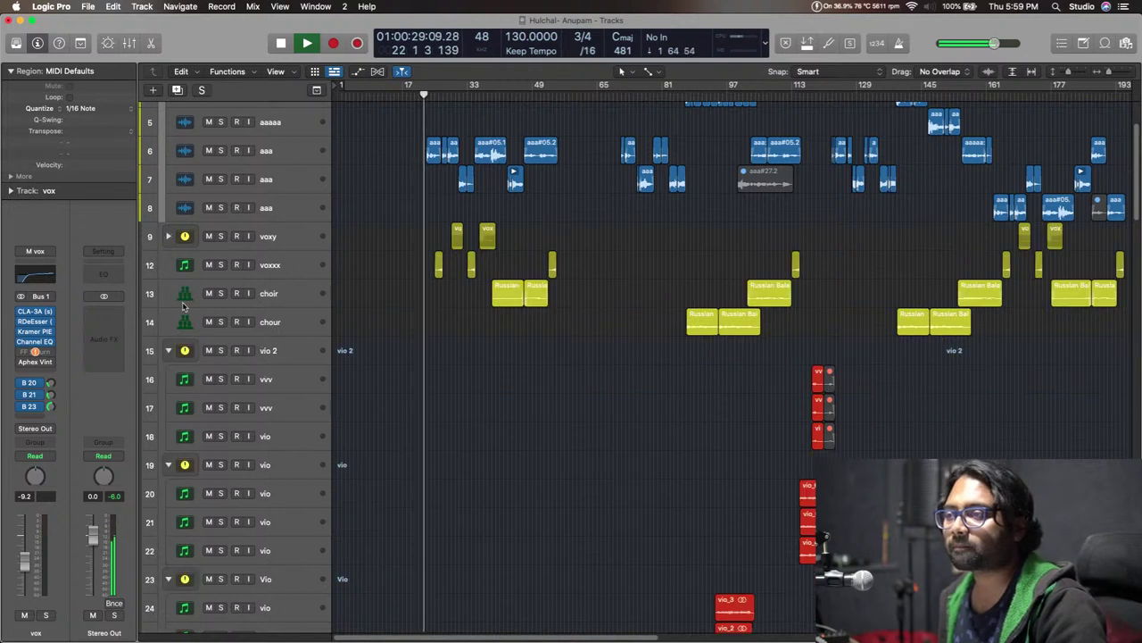
click(168, 350)
click(168, 378)
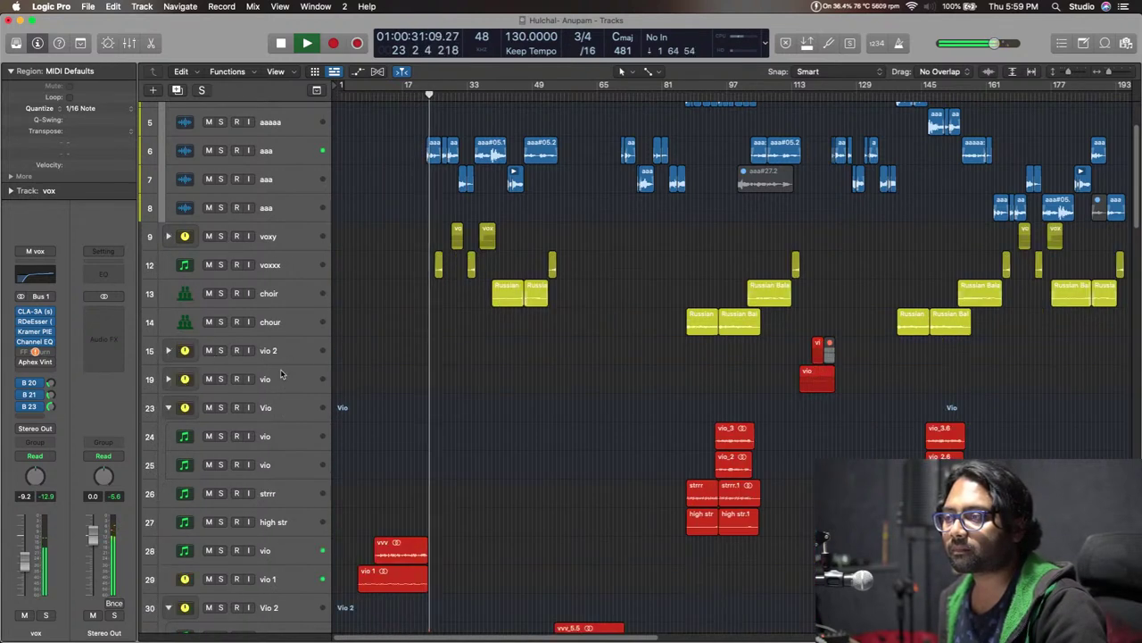
Collapse the Vio, Vio 2 and gtr fx track stacks.
click(168, 407)
scroll(181, 481, down, 3)
click(168, 454)
scroll(265, 454, down, 6)
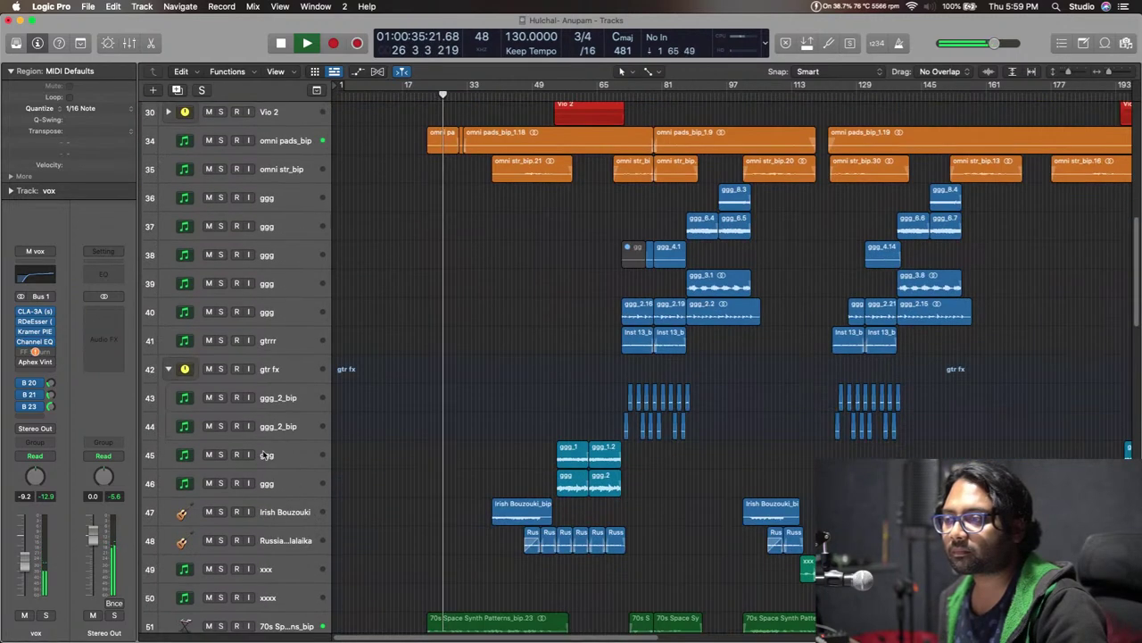
click(168, 369)
scroll(343, 417, down, 5)
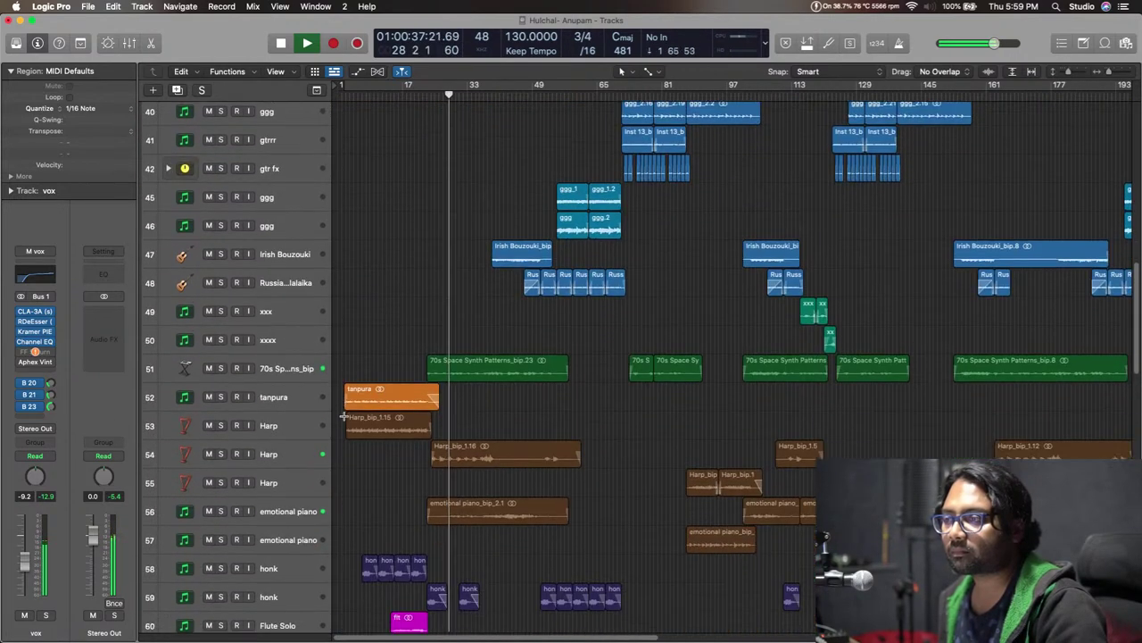
Collapse both flutezzz track stacks and the bottoms track stack while the song plays.
scroll(343, 417, down, 5)
click(168, 513)
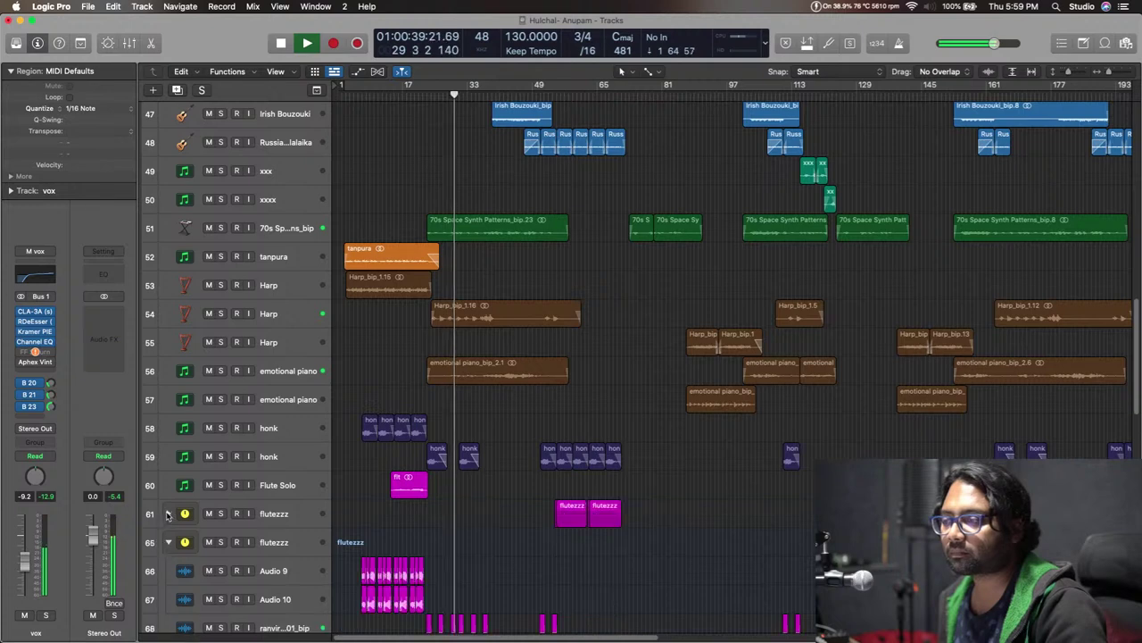
scroll(168, 500, down, 5)
click(168, 346)
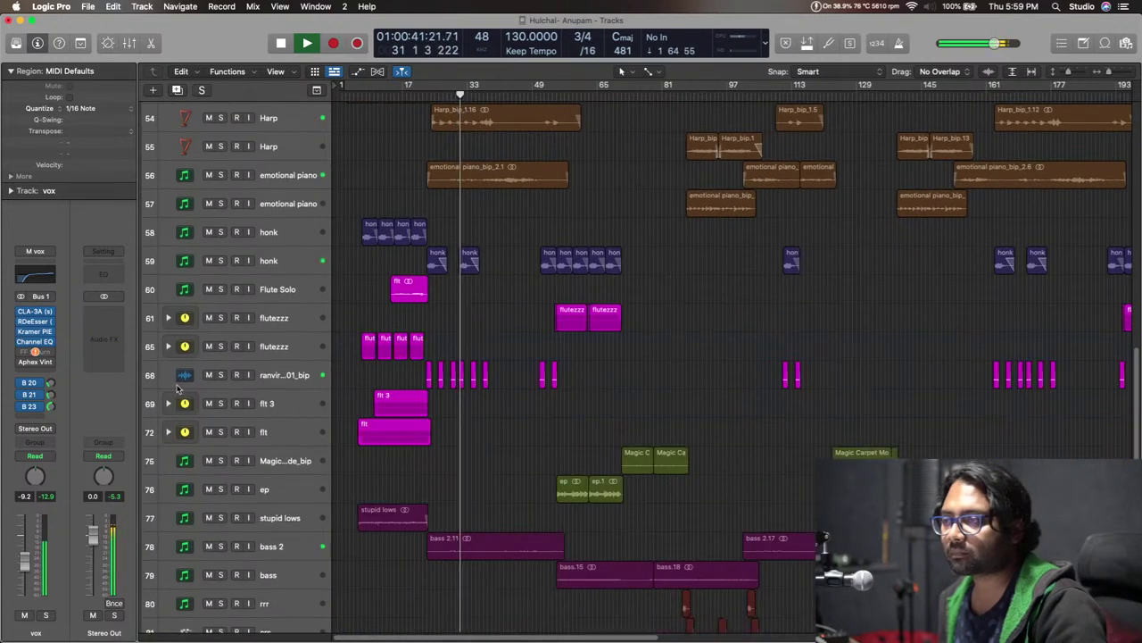
scroll(178, 389, down, 15)
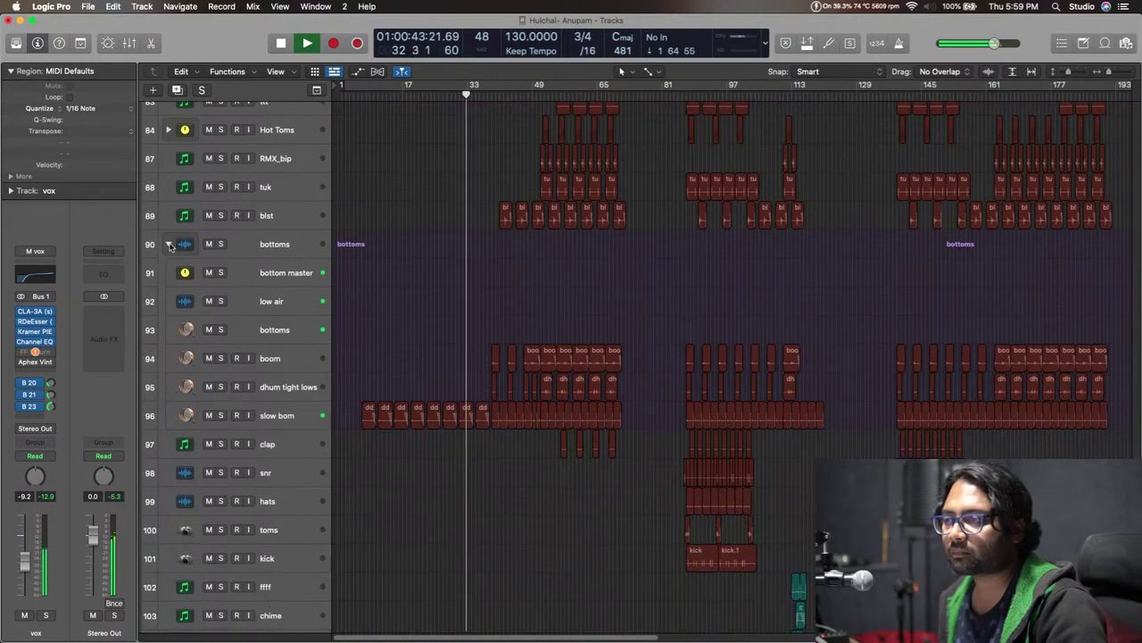
click(169, 247)
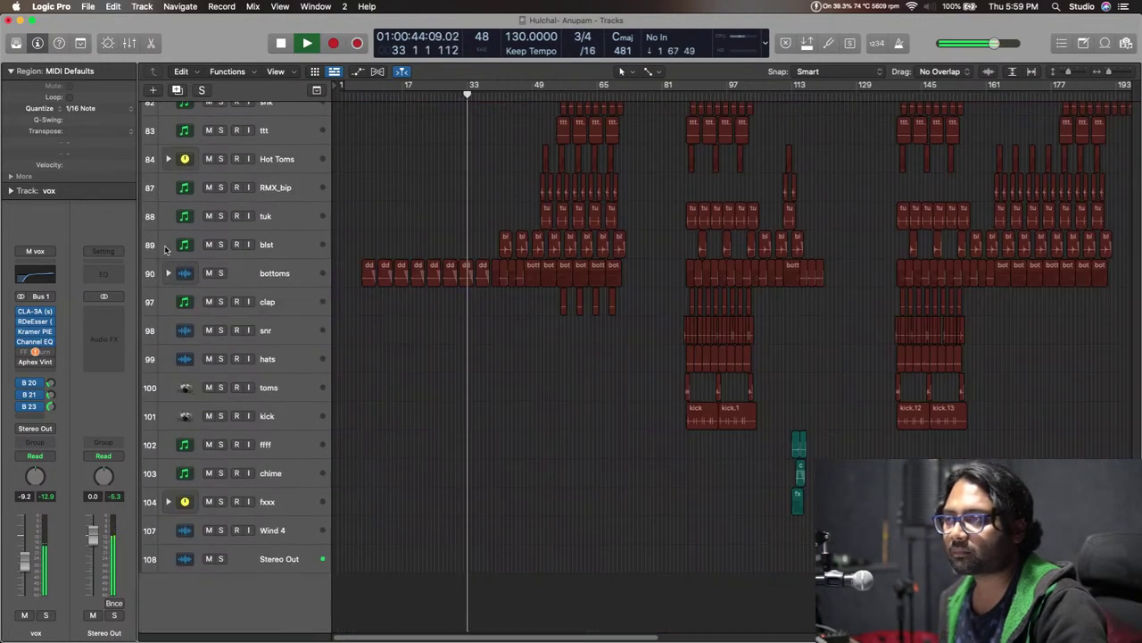
Mute every track from voxy down to Wind 4, stop playback and select the vox stack.
click(298, 537)
scroll(293, 533, up, 20)
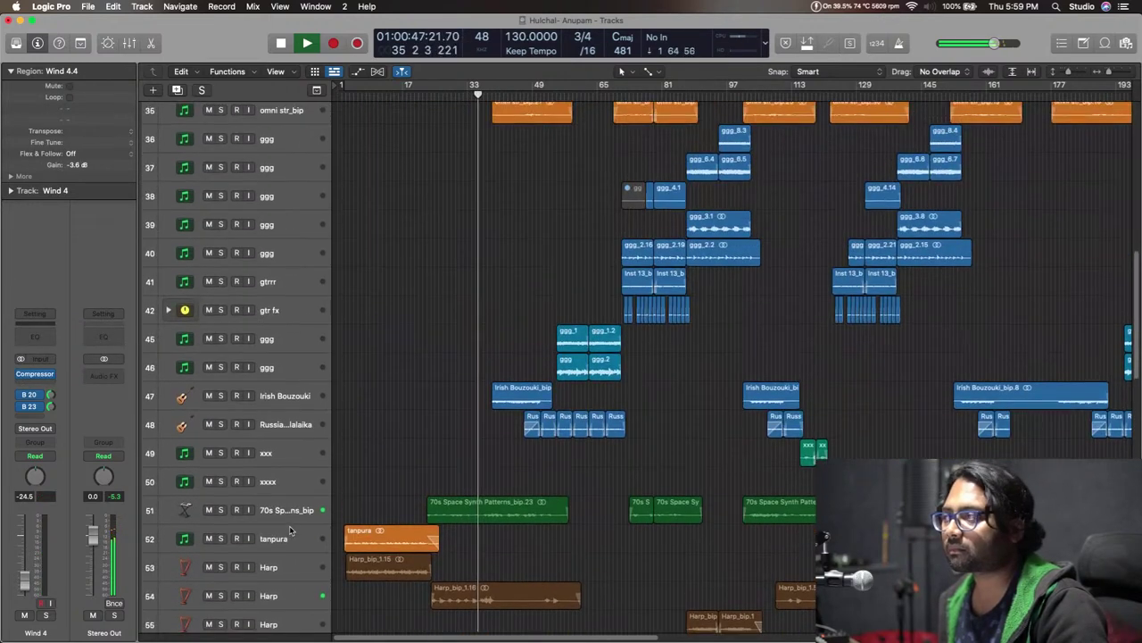
scroll(290, 531, up, 15)
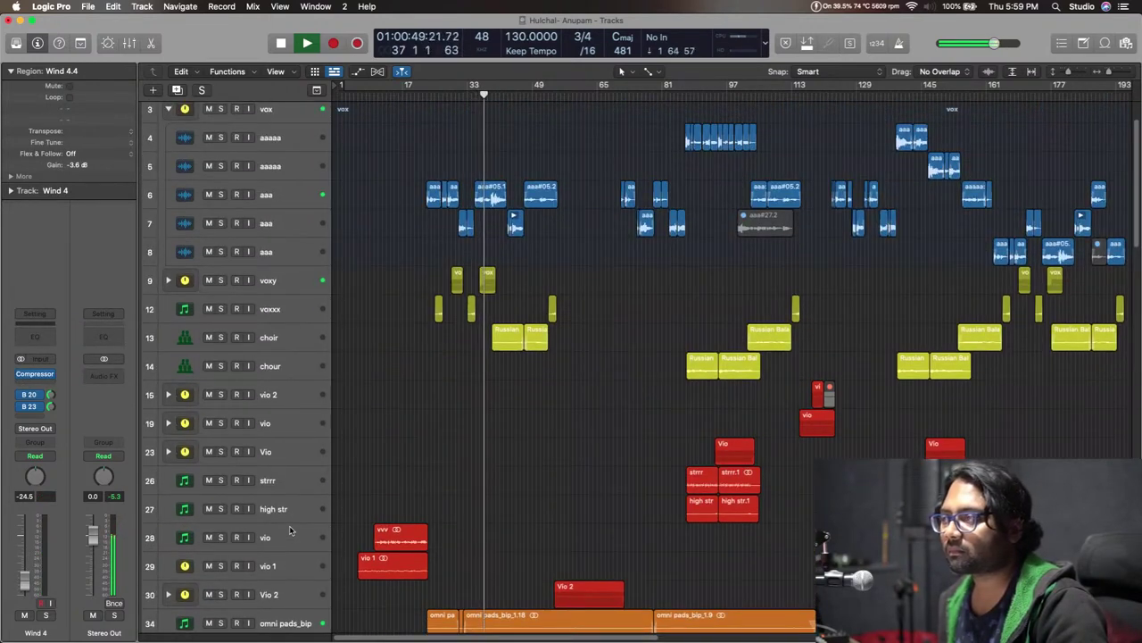
key(super+a)
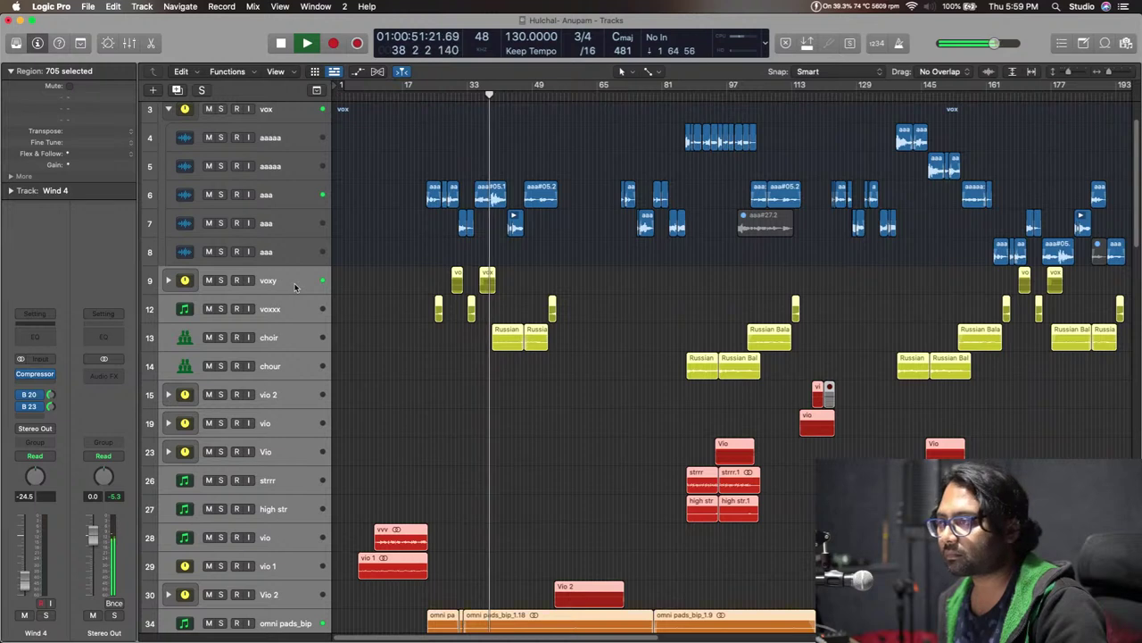
key(m)
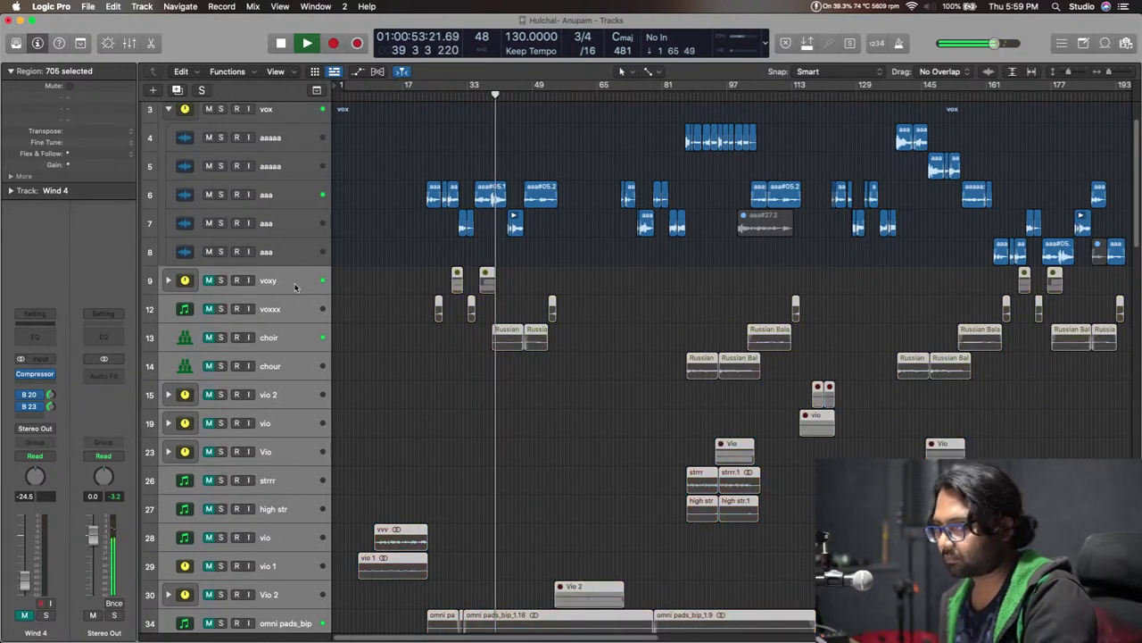
scroll(405, 370, up, 3)
click(278, 182)
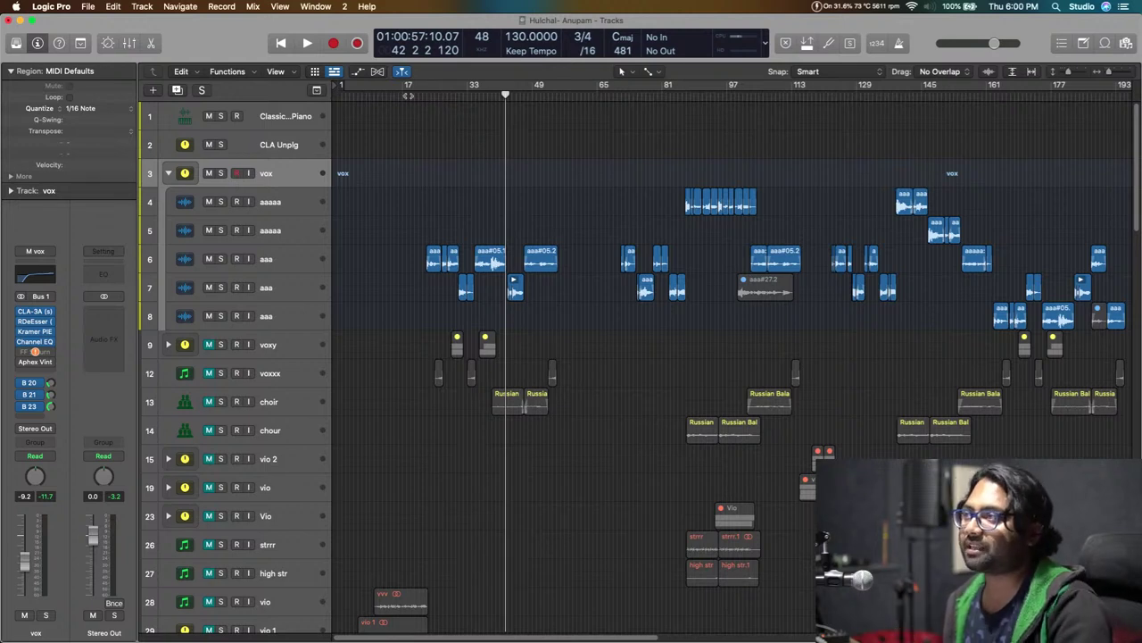
Place the playhead at bar 22 and examine the enlarged vocal waveforms on the aaa tracks through bar 47.
click(422, 95)
key(super+Right)
key(super+Right)
key(super+Right)
key(super+Right)
key(super+Right)
key(super+Right)
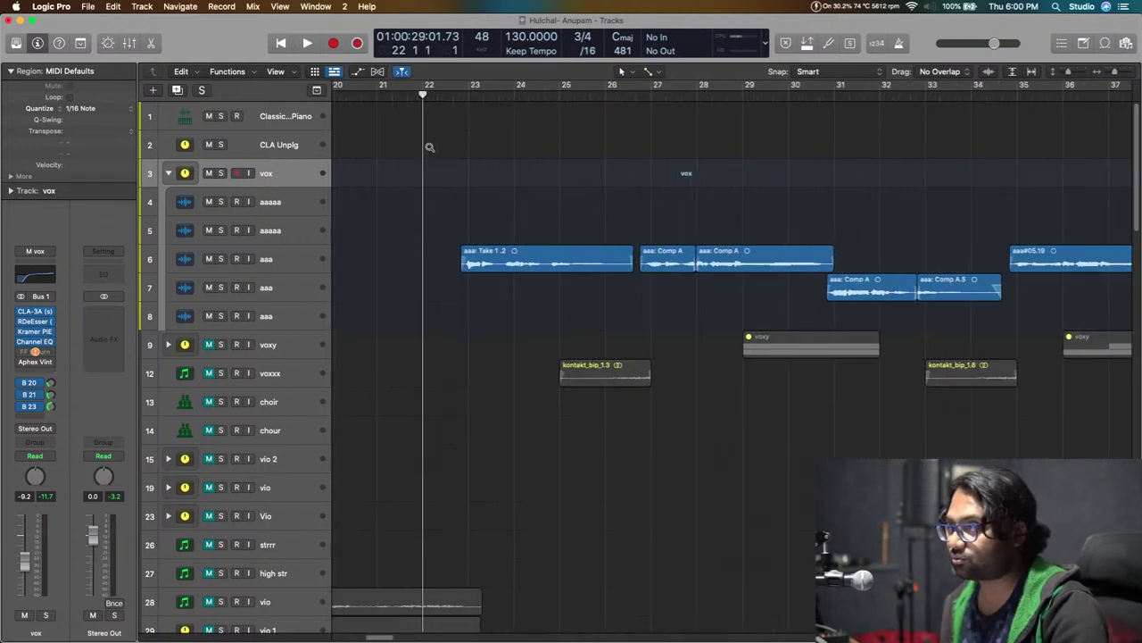
key(super+Down)
key(super+Down)
key(super+Down)
key(super+Down)
key(super+Down)
scroll(547, 288, down, 5)
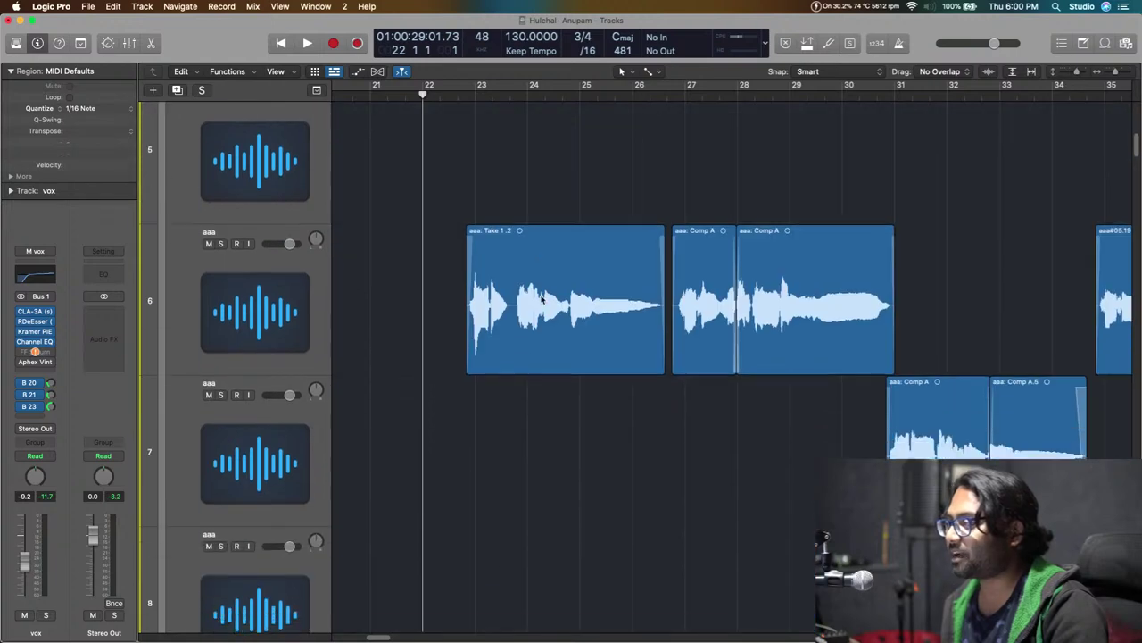
key(super+Left)
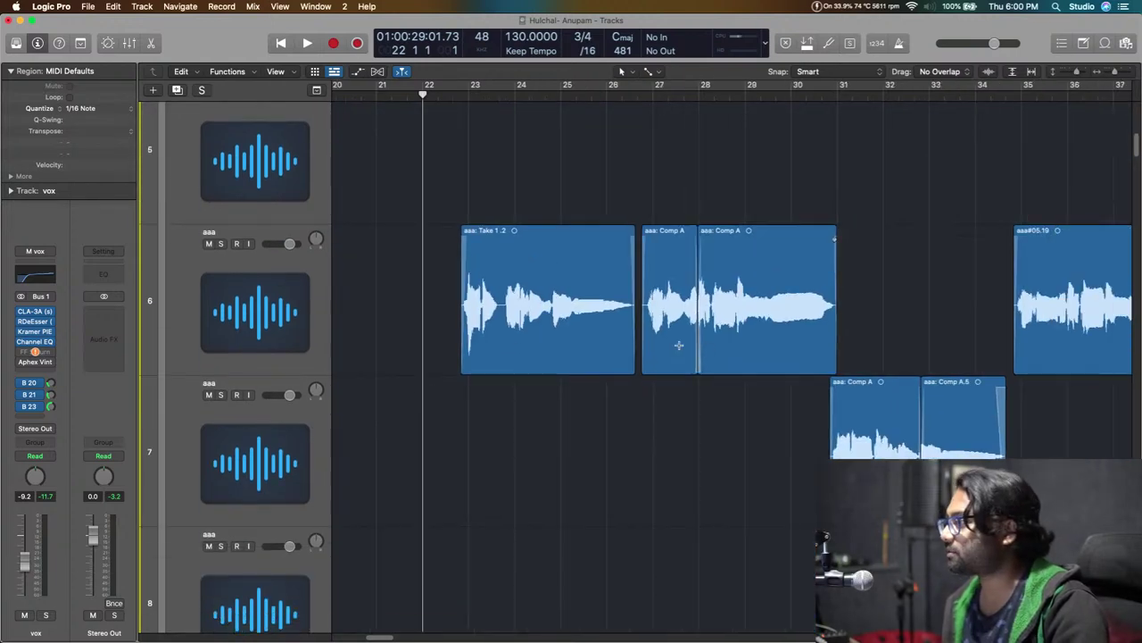
scroll(835, 360, right, 10)
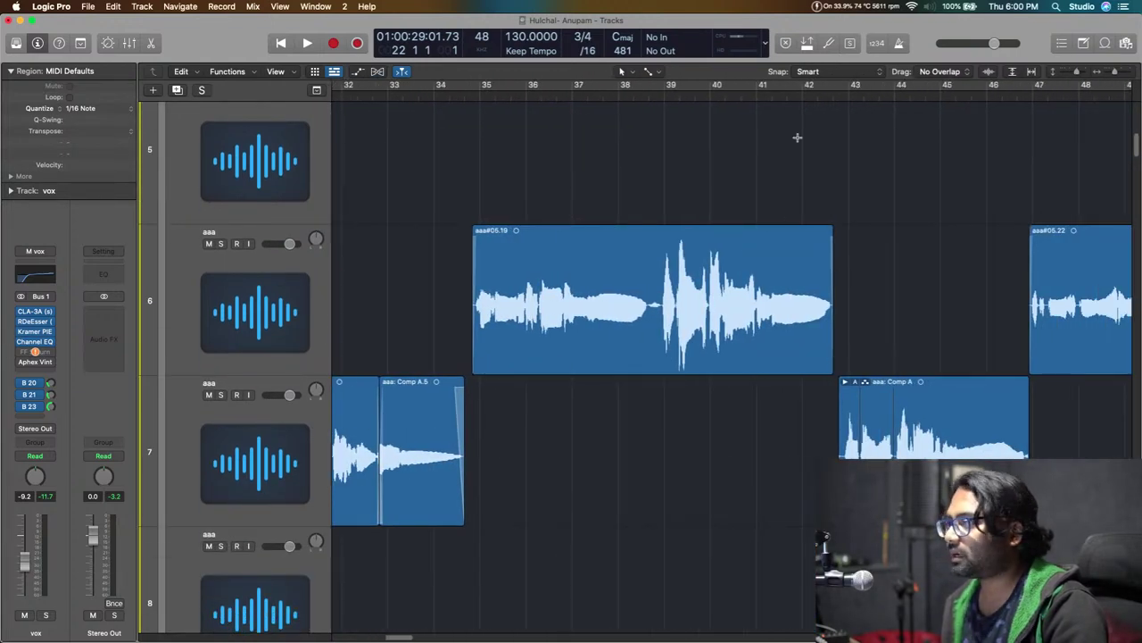
Turn snapping off and place the playhead just before bar 39, where the second phrase of region aaa#05.19 starts.
click(653, 89)
key(super+Right)
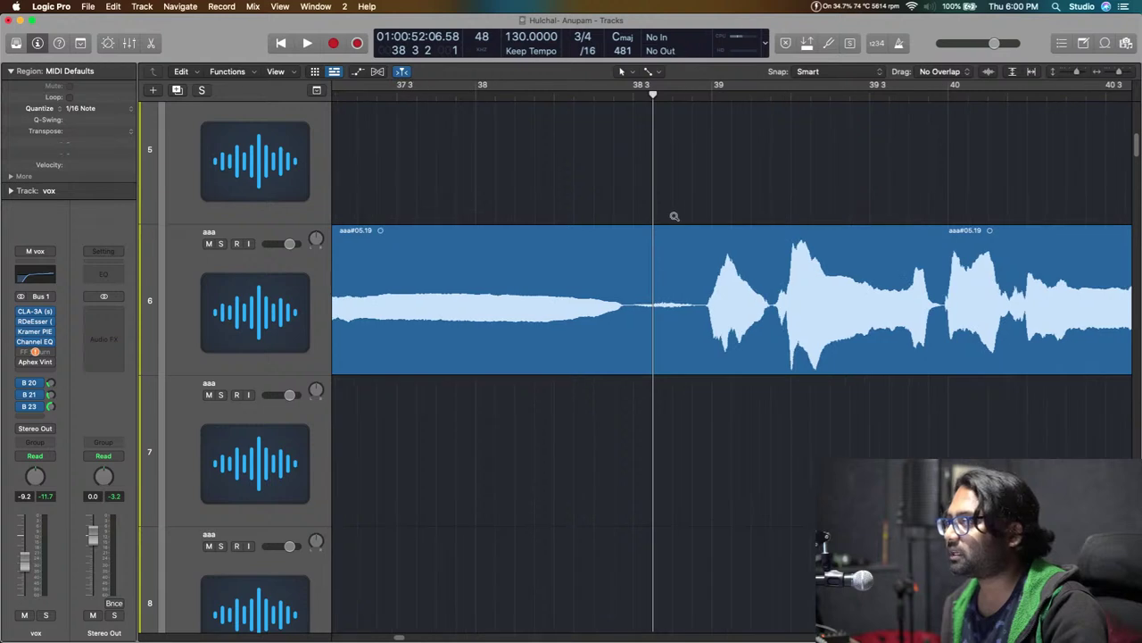
key(super+Down)
scroll(675, 219, down, 5)
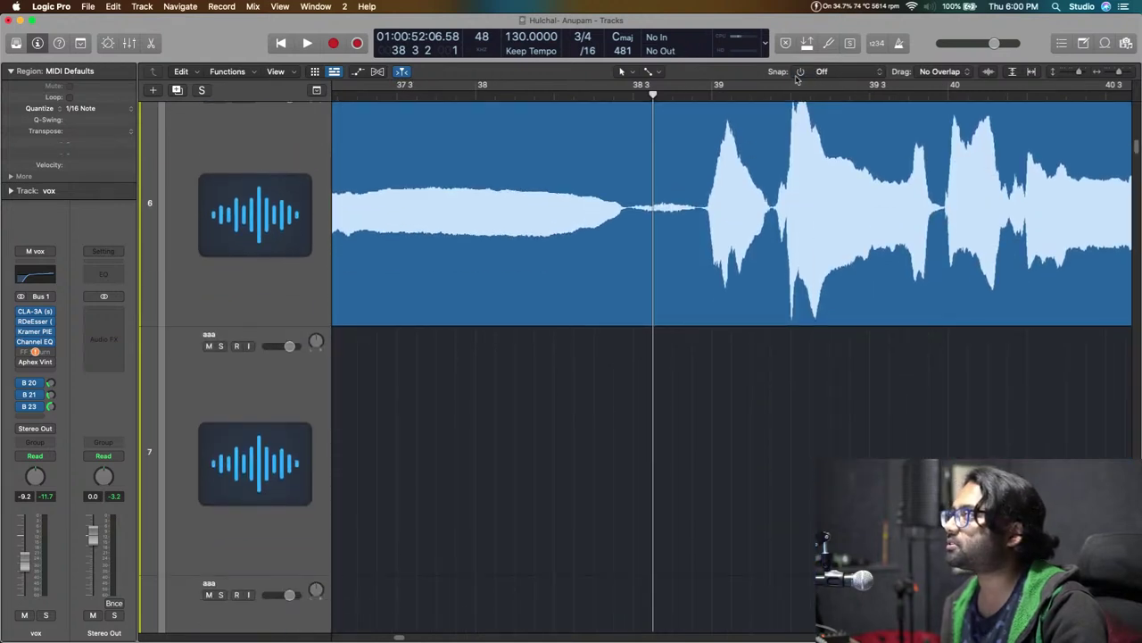
drag(701, 93, 702, 116)
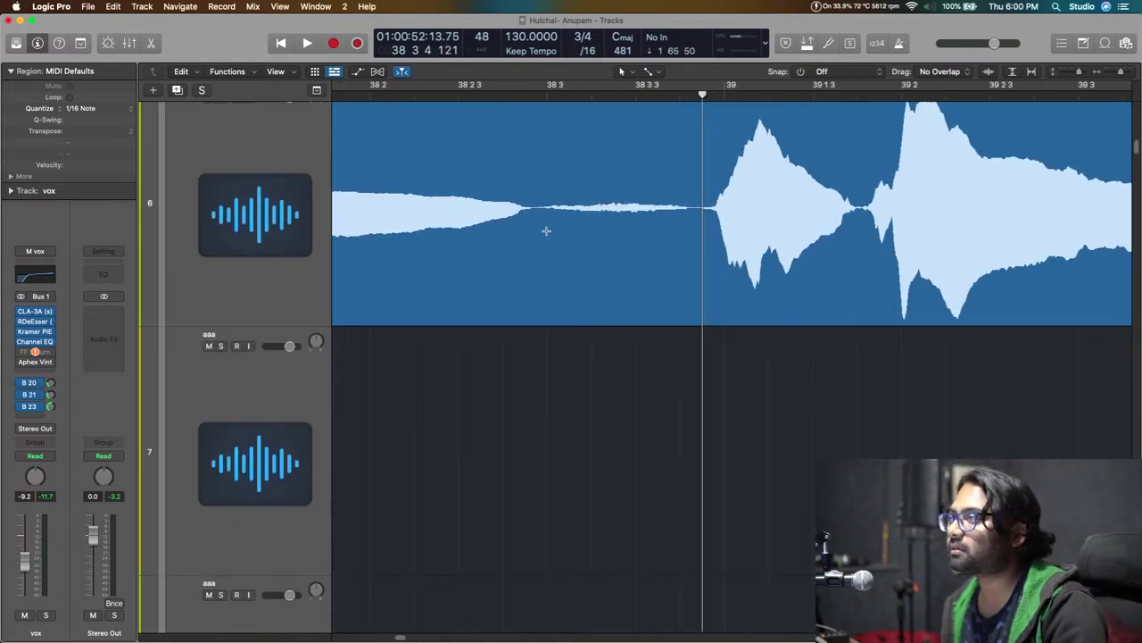
Delete the quiet noise between the two phrases before bar 39 on track 6, adding a fade-out and fade-in at the cut edges.
drag(535, 218, 699, 260)
scroll(699, 261, up, 3)
key(Delete)
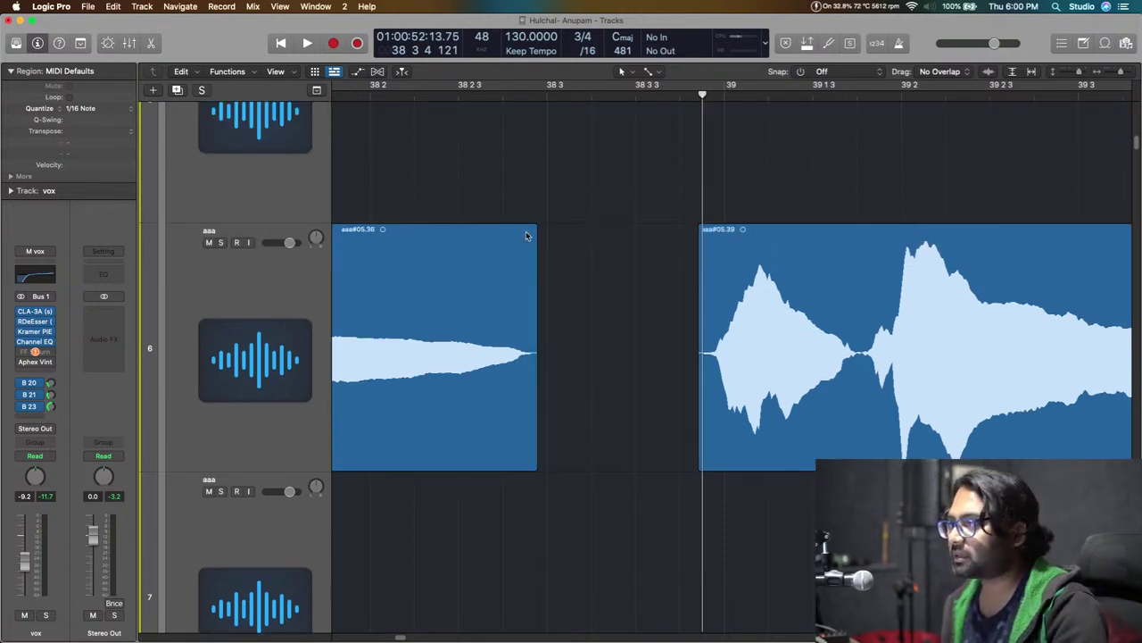
drag(535, 231, 526, 210)
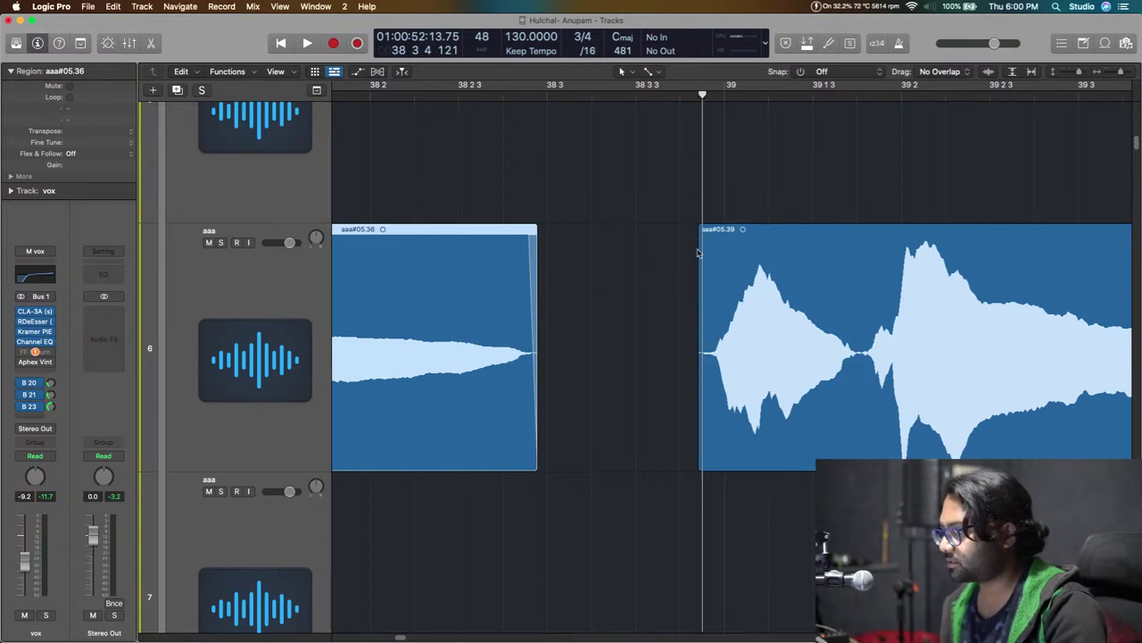
drag(697, 245, 723, 232)
Look over the other vocal regions on the aaa tracks across the arrangement.
scroll(698, 378, up, 2)
scroll(693, 381, right, 10)
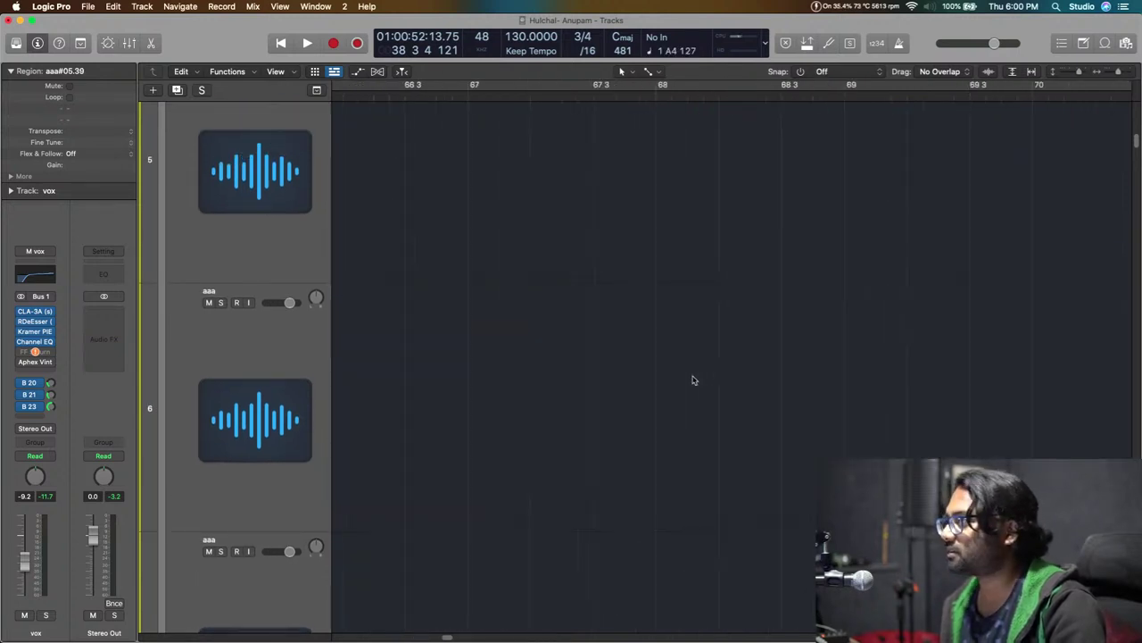
scroll(645, 398, left, 6)
scroll(622, 395, down, 3)
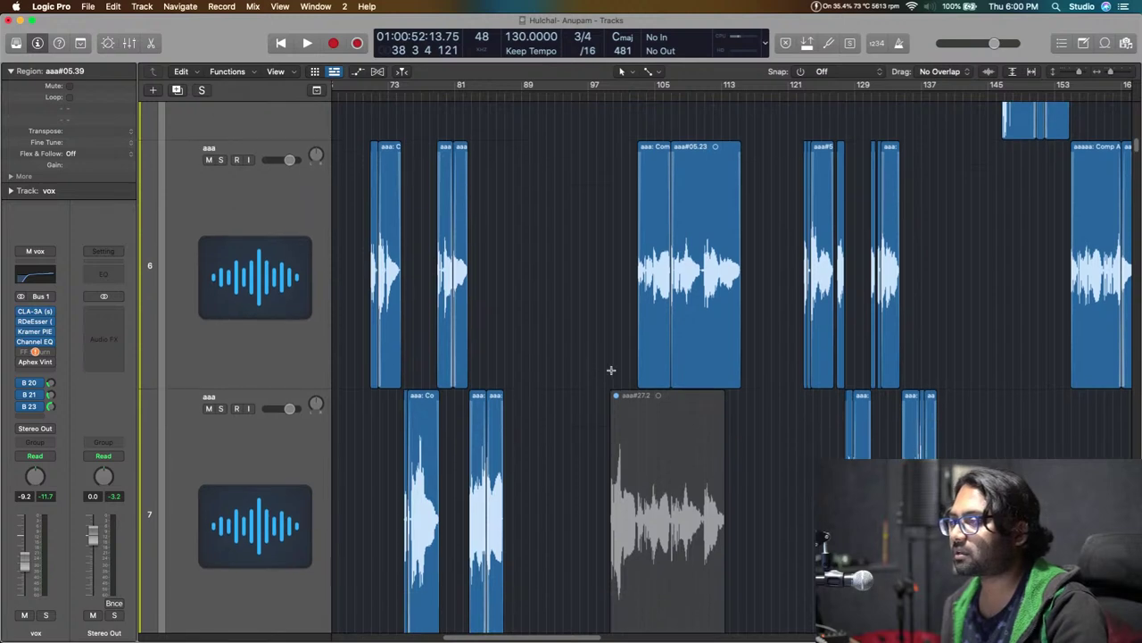
scroll(609, 371, down, 5)
scroll(599, 374, up, 5)
scroll(571, 366, left, 12)
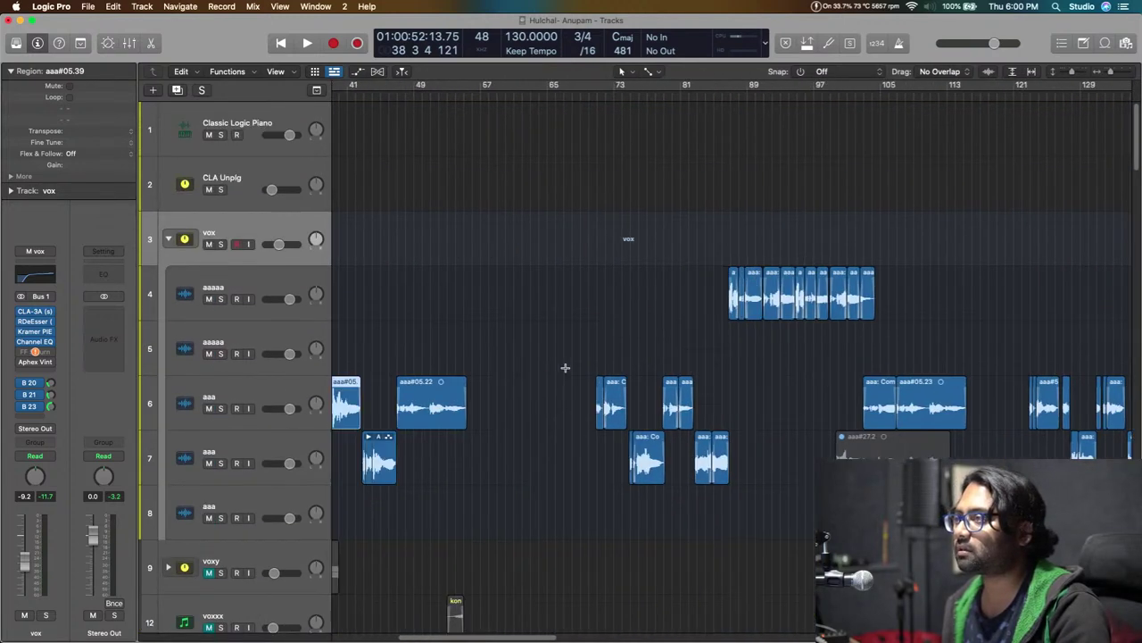
Open the aaa: Comp A take folder around bar 43 on track 7 and examine its takes.
scroll(566, 362, down, 3)
drag(699, 98, 696, 151)
key(super+Down)
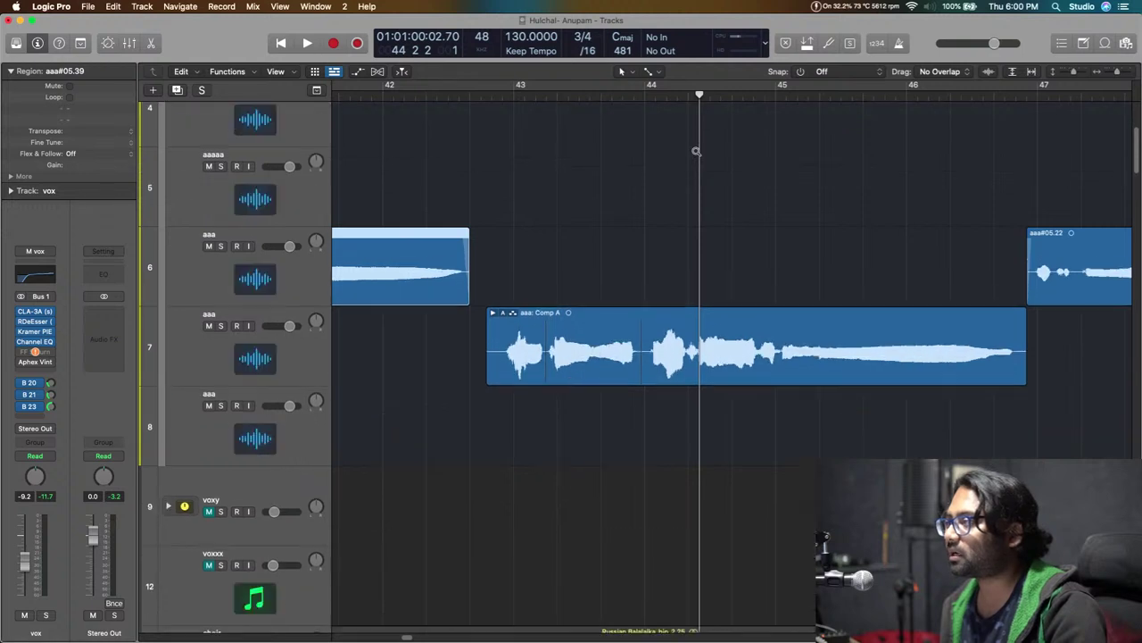
click(496, 393)
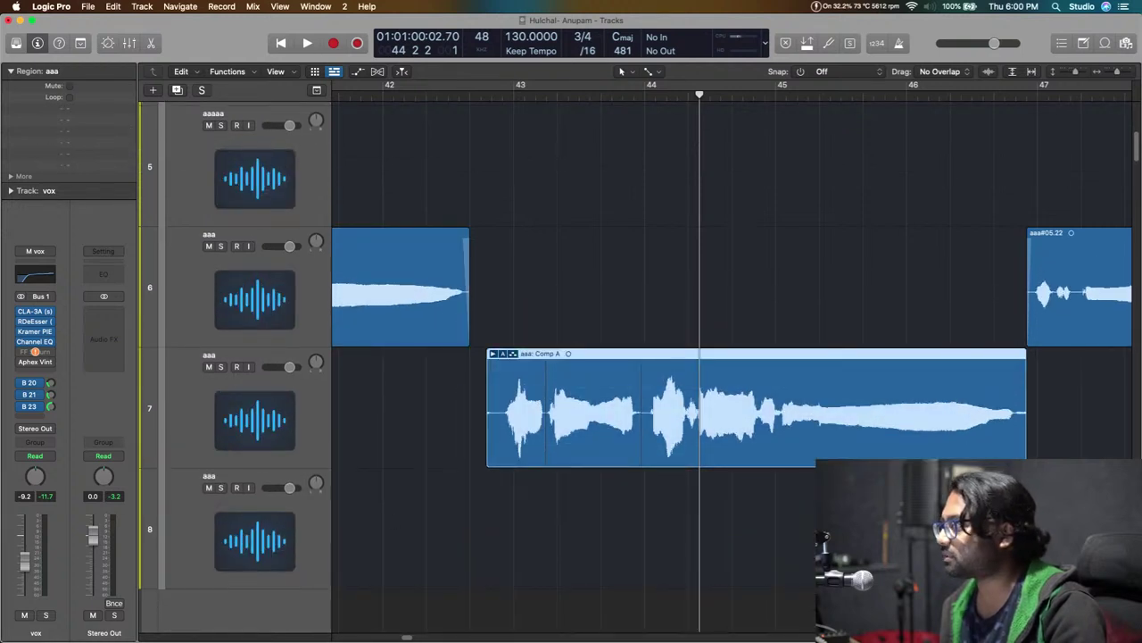
scroll(496, 392, down, 1)
scroll(492, 335, down, 1)
click(493, 322)
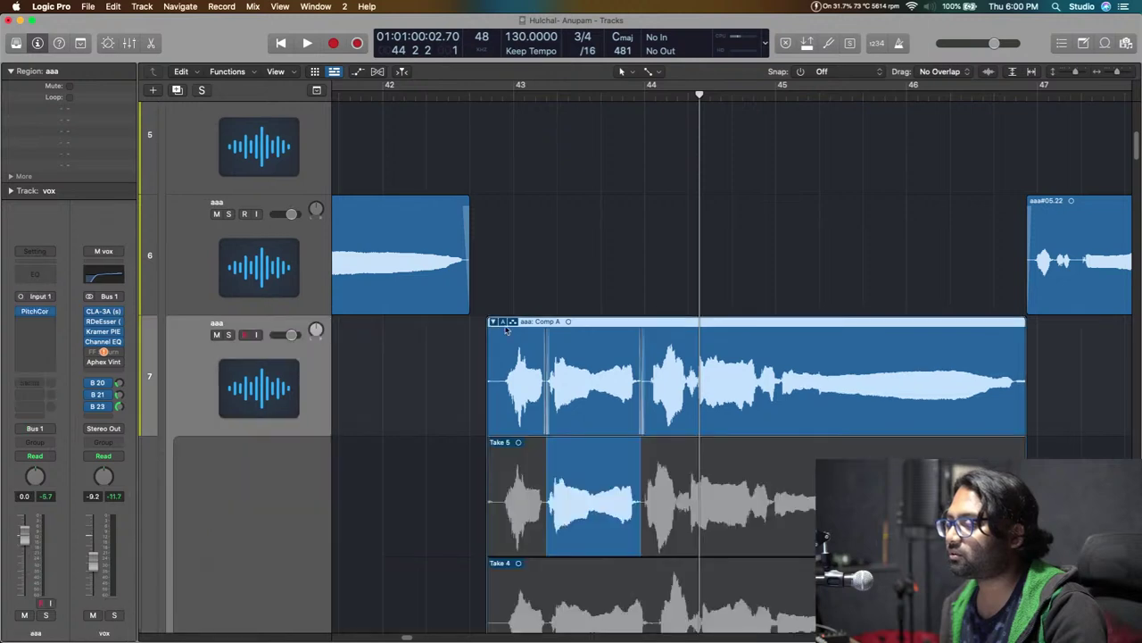
scroll(665, 366, down, 10)
scroll(668, 302, up, 5)
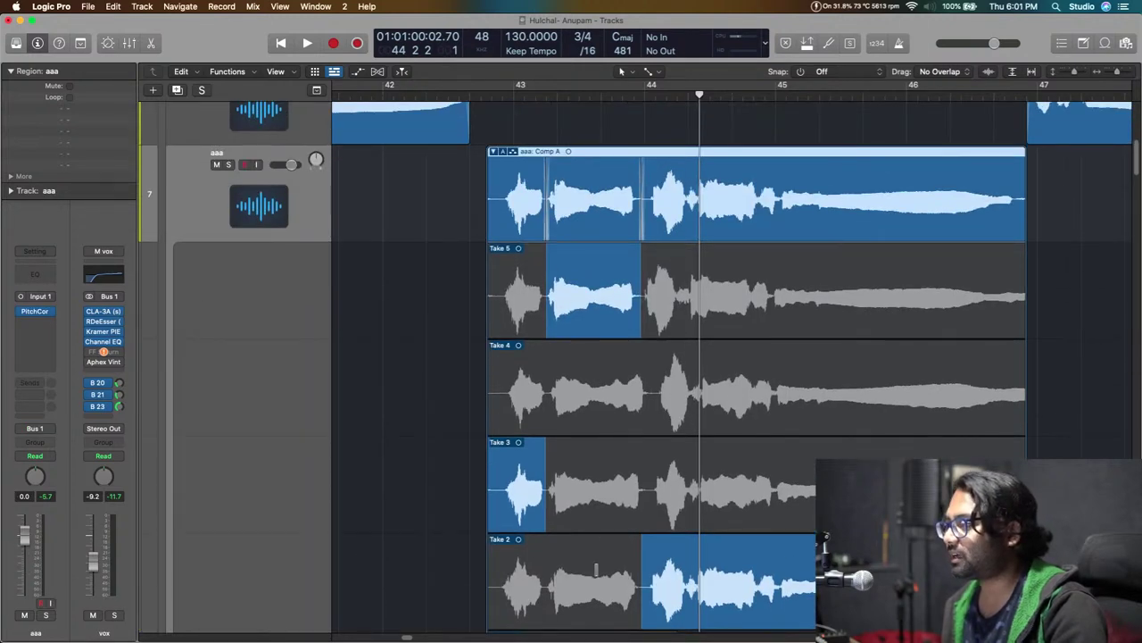
scroll(715, 400, down, 5)
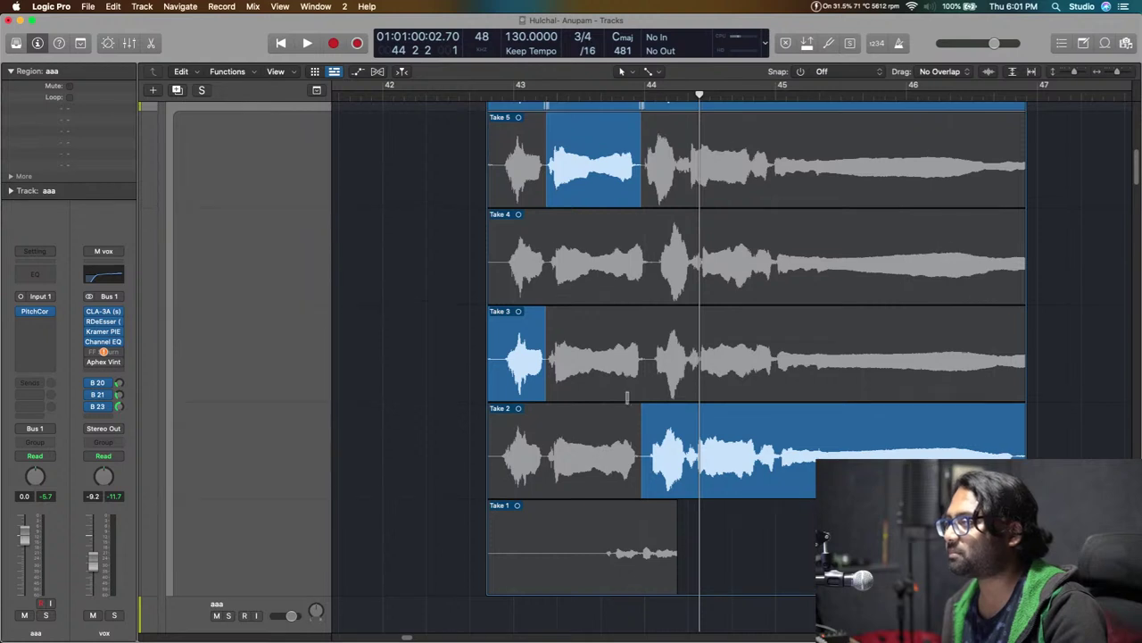
scroll(670, 314, up, 3)
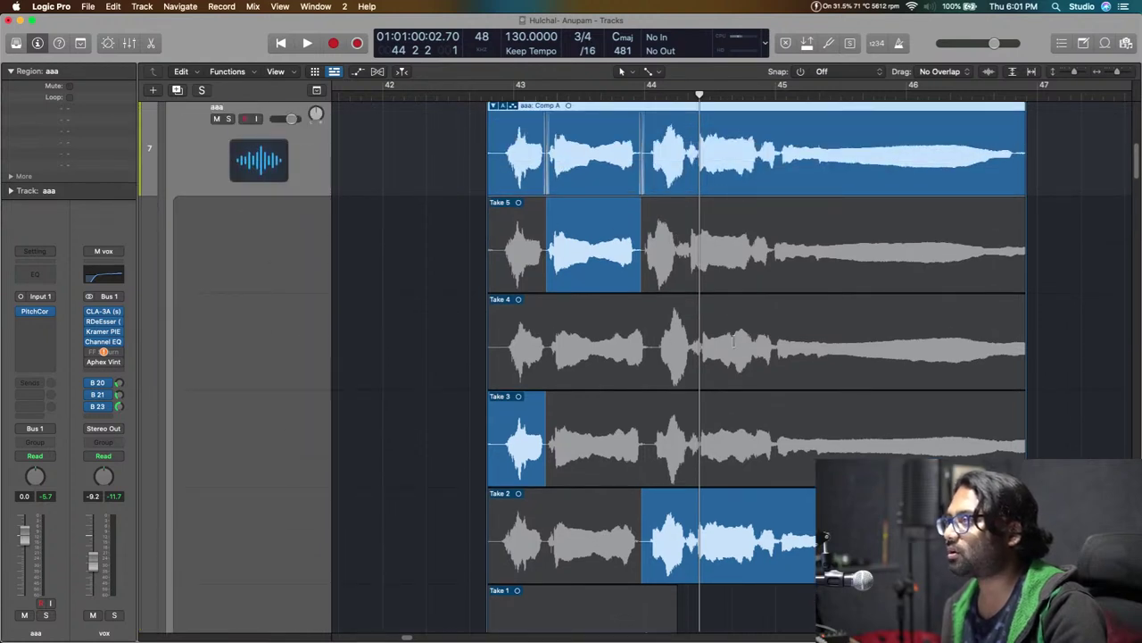
scroll(730, 339, up, 3)
Flatten the aaa: Comp A take folder on track 7 into separate regions.
click(504, 203)
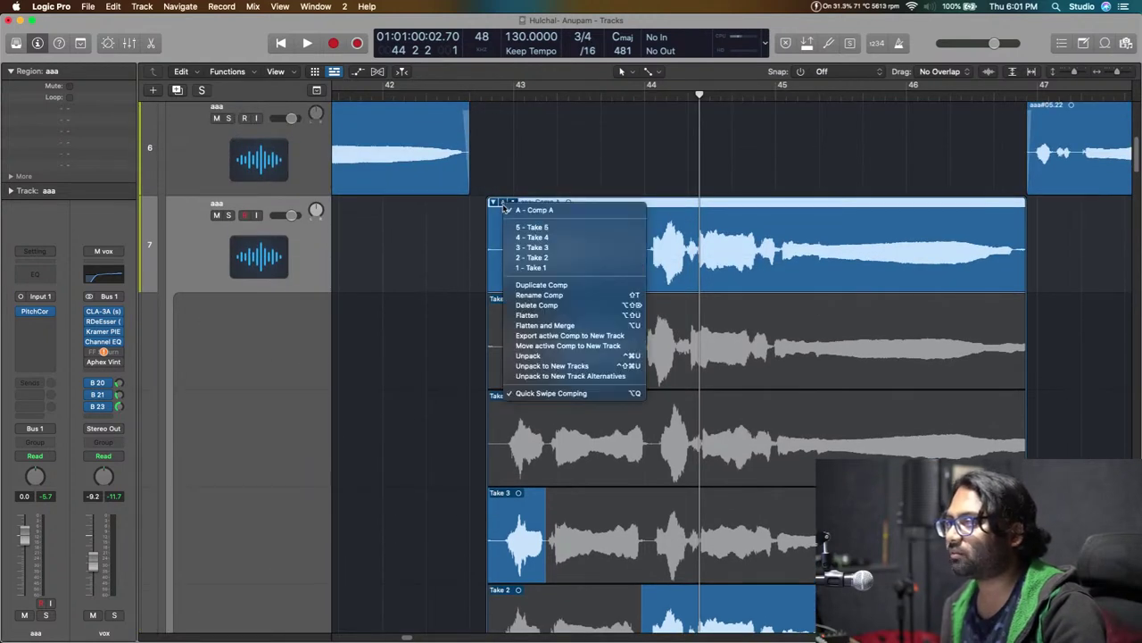
click(496, 322)
click(459, 298)
Trim the silent start of the first Comp A region to just before bar 43 and give it a fade-in.
scroll(501, 105, up, 1)
click(501, 95)
key(super+Right)
key(super+Right)
key(super+Right)
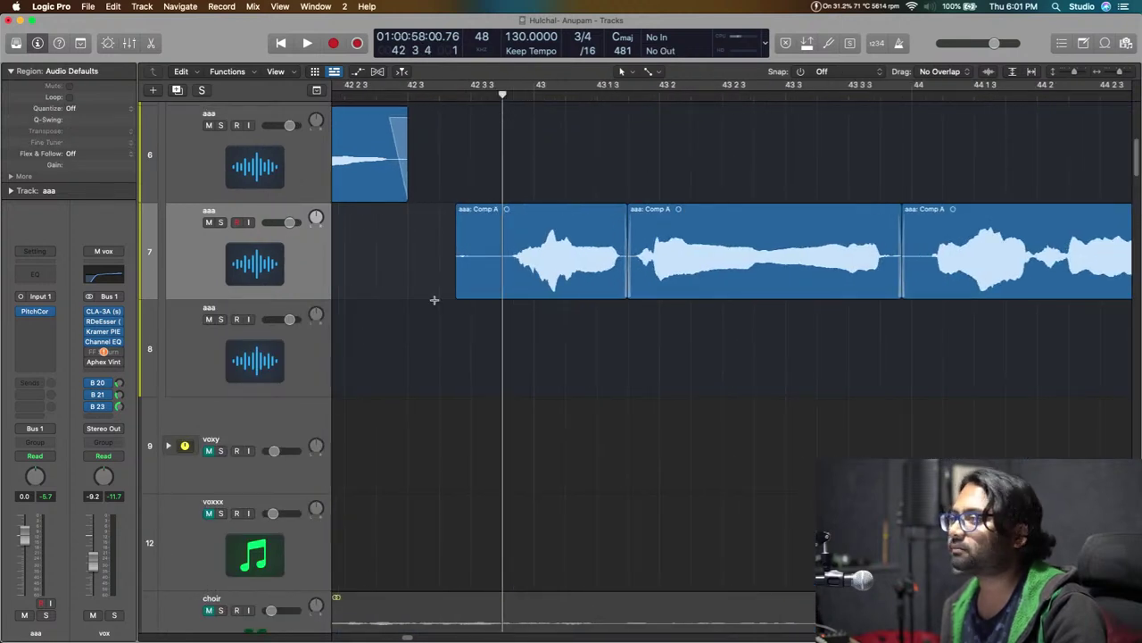
drag(459, 291, 503, 292)
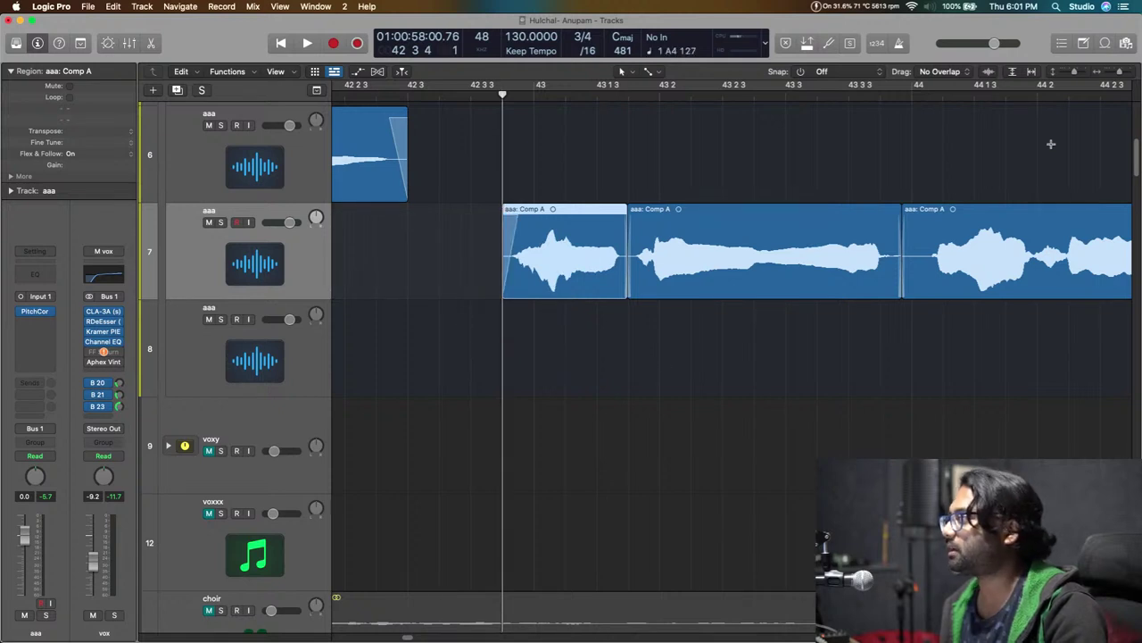
Trim the two Comp A regions meeting near bar 44 to leave a short gap, with a fade-out and fade-in at its edges.
drag(990, 98, 990, 118)
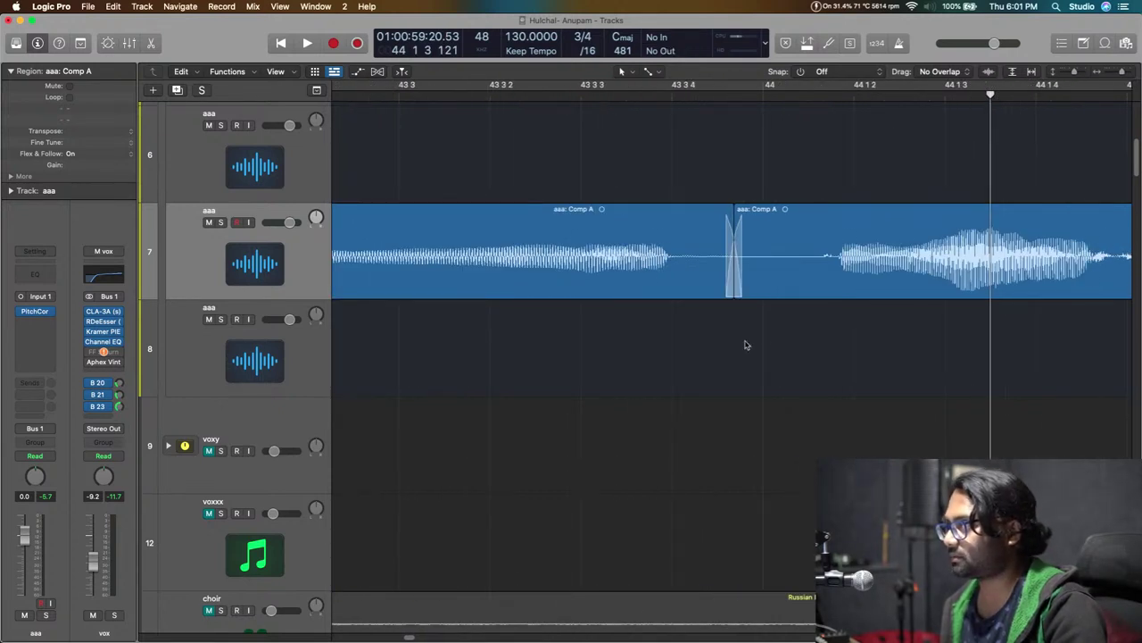
drag(728, 293, 812, 298)
click(777, 346)
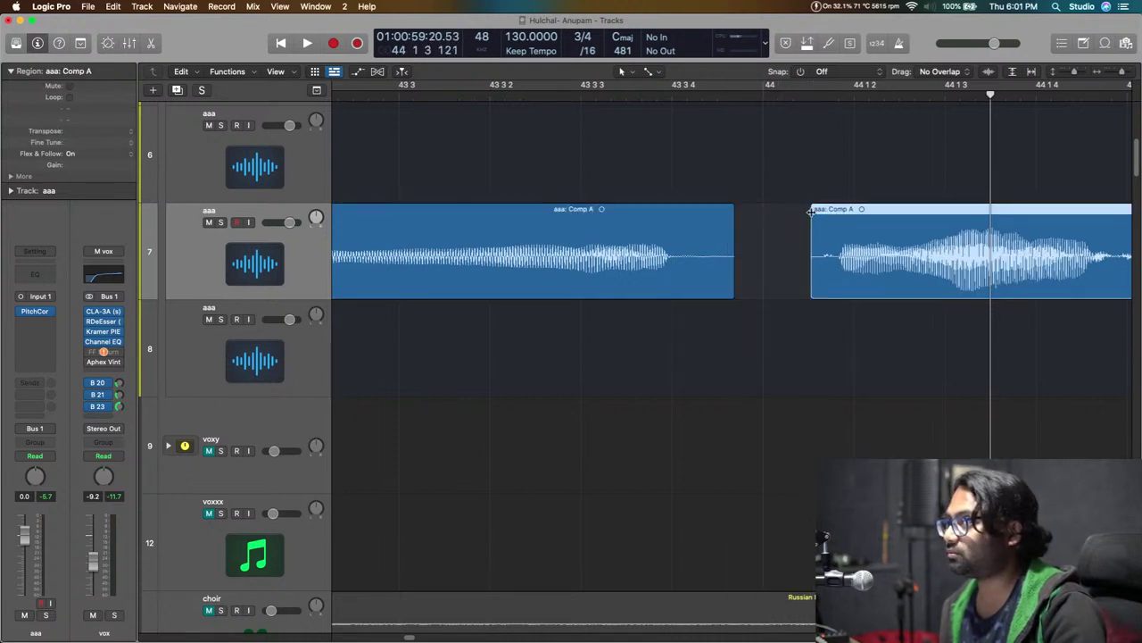
drag(730, 297, 762, 298)
drag(760, 211, 730, 171)
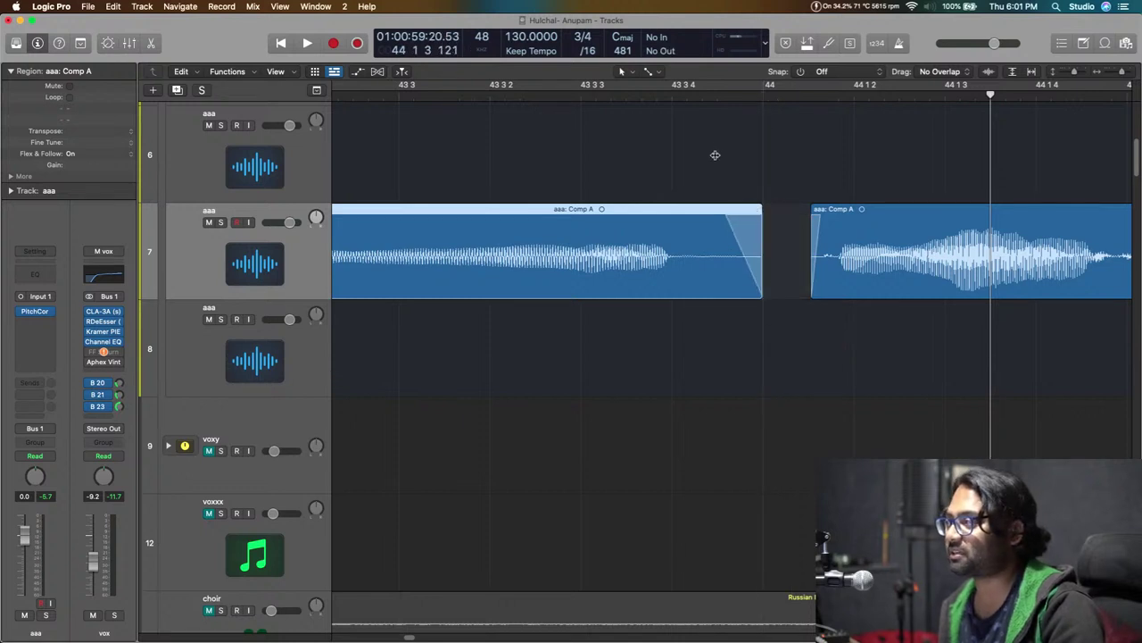
Trim the silent tail of the last Comp A region on track 7 to about 46 3 3 and lengthen its fade-out.
key(super+Left)
key(super+Left)
key(super+Left)
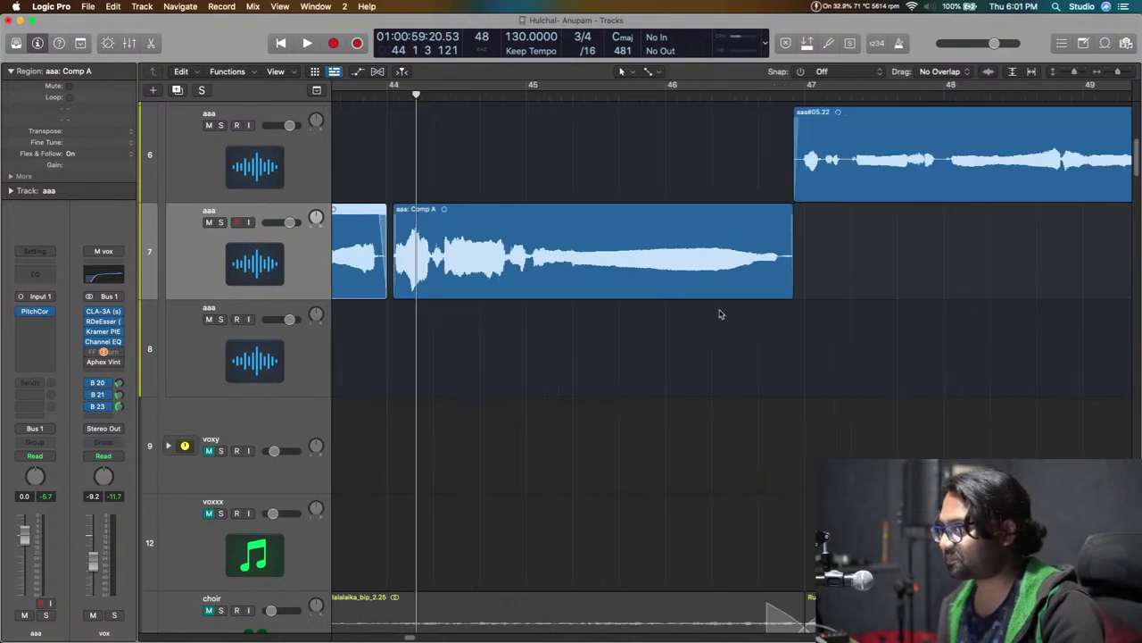
click(796, 98)
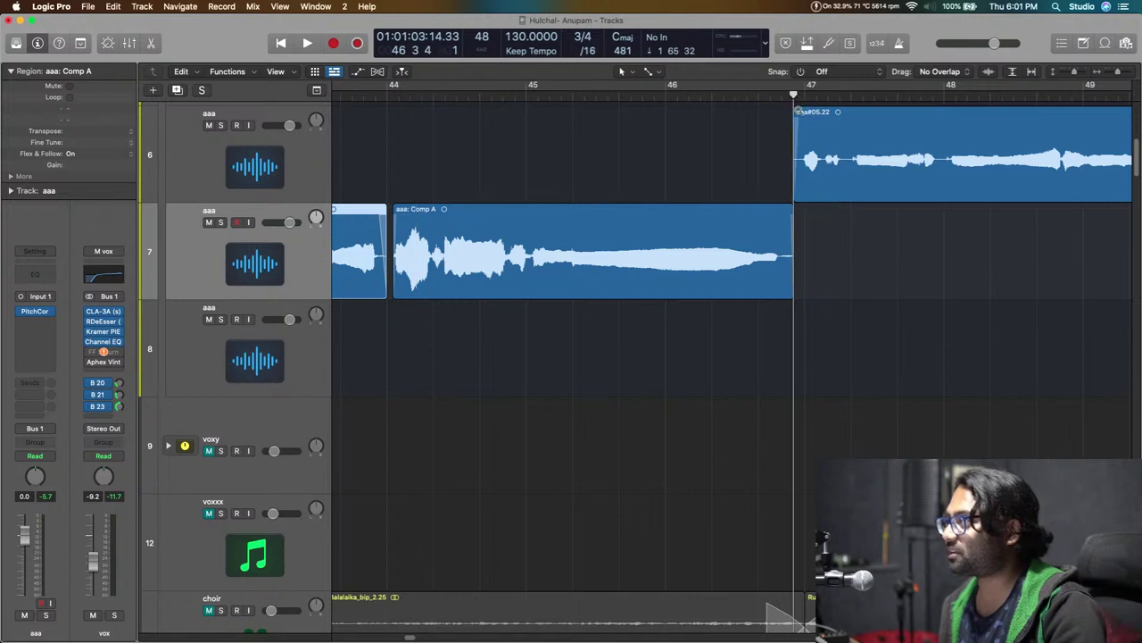
key(super+Right)
key(super+Right)
key(super+Right)
key(super+Right)
key(super+Right)
key(super+Down)
key(super+Down)
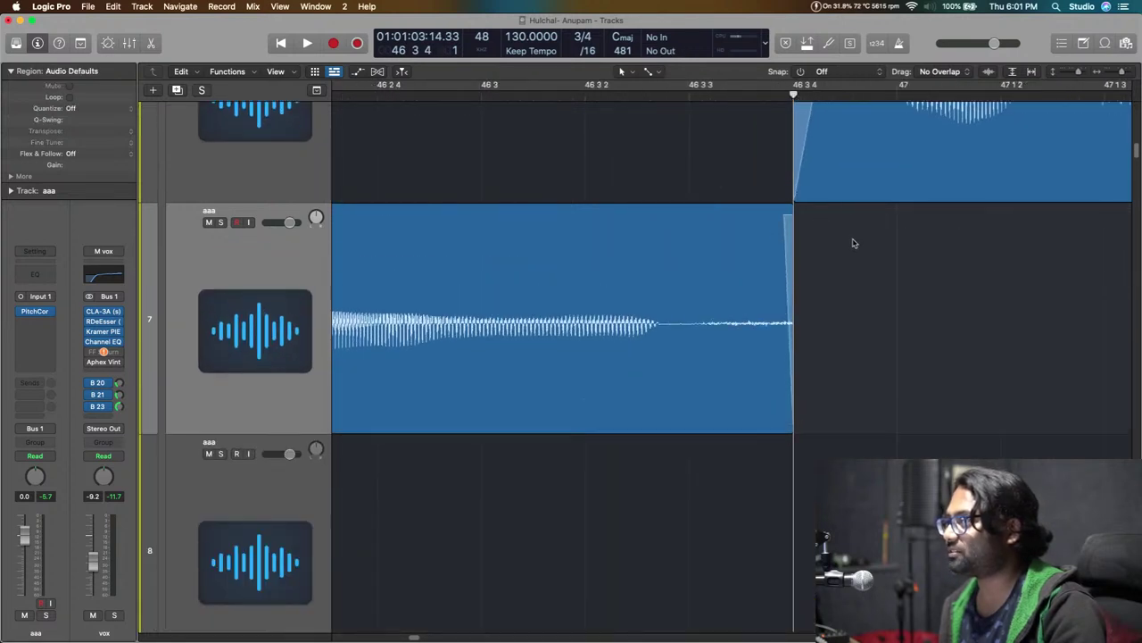
drag(789, 426, 691, 432)
drag(683, 214, 657, 179)
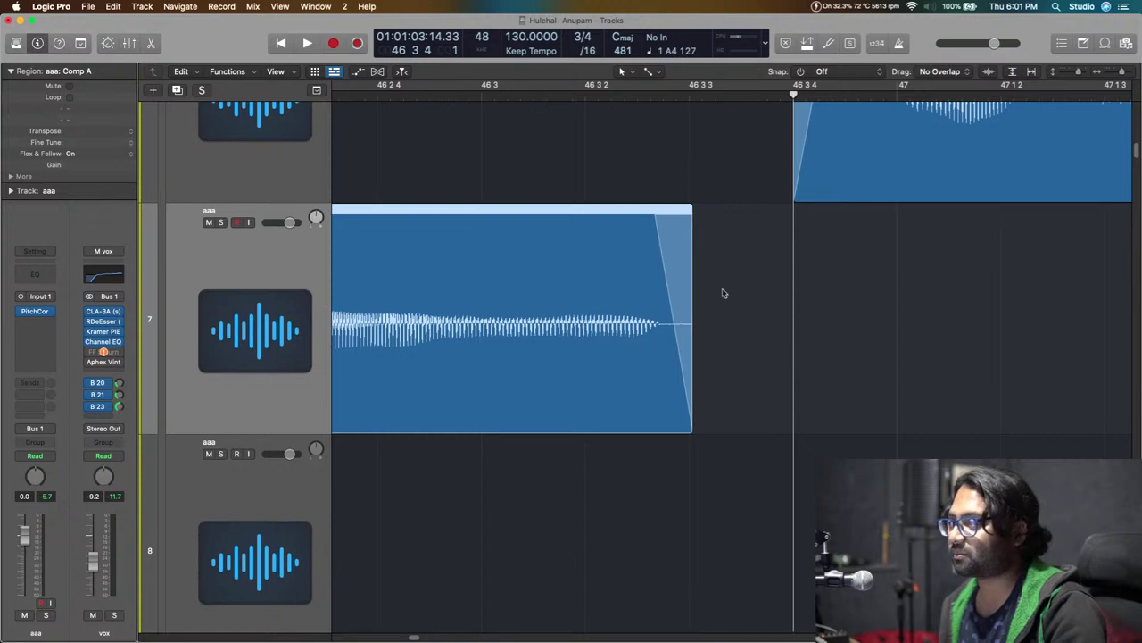
Trim the silent start of the aaa#05.22 region on track 6 to just before bar 47.
key(super+Left)
key(super+Left)
scroll(716, 300, up, 5)
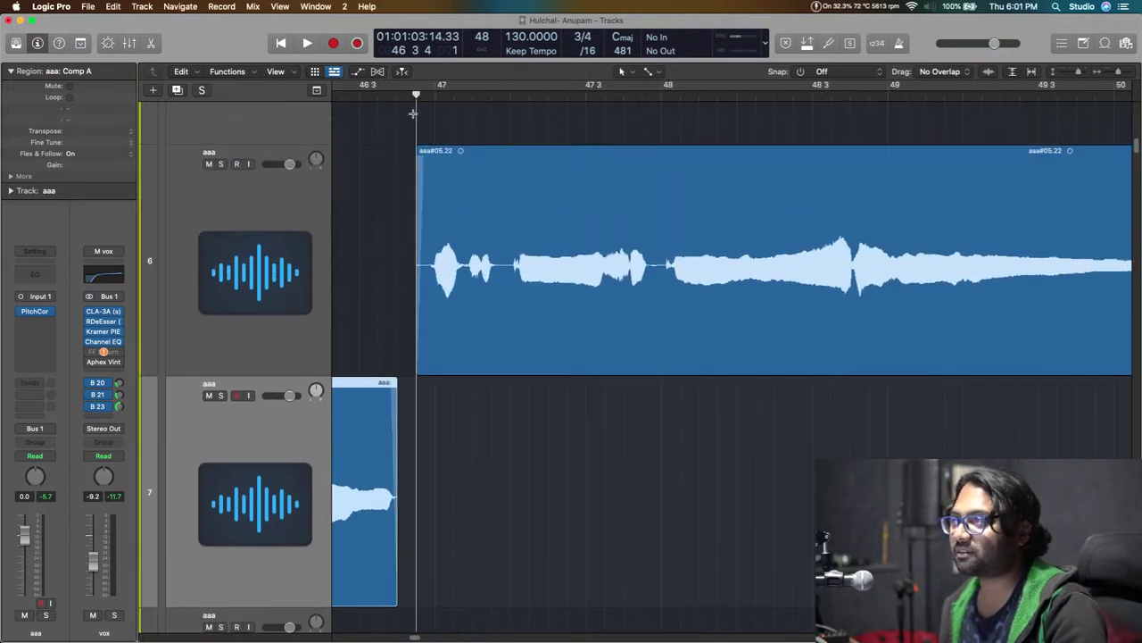
drag(398, 97, 401, 119)
drag(444, 369, 469, 369)
key(super+Left)
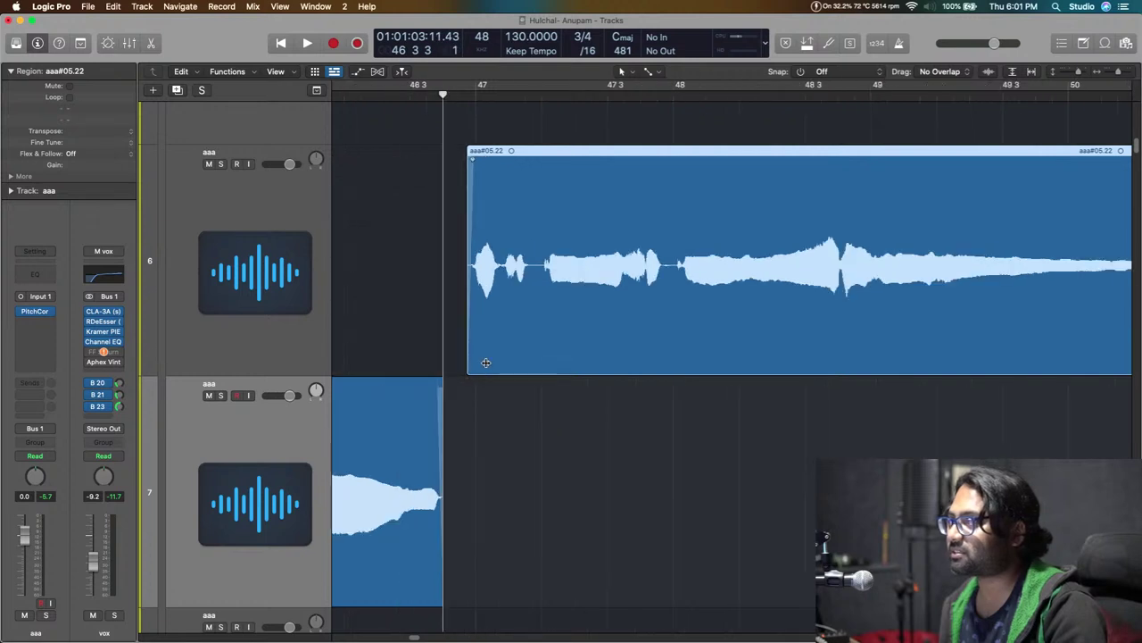
Cut the silent passage before bar 51 out of the aaa#05.22 region on track 6, with a fade-out and fade-in at its edges.
key(super+Left)
key(super+Left)
drag(730, 96, 728, 124)
key(super+Down)
key(super+Down)
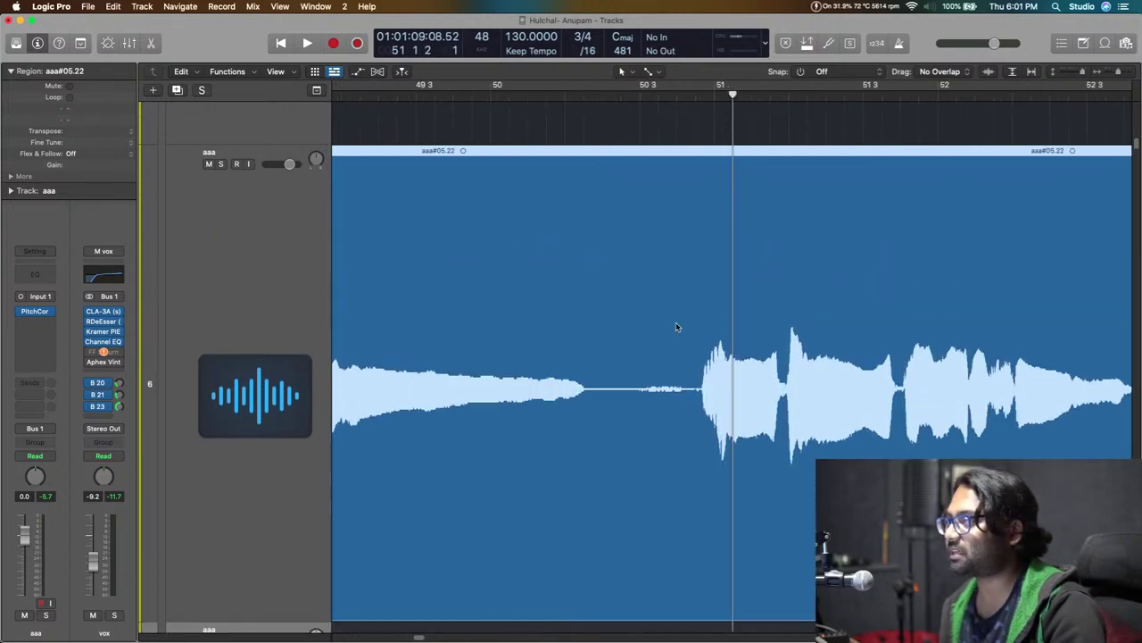
click(698, 97)
key(super+Right)
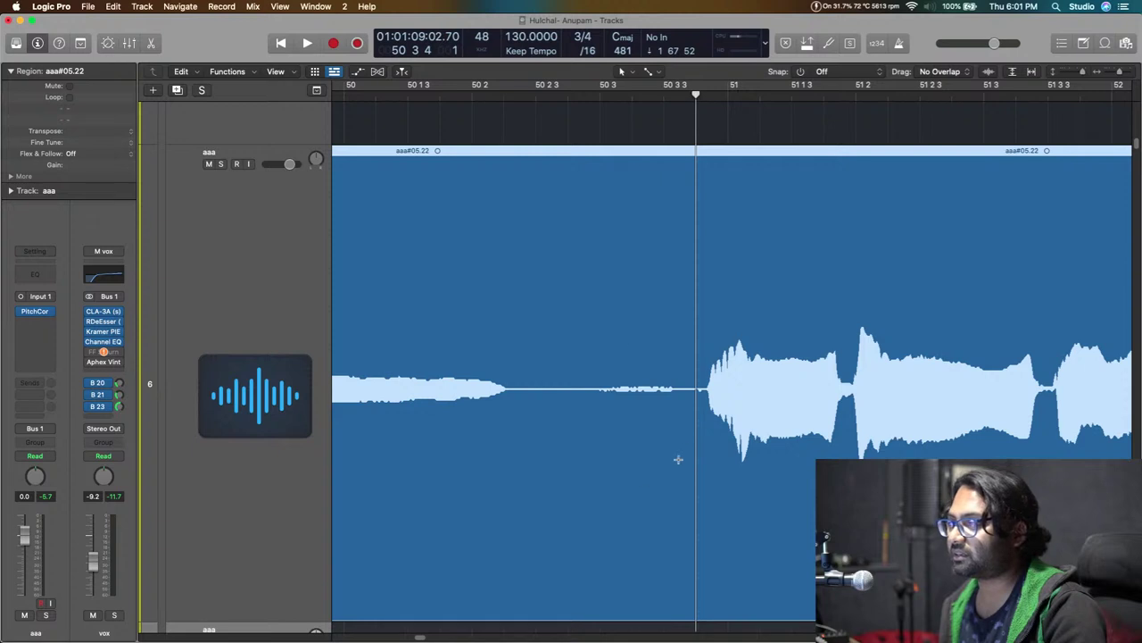
drag(689, 406, 516, 419)
key(Delete)
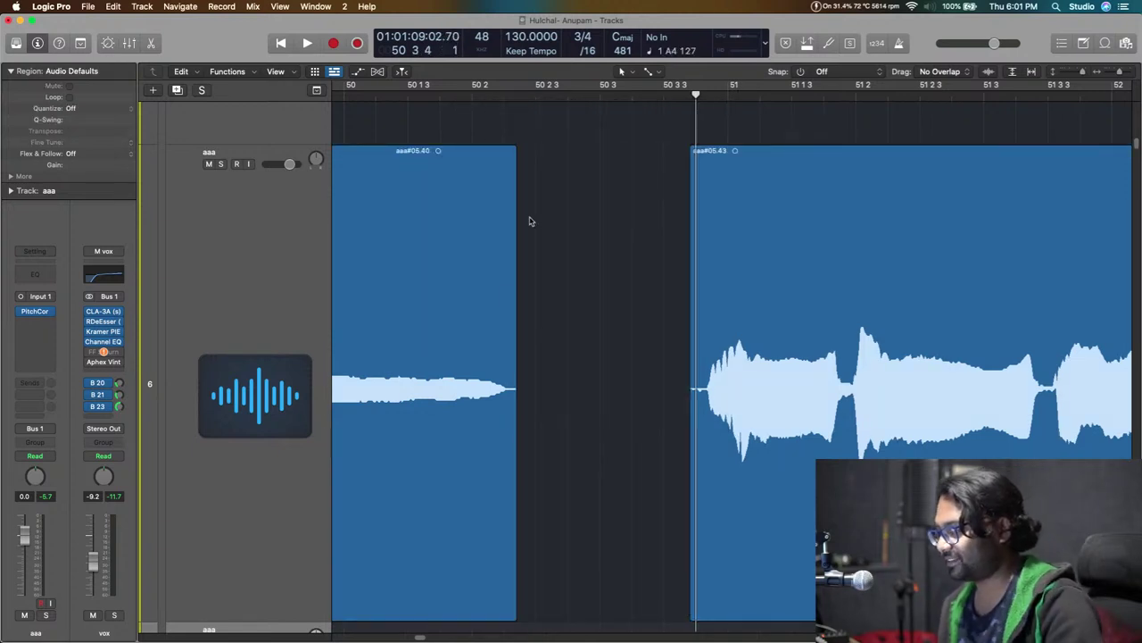
drag(514, 155, 505, 136)
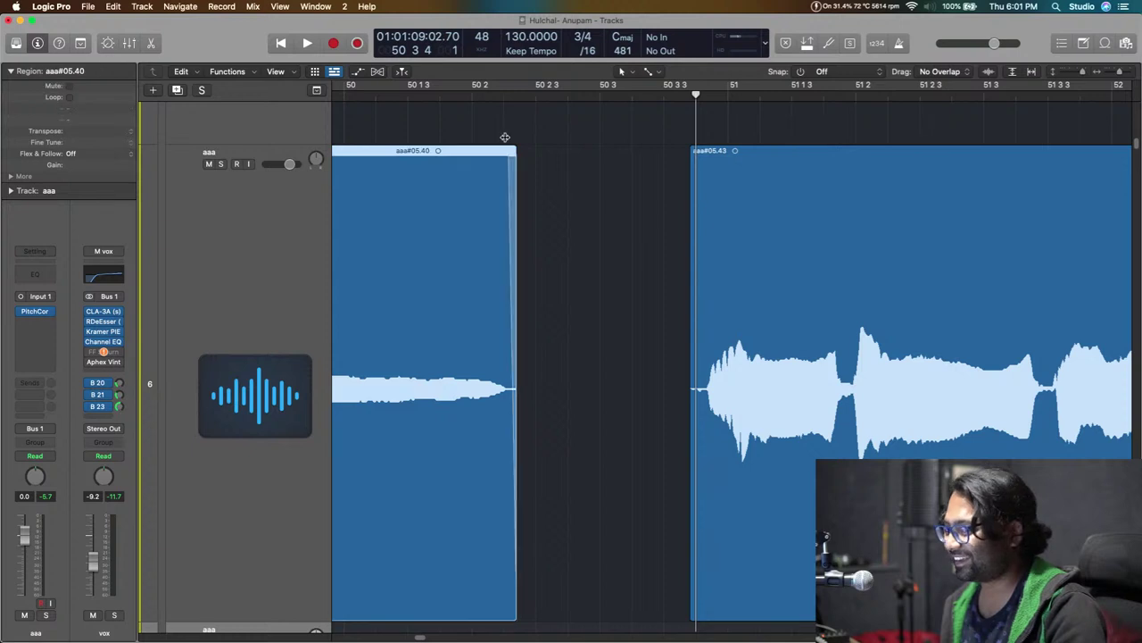
drag(689, 168, 716, 154)
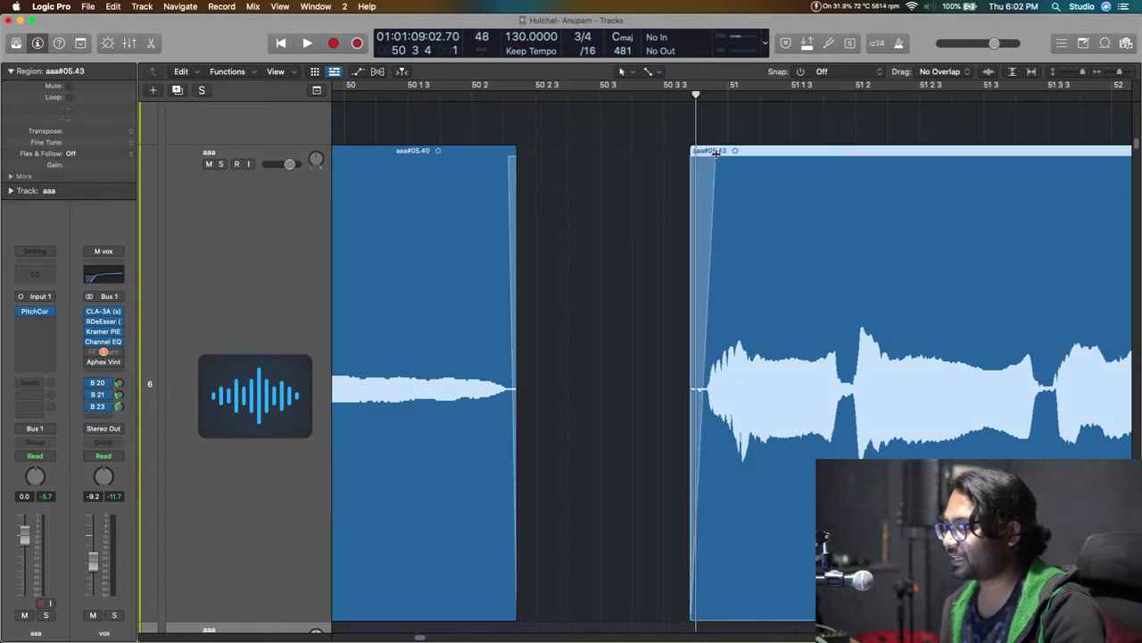
Trim the silent end of the last region on track 6 to just after bar 55.
key(super+Left)
key(super+Left)
key(super+Left)
key(super+Left)
key(super+Left)
key(super+Left)
key(super+Left)
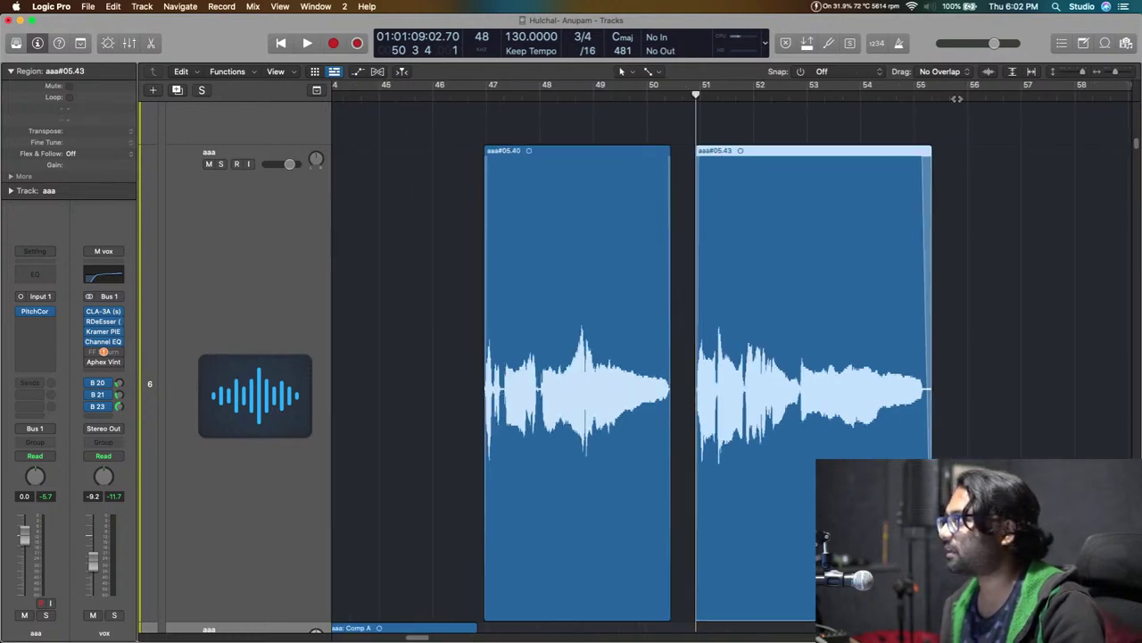
click(957, 98)
key(super+Right)
key(super+Right)
drag(887, 536, 869, 536)
Expand the Vio 2 track stack on track 30 and unmute it.
key(z)
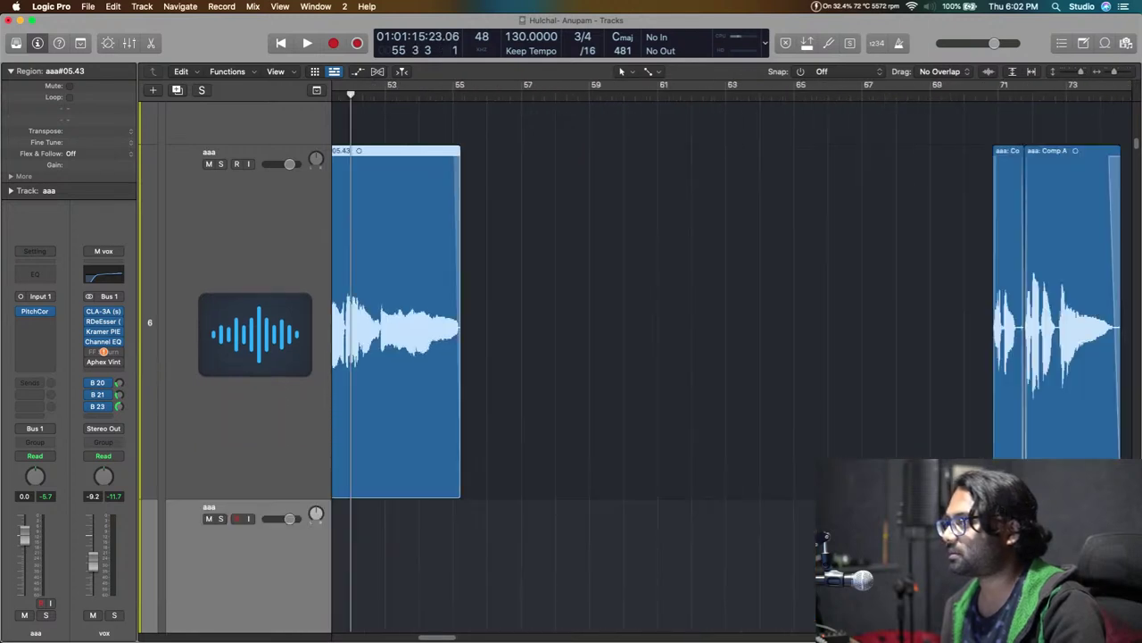
key(z)
scroll(521, 452, down, 5)
key(super+Up)
key(super+Up)
key(super+Up)
key(super+Up)
scroll(519, 455, down, 4)
scroll(519, 455, down, 1)
scroll(520, 455, up, 8)
scroll(519, 454, down, 5)
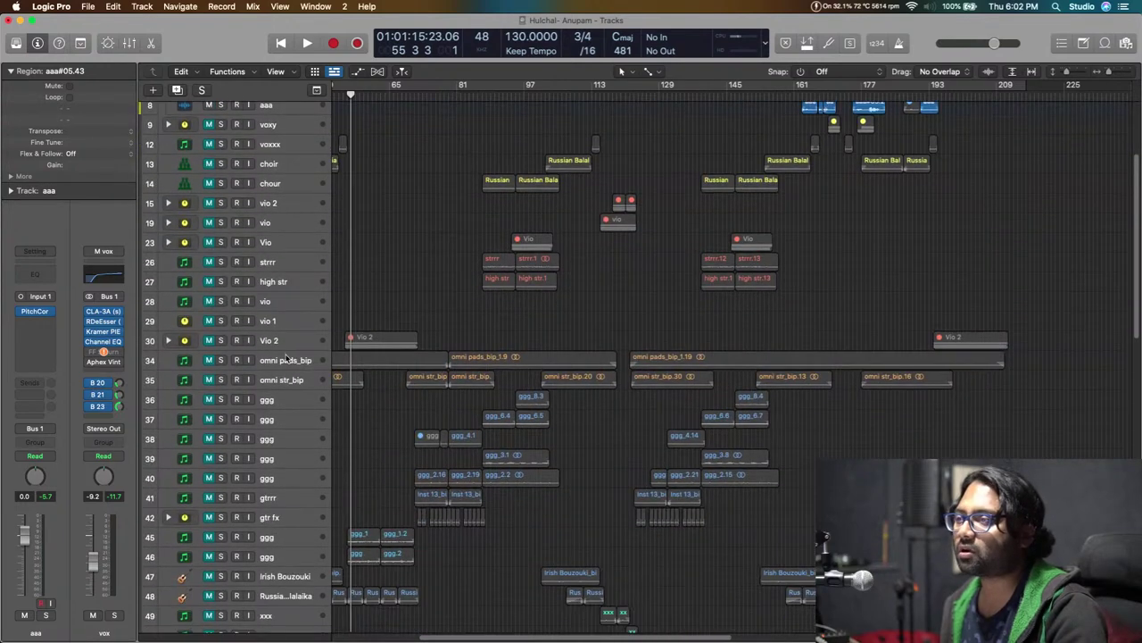
click(292, 343)
click(167, 340)
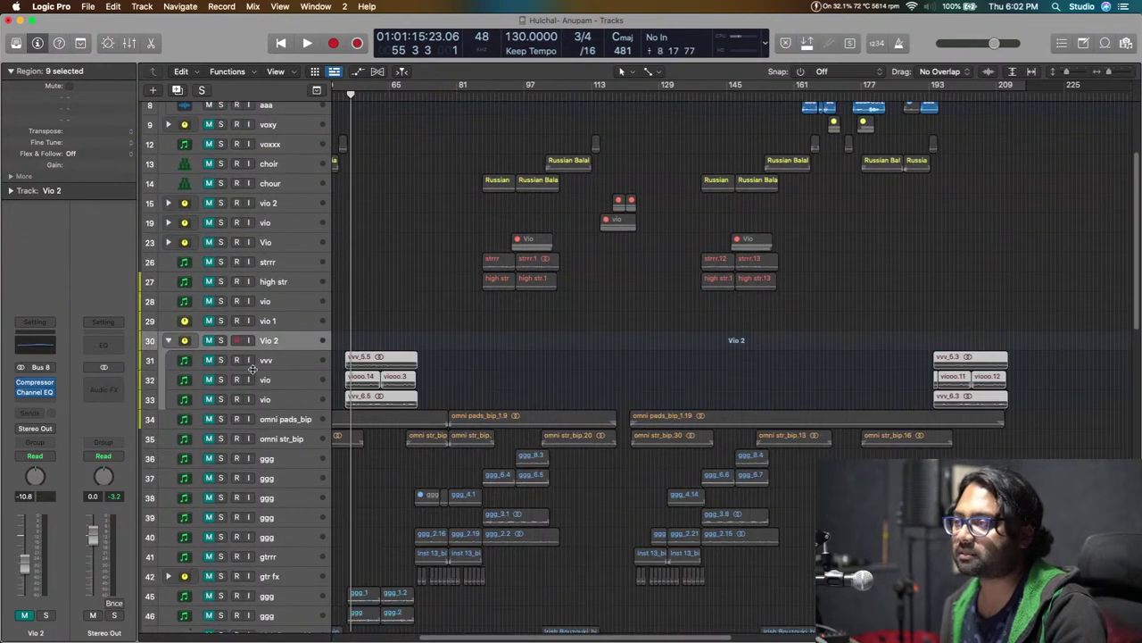
click(210, 341)
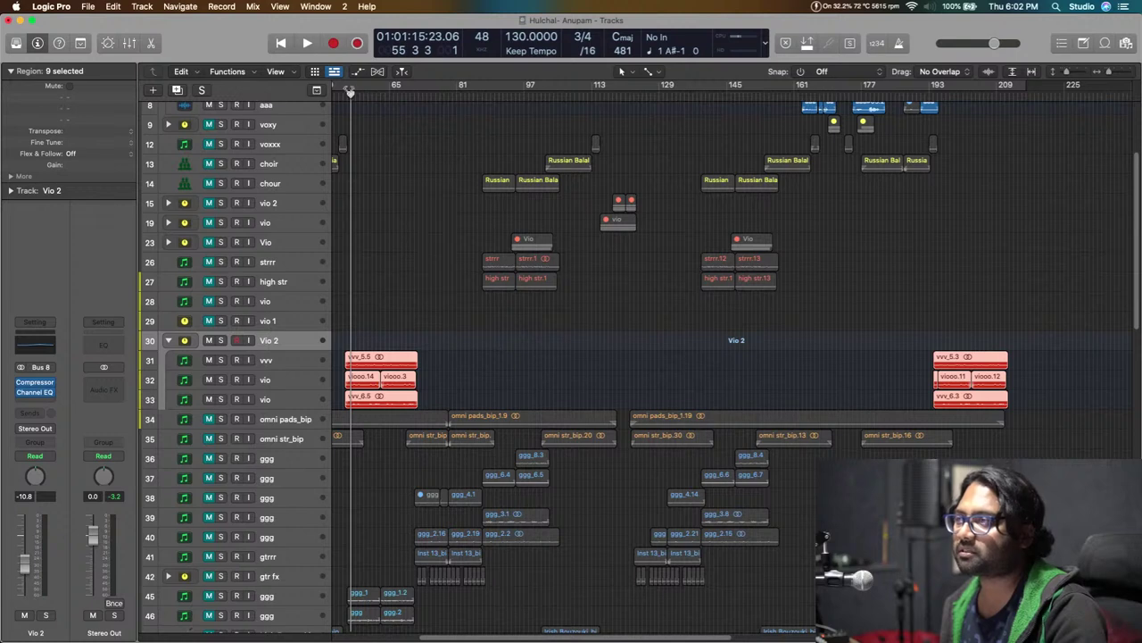
Play the Vio 2 violin layers from bar 55 and examine the arrangement around them.
key(z)
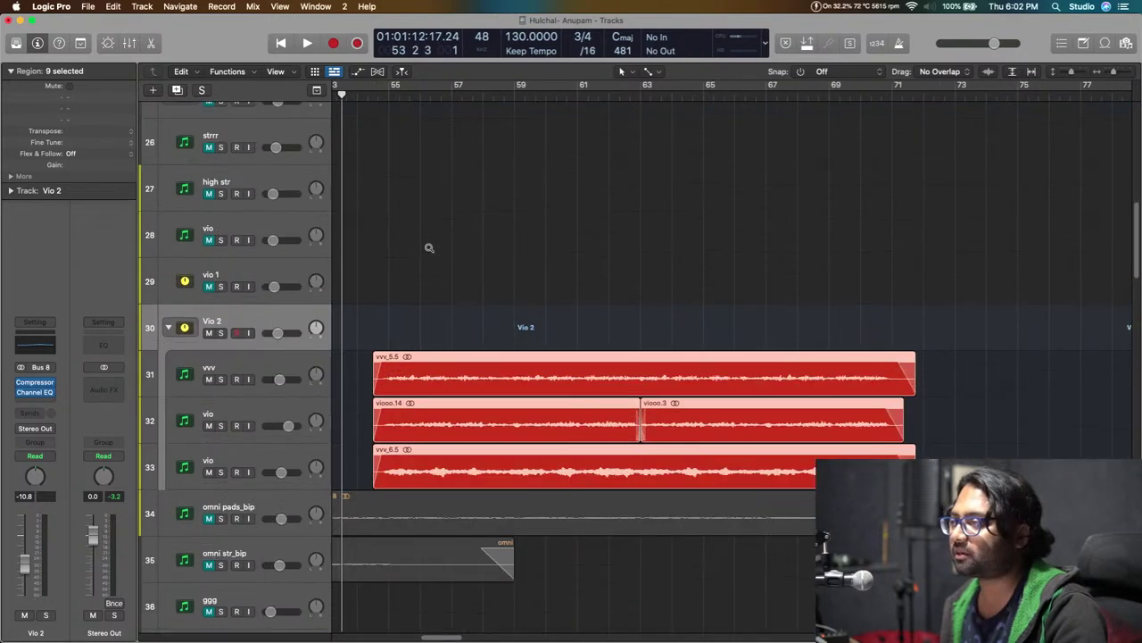
click(390, 97)
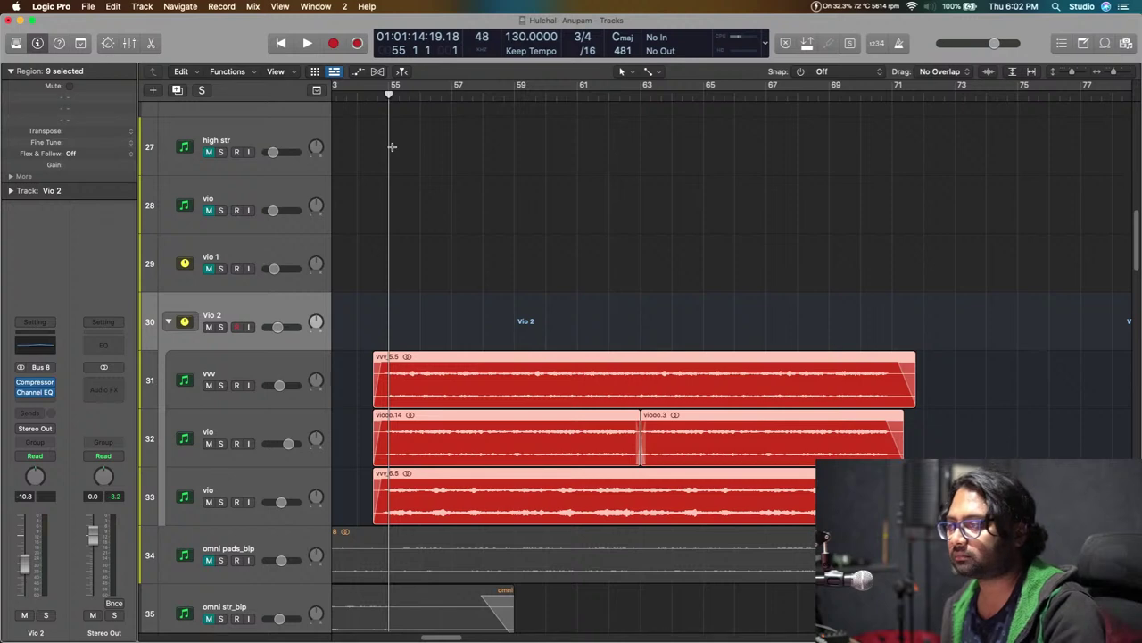
key(space)
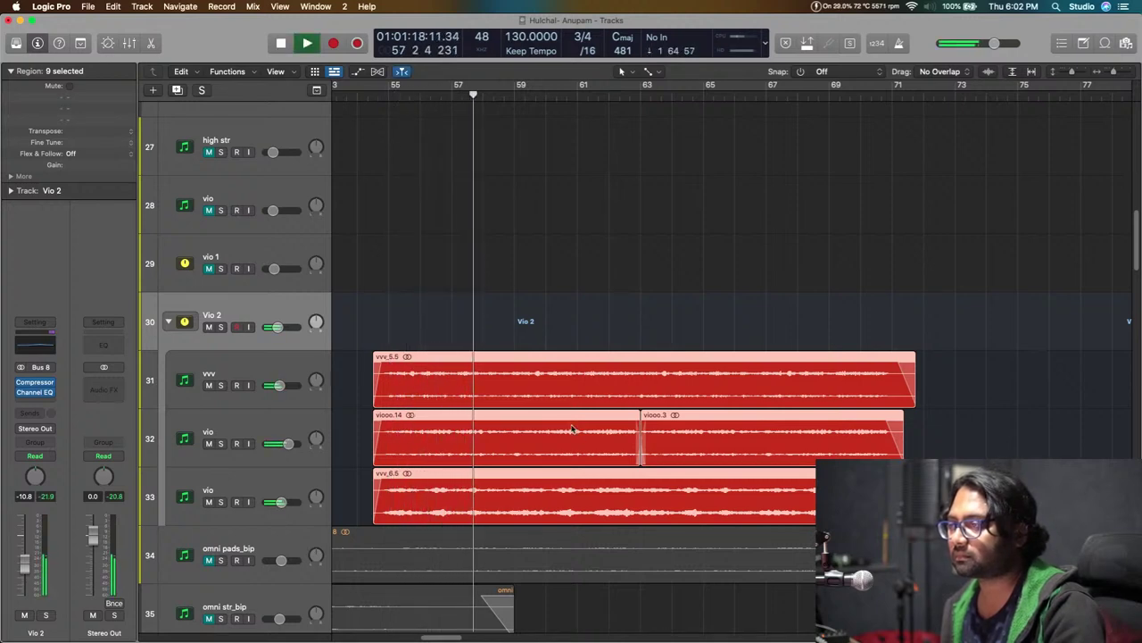
scroll(563, 419, up, 4)
scroll(563, 419, down, 2)
scroll(564, 420, down, 3)
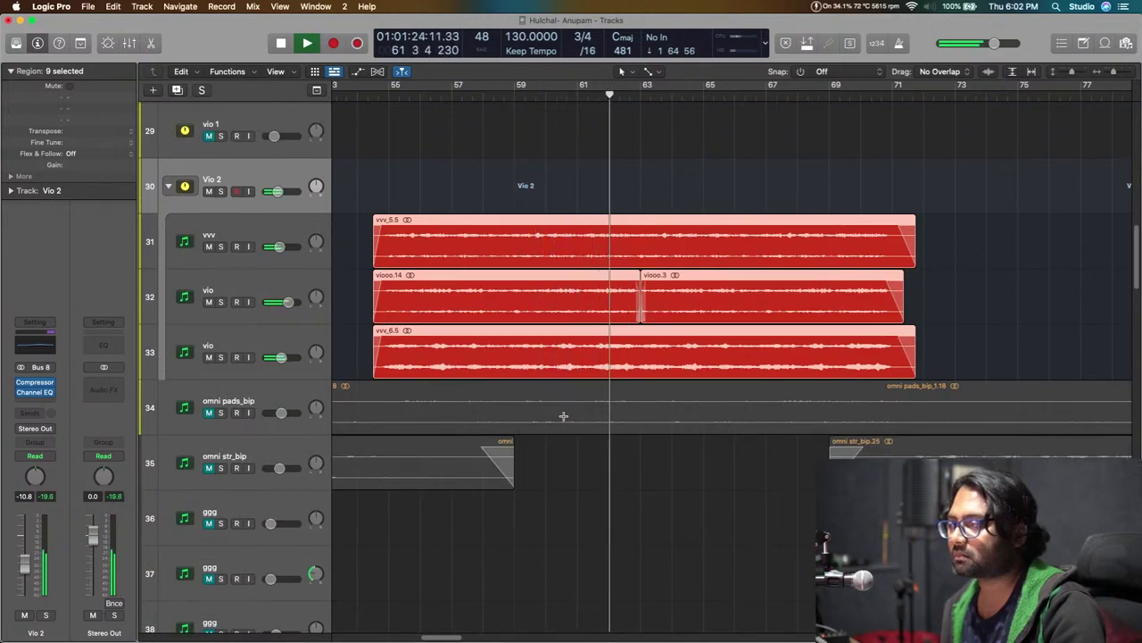
key(super+Left)
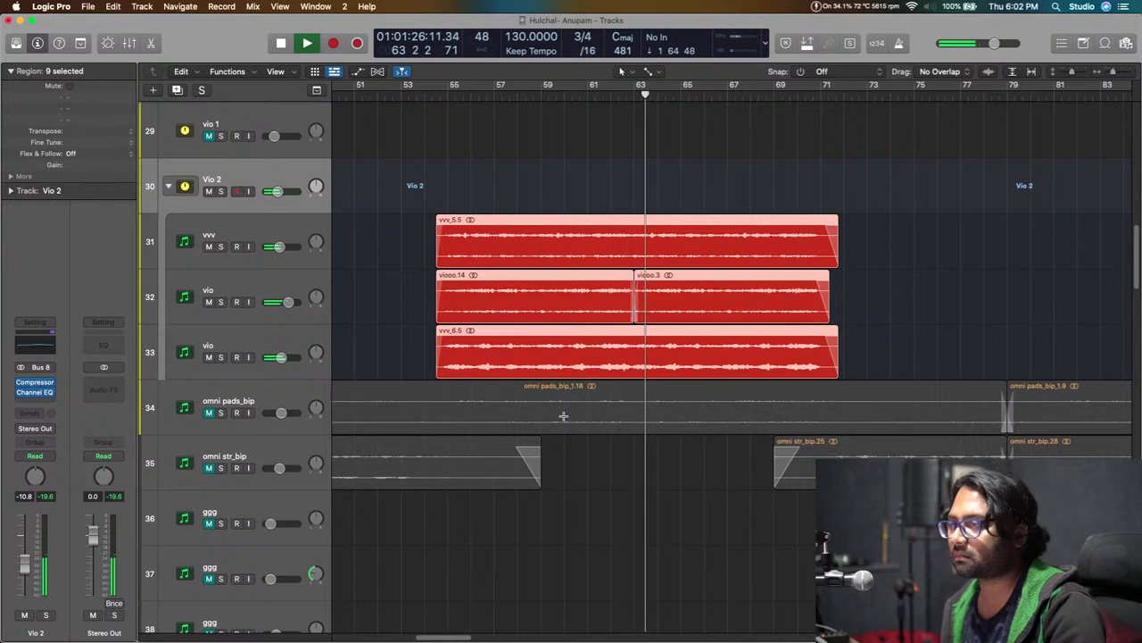
key(super+Left)
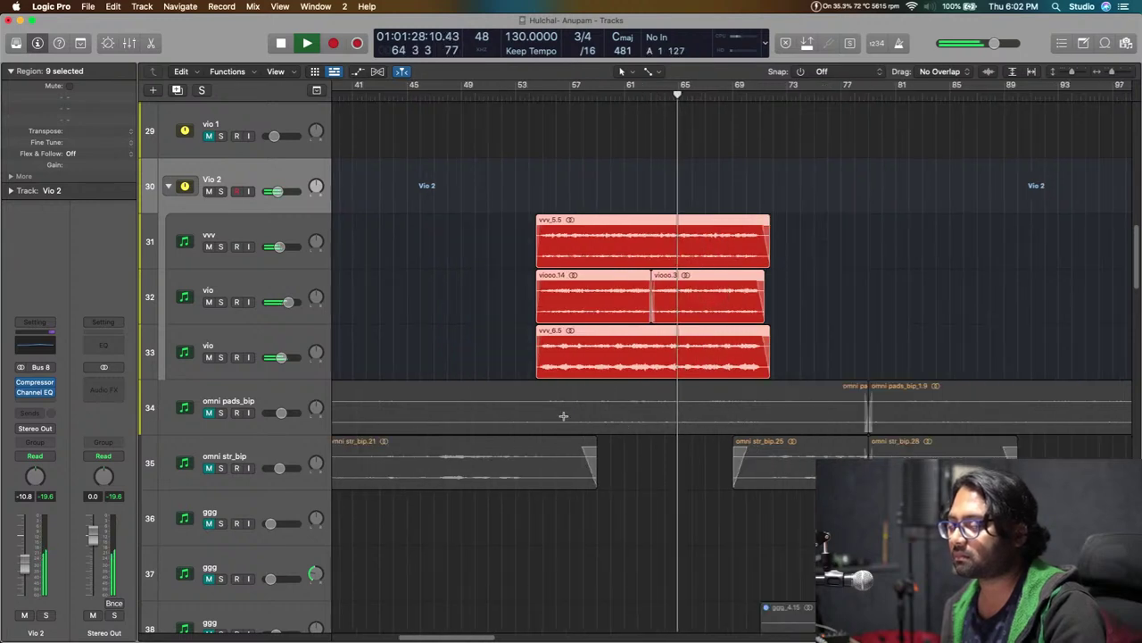
key(super+Up)
key(super+Up)
scroll(564, 417, down, 1)
scroll(564, 418, up, 5)
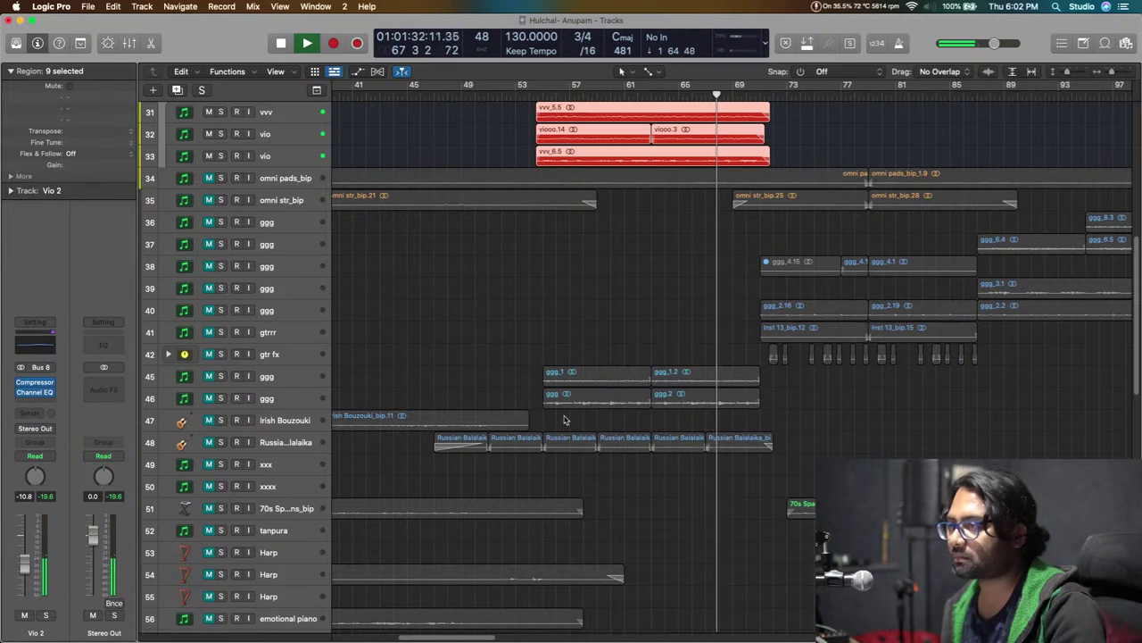
scroll(564, 420, down, 6)
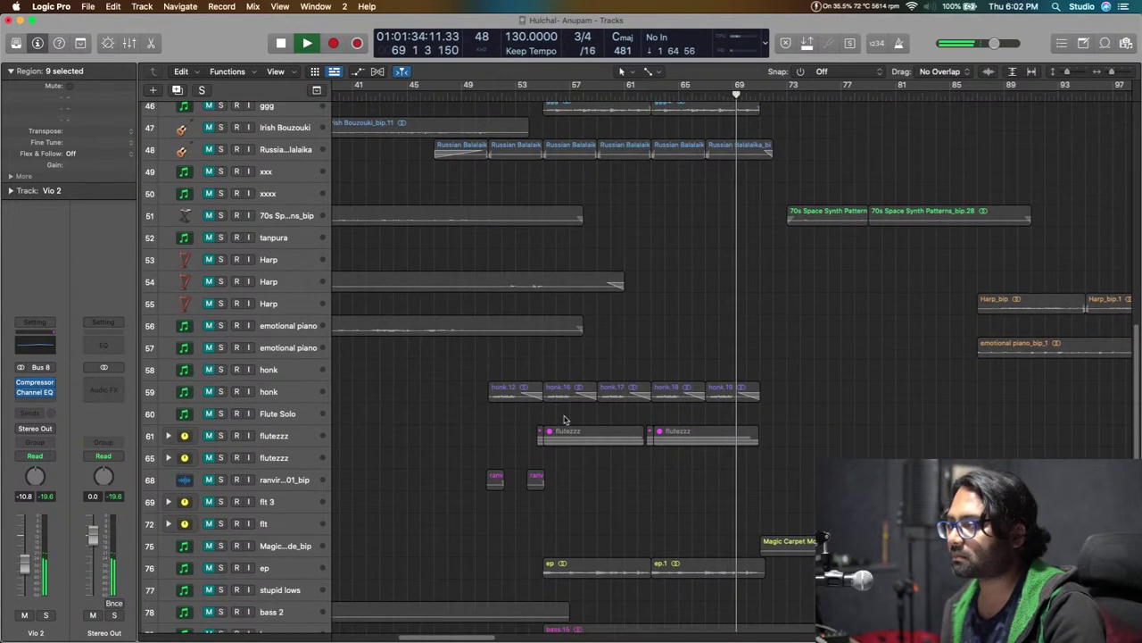
key(space)
Expand the flutezzz track stack on track 61 and unmute it together with its three subtracks.
click(174, 435)
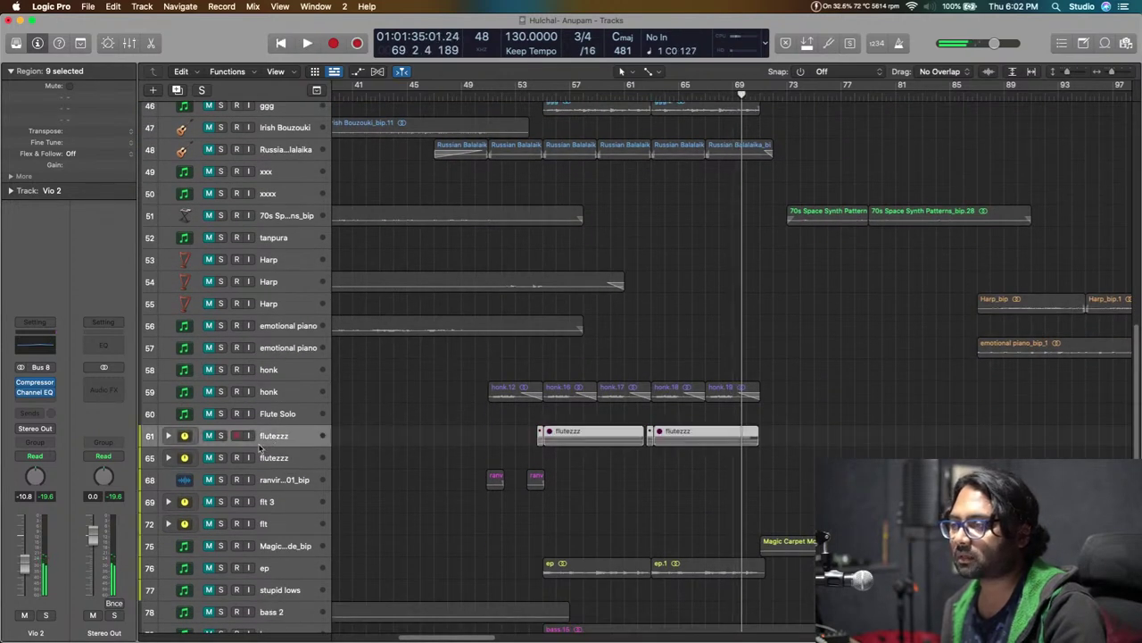
click(168, 435)
scroll(211, 420, down, 1)
drag(208, 431, 209, 475)
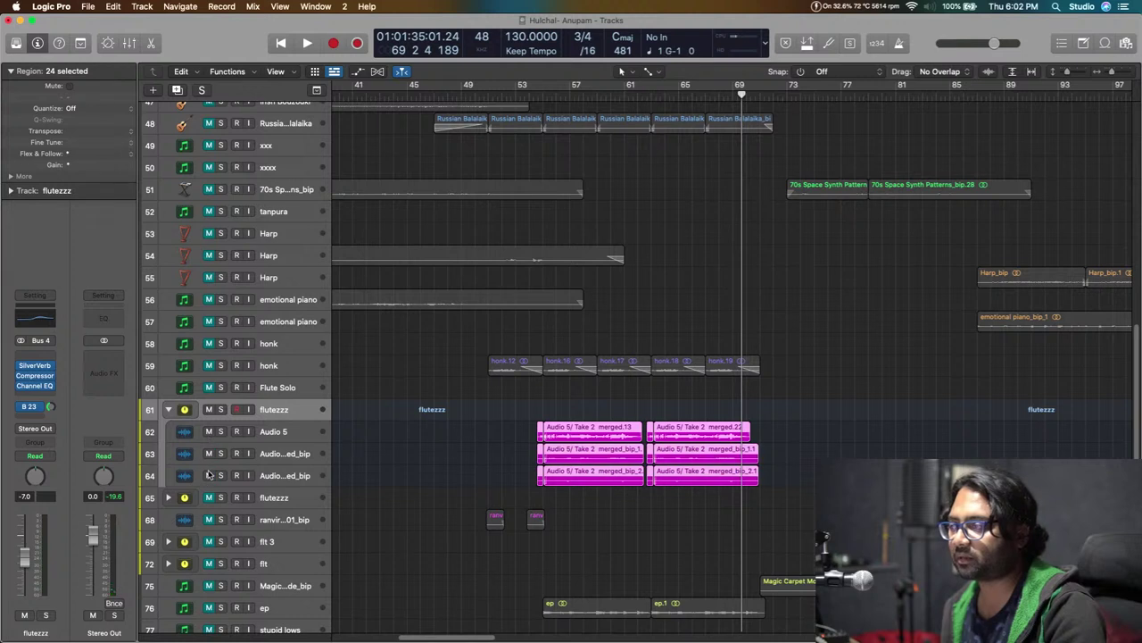
Play the flutezzz stack from bar 54 to hear its layered flutes.
click(531, 96)
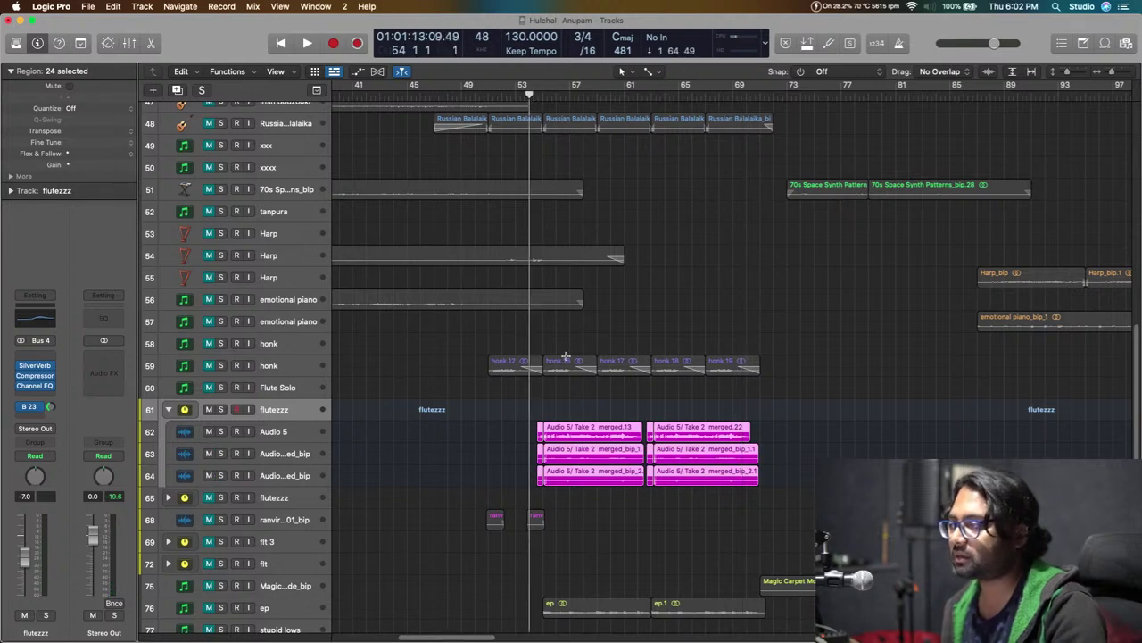
key(space)
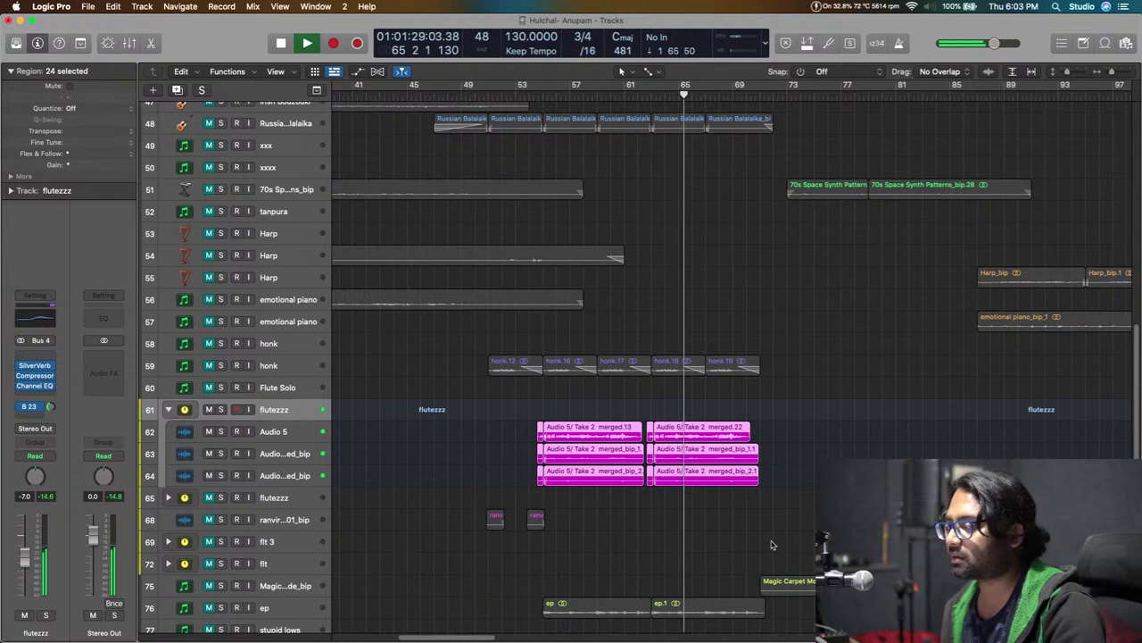
click(757, 499)
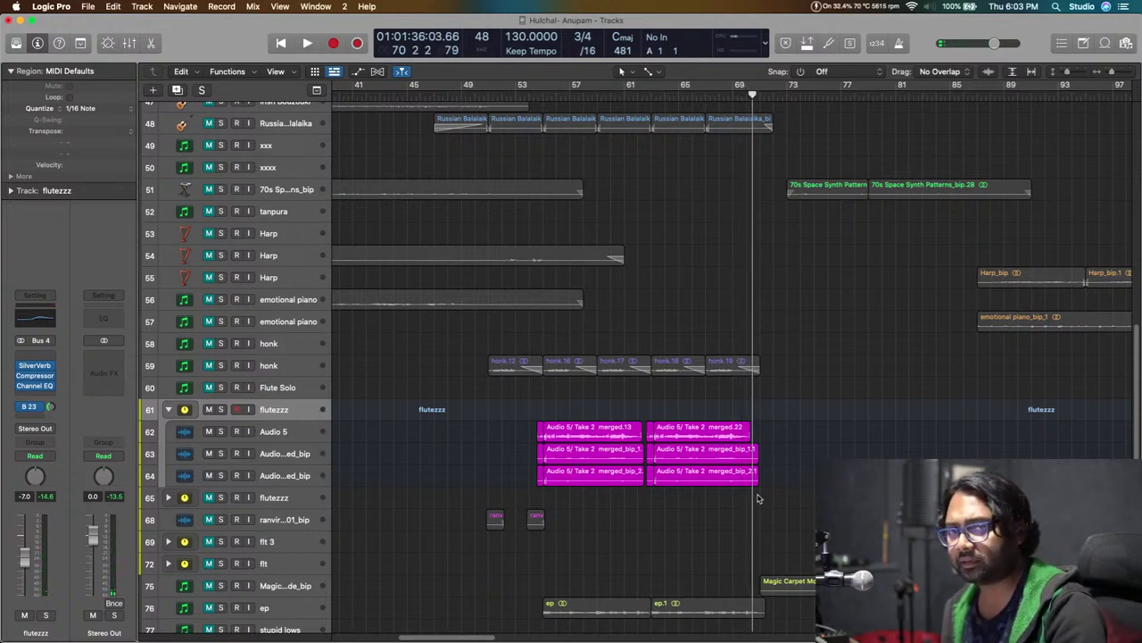
Select the honk track on track 59 and unmute it.
scroll(719, 518, down, 10)
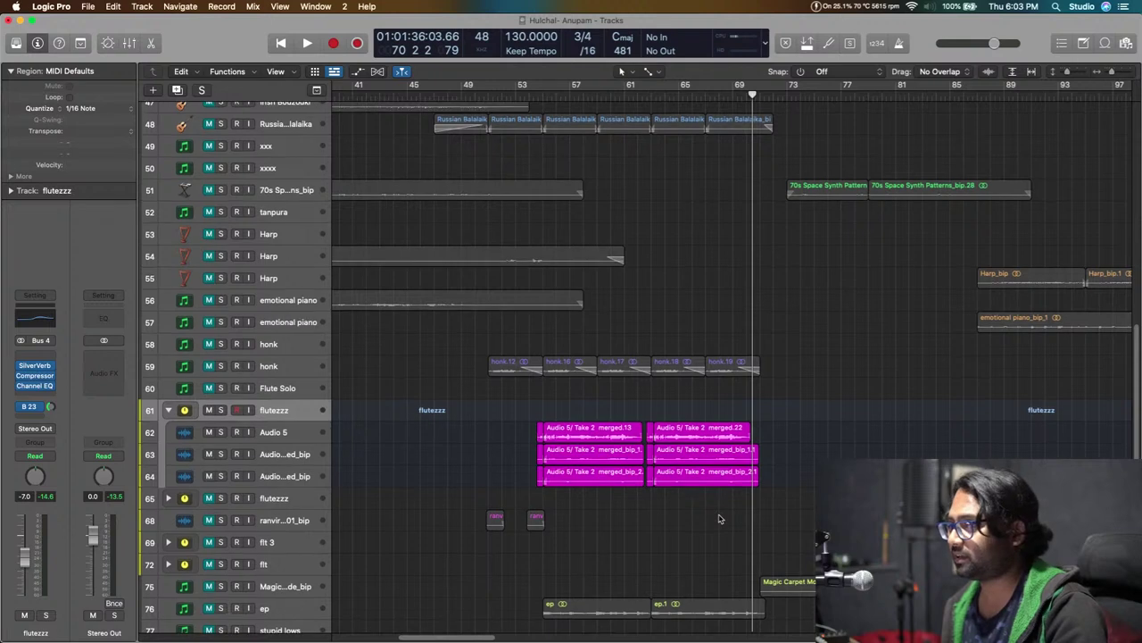
scroll(721, 517, down, 1)
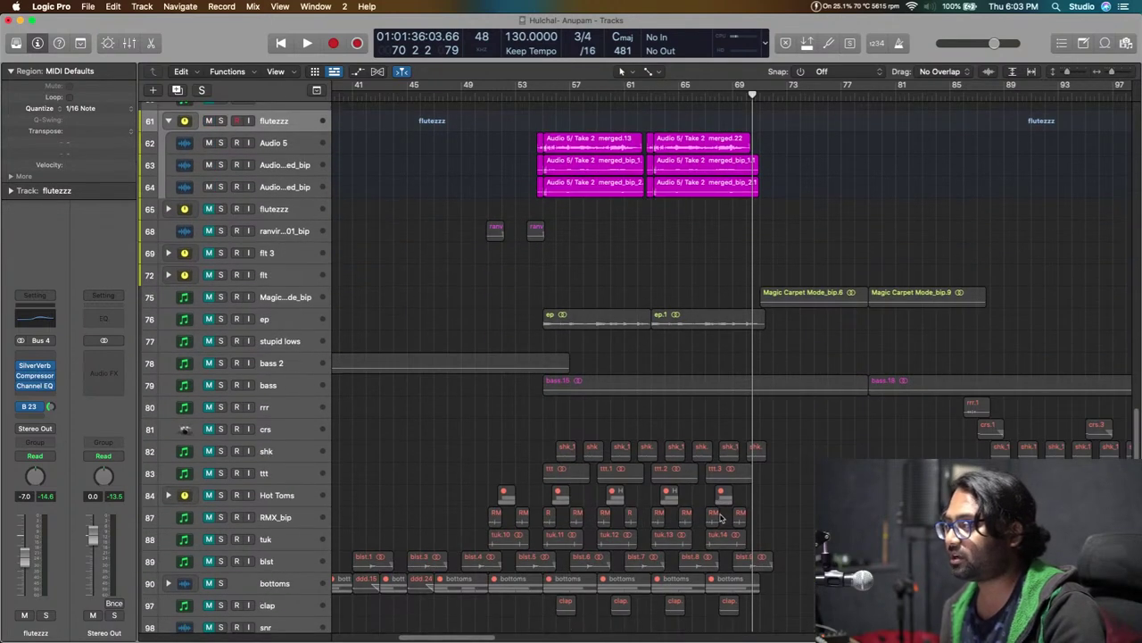
scroll(721, 517, up, 7)
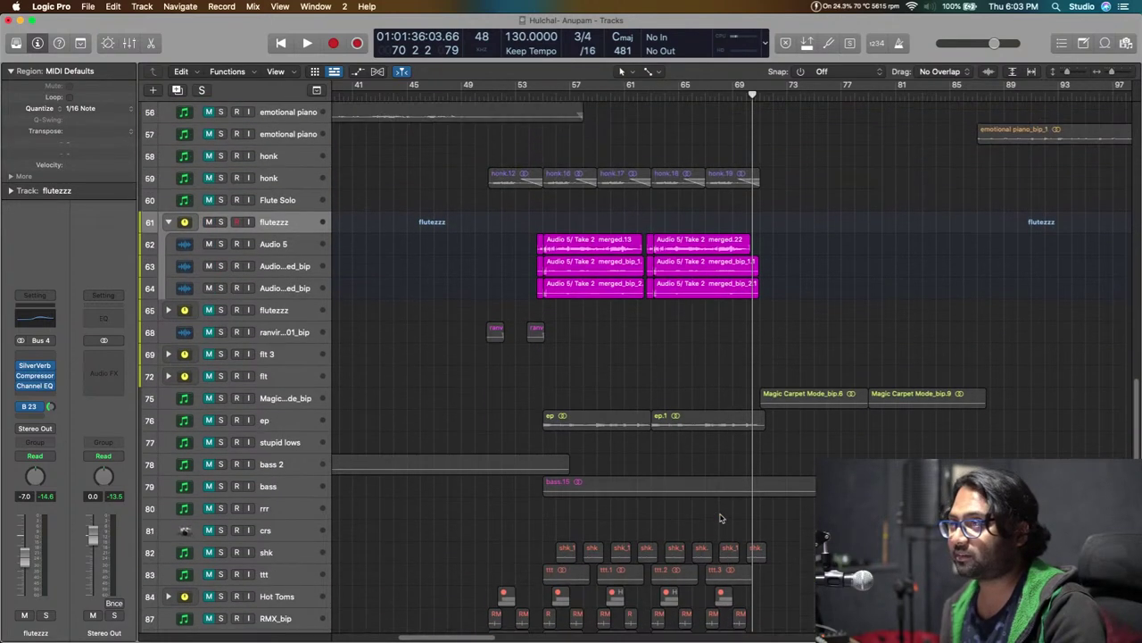
scroll(676, 496, down, 5)
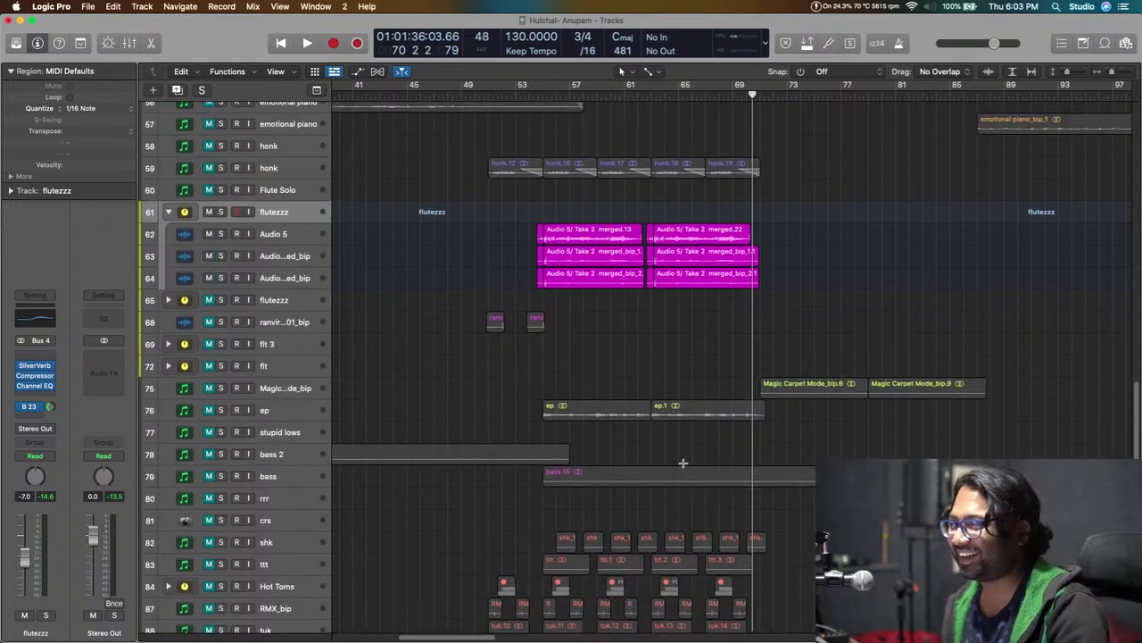
scroll(670, 482, up, 8)
scroll(667, 472, up, 3)
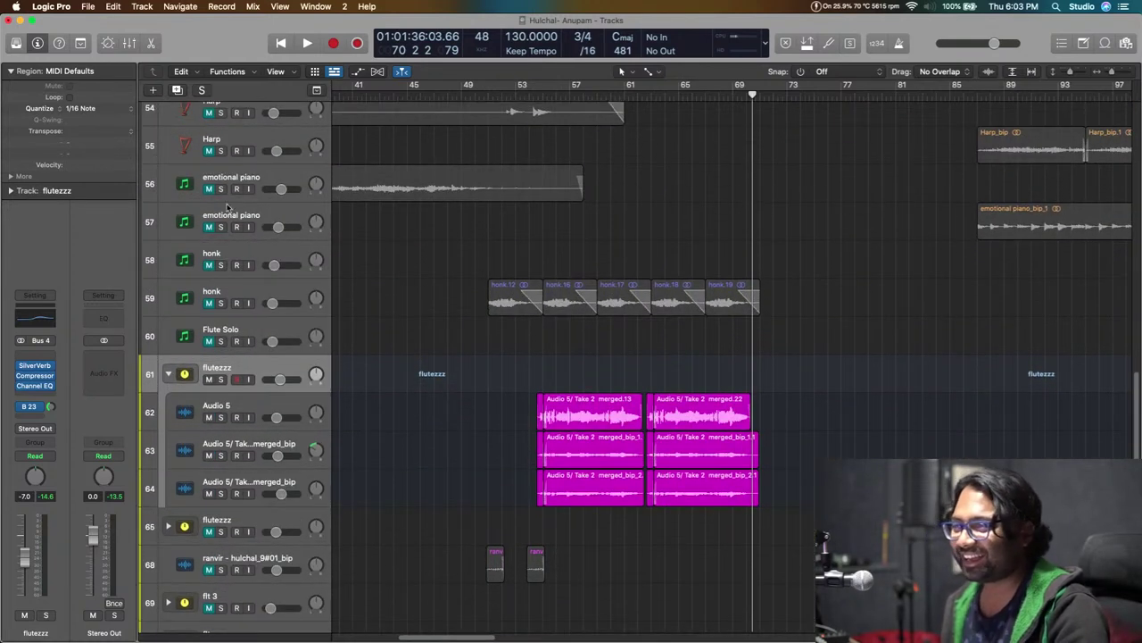
click(254, 287)
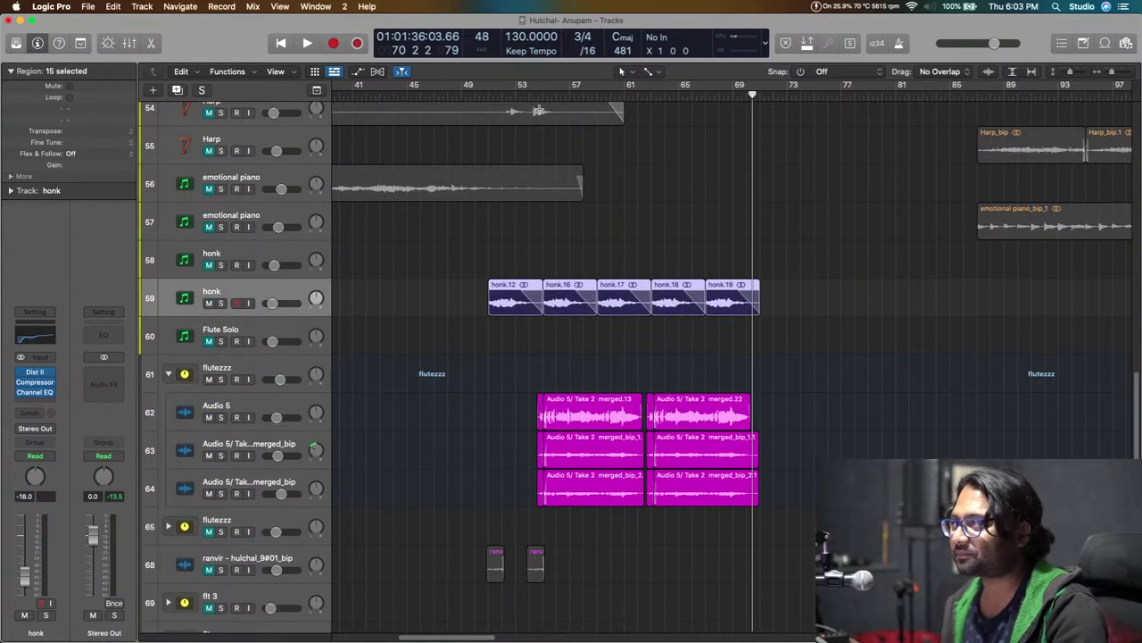
Play the honk regions from bar 51 and briefly solo track 59 to hear them in isolation.
mouse_move(500, 96)
mouse_down()
mouse_move(476, 96)
mouse_move(490, 95)
mouse_up()
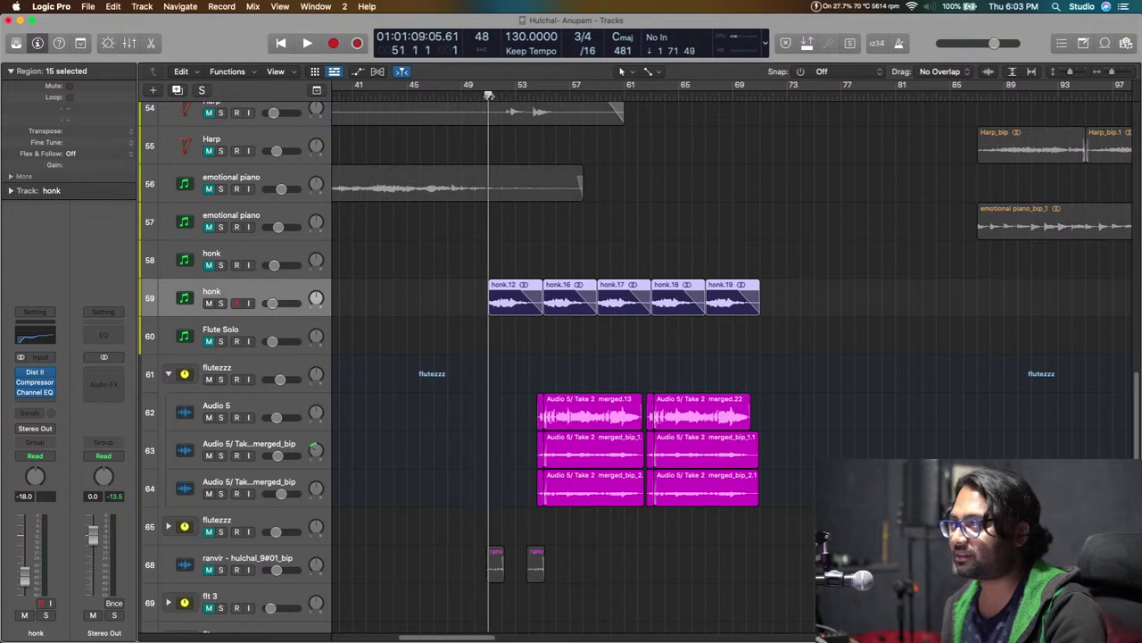
key(space)
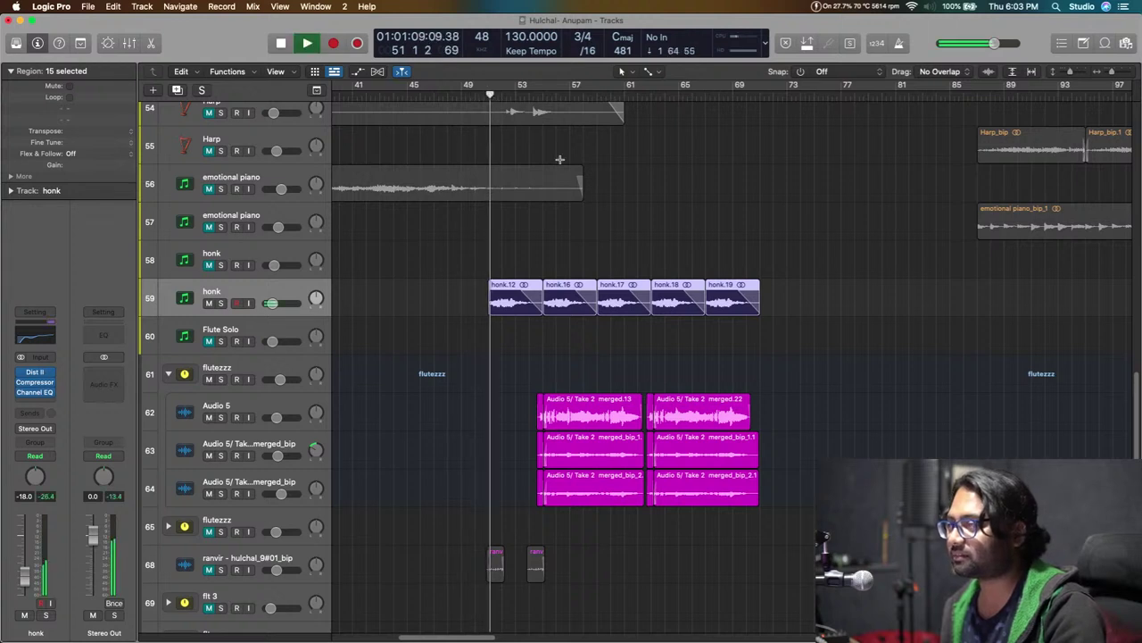
click(221, 303)
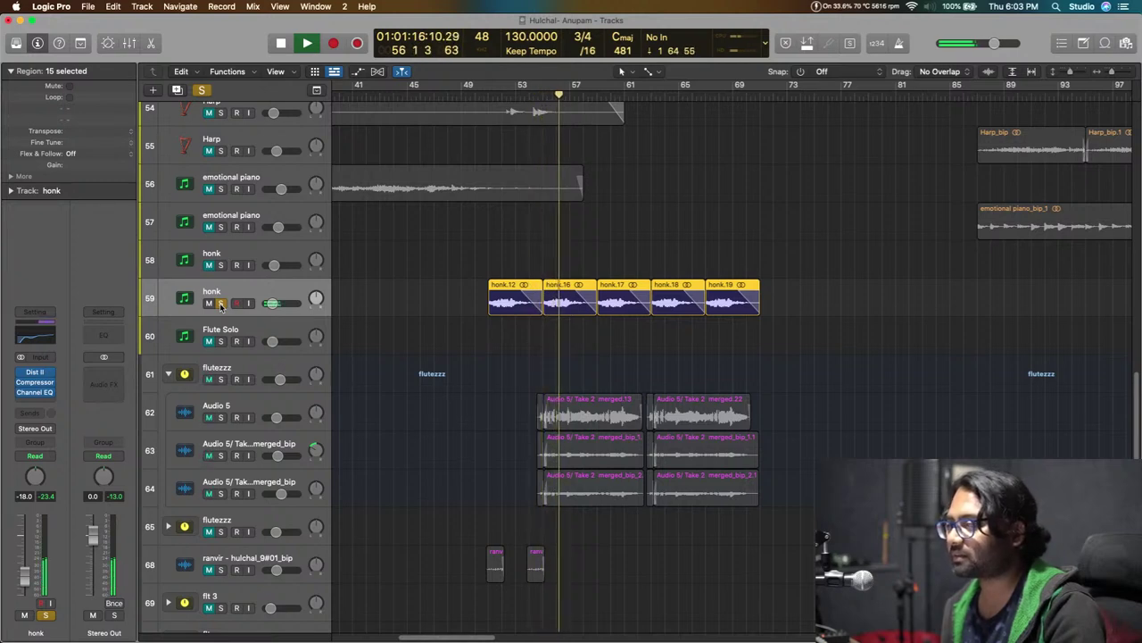
click(222, 304)
Stop playback and expand the bottoms track stack on track 90 among the percussion tracks.
key(super+Up)
key(super+Up)
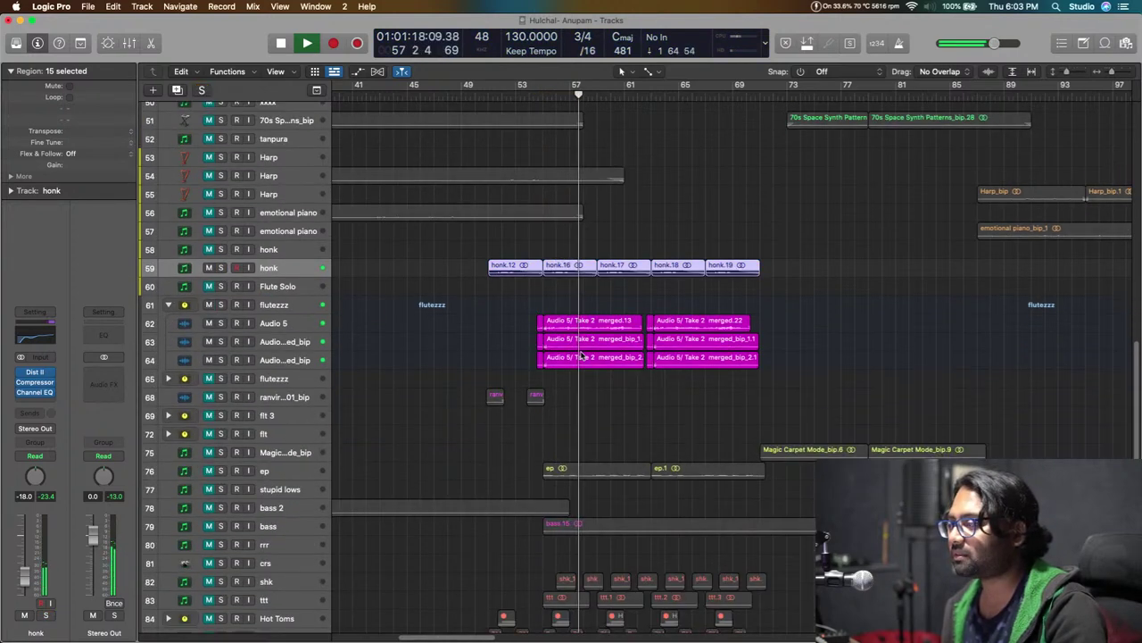
scroll(571, 357, down, 3)
scroll(609, 375, down, 5)
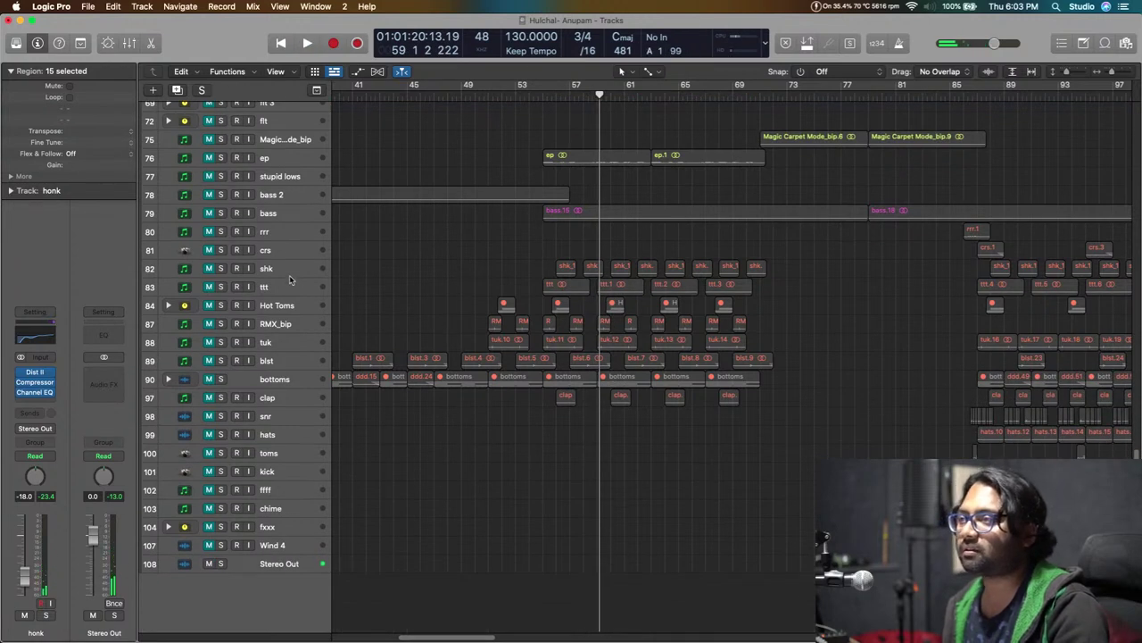
click(290, 249)
click(305, 269)
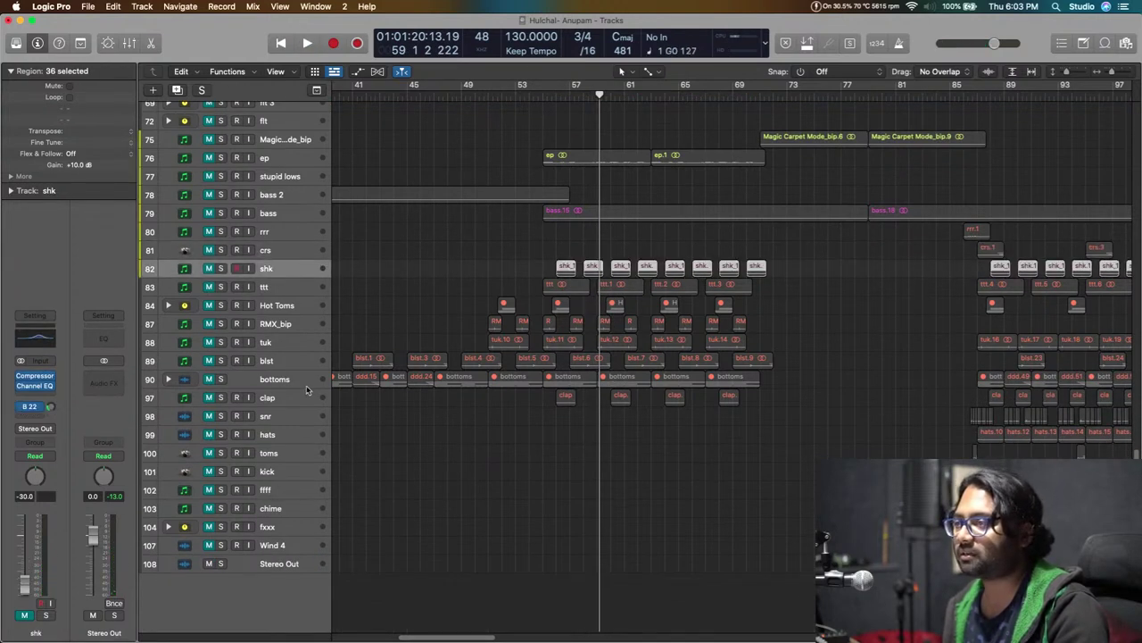
shift+click(304, 379)
click(292, 385)
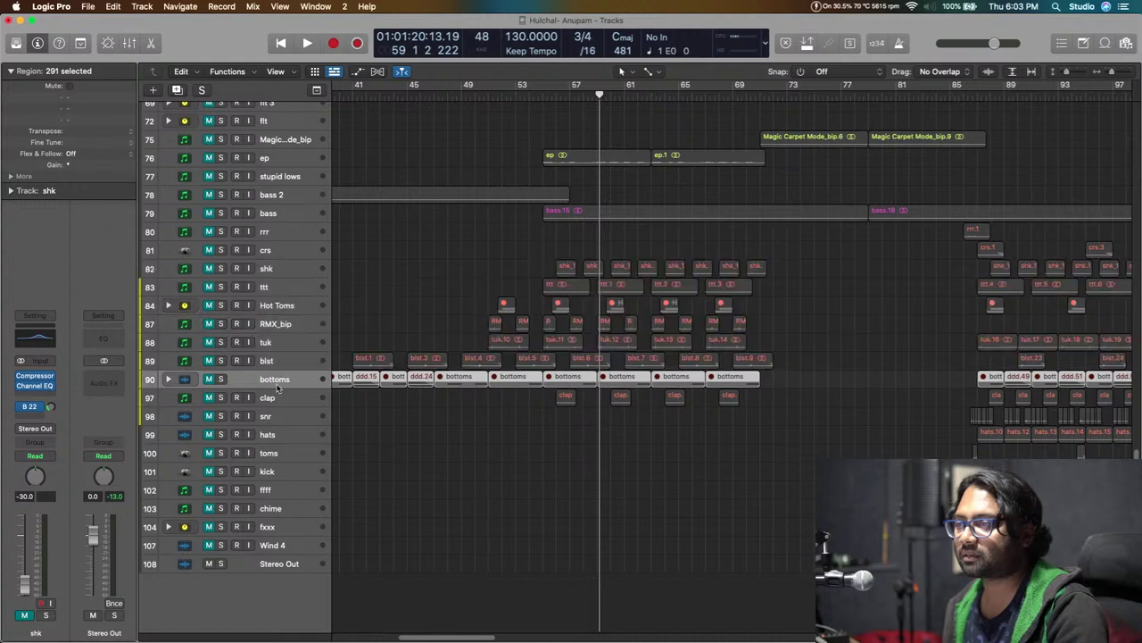
scroll(406, 433, down, 1)
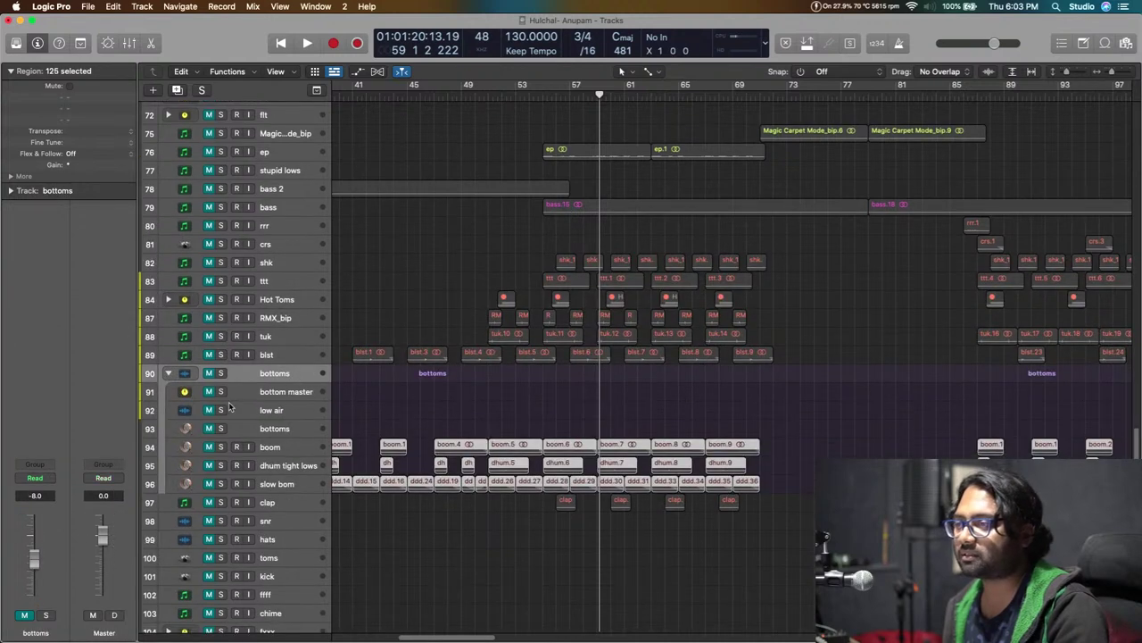
Unmute the bottoms stack together with its subtracks 91 to 96, and solo the stack.
drag(209, 373, 207, 480)
key(super+Down)
key(super+Down)
key(super+Down)
key(super+Down)
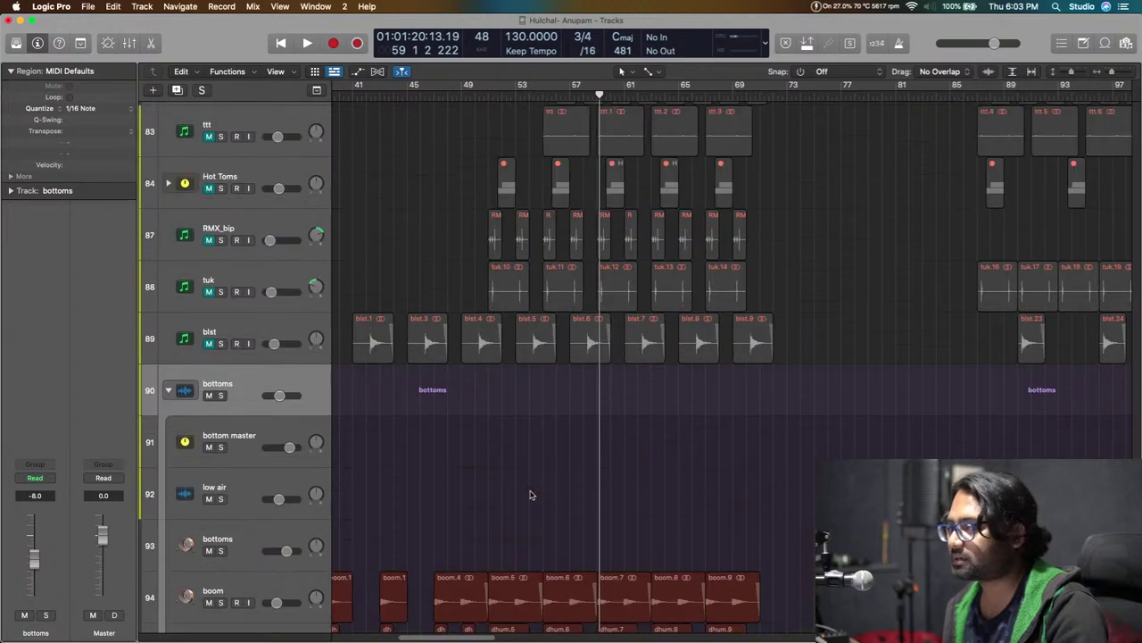
scroll(450, 430, down, 3)
click(221, 250)
scroll(584, 390, down, 3)
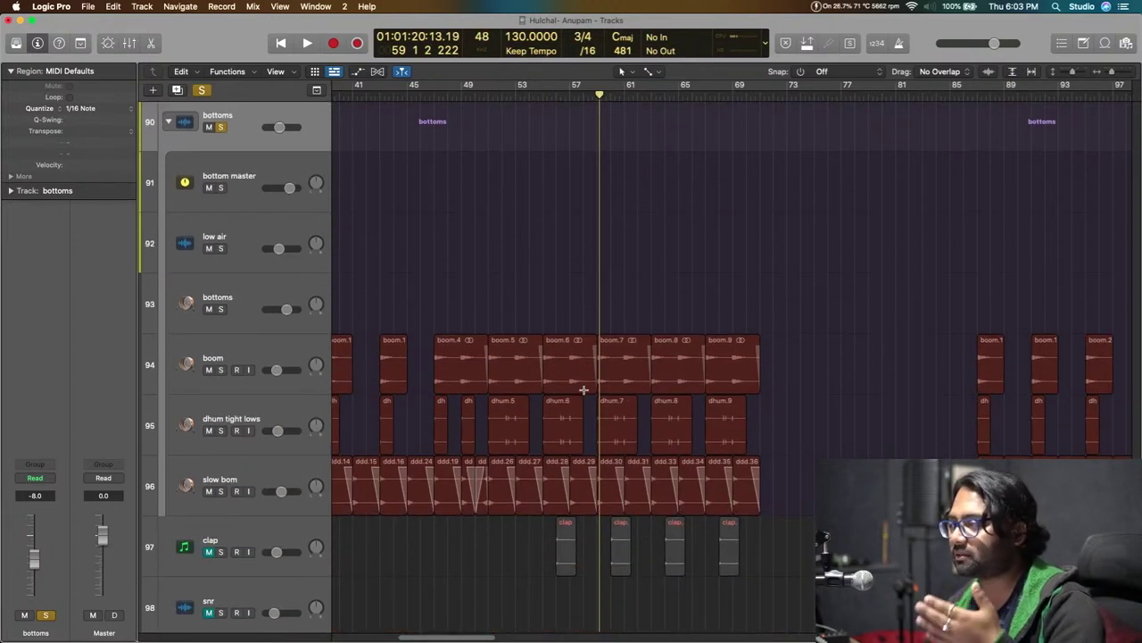
Play the soloed bottoms stack from bar 59 to hear its layered low drums.
click(598, 96)
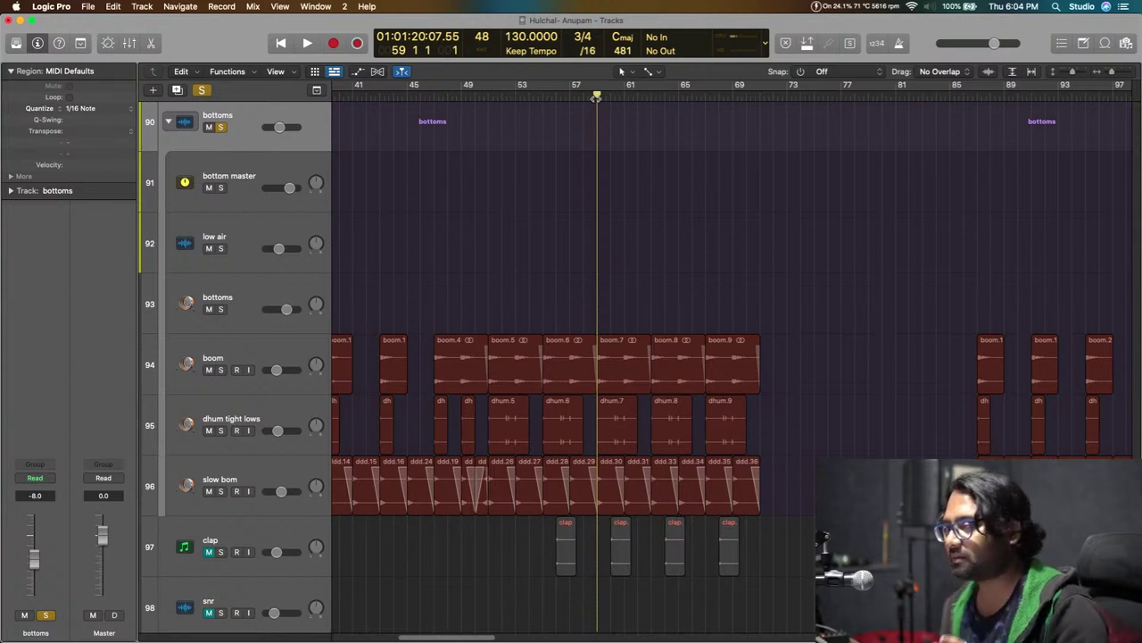
key(space)
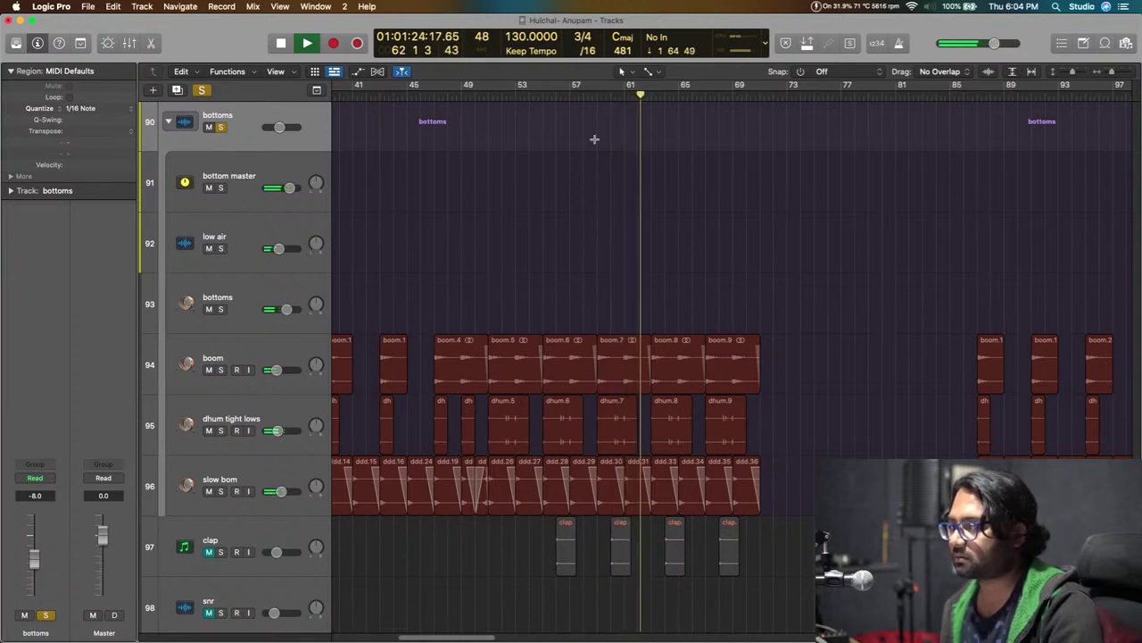
scroll(625, 366, down, 4)
key(space)
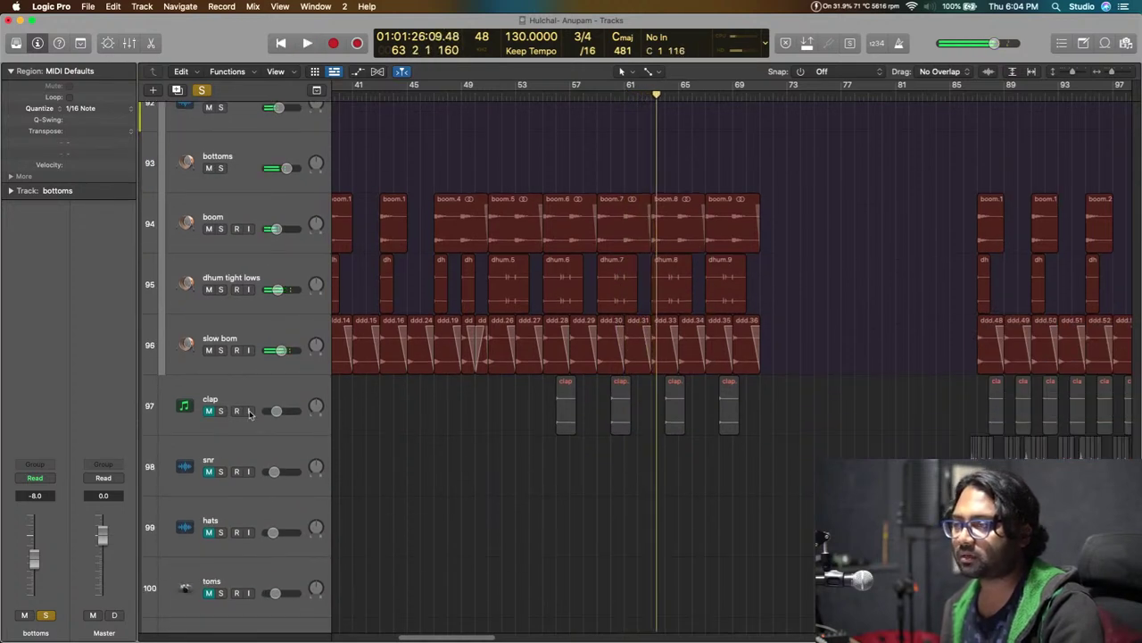
Add the clap track 97 to the solo group and play it with the bottoms from bar 55.
click(220, 410)
click(542, 105)
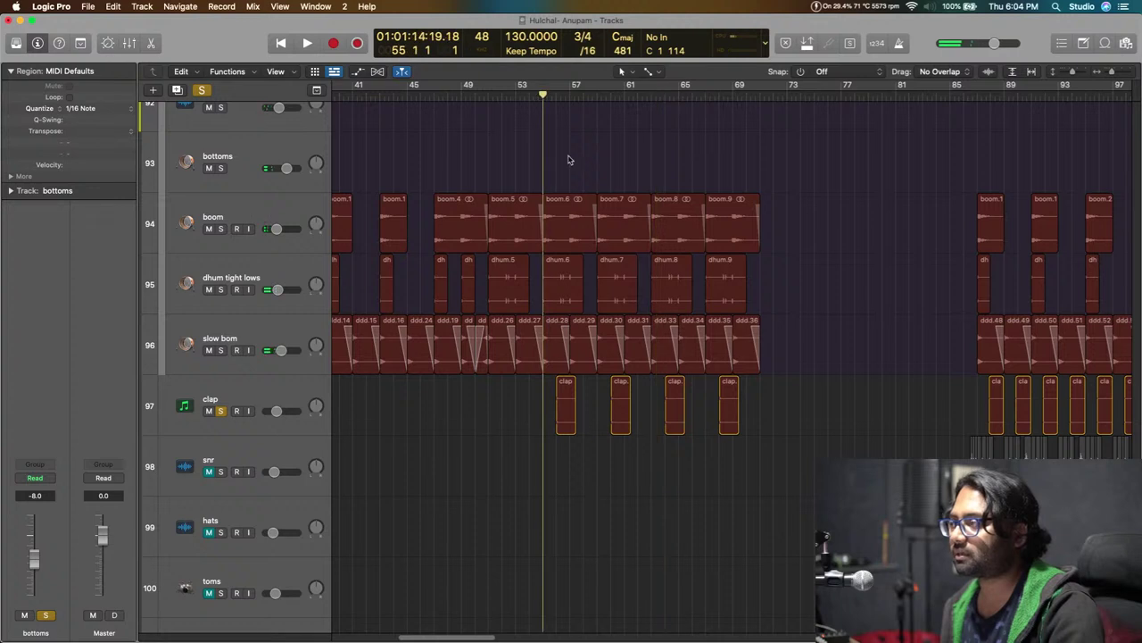
key(space)
click(307, 415)
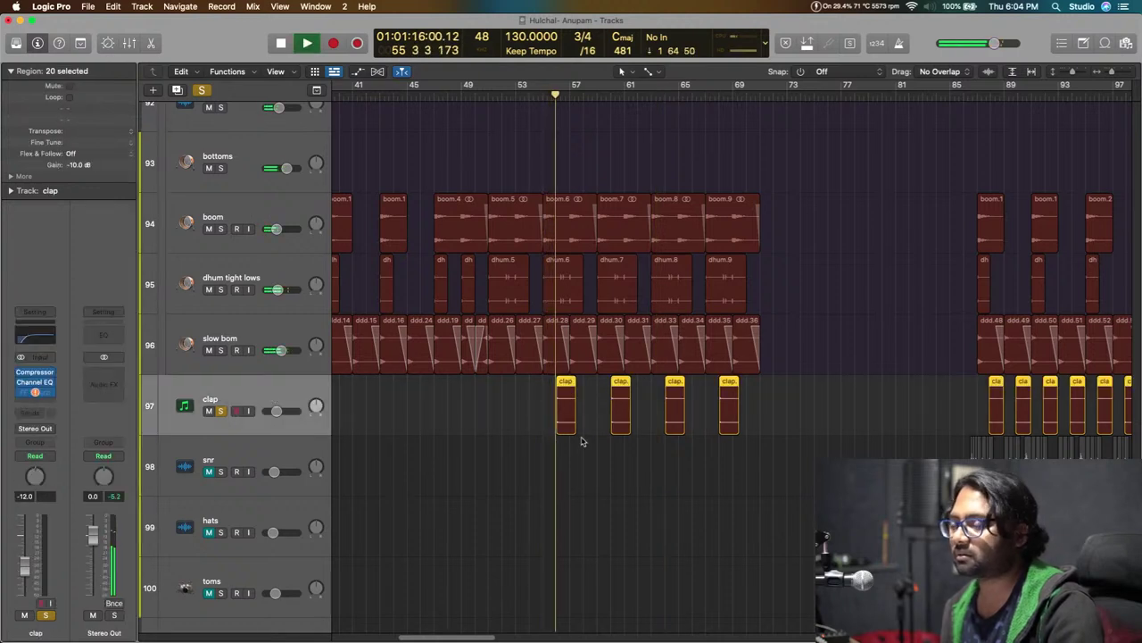
key(space)
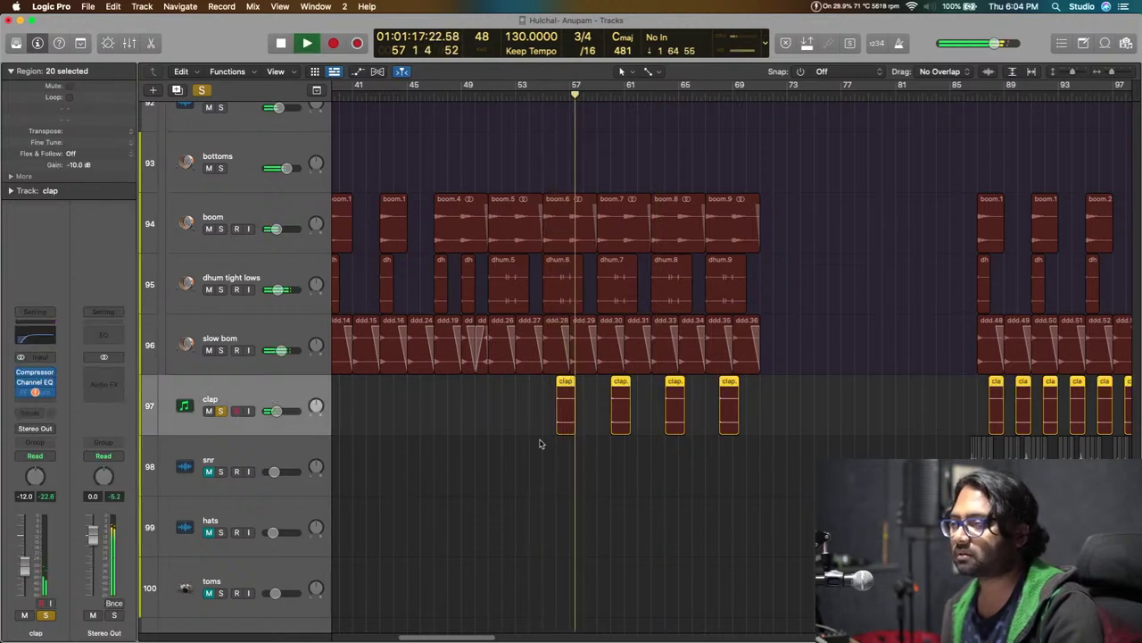
Add the blst track 89 to the solo group and play the combined percussion from about bar 53.
scroll(518, 446, up, 10)
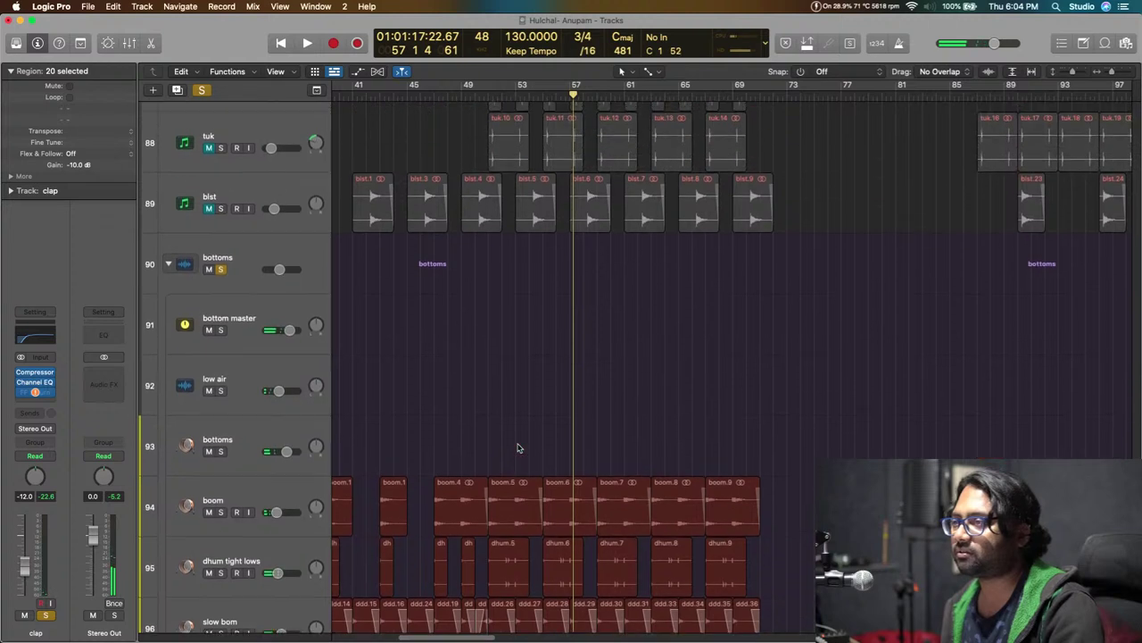
click(221, 249)
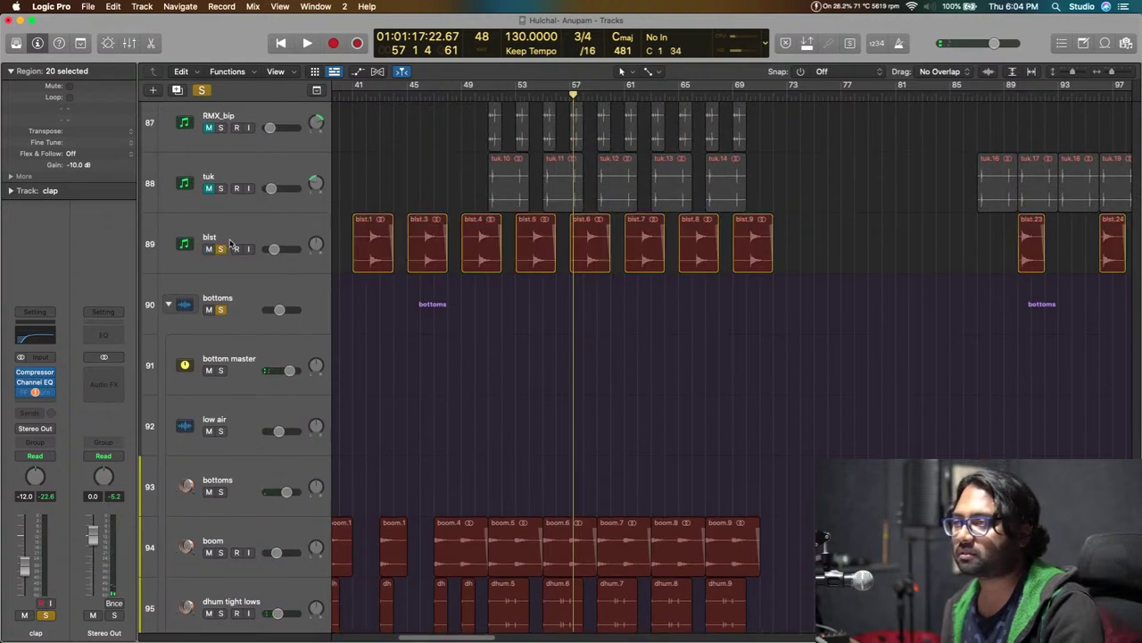
click(254, 260)
click(518, 94)
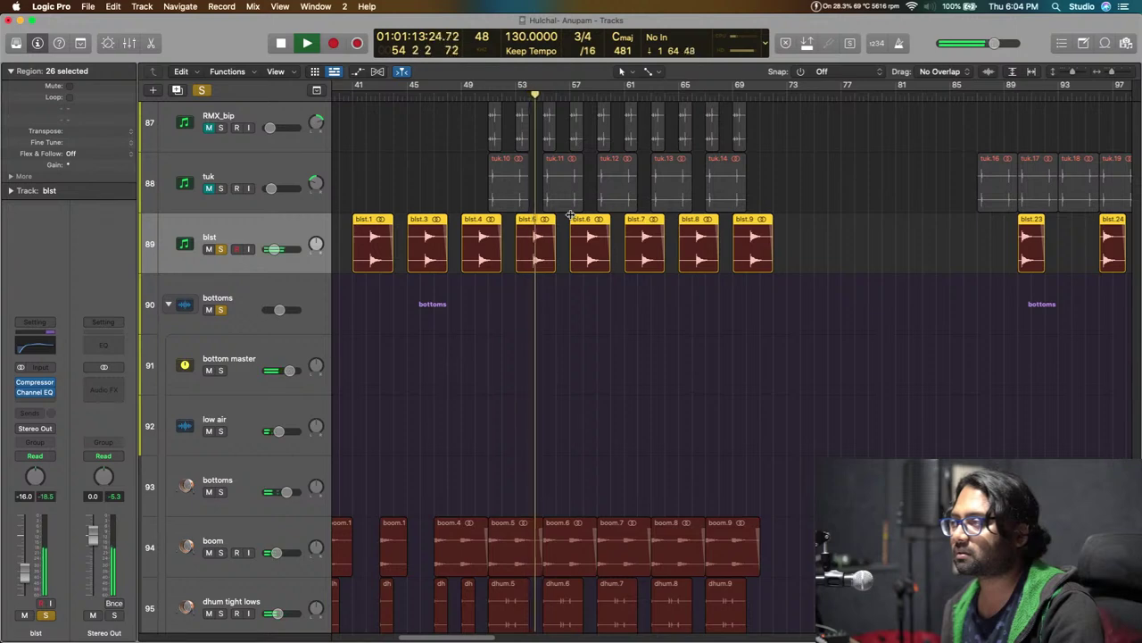
scroll(570, 215, down, 5)
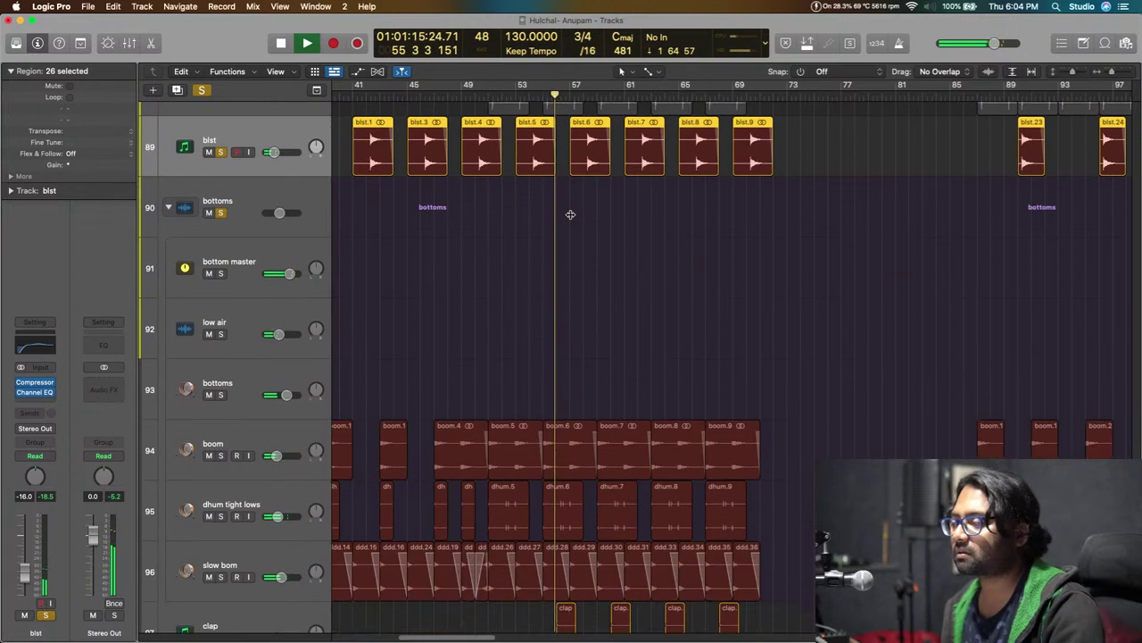
scroll(569, 214, up, 5)
key(space)
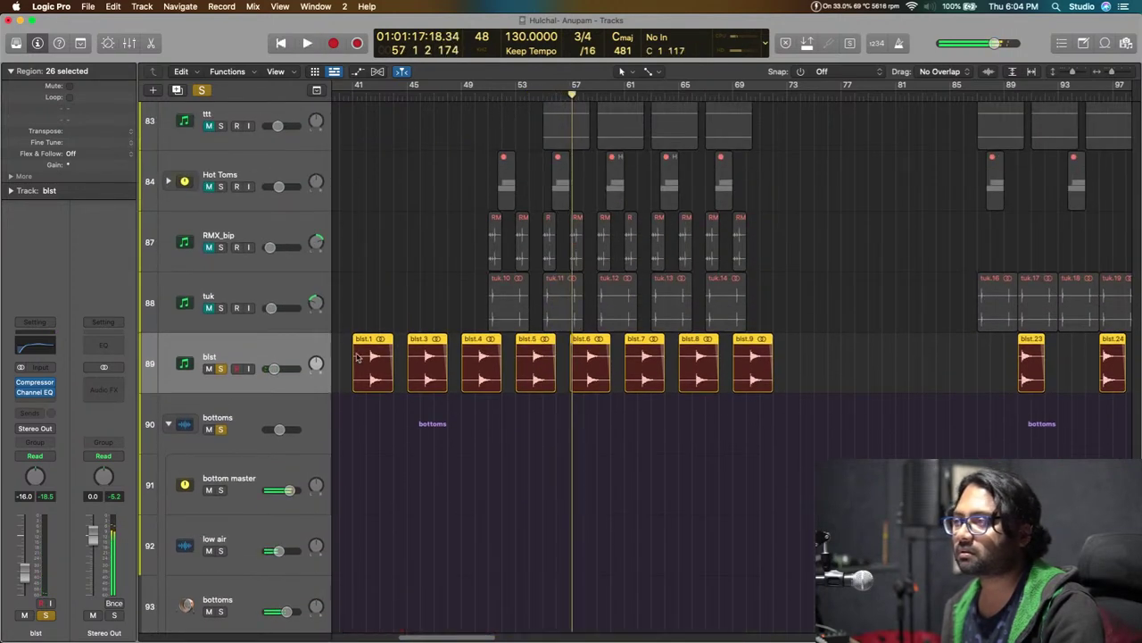
Add the tuk track 88 to the solo group and play the combined percussion from bar 51.
click(220, 308)
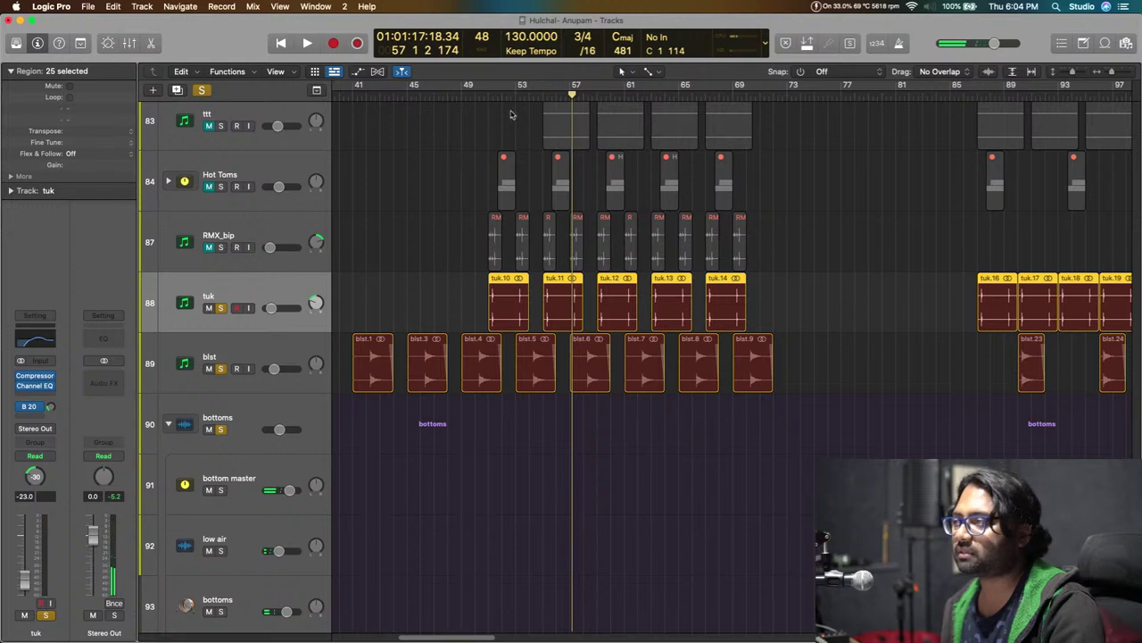
click(485, 96)
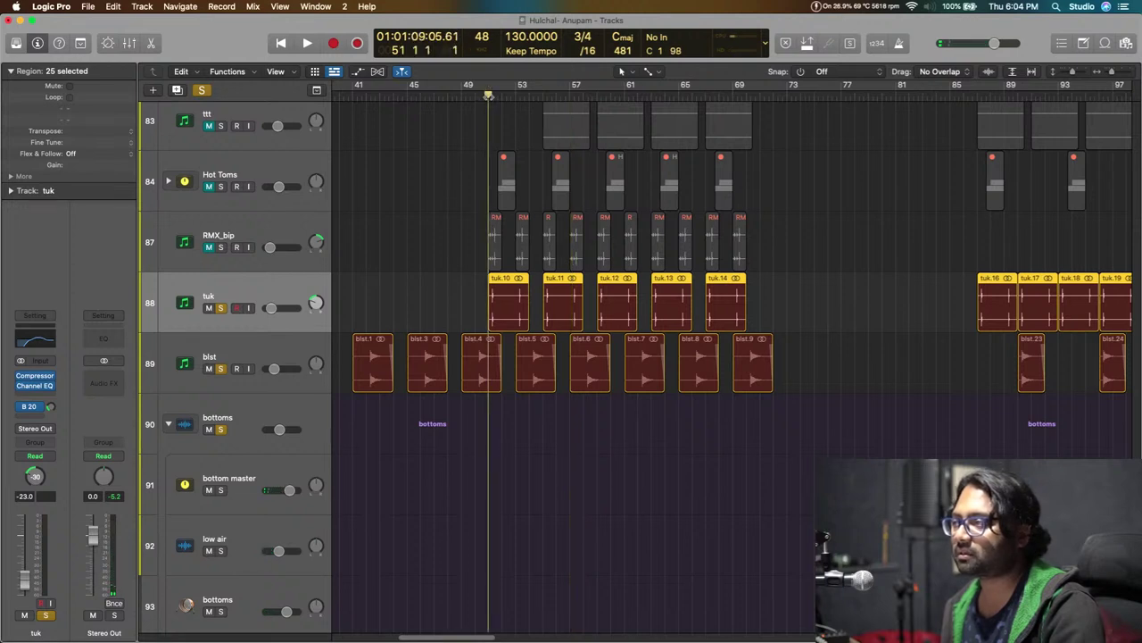
key(super+Right)
key(super+Right)
key(super+Right)
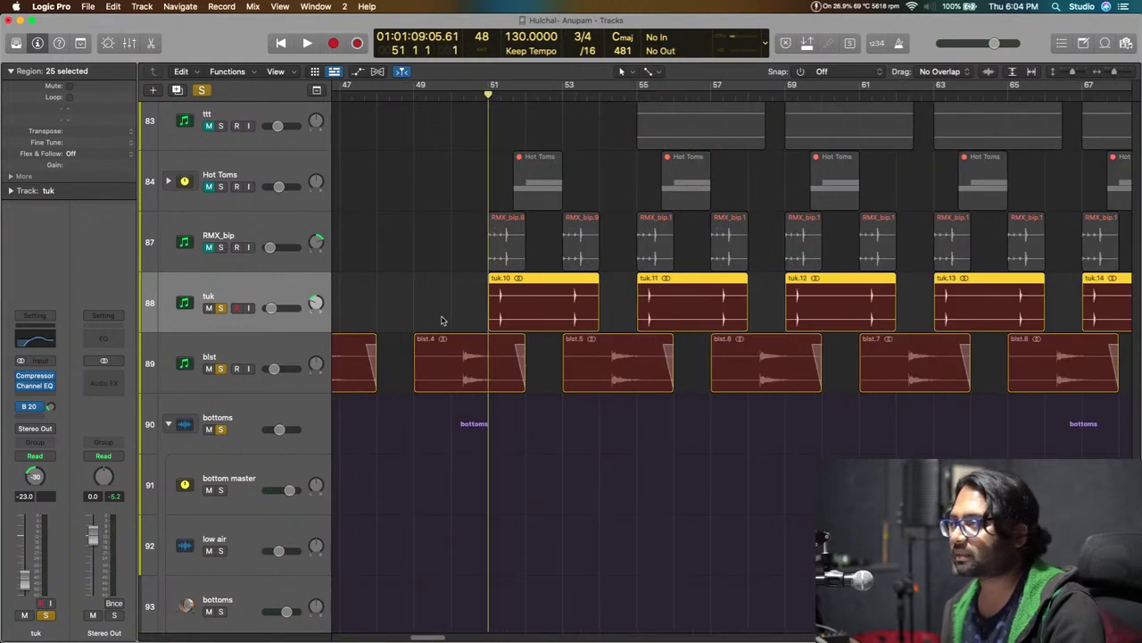
key(super+Left)
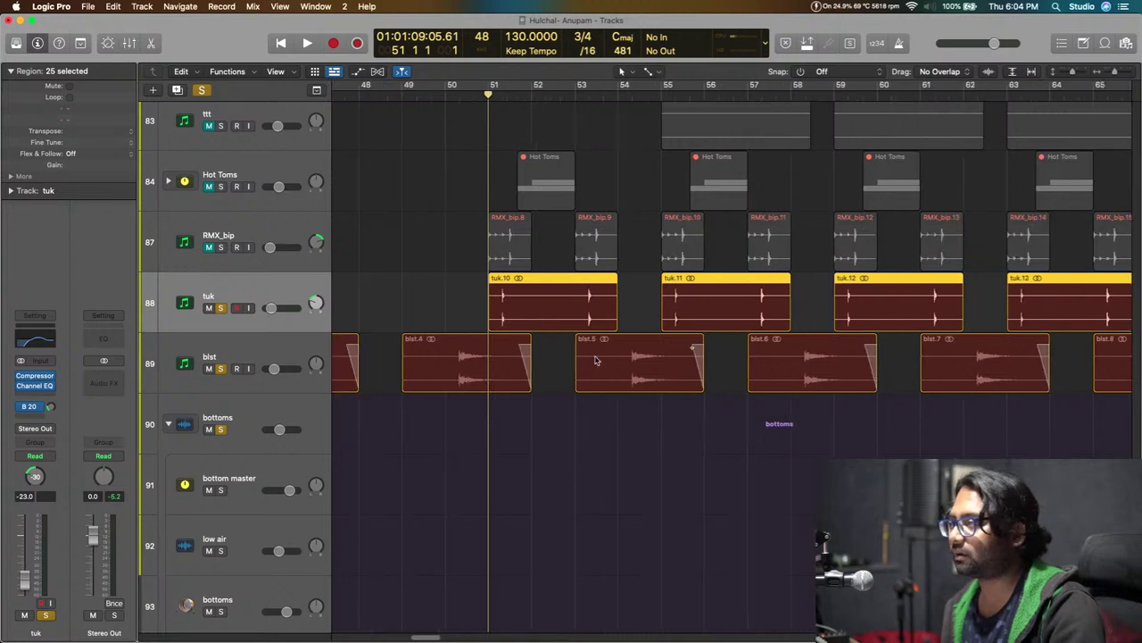
key(space)
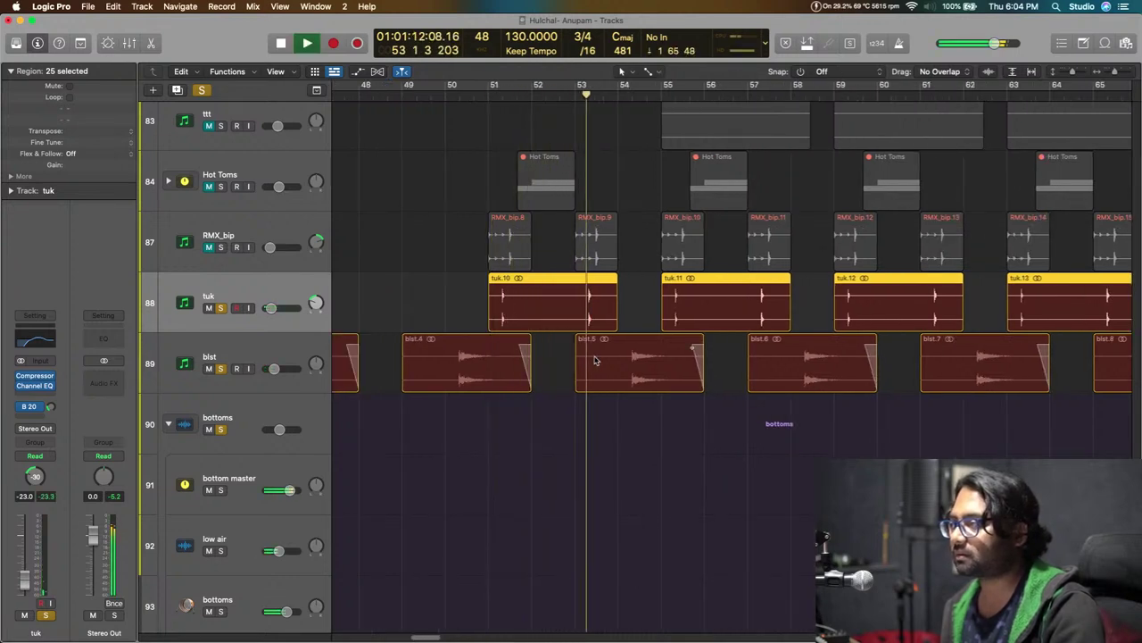
key(space)
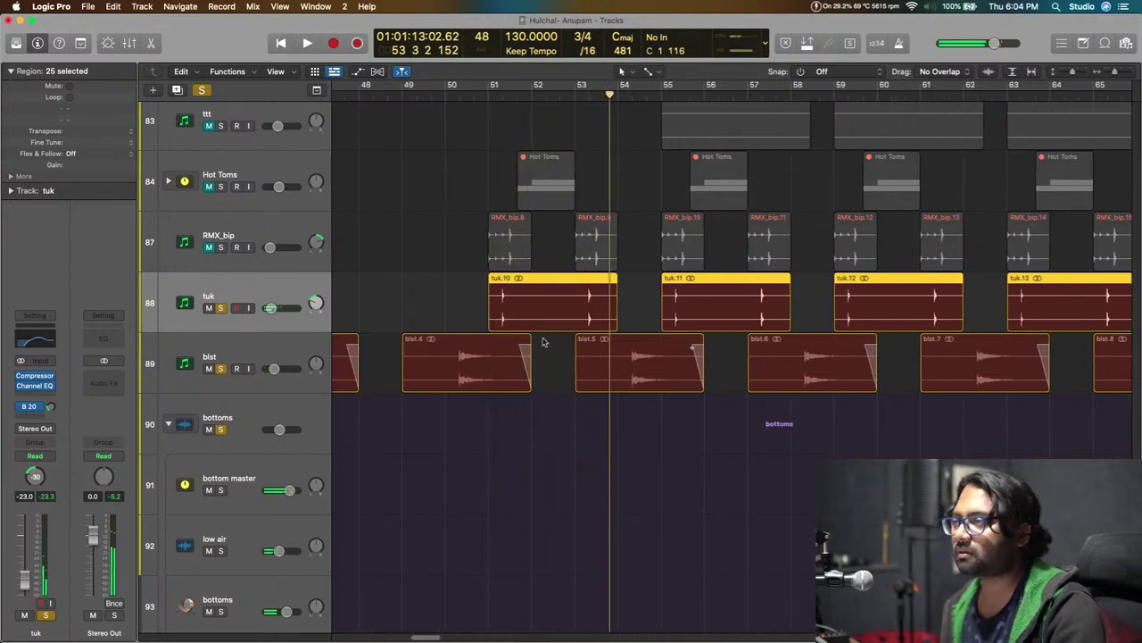
Add the RMX_bip track 87 to the solo group and play the combined percussion from about bar 51.
click(220, 249)
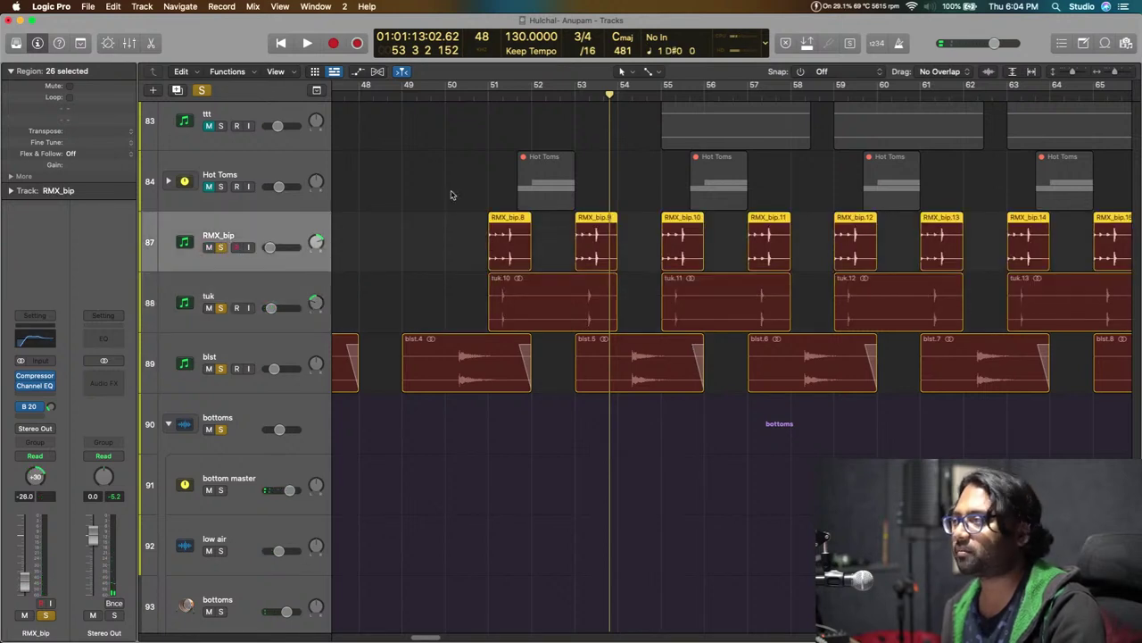
click(484, 96)
key(space)
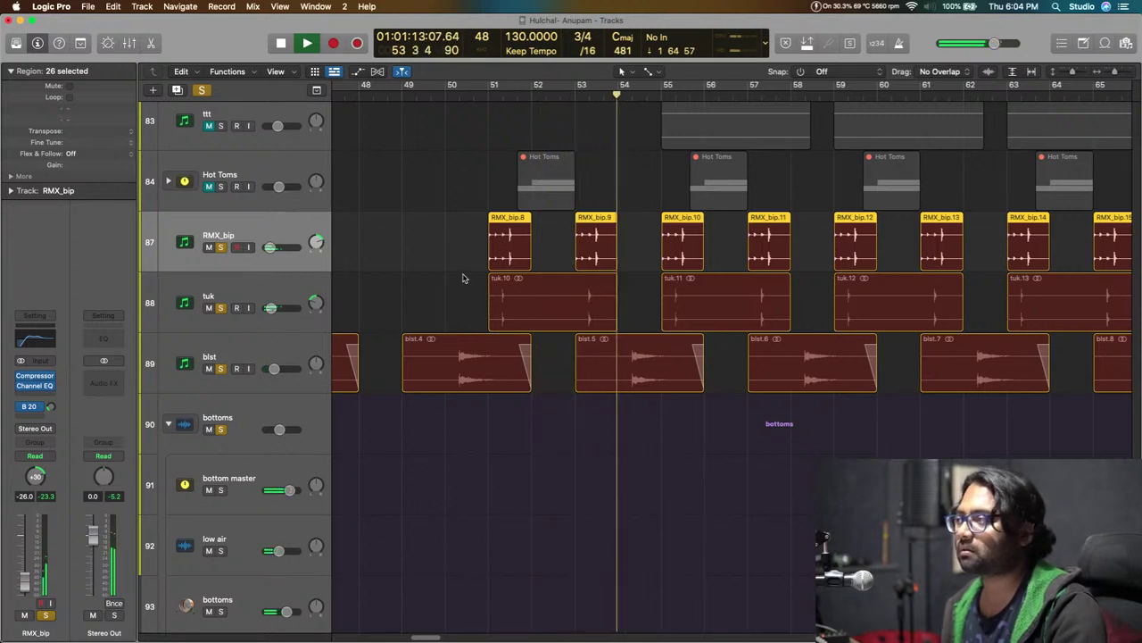
Stop the playback, expand the Hot Toms stack 84 and add it to the solo group.
key(super+Left)
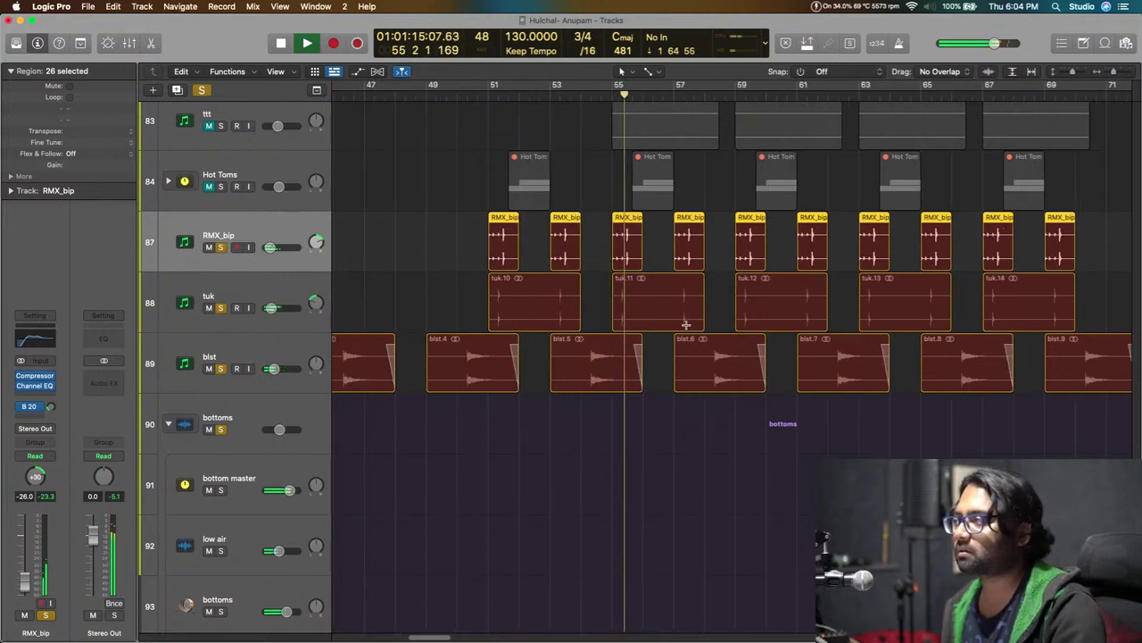
key(space)
click(184, 181)
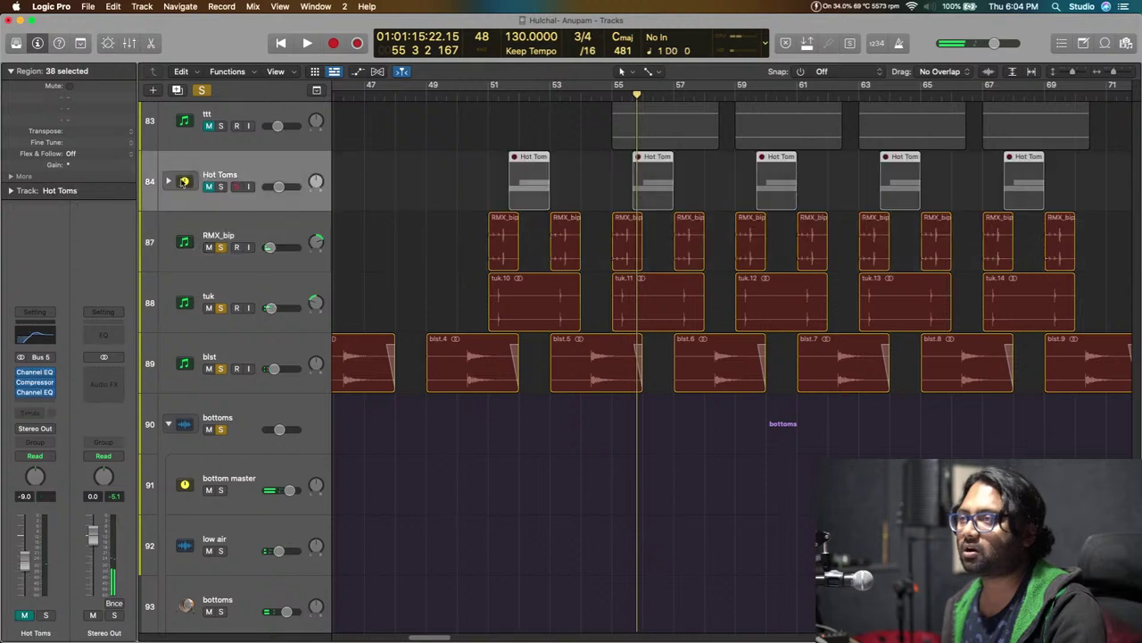
click(168, 181)
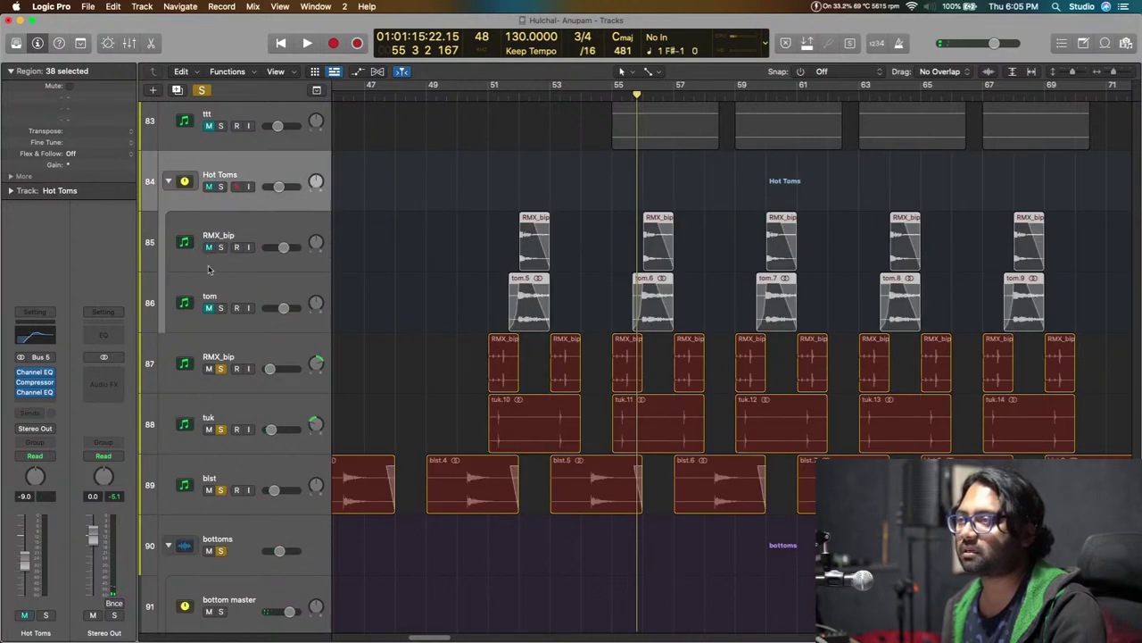
click(221, 186)
click(210, 309)
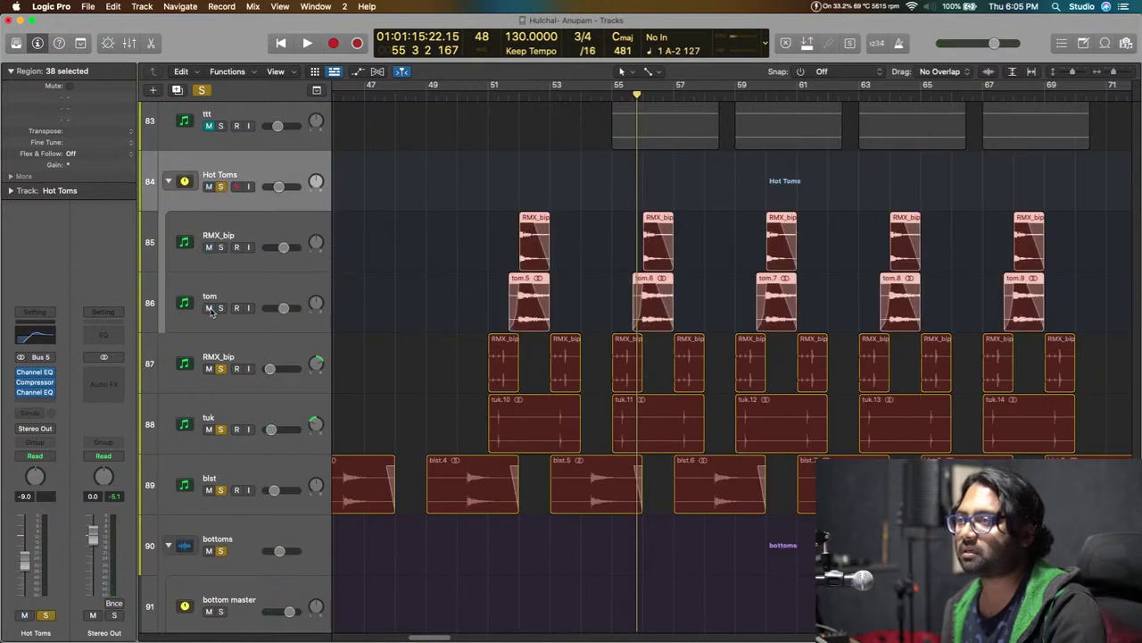
Play the combined percussion with the Hot Toms from bar 51 to about bar 55.
click(486, 99)
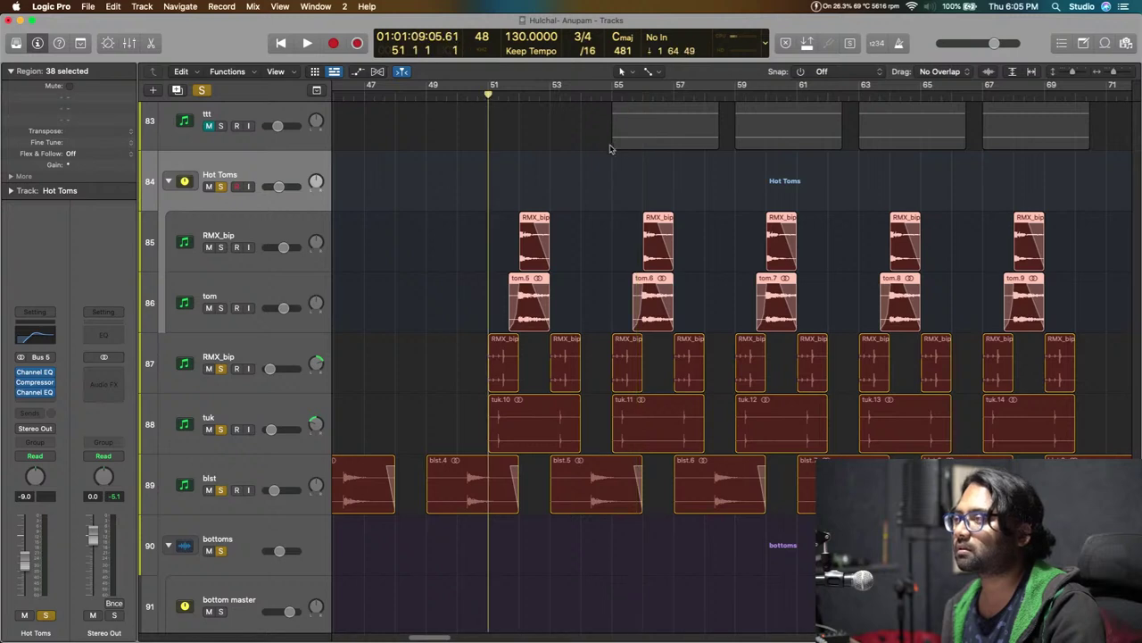
key(space)
scroll(566, 173, up, 3)
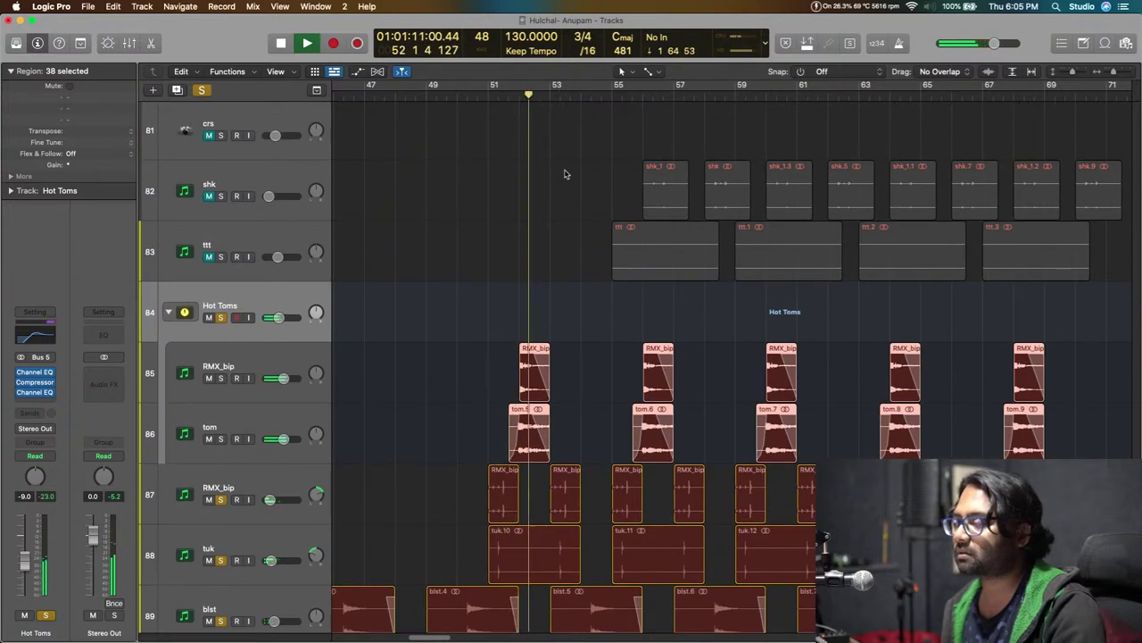
key(super+Left)
key(super+Up)
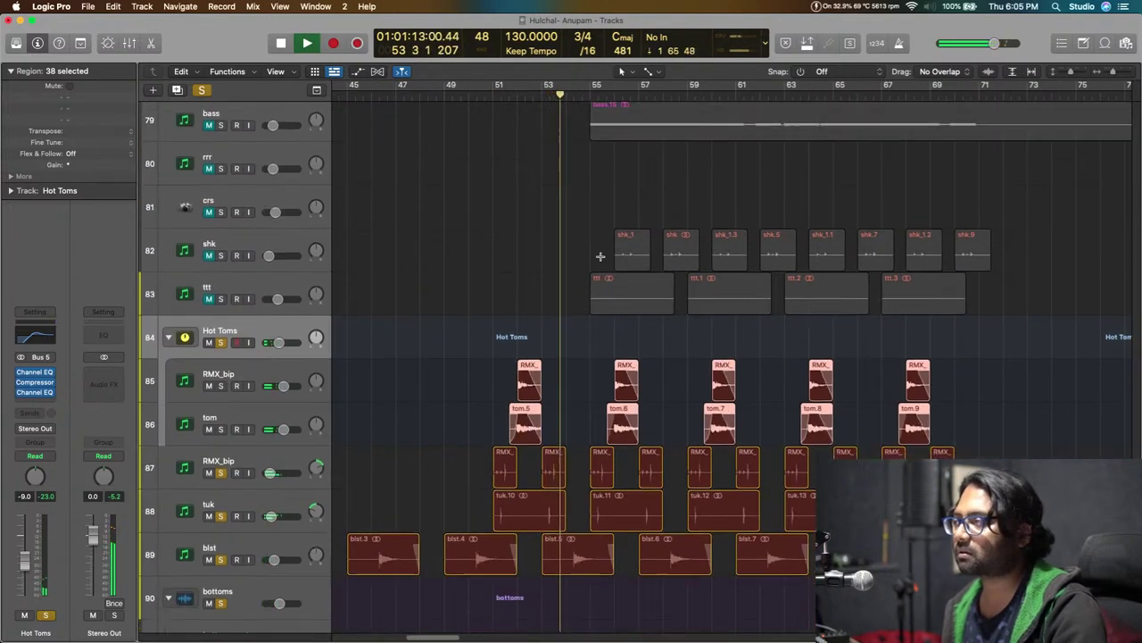
scroll(601, 257, down, 2)
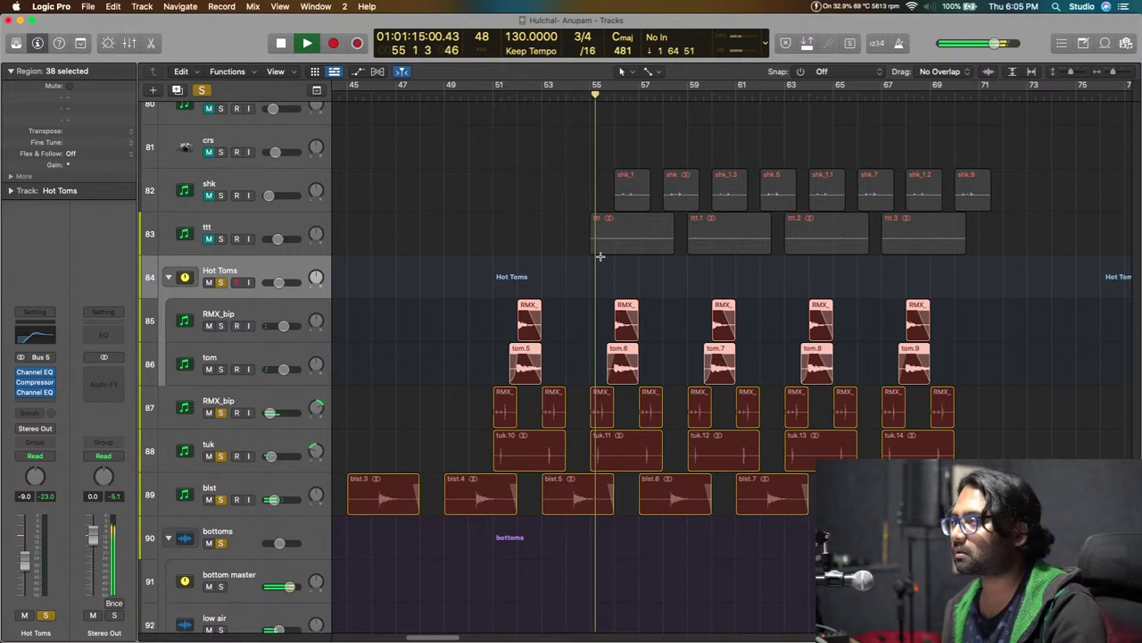
key(space)
Add the ttt track 83 to the solo group and play the combined percussion from bar 55.
click(216, 239)
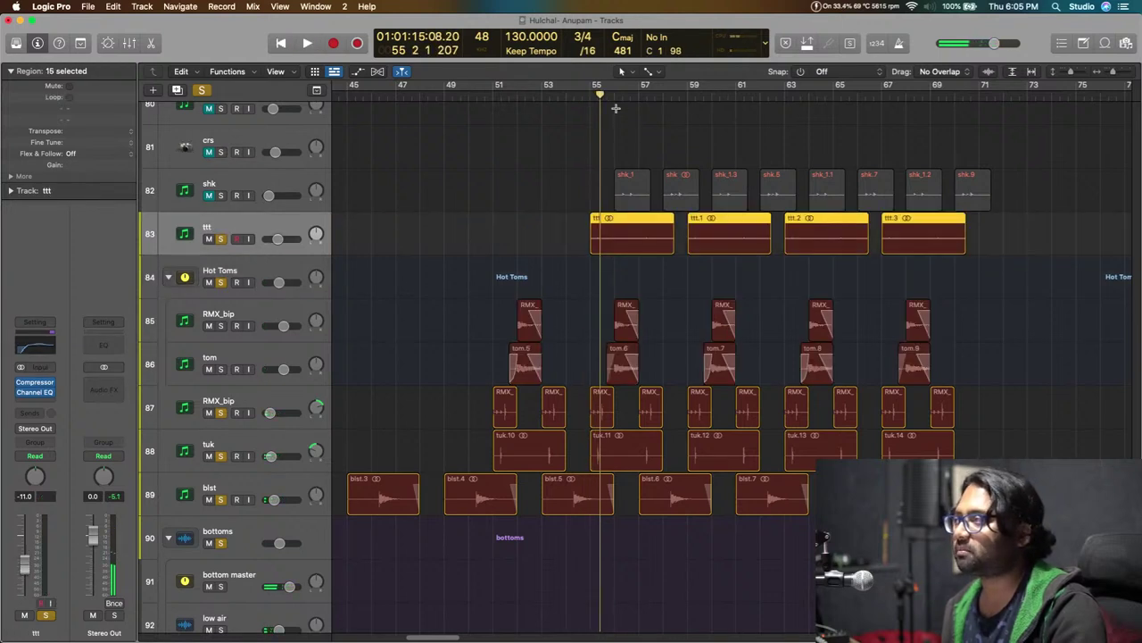
click(590, 96)
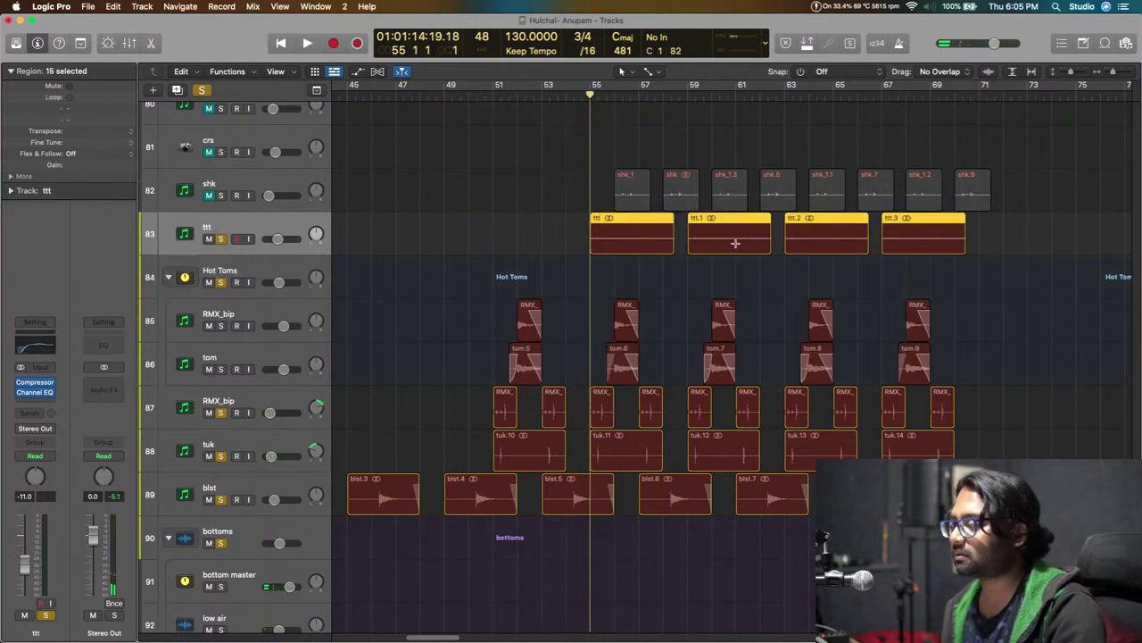
key(space)
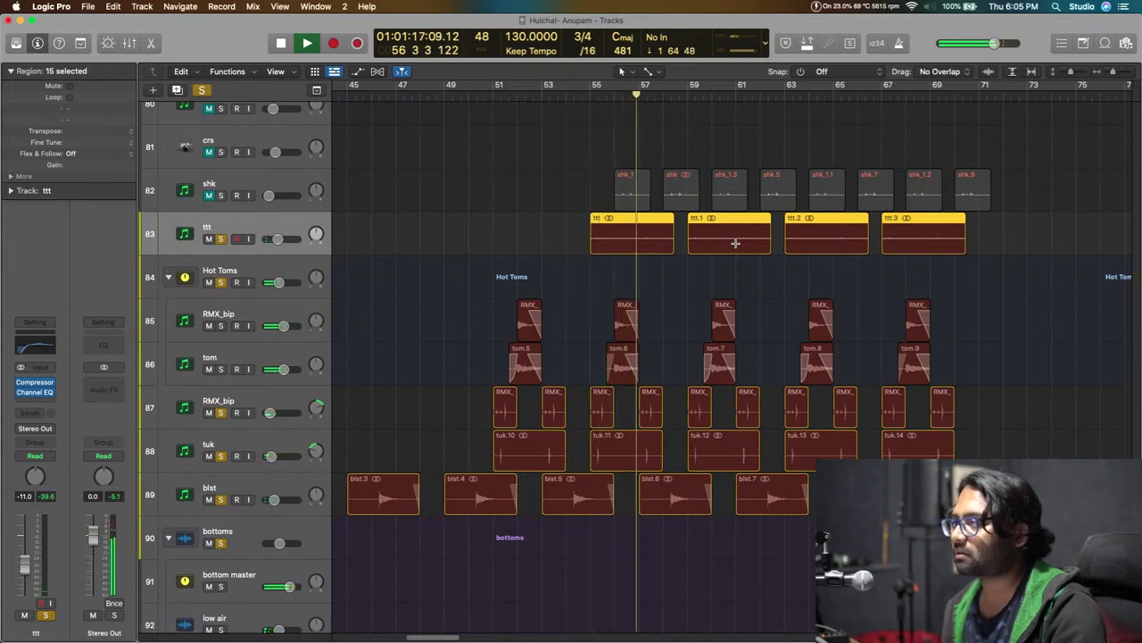
key(space)
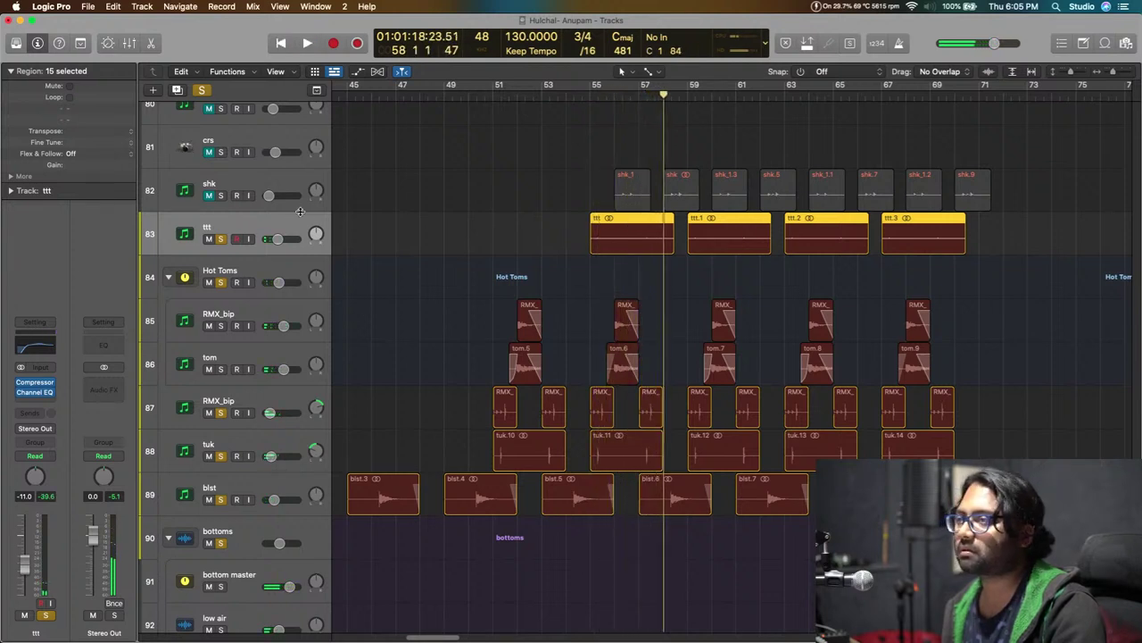
Add the shk track 82 to the solo group and play the combined percussion from about bar 55.
click(312, 206)
click(606, 97)
scroll(717, 246, up, 3)
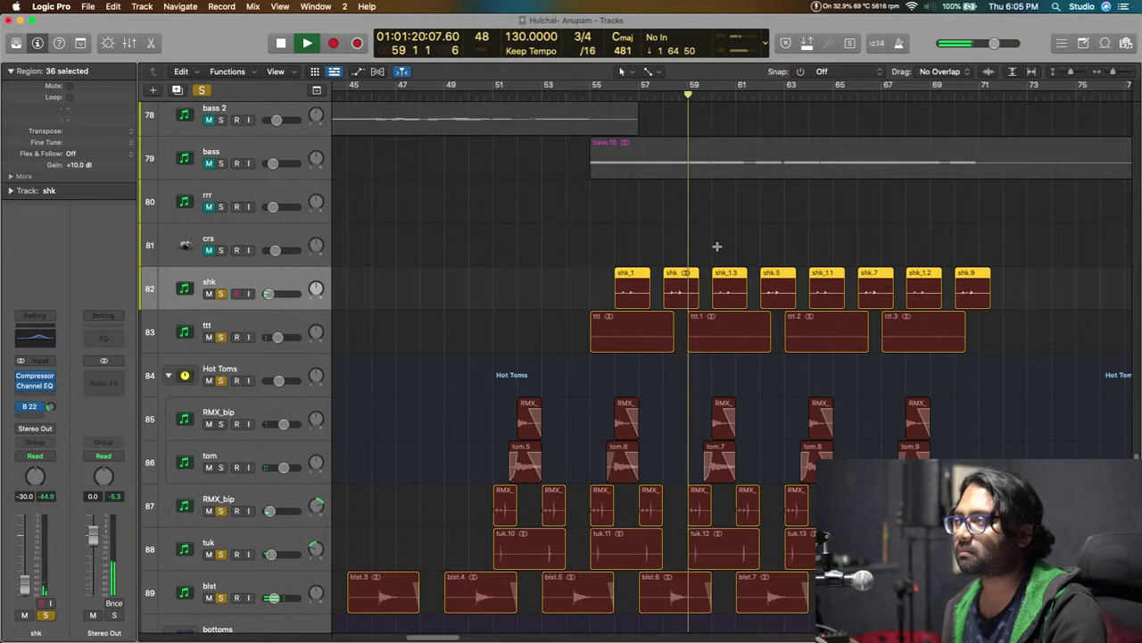
key(space)
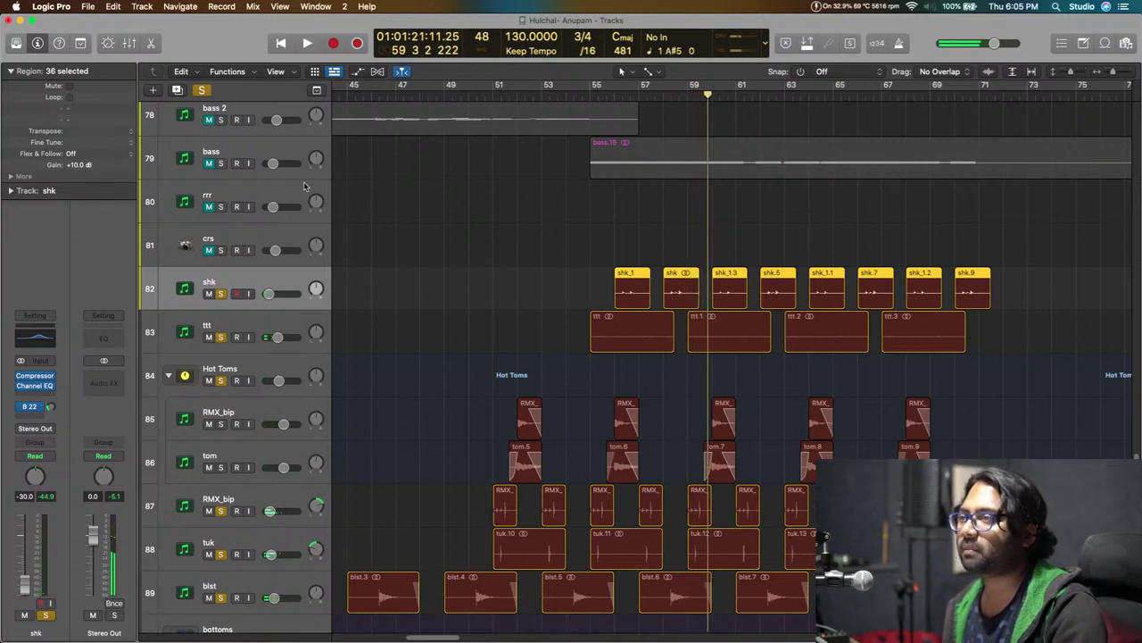
Add the bass track 79 to the solo group and play it with the percussion from bar 55.
click(222, 163)
click(588, 101)
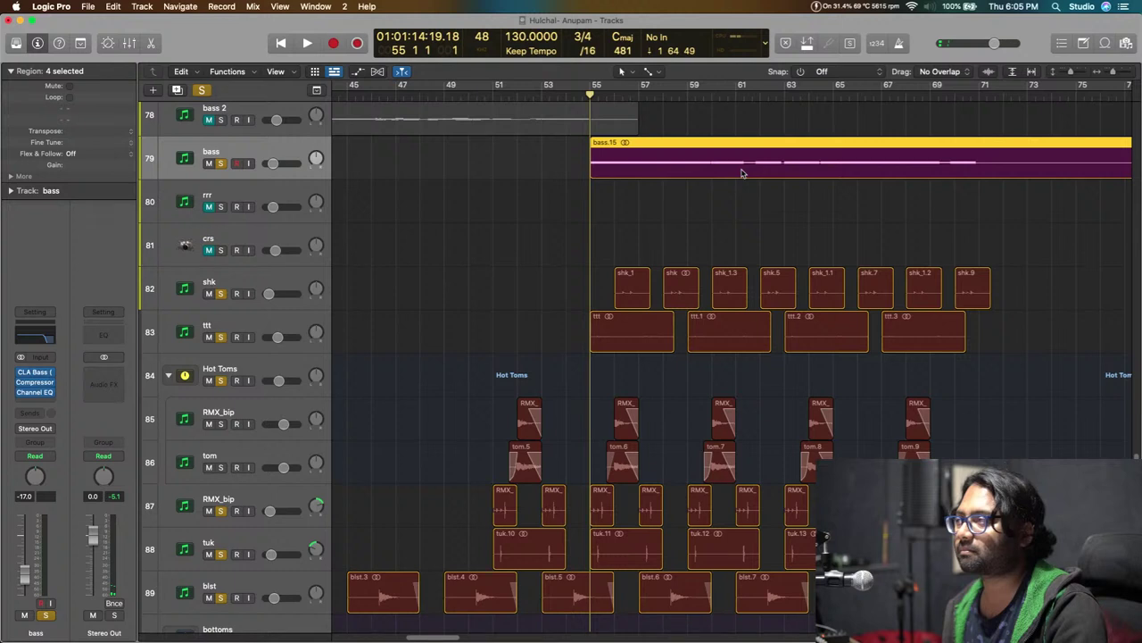
key(space)
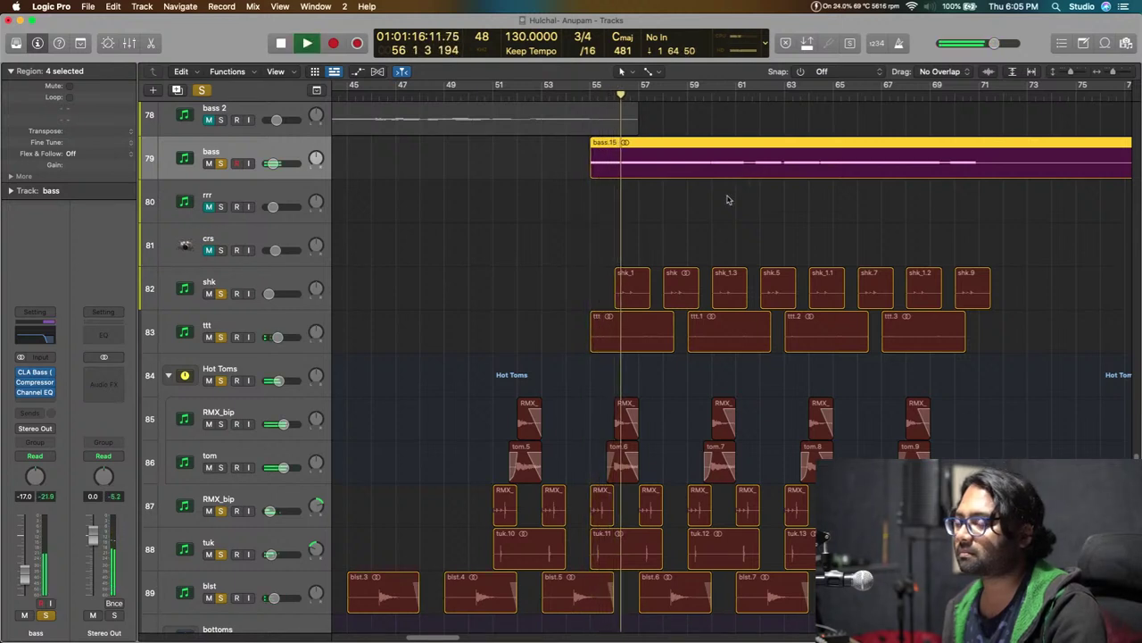
key(super+Down)
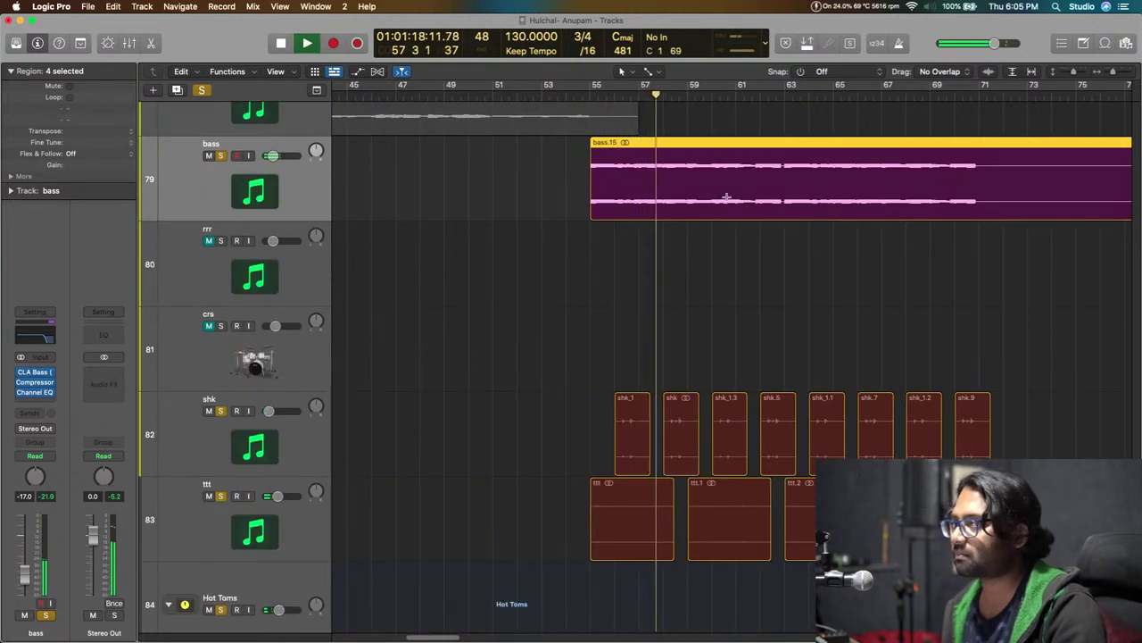
key(space)
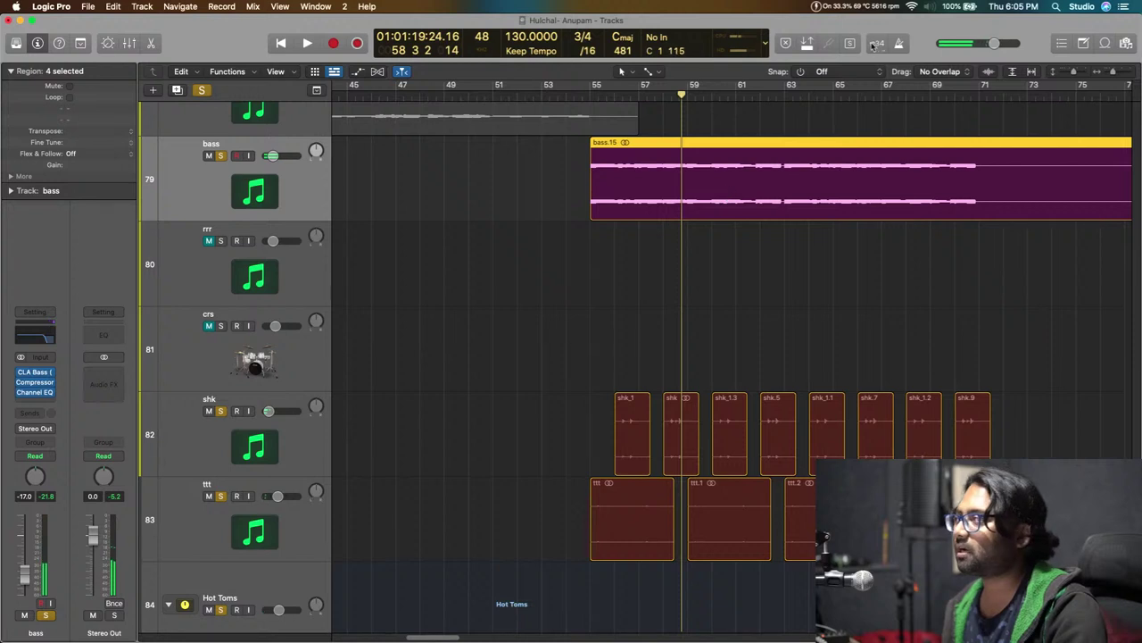
Isolate the selected bass region with Solo mode and play it alone from bar 55.
click(849, 44)
click(592, 99)
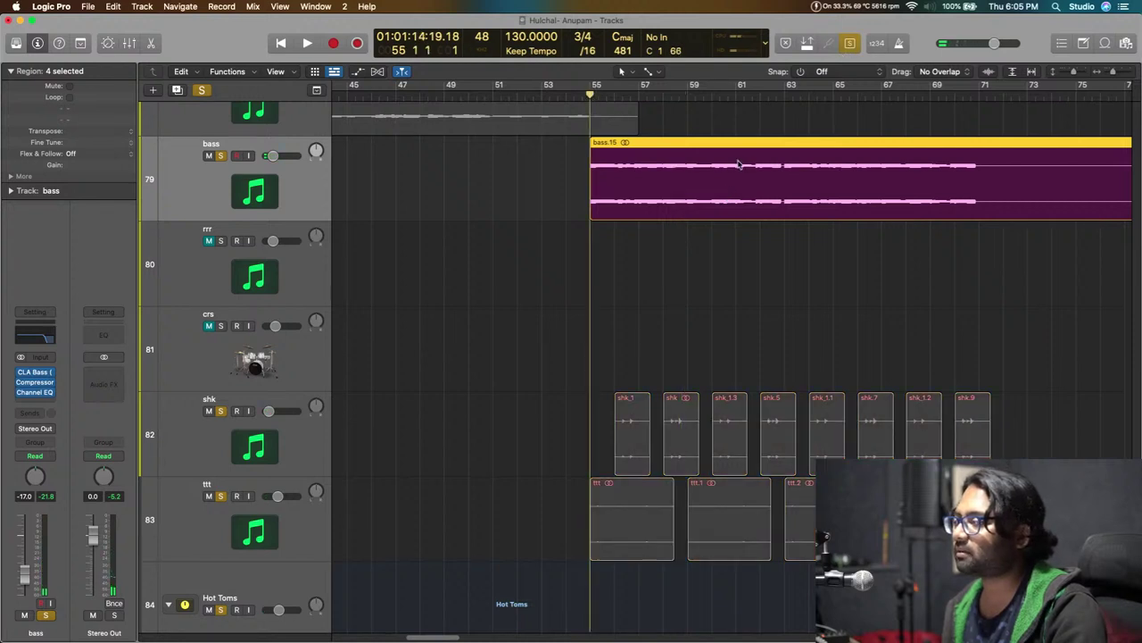
key(space)
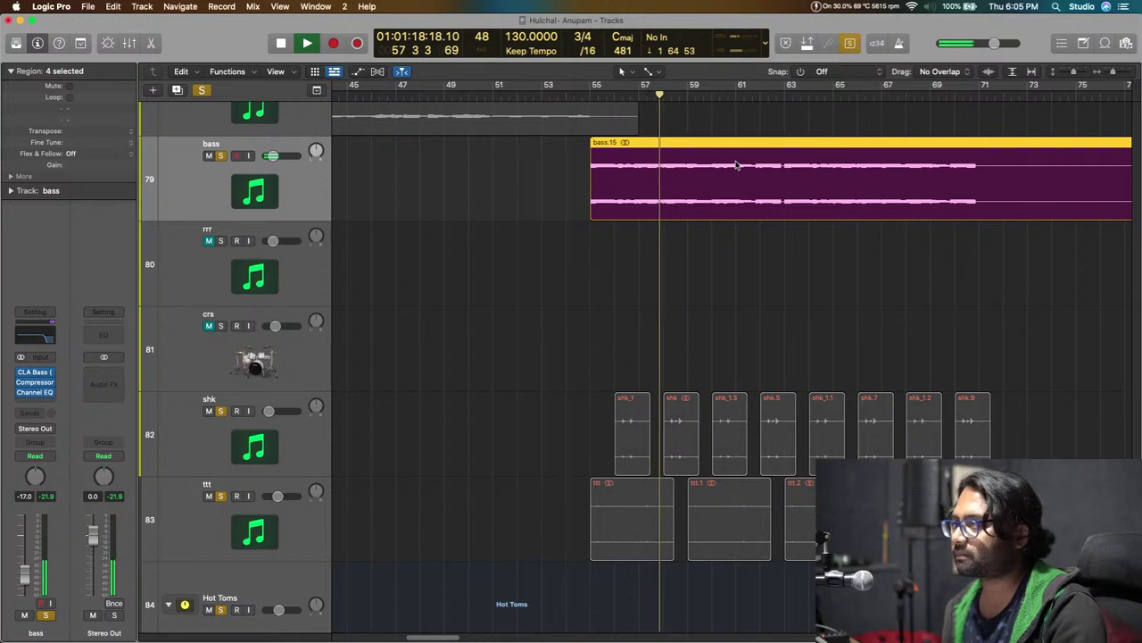
key(space)
Add the ep track 76 to the solo group and play its regions in isolation from bar 55.
scroll(736, 165, up, 8)
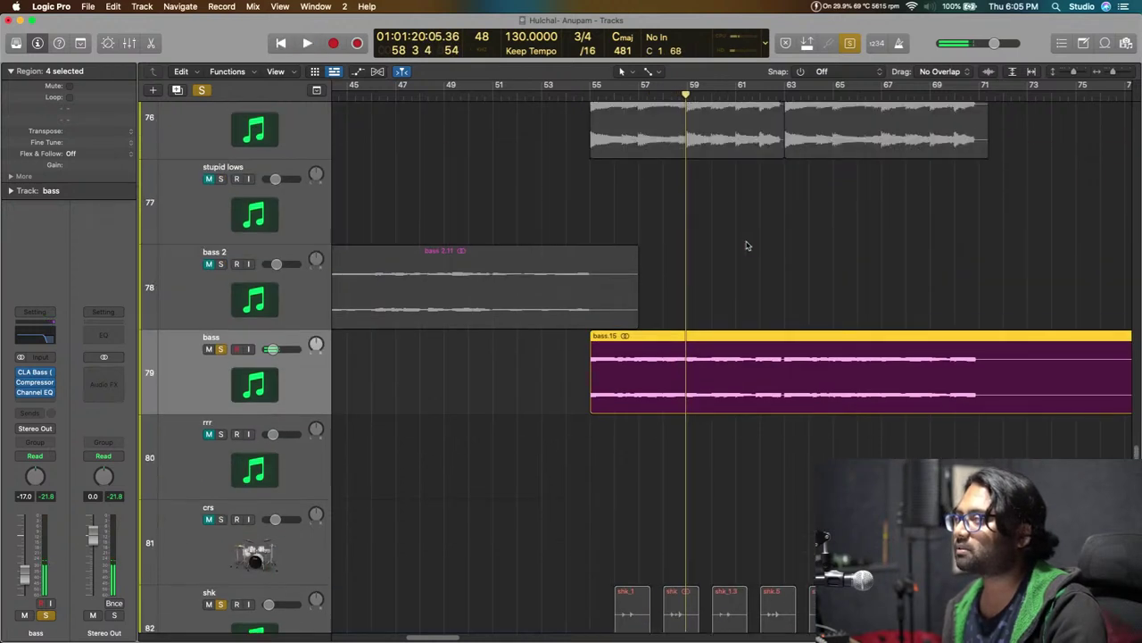
click(590, 97)
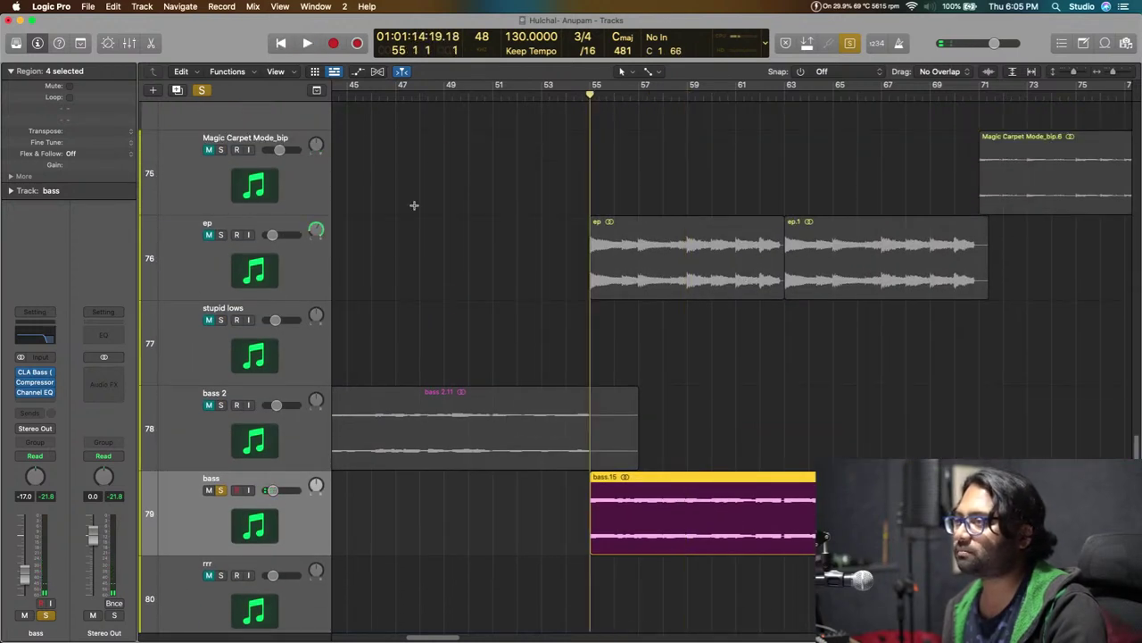
click(283, 280)
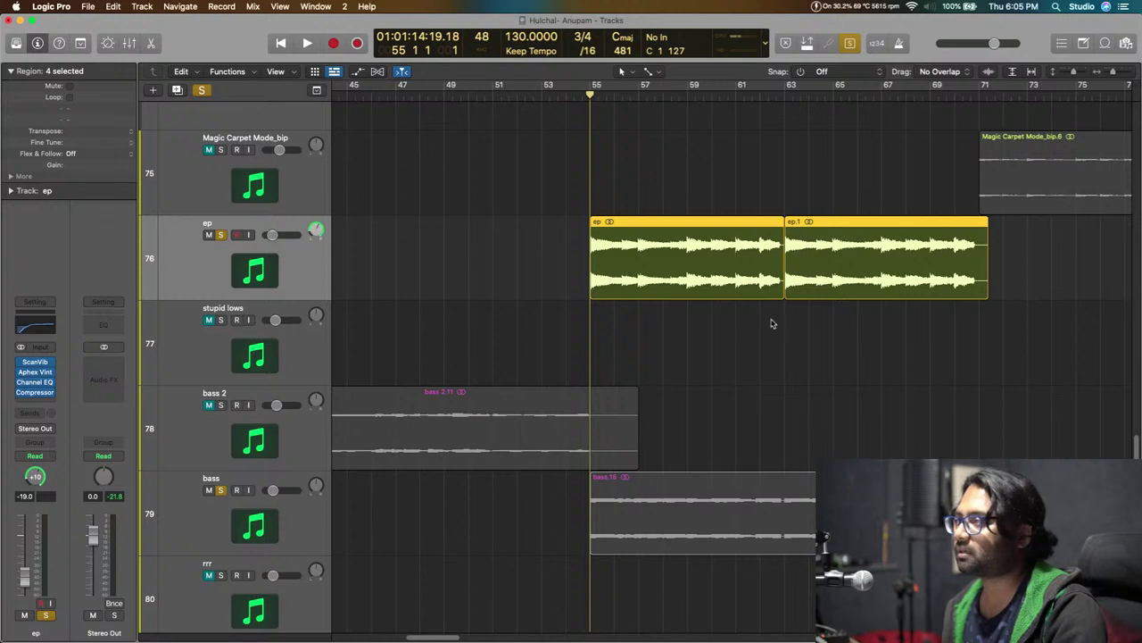
key(space)
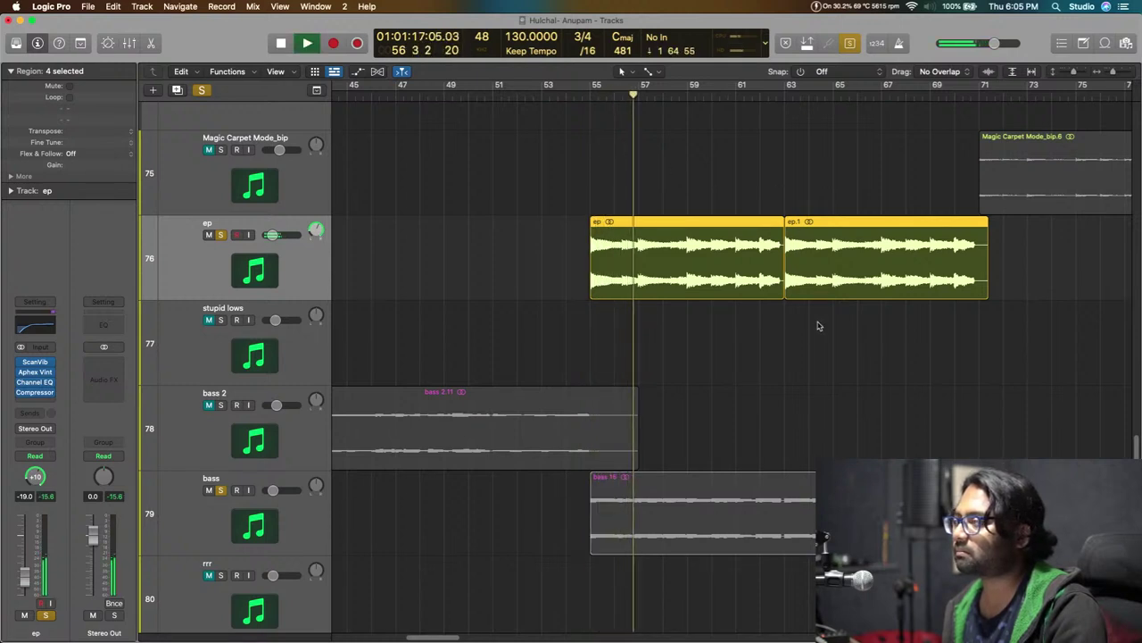
key(space)
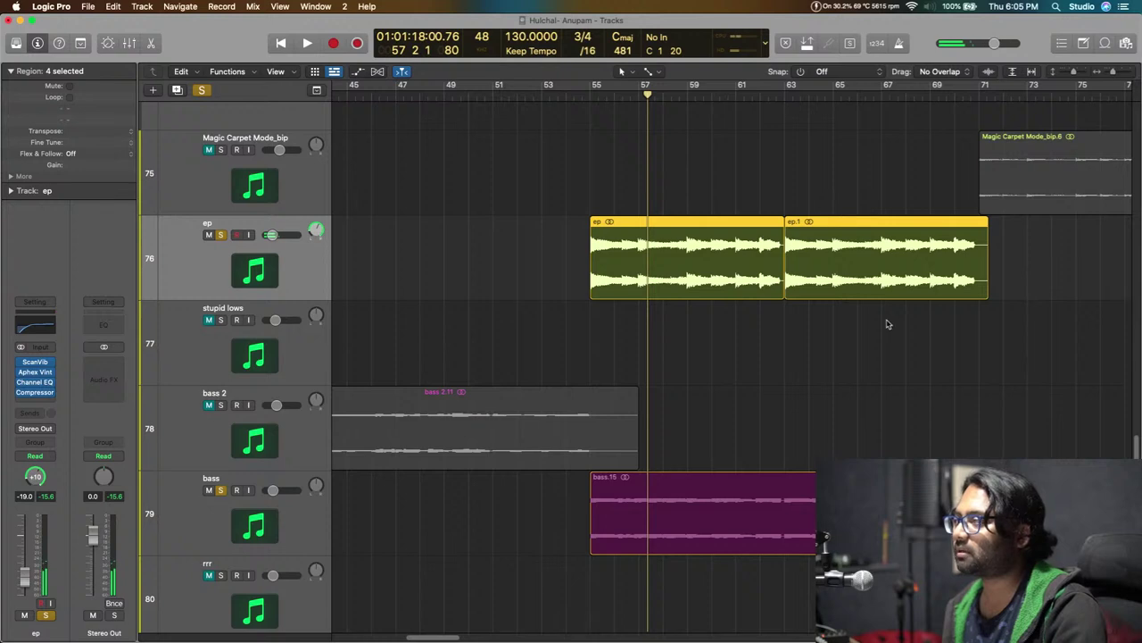
Play the ep together with the bass and percussion from about bar 55 to bar 59.
key(space)
key(super+Up)
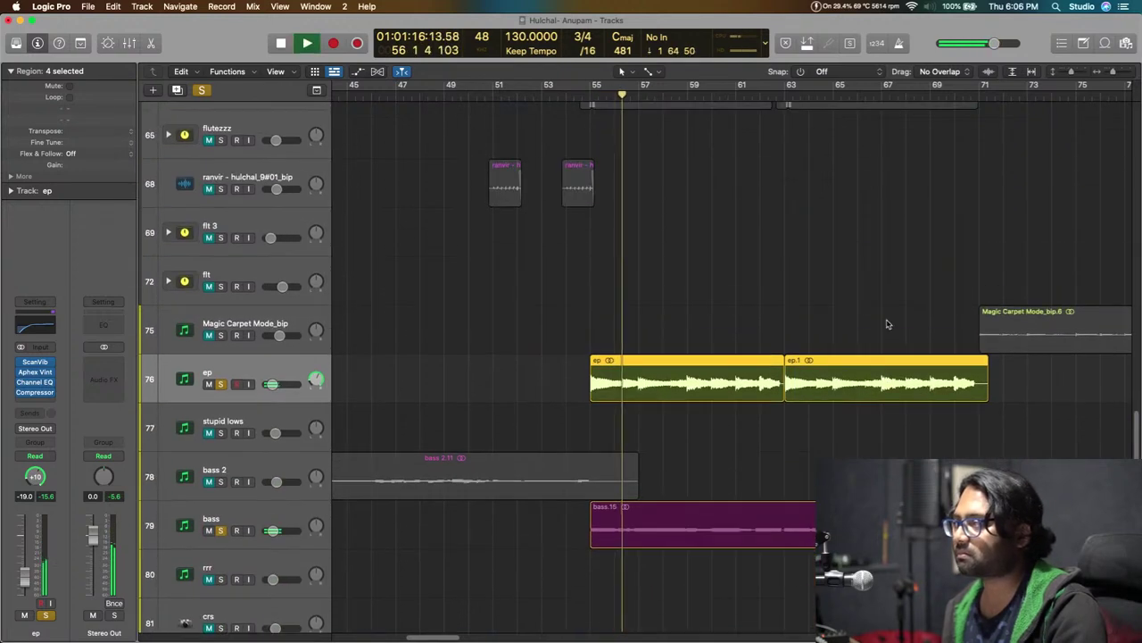
scroll(887, 324, up, 5)
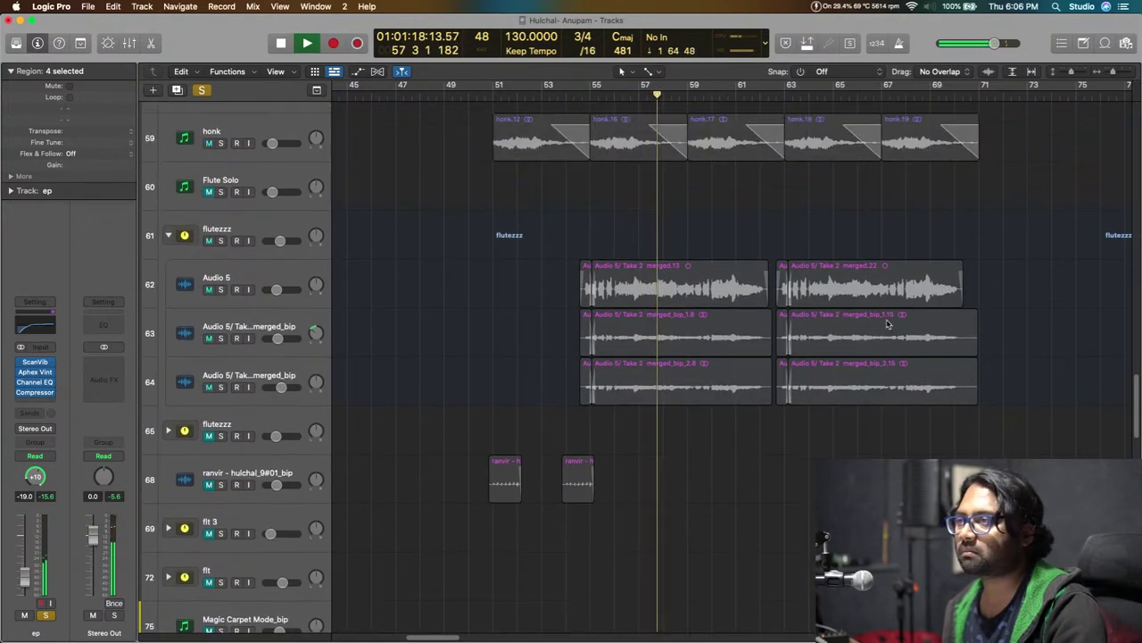
scroll(889, 324, up, 3)
scroll(283, 356, up, 5)
key(space)
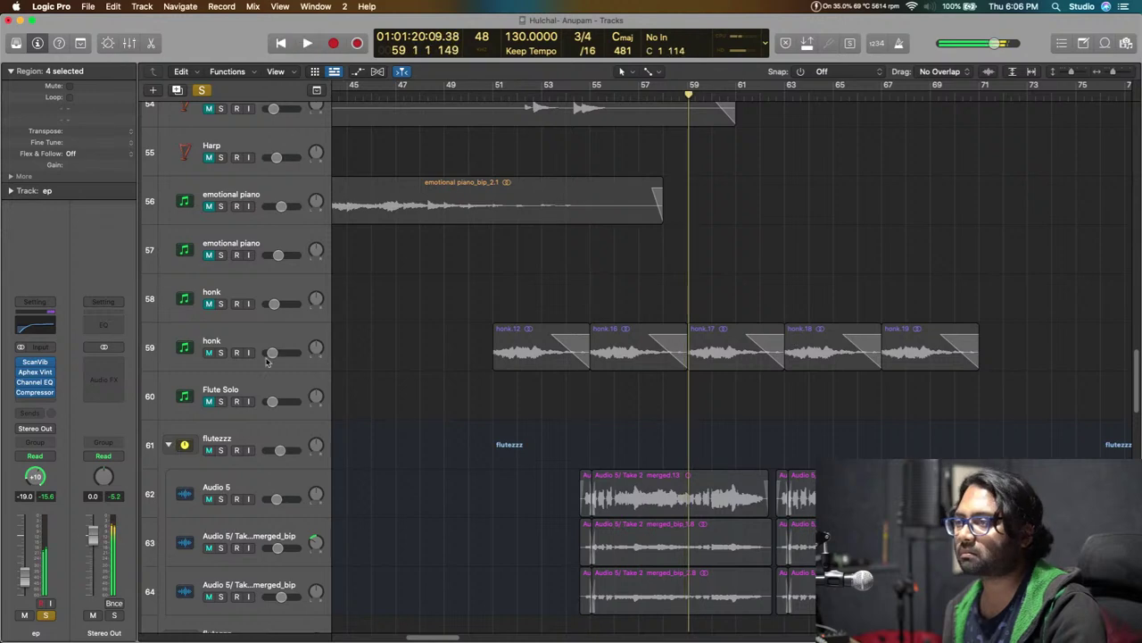
Add the honk track 59 to the solo group and play it with the other soloed tracks from about bar 55.
click(223, 356)
scroll(738, 414, up, 3)
key(space)
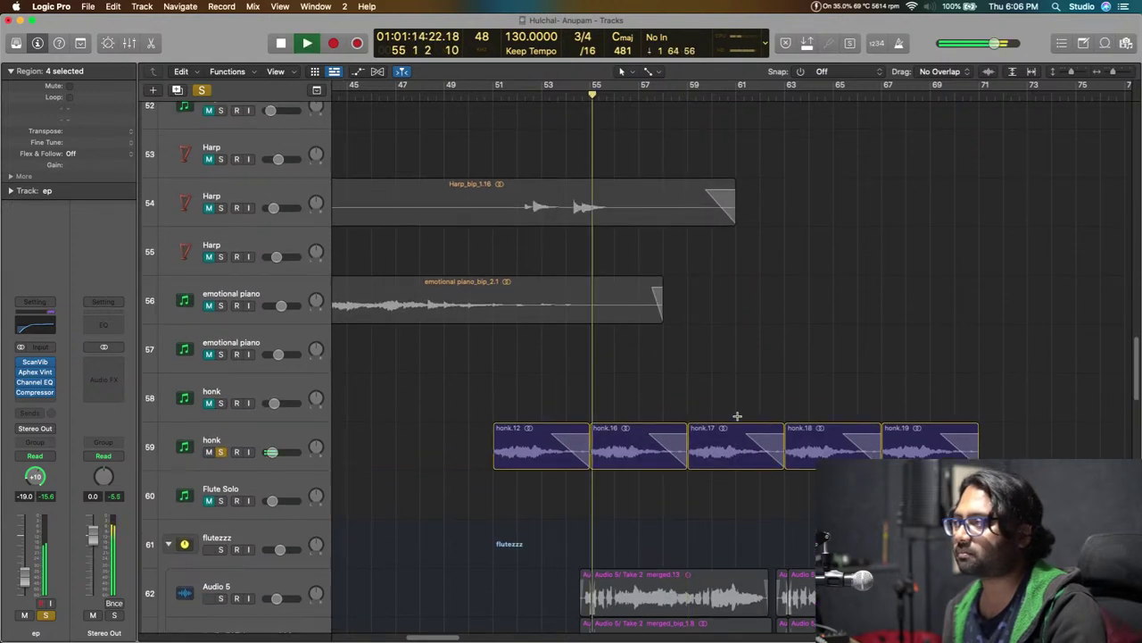
scroll(736, 415, up, 6)
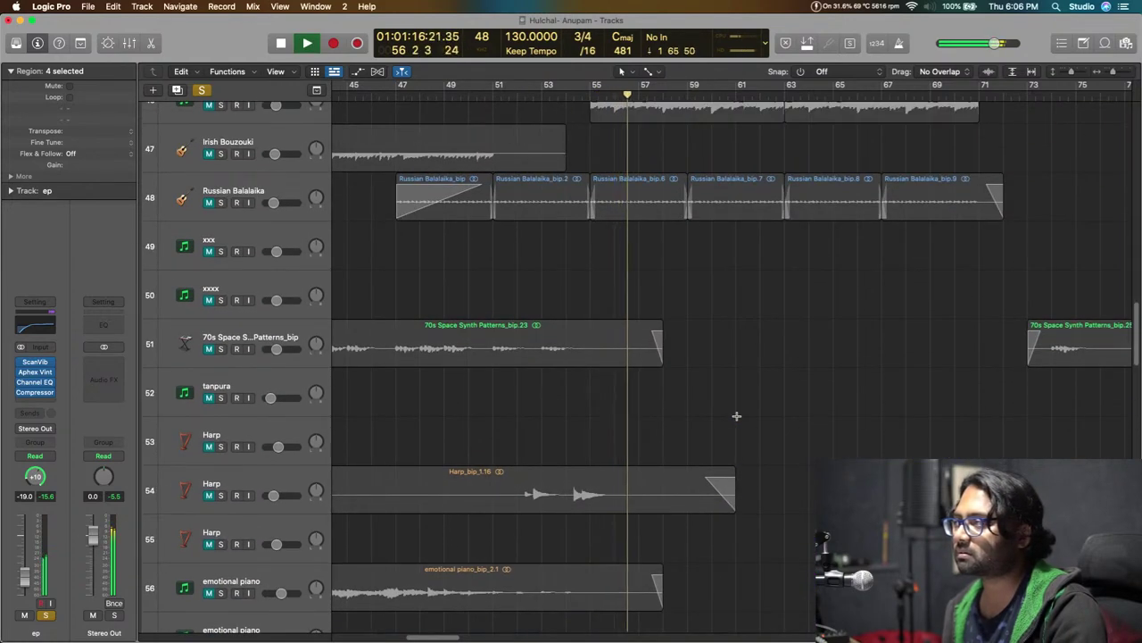
key(space)
Add the Russian Balalaika track 48 to the solo group and play the full group from about bar 55.
click(220, 256)
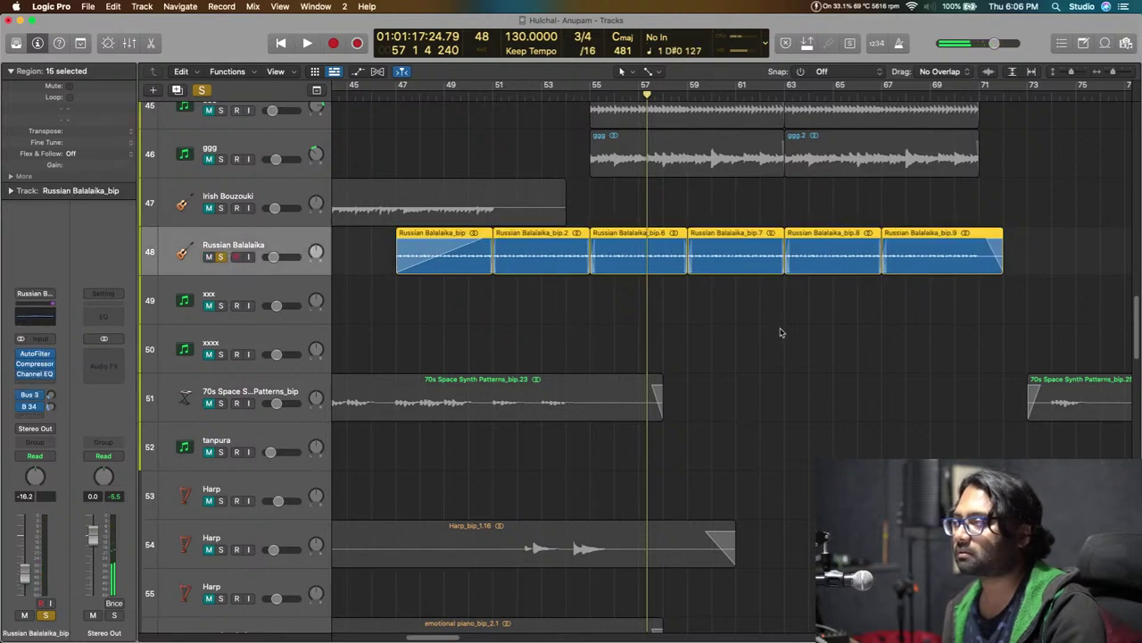
key(space)
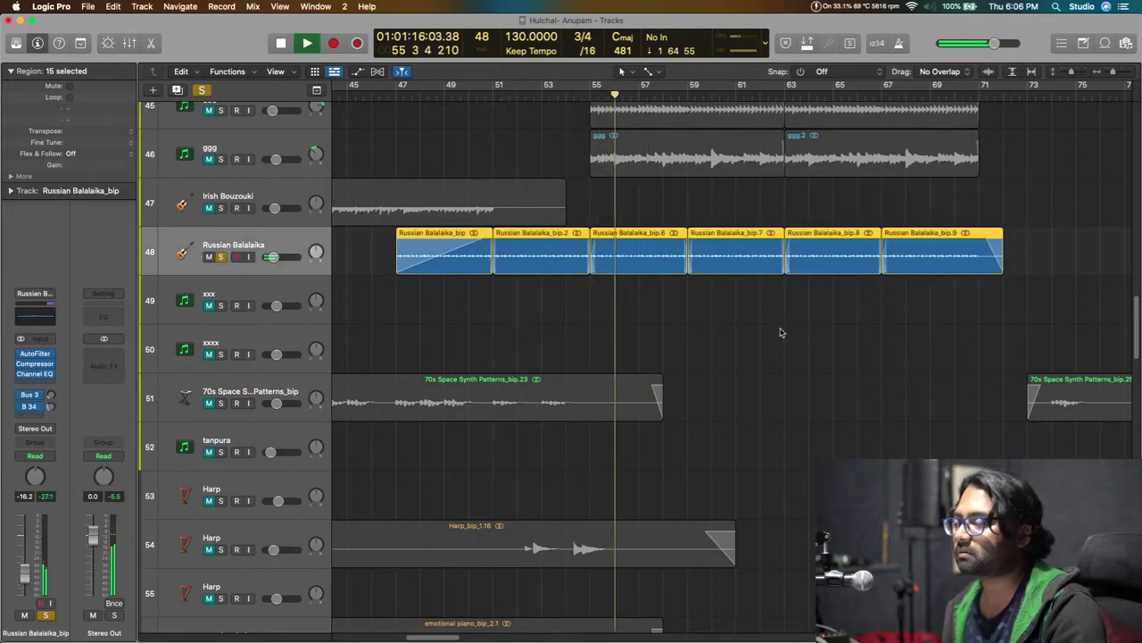
key(space)
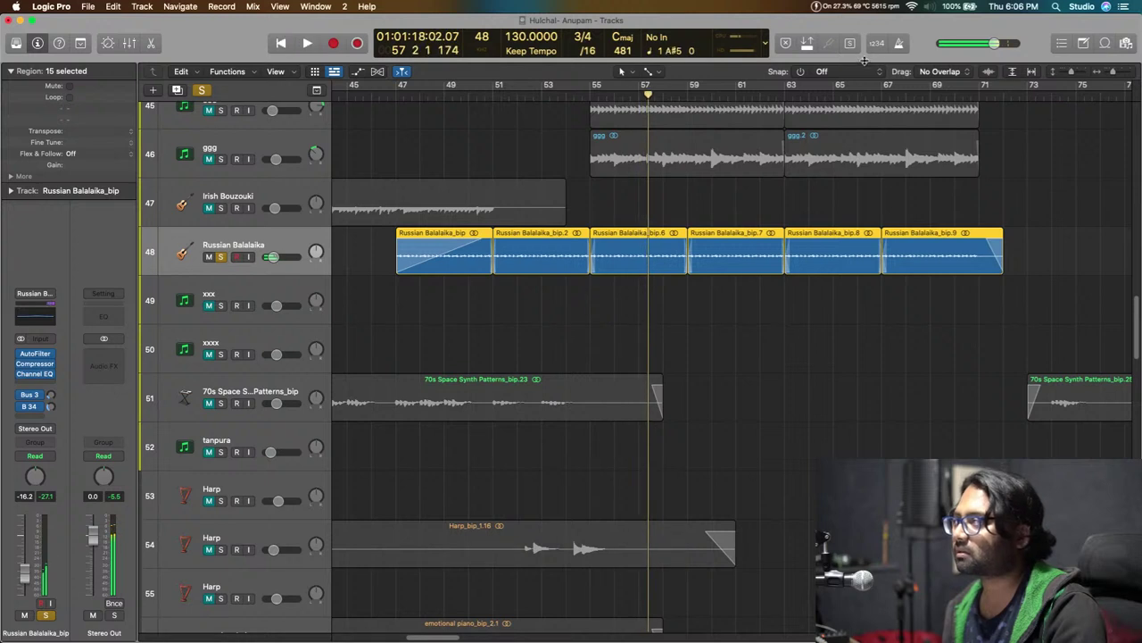
Play the selected Russian Balalaika regions alone in Solo mode until about bar 60.
key(space)
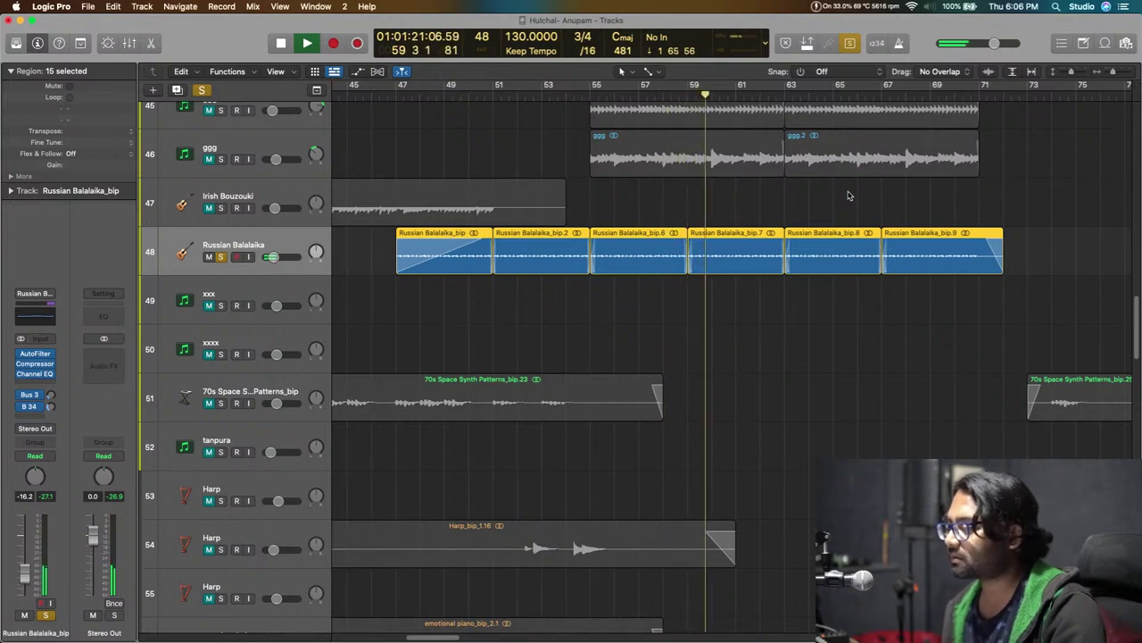
key(space)
scroll(607, 197, up, 4)
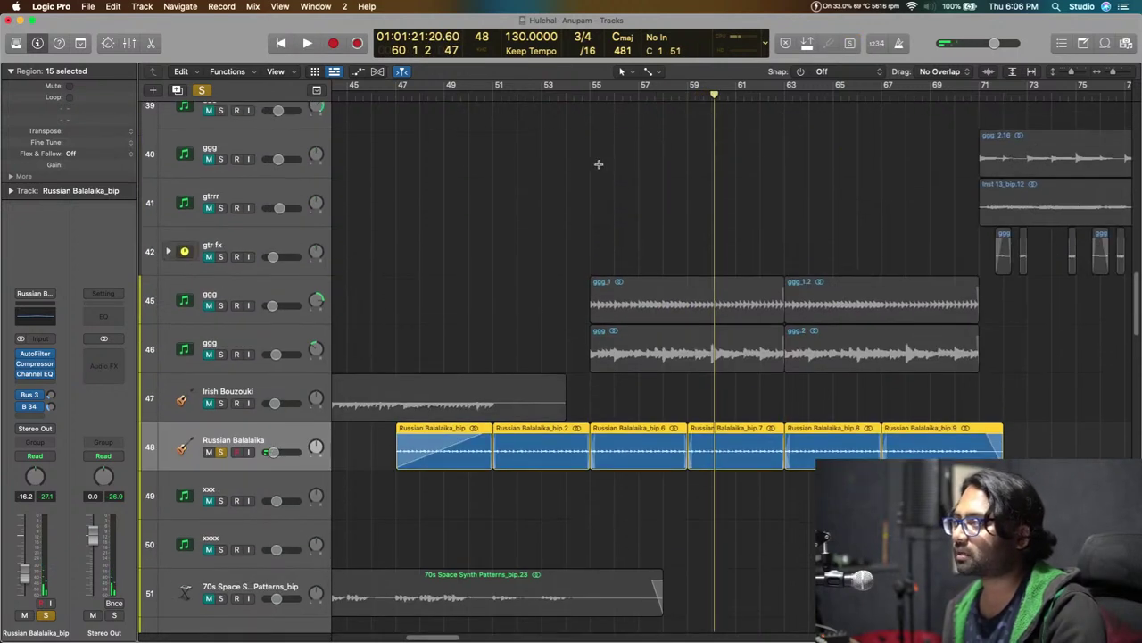
Add the ggg track 45 to the solo group, play the full group from bar 55, and select that track.
click(595, 98)
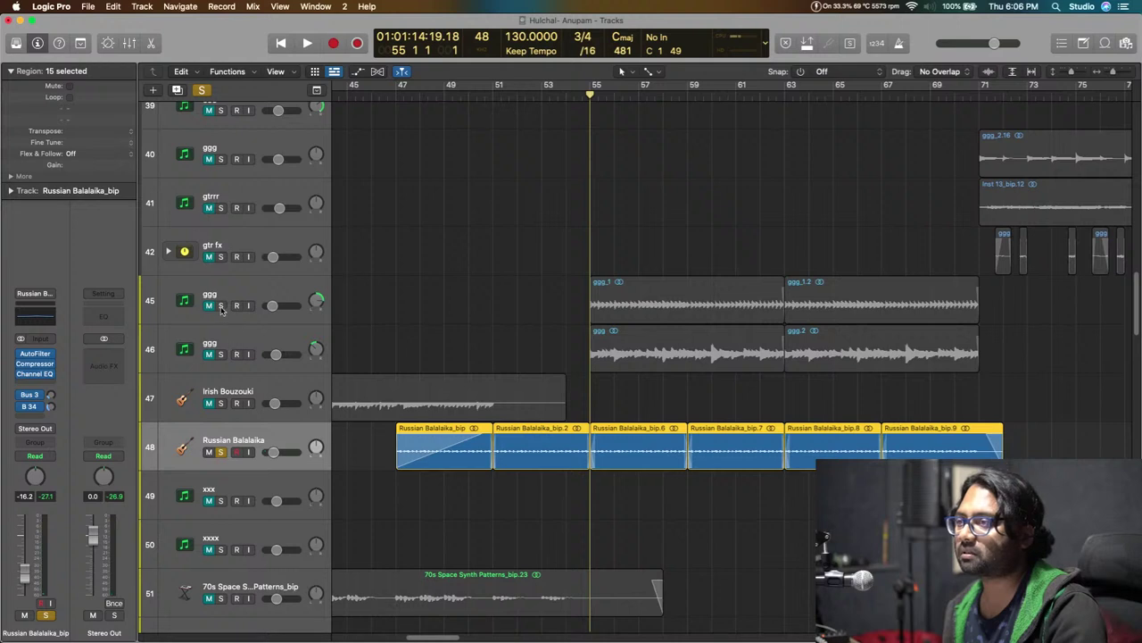
click(220, 306)
key(space)
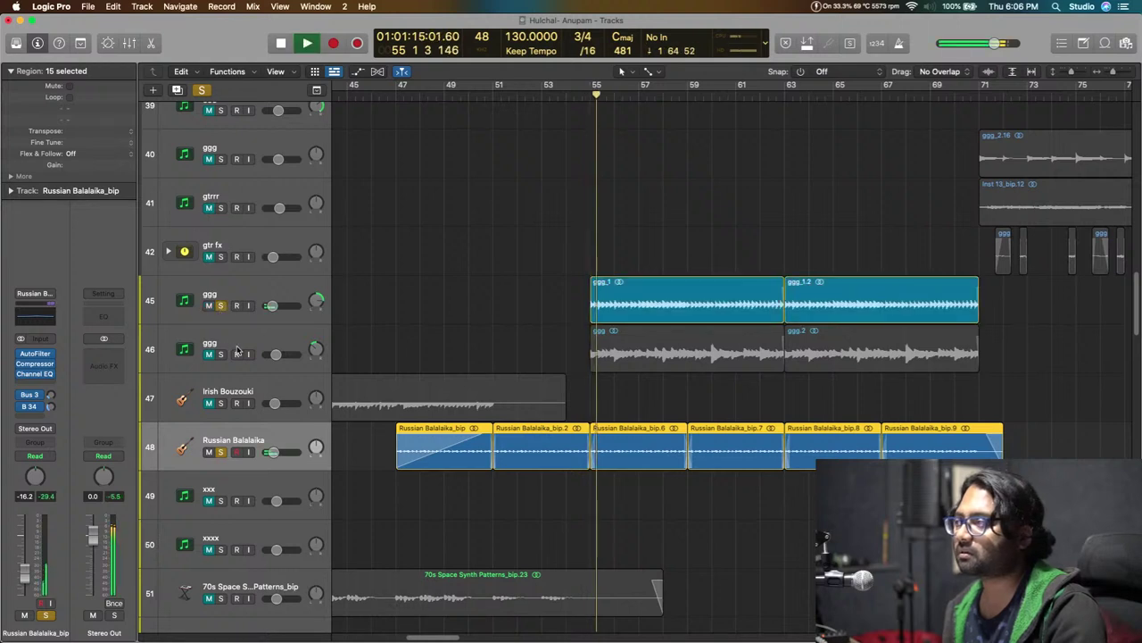
click(282, 290)
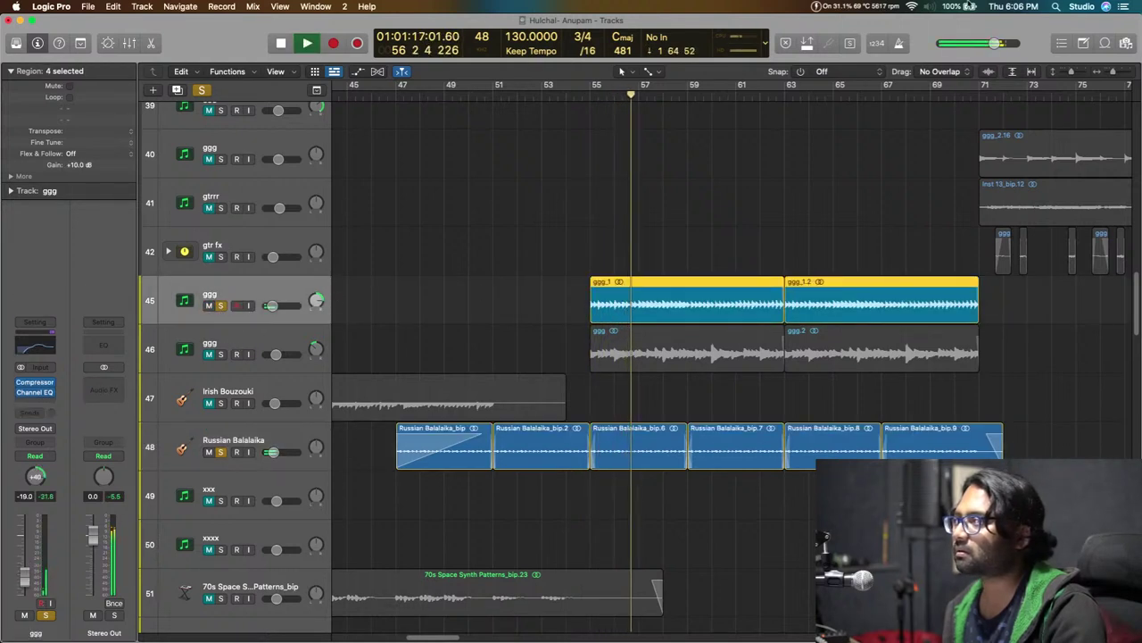
Play the selected ggg regions of track 45 alone in Solo mode until about bar 59.
key(space)
key(space)
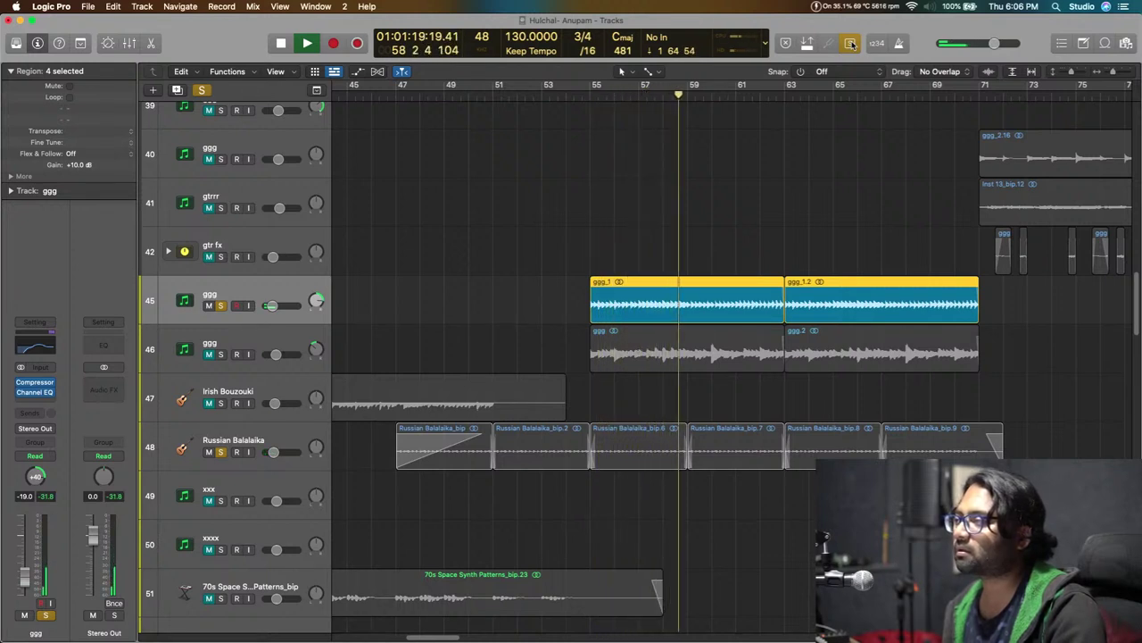
key(space)
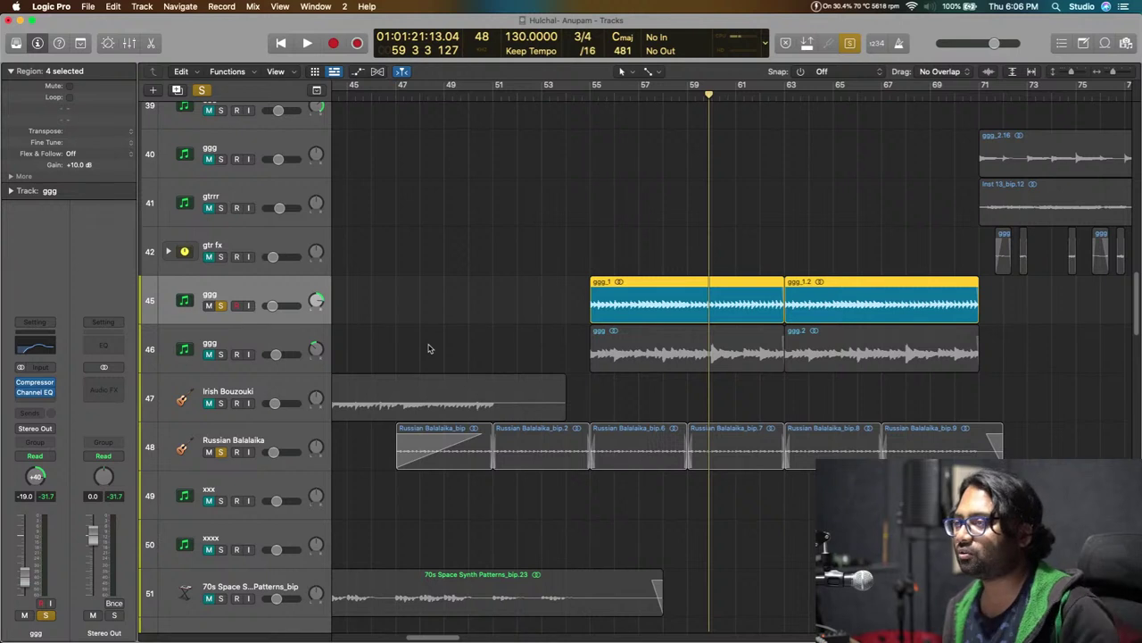
Solo the ggg track 46 and play its regions alone in Solo mode from bar 55 to about bar 56.
scroll(428, 348, down, 2)
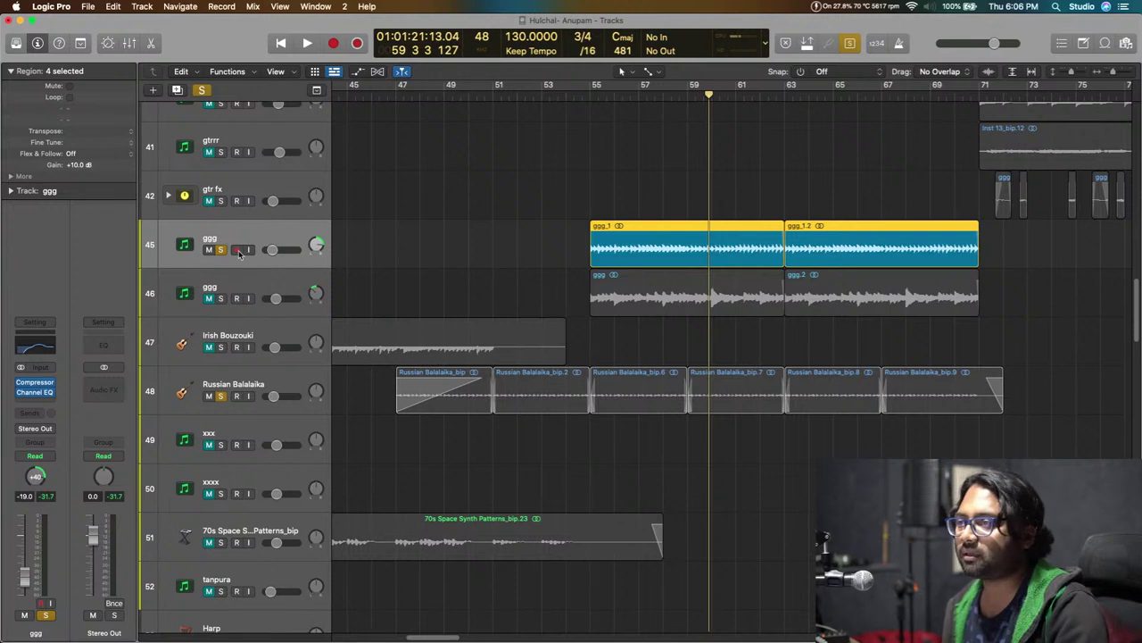
click(228, 285)
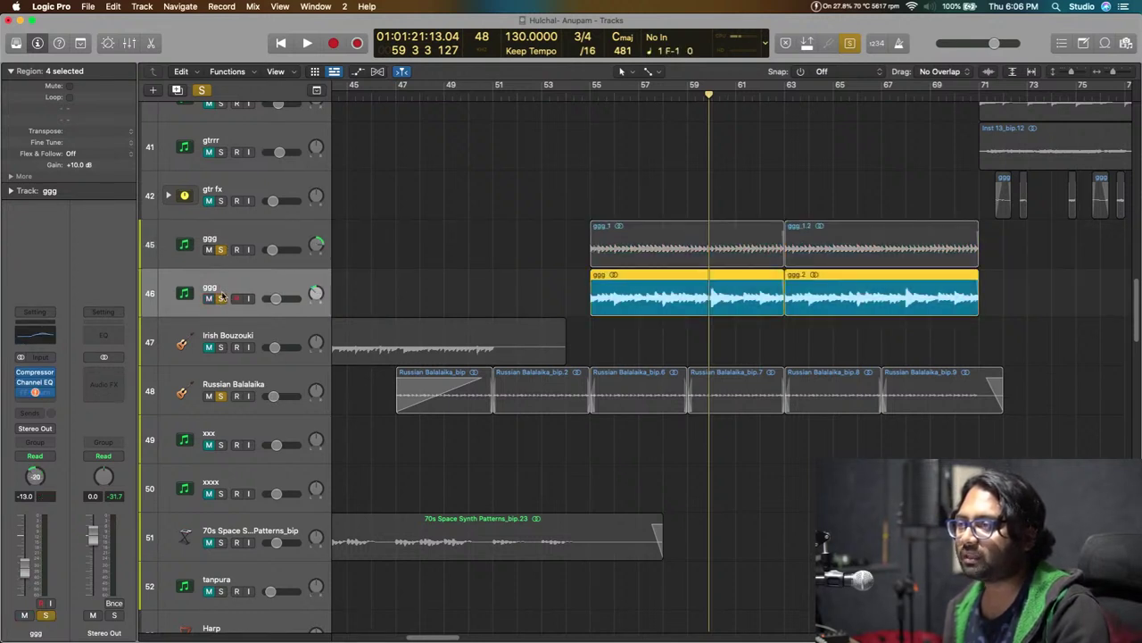
click(590, 98)
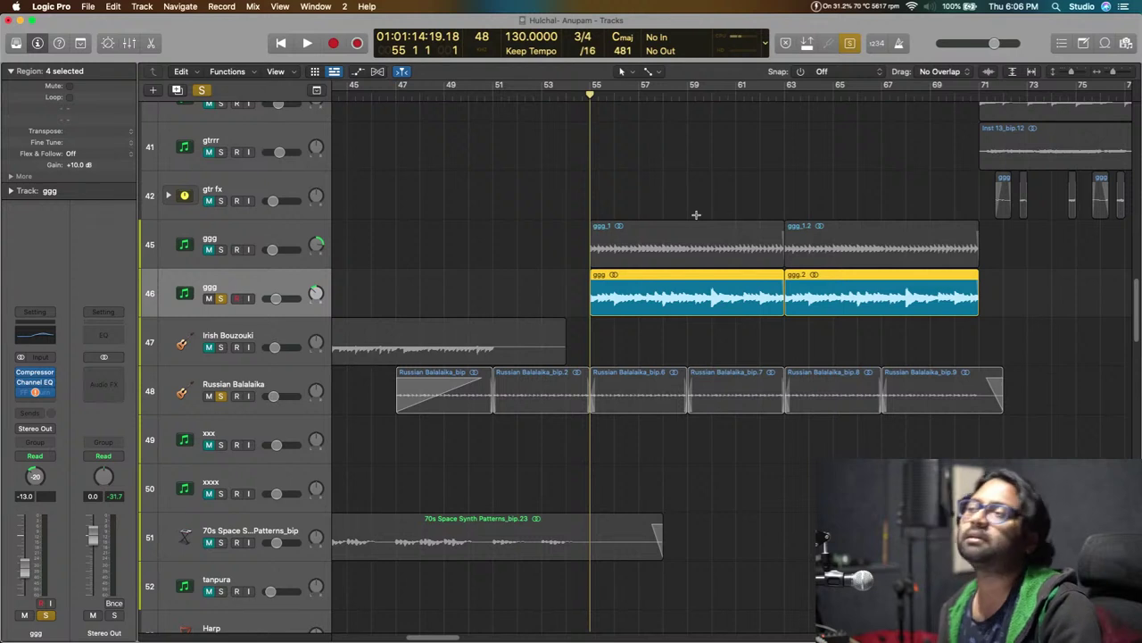
key(space)
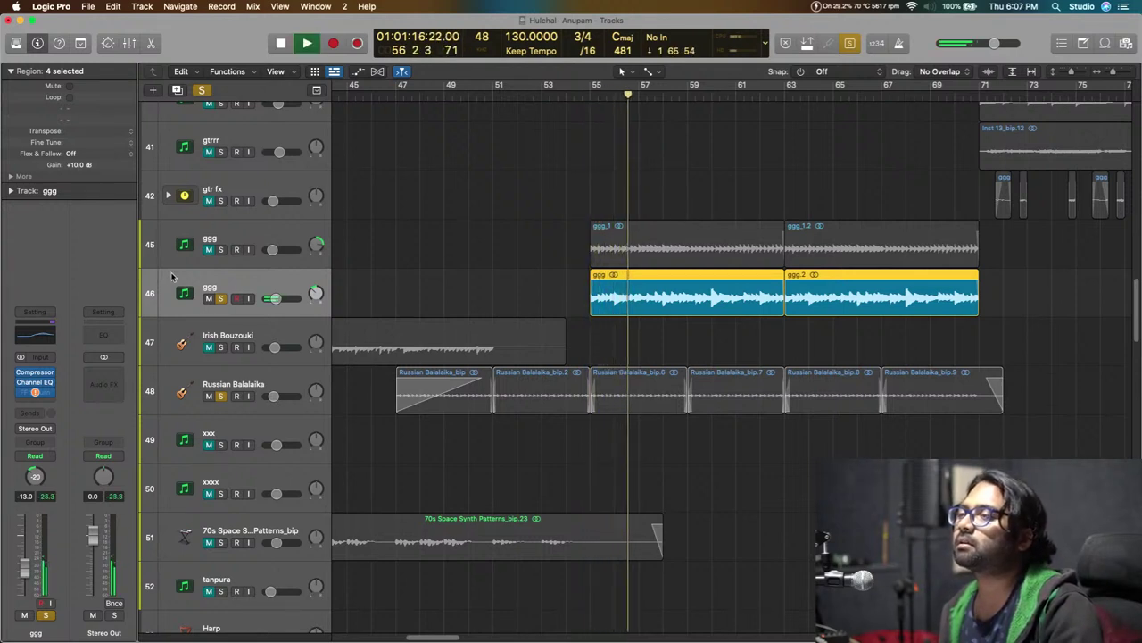
key(space)
Solo ggg track 45 alongside track 46, select the regions on both, and play them alone in Solo mode until about bar 60.
click(221, 249)
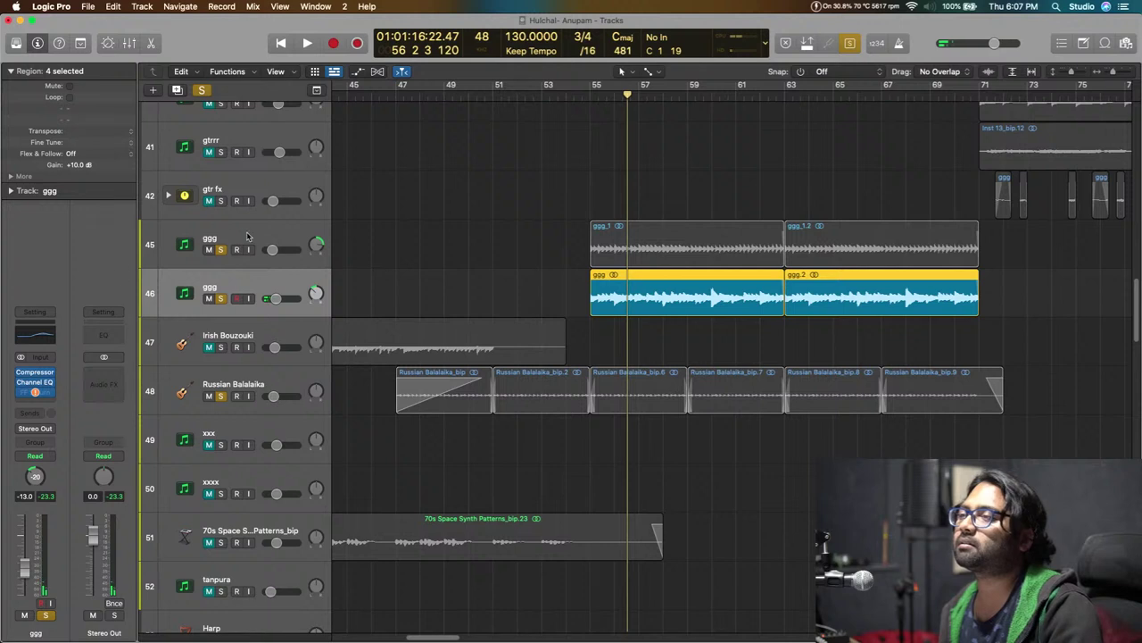
click(239, 241)
drag(562, 243, 992, 302)
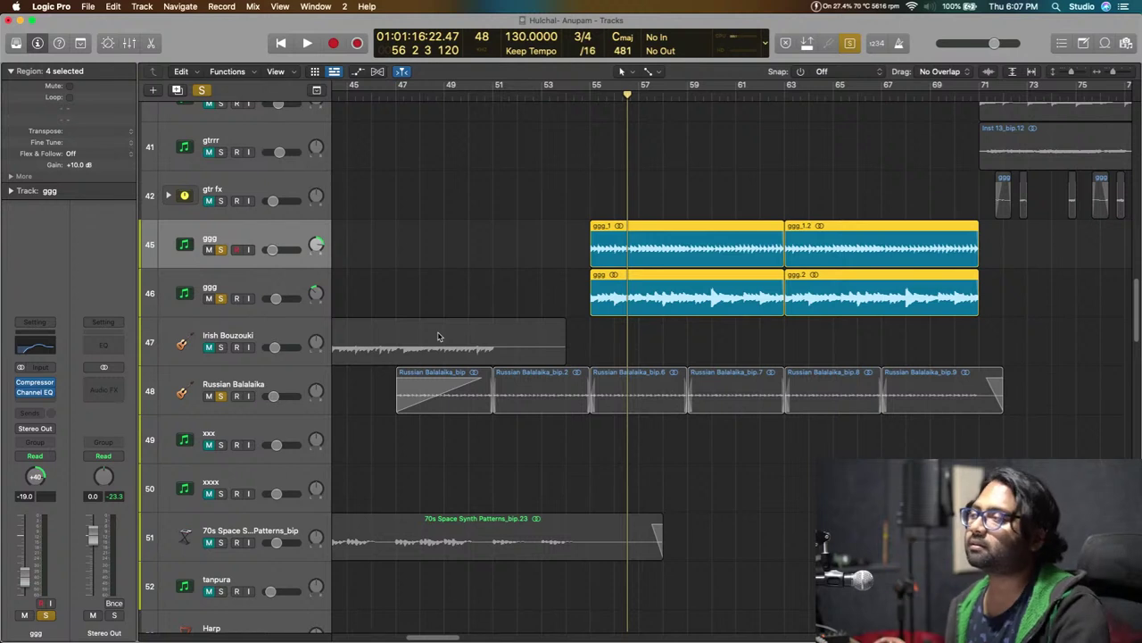
key(shift+space)
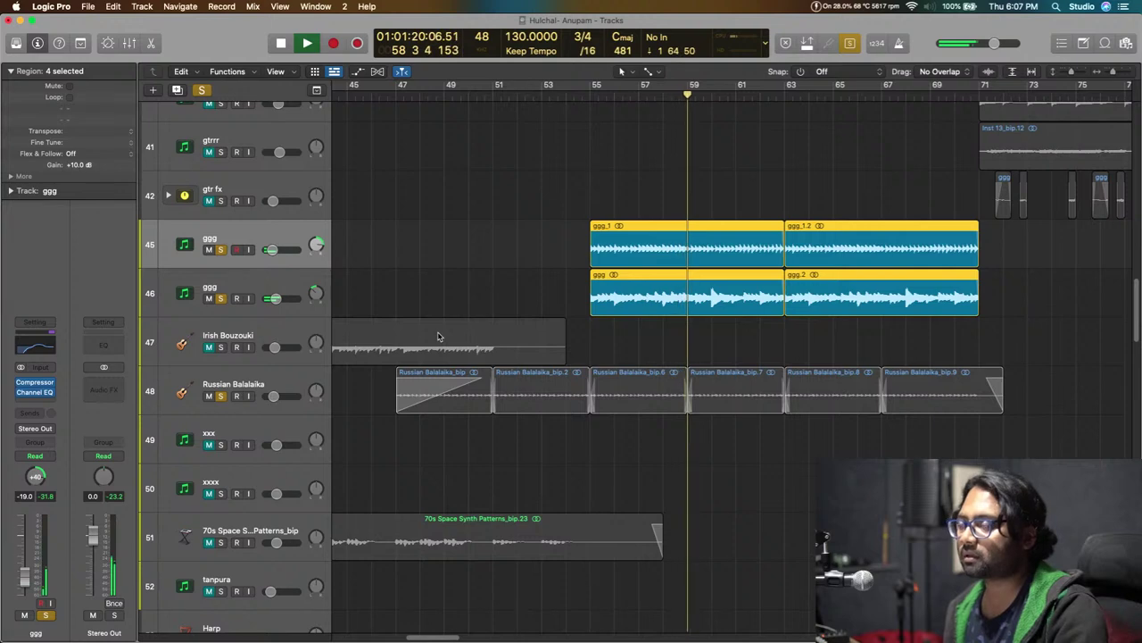
scroll(526, 347, up, 2)
key(space)
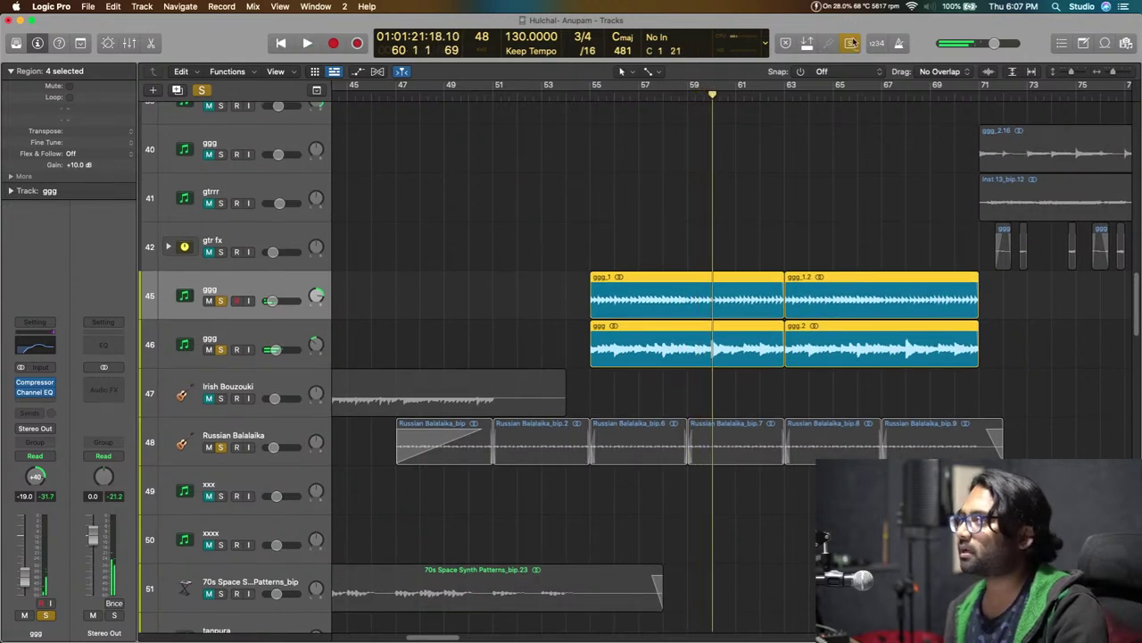
Play the whole soloed group from about bar 55 to bar 62 while looking over the violin, omni and ggg tracks.
scroll(830, 209, up, 4)
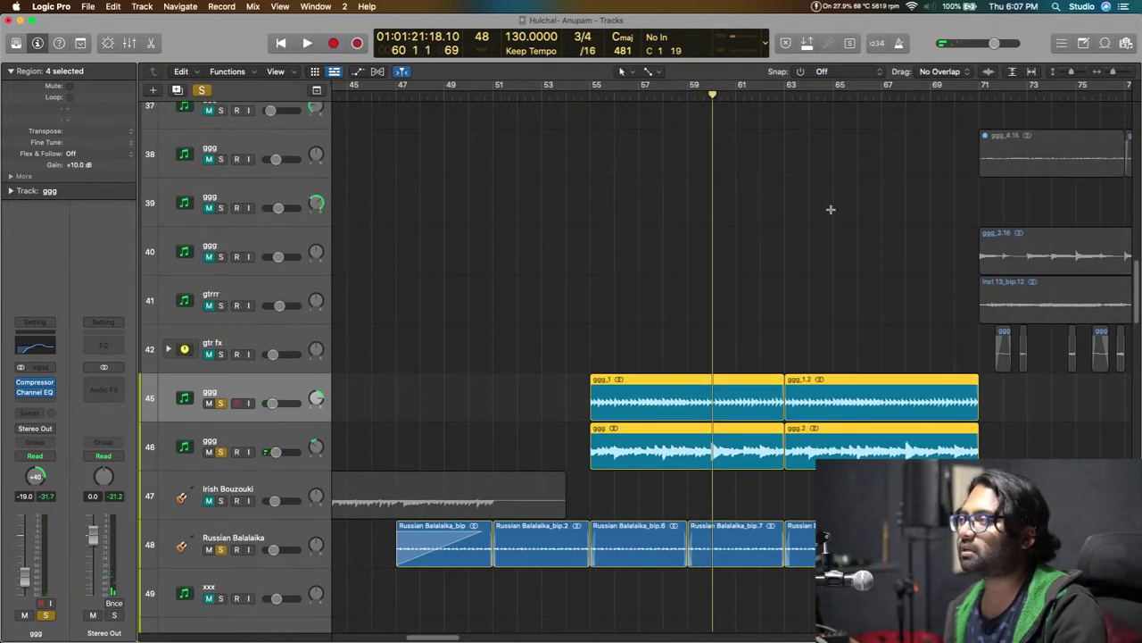
key(shift+space)
scroll(816, 217, up, 4)
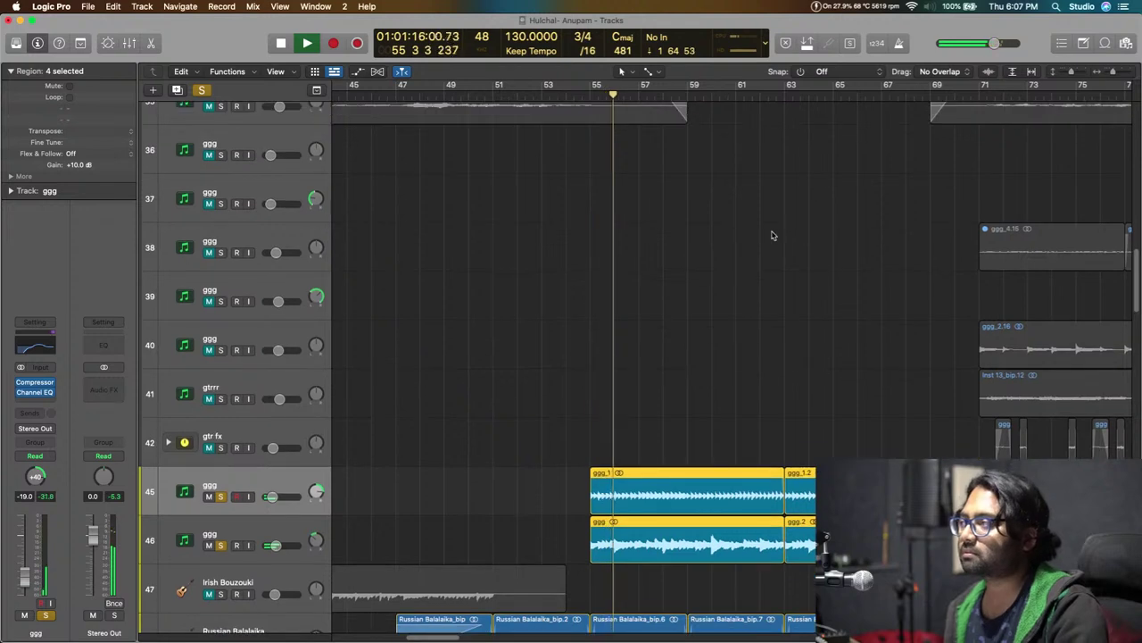
scroll(773, 232, down, 3)
scroll(773, 234, down, 2)
scroll(773, 234, up, 4)
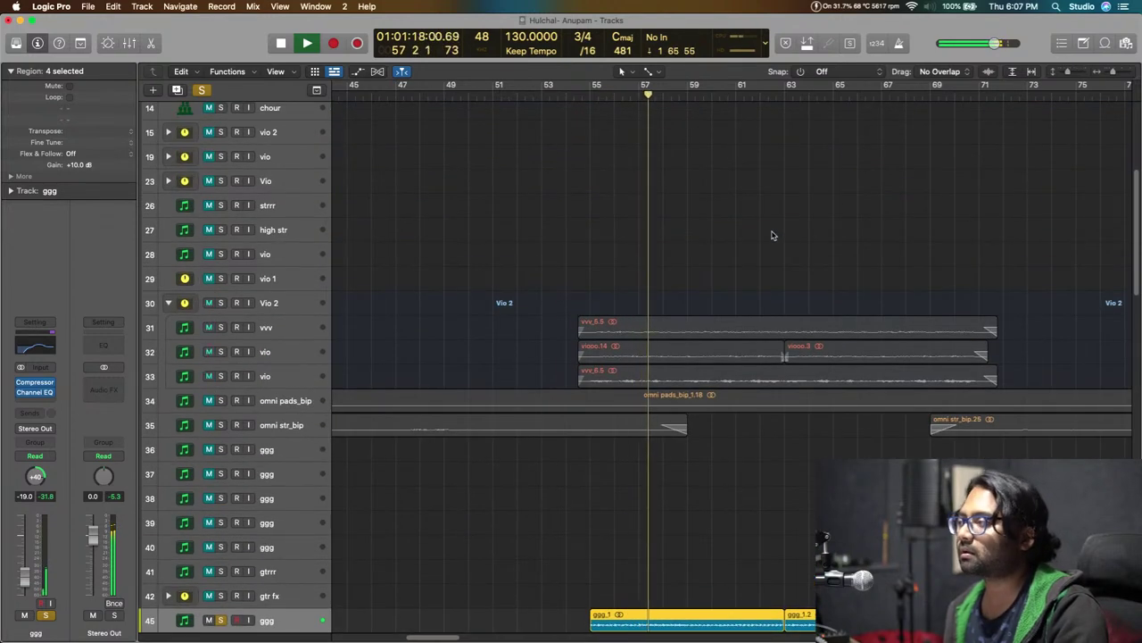
key(super+Left)
key(super+Left)
key(super+Left)
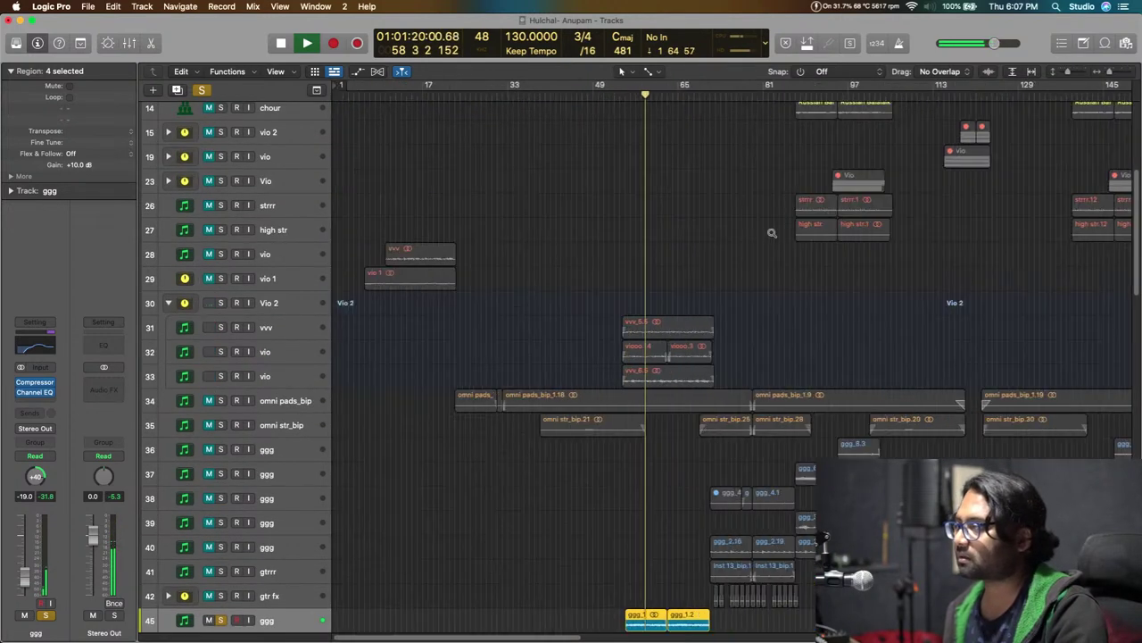
key(super+Down)
scroll(771, 232, up, 3)
key(super+Right)
key(super+Right)
key(super+Right)
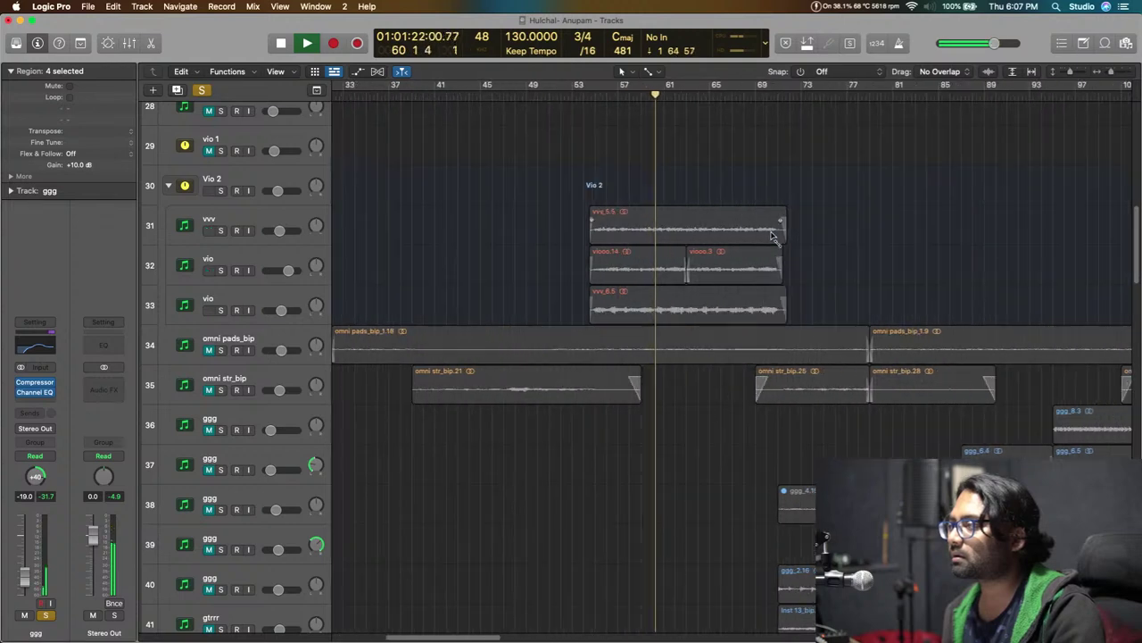
scroll(771, 233, down, 5)
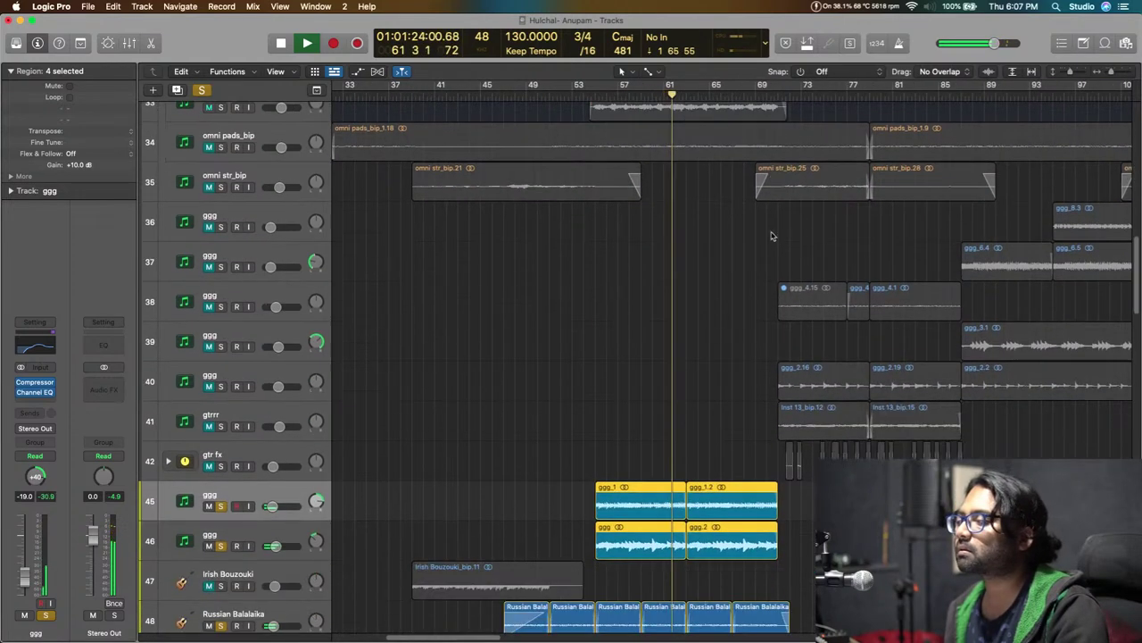
scroll(773, 235, up, 3)
scroll(773, 234, up, 1)
key(space)
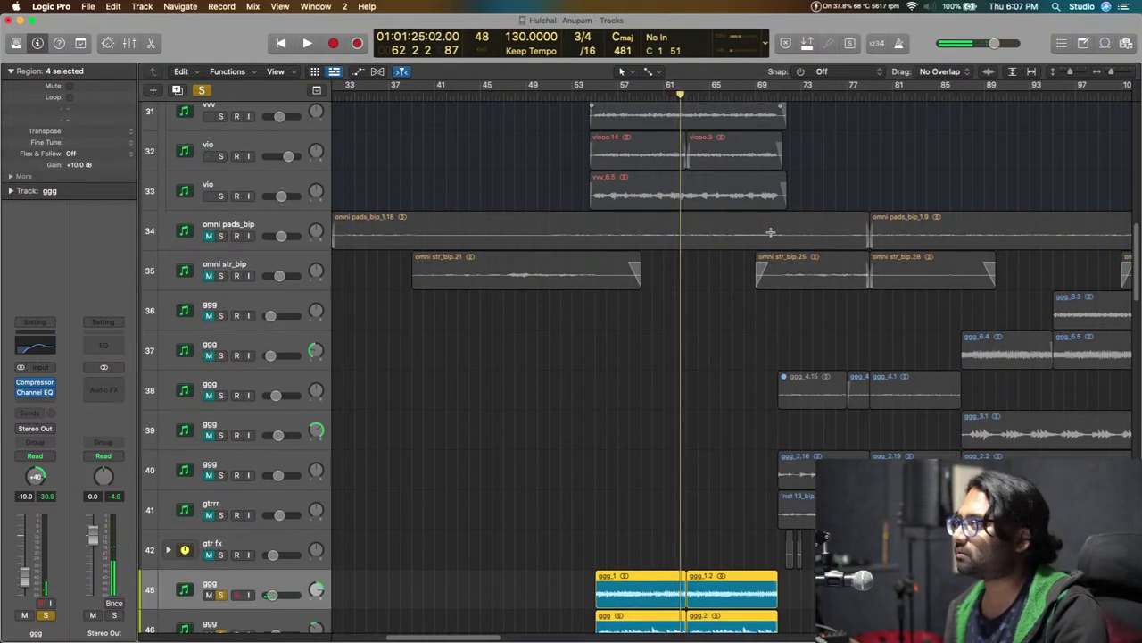
Add the omni pads_bip track 34 to the solo group and play the group from bar 55.
scroll(771, 233, up, 3)
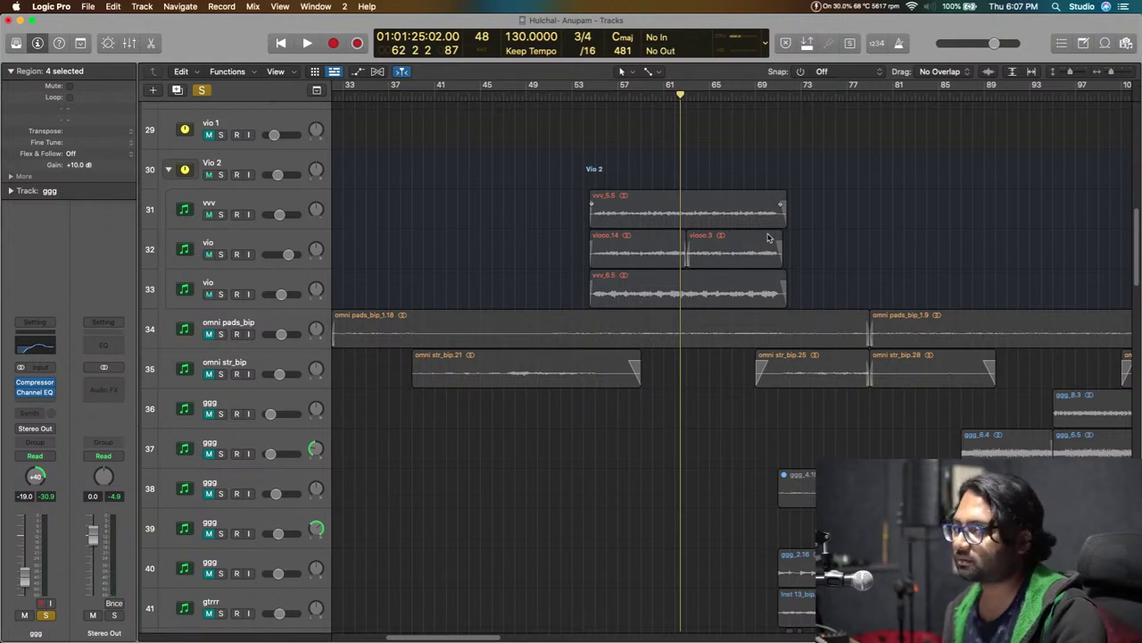
scroll(767, 237, down, 3)
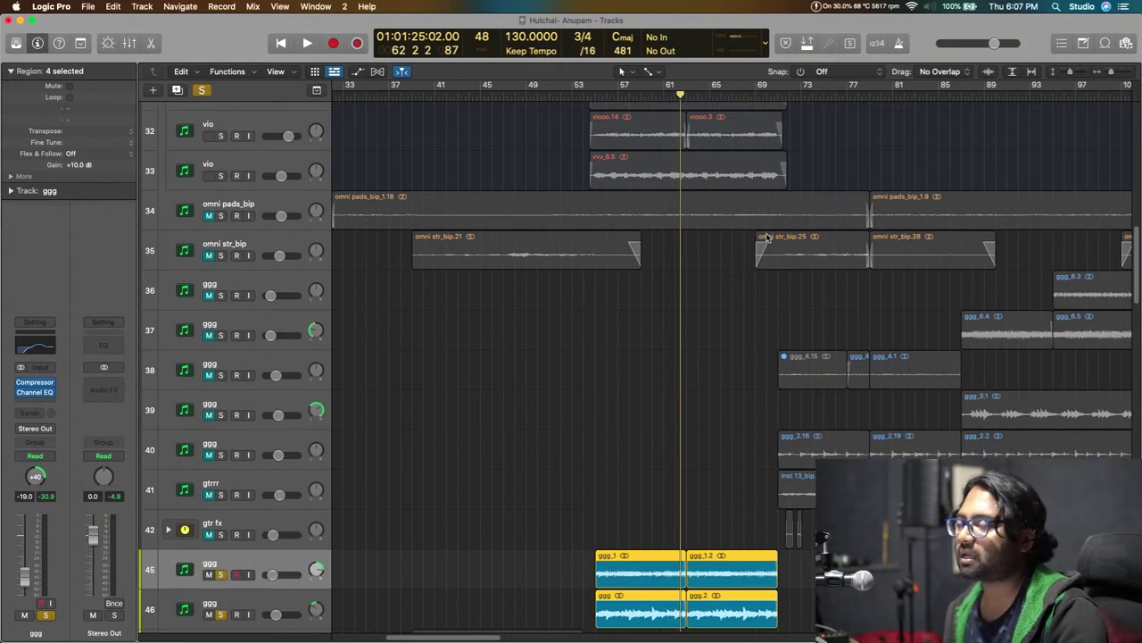
scroll(766, 237, up, 1)
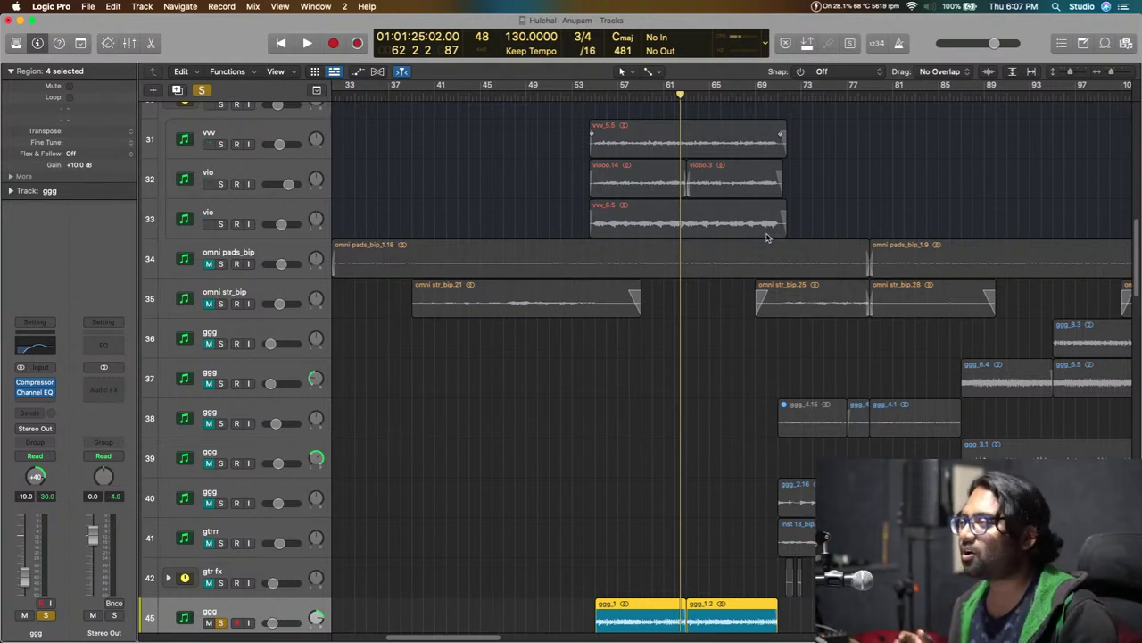
click(608, 97)
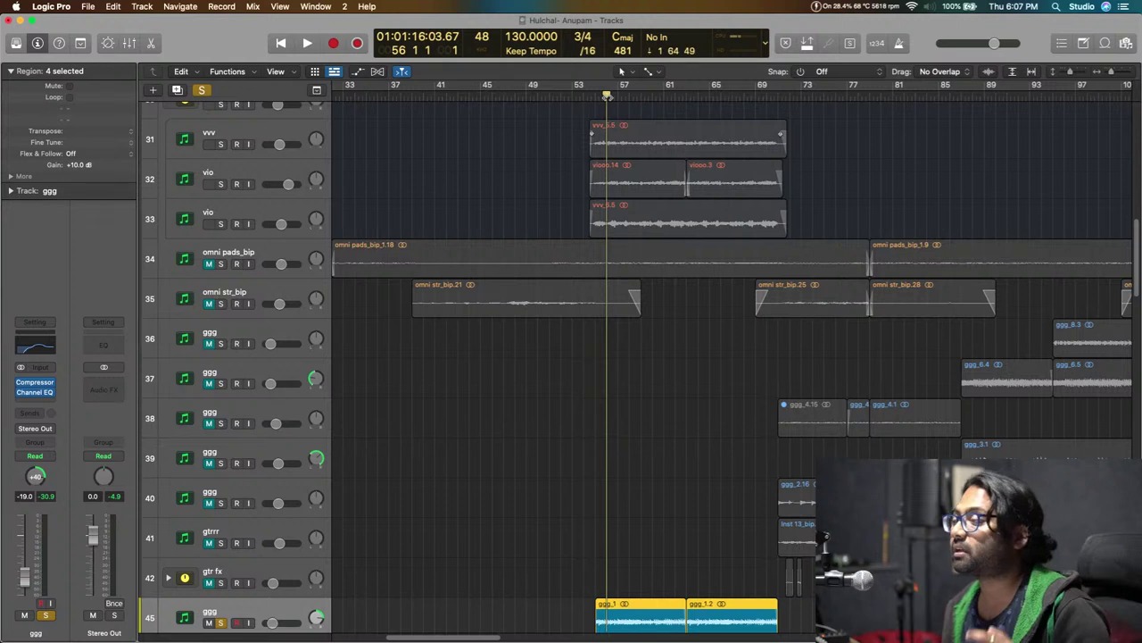
mouse_move(608, 96)
mouse_down()
mouse_move(584, 98)
mouse_move(594, 101)
mouse_up()
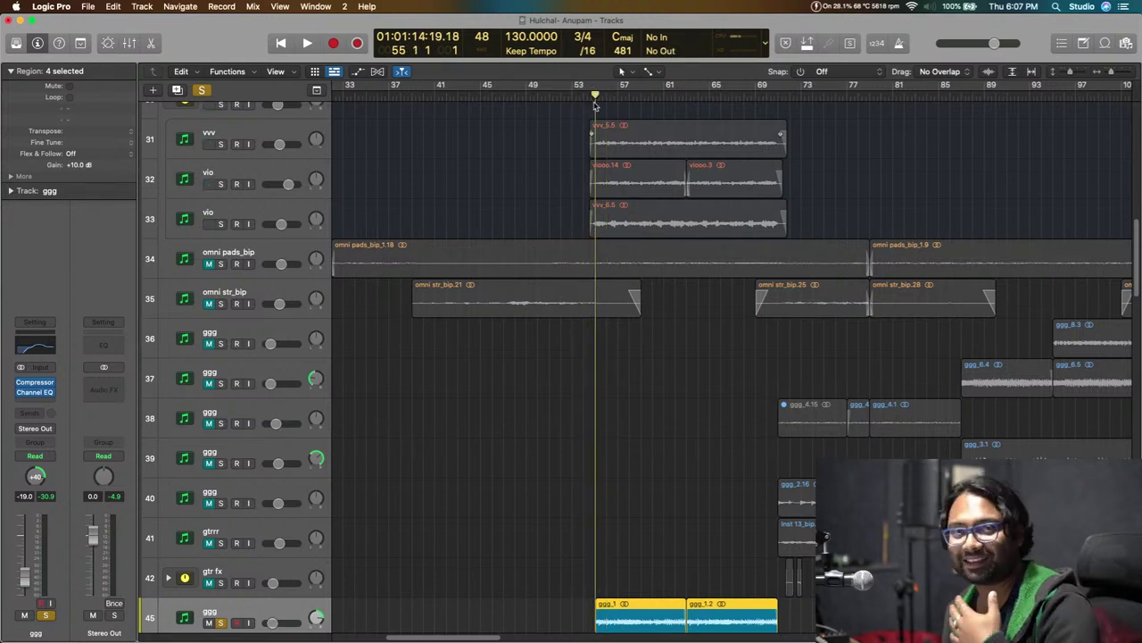
click(252, 258)
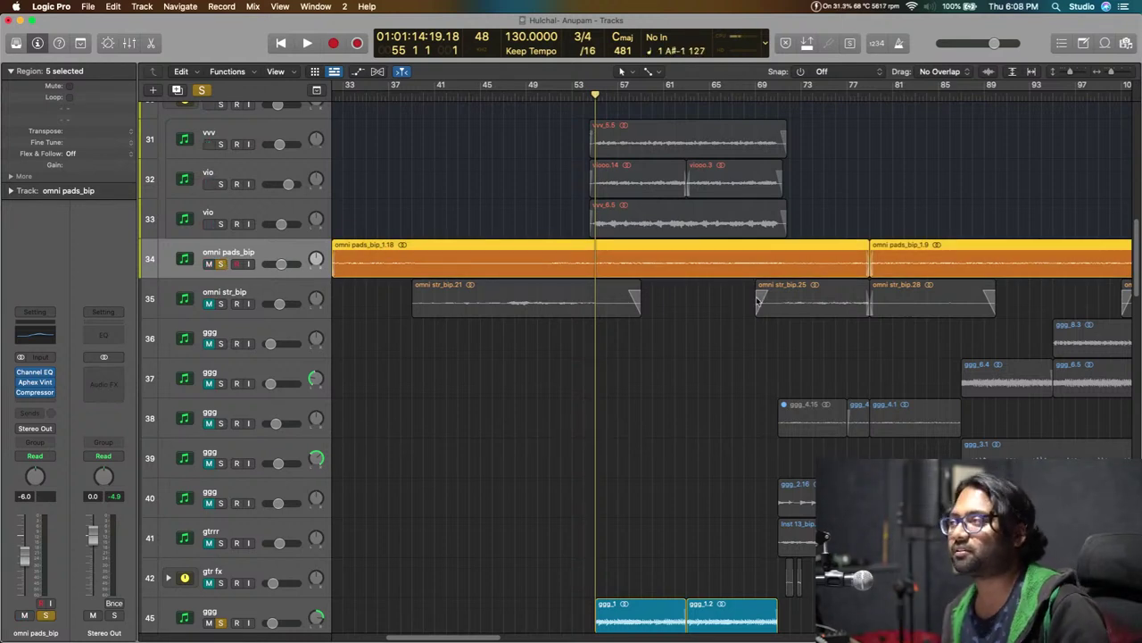
scroll(721, 338, up, 1)
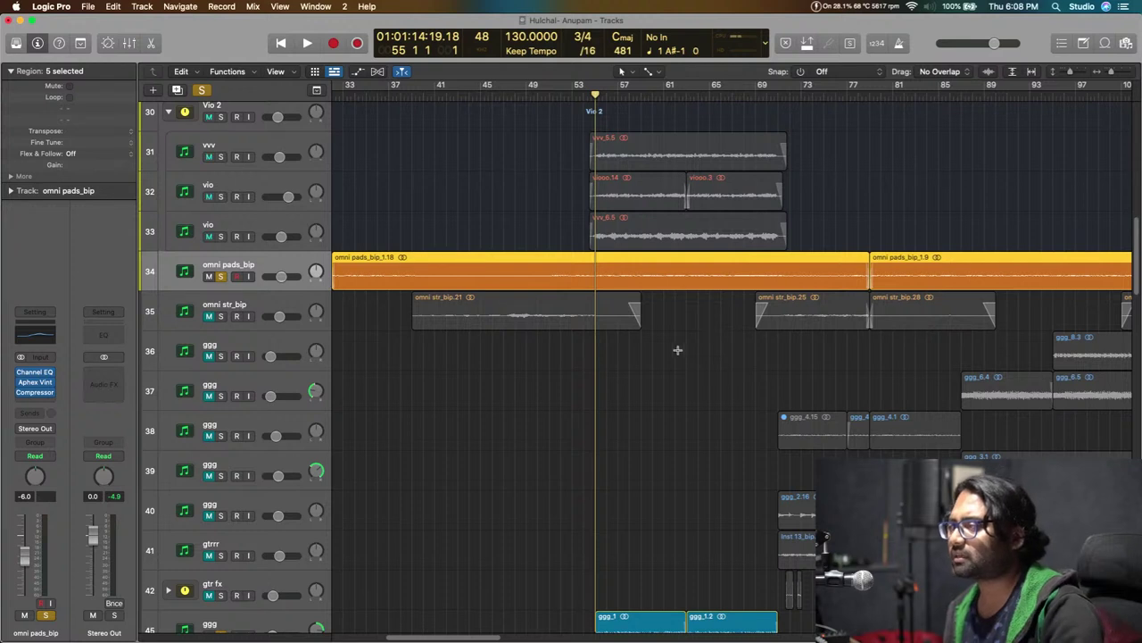
scroll(677, 349, up, 2)
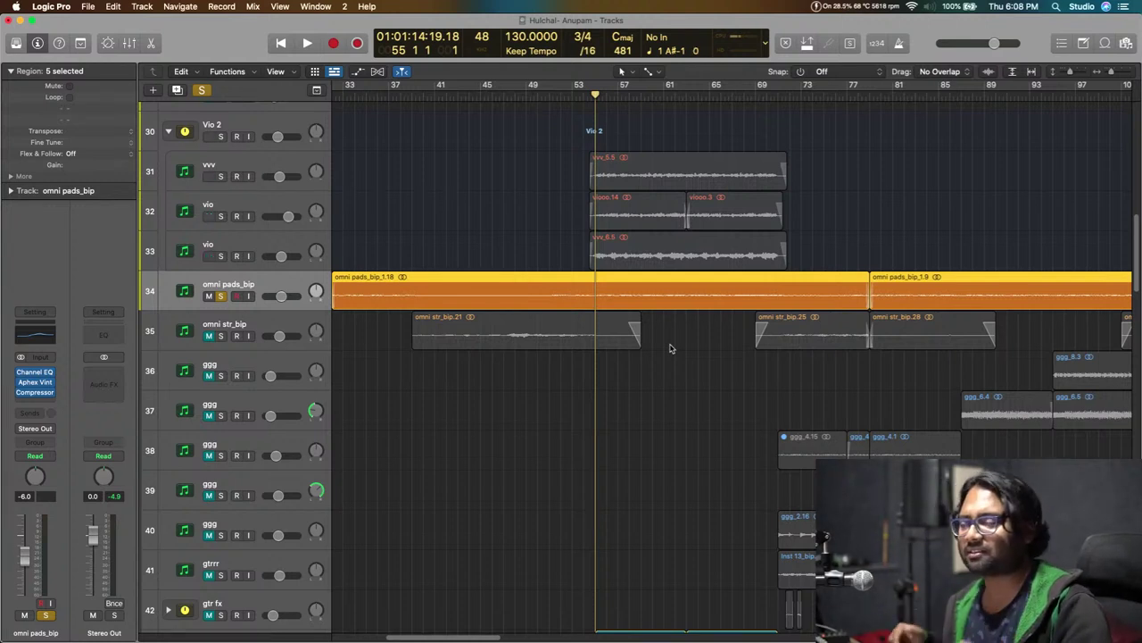
key(space)
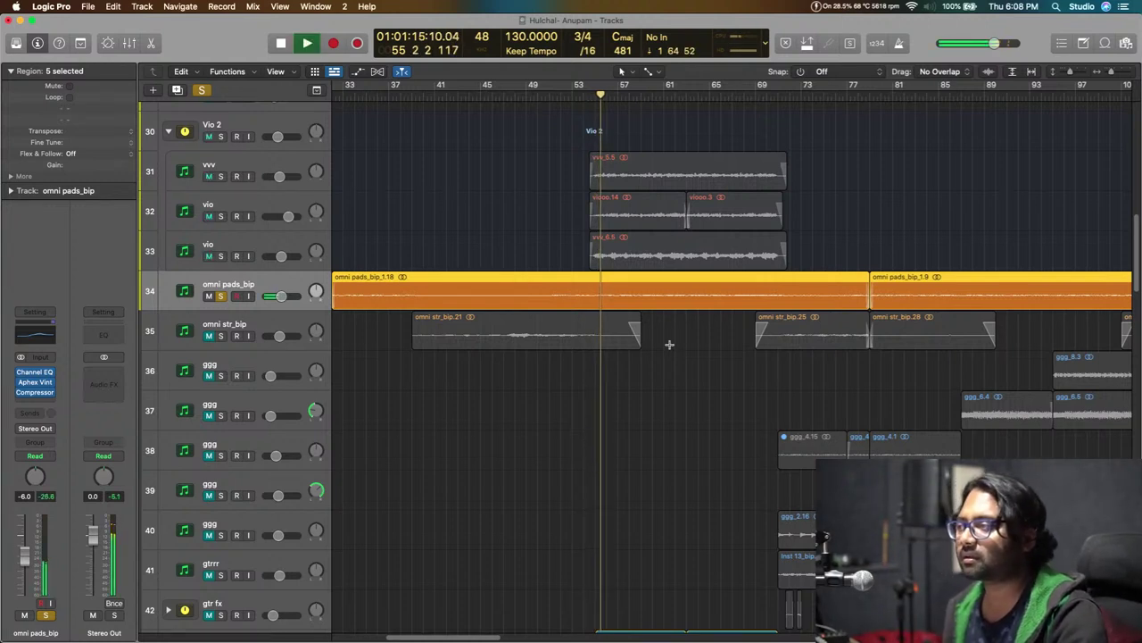
Play the selected omni pads_bip regions alone in Solo mode, and with the whole soloed group until about bar 57.
click(856, 45)
key(space)
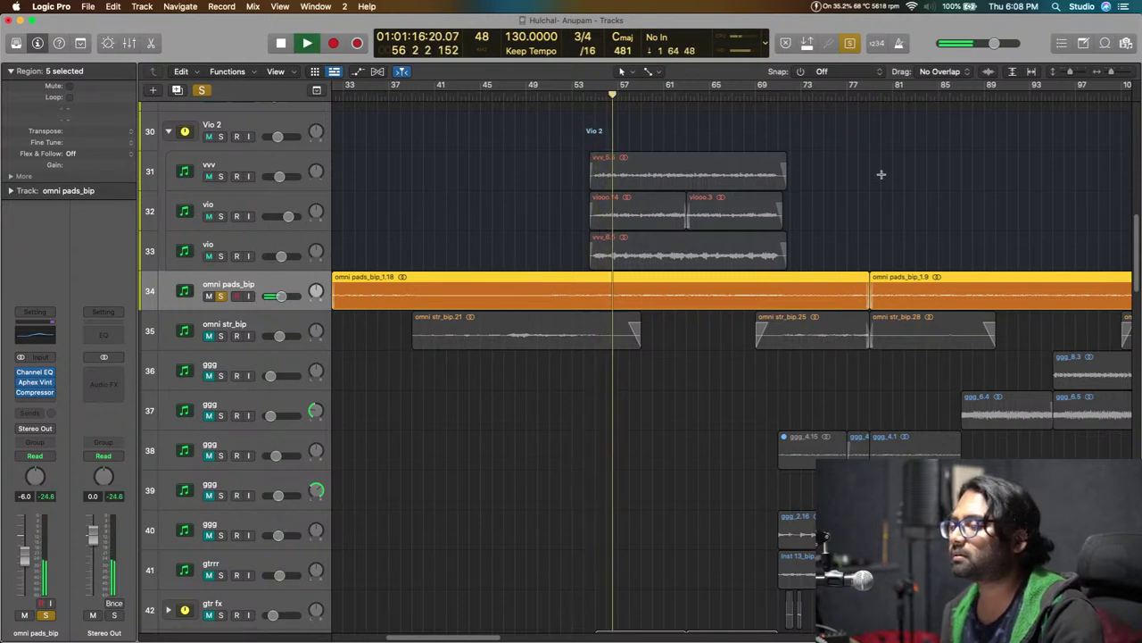
key(comma)
key(comma)
scroll(857, 217, up, 5)
scroll(841, 222, up, 1)
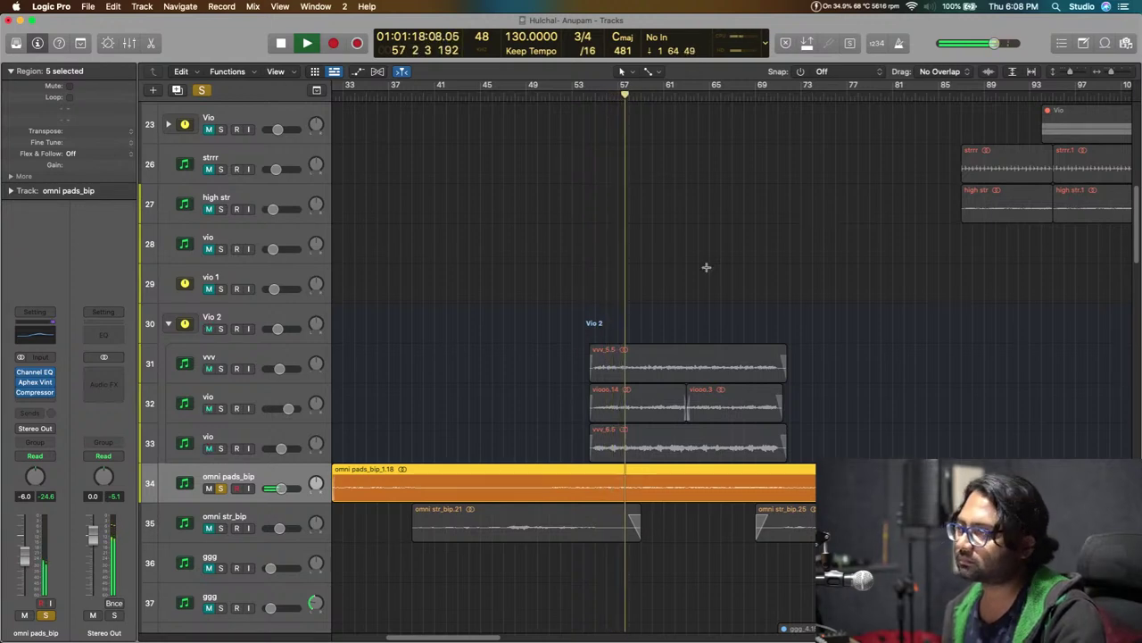
key(space)
Add the Vio 2 stack, track 30, to the solo group and play the group until about bar 57.
click(221, 330)
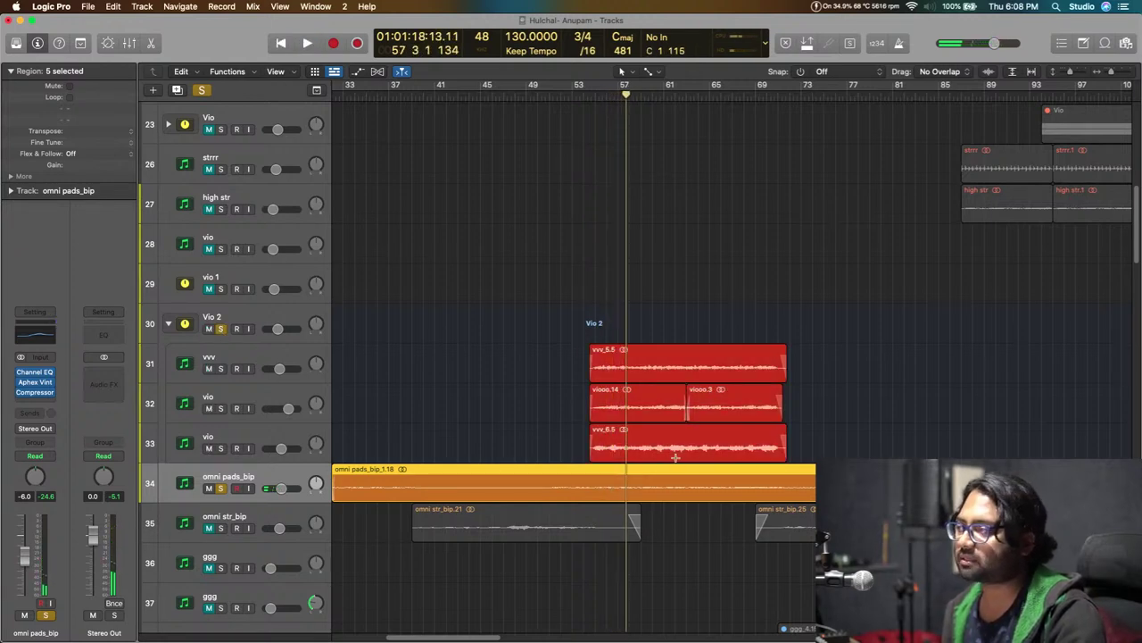
key(space)
scroll(676, 457, up, 15)
scroll(675, 457, down, 20)
key(space)
Add the flutezzz stack, track 61, to the solo group and play the full arrangement from about bar 55, viewing all soloed tracks.
scroll(675, 457, down, 6)
click(221, 384)
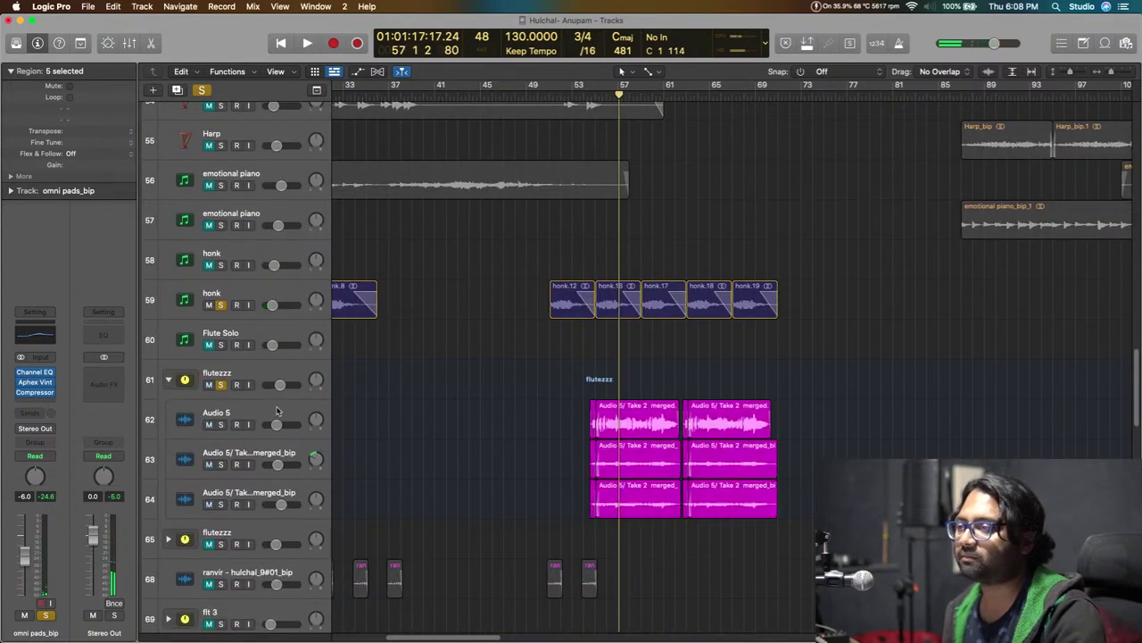
key(space)
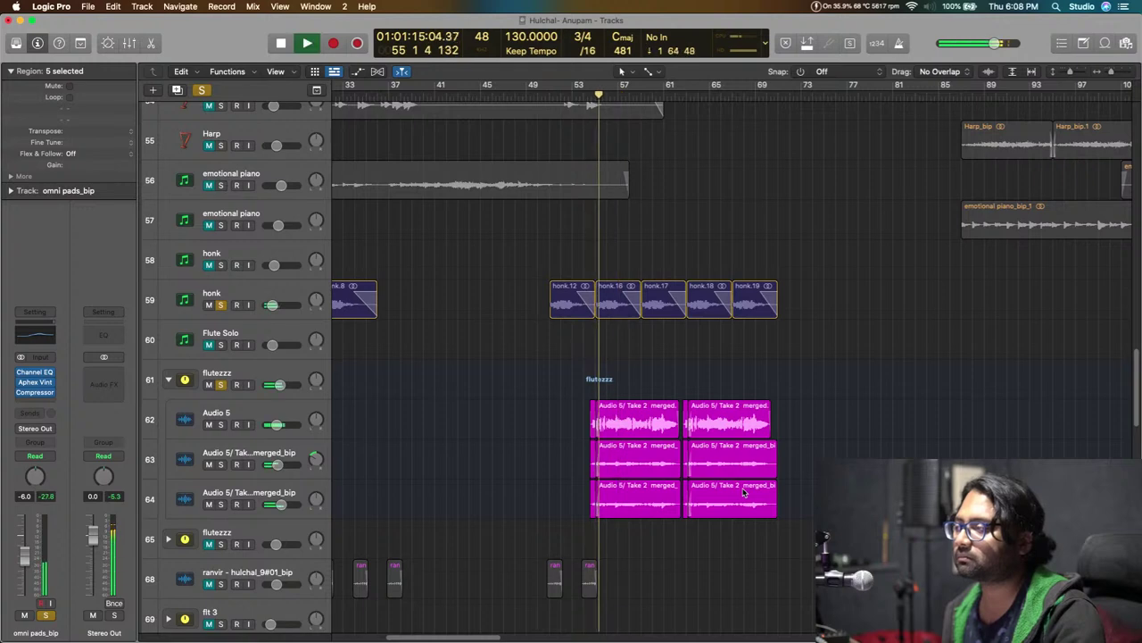
scroll(744, 493, down, 5)
scroll(726, 483, down, 3)
scroll(726, 483, down, 5)
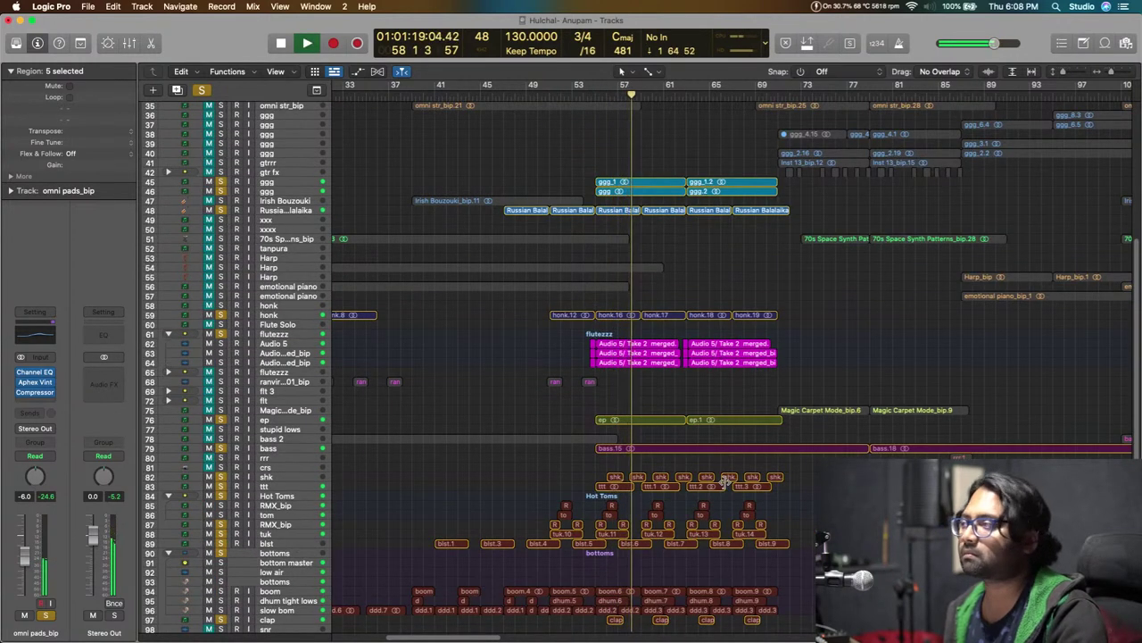
Continue playing the soloed full arrangement to about bar 61, viewing the layers from the Vio 2 stack down to the percussion.
scroll(726, 482, up, 5)
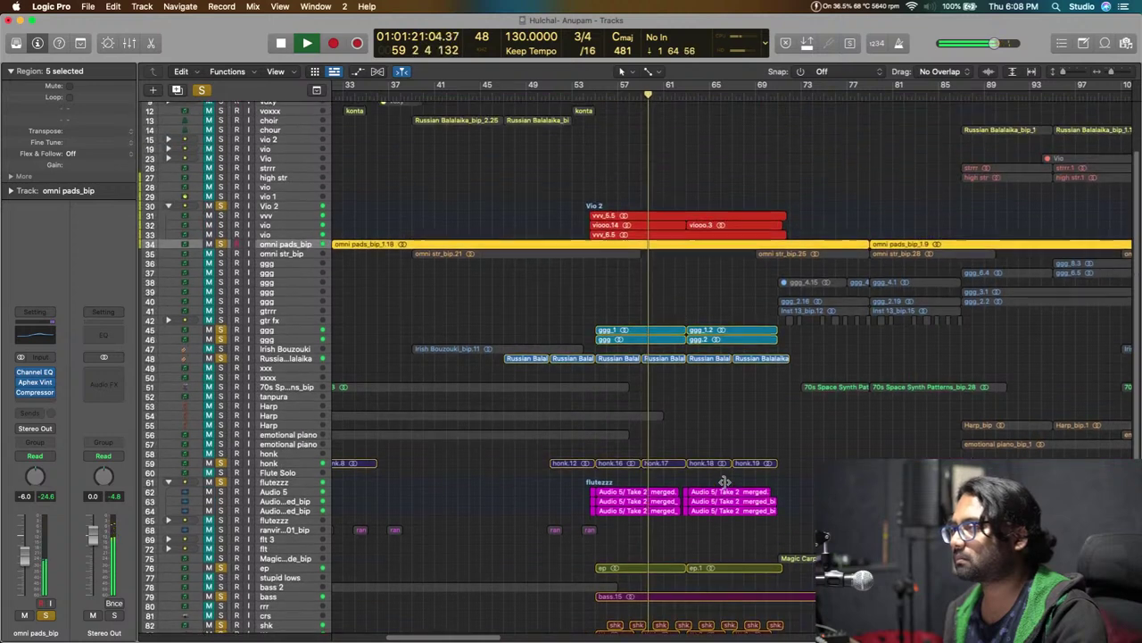
scroll(725, 482, down, 10)
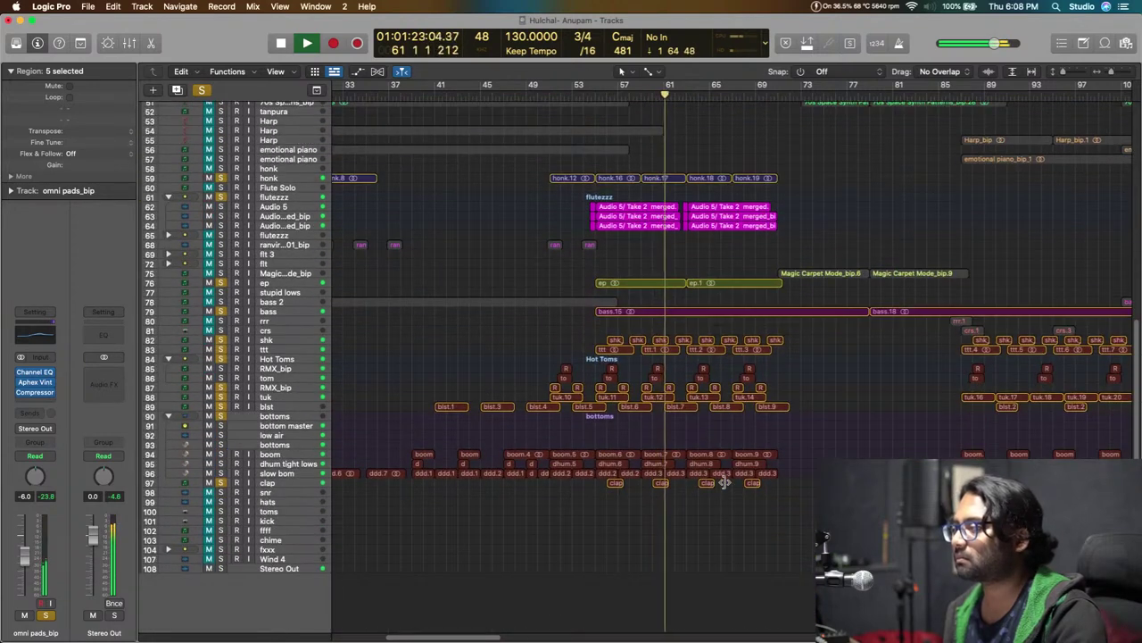
key(space)
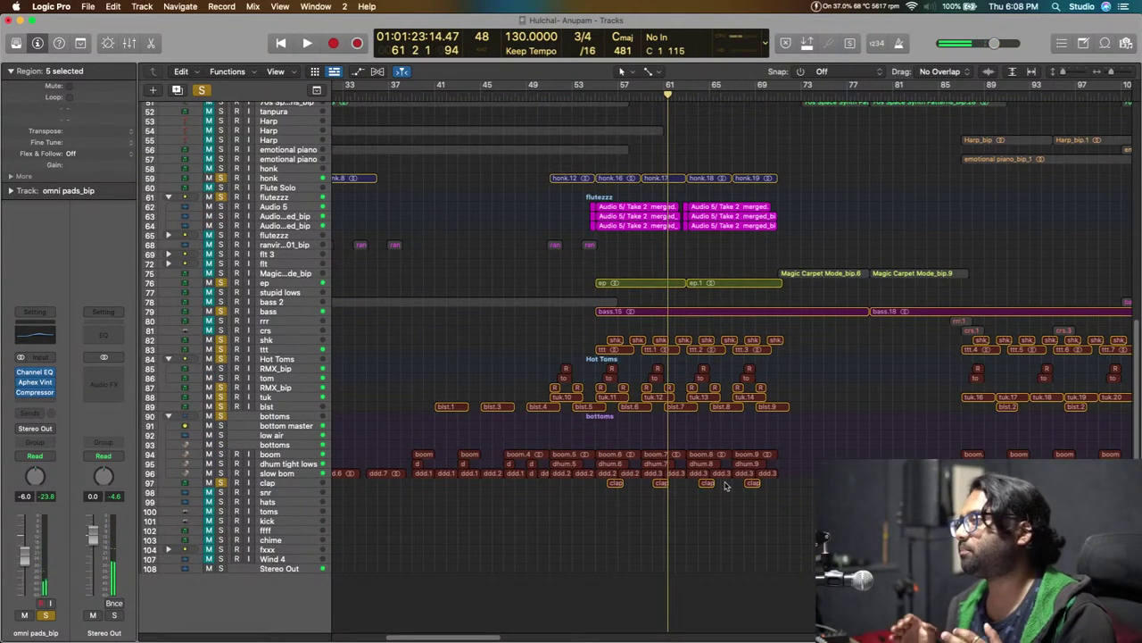
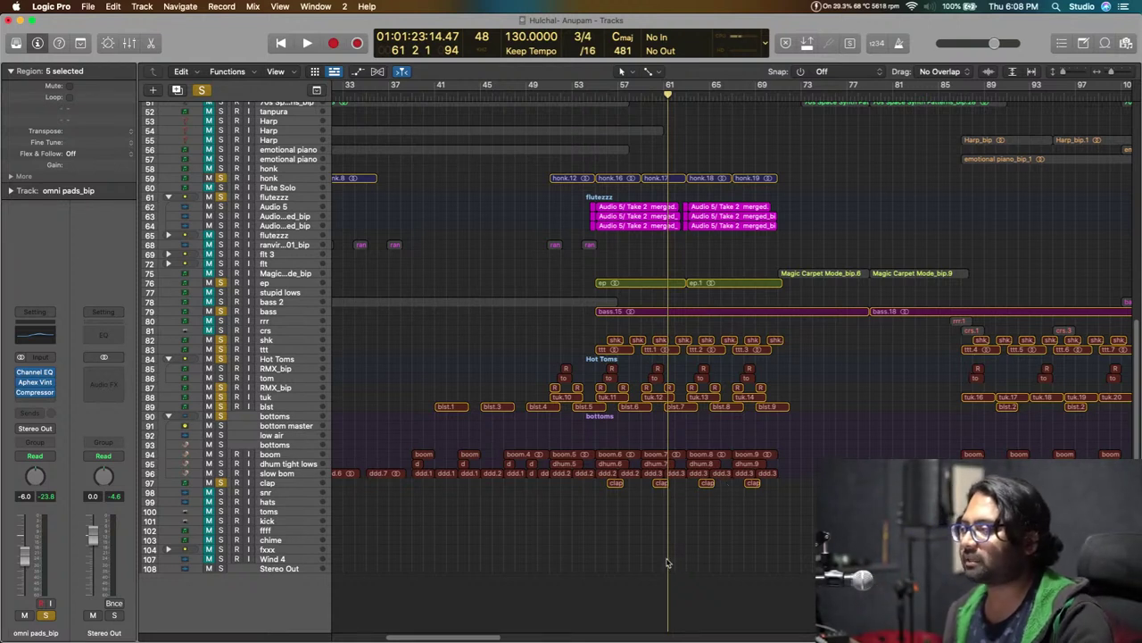
Deselect the regions and turn off soloing on all tracks.
click(728, 437)
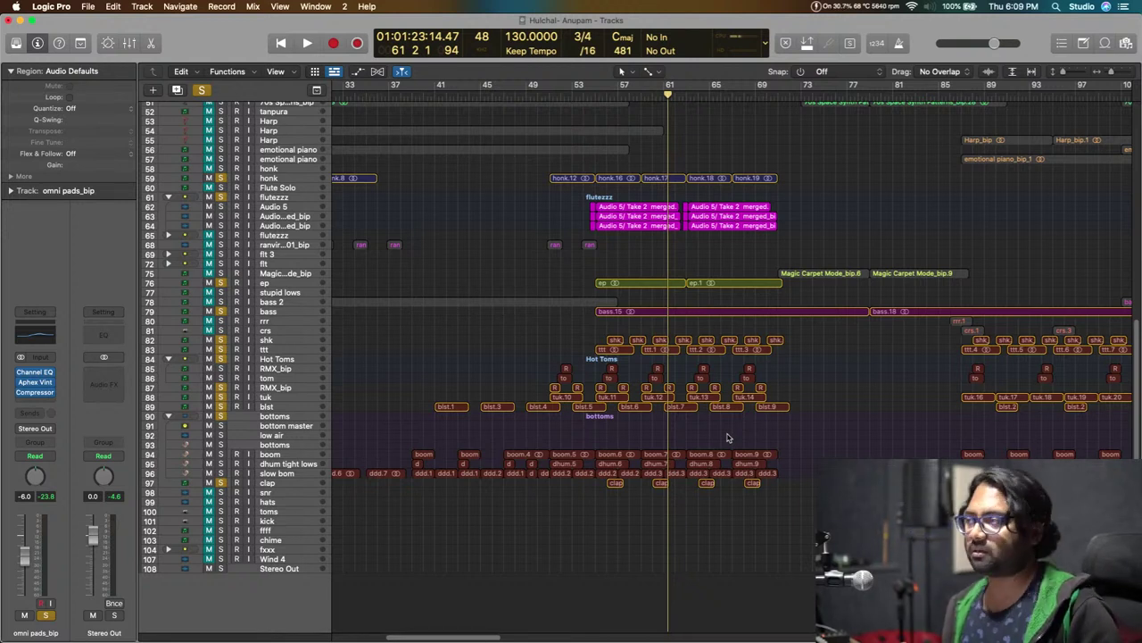
scroll(500, 303, up, 5)
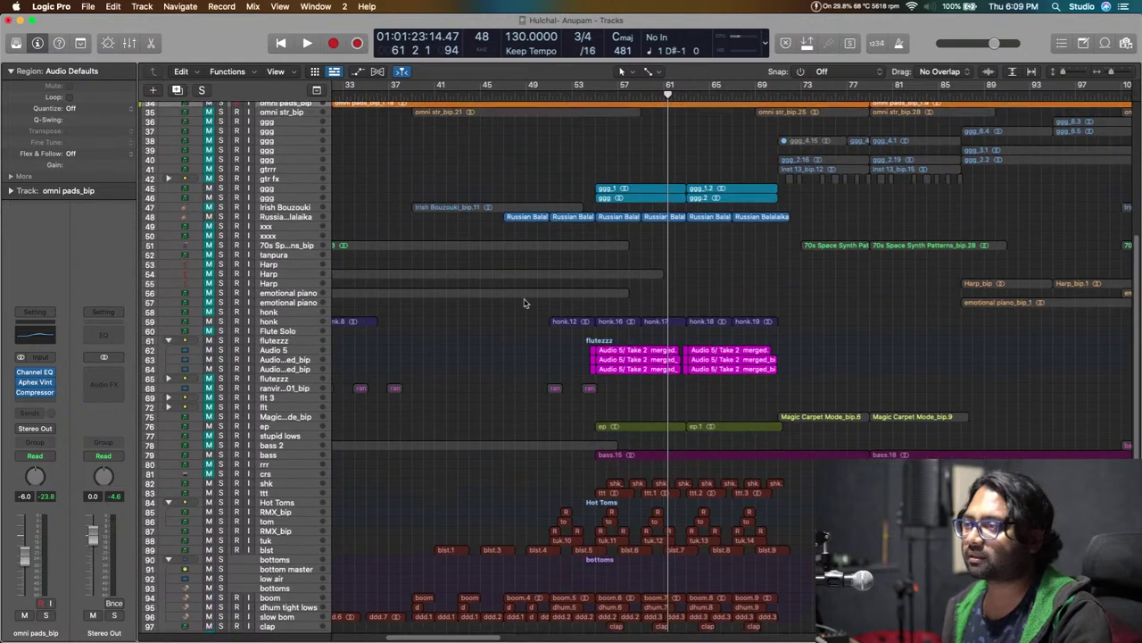
scroll(501, 303, down, 3)
Mute the percussion tracks from shk, track 82, down to clap, including the Hot Toms and bottoms stacks.
click(275, 382)
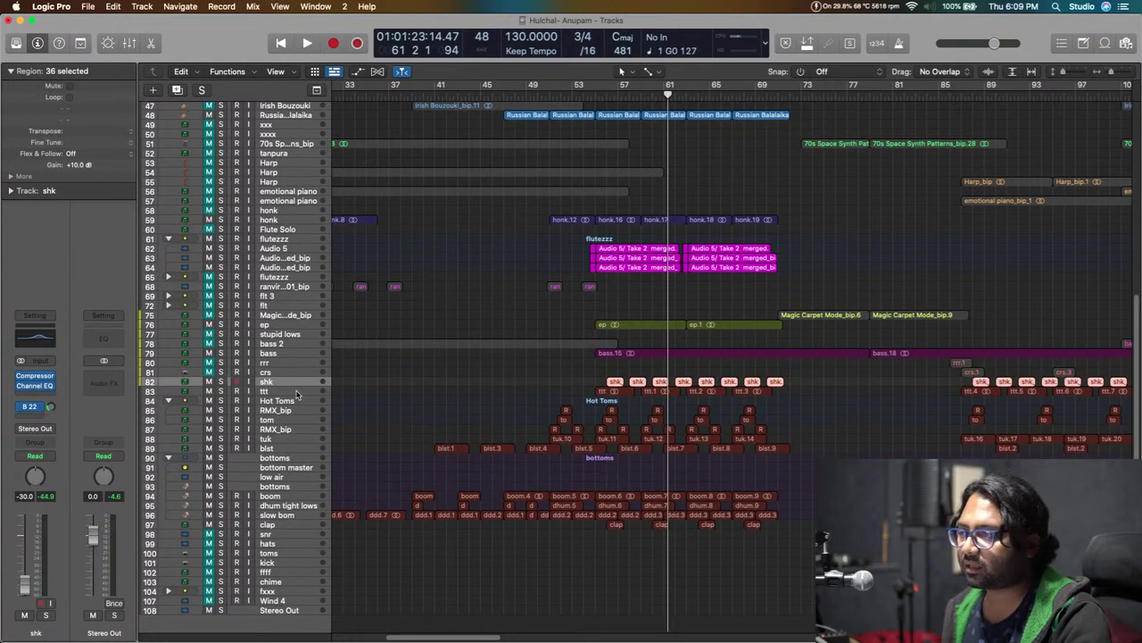
shift+click(288, 394)
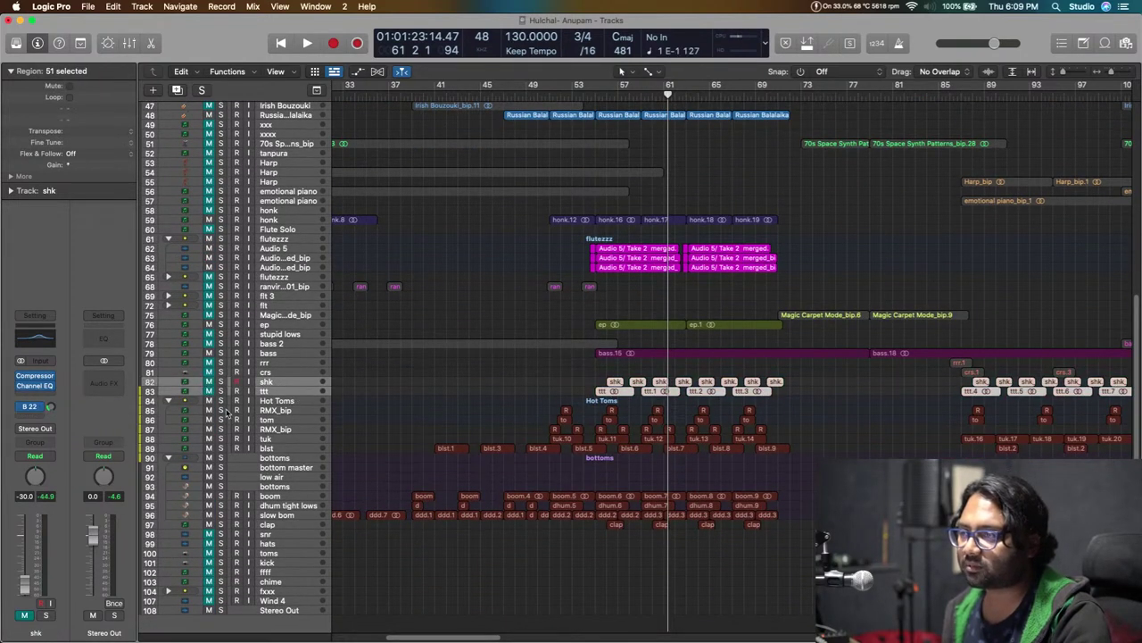
click(209, 458)
click(209, 438)
click(209, 448)
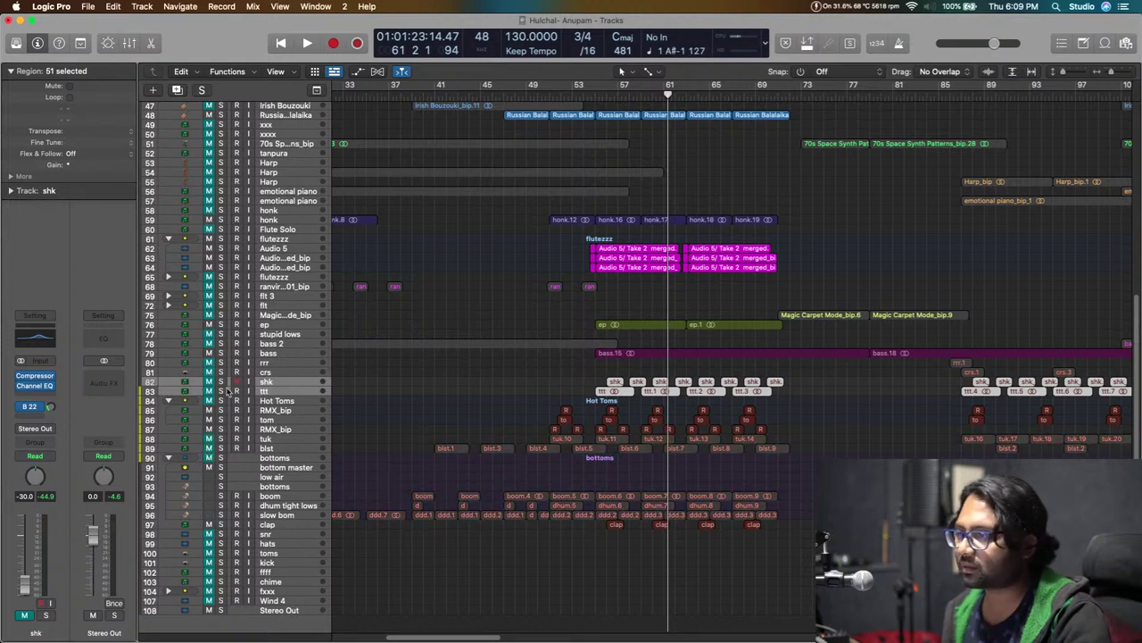
click(170, 401)
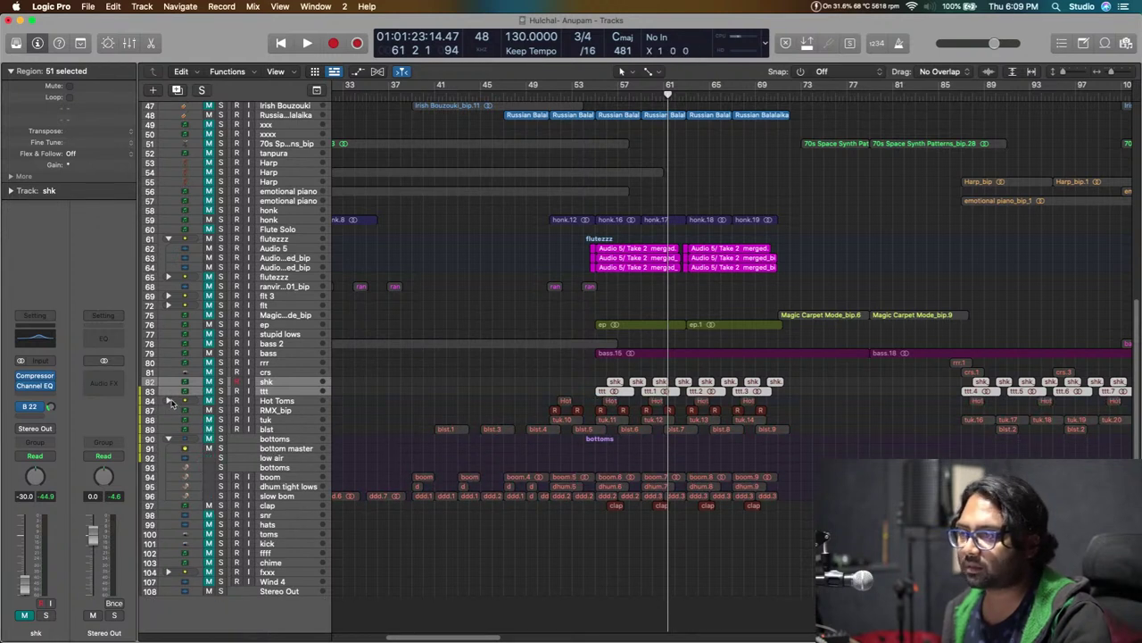
click(169, 401)
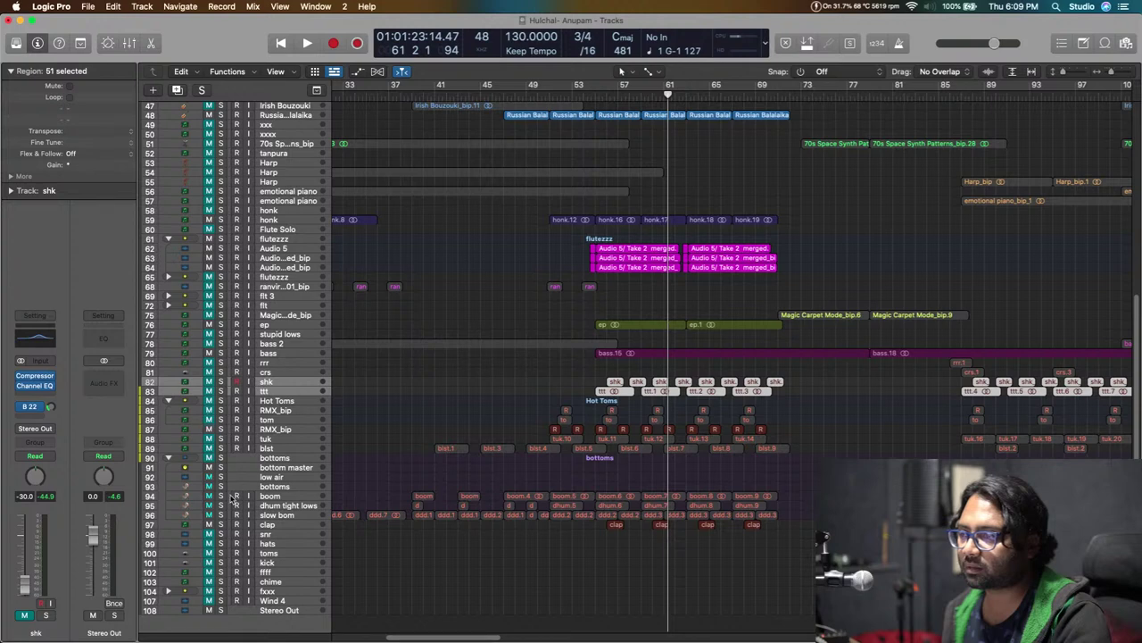
scroll(196, 553, down, 3)
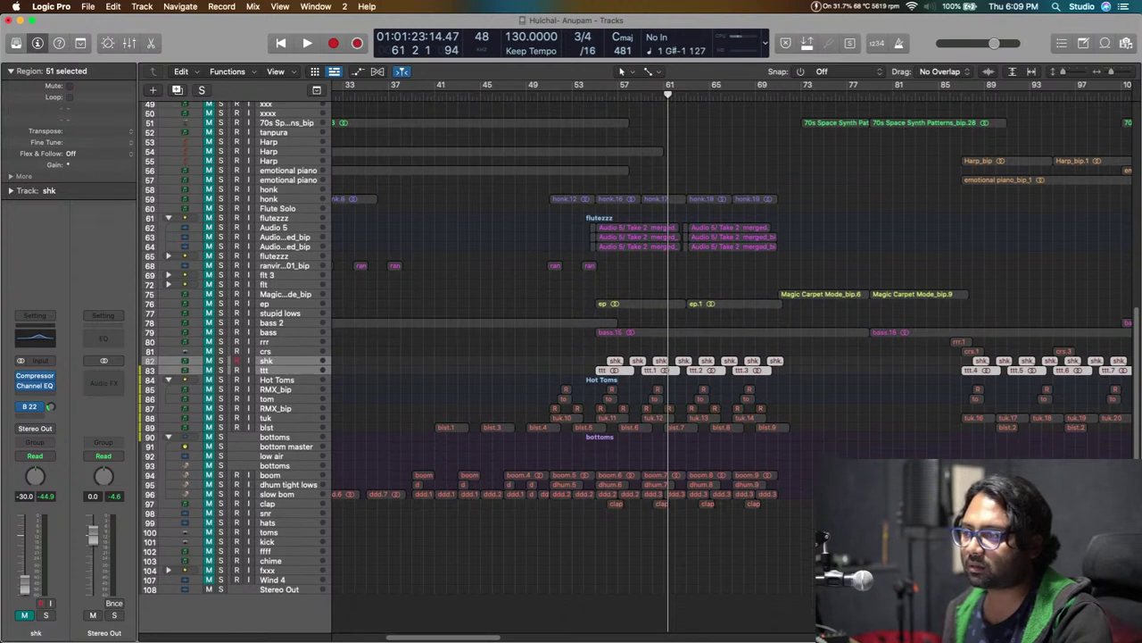
Mute the remaining instrument layers, including the Vio 2 stack, omni pads_bip, the ggg tracks and the Russian Balalaika.
scroll(371, 597, up, 10)
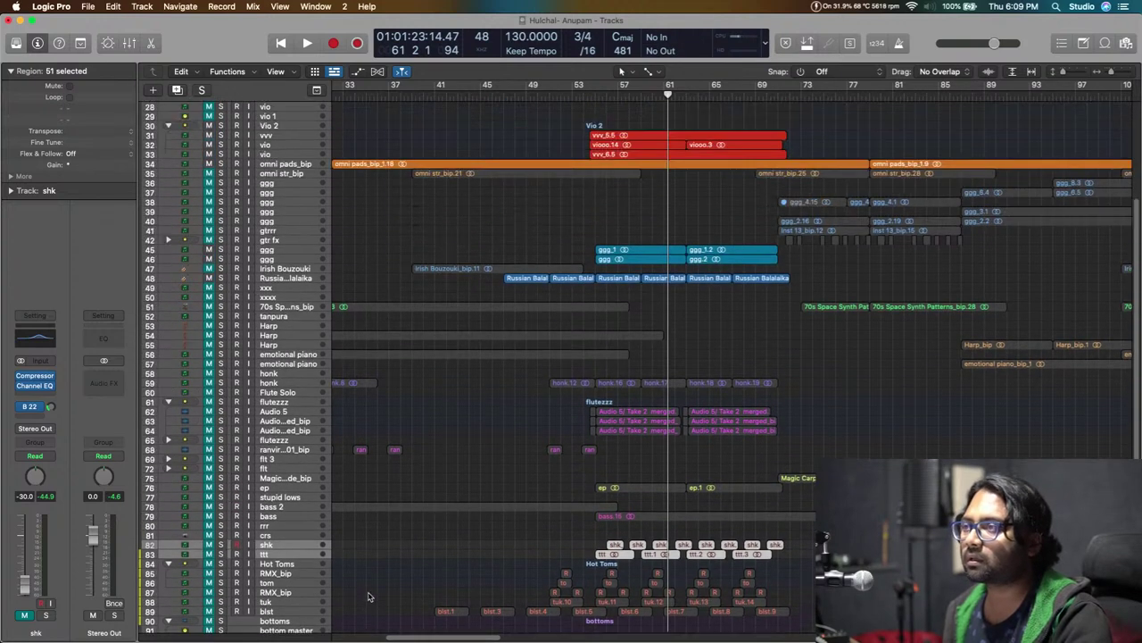
drag(207, 257, 209, 315)
scroll(560, 502, up, 6)
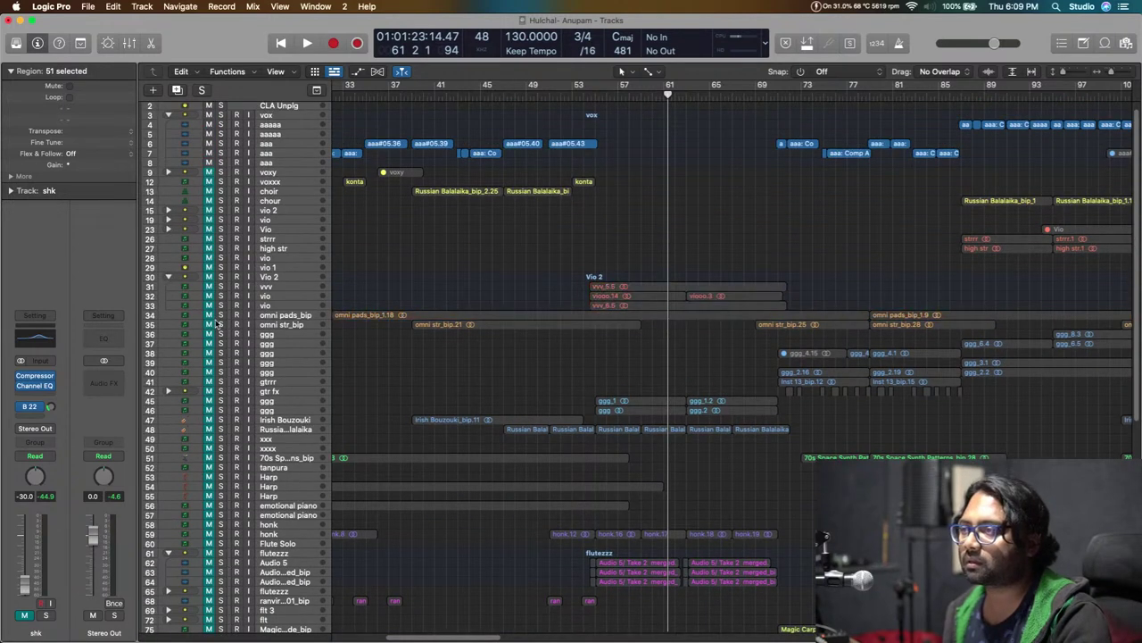
scroll(343, 398, up, 1)
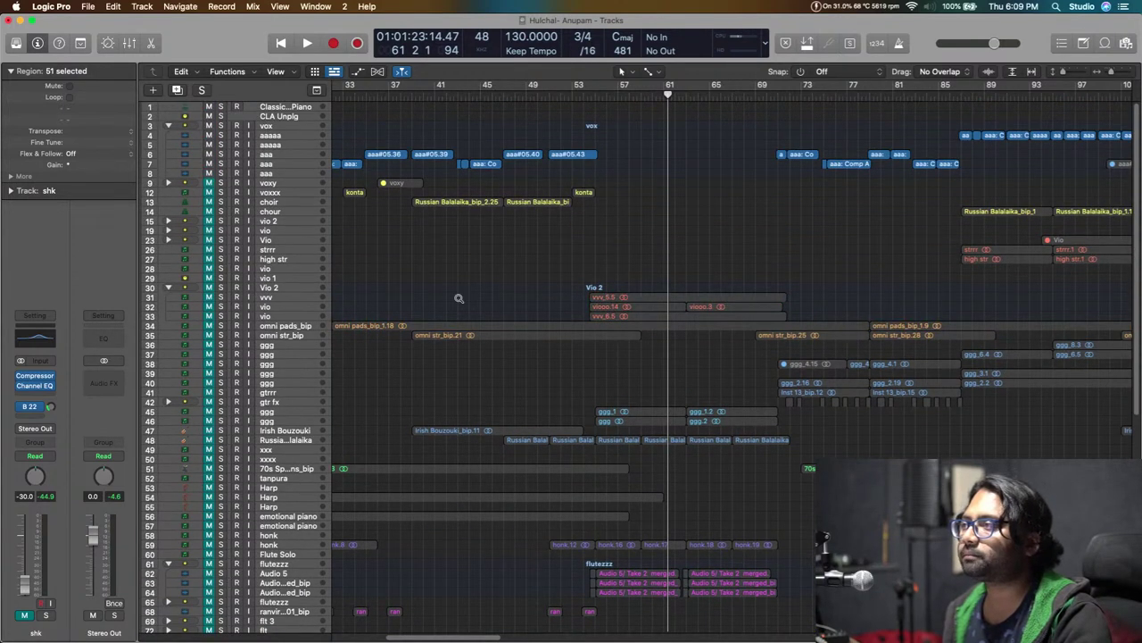
Place the playhead at bar 36 and expand the voxy stack, track 9, with taller tracks.
scroll(458, 298, up, 3)
scroll(460, 301, up, 5)
scroll(455, 291, up, 3)
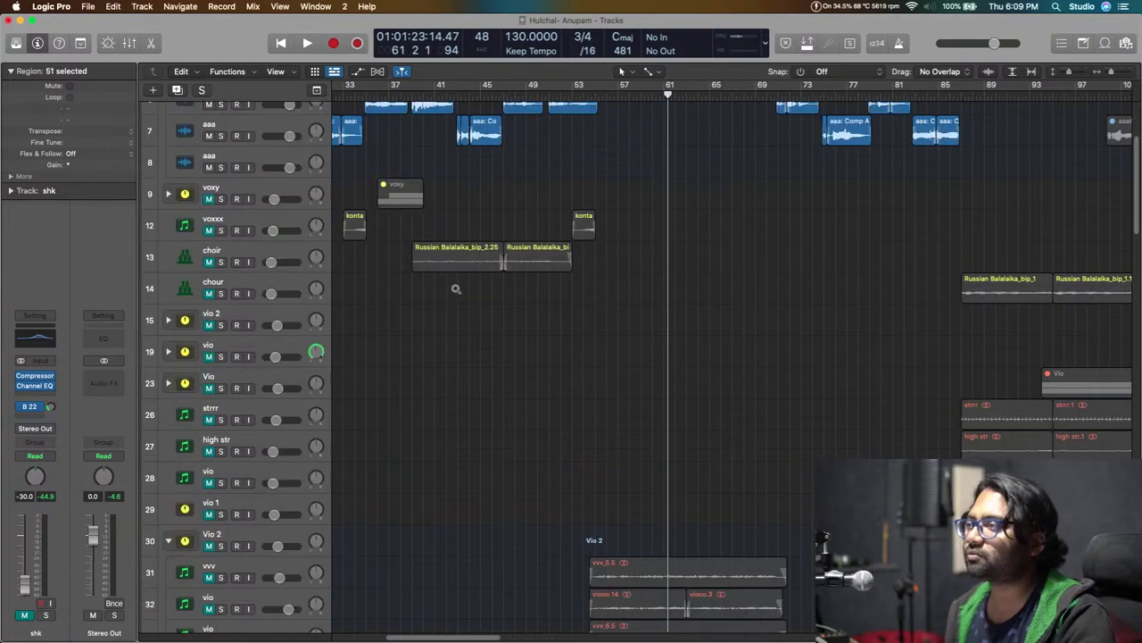
click(374, 96)
click(165, 194)
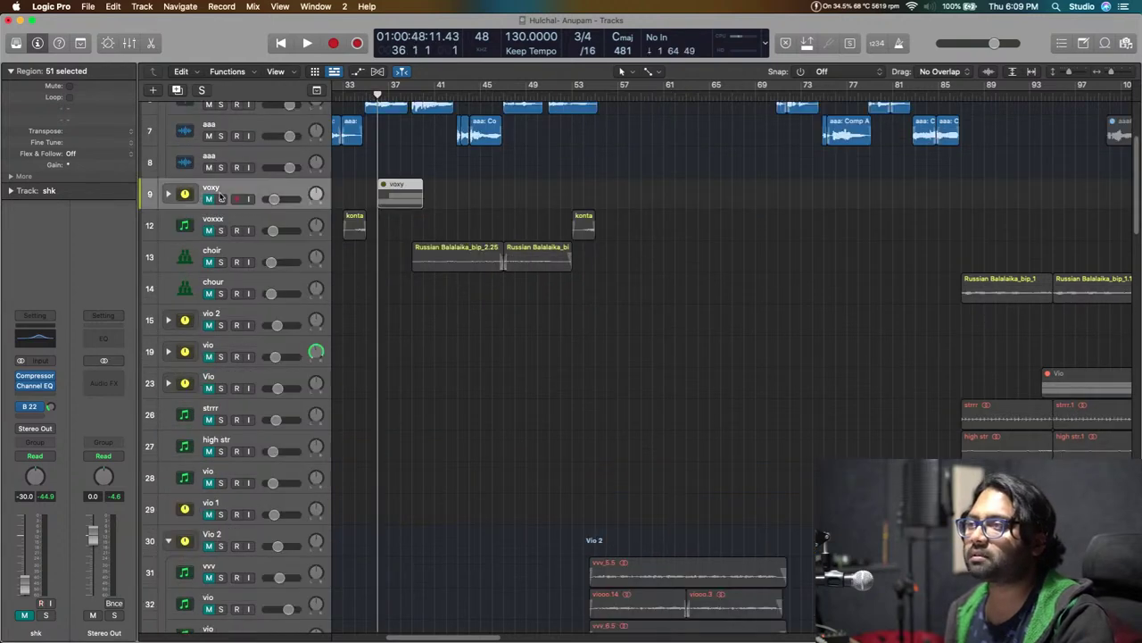
click(168, 195)
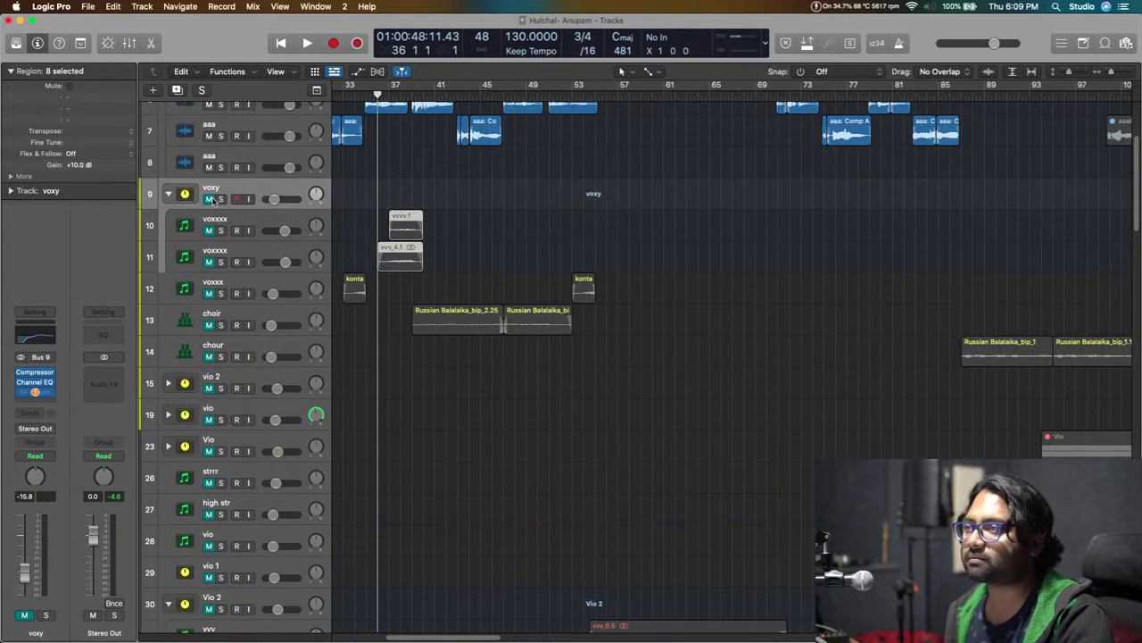
Unmute the voxy stack and play it from bar 36 to about bar 39, soloing it during playback.
click(210, 199)
key(space)
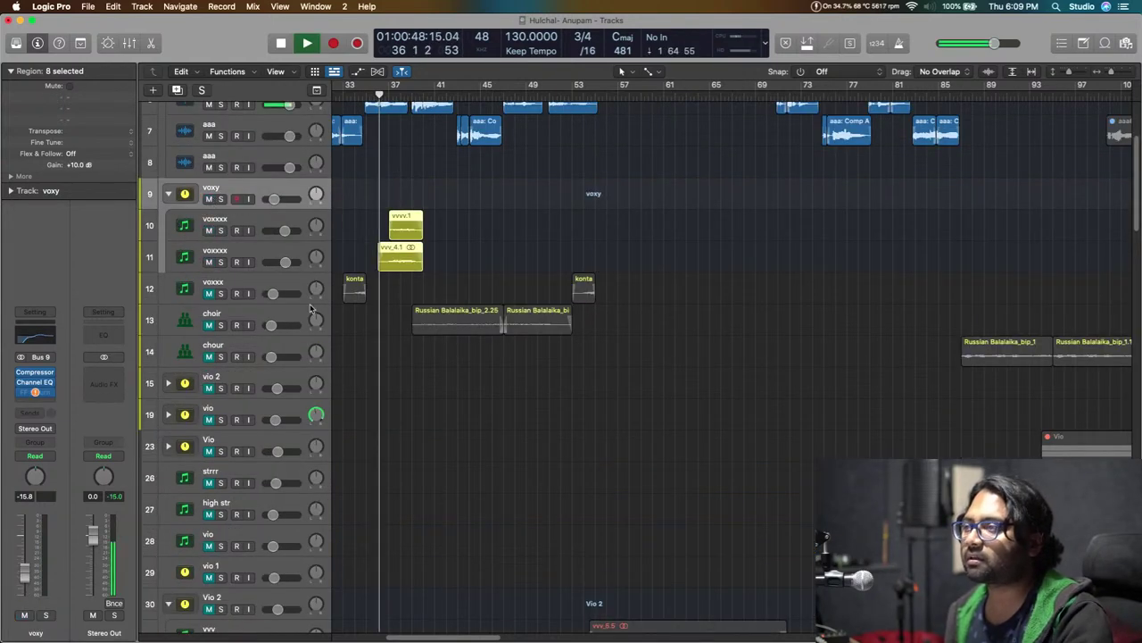
click(220, 199)
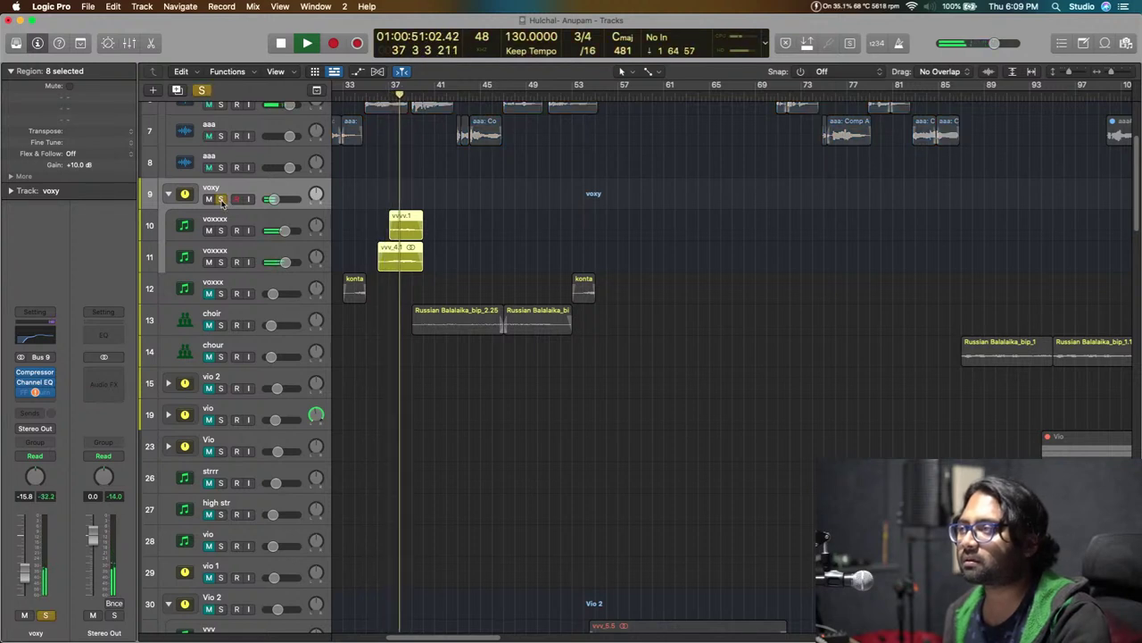
key(space)
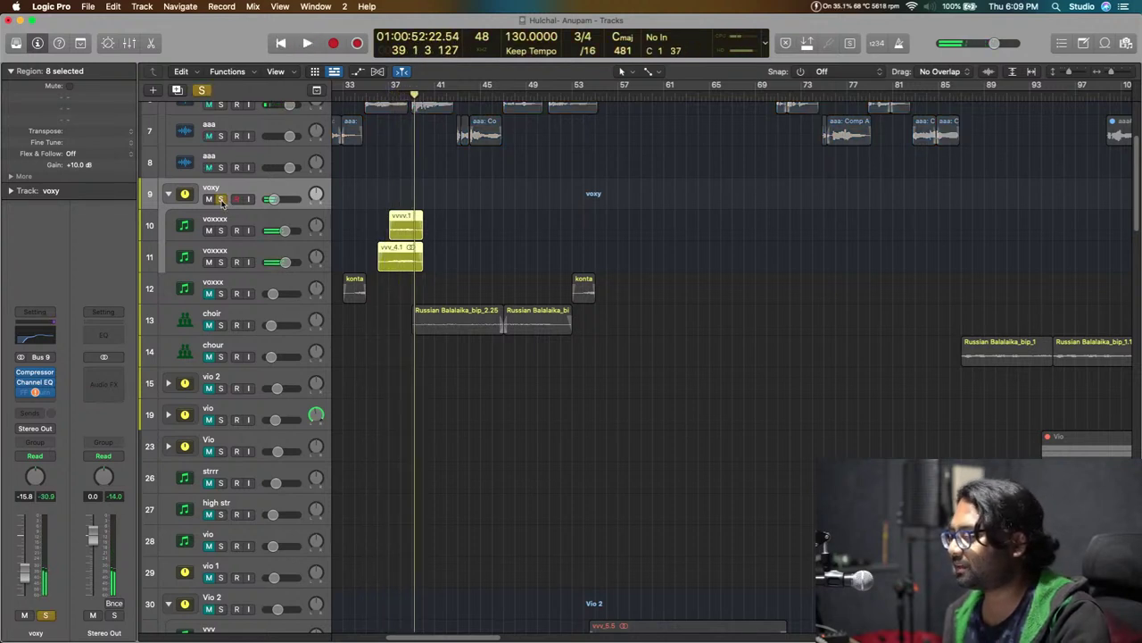
Add the voxxx track 12 to the solo group and play its first visible region until about bar 36.
click(230, 292)
click(416, 288)
key(space)
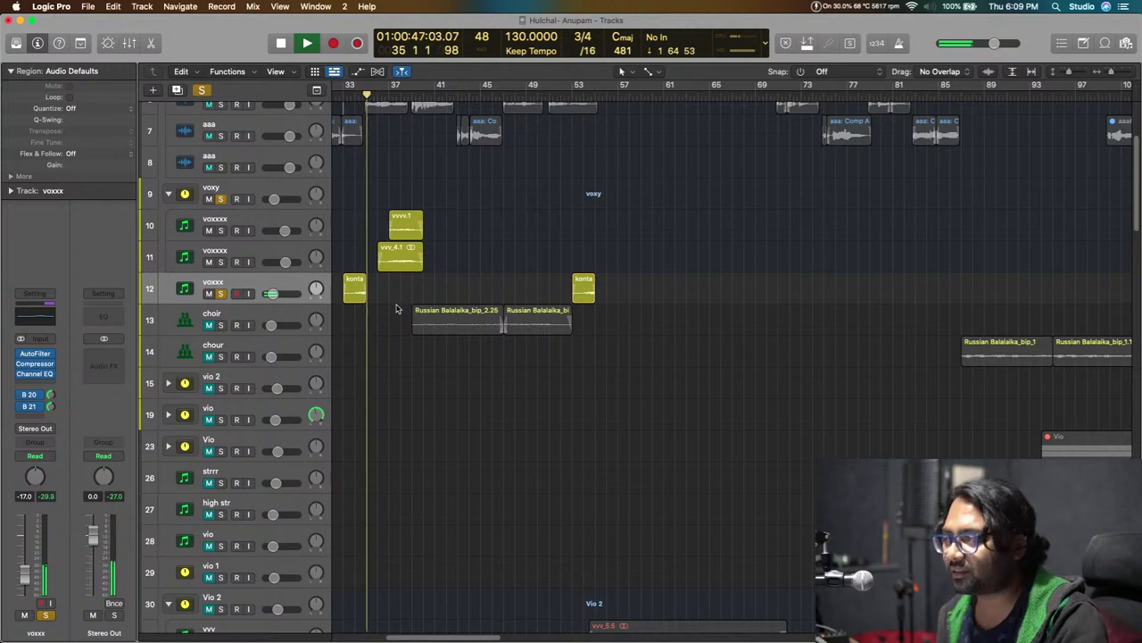
key(space)
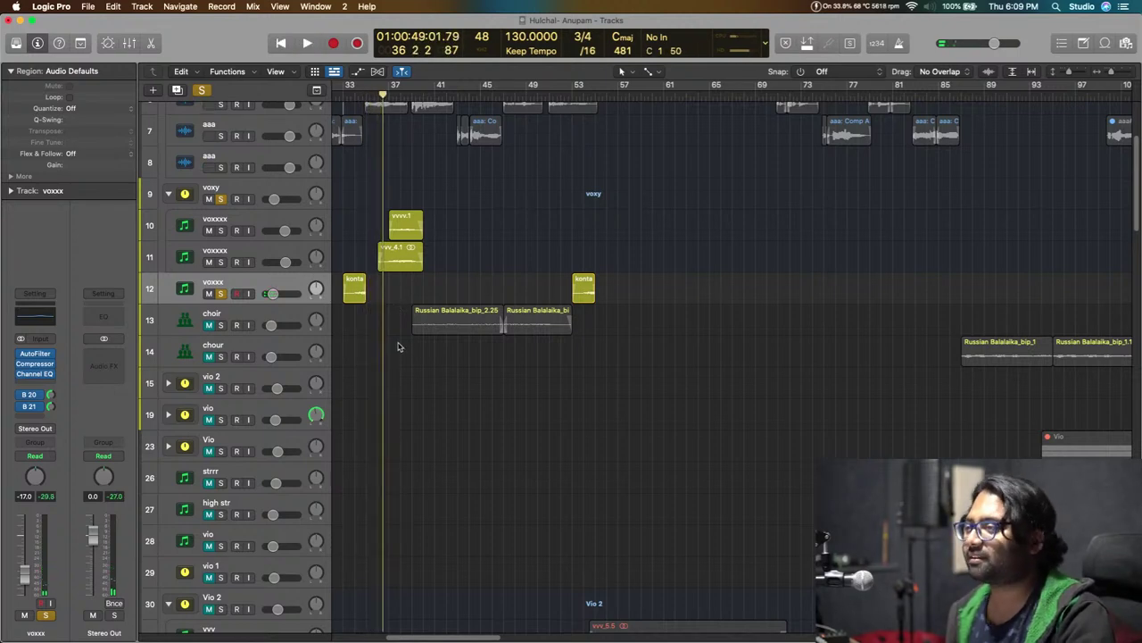
Examine where the voxy, voxxx and choir regions and the main vocal regions occur across the whole song.
ctrl+alt+click(399, 349)
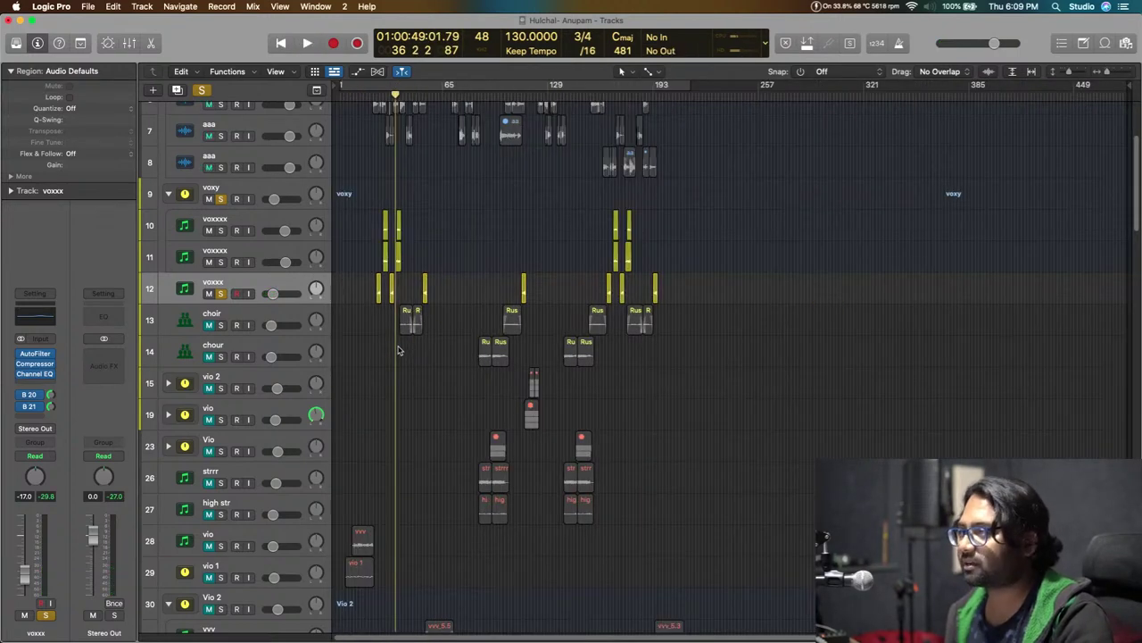
scroll(399, 349, down, 3)
scroll(396, 304, up, 4)
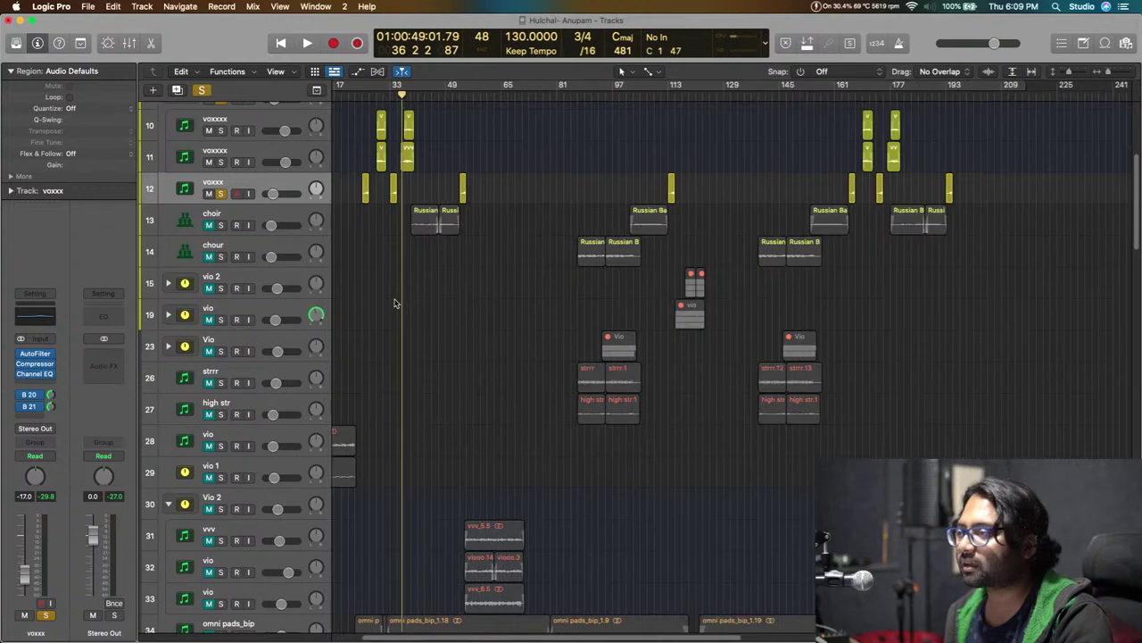
scroll(395, 304, down, 3)
scroll(395, 301, up, 5)
scroll(429, 384, down, 5)
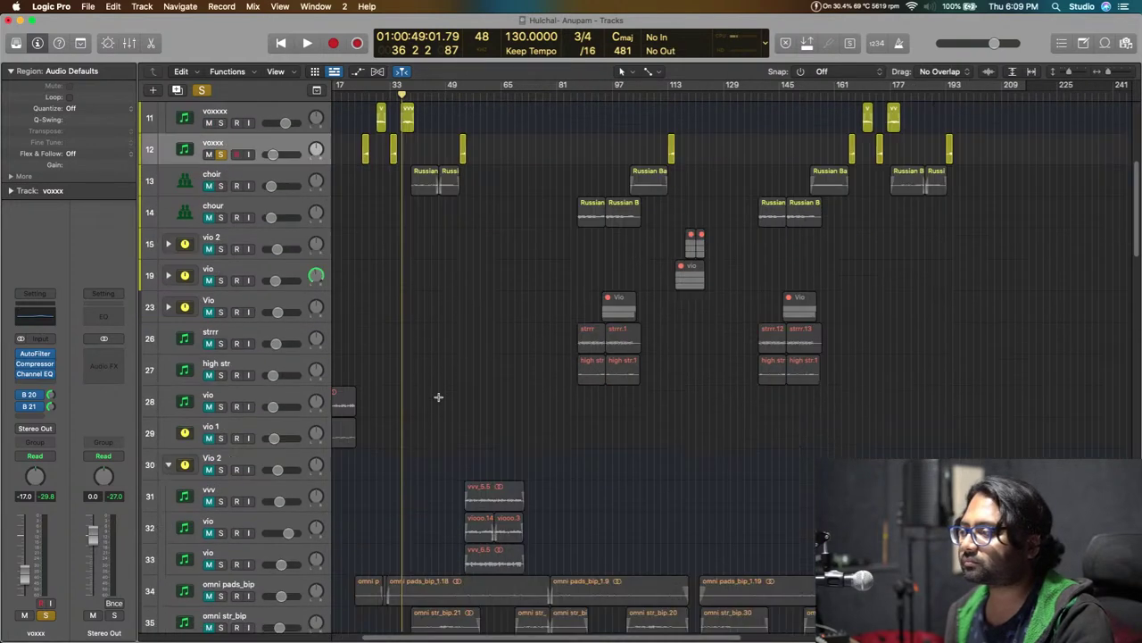
scroll(438, 397, up, 8)
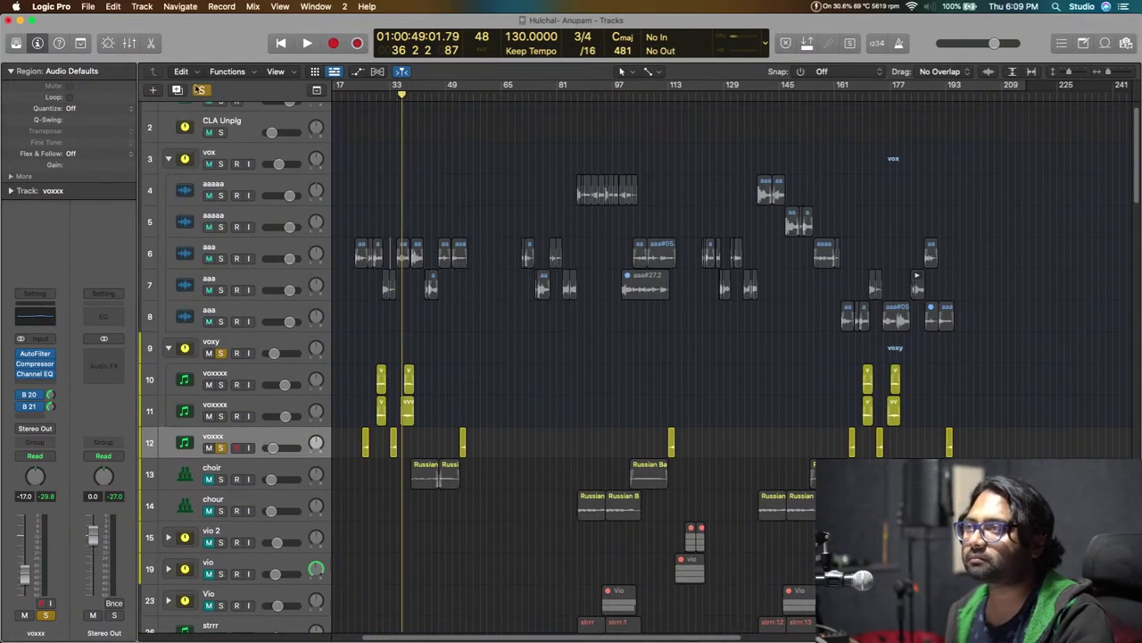
Turn off all solos and mute the voxxx track and the voxy stack, collapsing the stack.
click(202, 90)
click(205, 183)
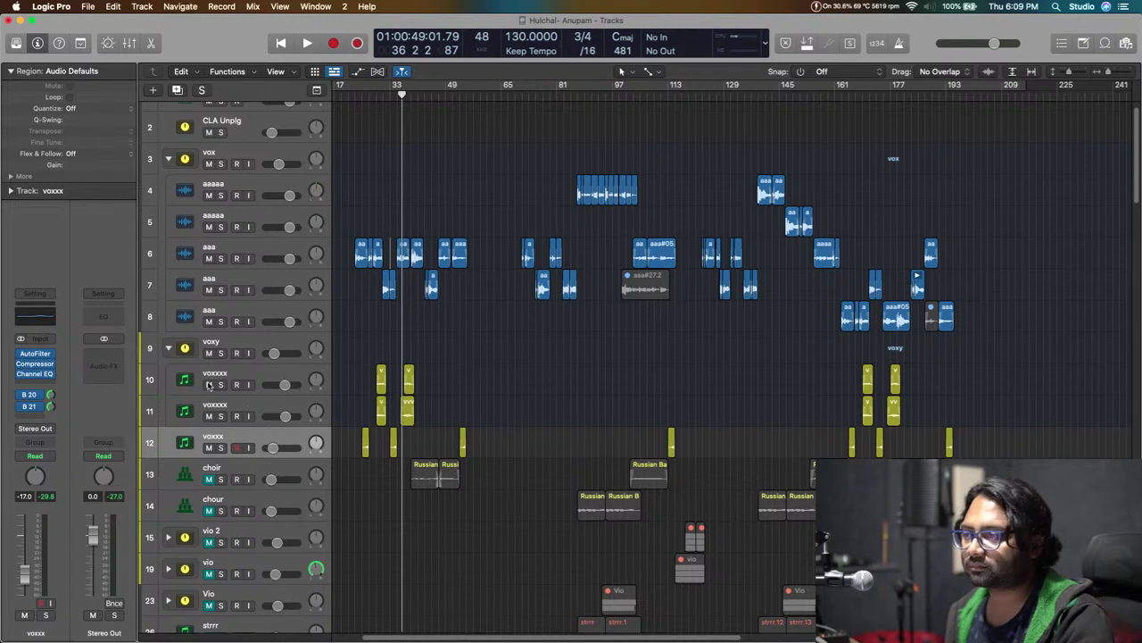
click(210, 448)
scroll(435, 453, up, 1)
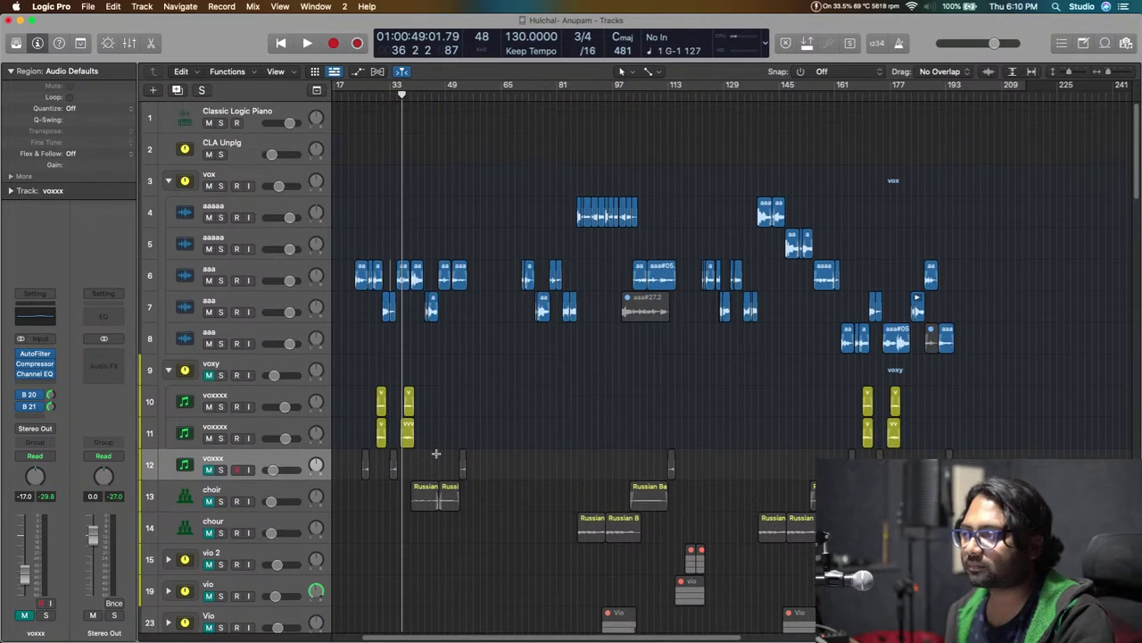
click(168, 370)
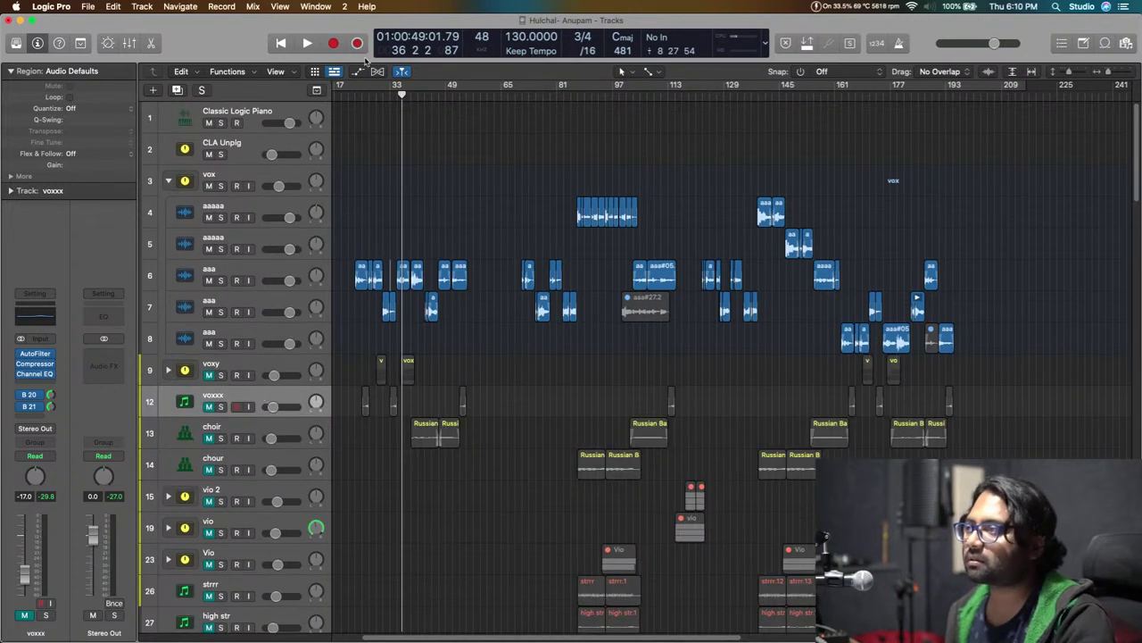
Play the main vocal regions on the aaa tracks from bar 22 to just past bar 37, with their waveforms enlarged.
key(super+Right)
key(super+Right)
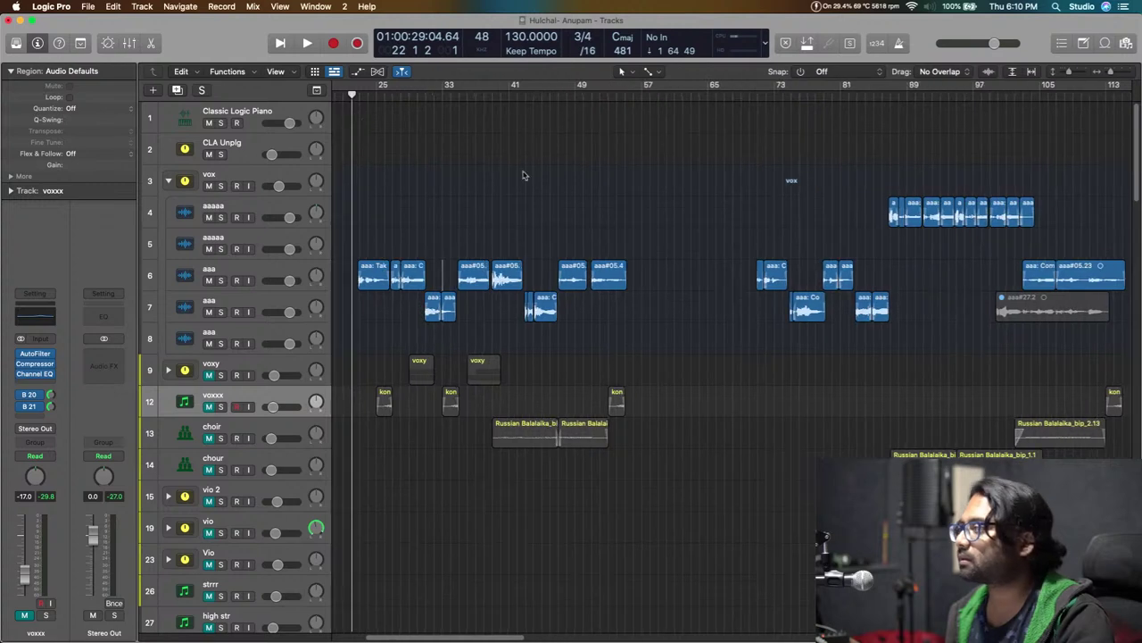
key(space)
key(super+Right)
key(super+Down)
scroll(658, 316, up, 3)
scroll(707, 318, up, 1)
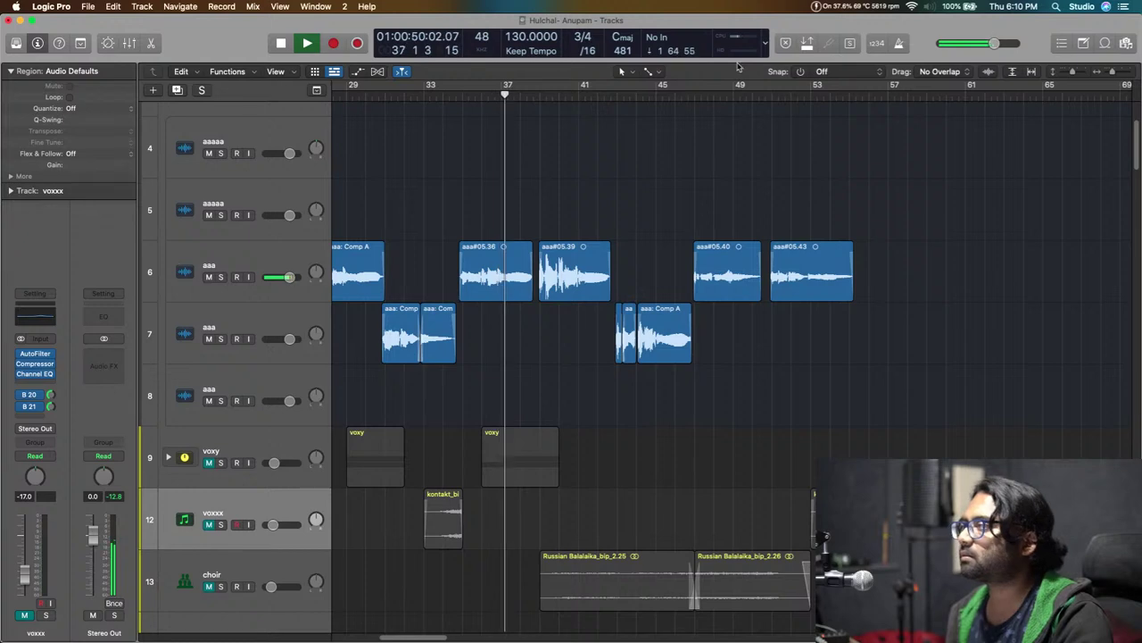
key(space)
Place the playhead near bar 49 and examine the main vocal regions in the following bars.
click(730, 96)
drag(740, 95, 769, 123)
scroll(753, 151, right, 5)
scroll(757, 181, down, 4)
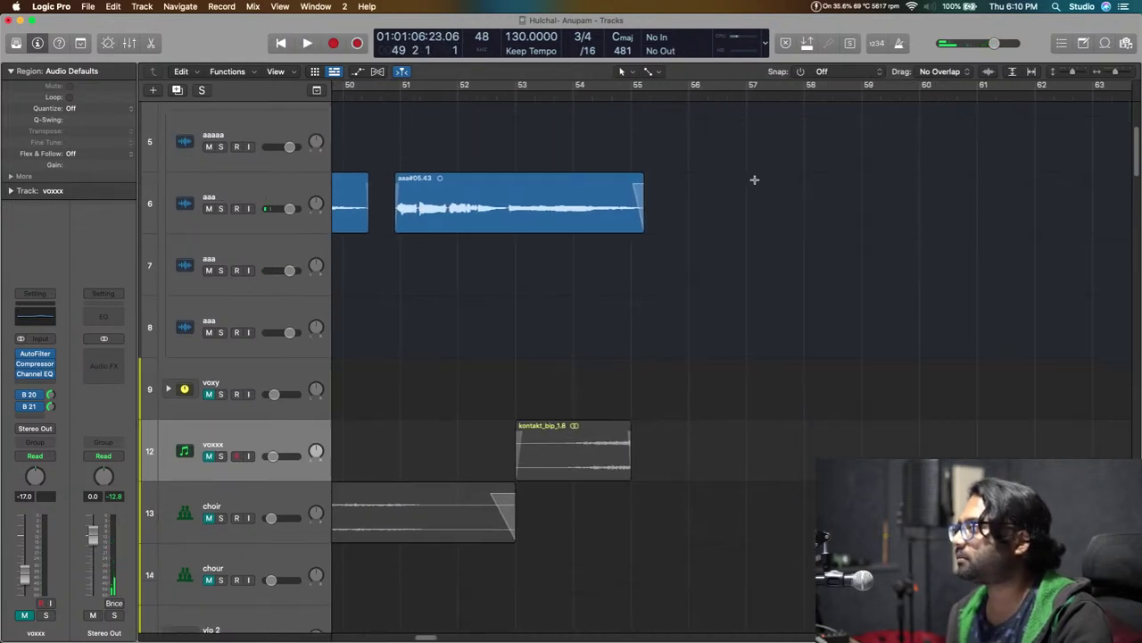
scroll(706, 184, up, 3)
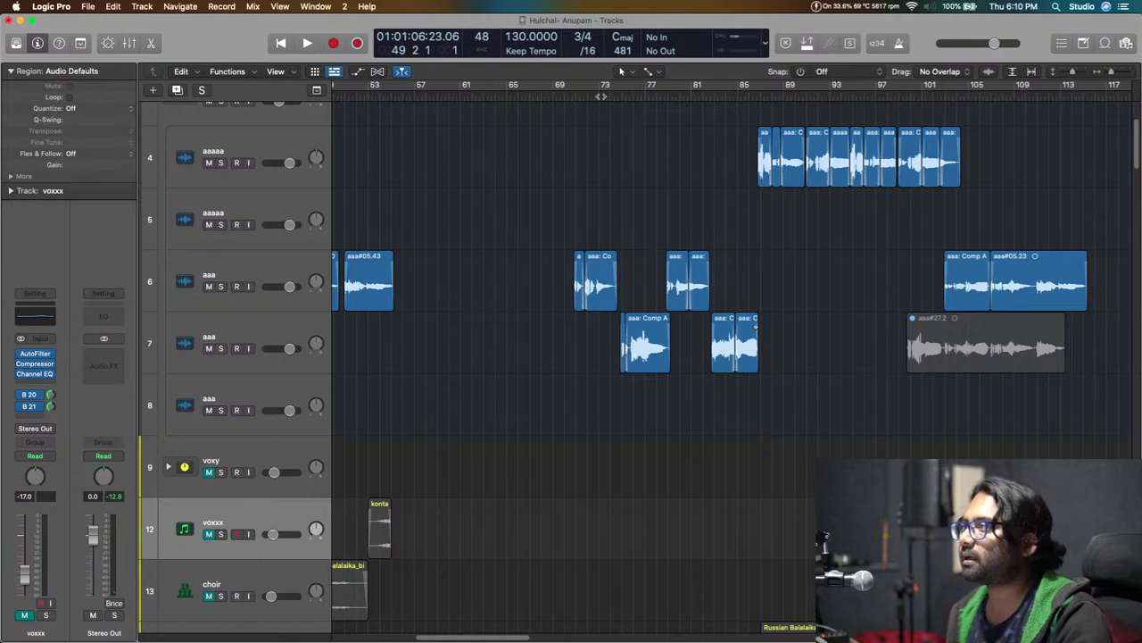
Place the playhead near bar 73 and enlarge the vocal regions there, with Waveform Zoom switched on.
click(600, 95)
key(super+Right)
key(super+Right)
key(super+Right)
key(super+Down)
key(super+Down)
scroll(465, 228, up, 1)
click(988, 74)
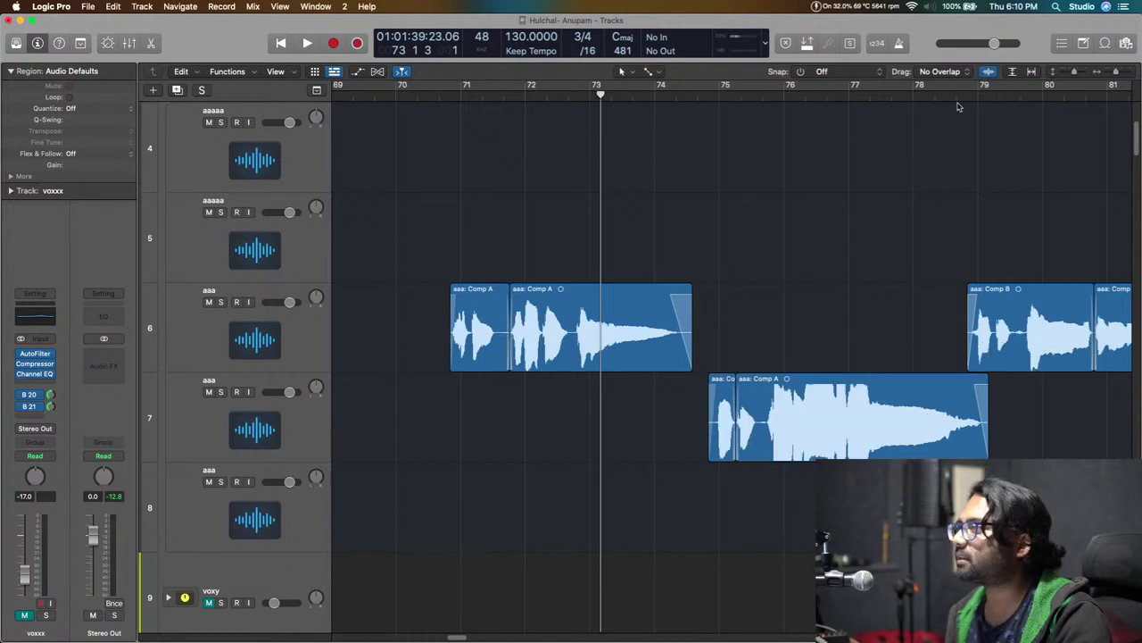
Play the vocal phrase on aaa track 6 from just before bar 71 to bar 74, slightly trimming its second region's start.
click(450, 96)
key(super+Right)
key(super+Right)
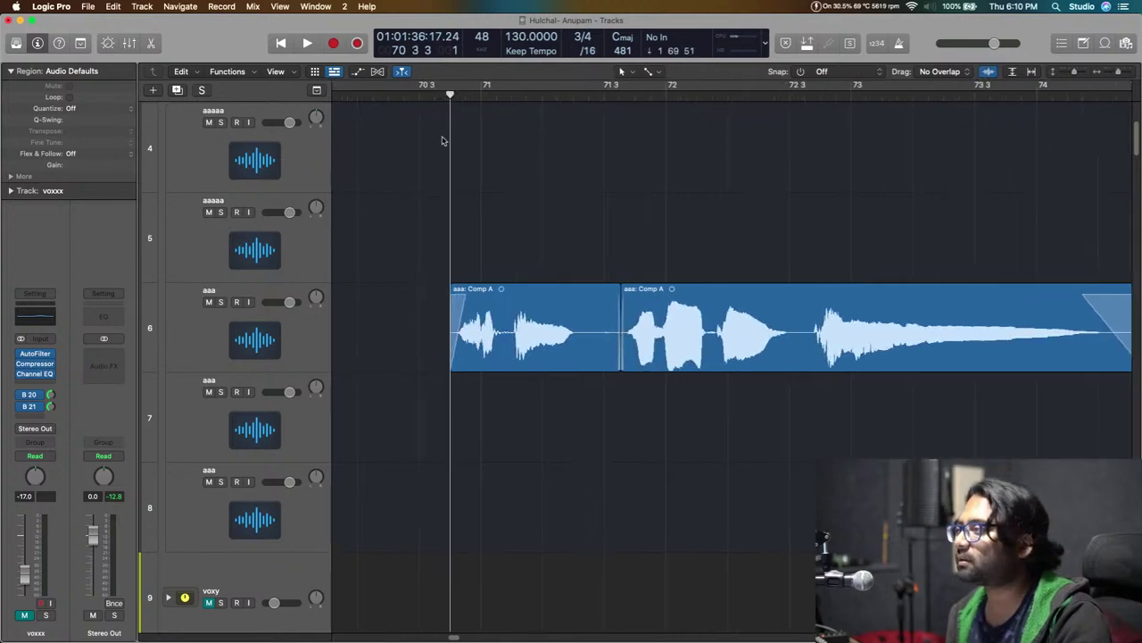
key(space)
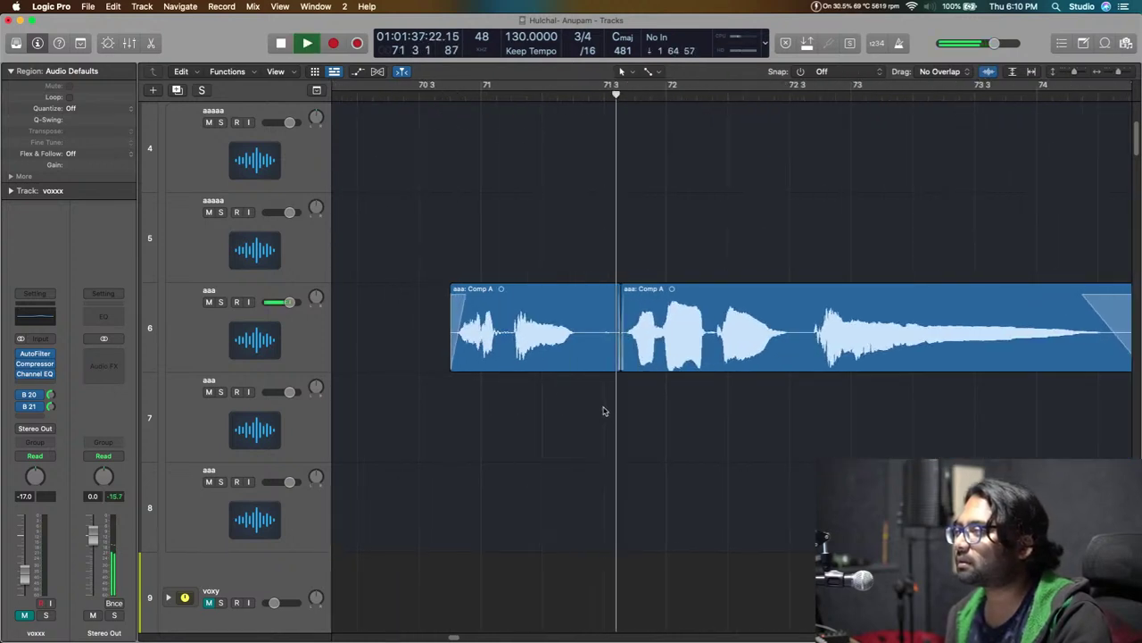
key(space)
mouse_move(620, 366)
mouse_down()
mouse_move(578, 373)
mouse_move(578, 348)
mouse_move(623, 361)
mouse_up()
key(space)
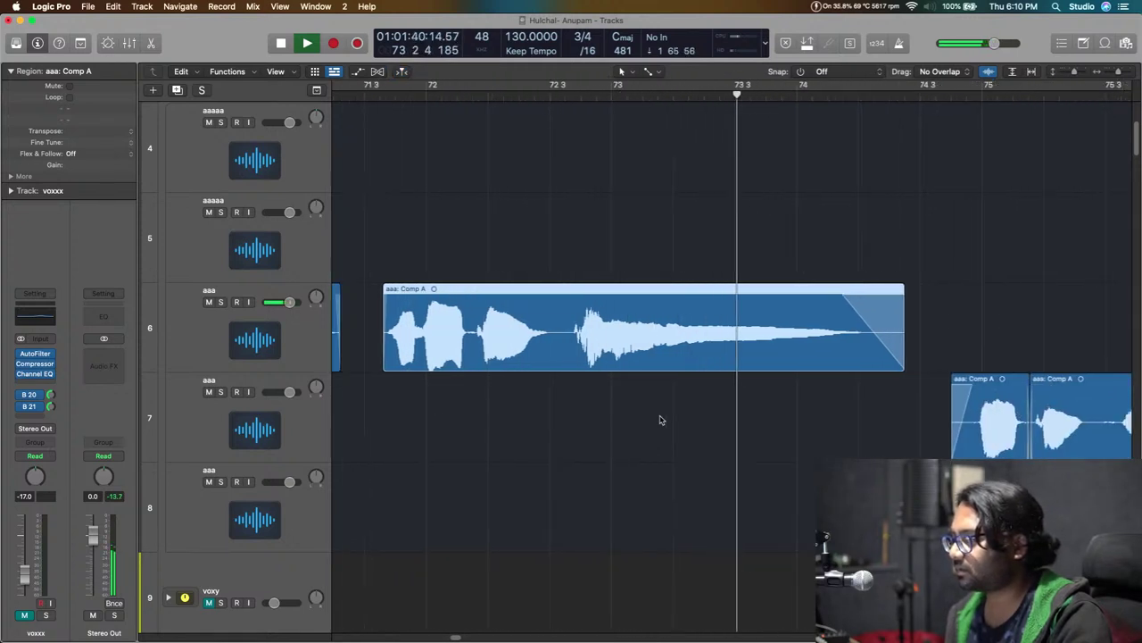
key(space)
Trim the start of the first region near bar 75 on aaa track 7 and delete the quiet stretch around 75 3.
drag(656, 451, 669, 451)
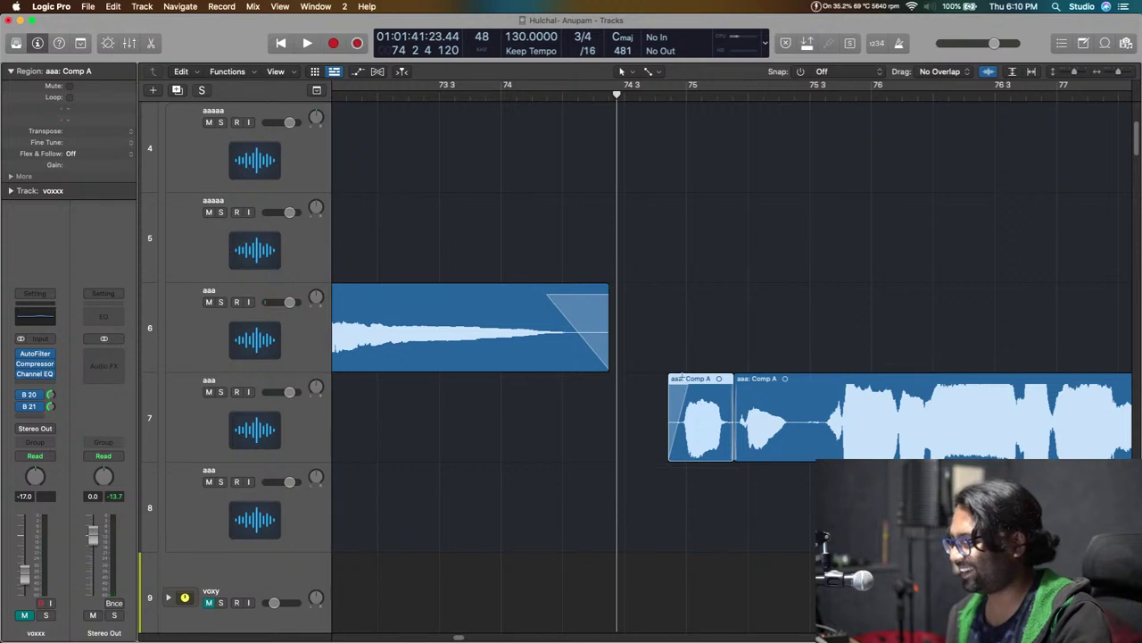
scroll(721, 448, right, 5)
drag(549, 431, 519, 437)
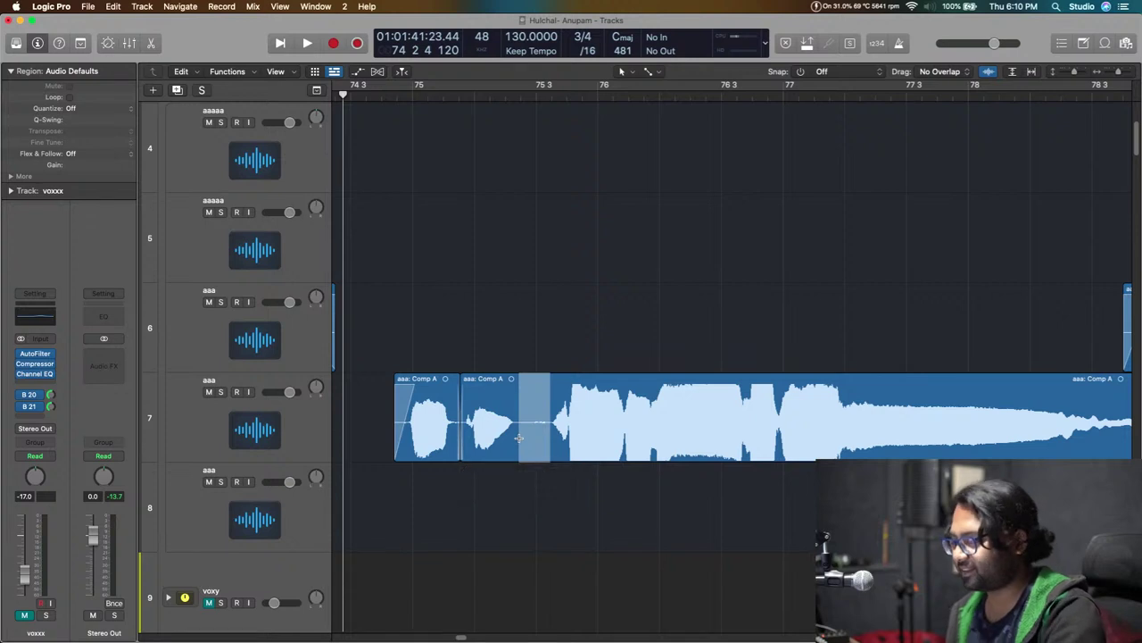
key(Delete)
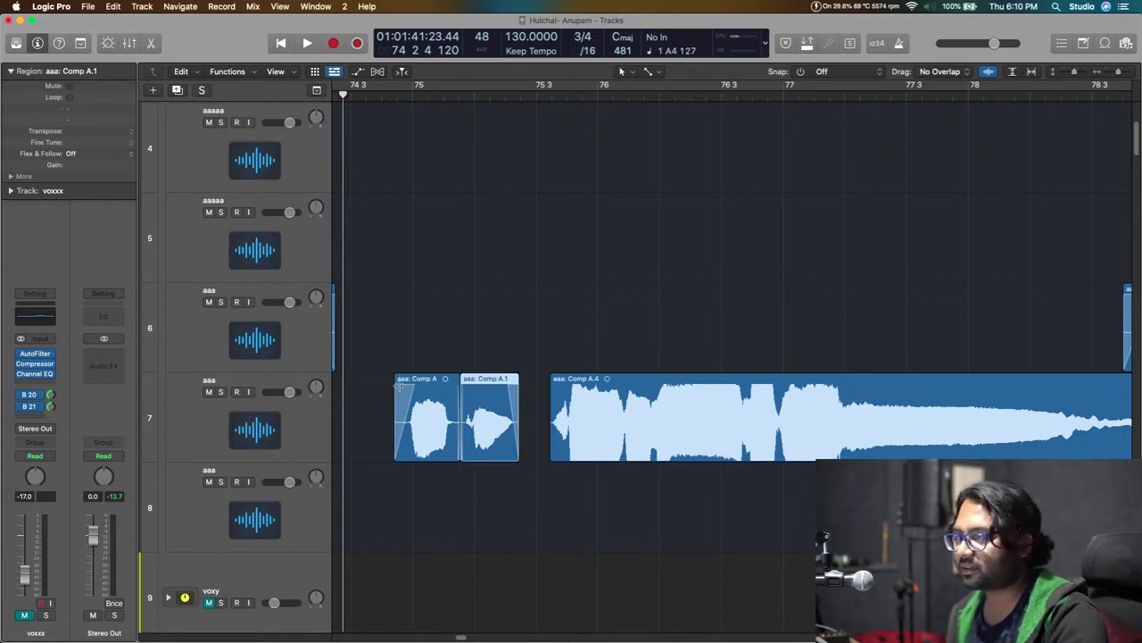
Shorten the fade-in and start of the first track 7 region near bar 75, and fade in the long region after the gap.
click(411, 381)
drag(398, 455, 403, 455)
click(551, 380)
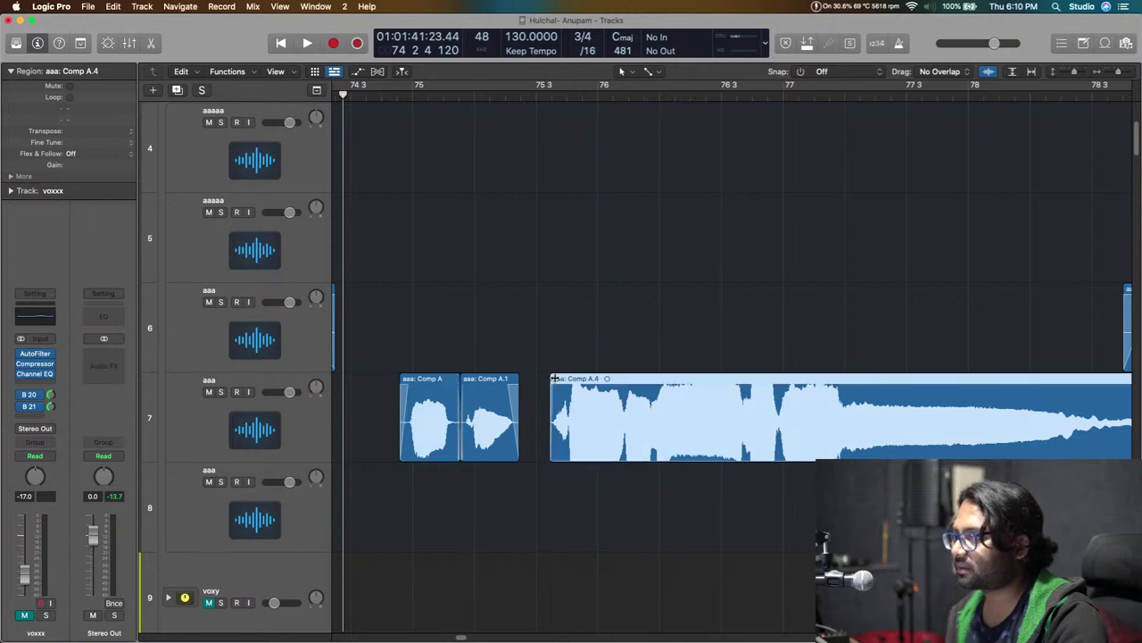
Trim and fade out the long track 7 region just past bar 79, and tighten the start and fade-in of the following track 6 region.
scroll(584, 393, right, 5)
drag(1016, 451, 989, 451)
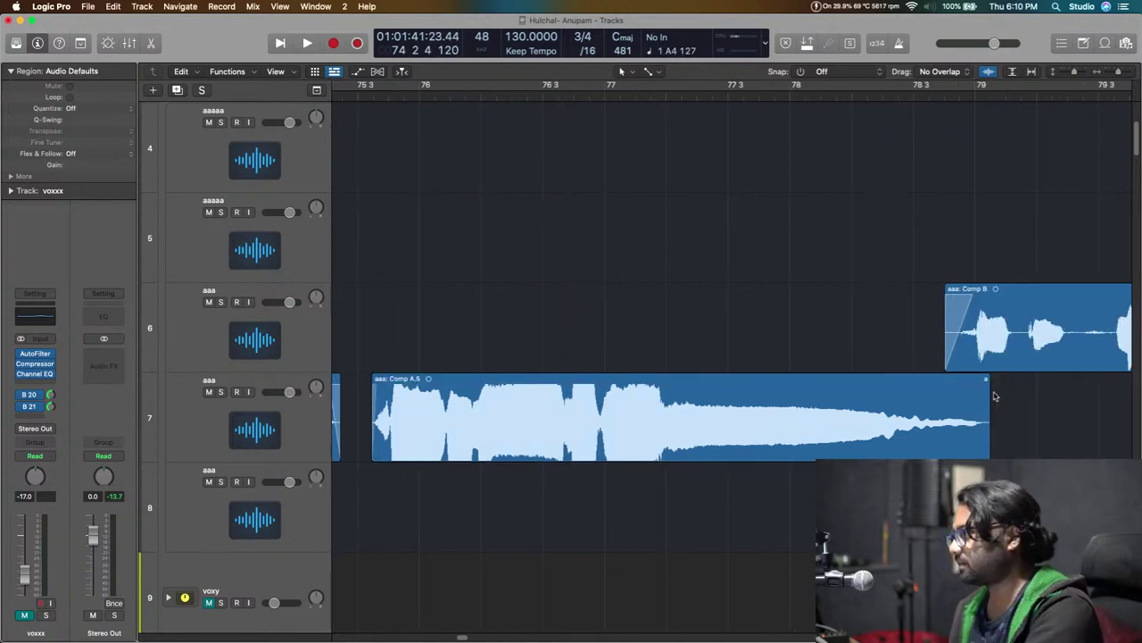
click(989, 380)
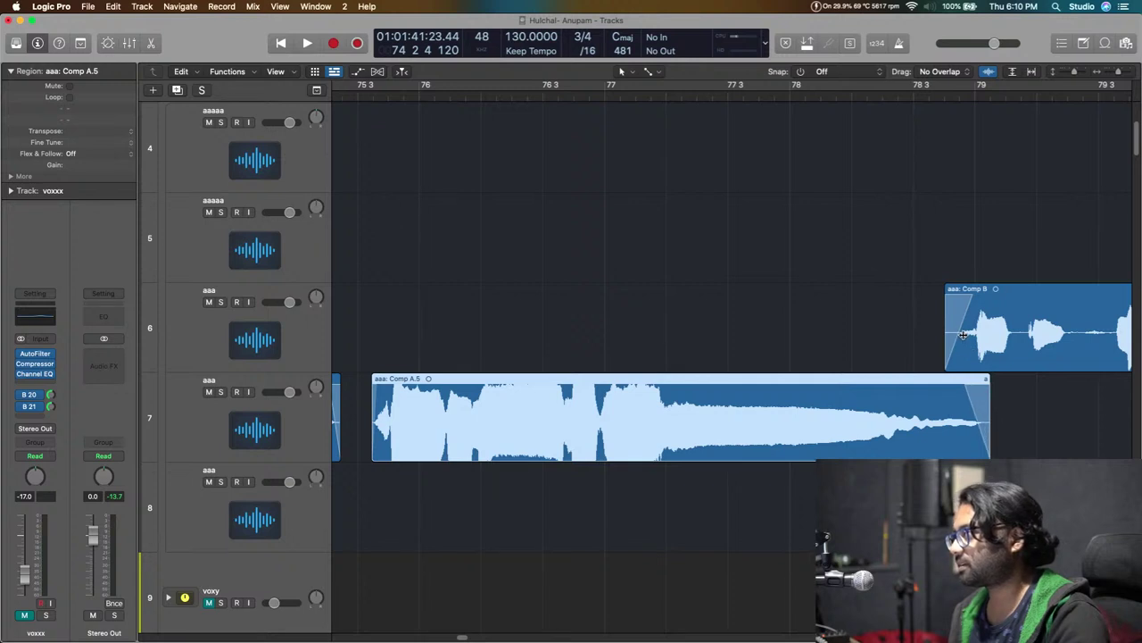
mouse_move(919, 334)
mouse_down()
mouse_move(927, 351)
mouse_move(955, 350)
mouse_up()
click(957, 294)
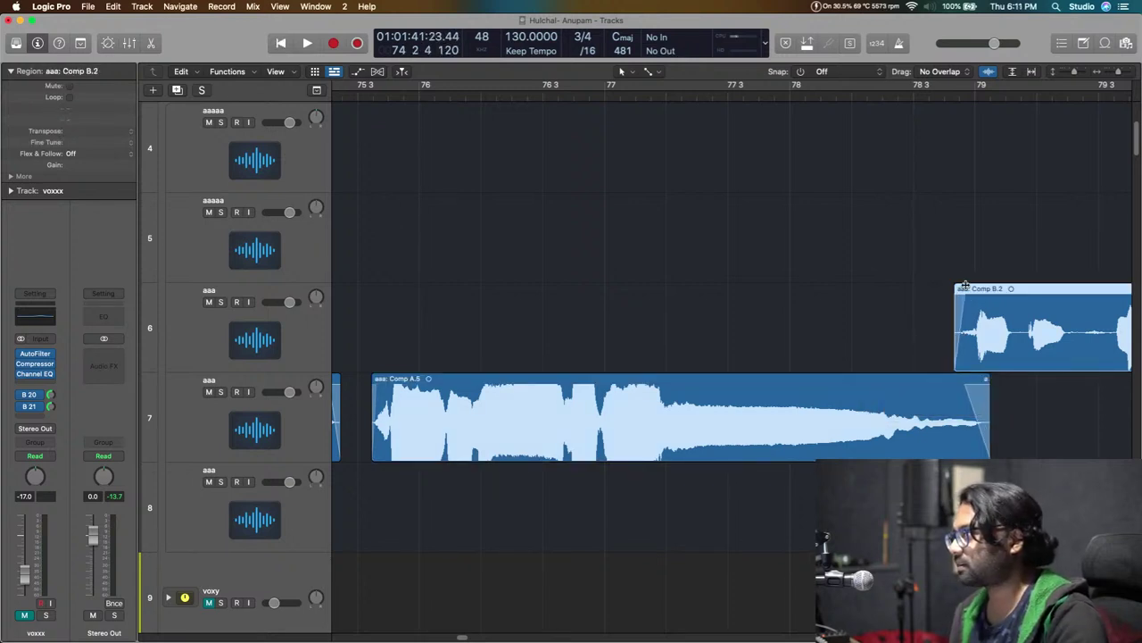
Audition and delete the quiet stretch just before 79 3 on aaa track 6, adding short fades on both sides of the gap.
scroll(912, 335, right, 5)
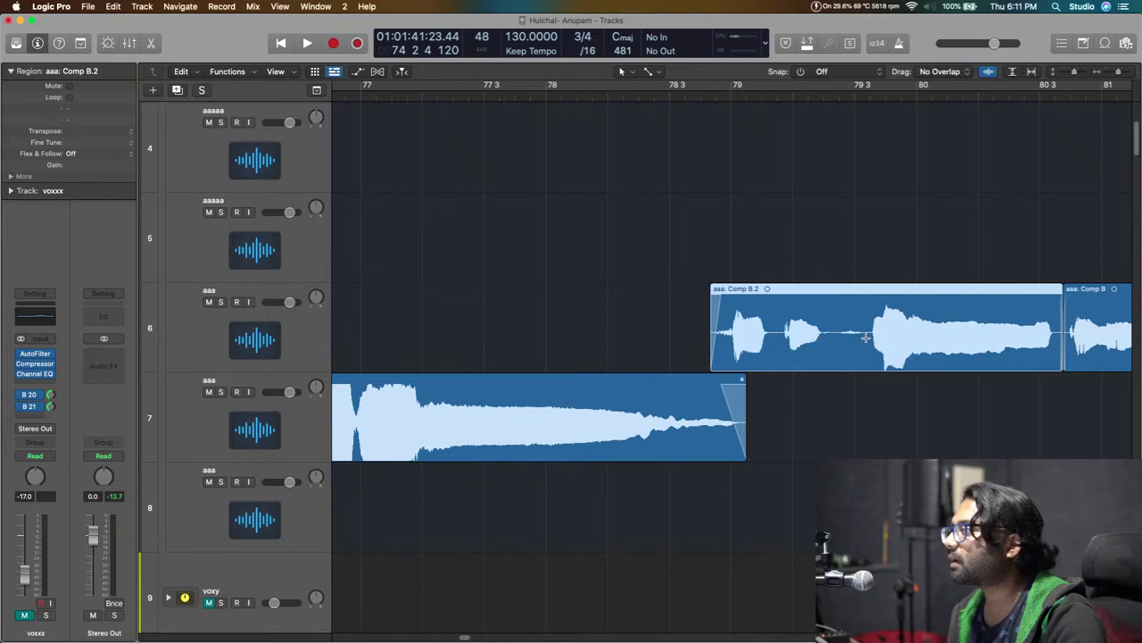
click(832, 340)
key(space)
key(space)
drag(865, 339, 837, 348)
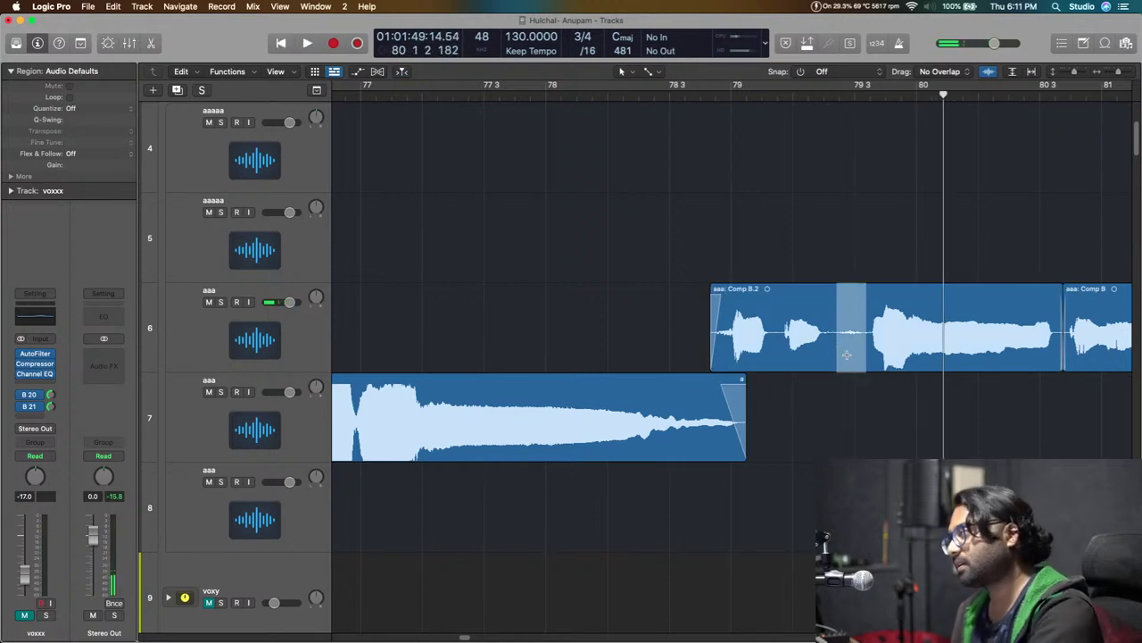
key(Delete)
click(833, 289)
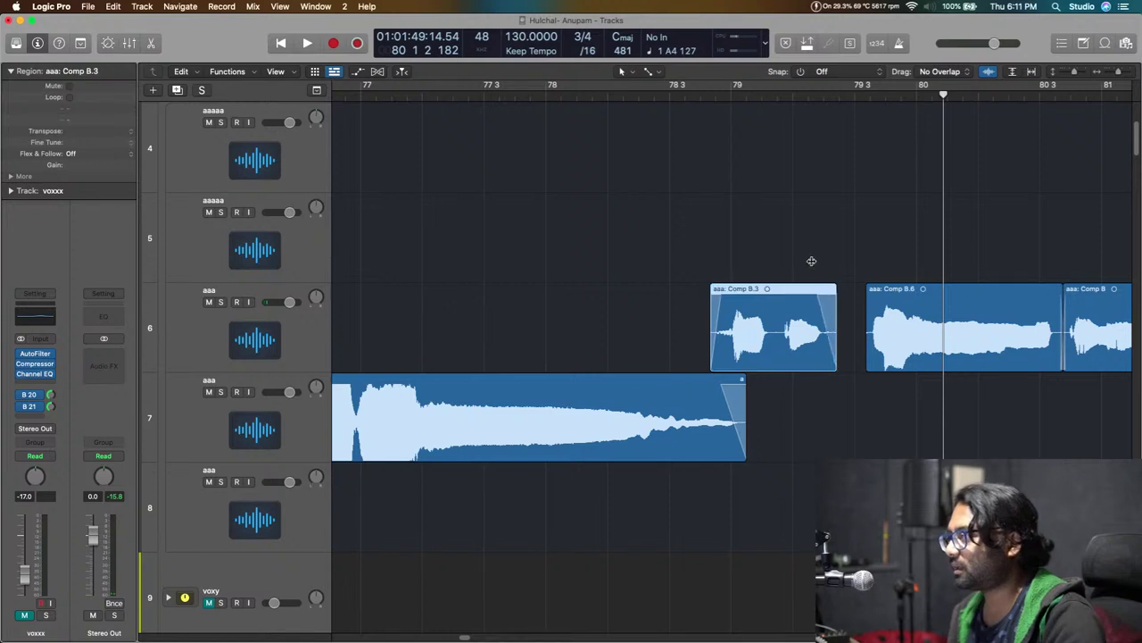
click(873, 291)
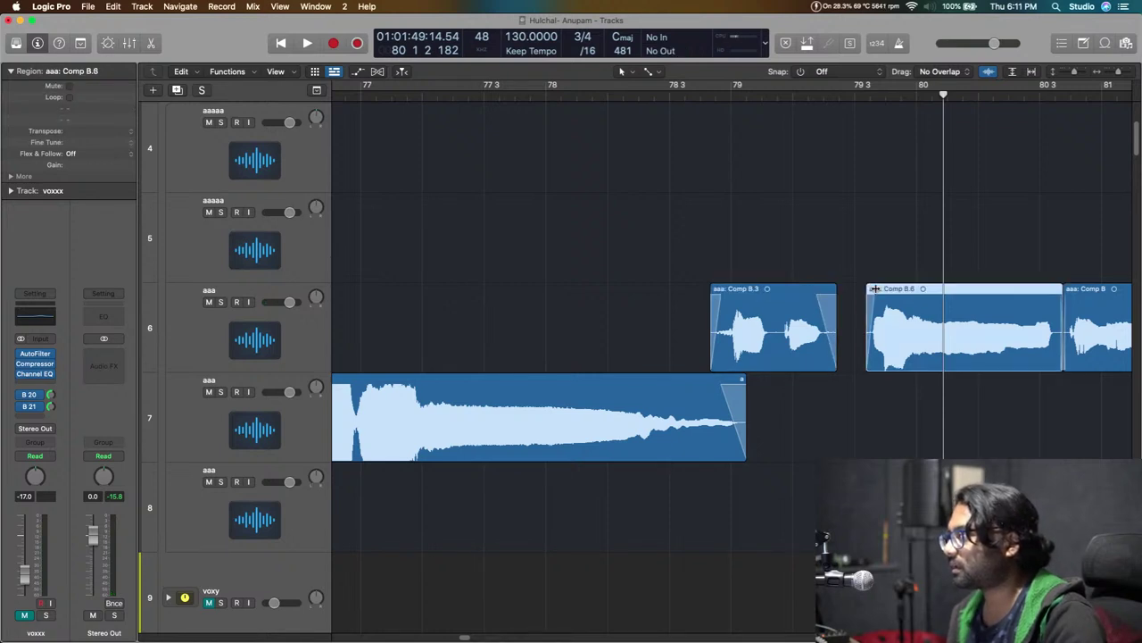
Play the edited phrase from just before bar 79 on the aaa tracks, replaying it from bar 79 to check the cut.
click(702, 87)
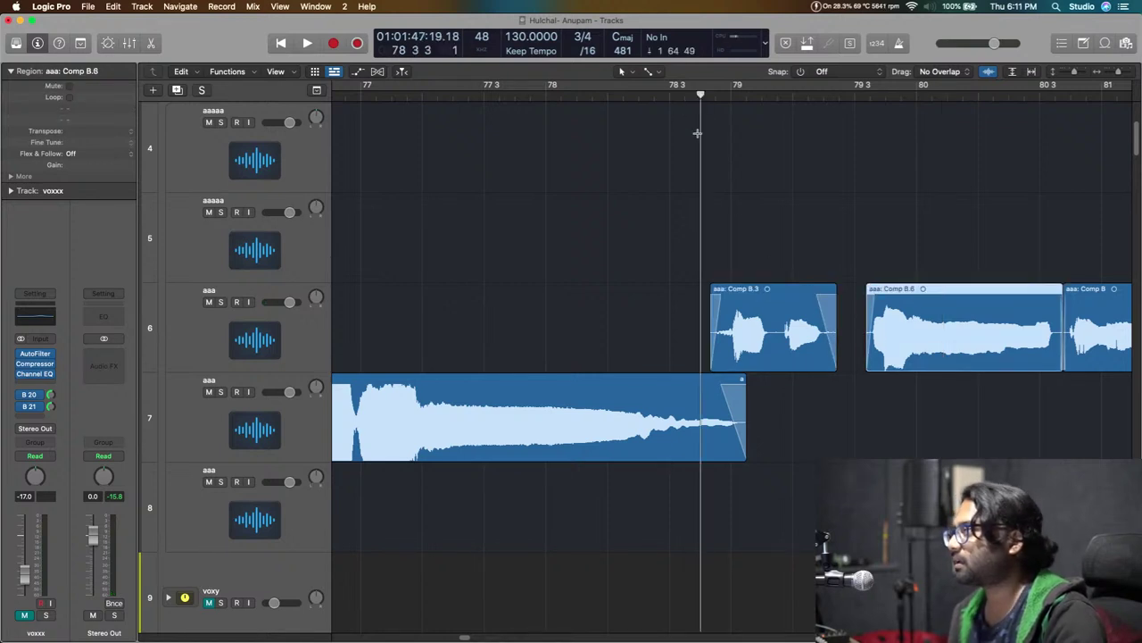
key(space)
click(399, 93)
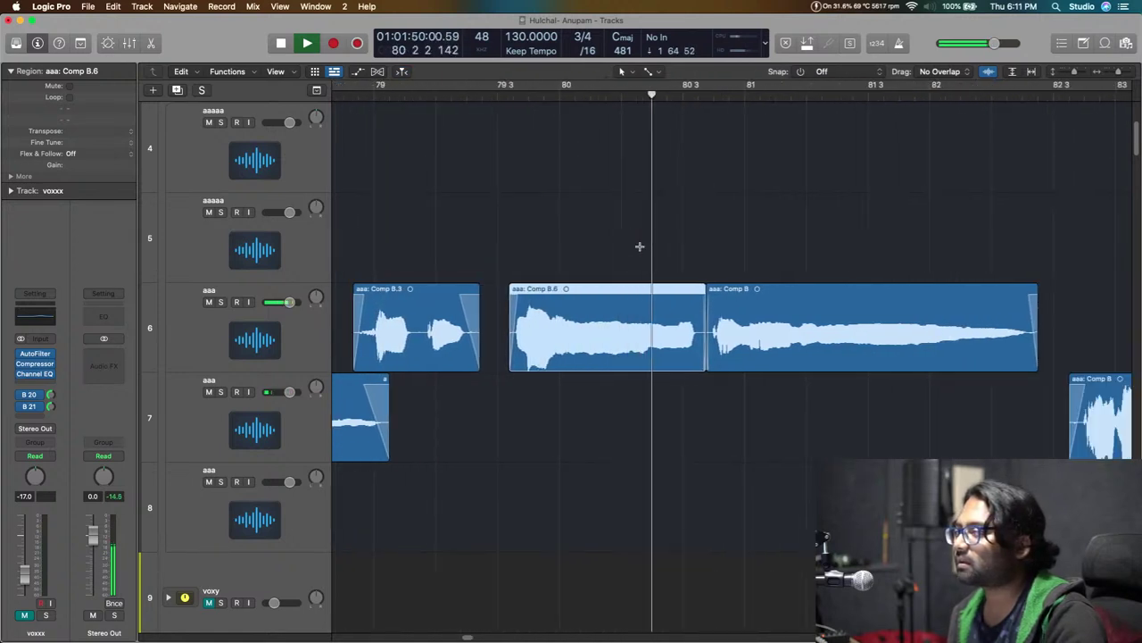
click(378, 93)
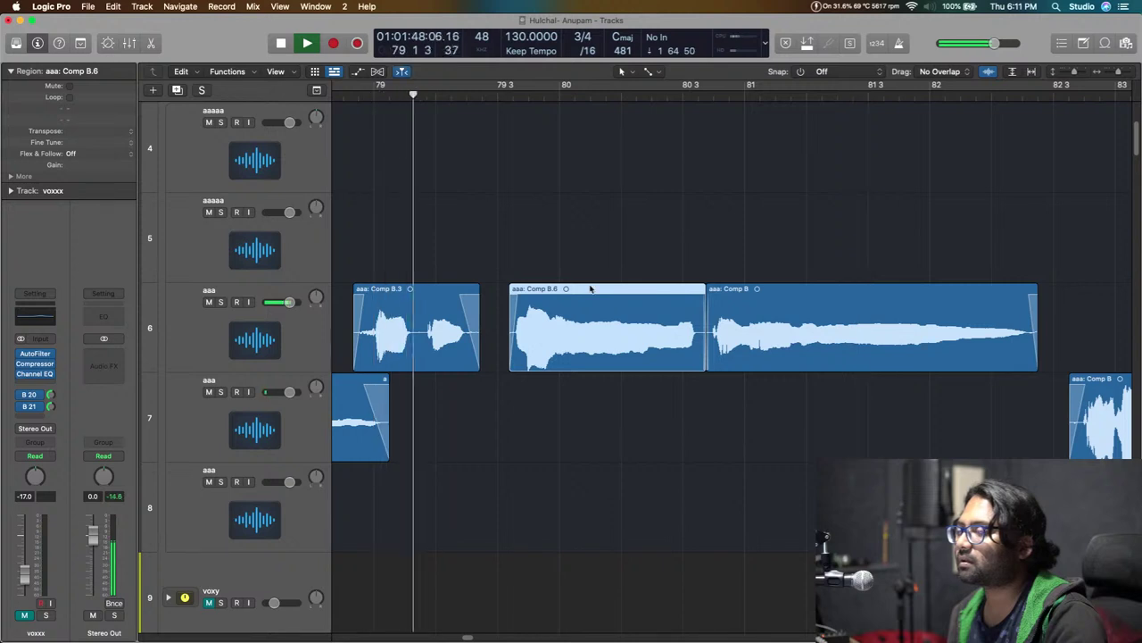
click(379, 93)
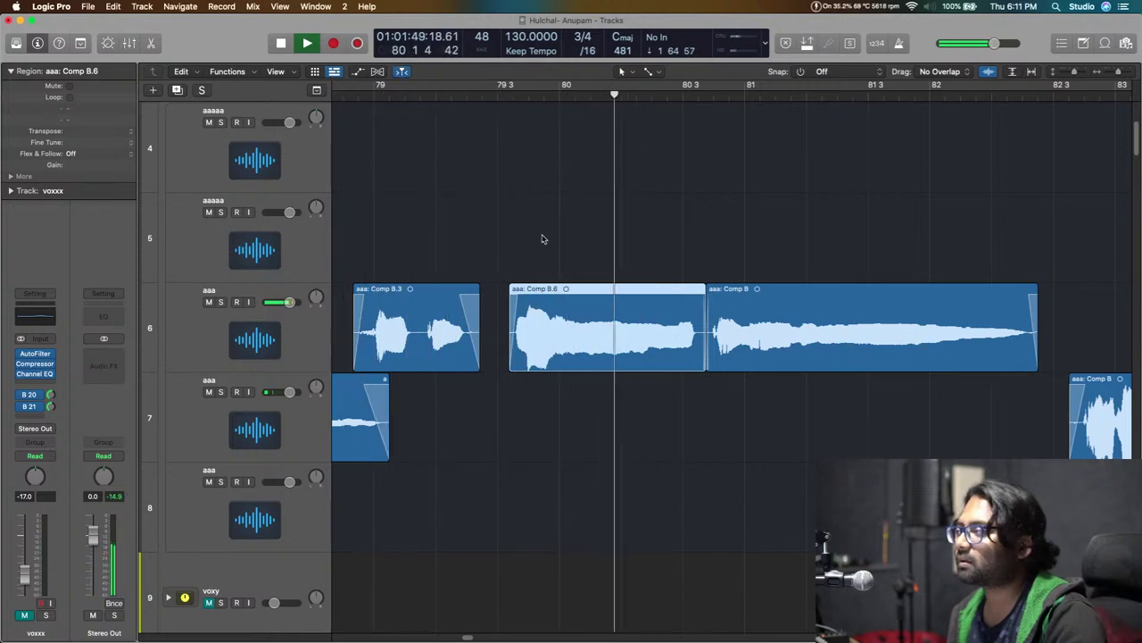
click(644, 118)
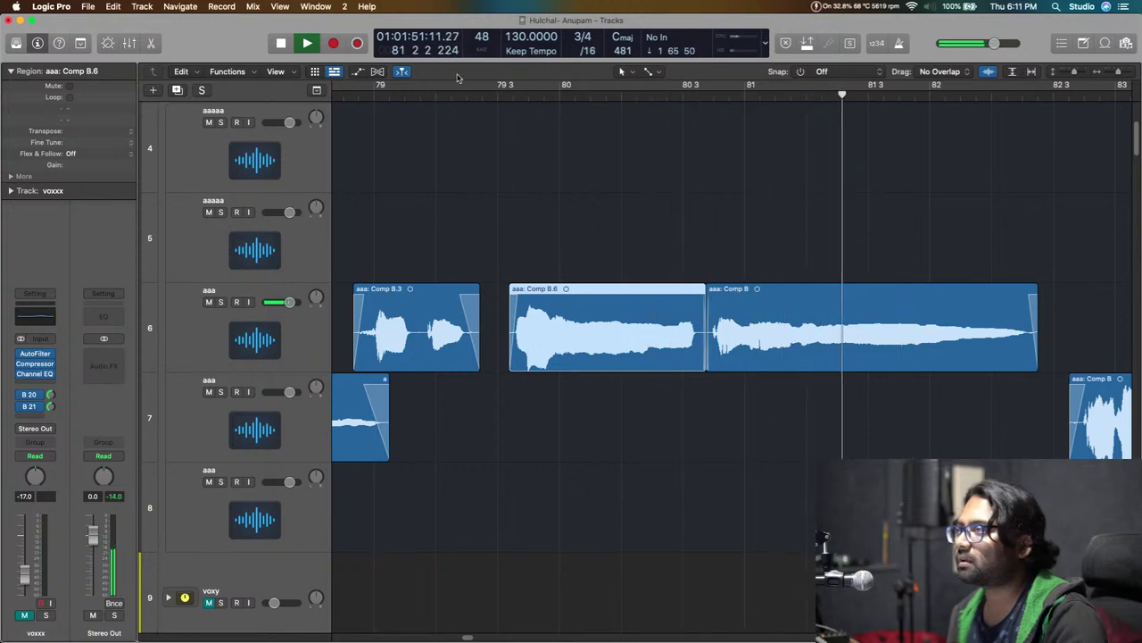
click(505, 103)
Let playback continue through the vocal regions from bar 82 to bar 91, following it onto the aaaaa track.
scroll(837, 336, right, 2)
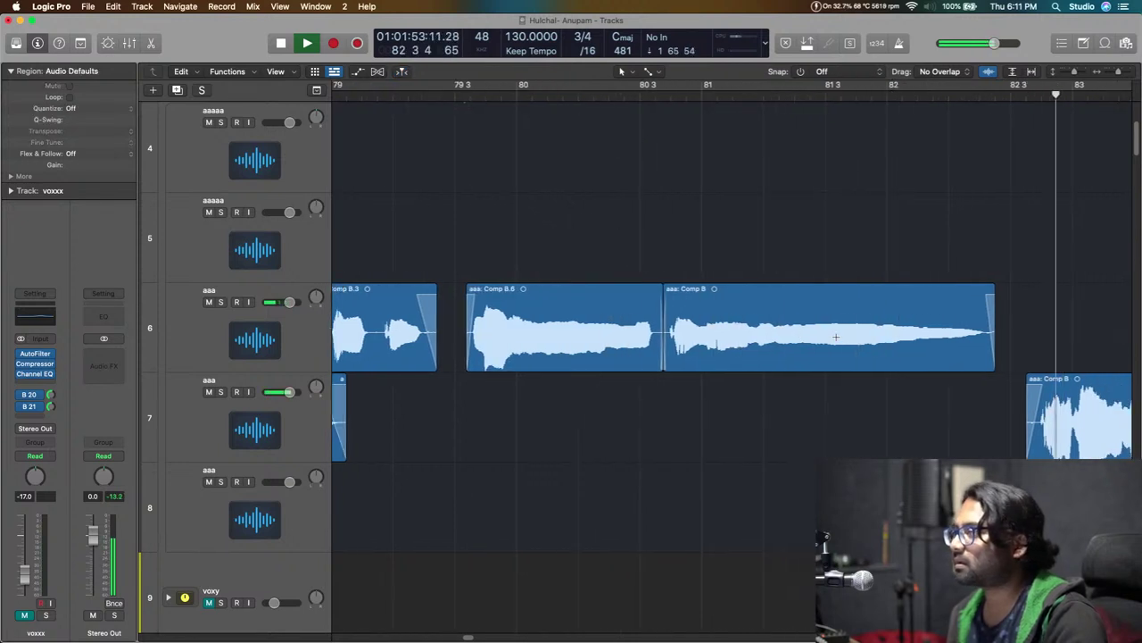
scroll(837, 335, down, 5)
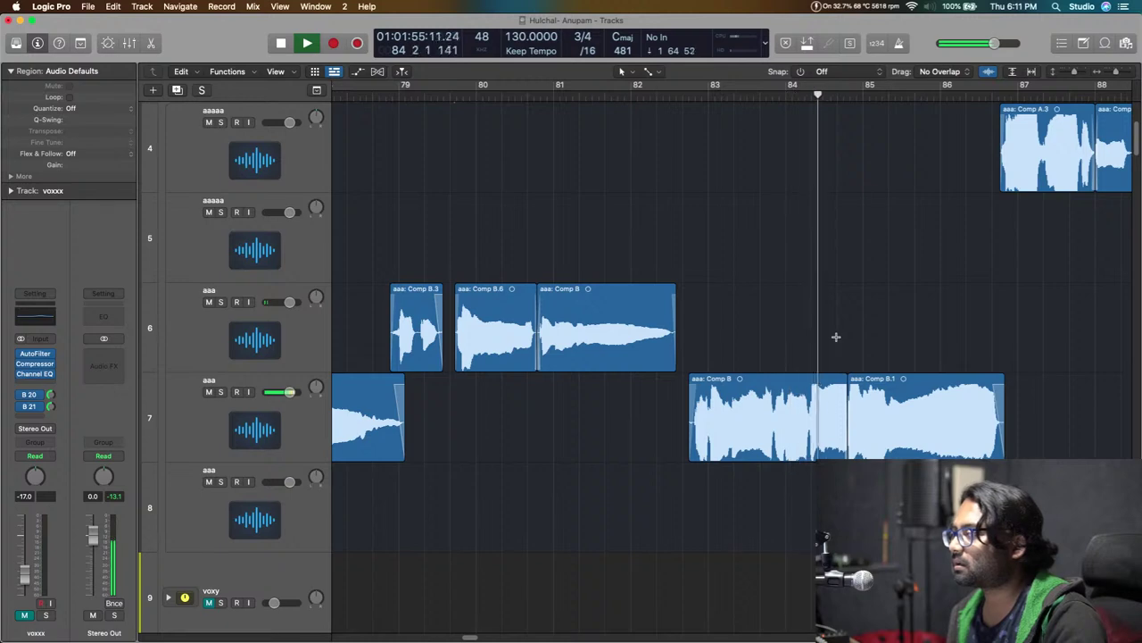
key(super+Left)
key(super+Left)
scroll(836, 336, up, 3)
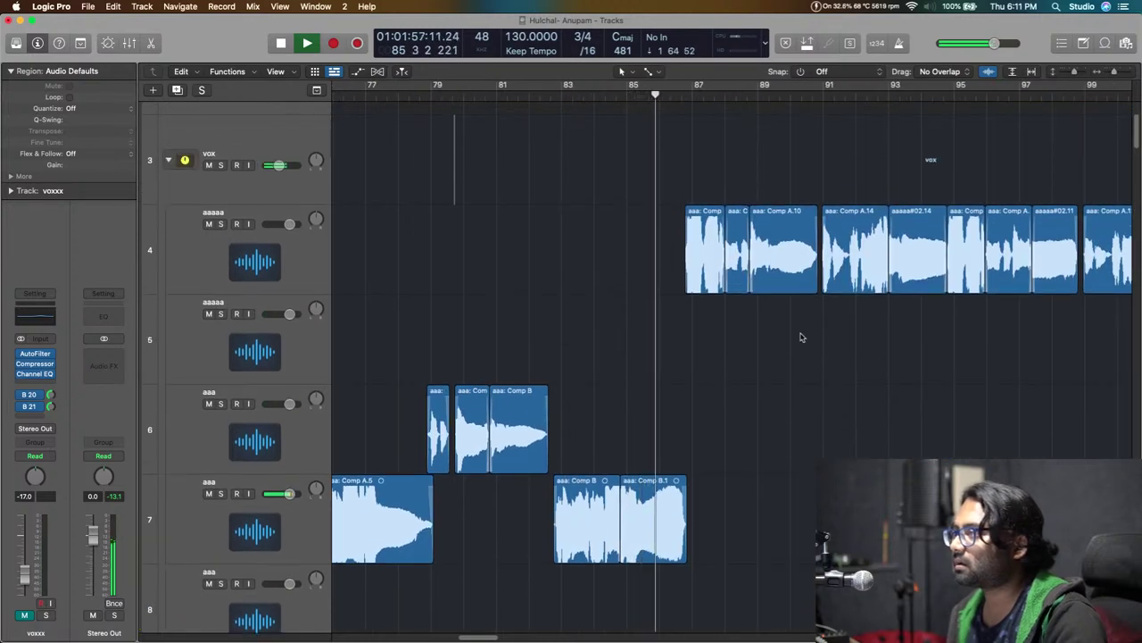
key(super+Right)
key(super+Right)
key(super+Right)
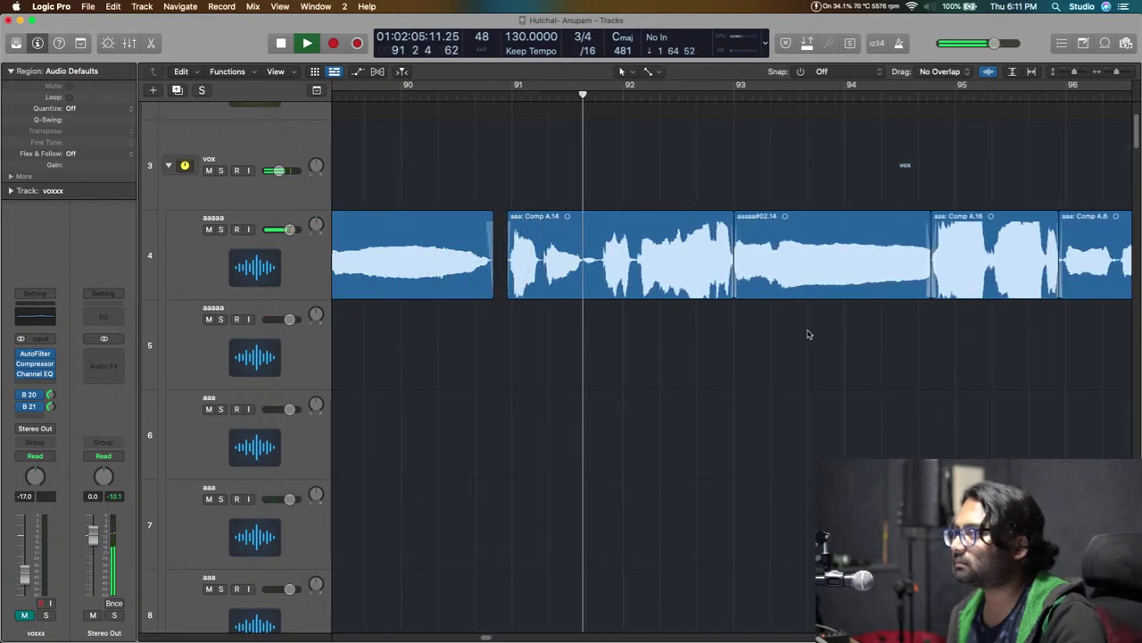
Replay the aaaaa track's vocal from just before bar 91 to about bar 92 with its waveform enlarged.
click(502, 95)
scroll(610, 208, up, 2)
key(super+Right)
key(super+Right)
key(super+Right)
key(super+Down)
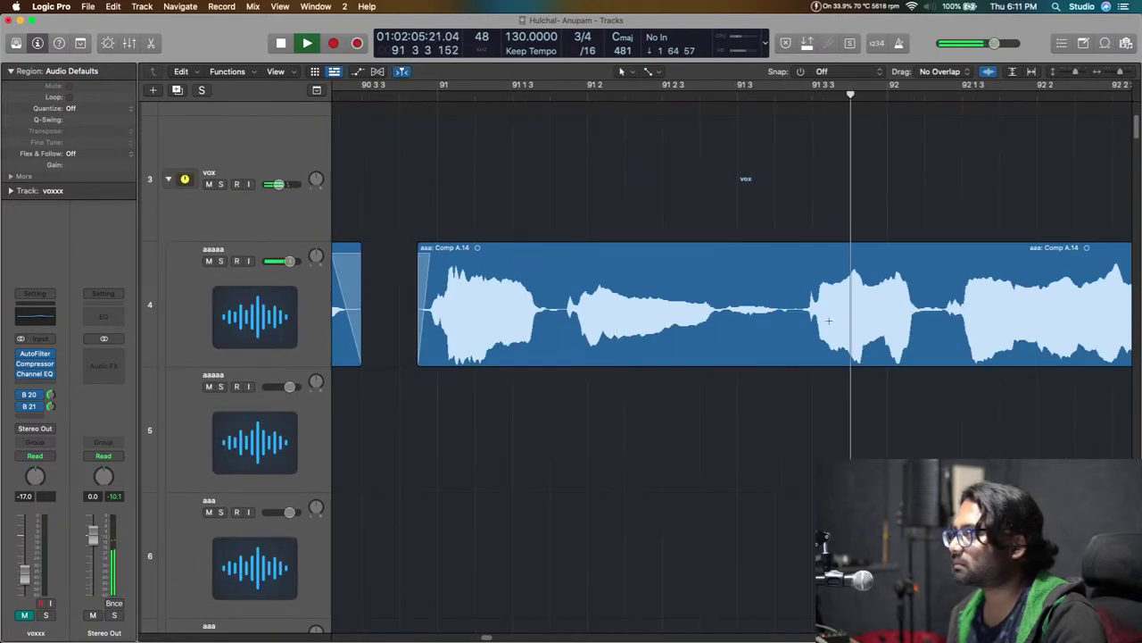
key(space)
Delete the quiet stretch around 91 3 on the aaaaa track and add short fades to the regions on both sides.
super+click(794, 349)
drag(789, 363, 708, 235)
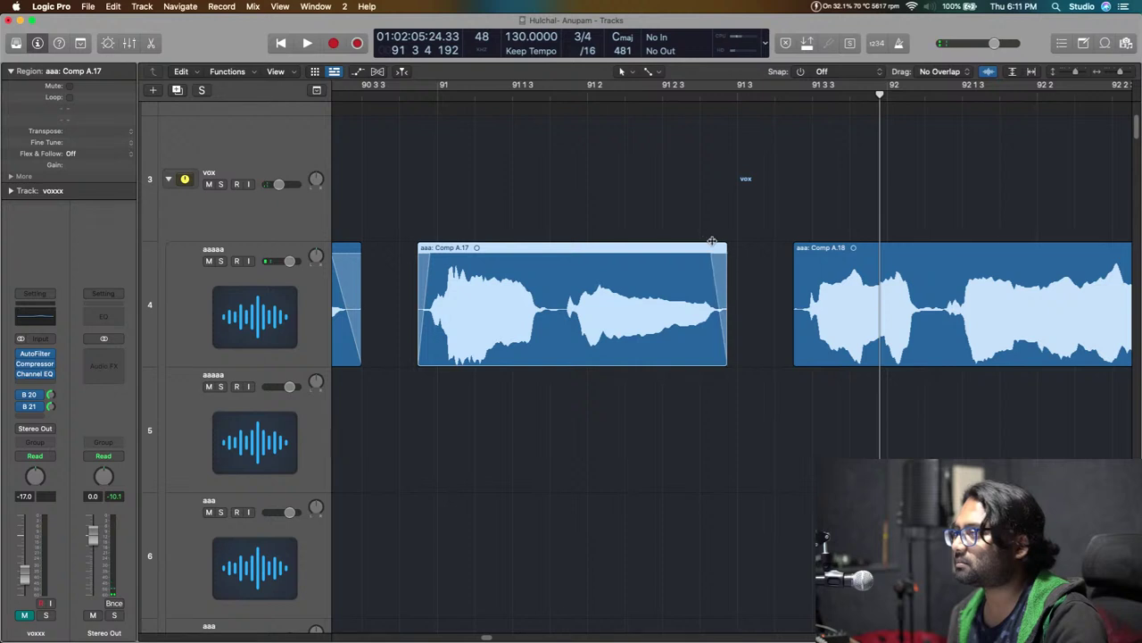
drag(797, 356, 807, 251)
Play the aaaaa track's vocal regions from the new gap before bar 92 to just past bar 100.
key(super+Left)
key(super+Left)
key(super+Left)
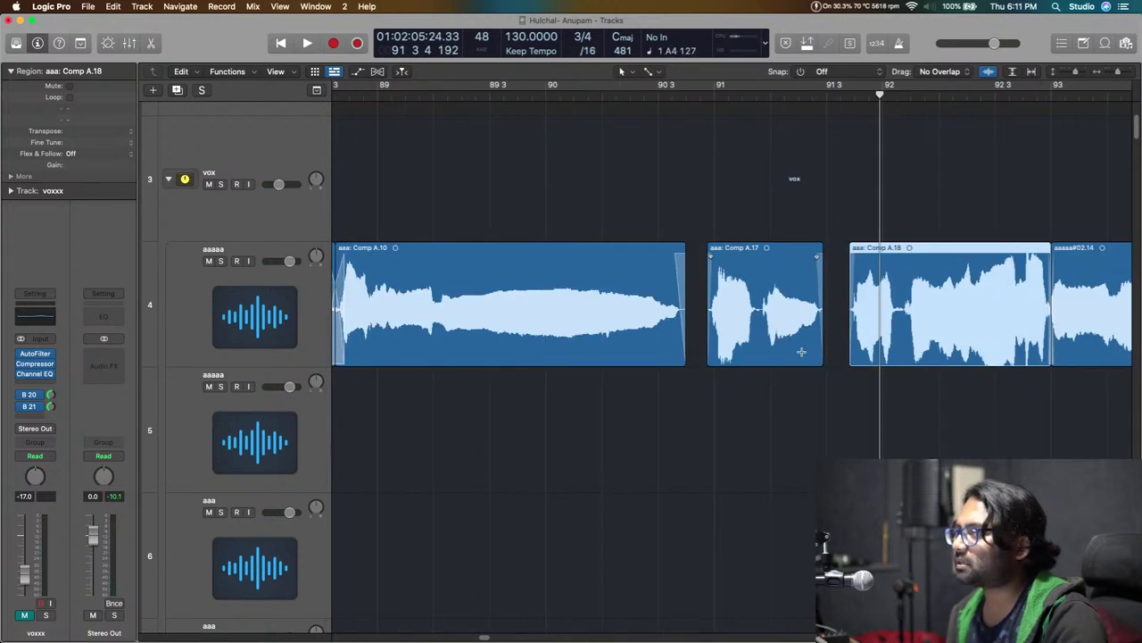
key(super+Left)
scroll(802, 351, right, 3)
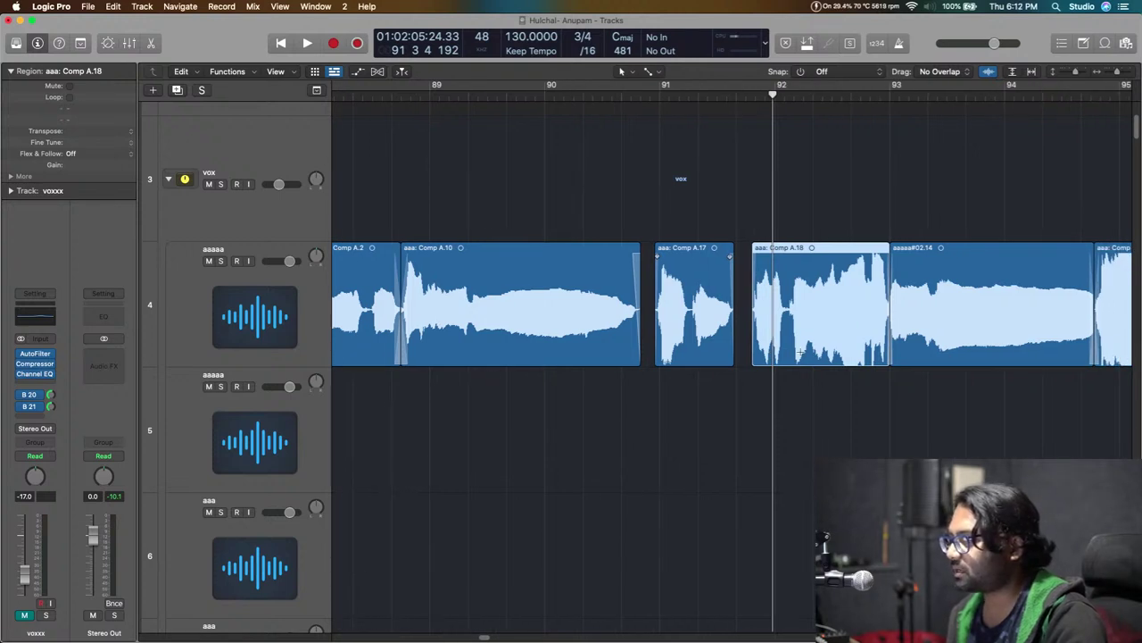
scroll(800, 354, right, 4)
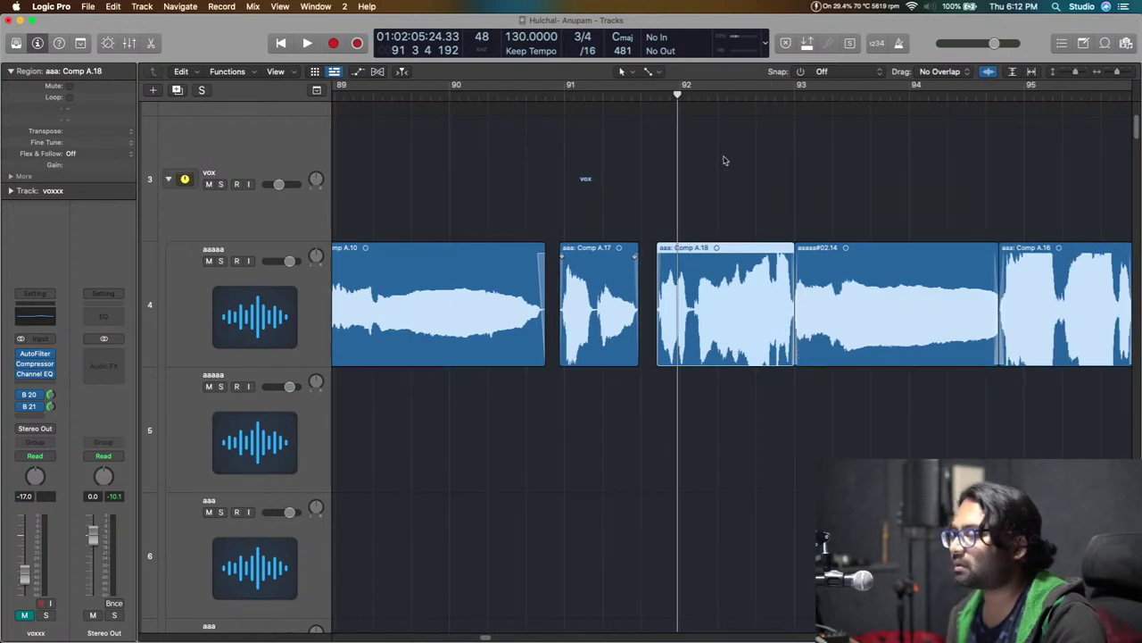
click(642, 96)
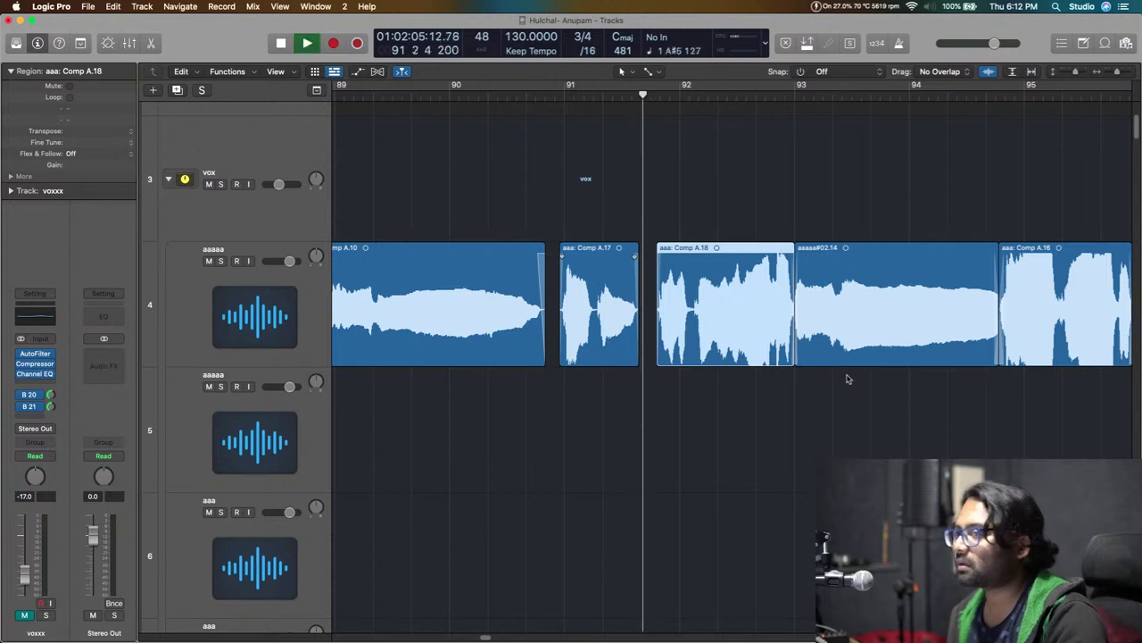
key(space)
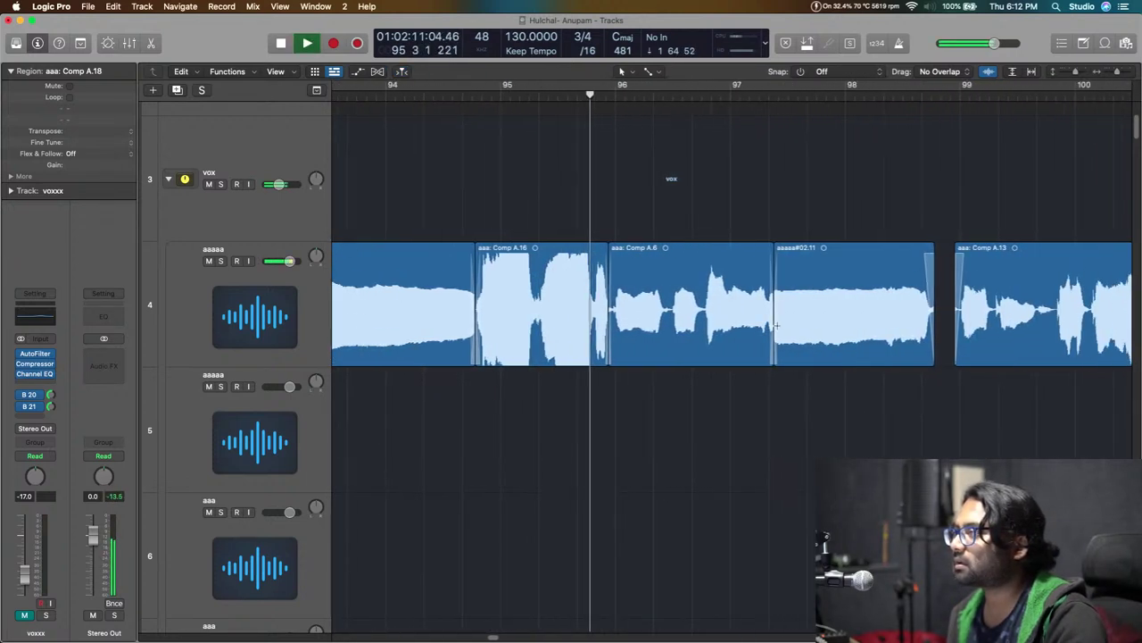
click(815, 399)
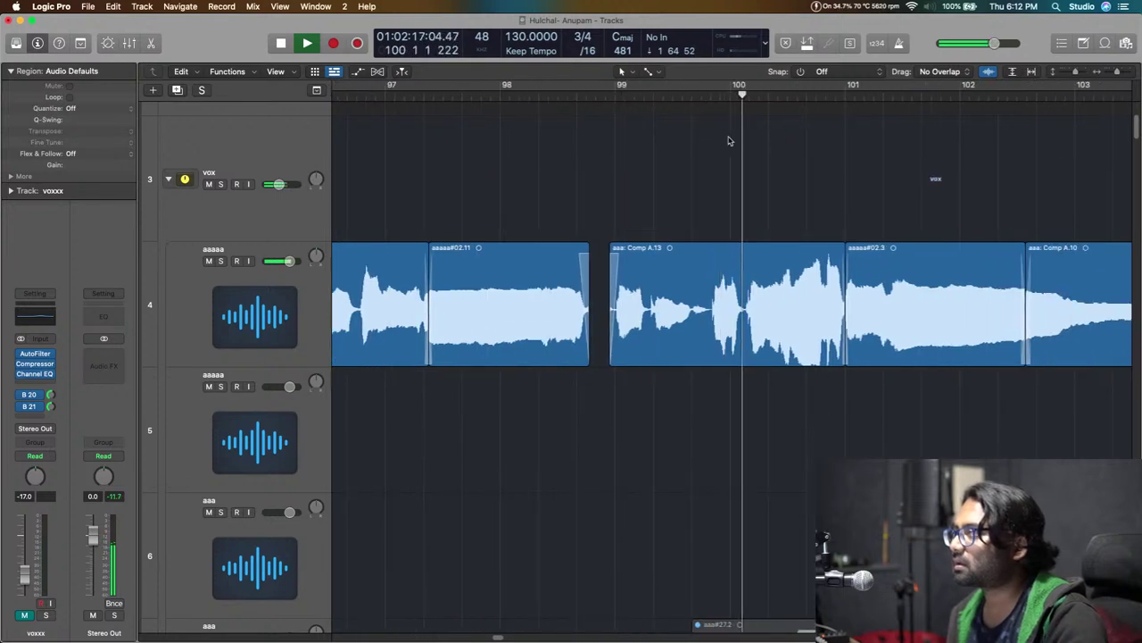
key(space)
Delete the quiet stretch around 99 3 on the aaaaa track and add short fades to the regions on both sides.
drag(718, 98, 718, 141)
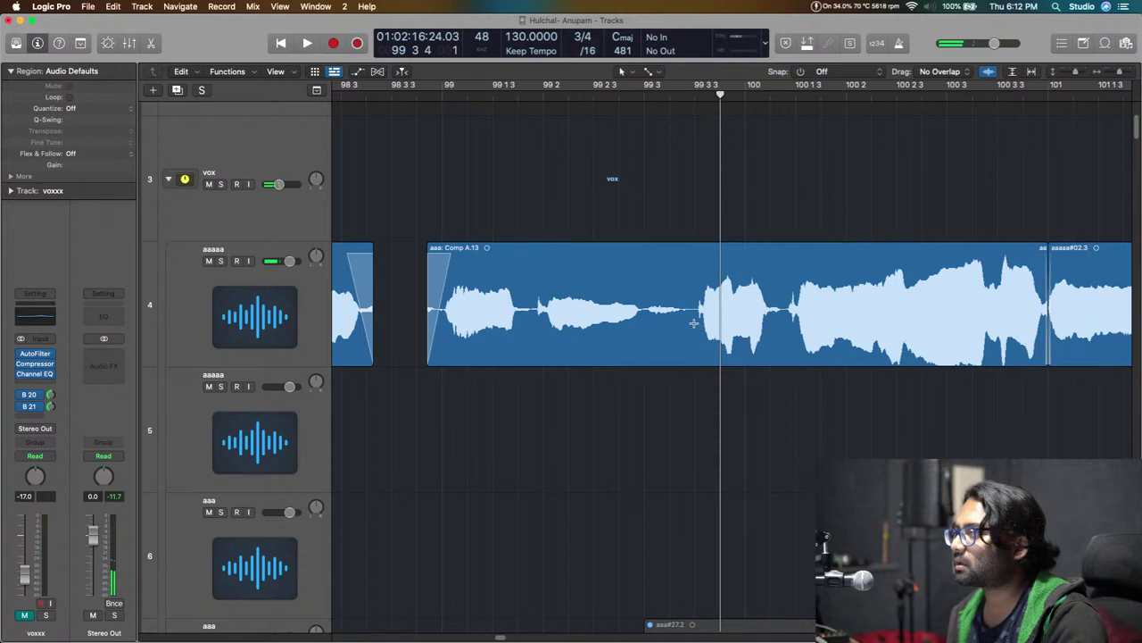
click(695, 323)
drag(683, 366, 647, 368)
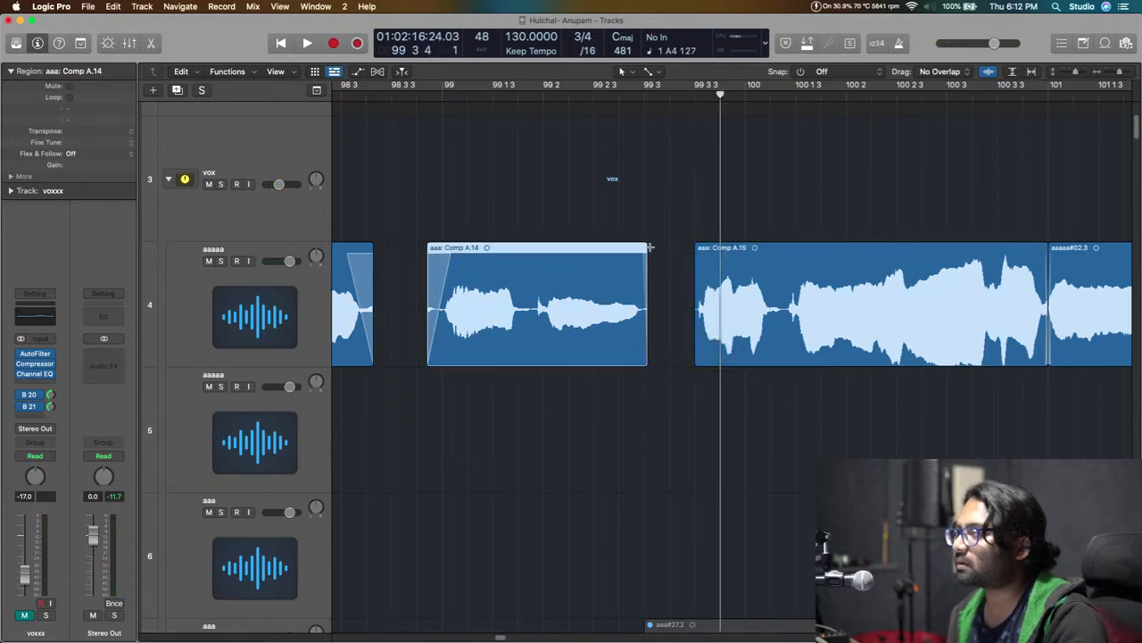
click(695, 263)
scroll(752, 390, right, 5)
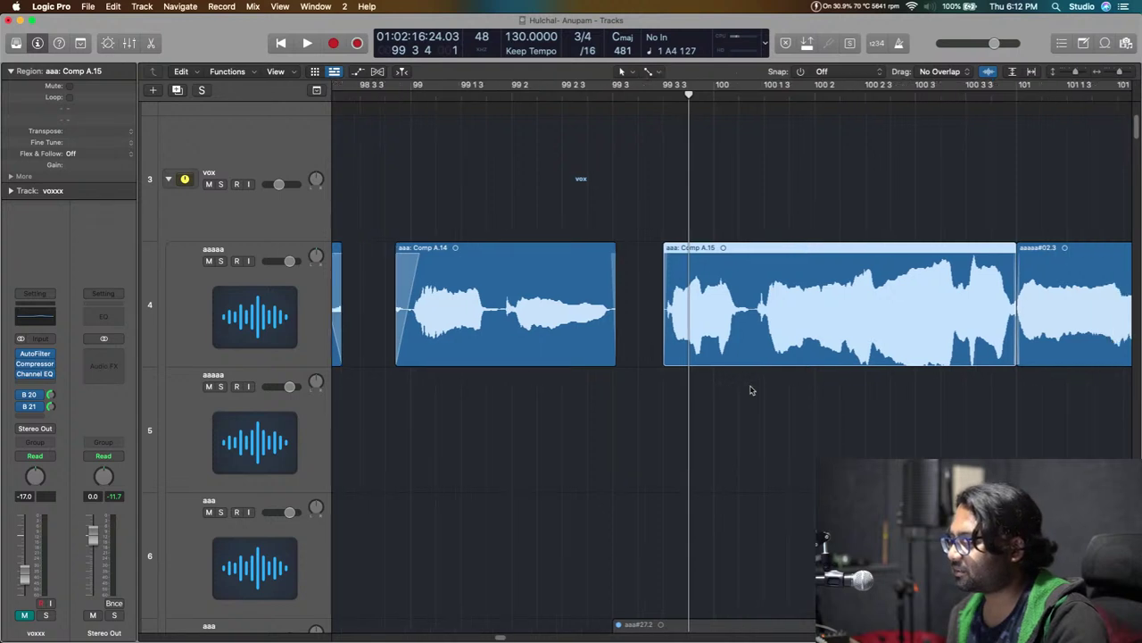
scroll(751, 390, right, 5)
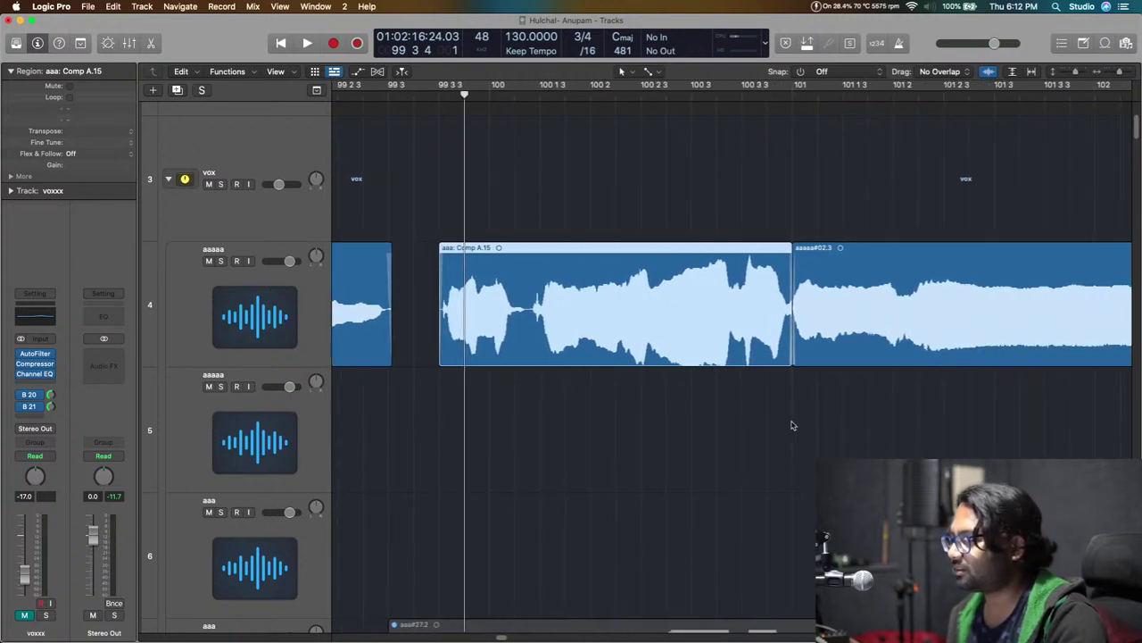
Delete the quiet tail just past bar 104 on the aaaaa track's last region and add a short fade-out.
scroll(791, 426, right, 3)
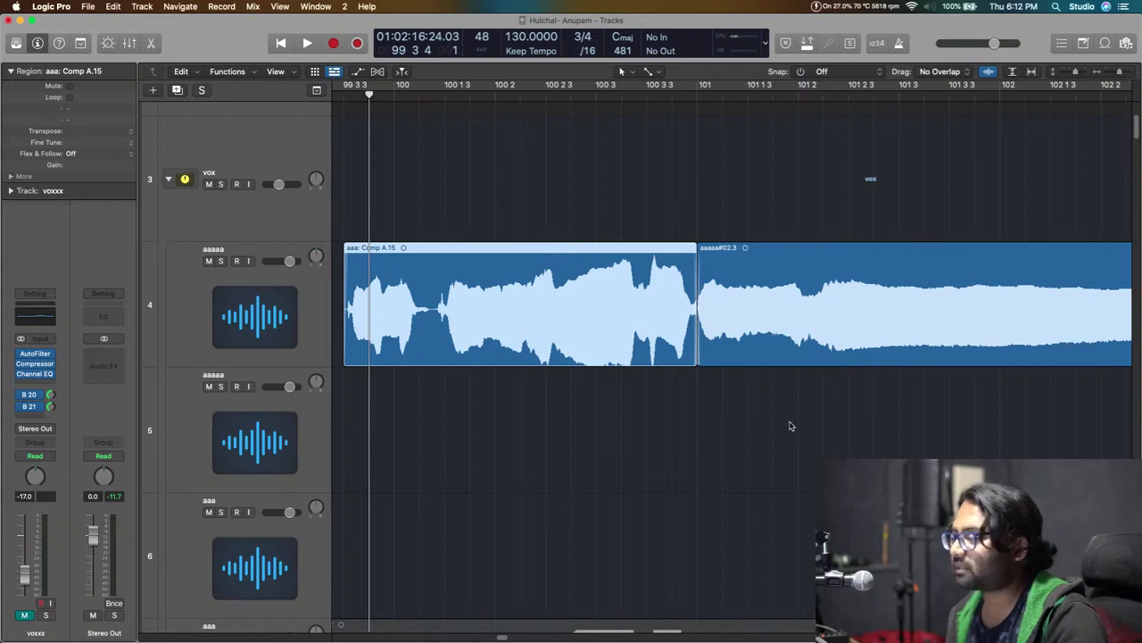
scroll(790, 426, right, 20)
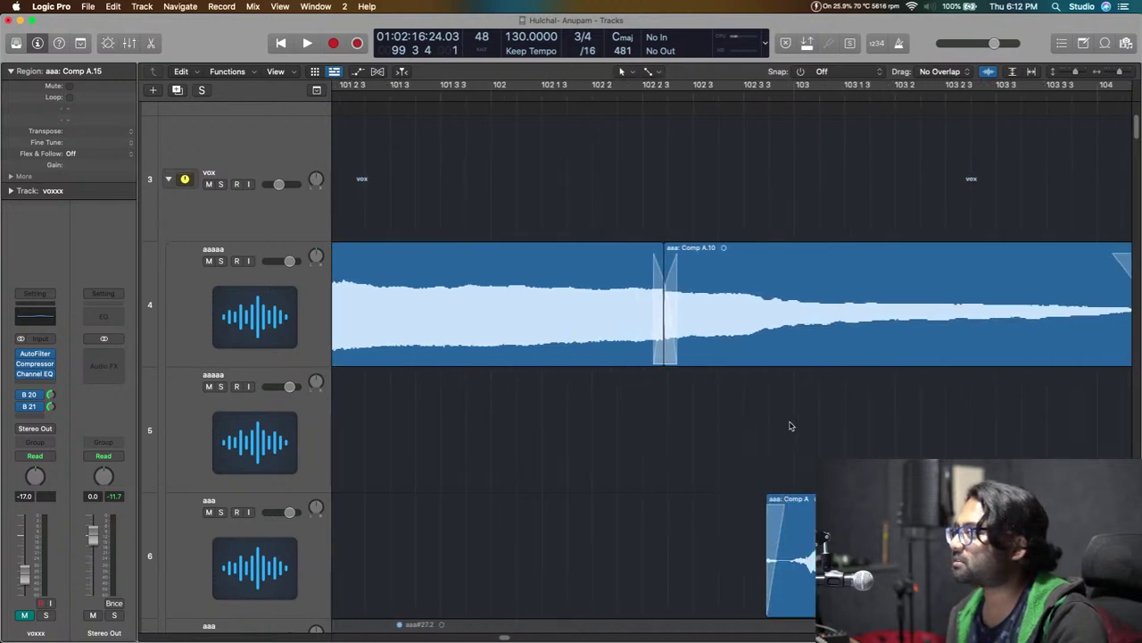
drag(1027, 323, 937, 352)
key(Delete)
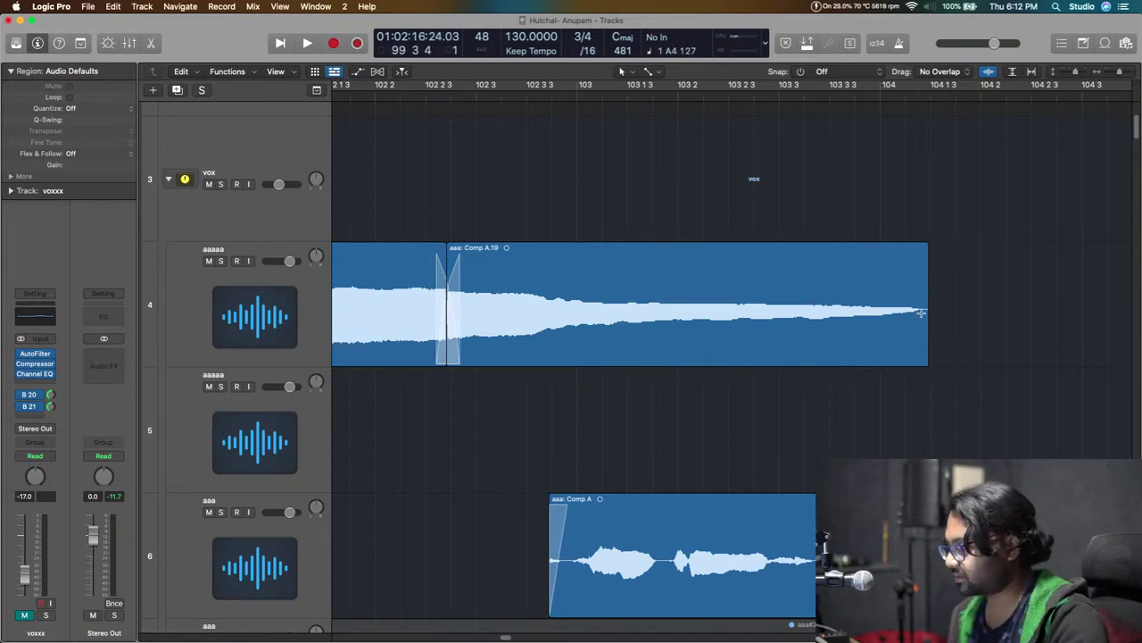
drag(926, 255, 911, 223)
Trim the quiet start of the aaa track's vocal region just before bar 103 and add a short fade-in.
scroll(809, 349, down, 2)
drag(528, 468, 566, 463)
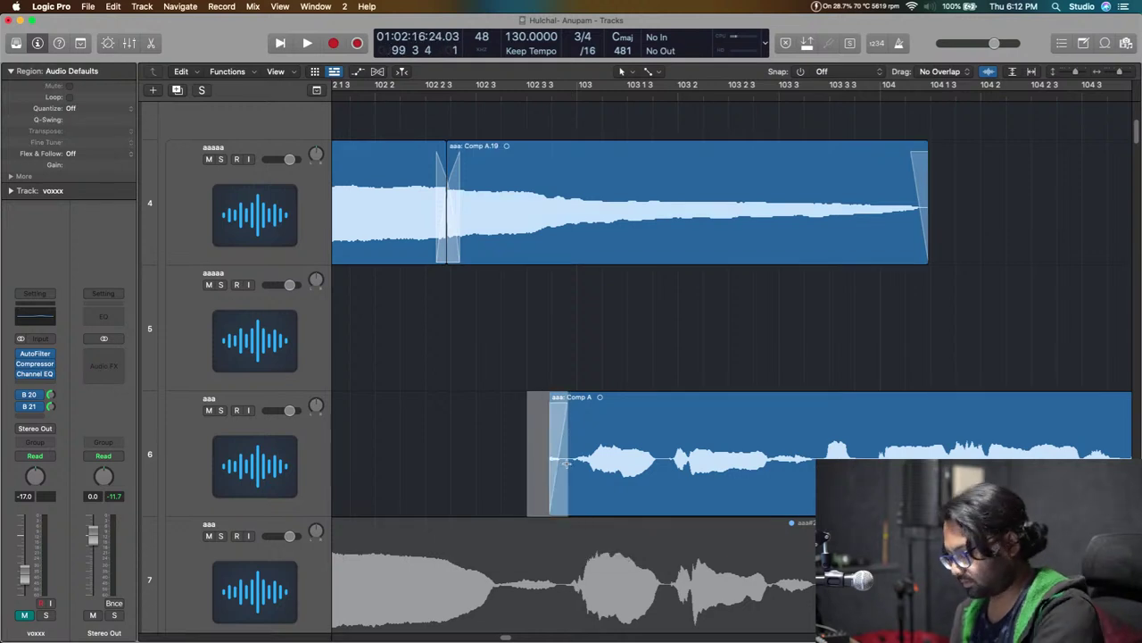
key(BackSpace)
click(569, 400)
scroll(579, 384, down, 2)
scroll(602, 460, left, 2)
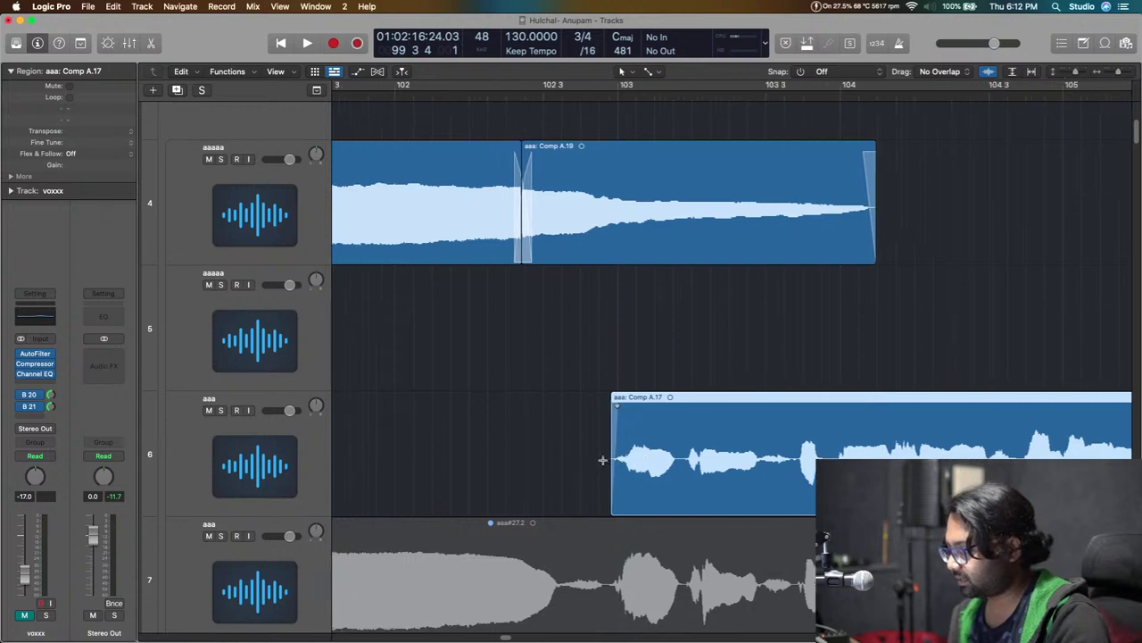
Delete the quiet stretch around 110 3 on the aaa track and add short fades to the regions on both sides.
scroll(602, 461, right, 8)
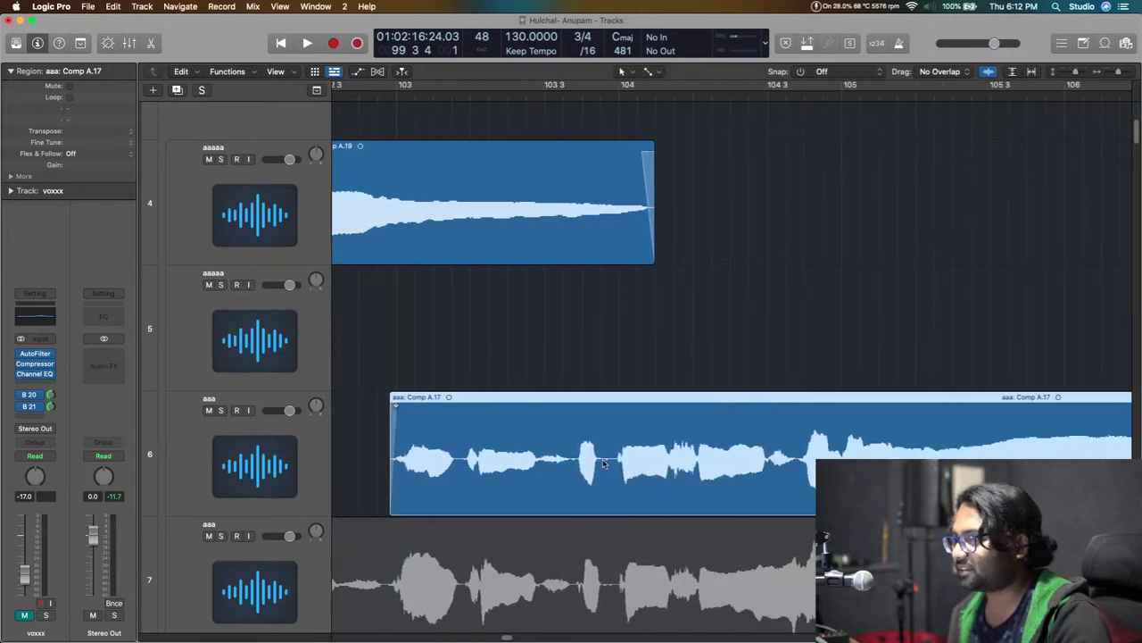
scroll(603, 460, down, 3)
click(936, 451)
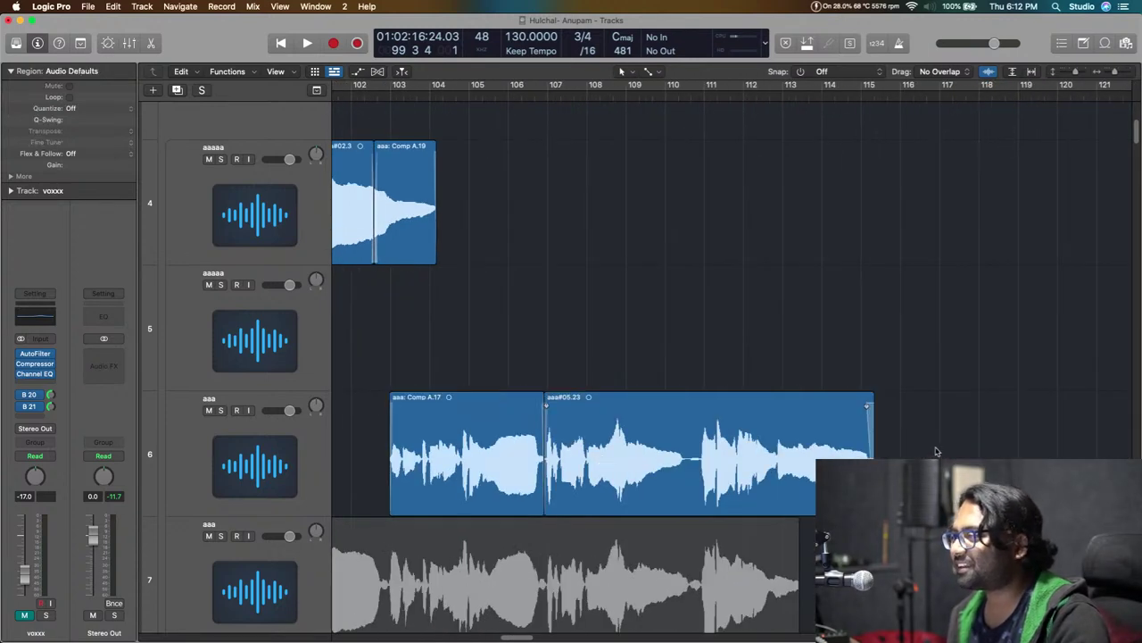
click(712, 96)
scroll(712, 96, up, 3)
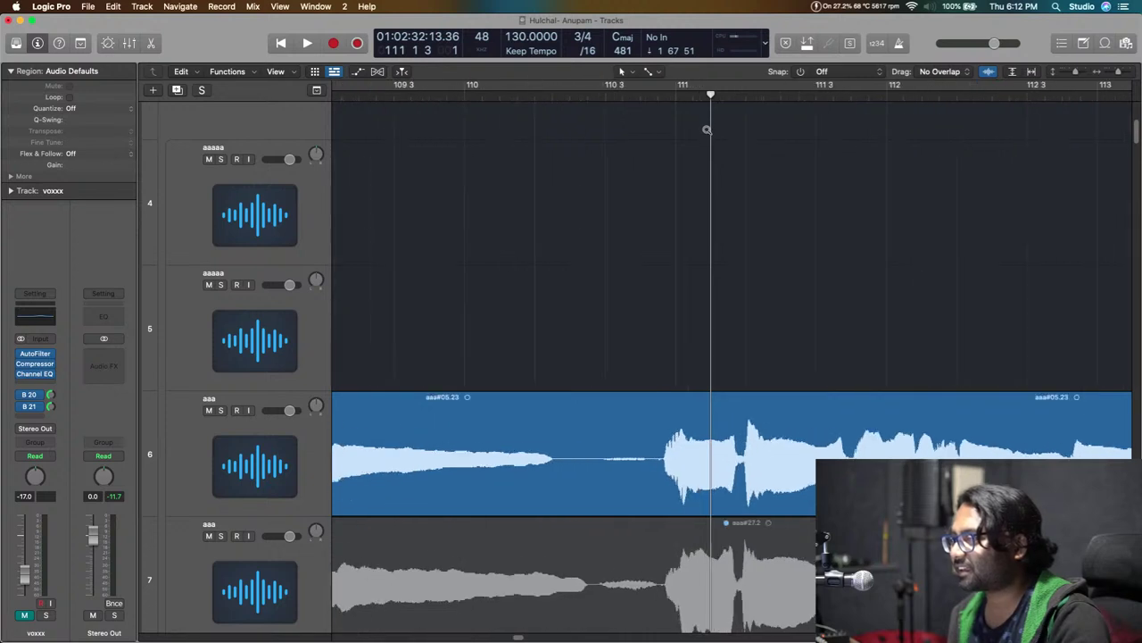
drag(651, 463, 562, 468)
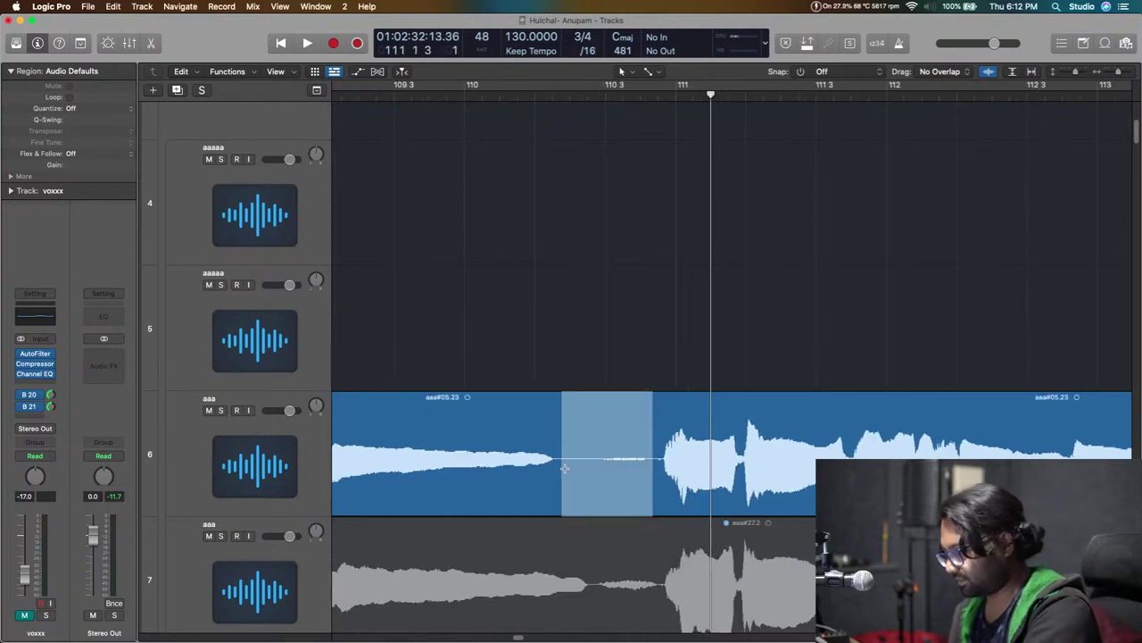
key(Delete)
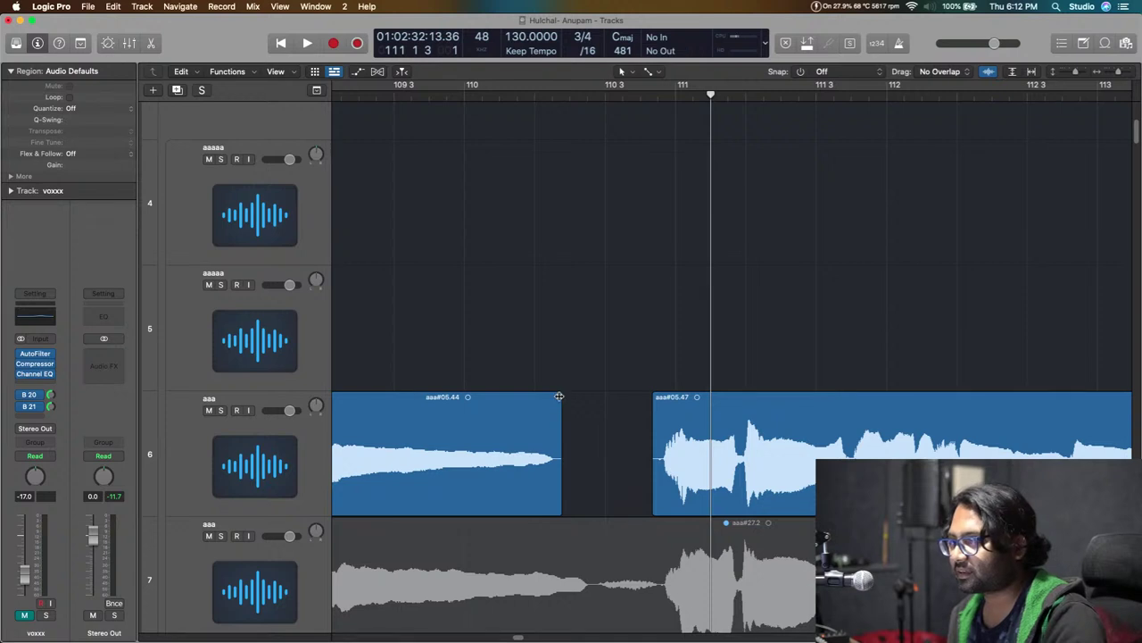
drag(559, 396, 545, 365)
click(654, 398)
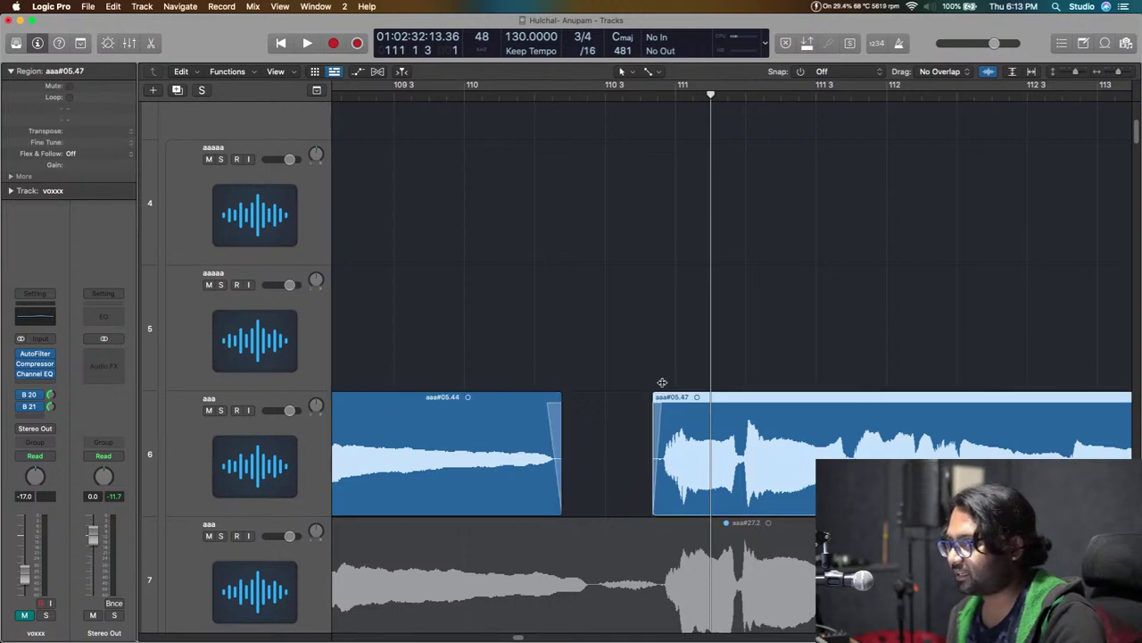
Look over the vocal regions on the aaaaa and aaa tracks from about bar 97 to bar 137.
key(super+Left)
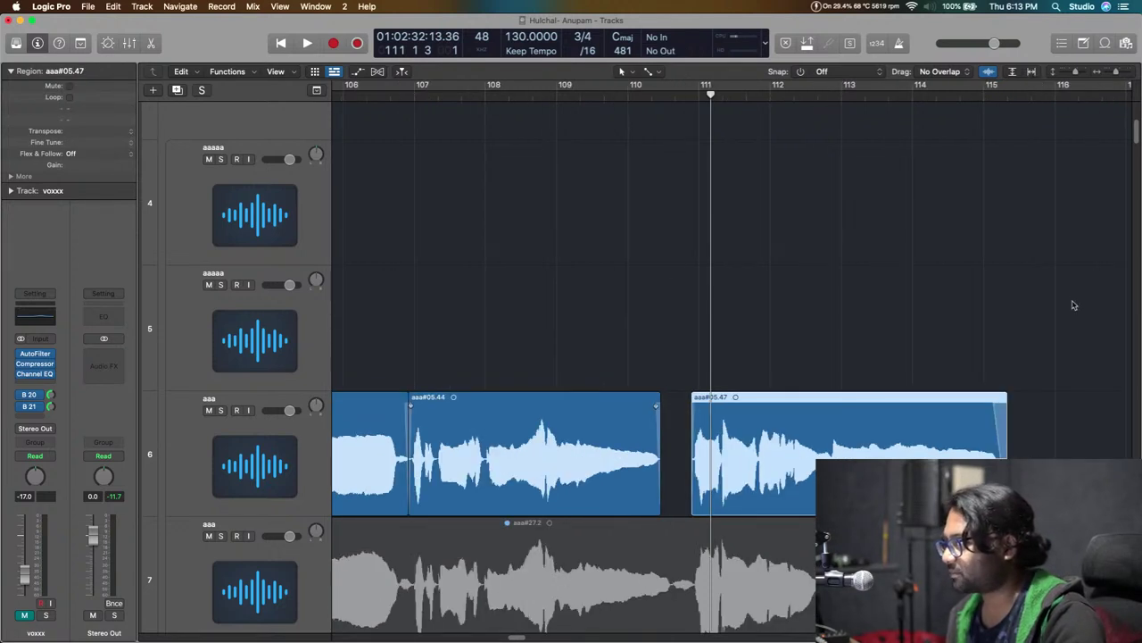
key(super+Left)
key(super+Left)
key(super+Left)
key(super+Left)
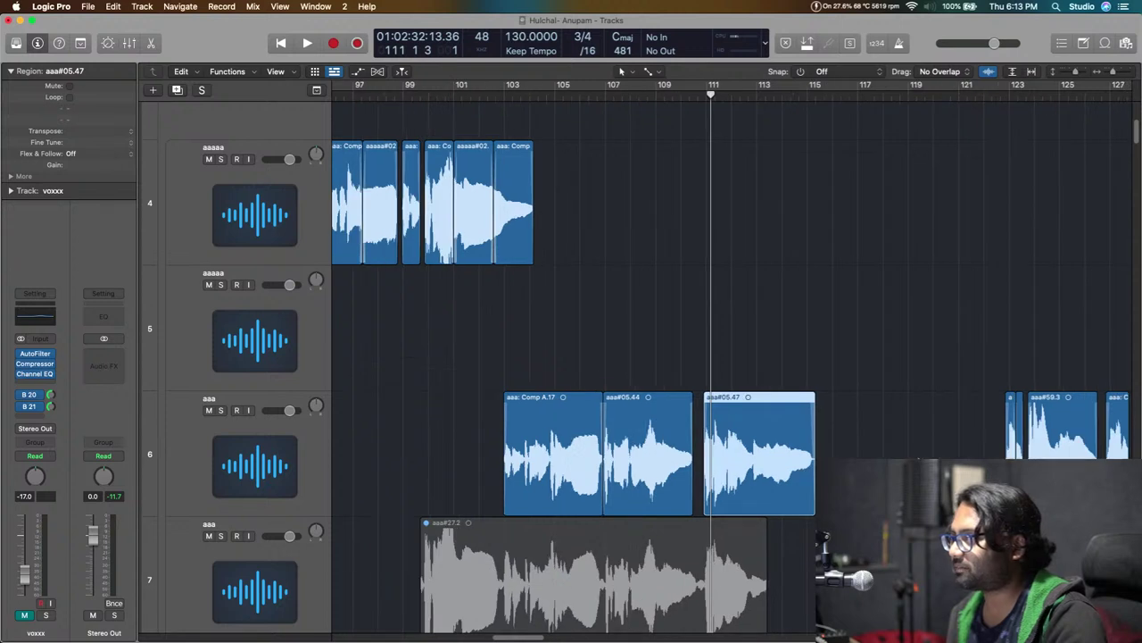
scroll(732, 357, right, 5)
click(895, 445)
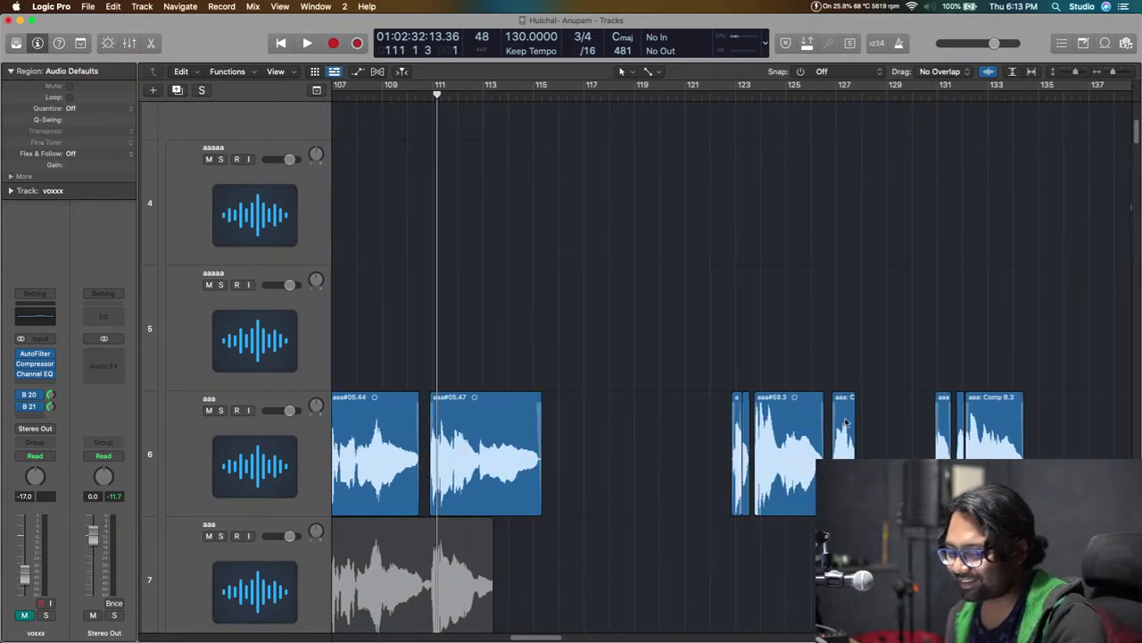
key(super+Tab)
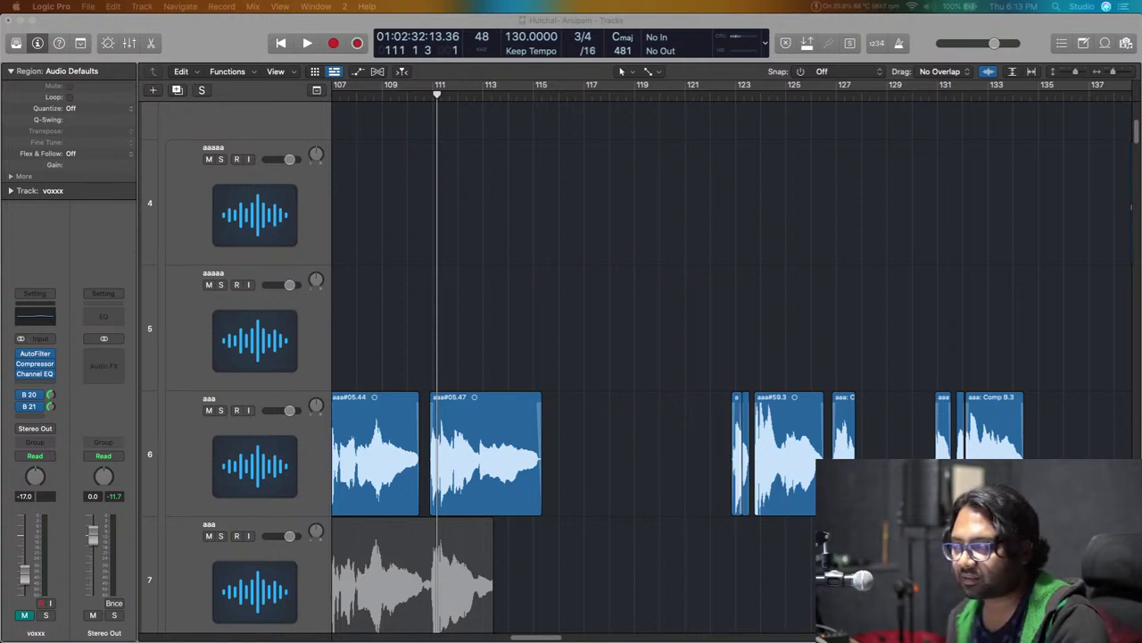
Trim the silence before Comp A.2 and after Comp A.3 around bar 123 on track 6.
scroll(574, 572, down, 5)
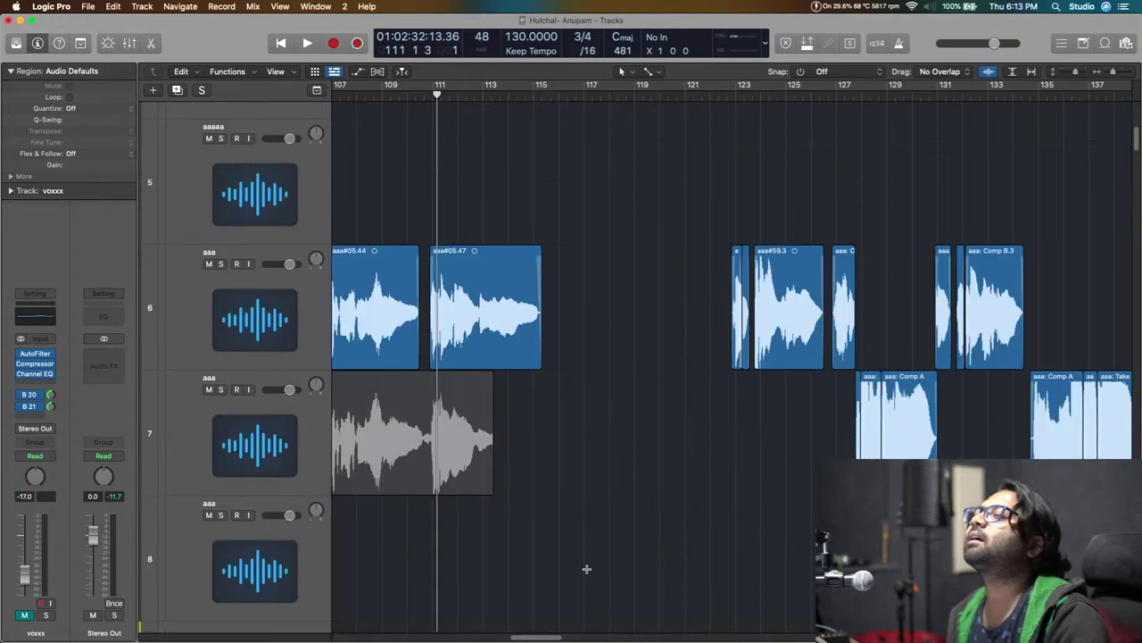
drag(786, 99, 781, 144)
scroll(781, 144, up, 1)
click(465, 95)
scroll(465, 95, up, 3)
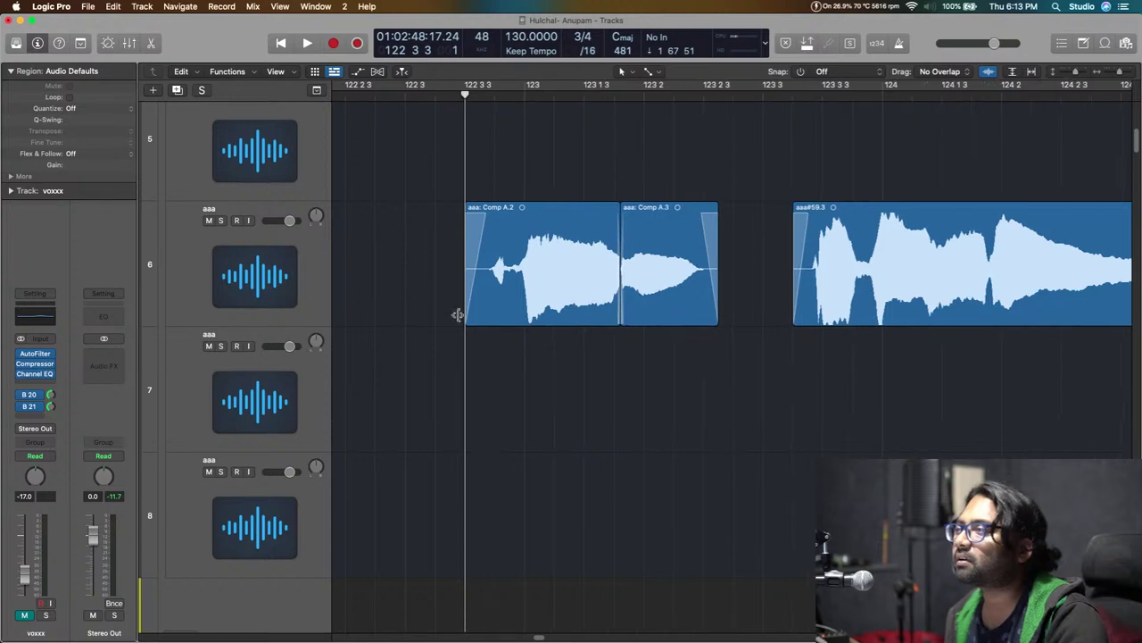
drag(469, 302, 482, 302)
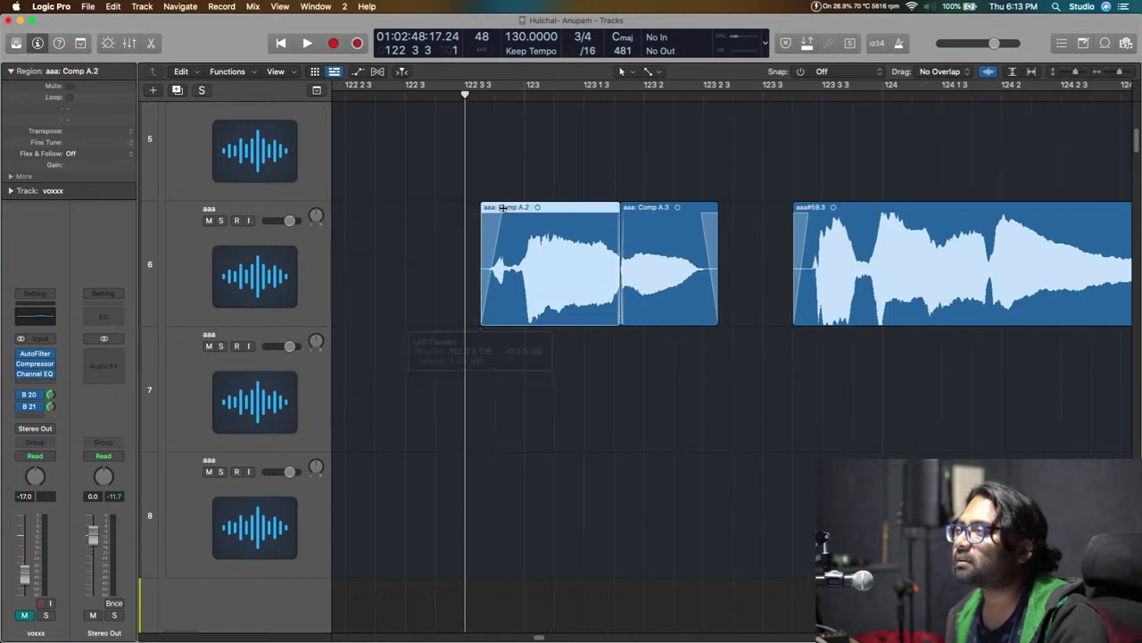
drag(712, 318, 709, 319)
Tighten both ends of region aaa#59.3 and trim the silent start of Comp A.5 near bar 127 on track 6.
click(795, 323)
drag(795, 323, 806, 327)
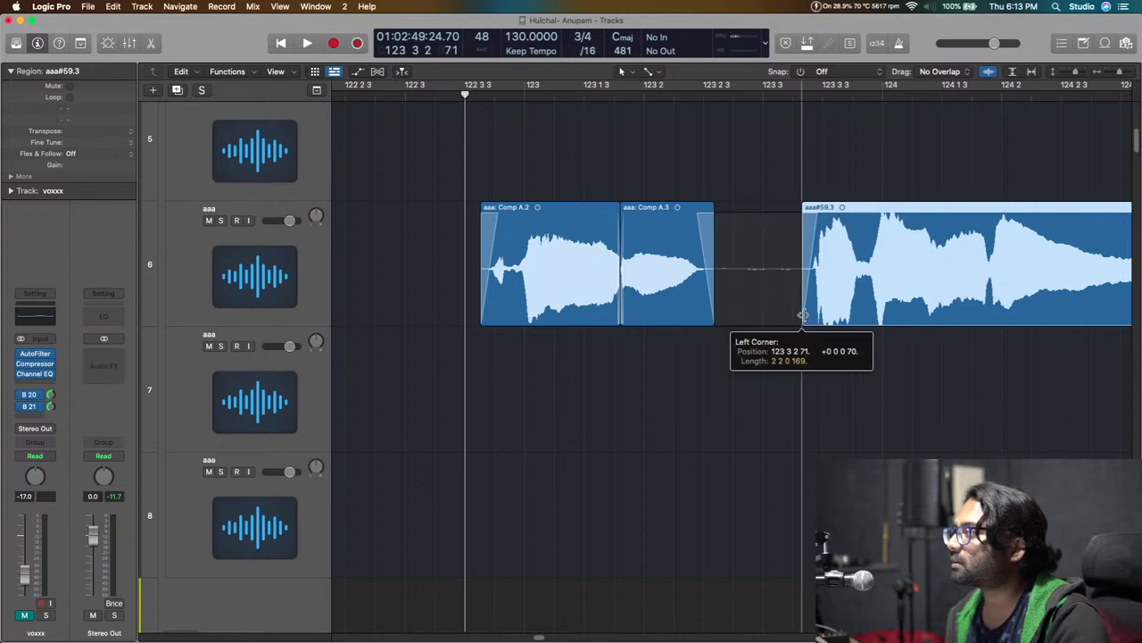
scroll(785, 338, right, 10)
scroll(787, 340, right, 5)
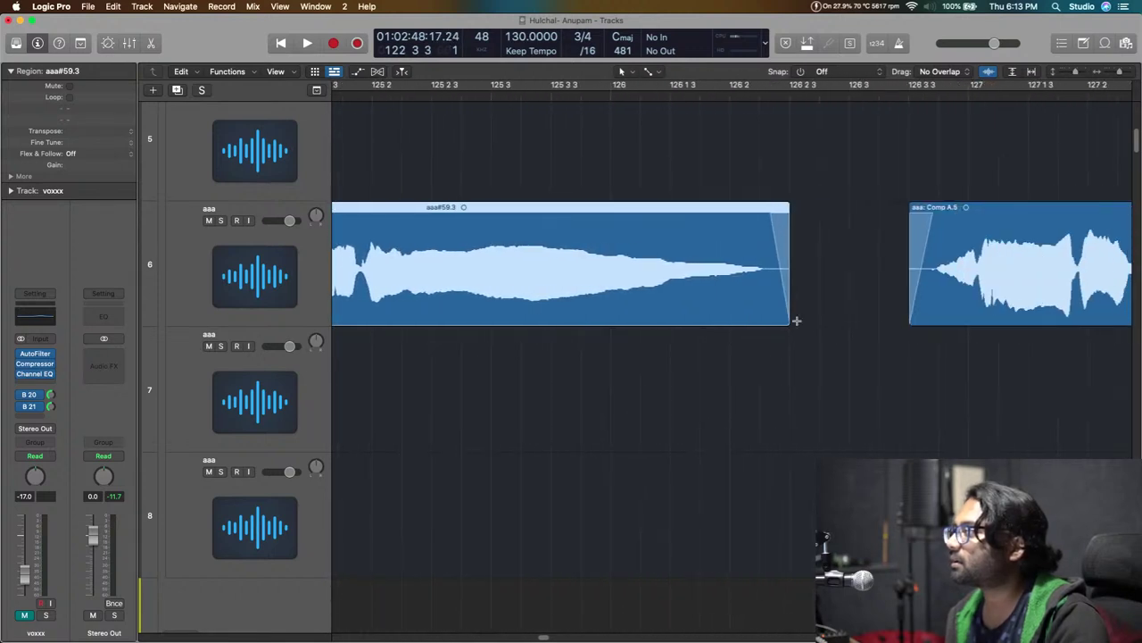
drag(786, 319, 774, 320)
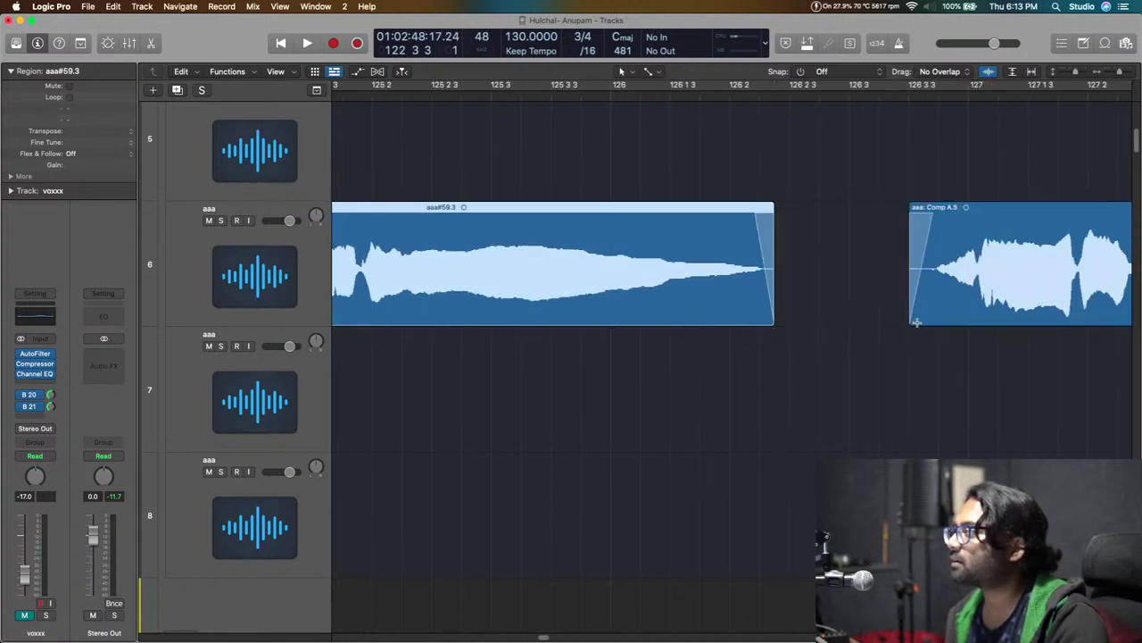
drag(908, 320, 925, 321)
scroll(895, 352, right, 6)
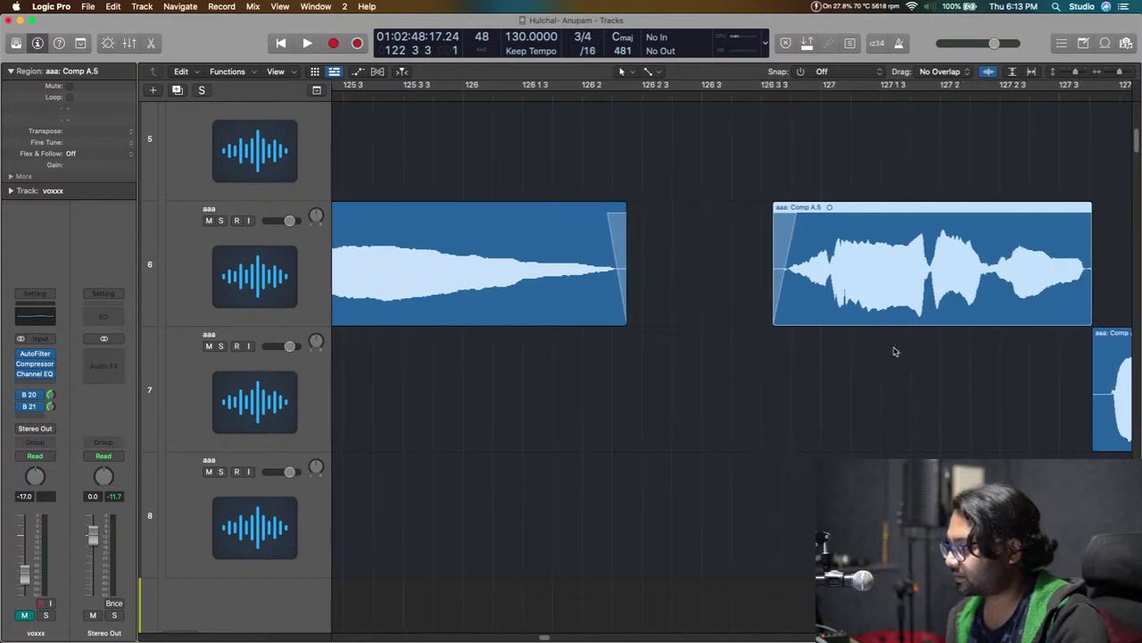
Extend the end of Comp A.5 on track 6 to 127 3 2 81 and give it a fade-out over the silent tail.
scroll(852, 355, right, 3)
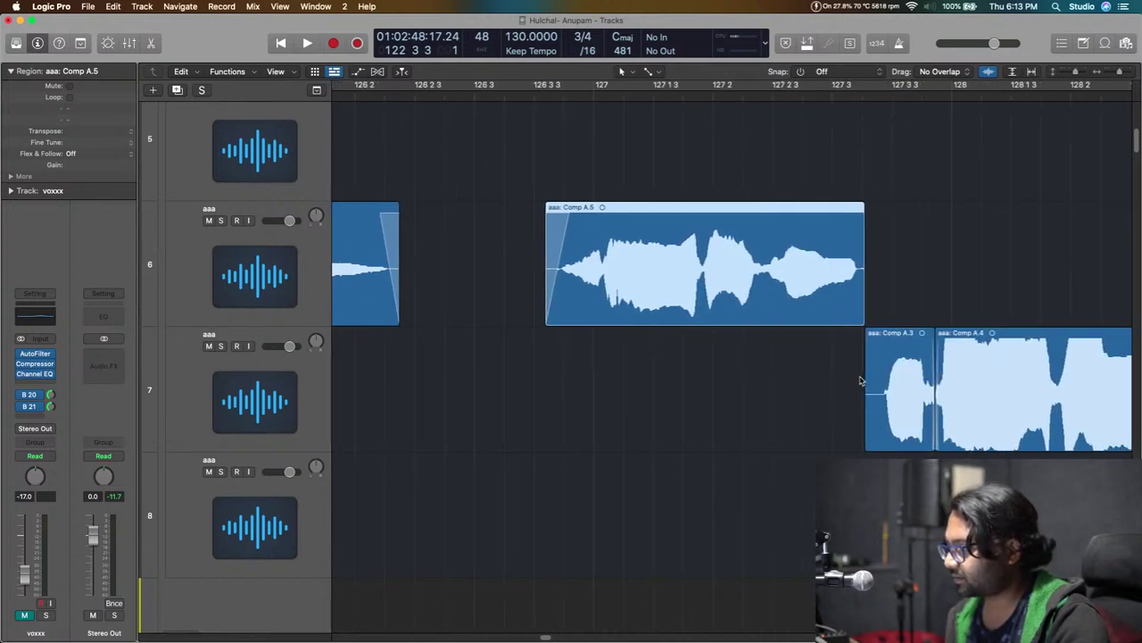
scroll(860, 381, right, 1)
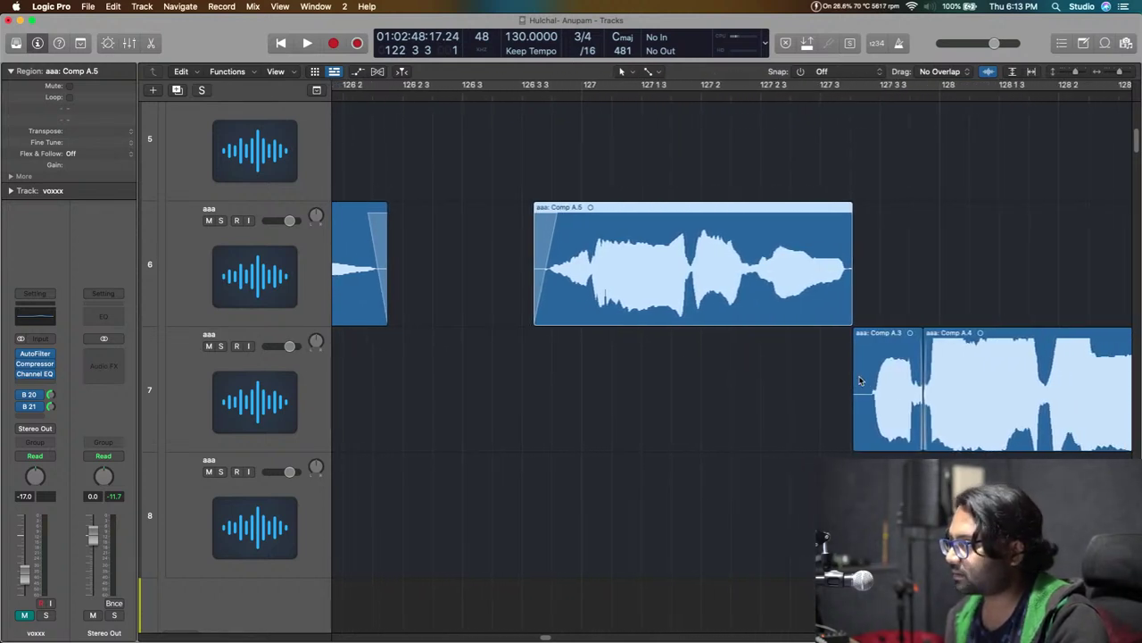
click(865, 221)
drag(853, 93, 853, 94)
key(super+Right)
key(super+Right)
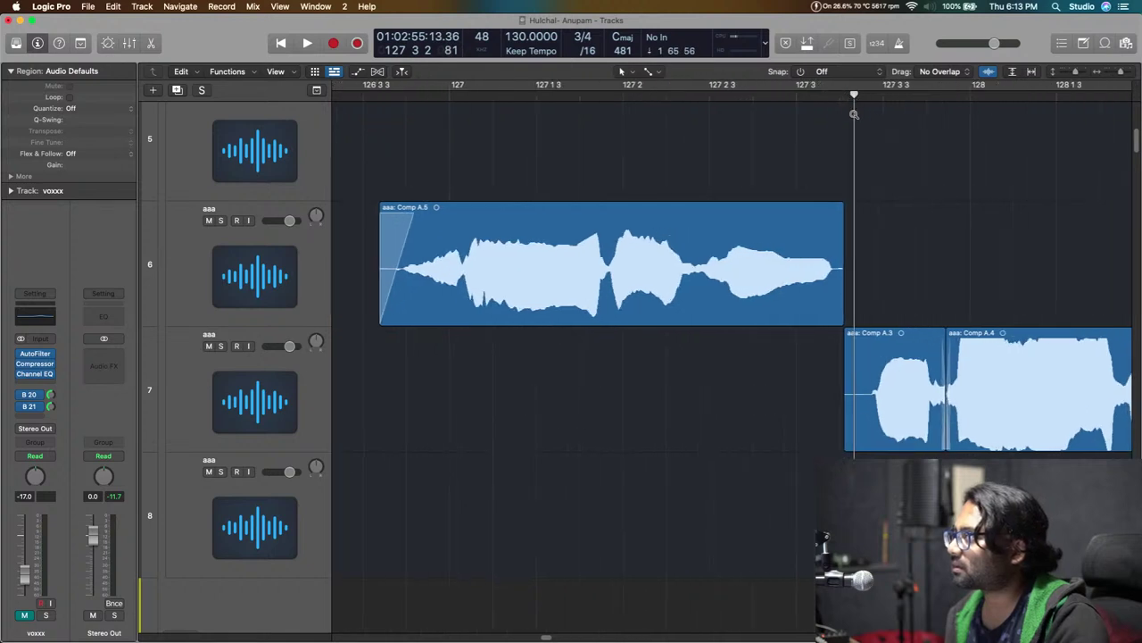
mouse_move(835, 320)
mouse_down()
mouse_move(872, 321)
mouse_move(854, 321)
mouse_move(854, 308)
mouse_up()
drag(855, 207, 807, 184)
Trim the silent start of Comp A.3 on track 7 and slightly tighten the start of Comp A.5 on track 6.
drag(845, 446, 872, 447)
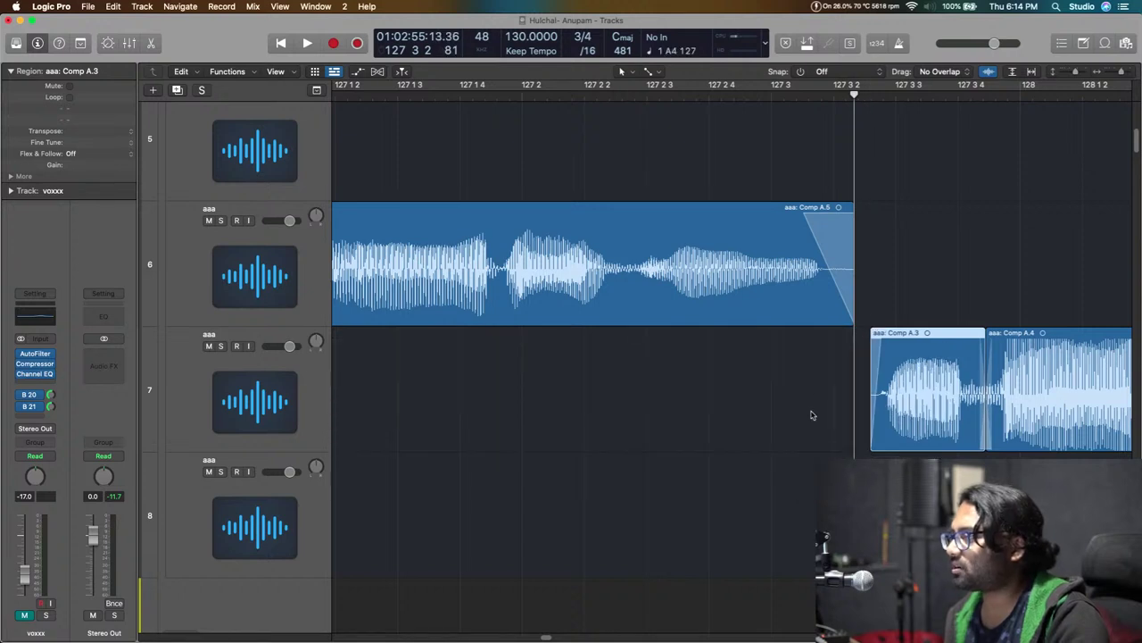
key(super+Left)
drag(565, 320, 573, 321)
Trim the start of Comp B.1 on track 6 and the end of Comp A on track 7 where they overlap at bar 131.
scroll(644, 351, right, 10)
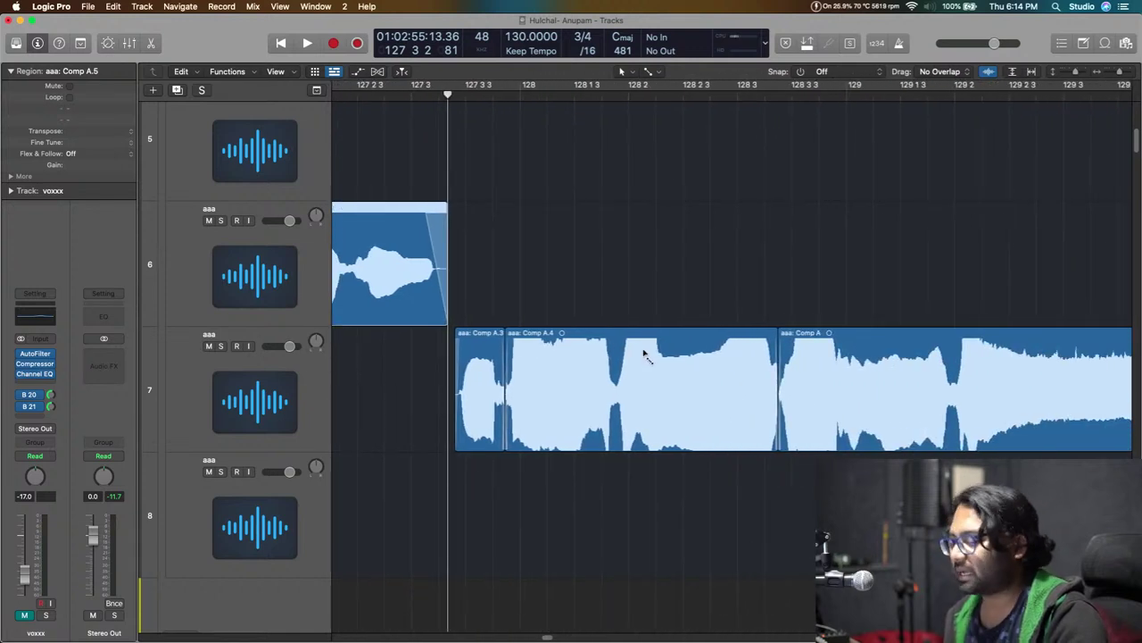
key(super+Left)
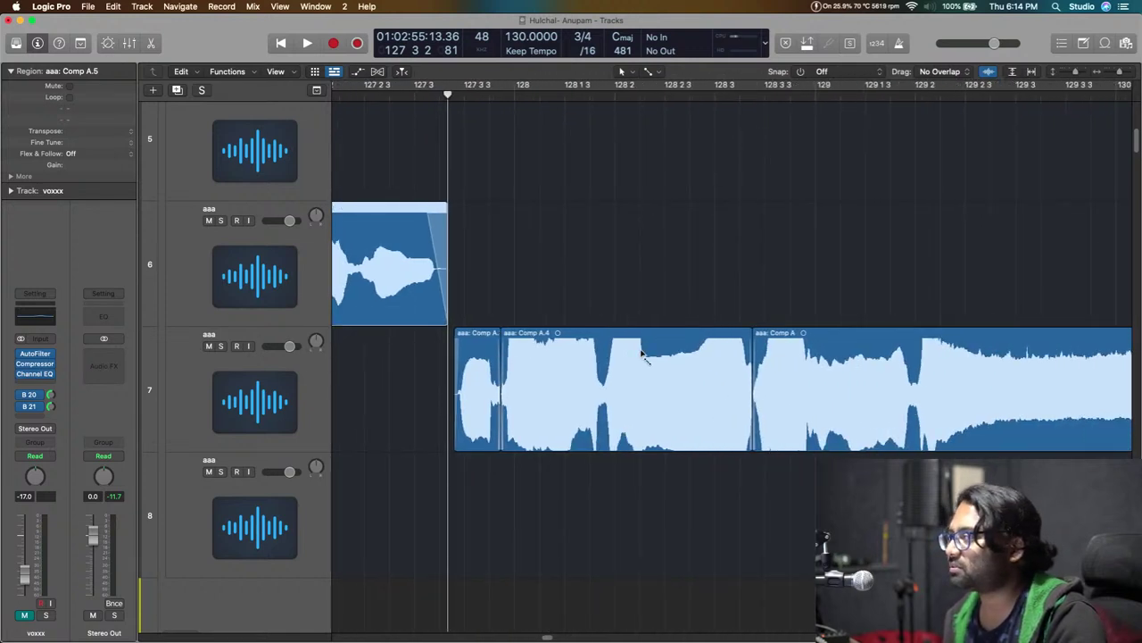
key(super+Left)
scroll(889, 337, right, 4)
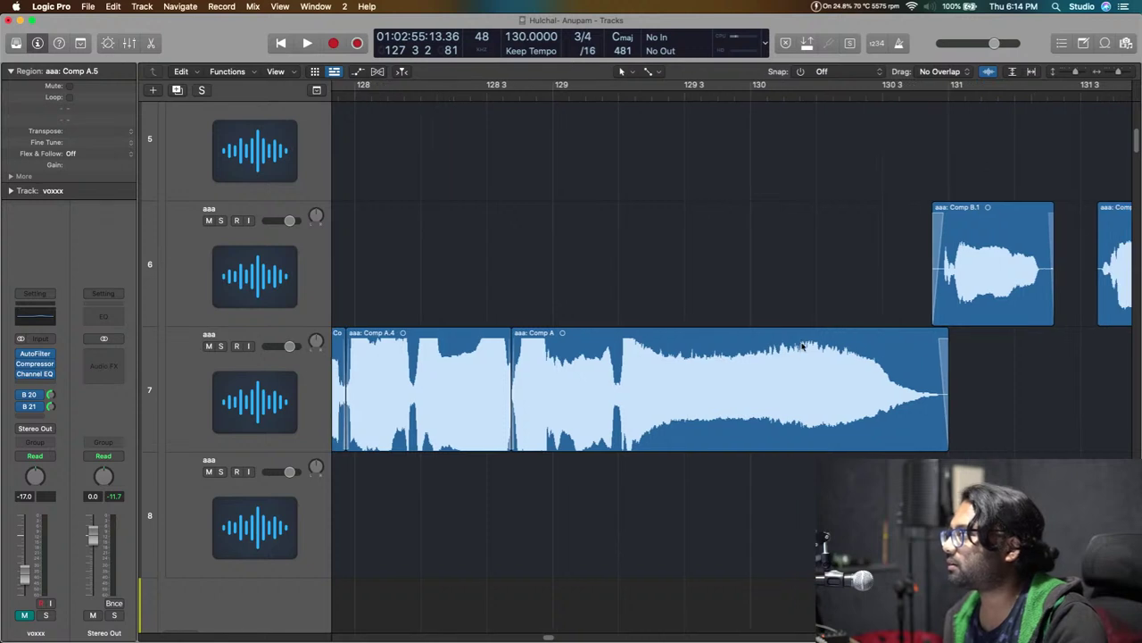
click(955, 96)
key(super+Right)
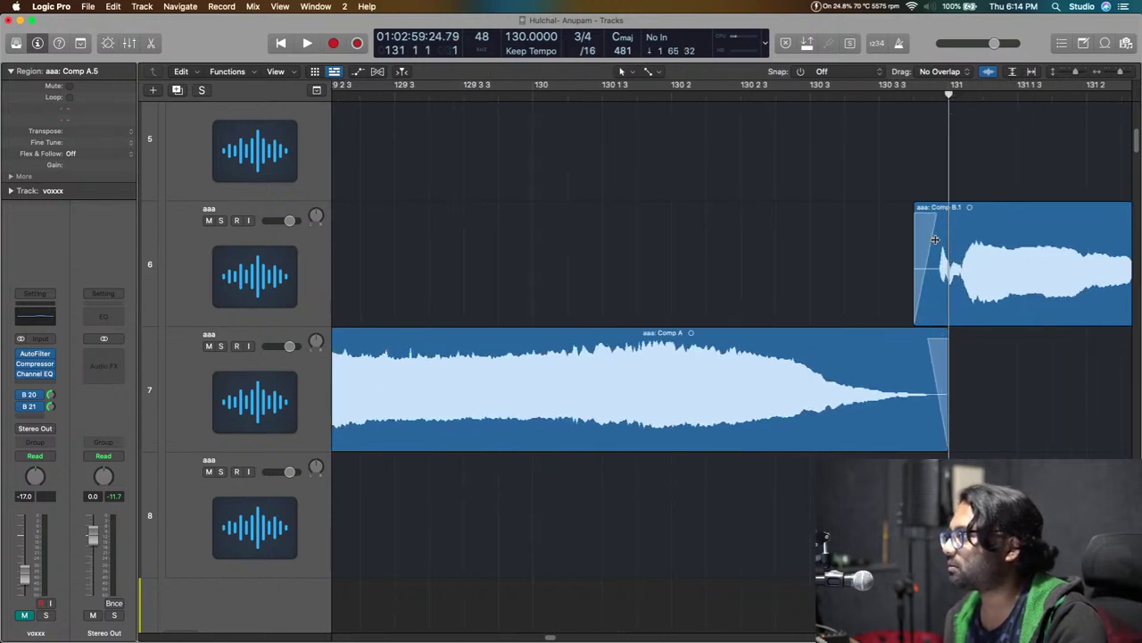
drag(915, 323, 933, 300)
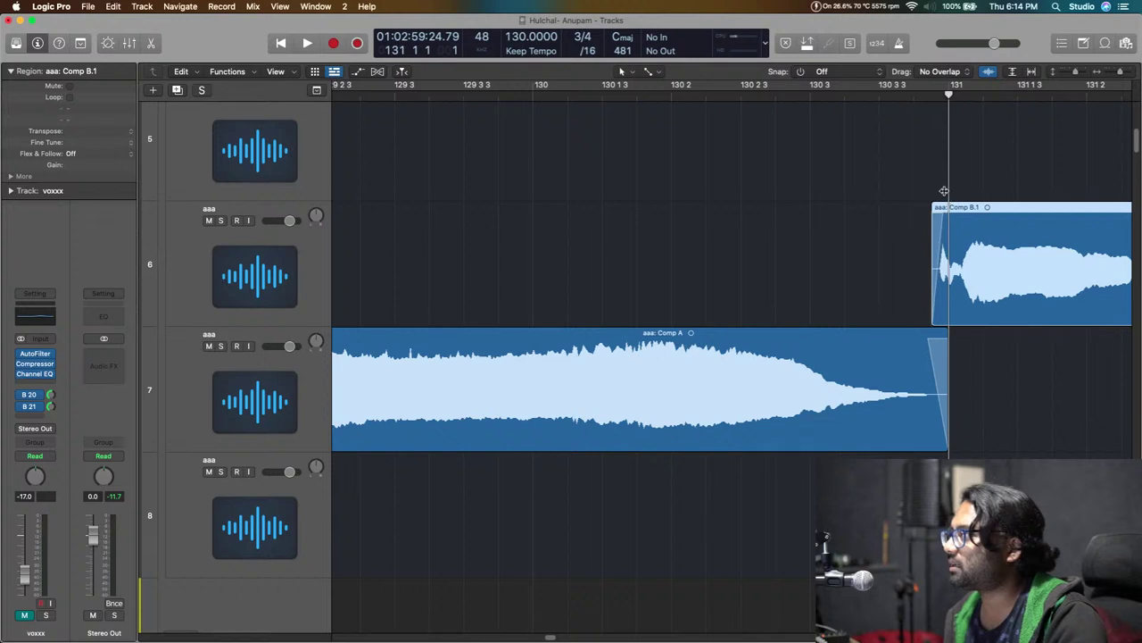
scroll(956, 383, right, 3)
drag(815, 446, 807, 446)
scroll(818, 446, right, 5)
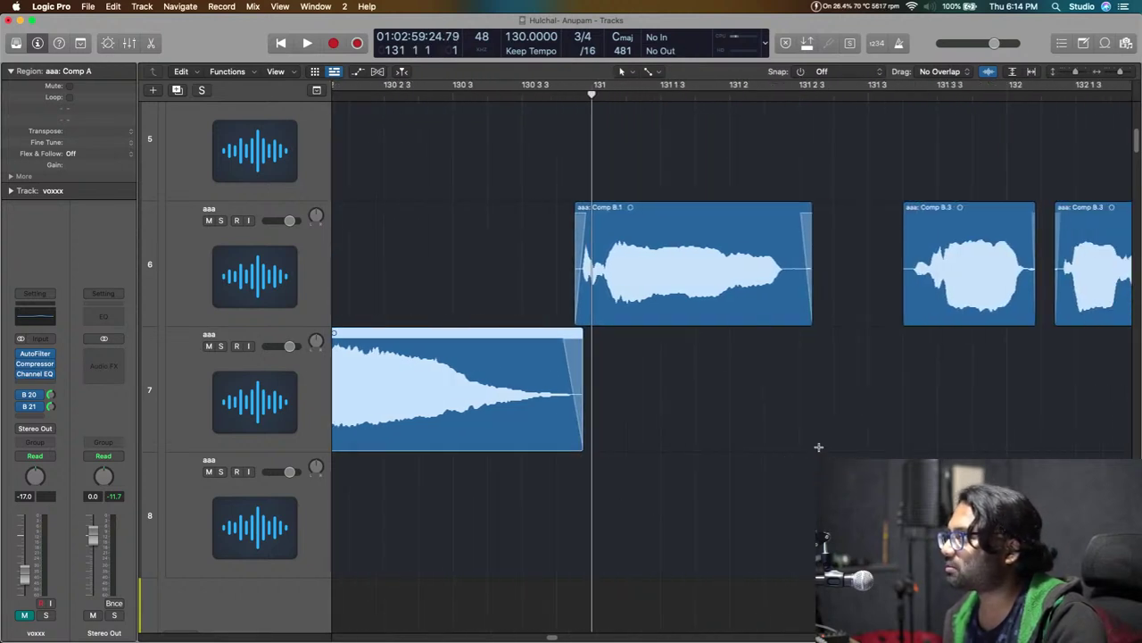
Trim the silent tail of Comp B.1 on track 6 and lengthen its fade-out.
mouse_move(832, 97)
mouse_down()
mouse_move(828, 119)
mouse_move(829, 108)
mouse_up()
scroll(851, 253, up, 2)
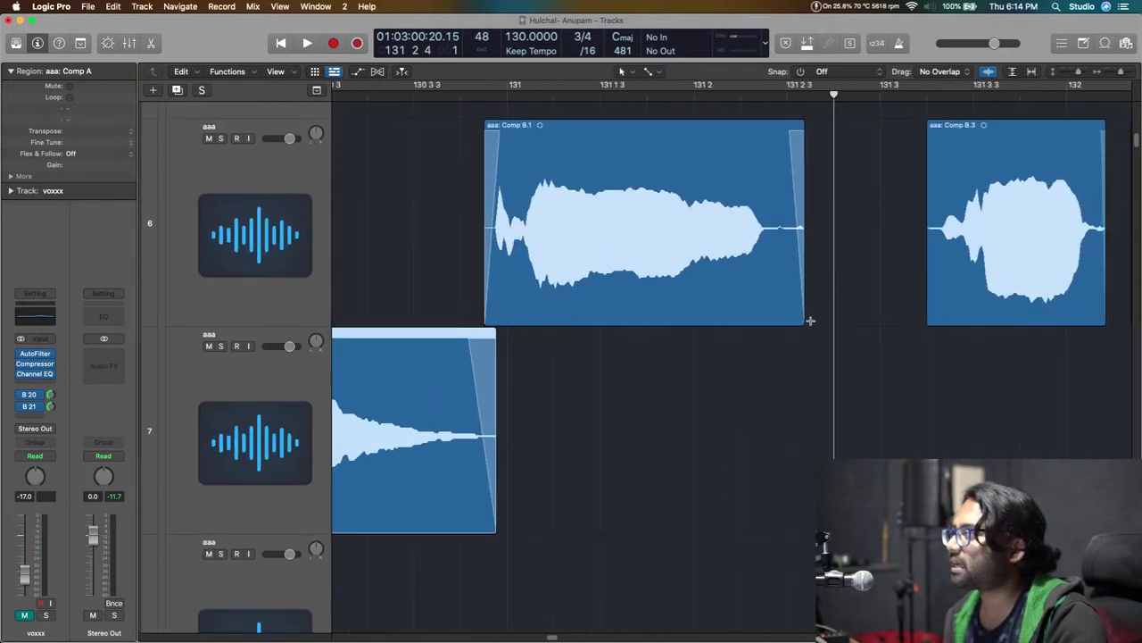
mouse_move(803, 323)
mouse_down()
mouse_move(770, 334)
mouse_move(789, 336)
mouse_up()
drag(778, 139, 766, 140)
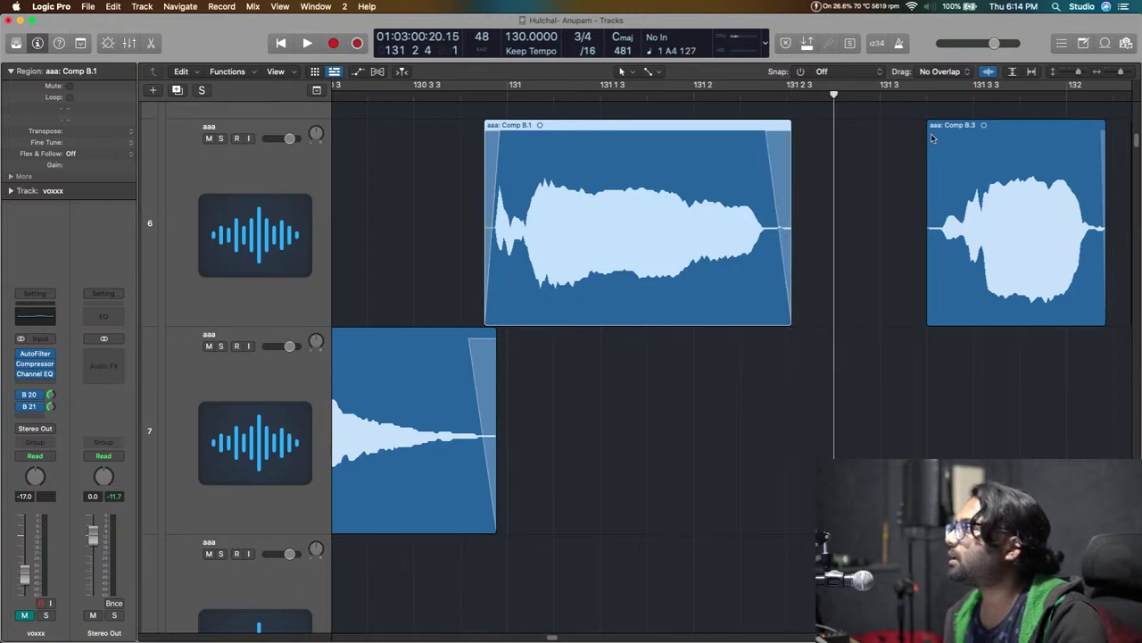
Add a short fade-in to the short Comp B.3 region before bar 132 and adjust the start of the long Comp B.3 following it.
drag(934, 138, 939, 138)
scroll(979, 291, right, 5)
scroll(979, 292, right, 4)
drag(700, 315, 698, 317)
Play the vocal from 131 3 1, and trim the end of the long Comp B.3 and the silent start of Comp A on track 7.
click(478, 95)
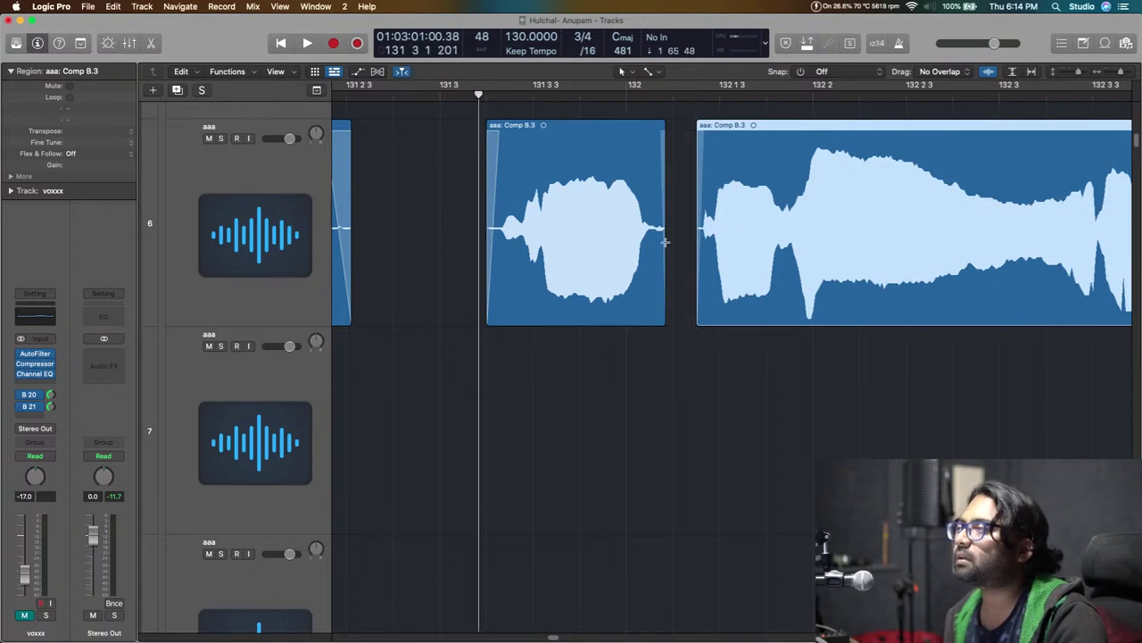
key(space)
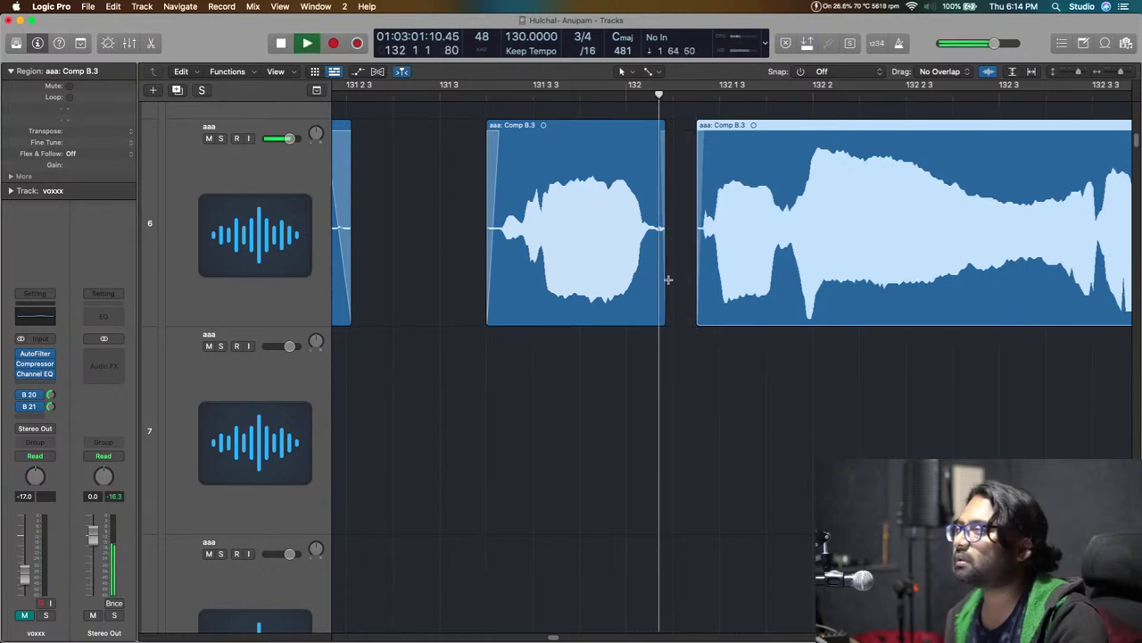
key(super+Left)
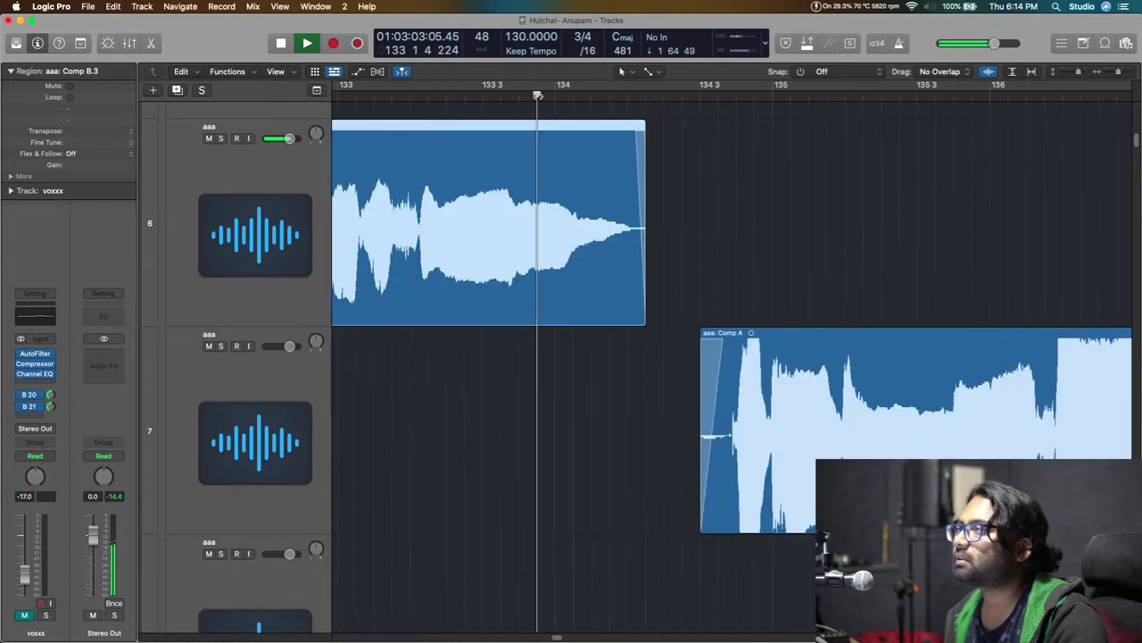
key(space)
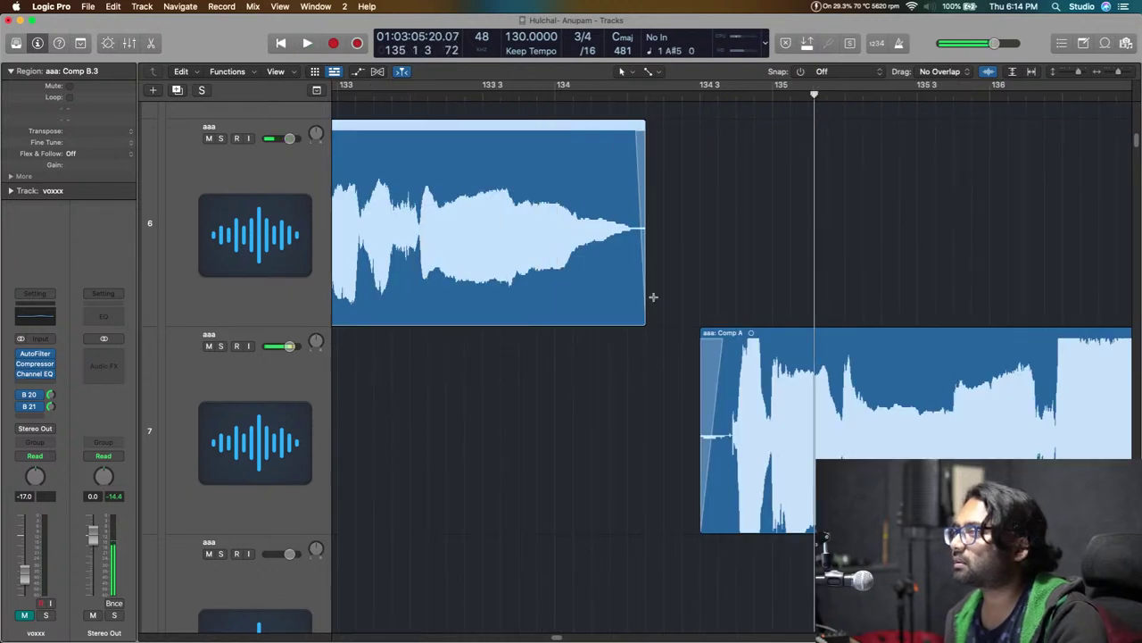
drag(645, 331, 641, 329)
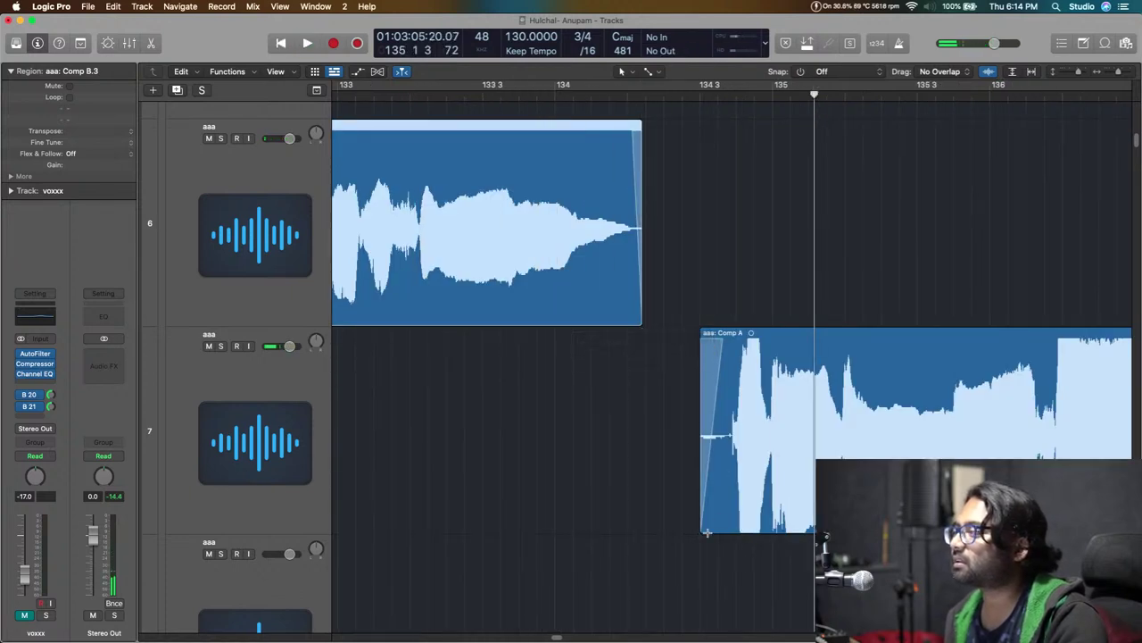
drag(703, 530, 727, 530)
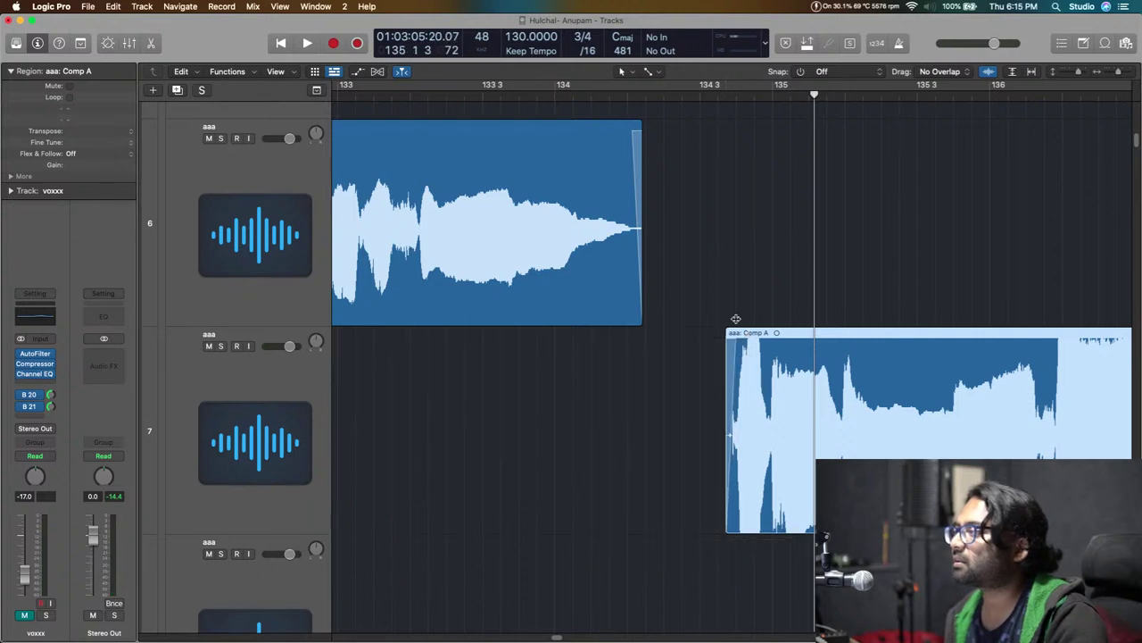
Play the vocal from before bar 135 to check the trimmed Comp A start and the handover from track 7 to track 4.
click(703, 90)
key(space)
key(super+Left)
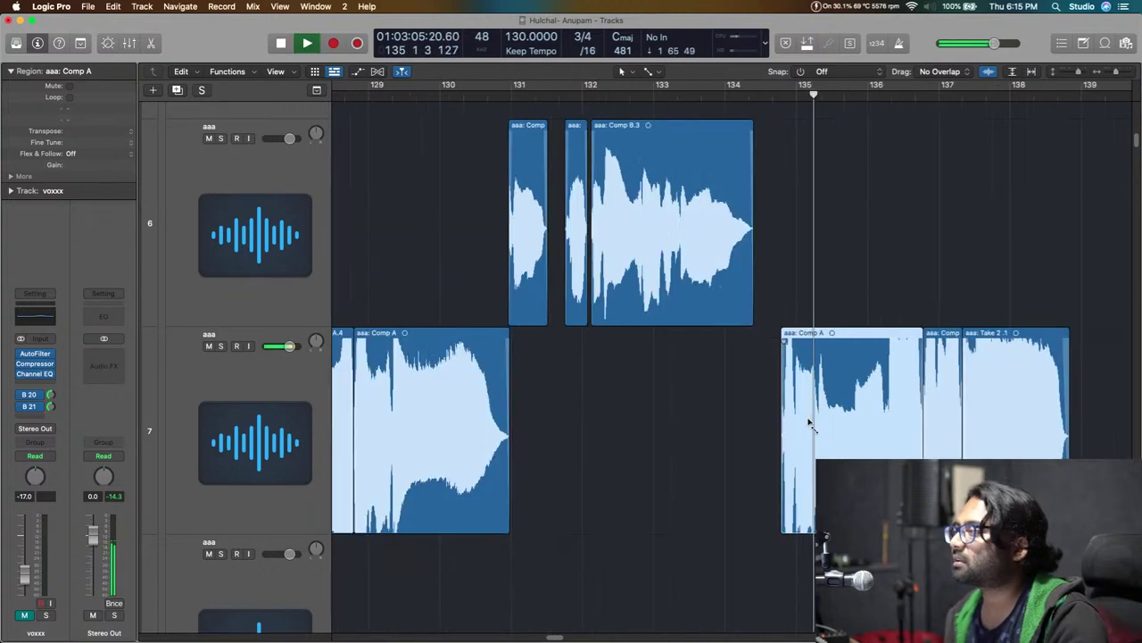
key(super+Left)
key(super+Right)
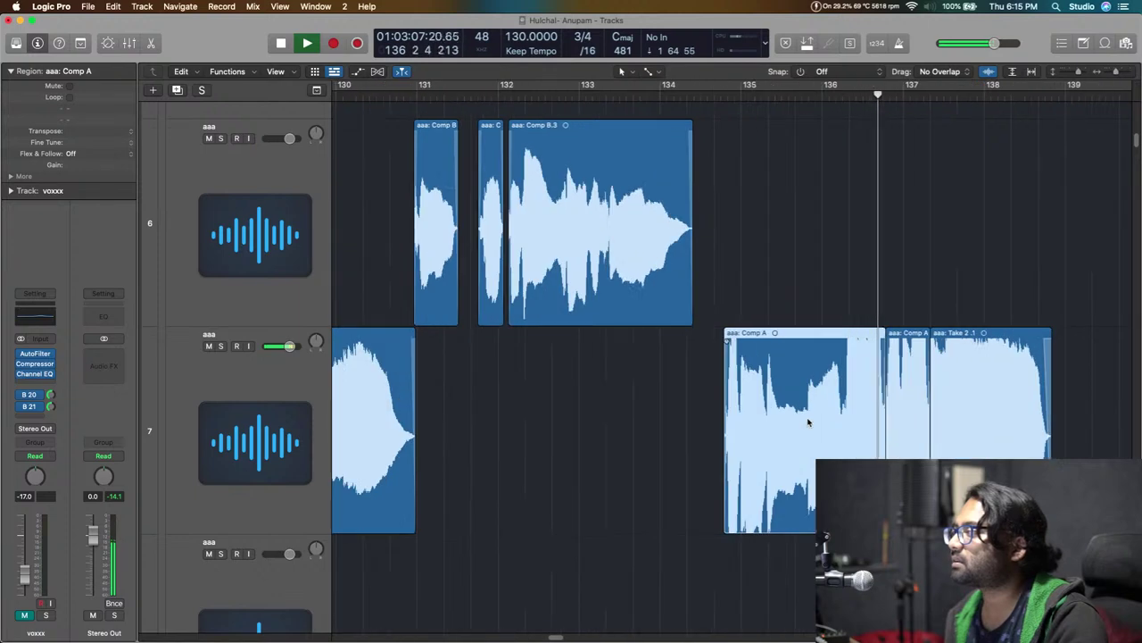
scroll(807, 422, right, 4)
key(super+Left)
key(super+Left)
key(super+Left)
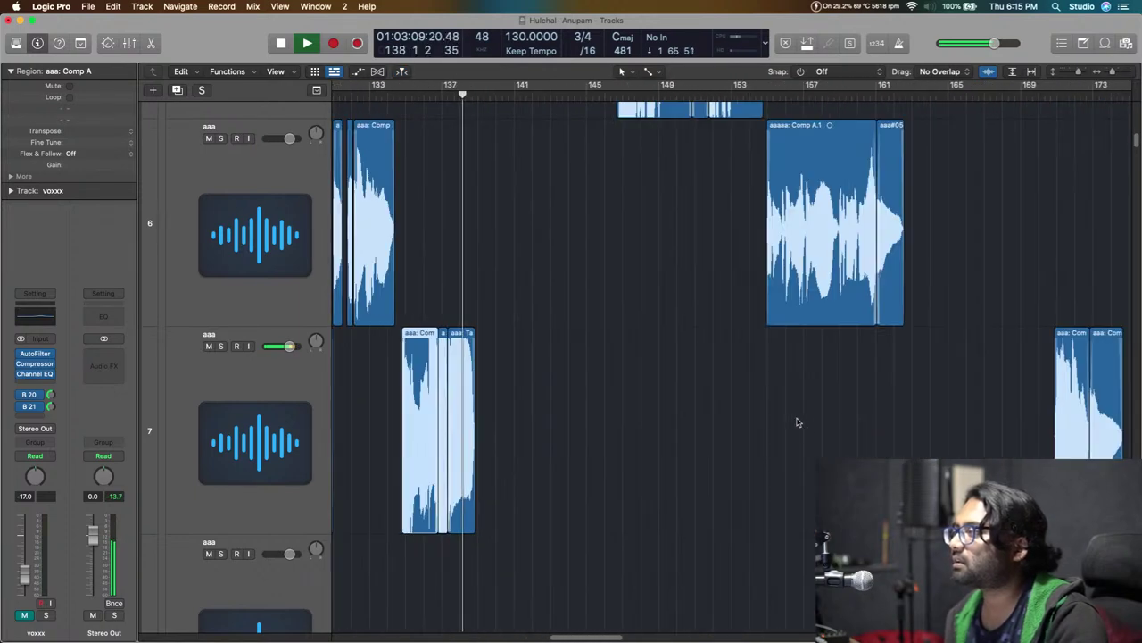
key(super+Up)
key(super+Up)
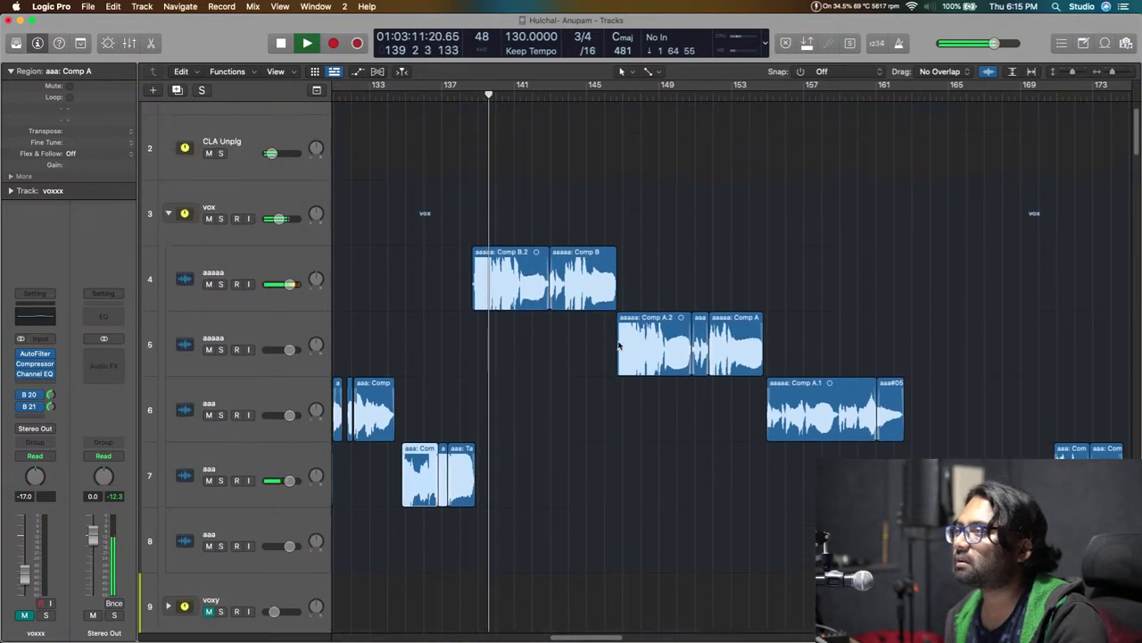
key(space)
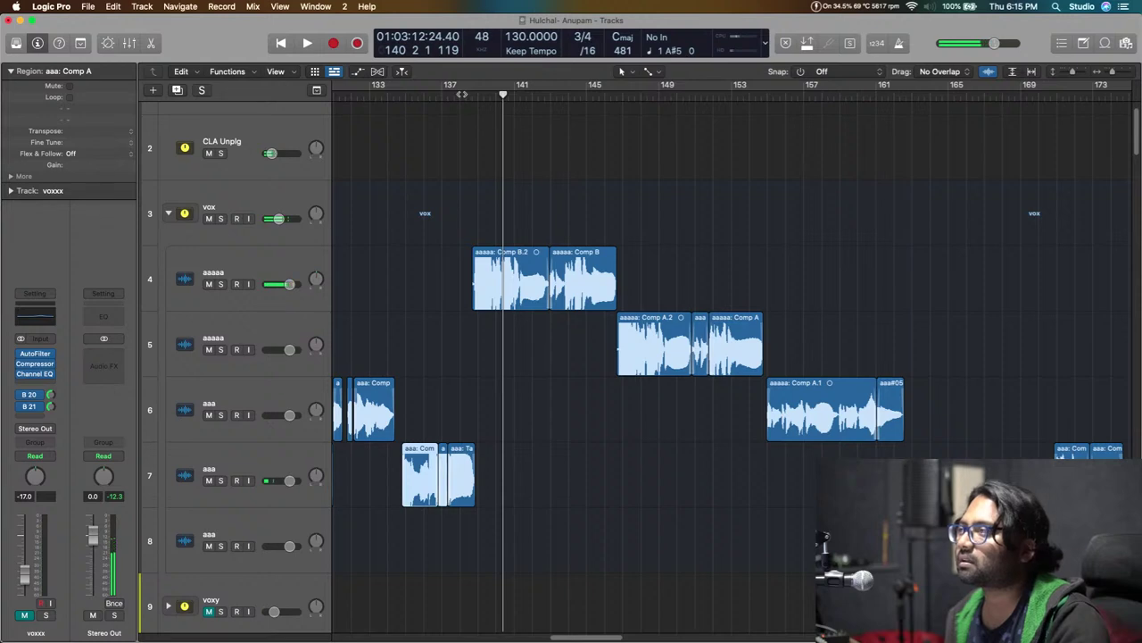
Trim the start of Comp B.2 on track 4 and the end of Take 2.1 on track 7 at their junction near 138 3.
click(462, 94)
key(super+Right)
key(super+Right)
key(super+Right)
key(super+Right)
key(super+Down)
key(super+Down)
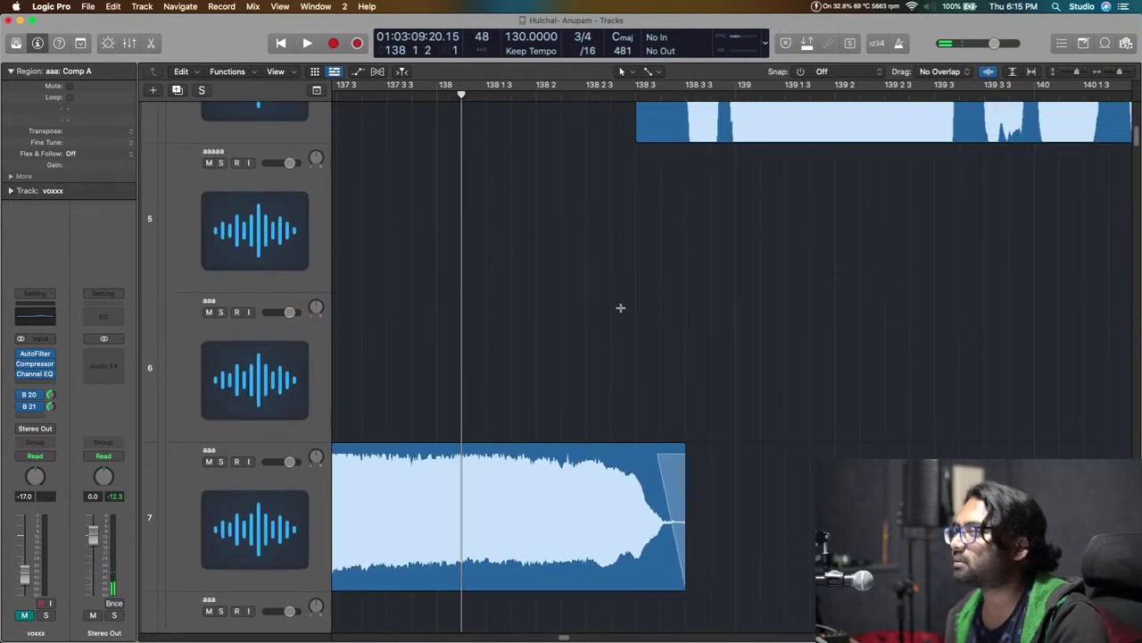
scroll(618, 322, up, 3)
drag(644, 285, 677, 257)
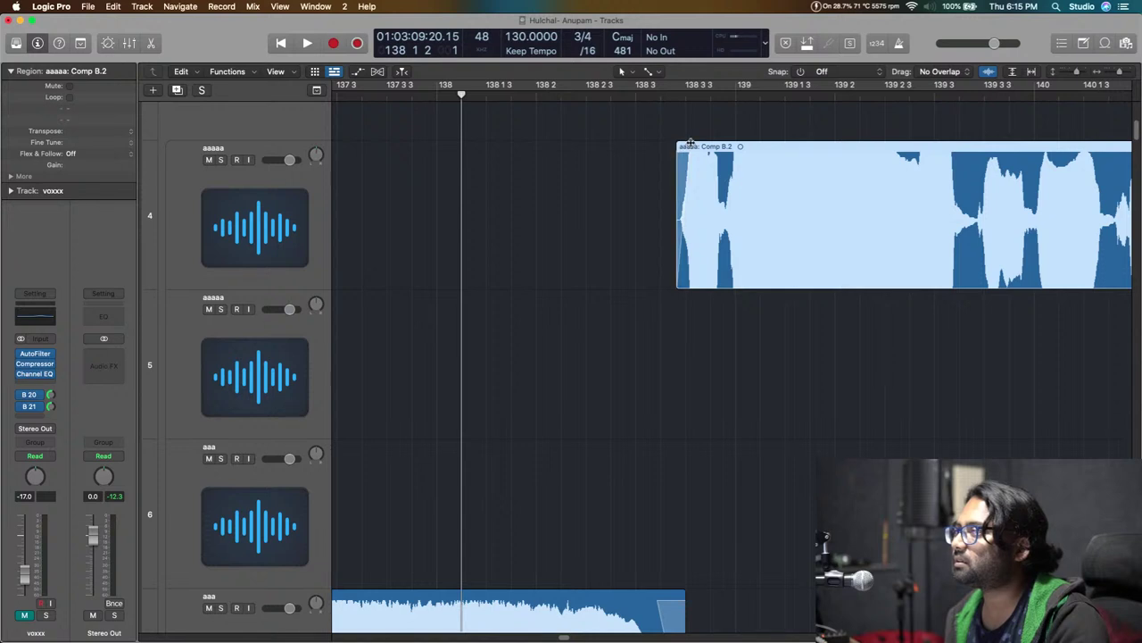
scroll(688, 404, down, 4)
drag(681, 523, 678, 523)
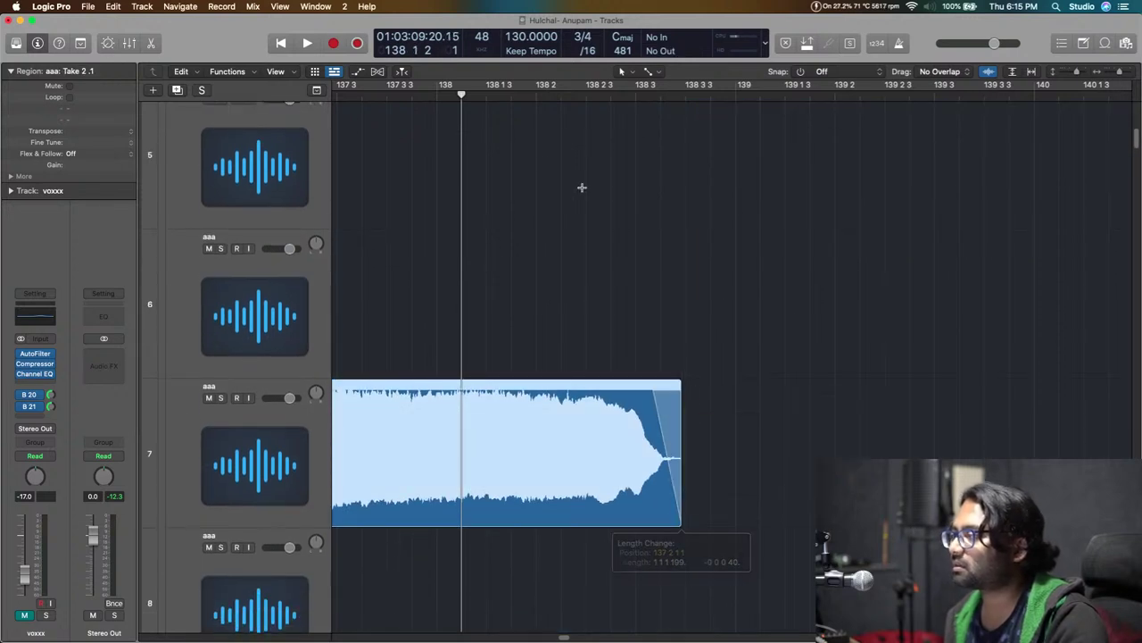
Play the vocal from near 138 2 to check the handover from track 7 to Comp B.2 on track 4.
click(537, 93)
scroll(727, 448, up, 2)
key(space)
scroll(725, 446, up, 4)
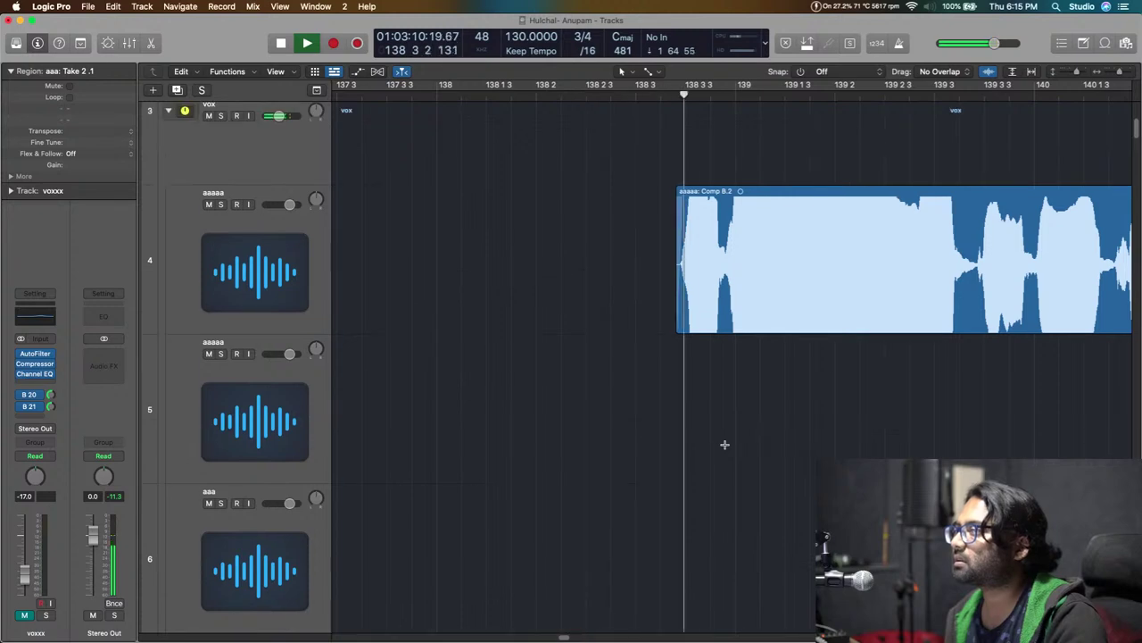
key(super+Left)
key(super+Left)
key(super+Left)
key(super+Right)
key(super+Right)
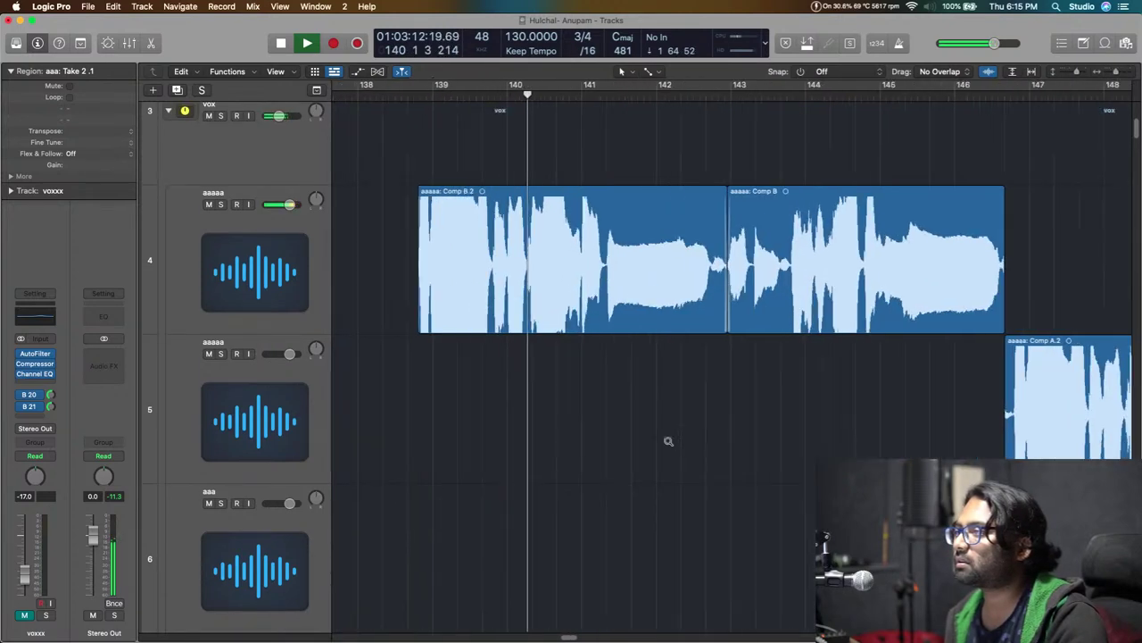
Trim the end of Comp B.2 before bar 143 and extend the start of Comp B slightly, with short fades on both edges.
drag(737, 96, 737, 113)
key(super+Right)
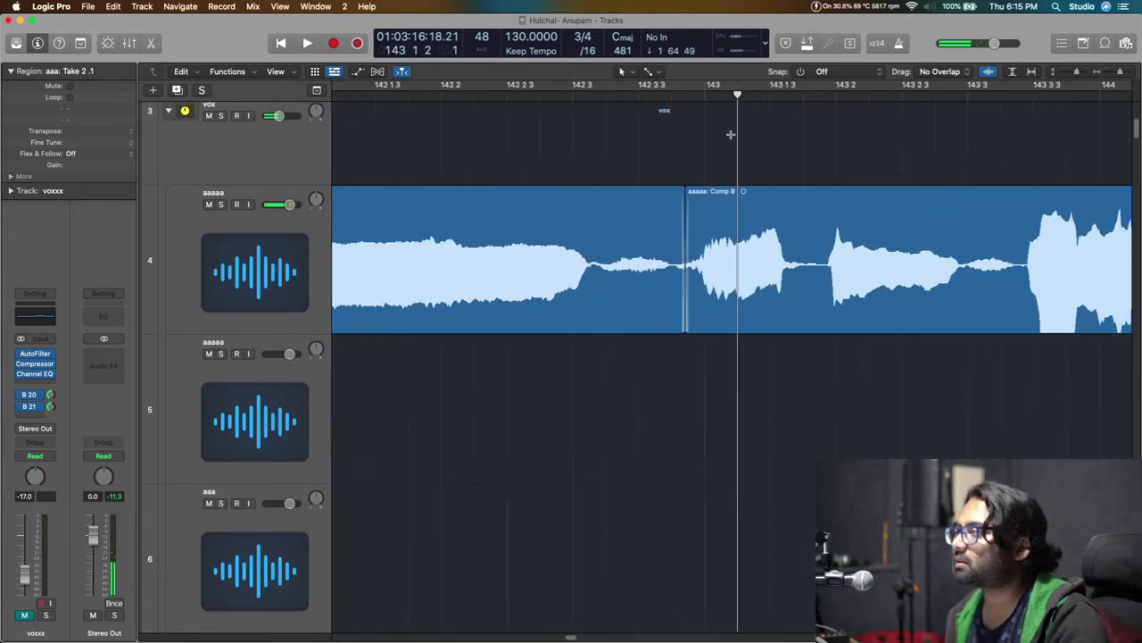
drag(684, 330, 600, 339)
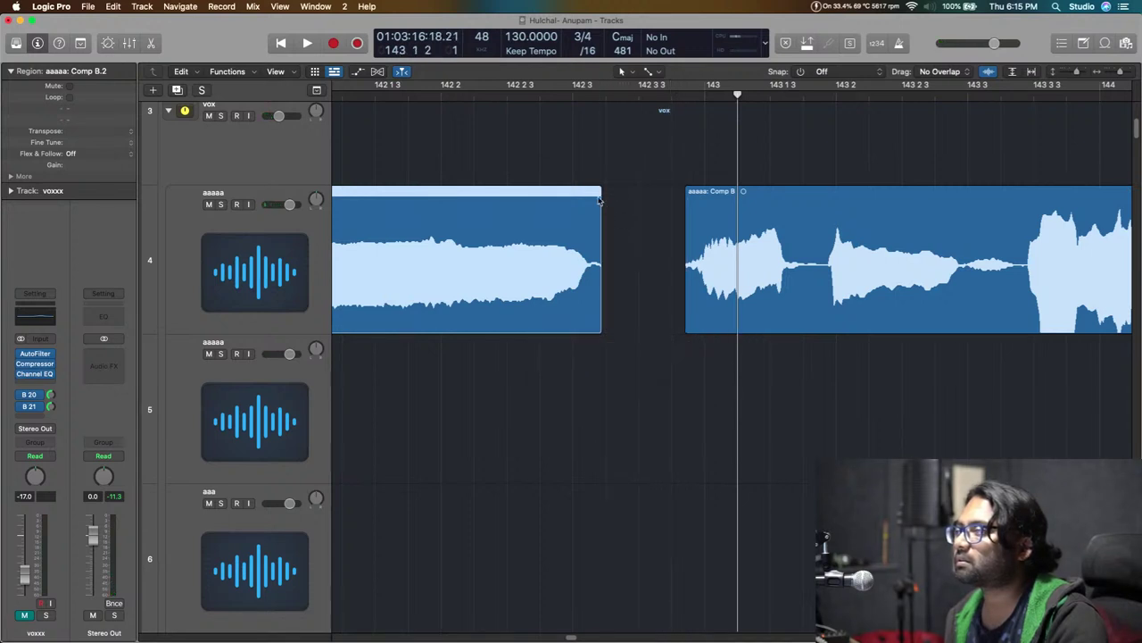
drag(593, 178, 587, 168)
drag(686, 326, 674, 328)
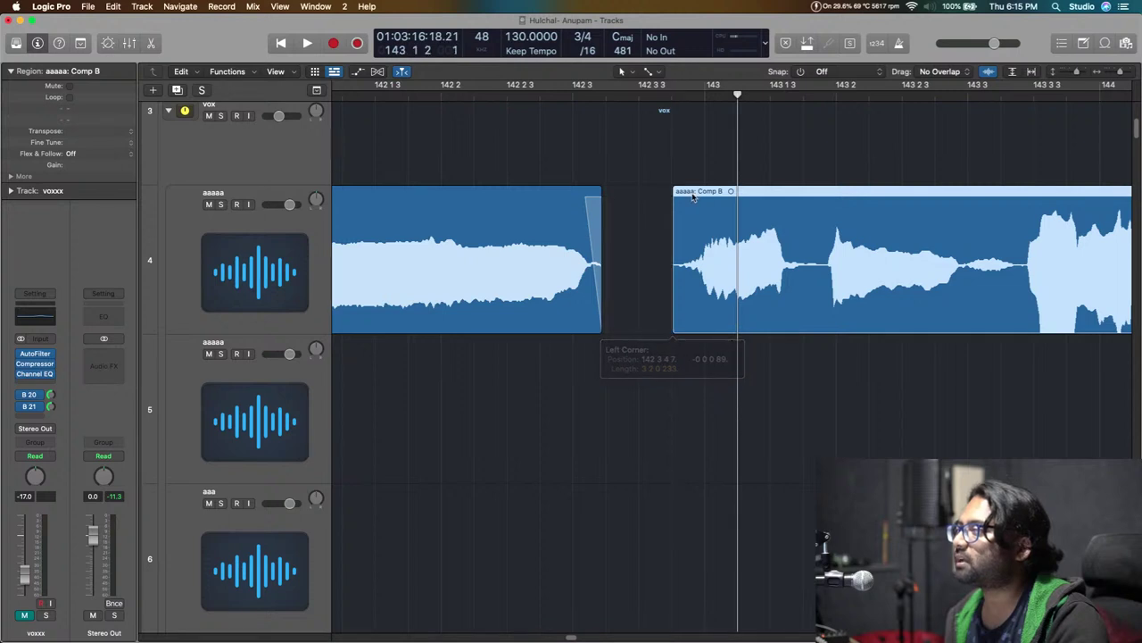
drag(674, 197, 683, 206)
Split Comp B on track 4 at about 143 3 2, and trim the first part's end with a short fade-out.
scroll(693, 322, right, 5)
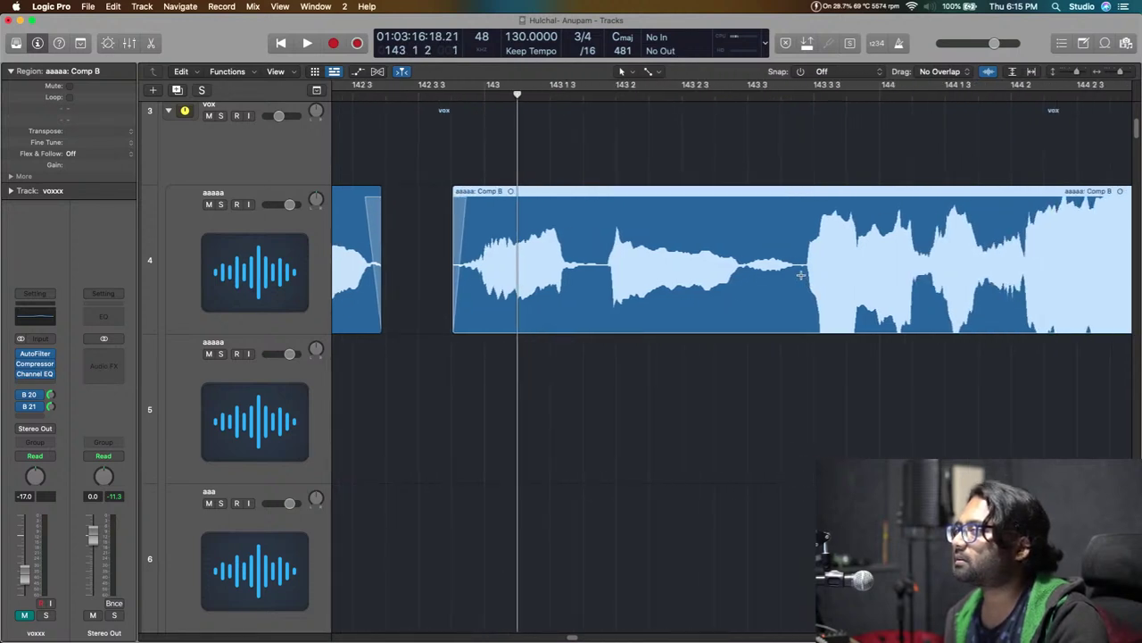
click(801, 275)
drag(799, 327, 747, 342)
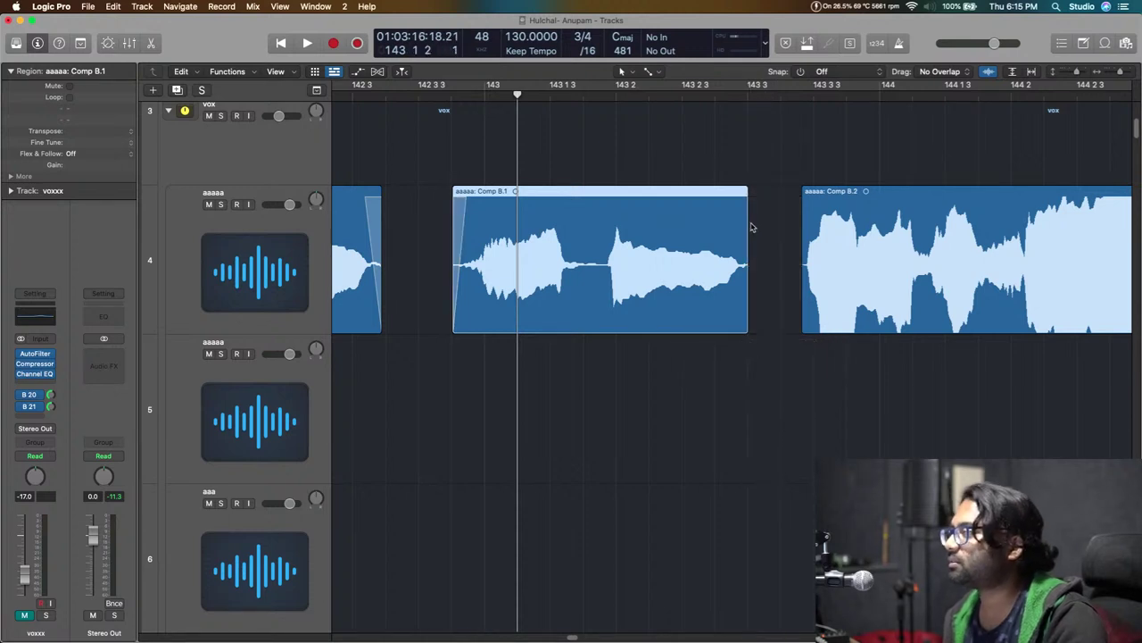
drag(746, 206, 730, 179)
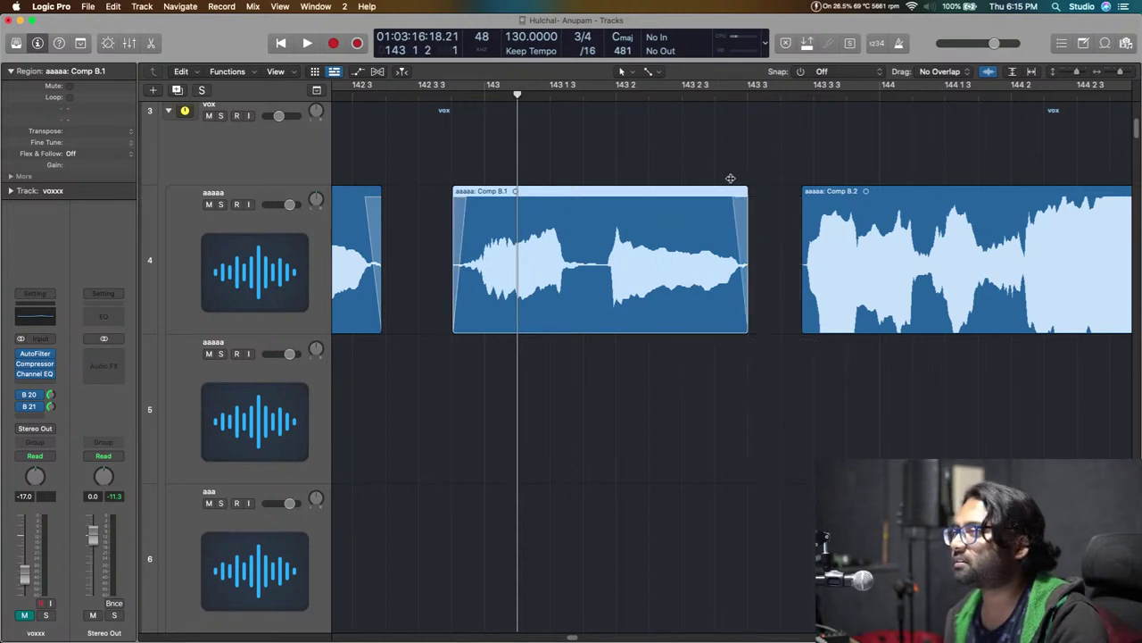
click(803, 210)
Trim the end of Comp B.2 near 146 3 with a short fade-out, and cut the silent start of Comp A.2 on track 5.
key(super+Left)
key(super+Left)
key(super+Left)
scroll(783, 312, right, 5)
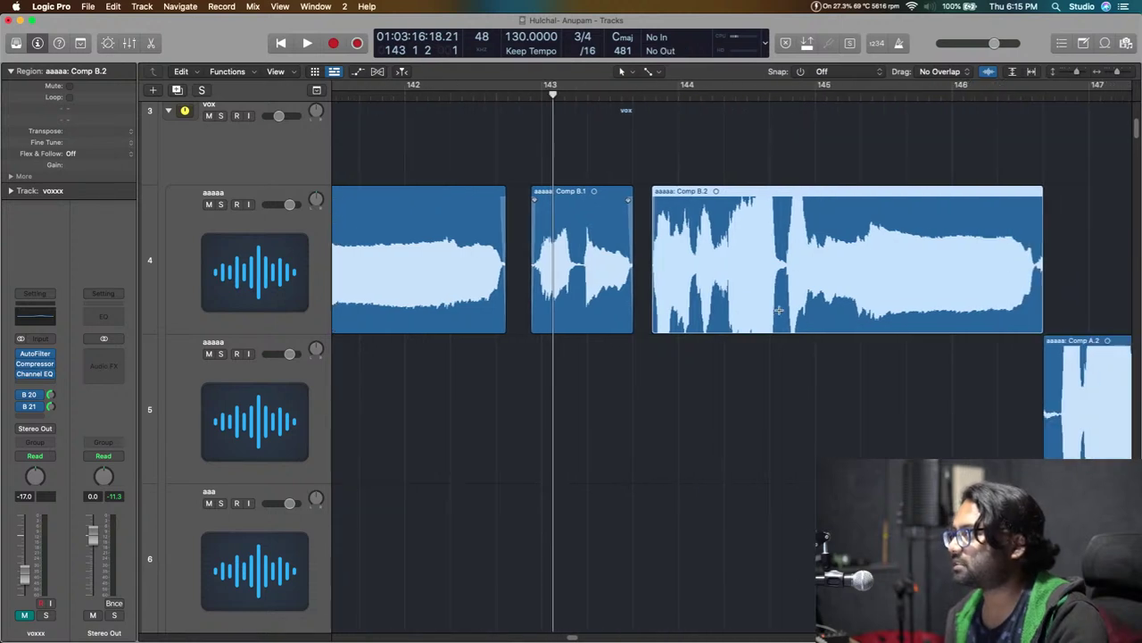
click(936, 95)
key(super+Right)
key(super+Right)
key(super+Right)
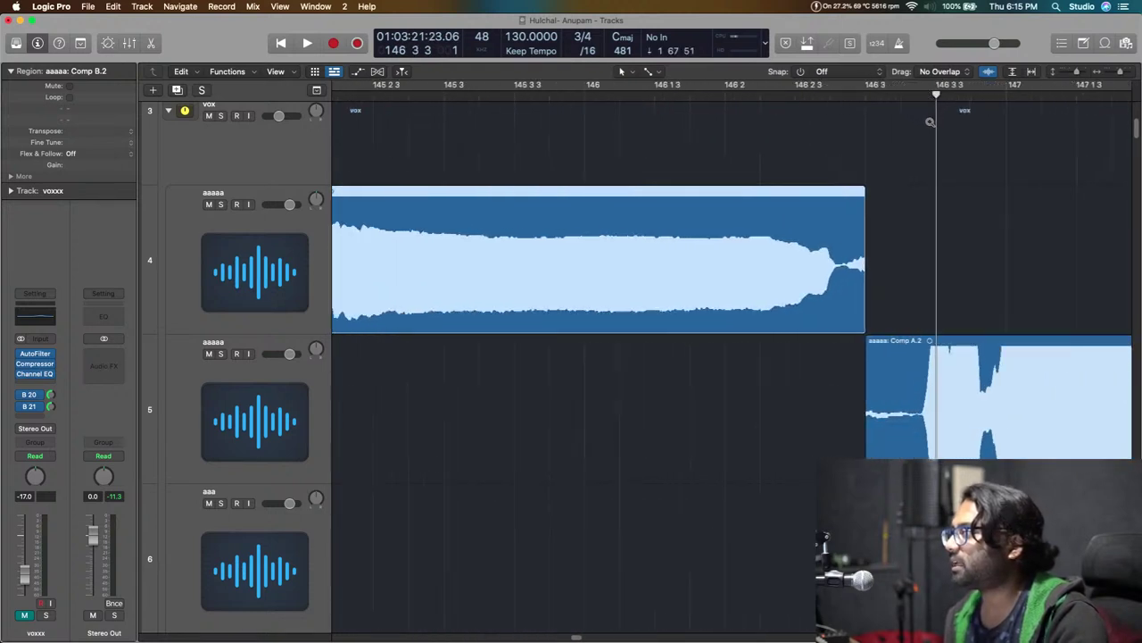
click(884, 262)
drag(857, 328, 836, 329)
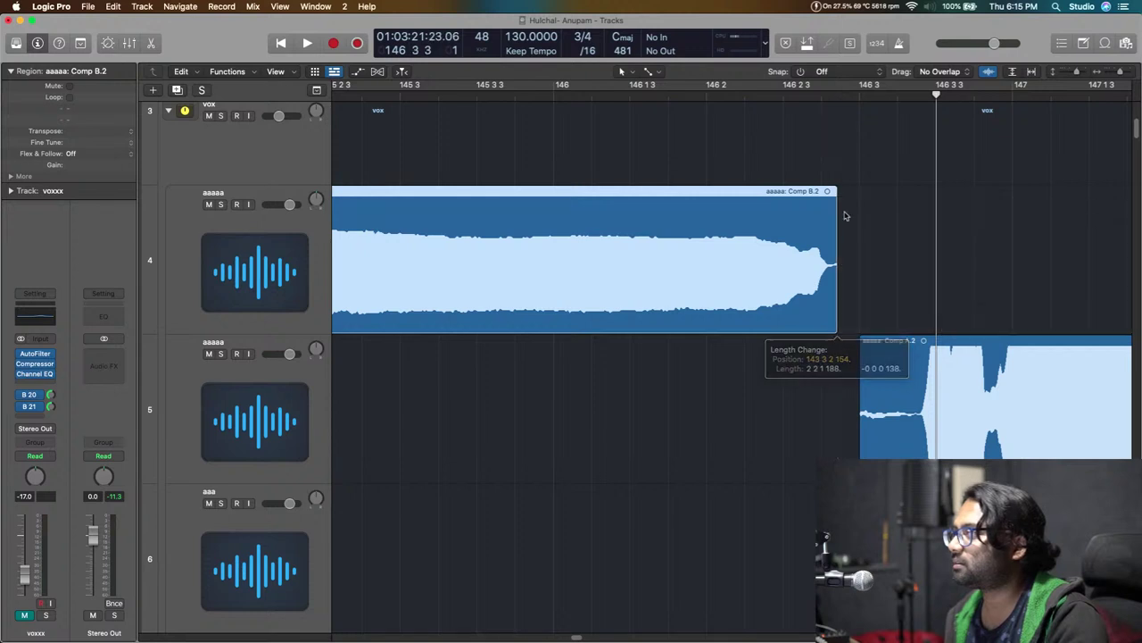
drag(829, 189, 826, 178)
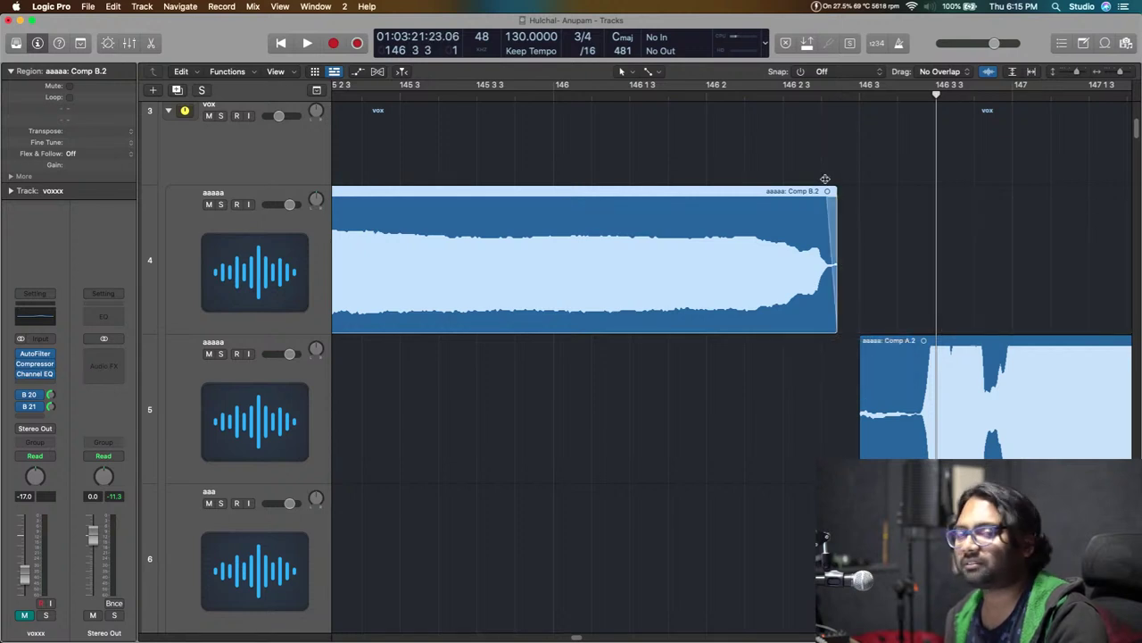
drag(860, 338, 911, 336)
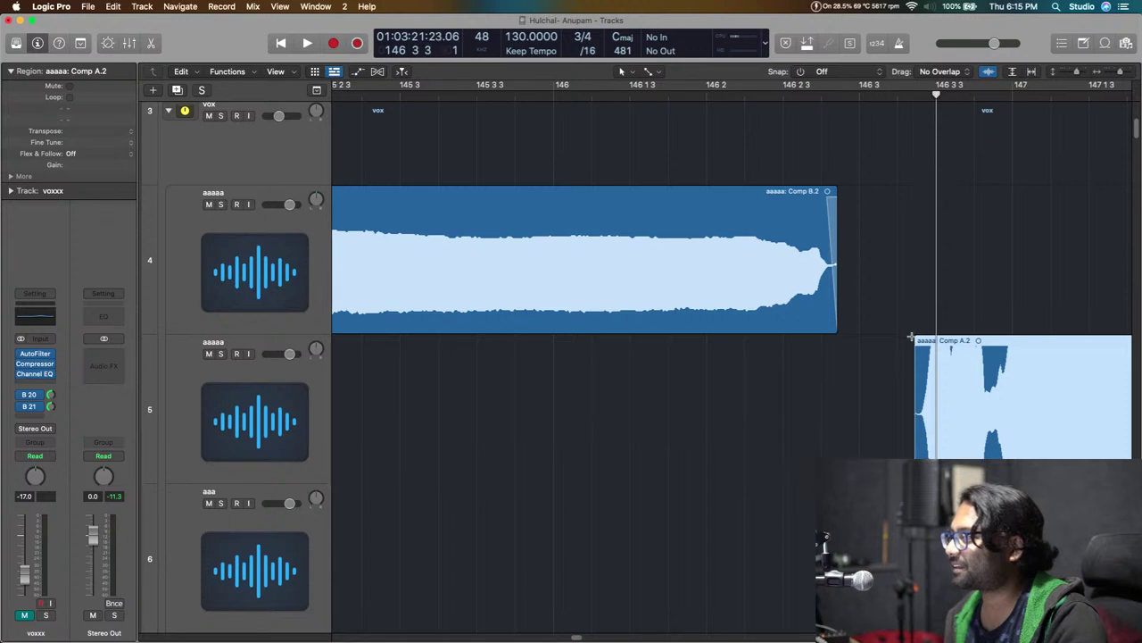
Play the vocal from just before Comp A.2 to check its trimmed start and the passage up to bar 151.
key(super+Left)
key(super+Left)
key(super+Left)
key(super+Left)
key(super+Left)
scroll(880, 381, right, 5)
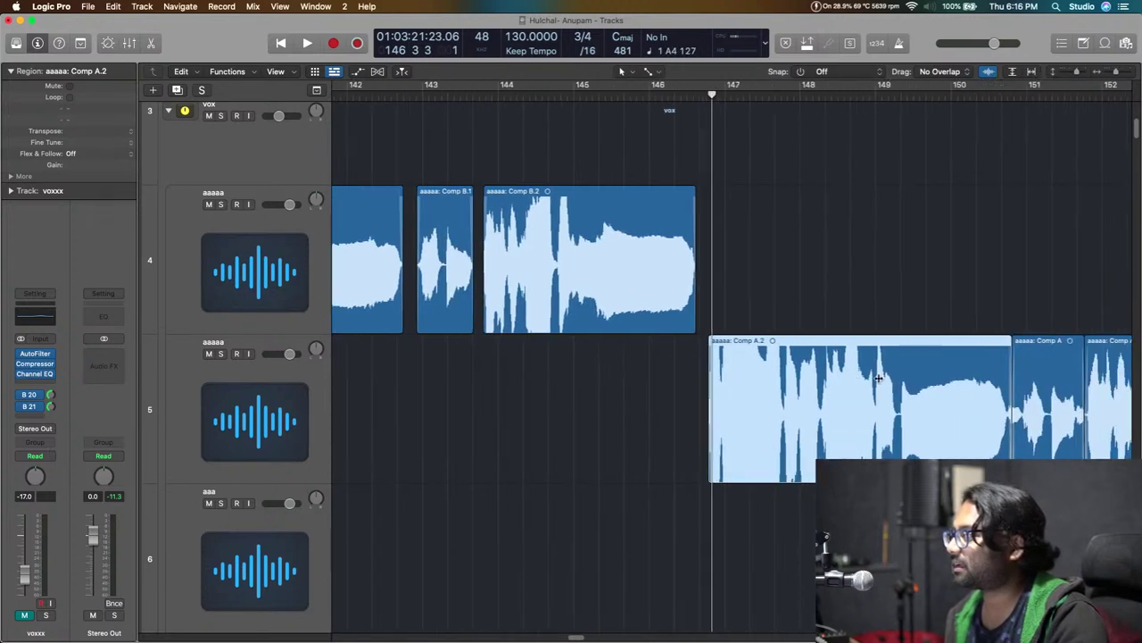
click(849, 432)
click(678, 100)
key(space)
scroll(831, 314, up, 6)
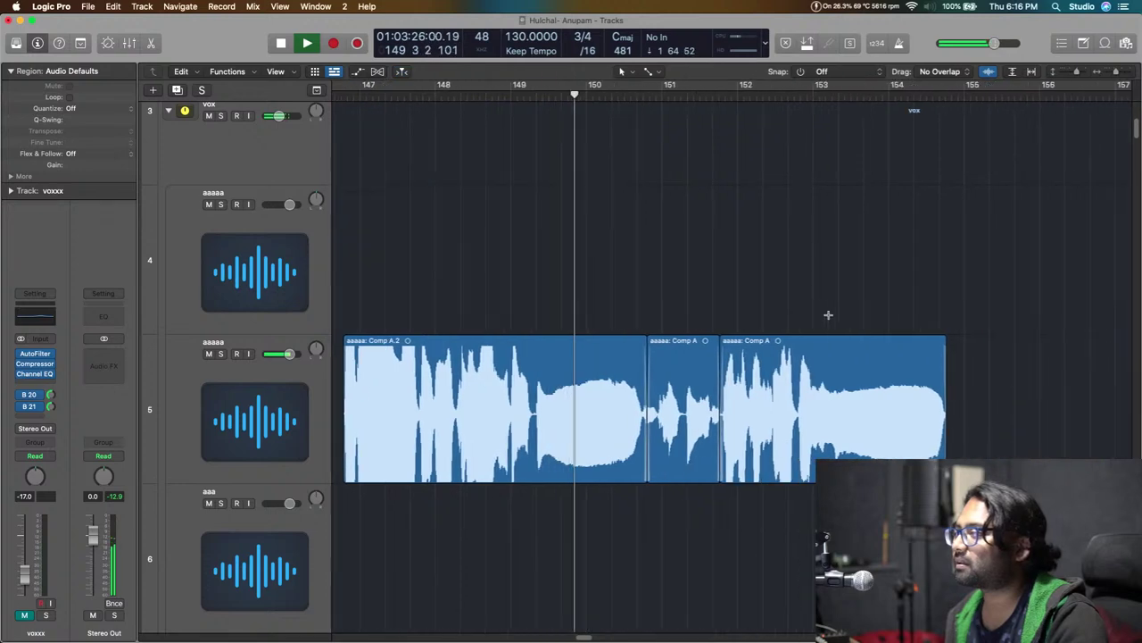
scroll(802, 332, down, 3)
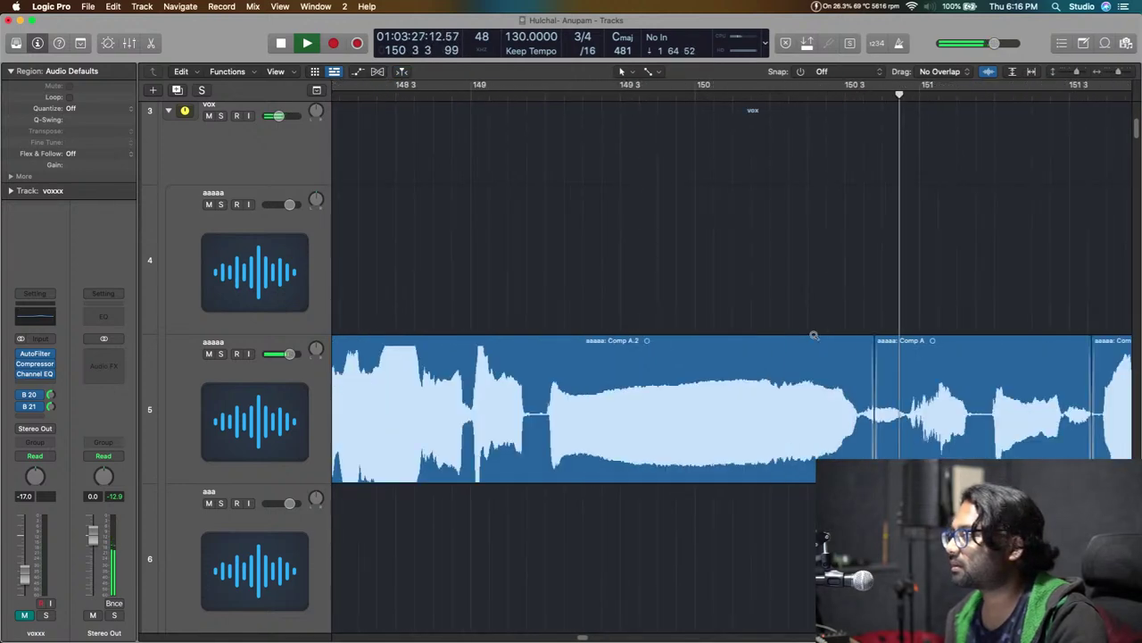
key(space)
Trim the end of Comp A.2 and the start of the short Comp A around bar 151, adding a short fade to each edge.
click(924, 93)
scroll(890, 219, up, 4)
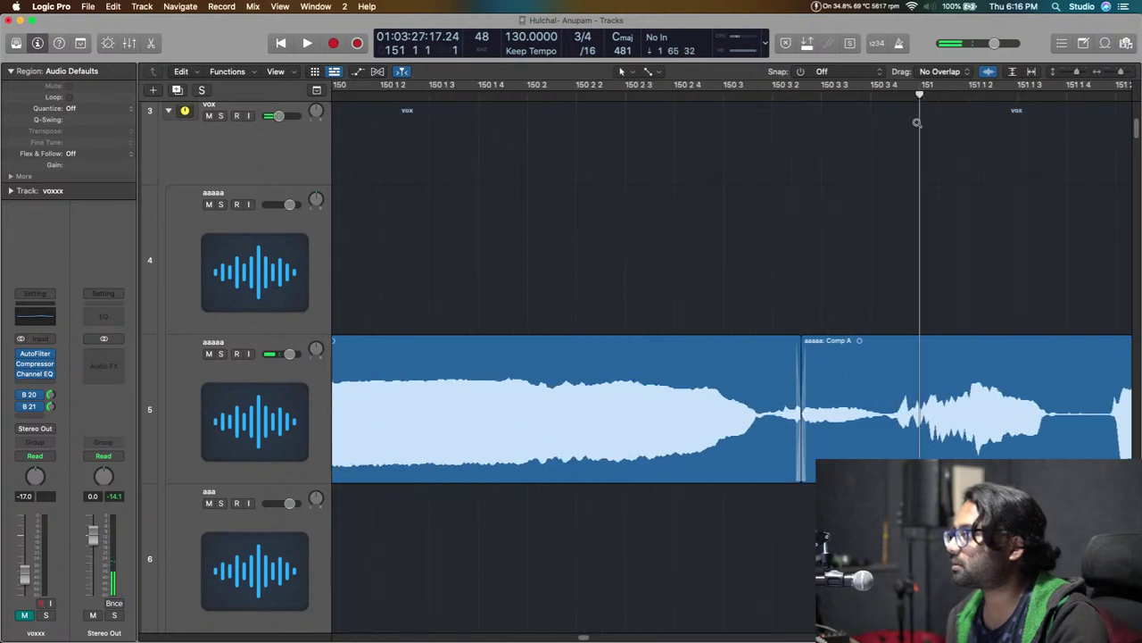
drag(754, 475, 704, 482)
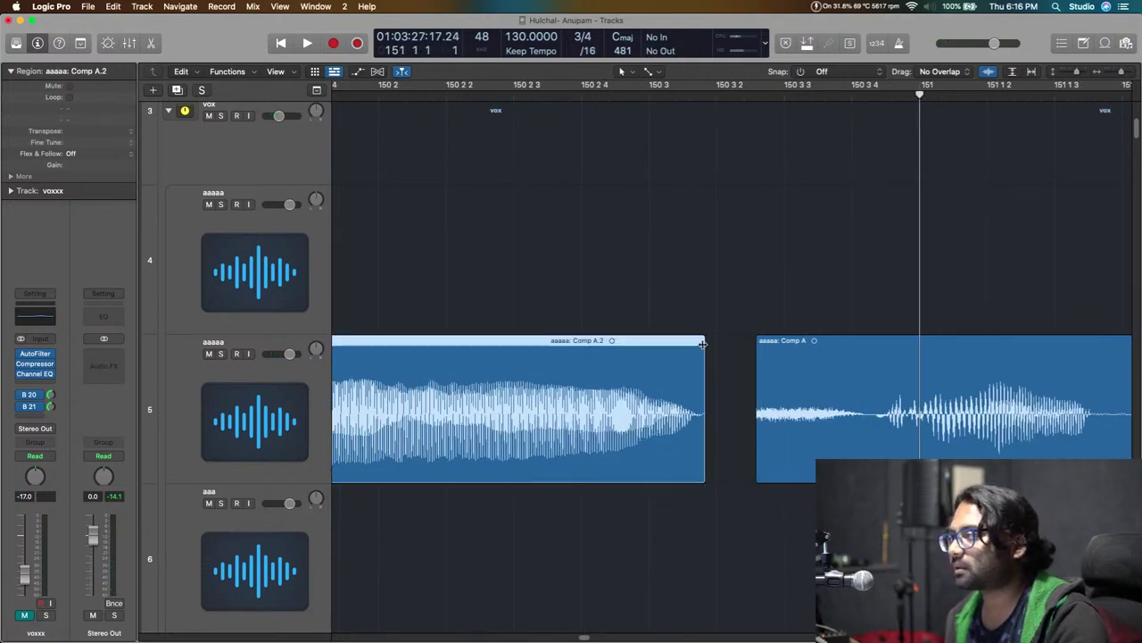
drag(703, 343, 683, 285)
drag(759, 478, 871, 477)
drag(871, 347, 880, 337)
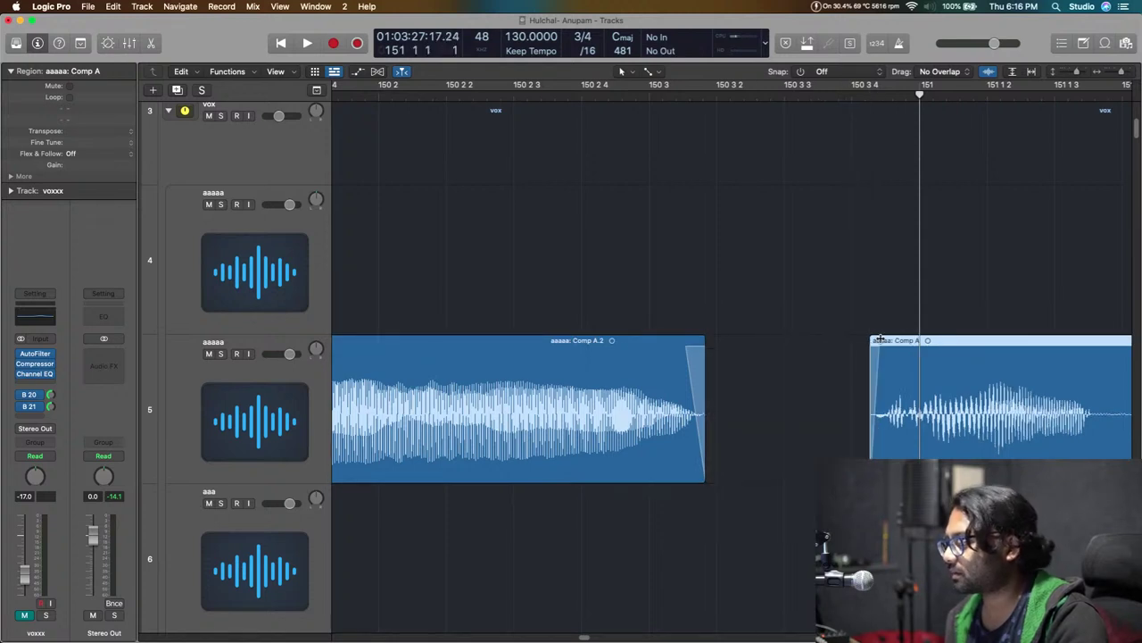
Play the short Comp A on track 5 from 150 3 4 to check its trimmed start and its junction with the following region.
key(super+Left)
key(super+Left)
key(super+Left)
scroll(838, 457, left, 3)
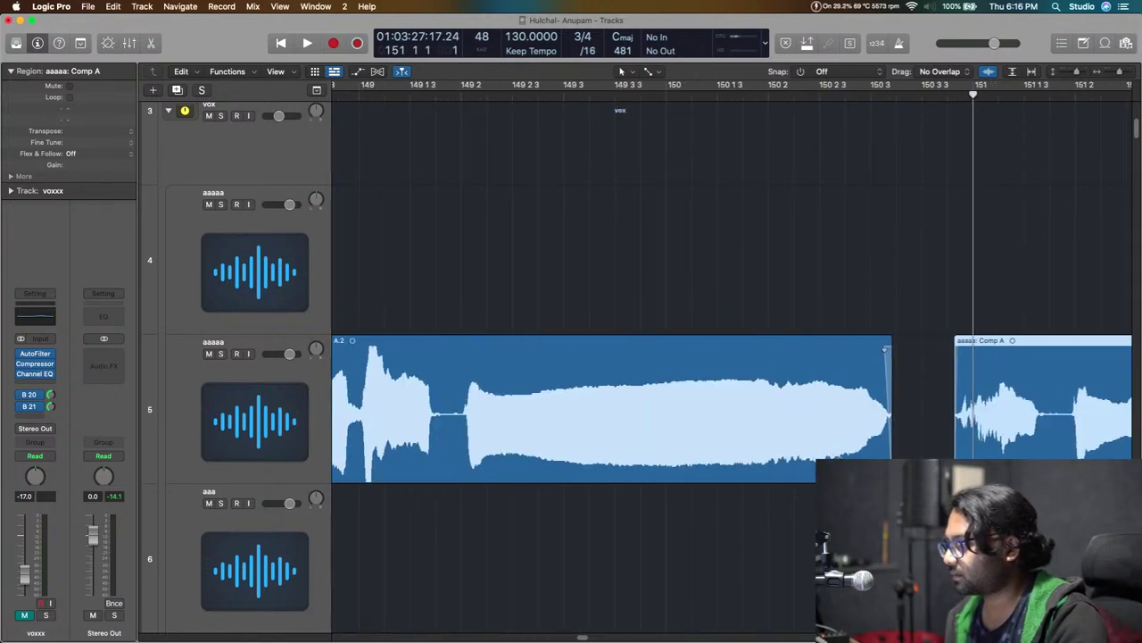
key(super+Left)
scroll(838, 457, right, 1)
scroll(838, 458, right, 5)
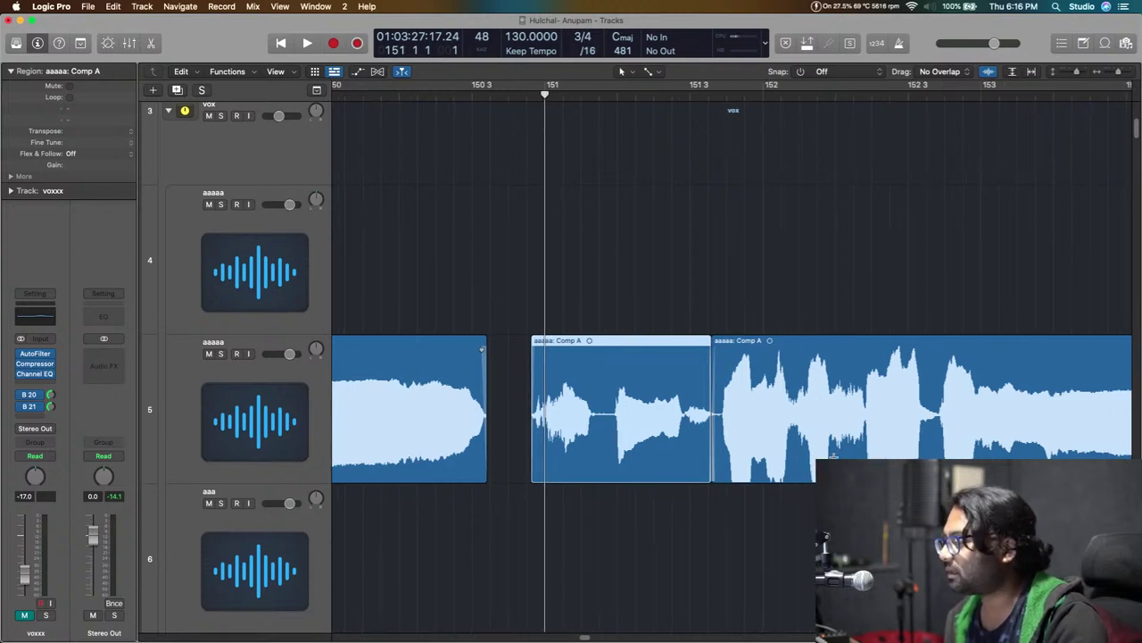
click(711, 521)
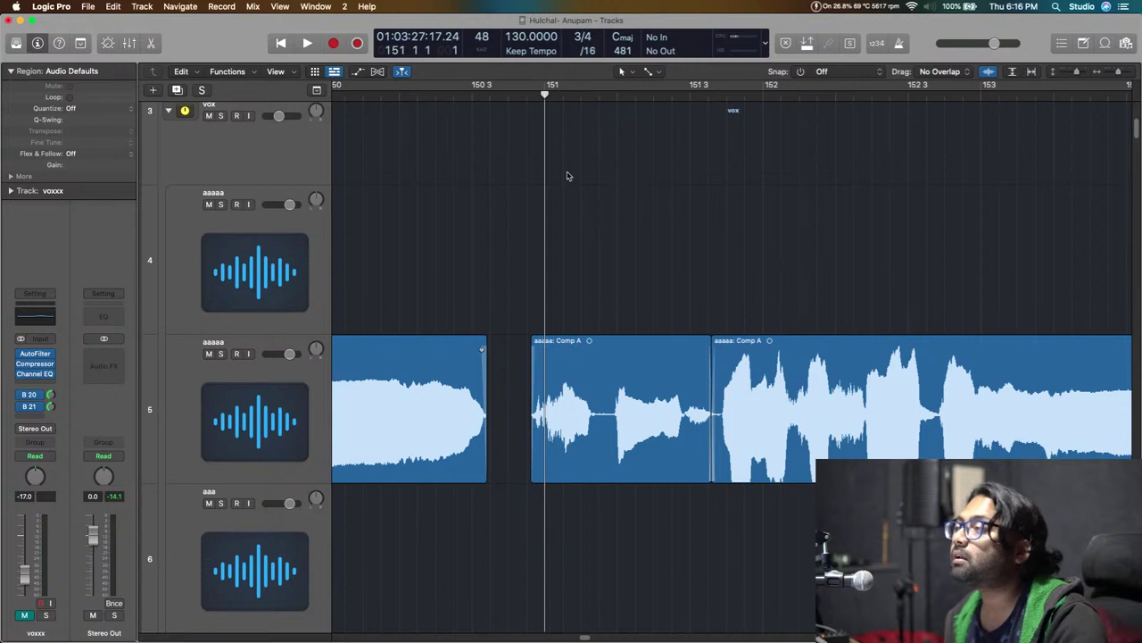
click(526, 94)
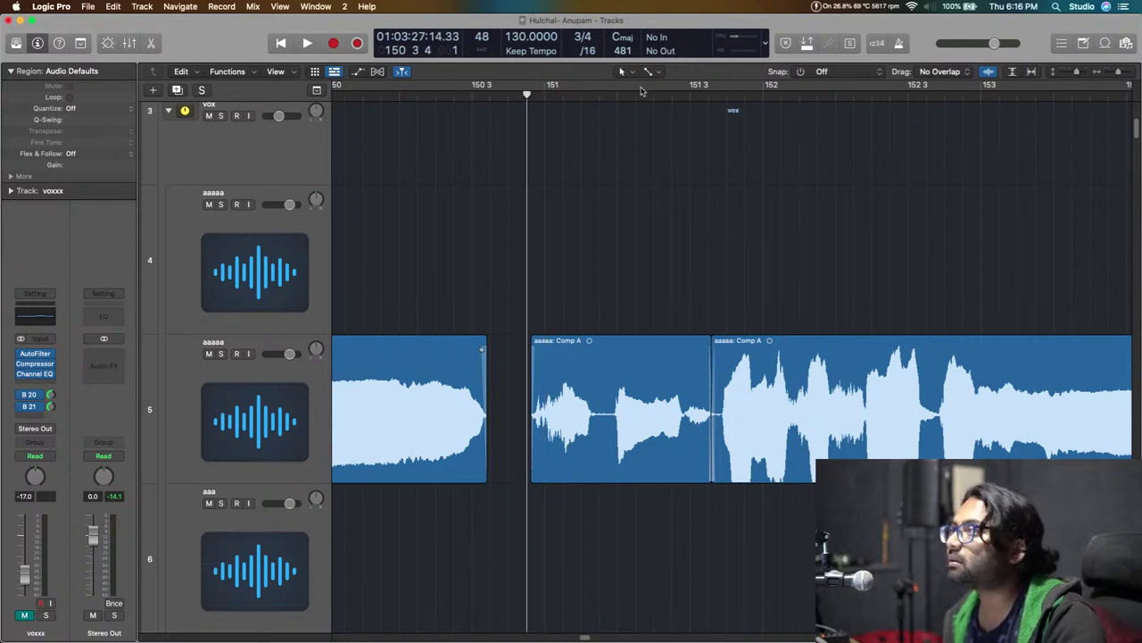
drag(619, 98, 620, 118)
click(378, 93)
key(space)
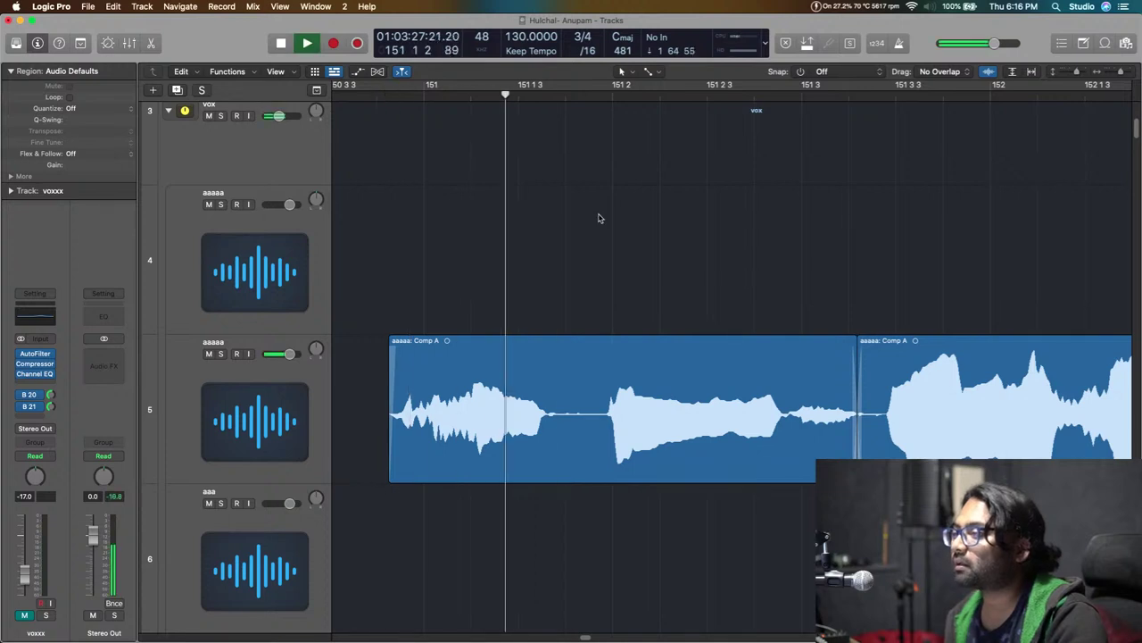
key(space)
key(space)
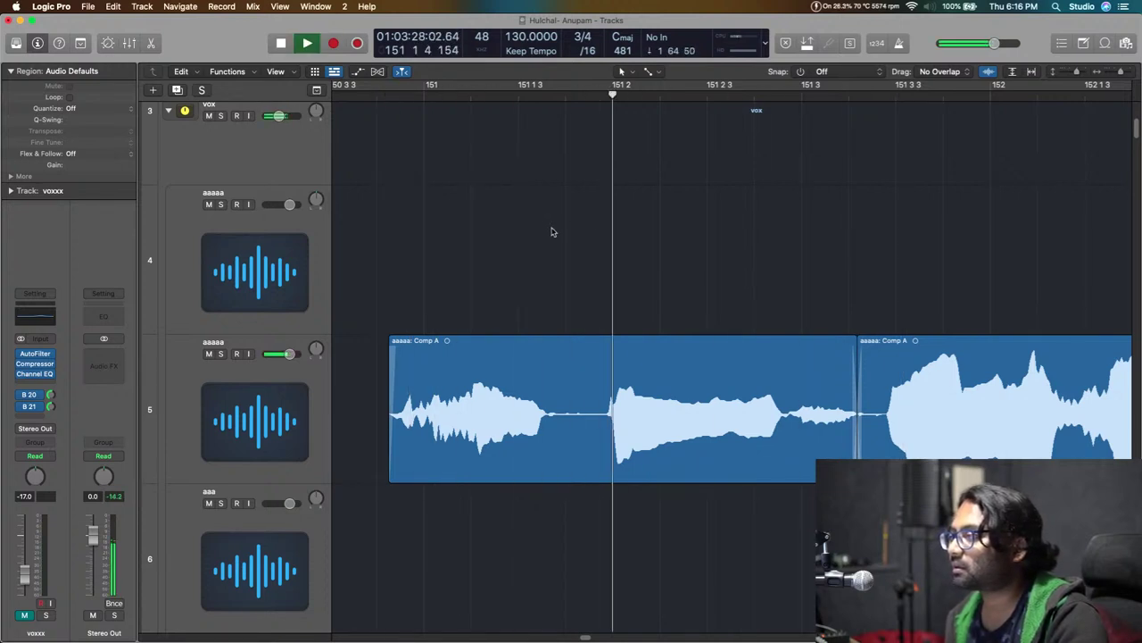
key(space)
Trim the end of the short Comp A and the silent start of the following Comp A before bar 152, fading both edges.
drag(857, 357, 773, 303)
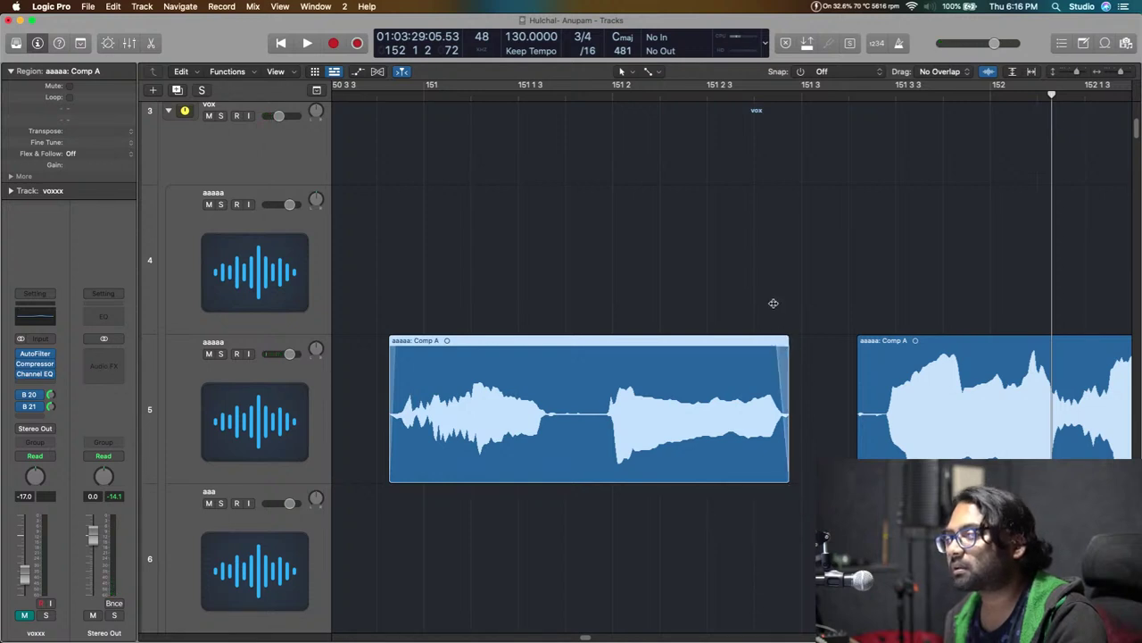
click(862, 455)
drag(860, 455, 883, 447)
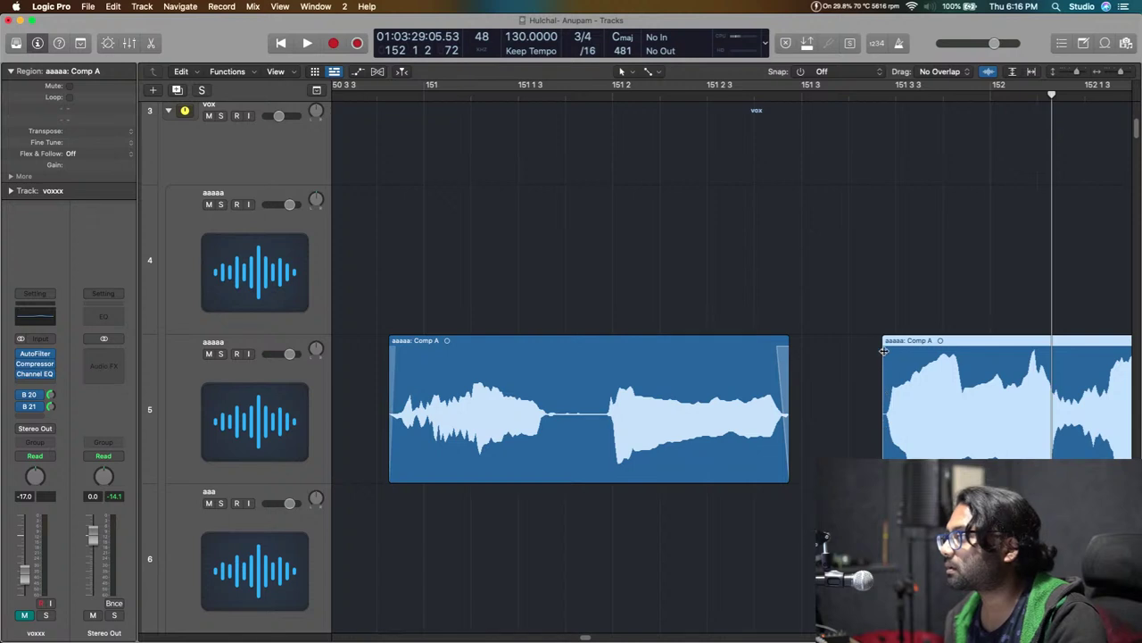
scroll(640, 368, up, 1)
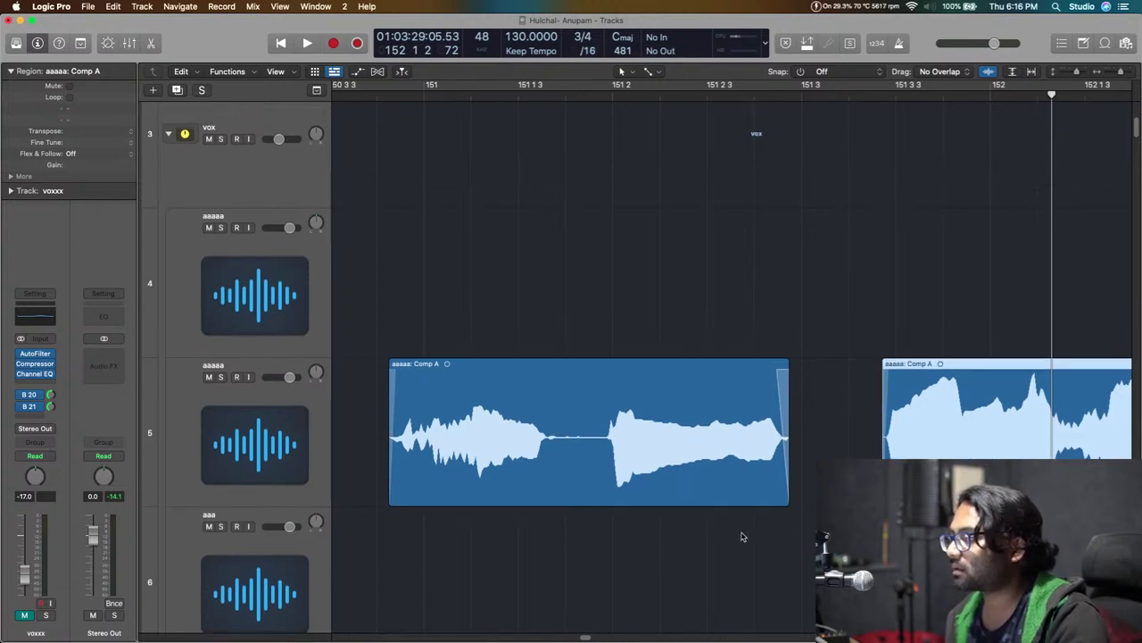
click(797, 537)
Play the vocal from 150 3 4 to check the trimmed Comp A regions and the handover to Comp A.1 on track 6.
key(super+Left)
scroll(795, 538, right, 1)
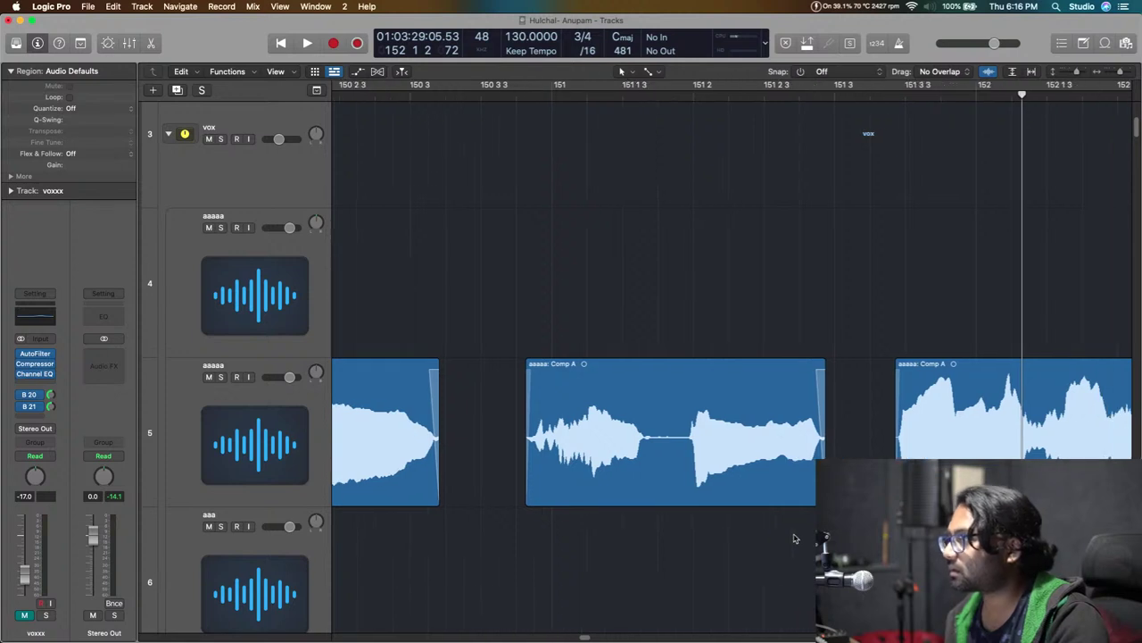
click(511, 97)
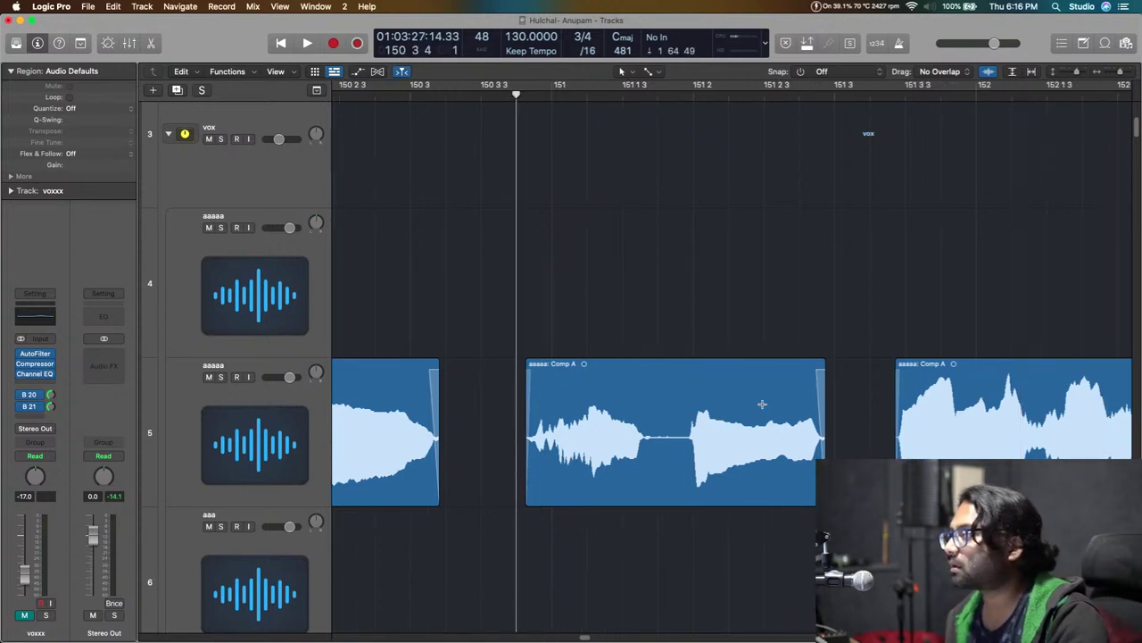
key(space)
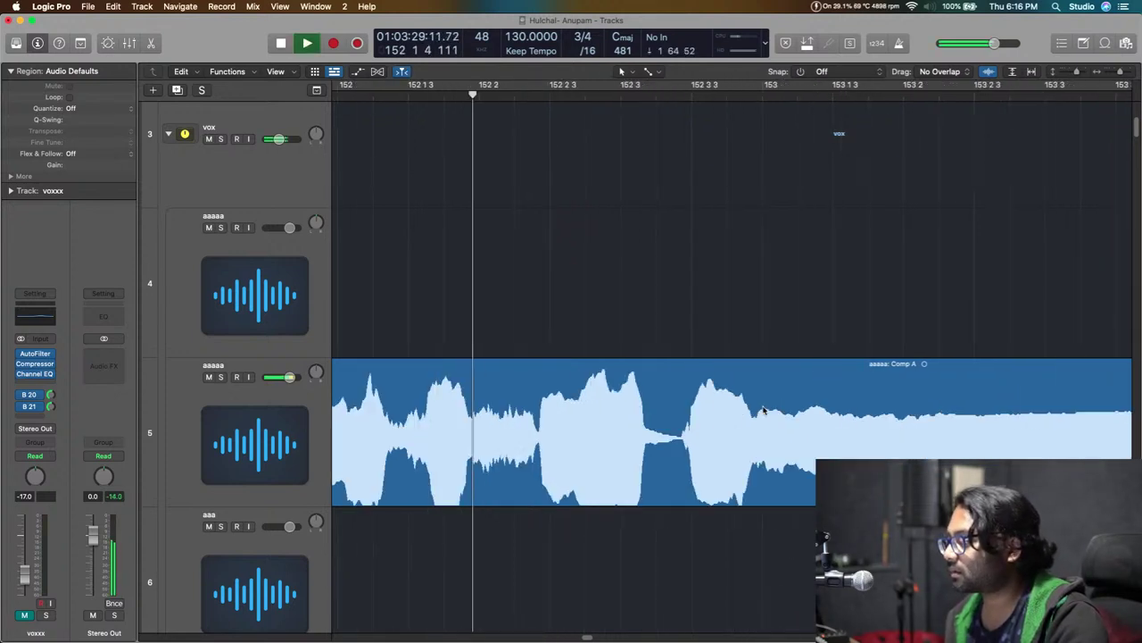
key(space)
scroll(764, 411, right, 1)
key(space)
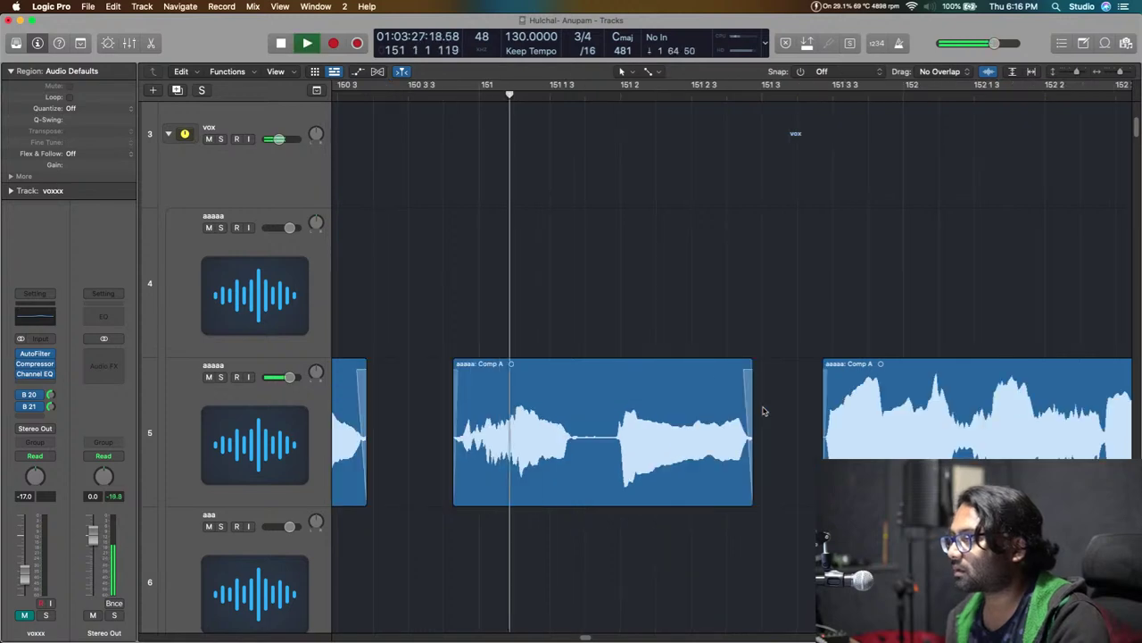
key(super+Left)
key(super+Left)
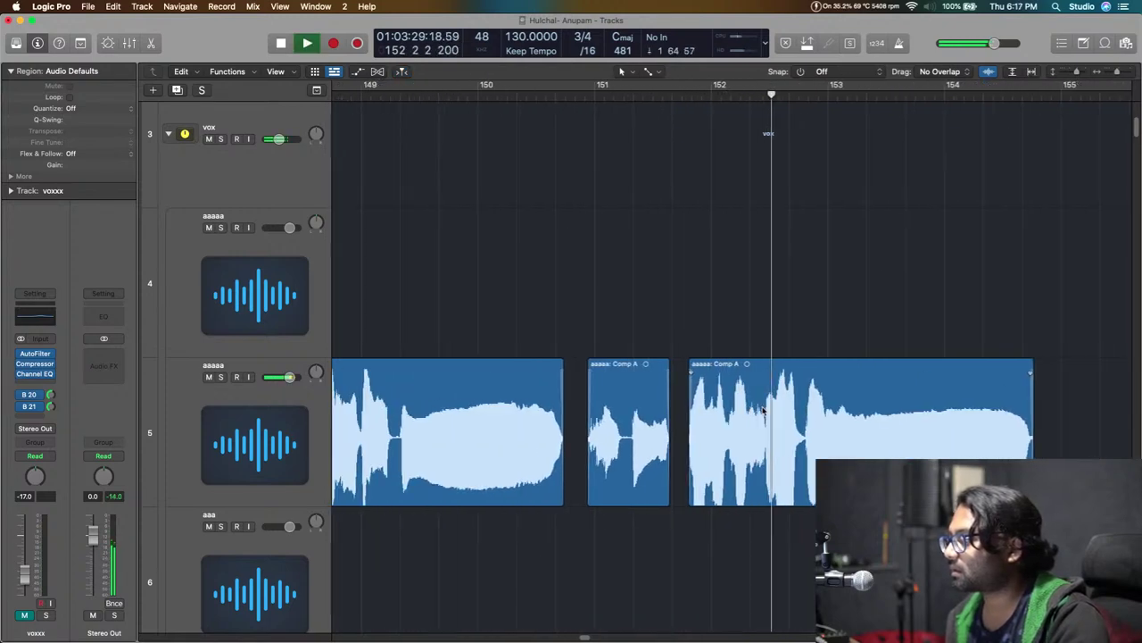
scroll(763, 410, down, 5)
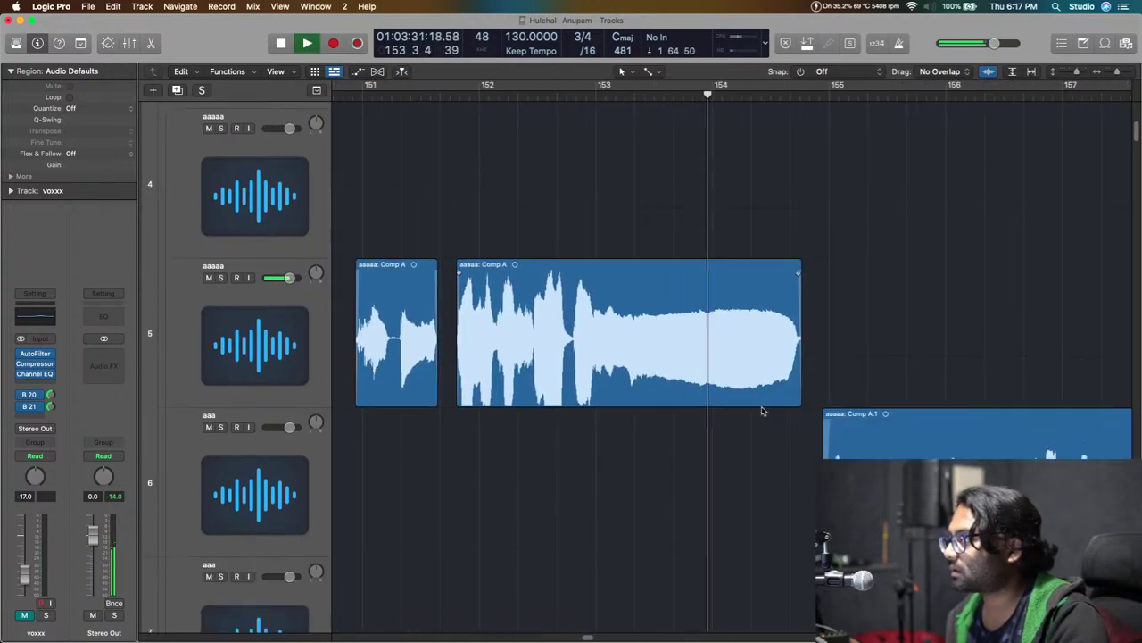
key(super+Left)
key(super+Left)
key(super+Left)
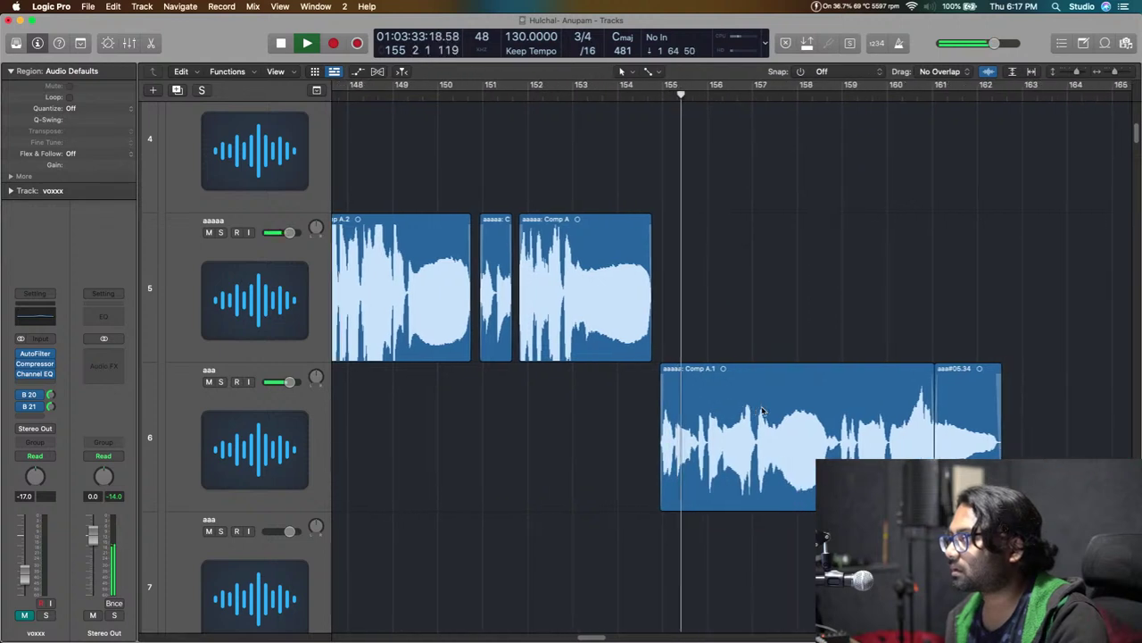
Cut the faint section around 155 3 out of Comp A.1 on track 6 and fade the edges on both sides of the gap.
key(space)
drag(621, 94, 622, 128)
ctrl+alt+click(622, 132)
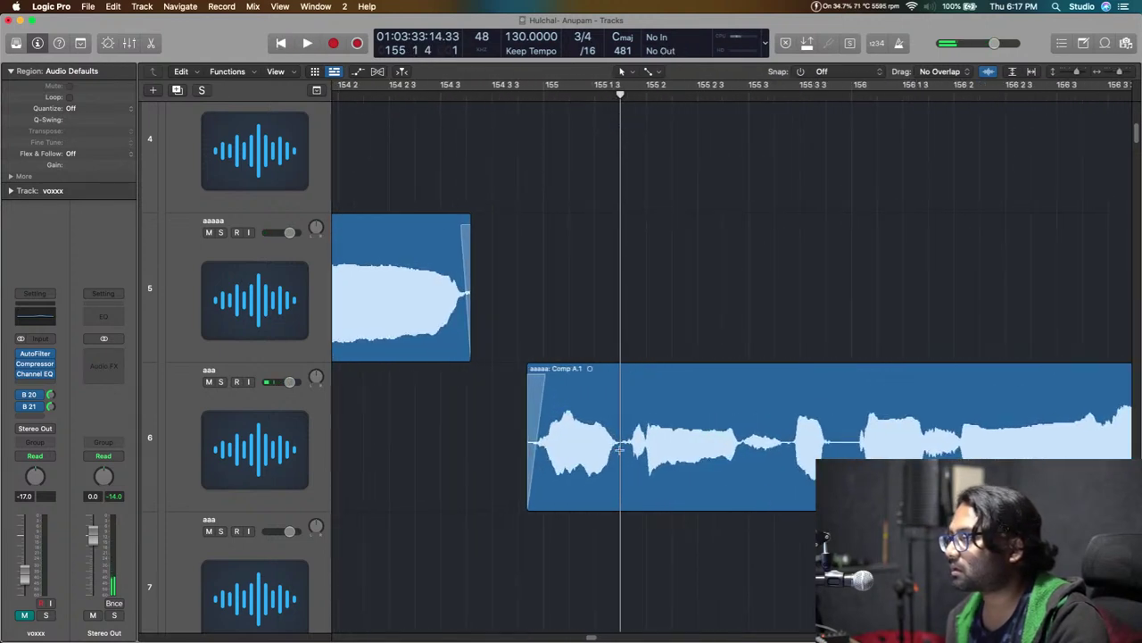
drag(743, 449, 787, 461)
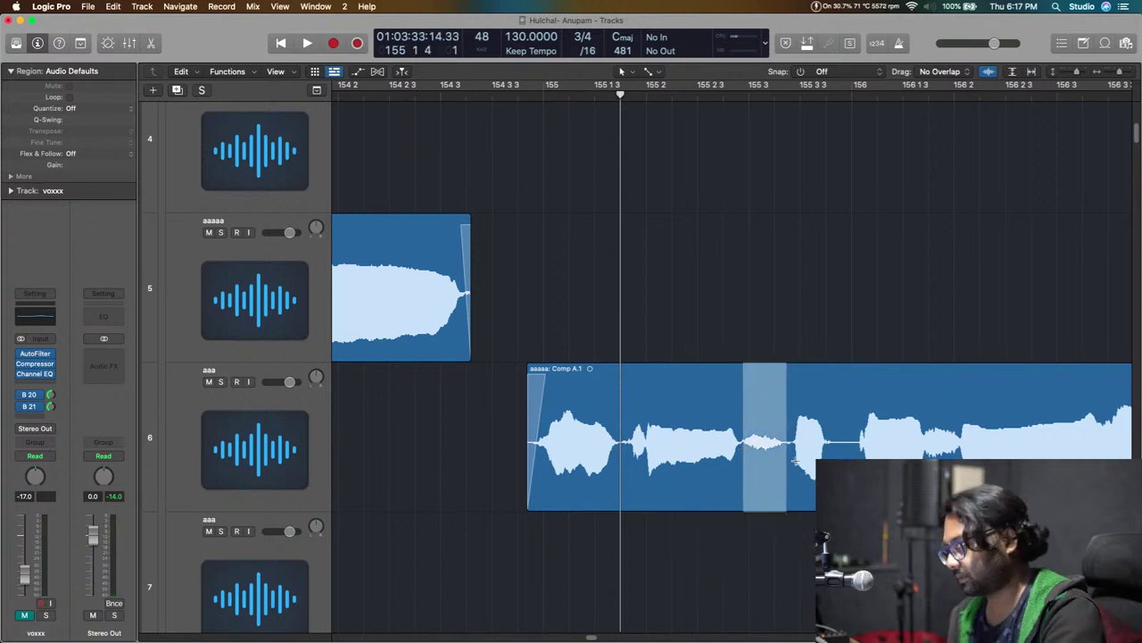
key(Delete)
click(739, 371)
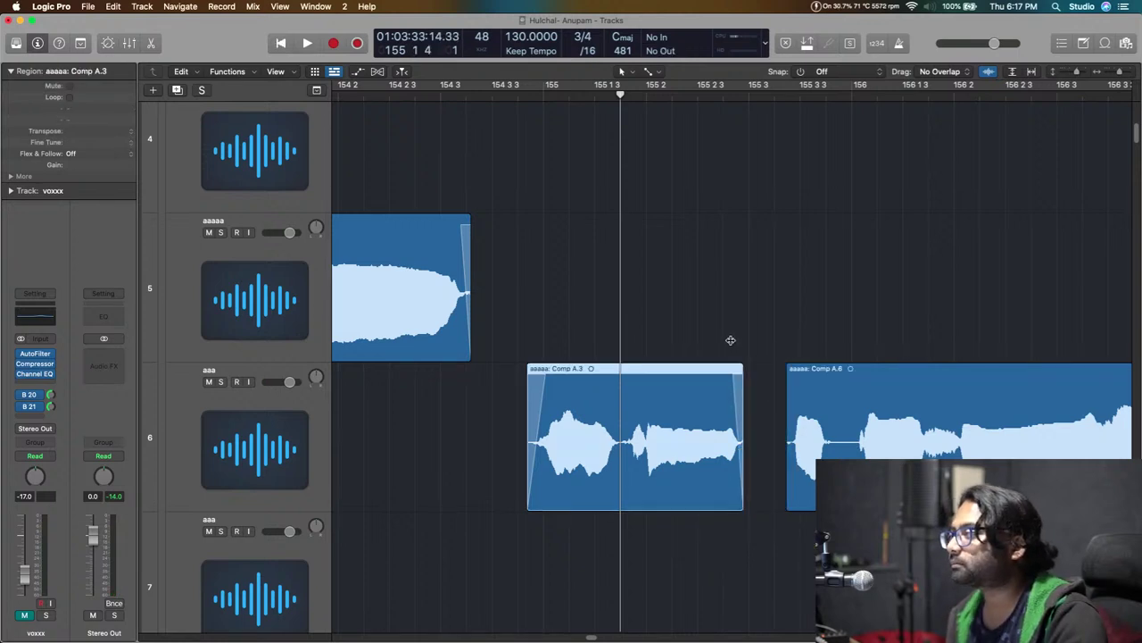
click(785, 377)
Play track 6 from just before bar 155 to past bar 159 to check the new gap and find the next one.
click(518, 94)
key(space)
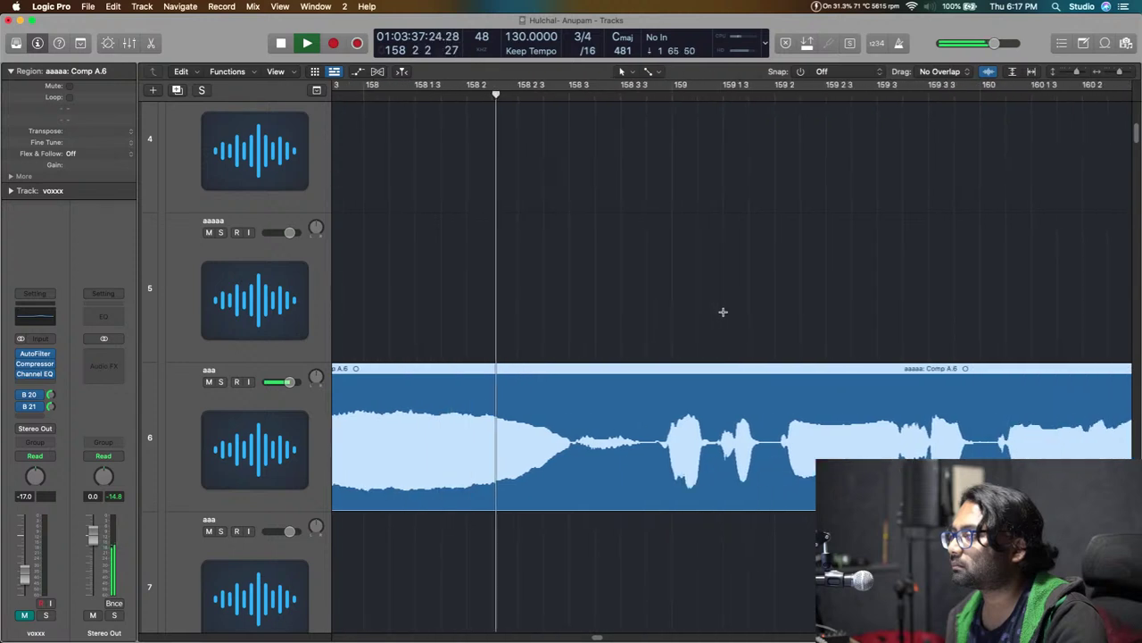
key(space)
Split the track 6 region just before bar 159, trim the first part's end back to about 158 3 and fade both facing edges.
click(554, 449)
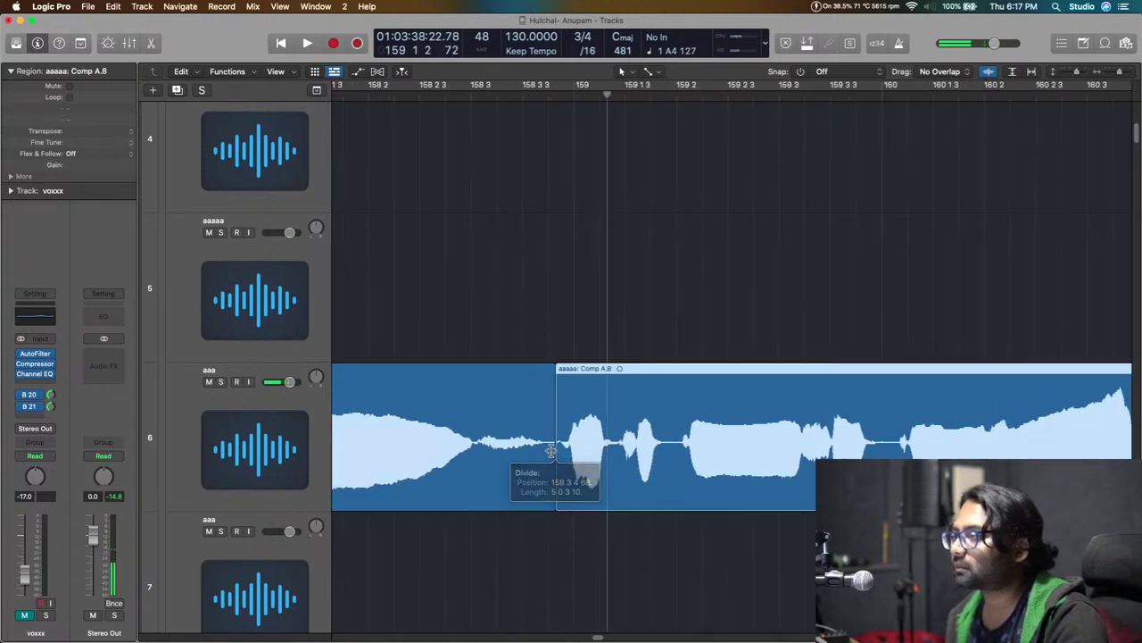
drag(550, 508, 474, 511)
drag(473, 371, 471, 378)
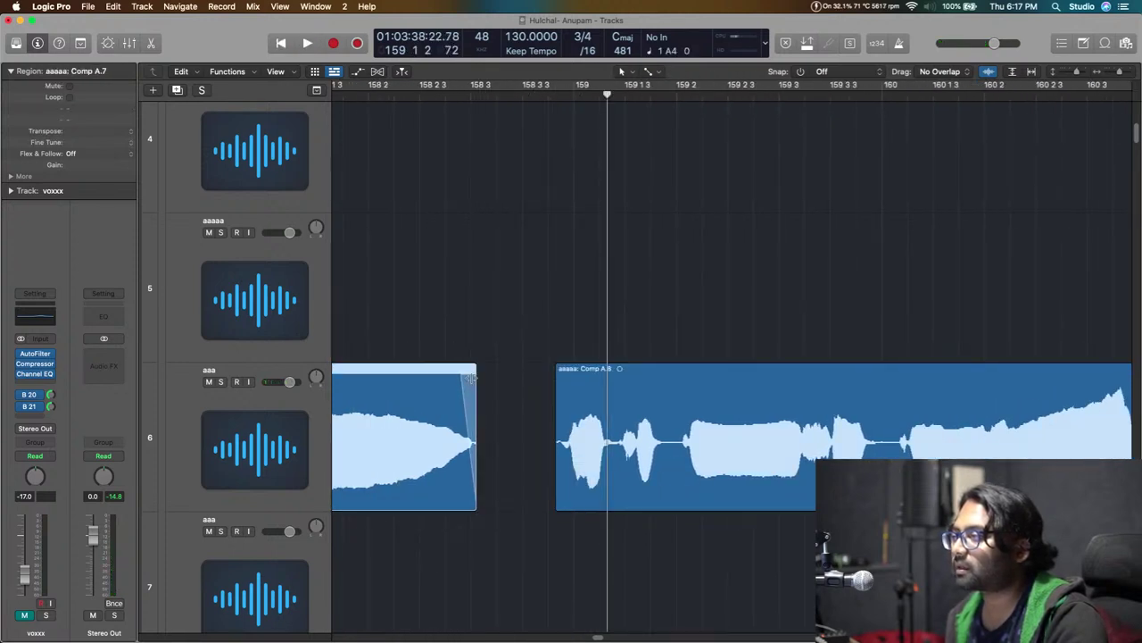
click(556, 387)
Play track 6 from just before bar 159 to check Comp A.8 and its junction with aaa#05.34.
scroll(564, 153, right, 5)
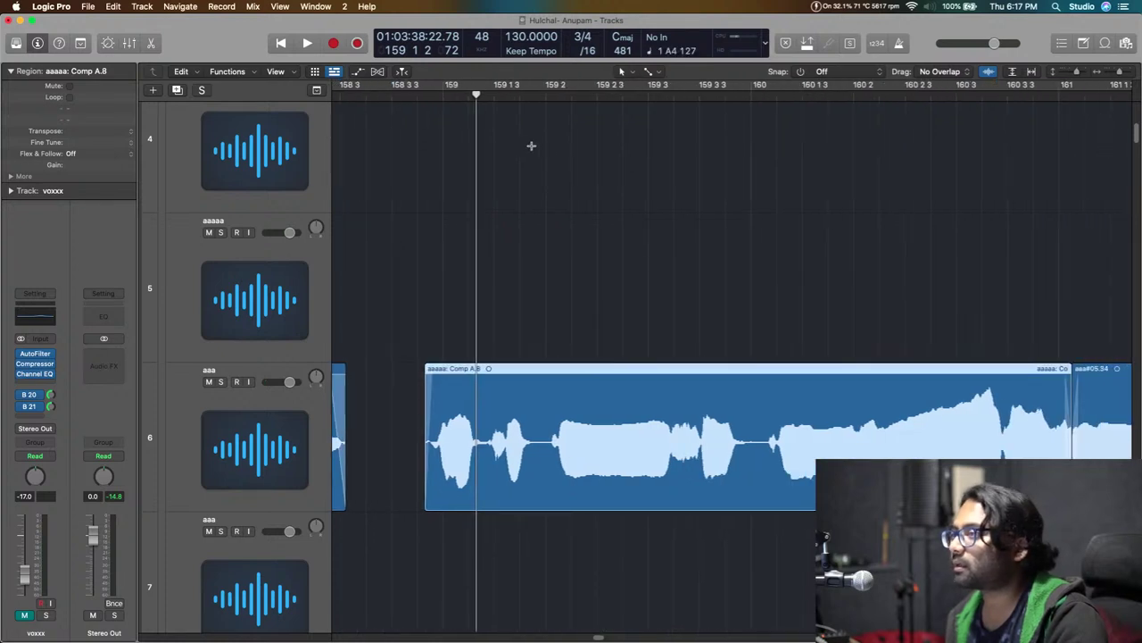
click(412, 90)
key(space)
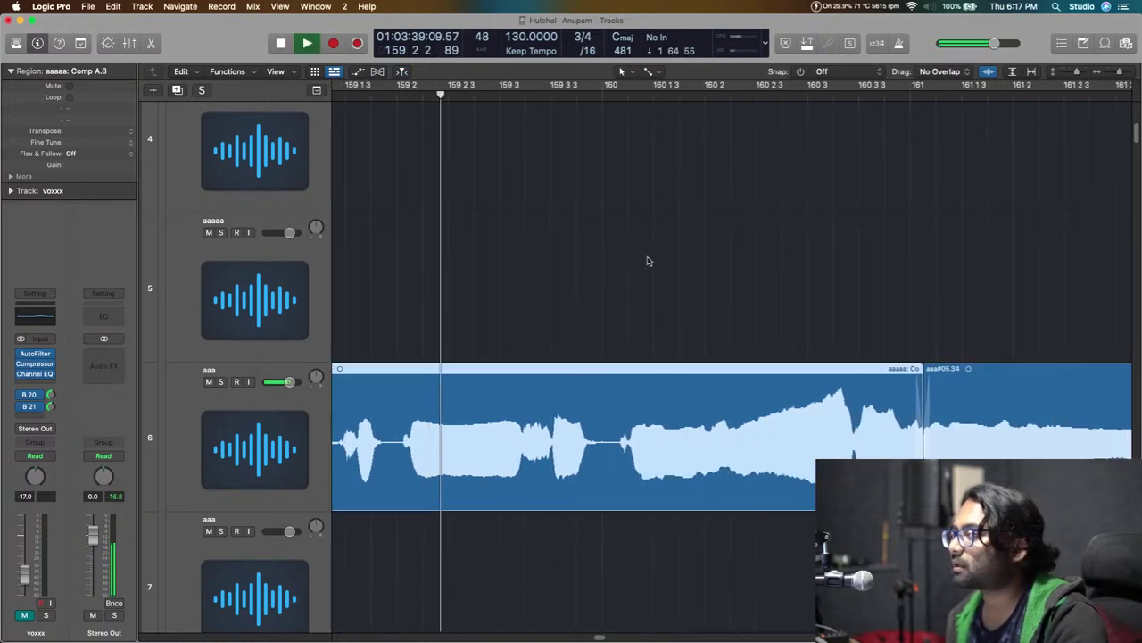
key(super+Left)
key(super+Left)
key(super+Left)
click(795, 400)
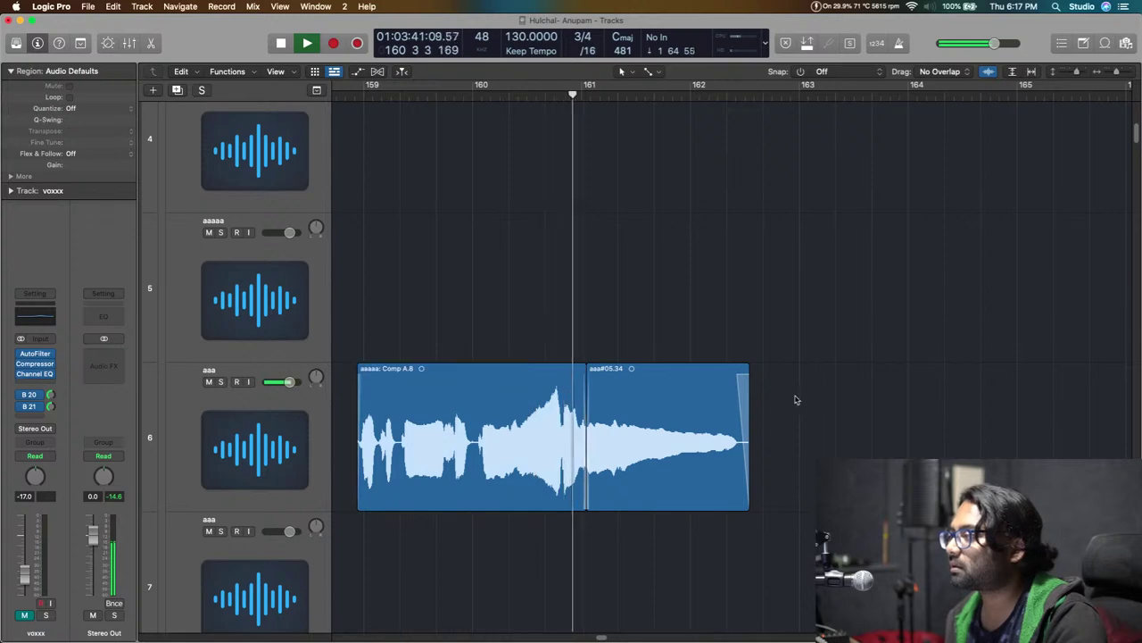
Trim the end of aaa#05.34 on track 6 slightly and listen through to the start of Take 1.3 on track 8.
drag(745, 488, 744, 504)
key(super+Left)
scroll(798, 426, down, 10)
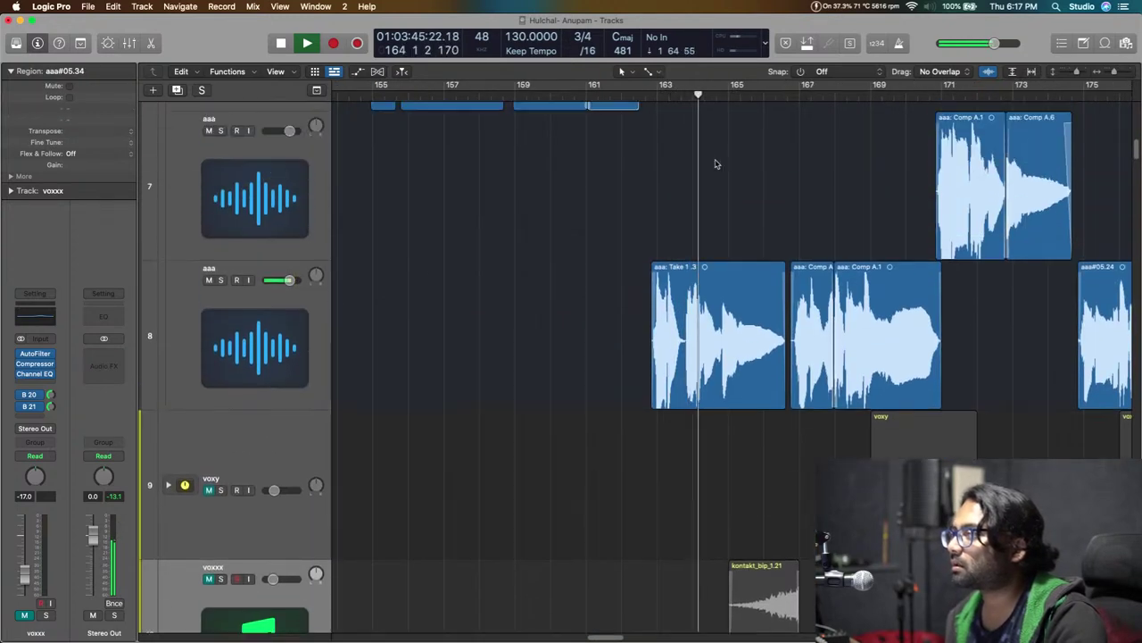
key(space)
Trim the start of Take 1.3 on track 8, split out the gap before bar 164 and fade the edges of both parts.
drag(669, 98, 672, 135)
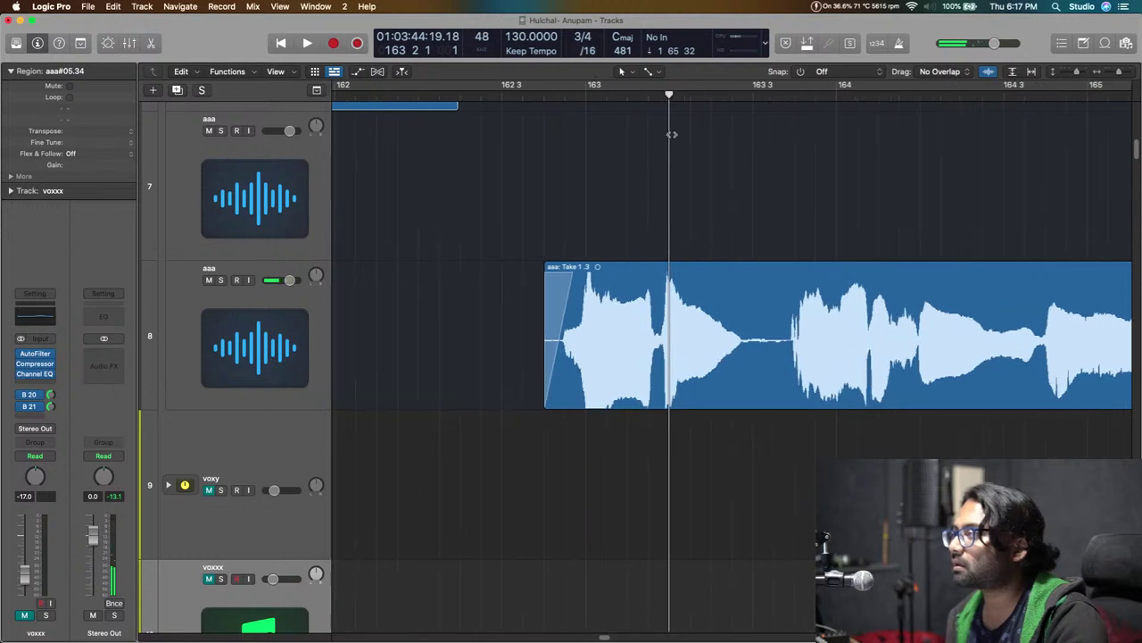
drag(543, 408, 555, 408)
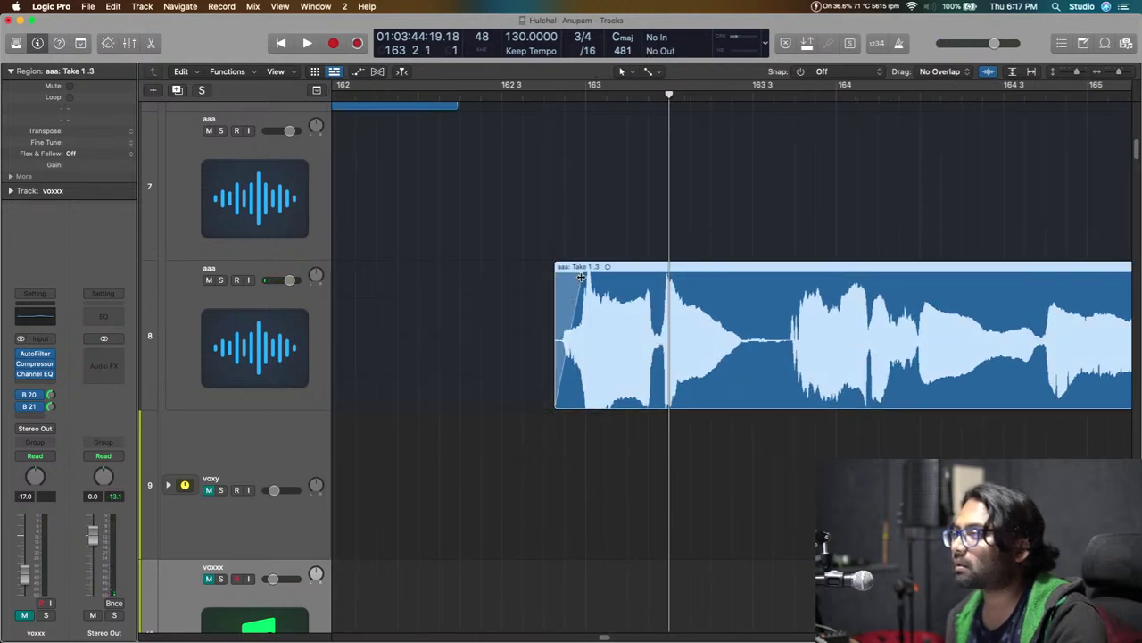
click(786, 357)
drag(785, 404, 748, 418)
drag(747, 273, 732, 249)
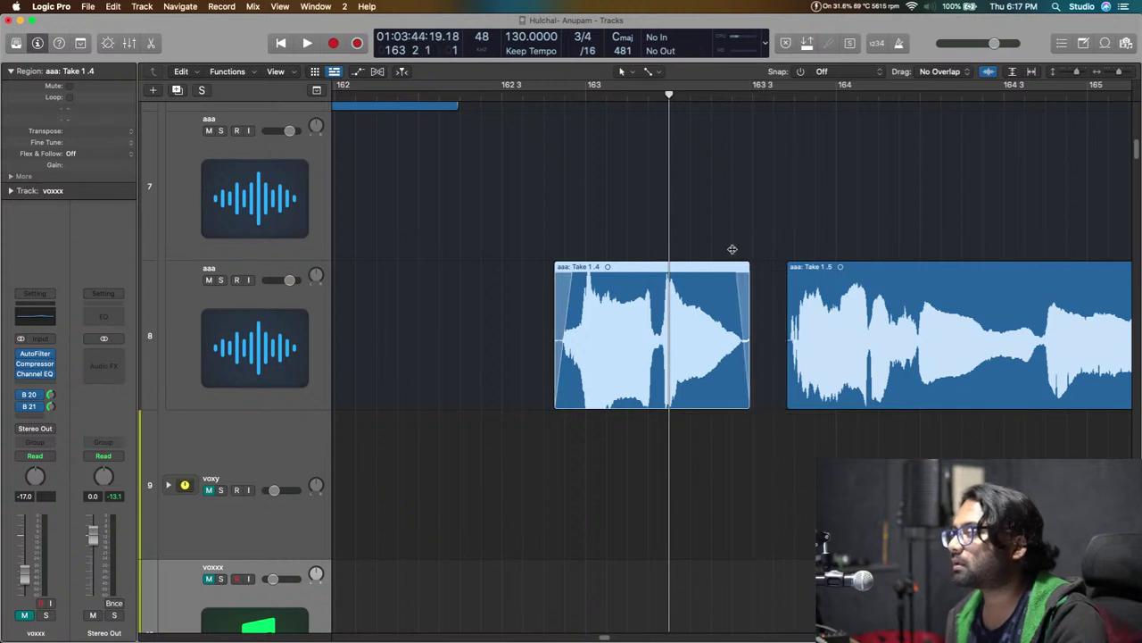
click(787, 279)
Trim the silent start of the Comp A.1 region just before bar 167 on track 8.
scroll(787, 279, right, 5)
scroll(804, 490, right, 1)
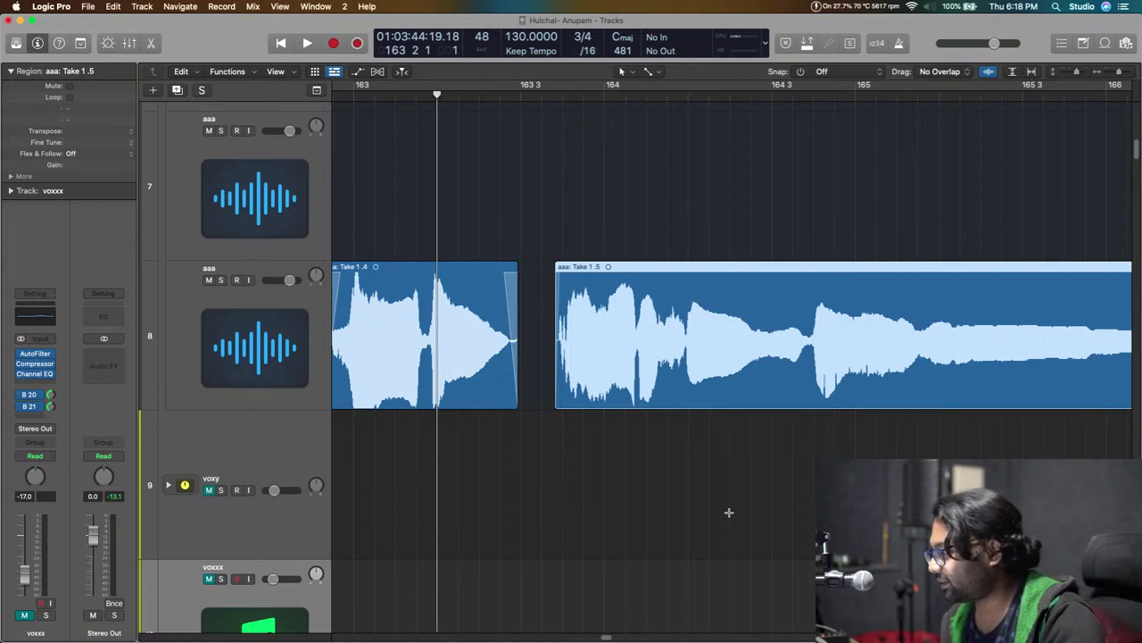
scroll(729, 511, right, 3)
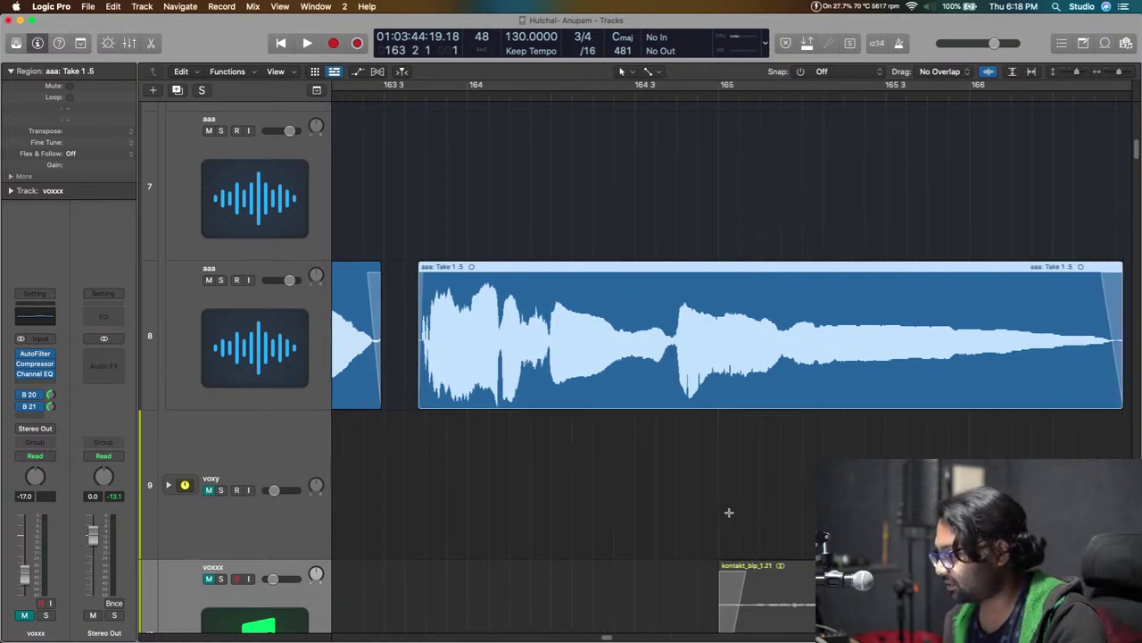
scroll(728, 512, right, 3)
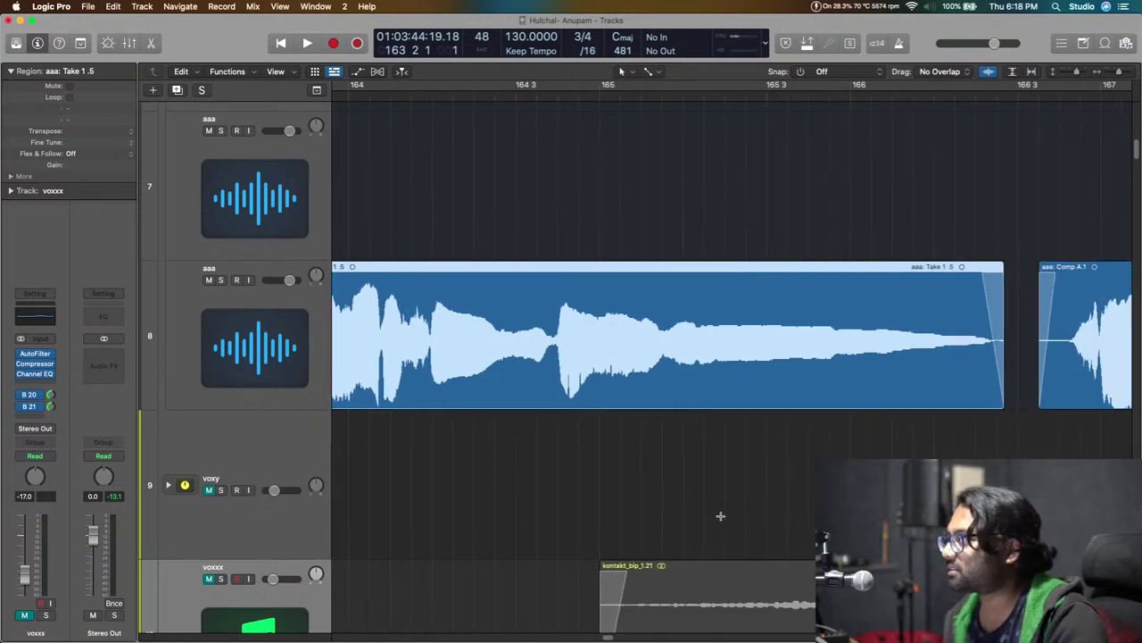
scroll(955, 454, right, 5)
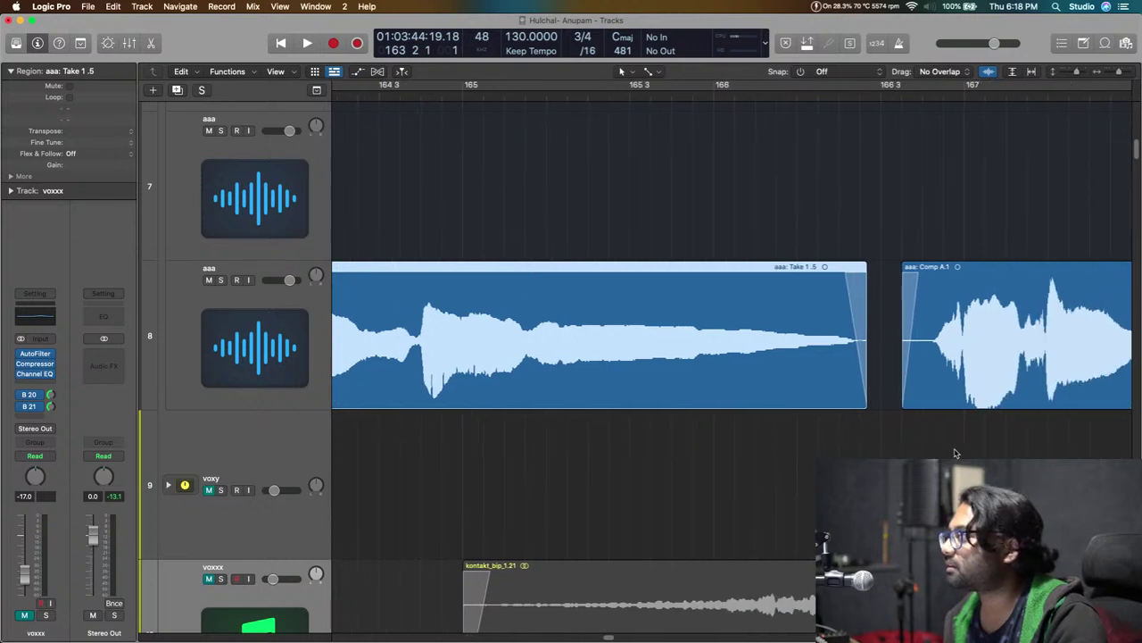
click(937, 434)
drag(778, 404, 839, 397)
Trim the end of Comp A.1 on track 8 and the silent start of Comp A.1 on track 7 just before bar 171.
scroll(836, 400, right, 15)
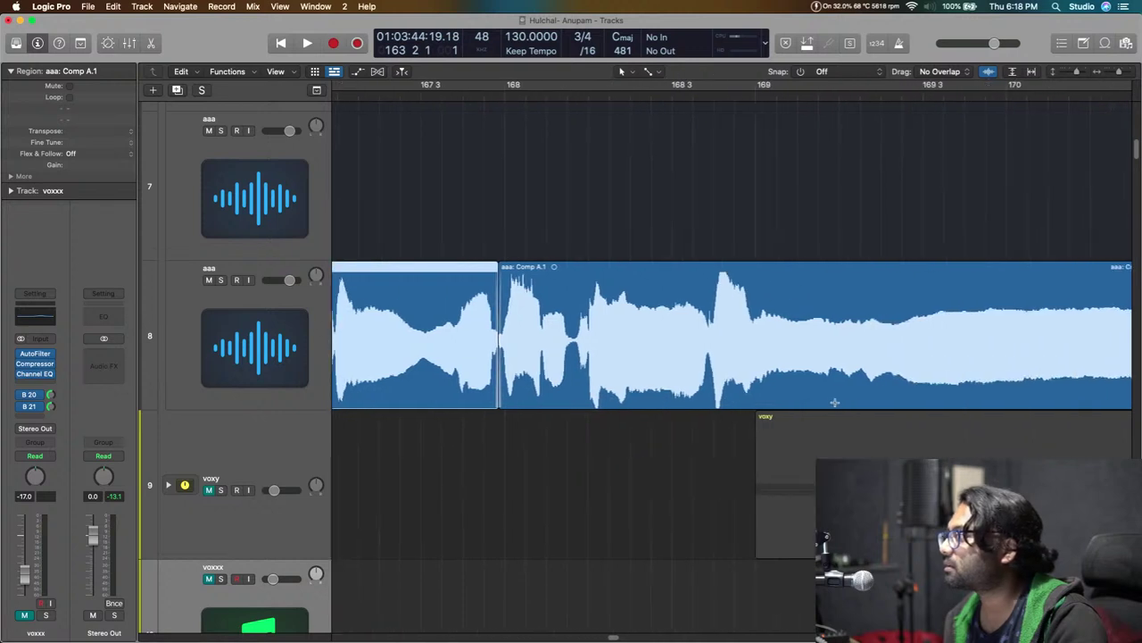
scroll(834, 404, right, 9)
drag(890, 404, 883, 402)
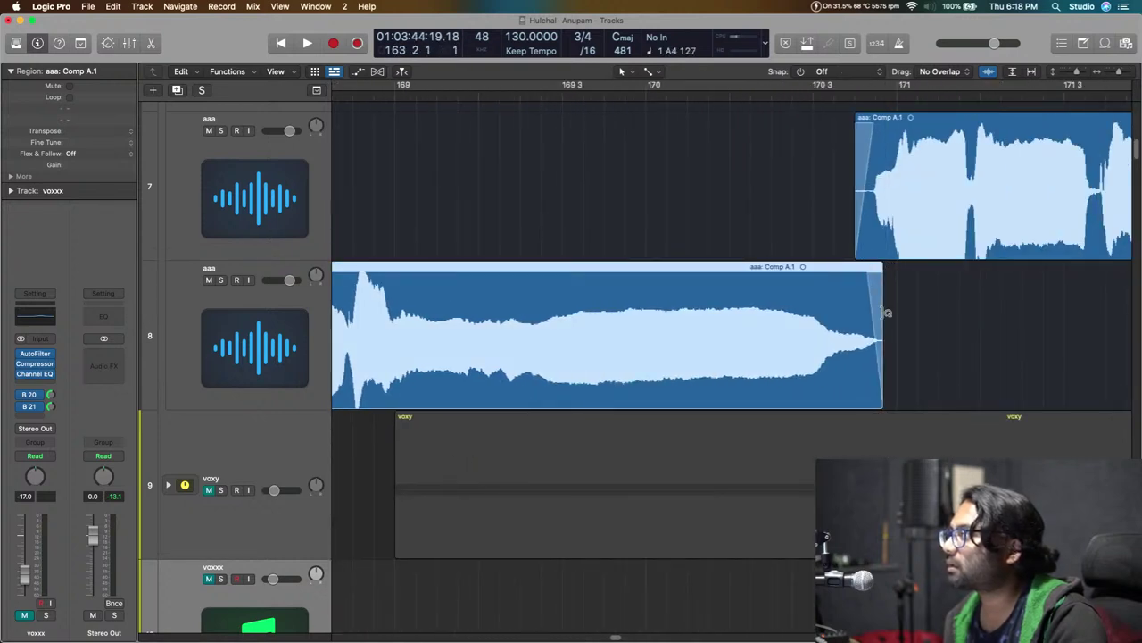
drag(857, 250, 864, 246)
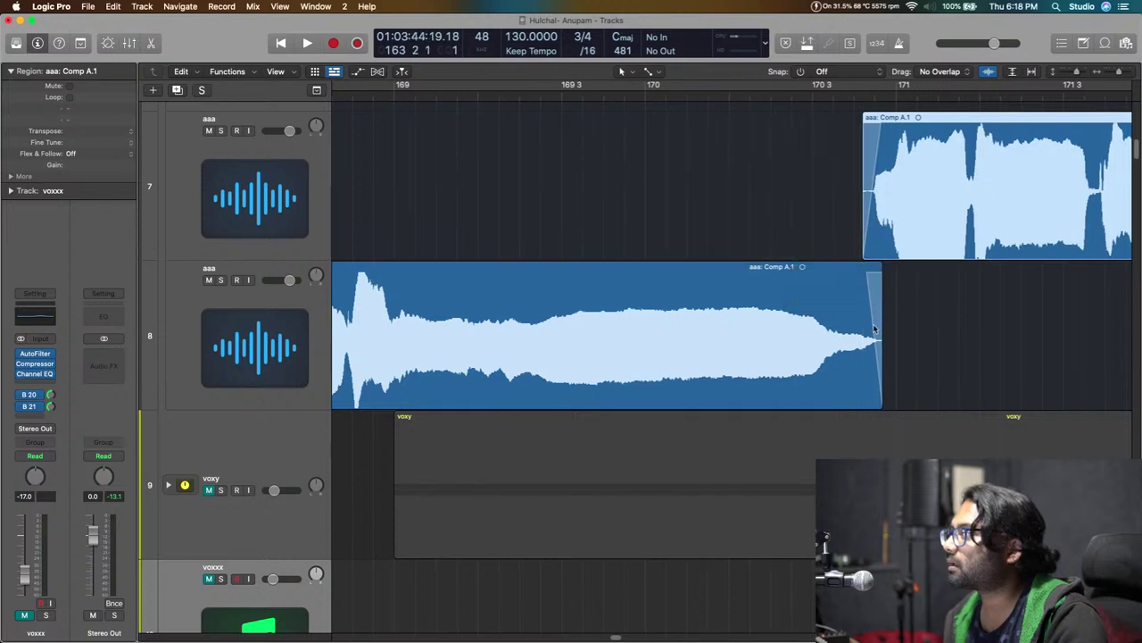
Trim the end of Comp A.6 on track 7 and the silent start of aaa#05.24 on track 8 before bar 175.
scroll(876, 332, right, 8)
scroll(873, 334, right, 12)
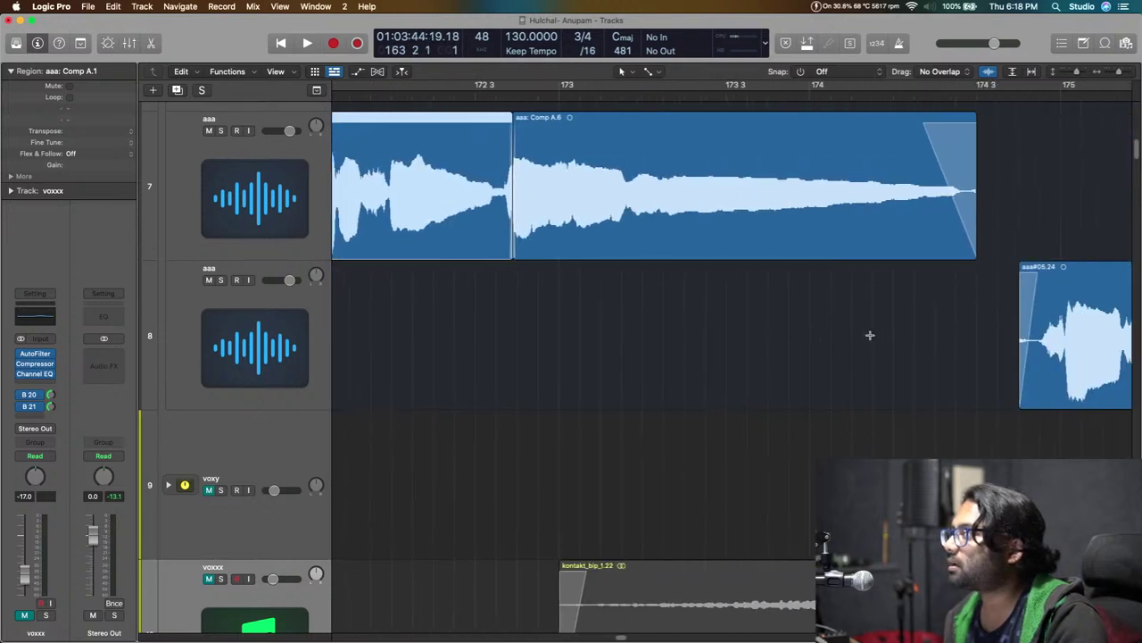
drag(967, 256, 963, 260)
scroll(962, 260, right, 2)
scroll(962, 260, right, 5)
drag(797, 404, 810, 405)
Split aaa#05.24 at 178 3 4 95, trim the first part's end back to the end of its held note and fade it out.
scroll(815, 388, right, 15)
scroll(815, 389, right, 20)
click(832, 352)
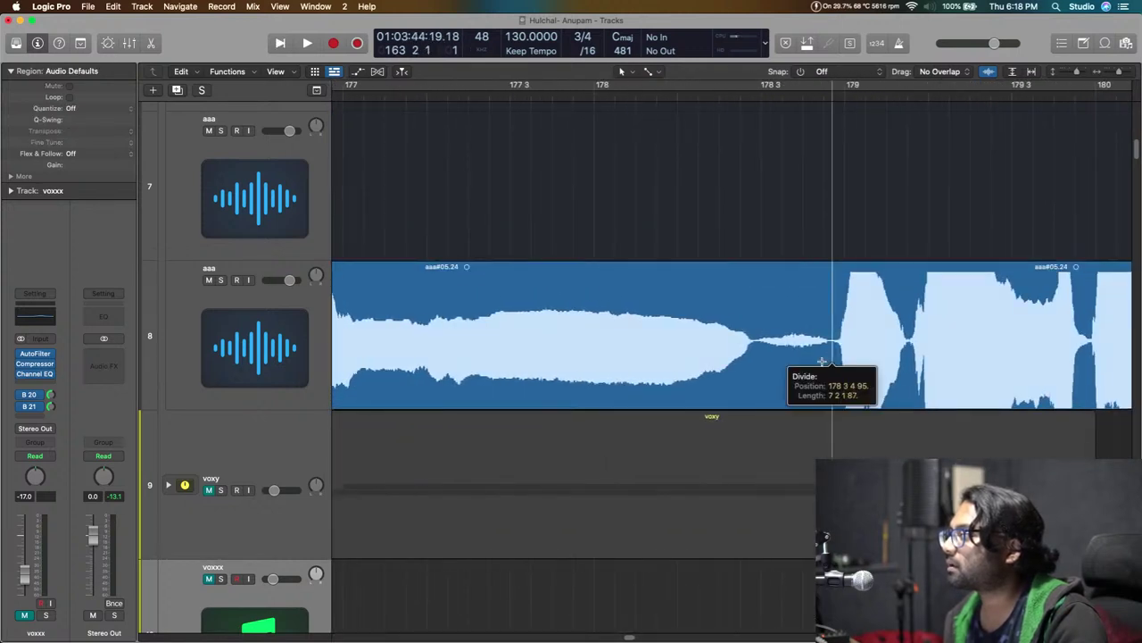
drag(830, 404, 757, 401)
drag(756, 268, 736, 232)
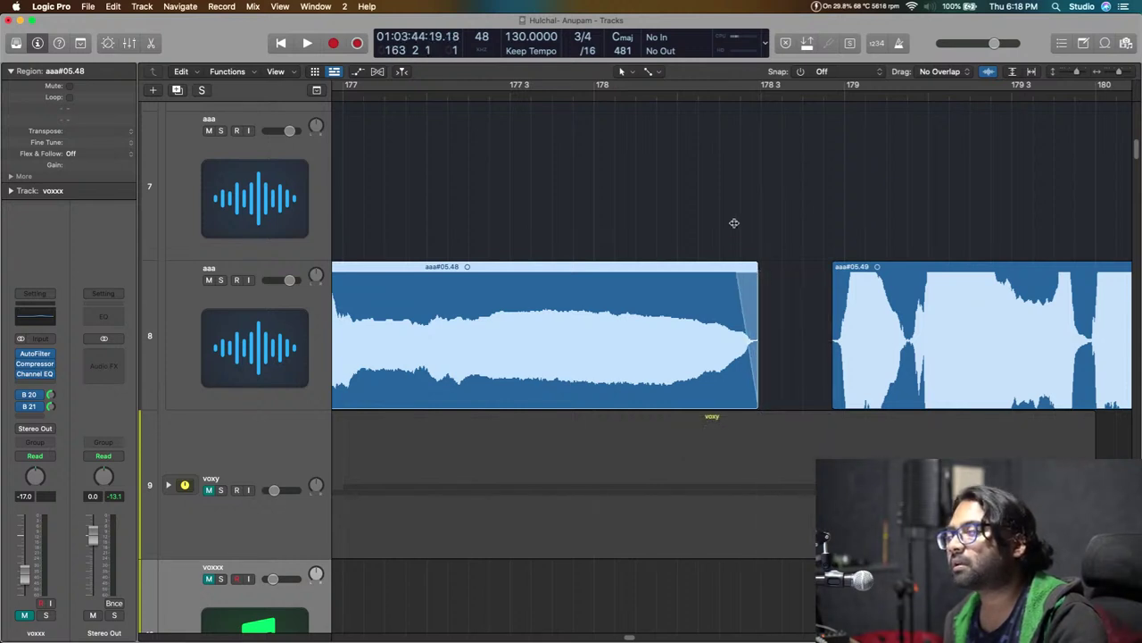
Add a short fade-in to aaa#05.49 on track 8 and trim its end just before 182 3.
click(831, 266)
scroll(857, 393, right, 10)
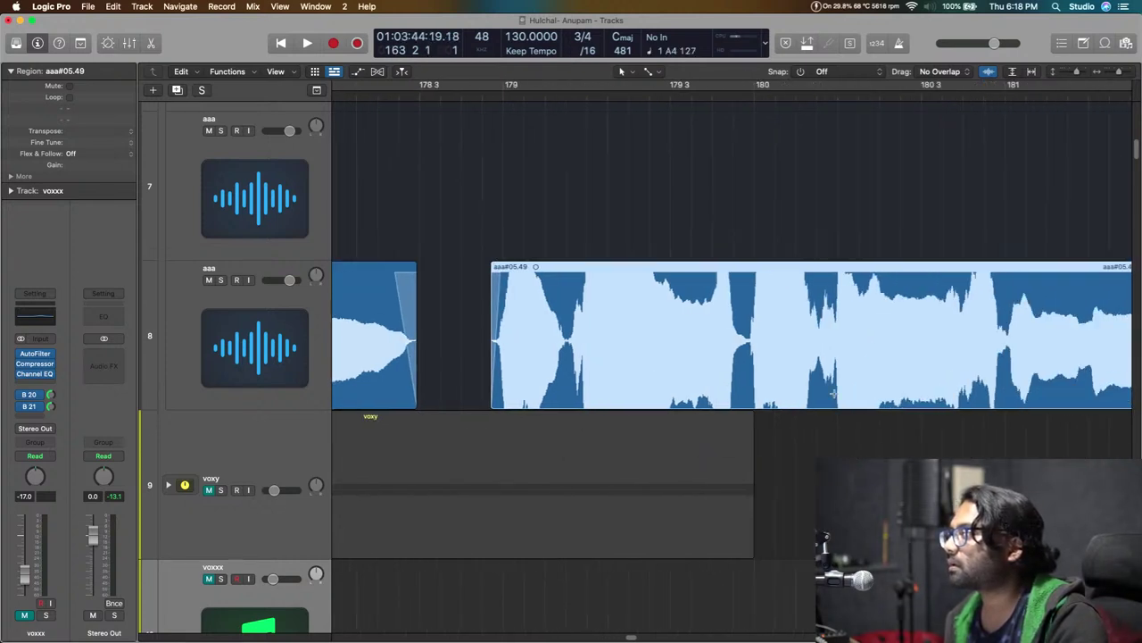
drag(876, 404, 871, 405)
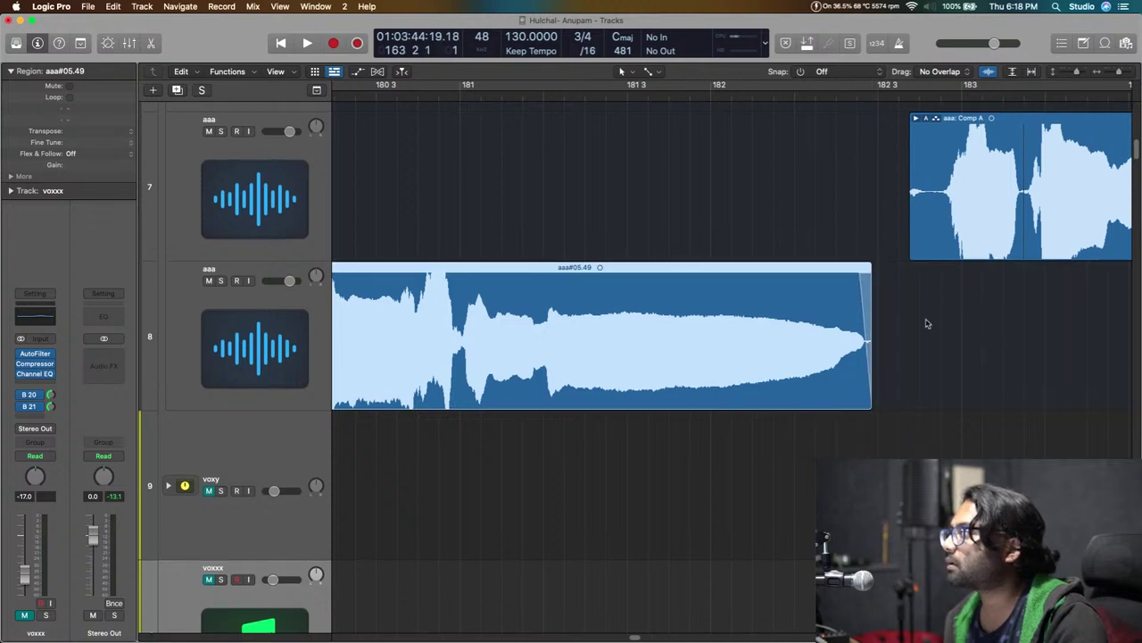
Flatten the Comp A take folder near bar 183 on track 7 into separate regions.
scroll(926, 324, right, 3)
scroll(925, 326, up, 2)
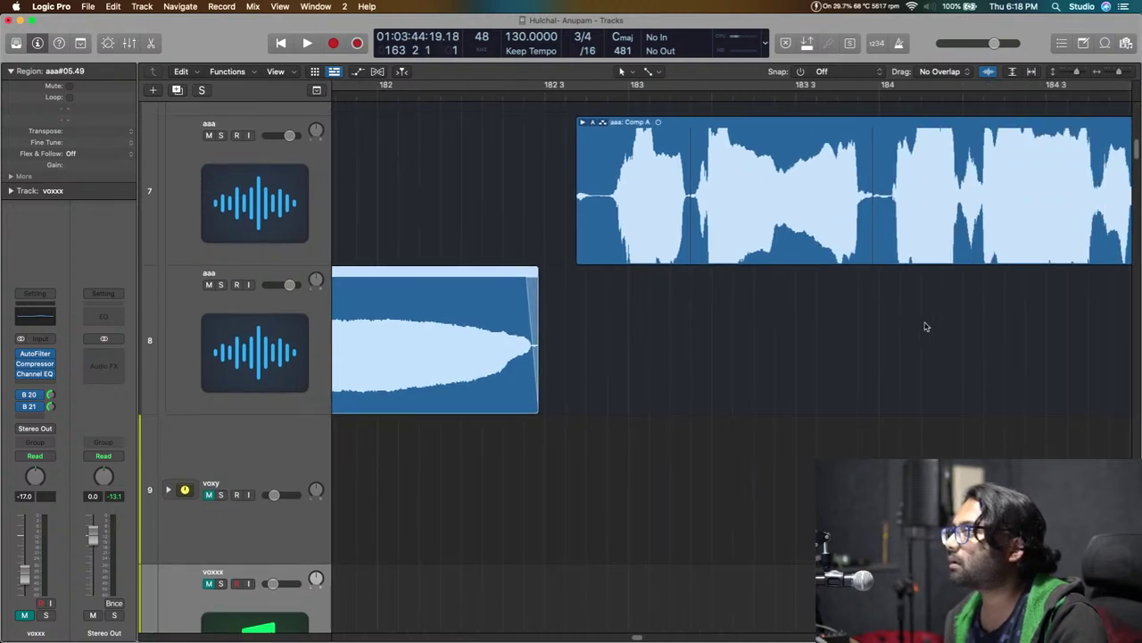
key(super+Left)
key(super+Left)
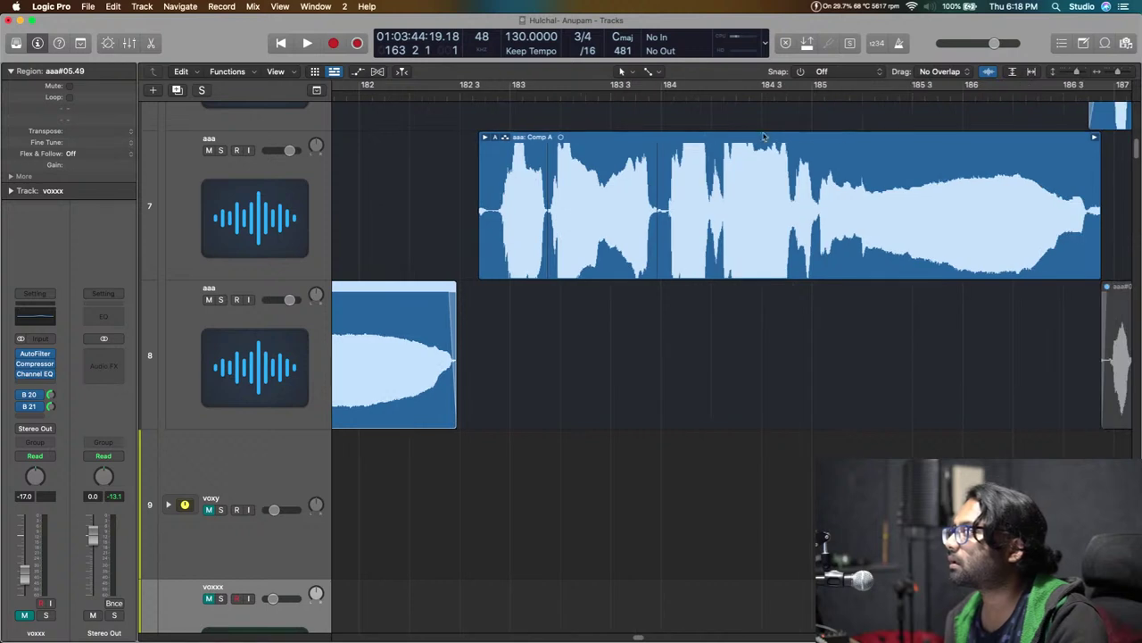
click(497, 139)
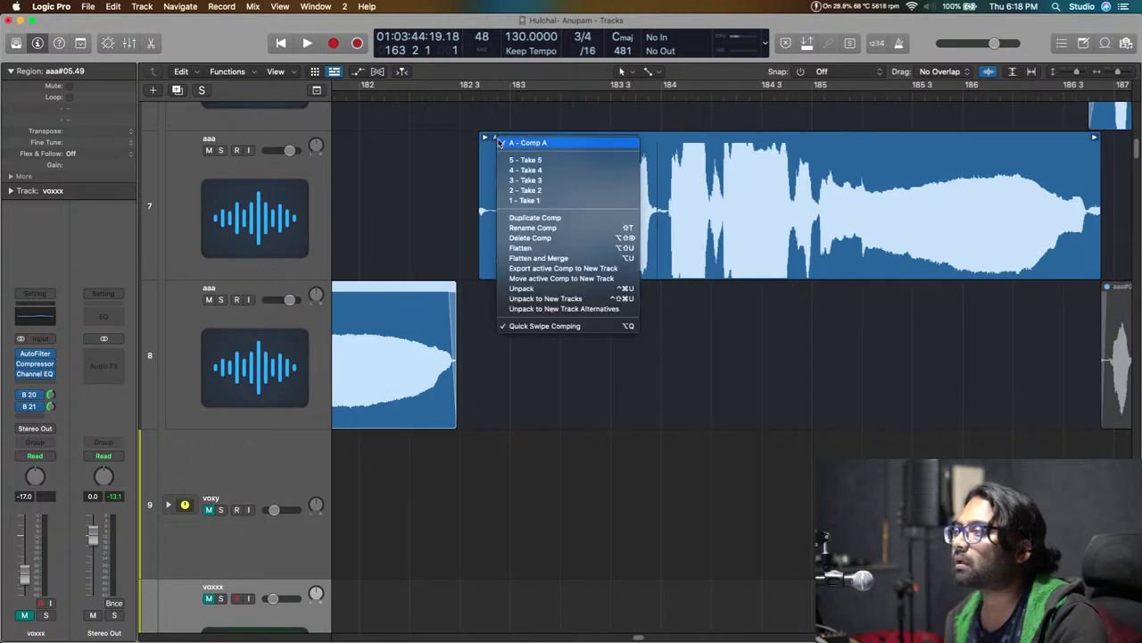
click(535, 252)
click(567, 319)
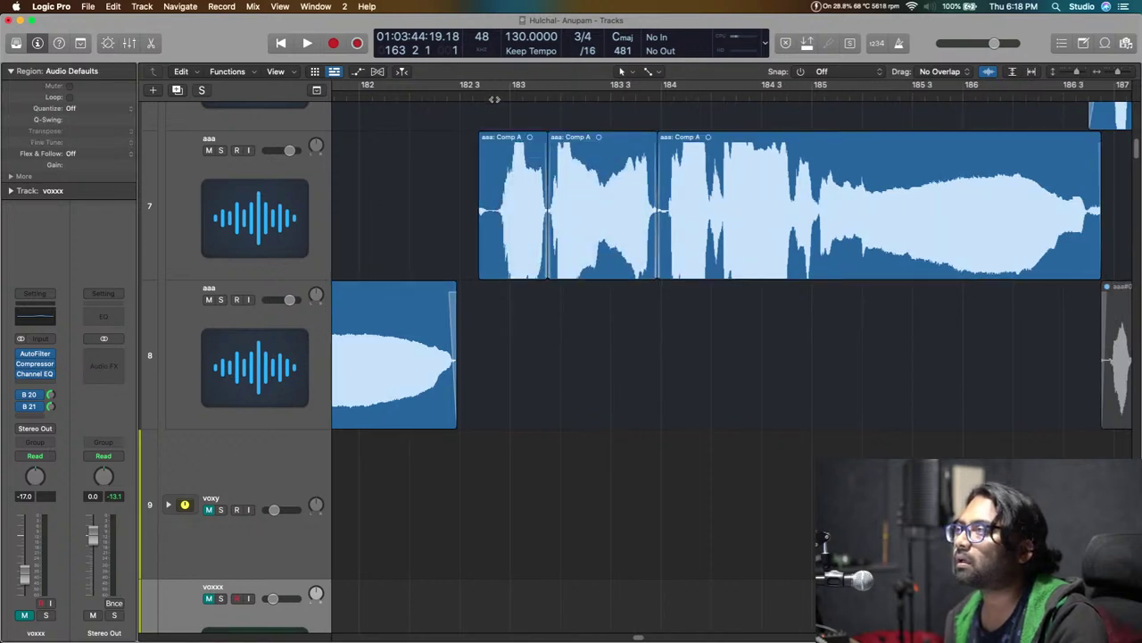
Trim the silent start of the first flattened Comp A region on track 7 to just before bar 183.
click(496, 99)
key(super+Right)
key(super+Right)
key(super+Right)
key(super+Right)
key(super+Right)
key(super+Right)
drag(461, 268, 500, 267)
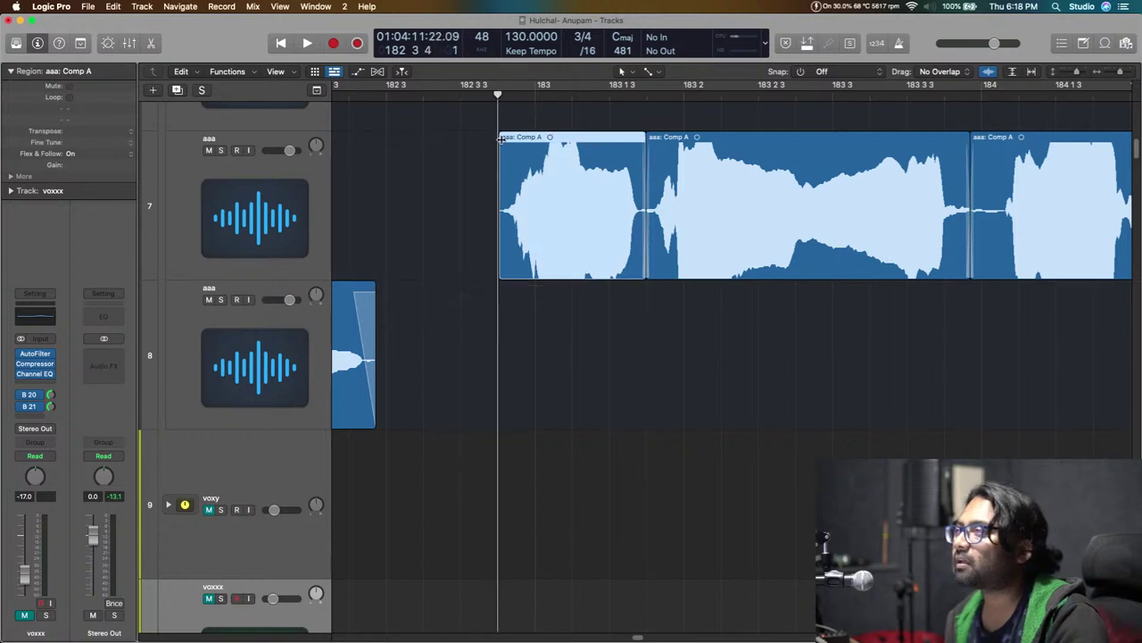
Play the flattened Comp A regions on track 7 to check their junctions and the handover to Comp A.1 on track 6.
click(477, 96)
key(space)
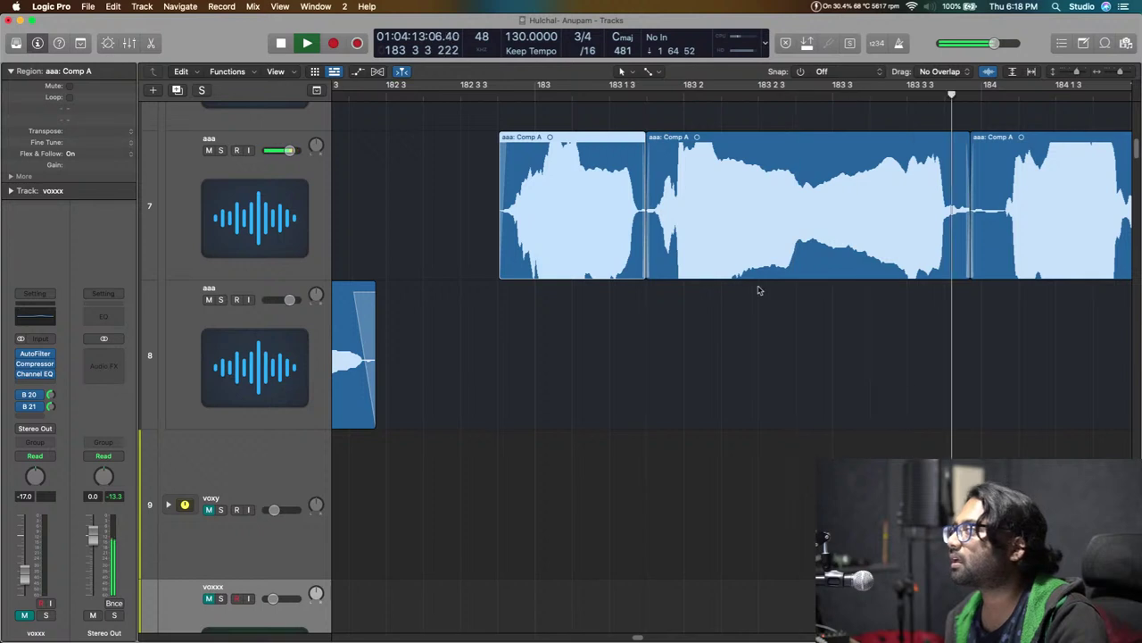
scroll(776, 296, right, 3)
key(space)
key(space)
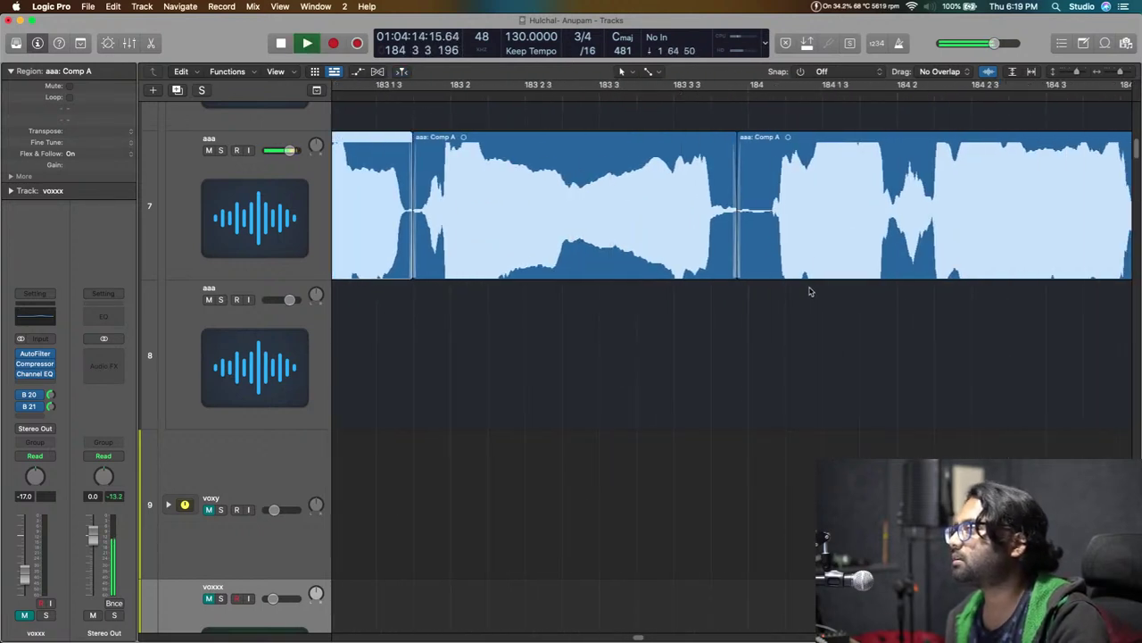
key(super+Left)
key(super+Left)
key(super+Left)
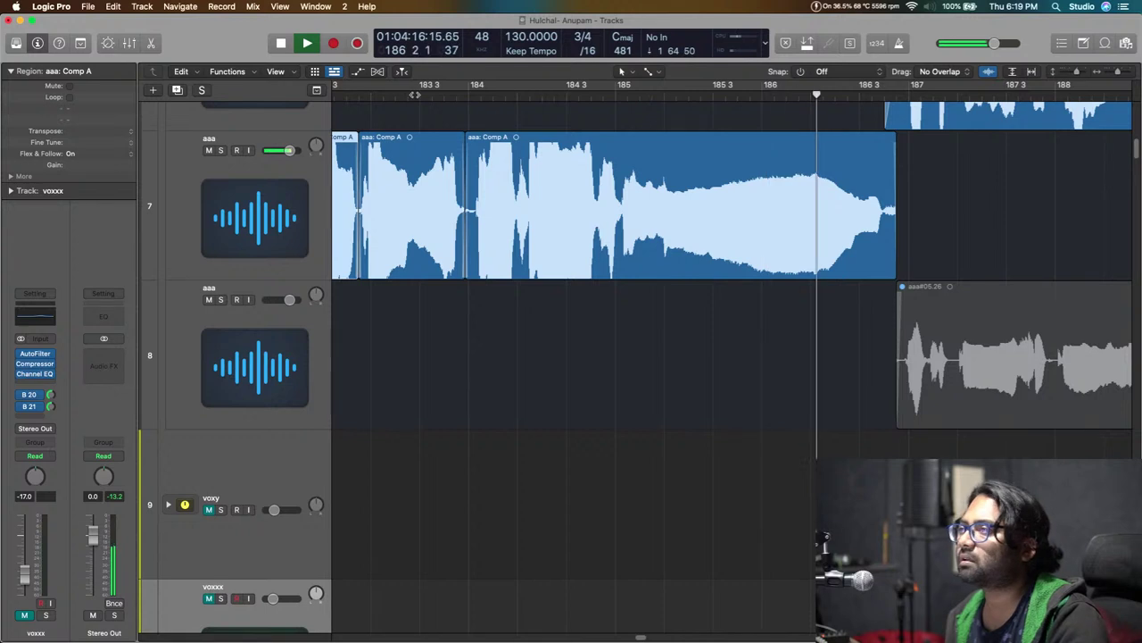
click(416, 94)
scroll(625, 268, up, 3)
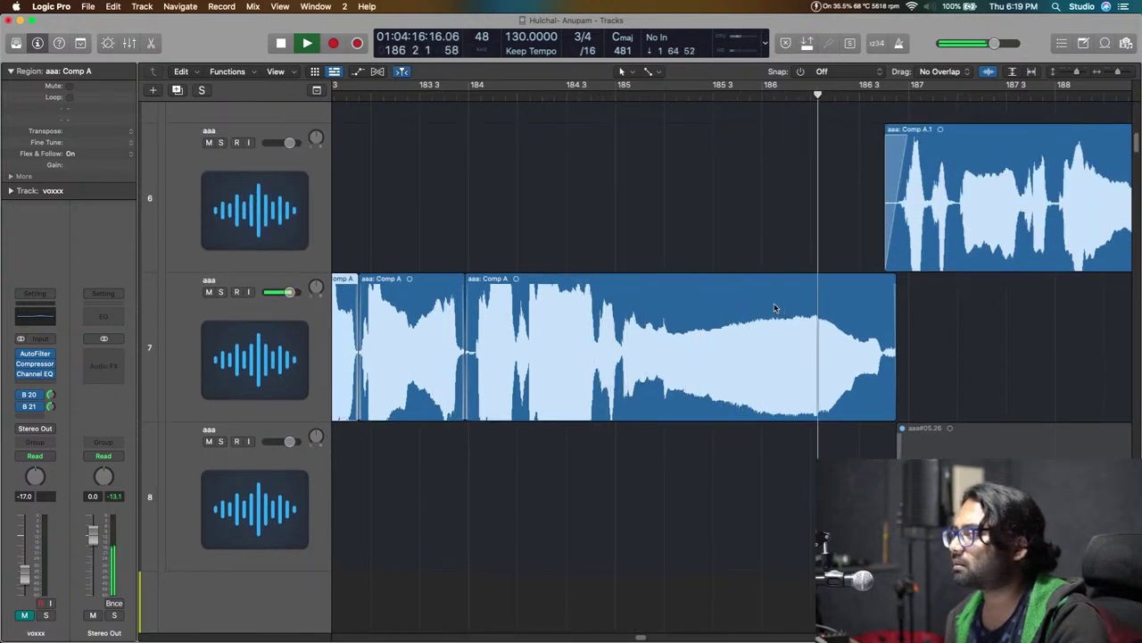
Stop playback and trim the end of the last Comp A region on track 7 back to the start of Comp A.1 on track 6.
key(space)
drag(892, 414, 884, 416)
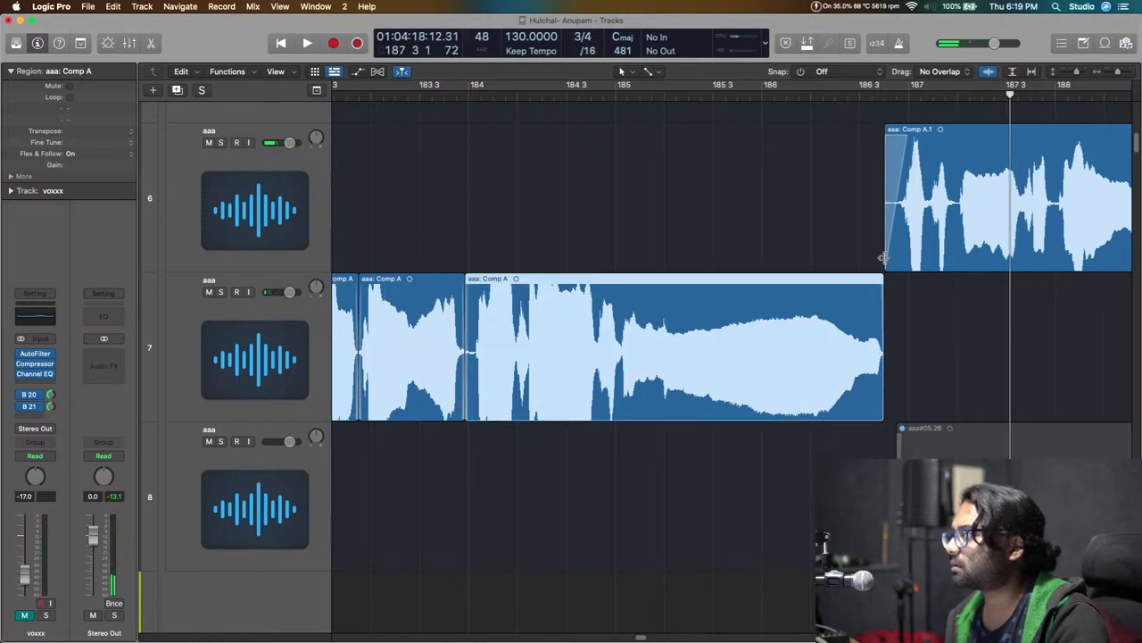
Trim the start of Comp A.1 on track 6 to just before bar 187 and play the handover from track 7.
drag(886, 259, 894, 268)
key(space)
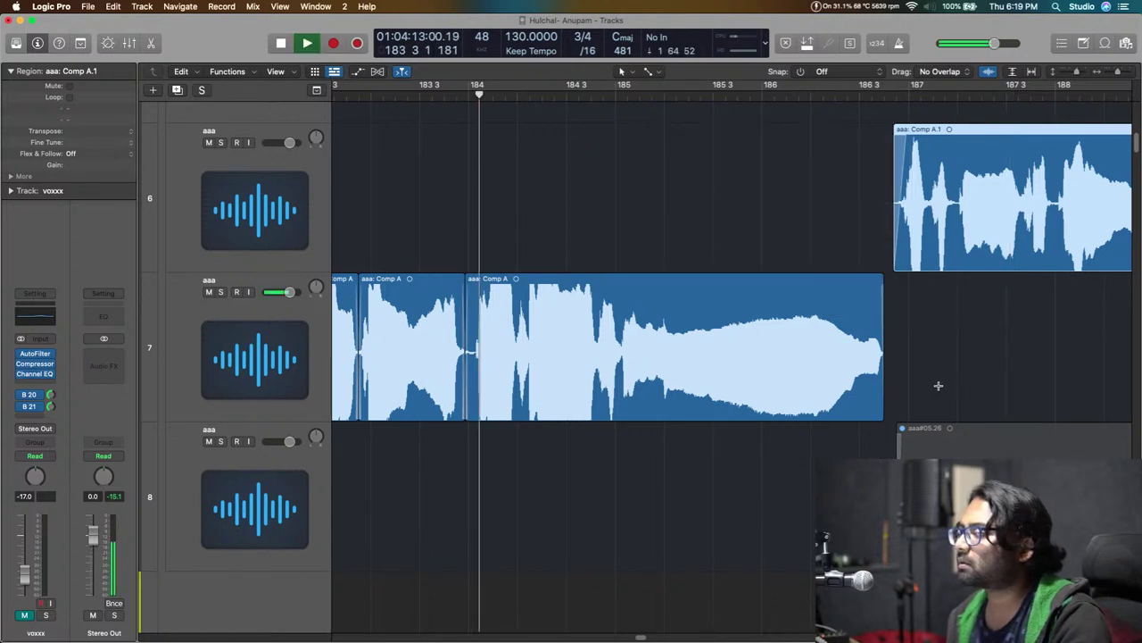
key(super+Left)
key(super+Left)
key(super+Left)
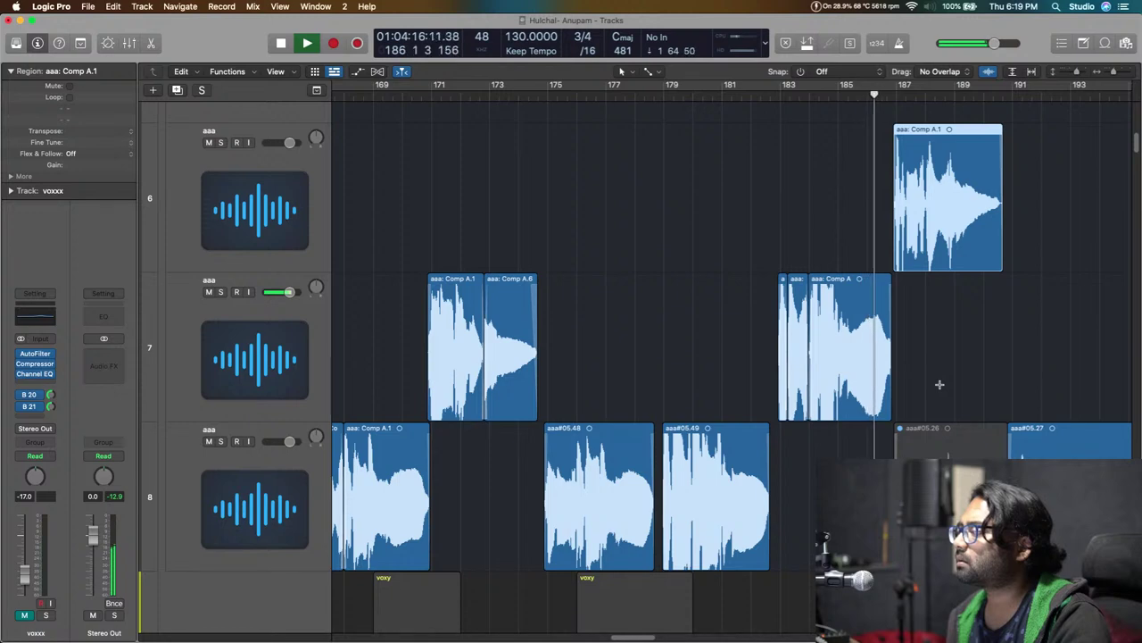
Listen to Comp A.1 on track 6 through to its end near bar 190 and examine its waveform.
scroll(939, 384, right, 3)
scroll(938, 384, up, 2)
scroll(938, 384, up, 2)
key(super+Right)
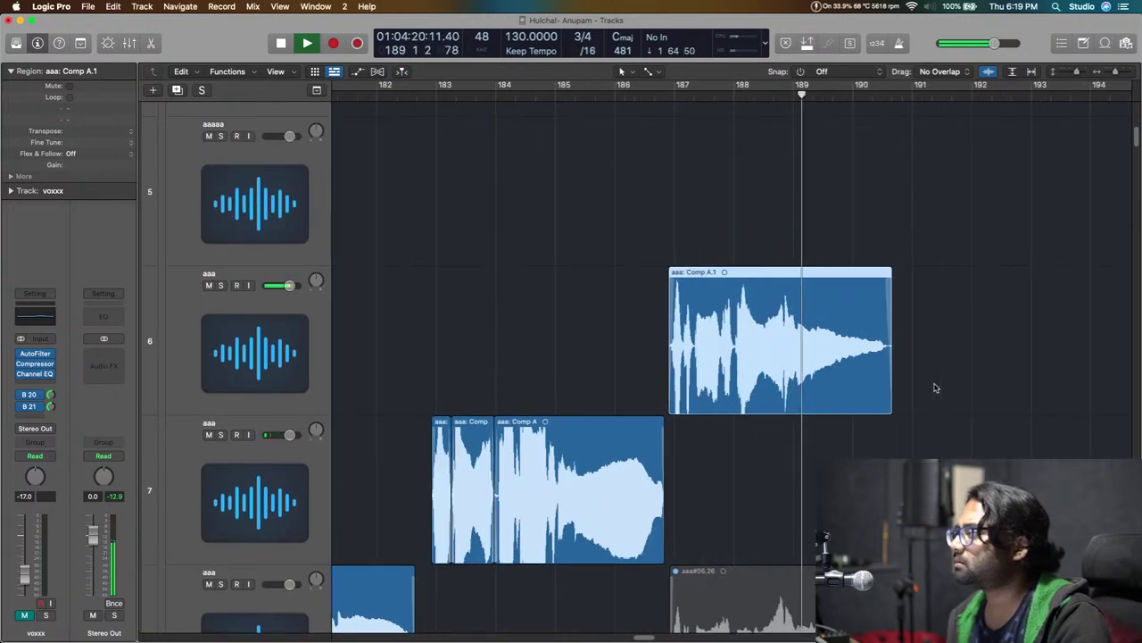
key(super+Right)
key(super+Right)
key(super+Right)
key(super+Right)
key(super+Left)
key(super+Left)
key(super+Left)
key(super+Right)
key(super+Right)
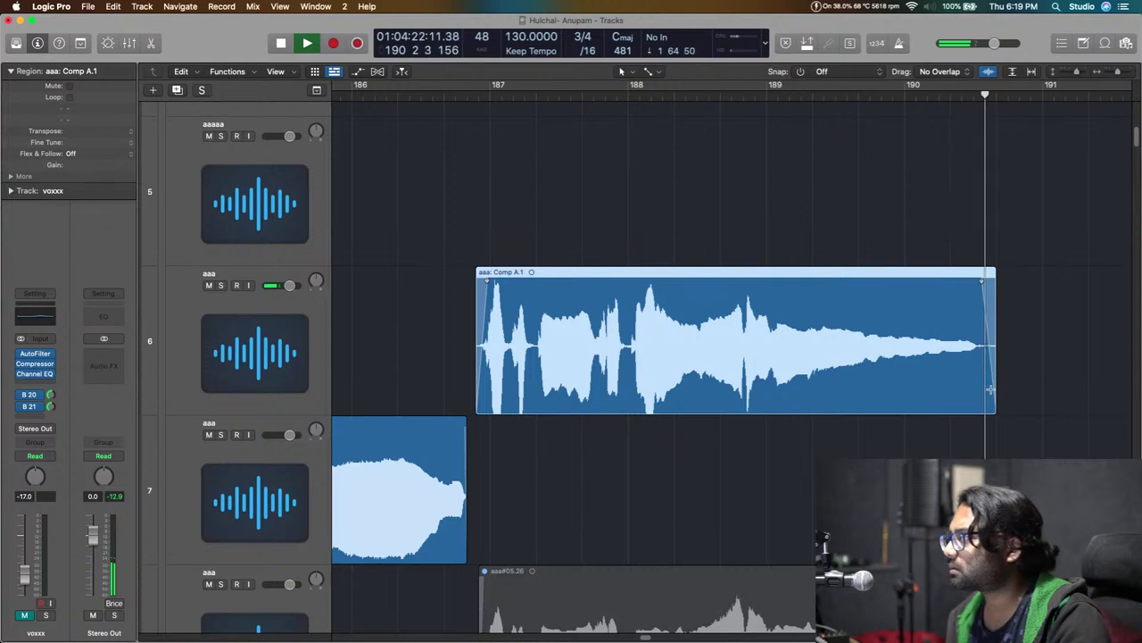
Stop playback, trim the silent end of Comp A.1 on track 6 to before 190 3, and slightly shorten its fade-out.
key(space)
drag(1004, 95, 1002, 116)
ctrl+alt+click(1002, 115)
drag(965, 411, 907, 408)
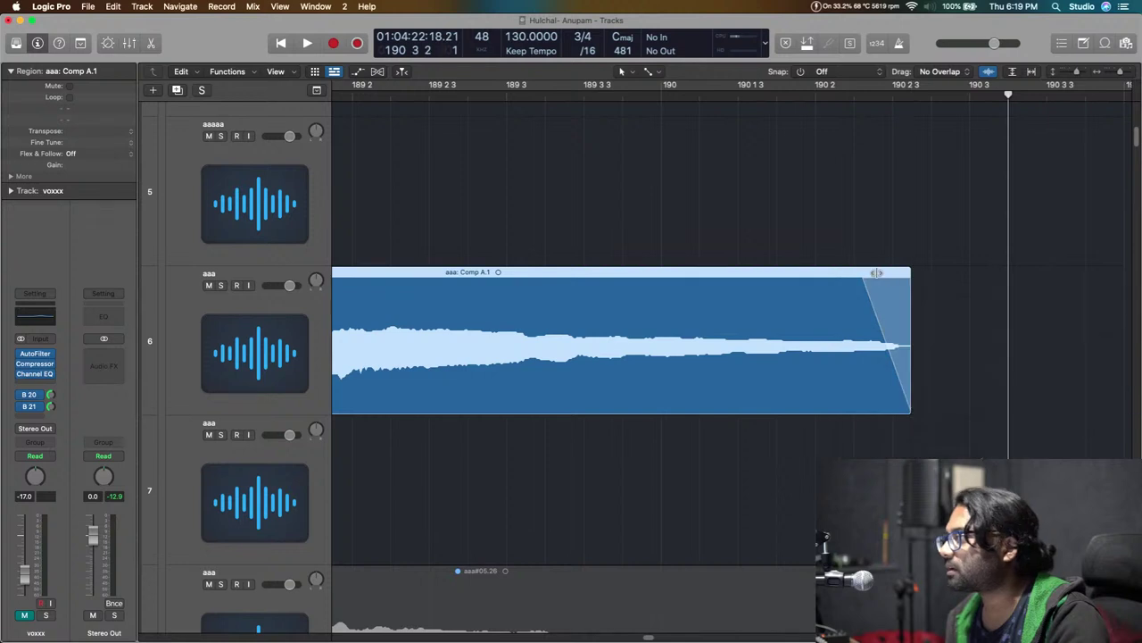
drag(863, 276, 867, 275)
Play the faded ending of Comp A.1 on track 6 and its handover to aaa#05.27 on track 8.
click(436, 98)
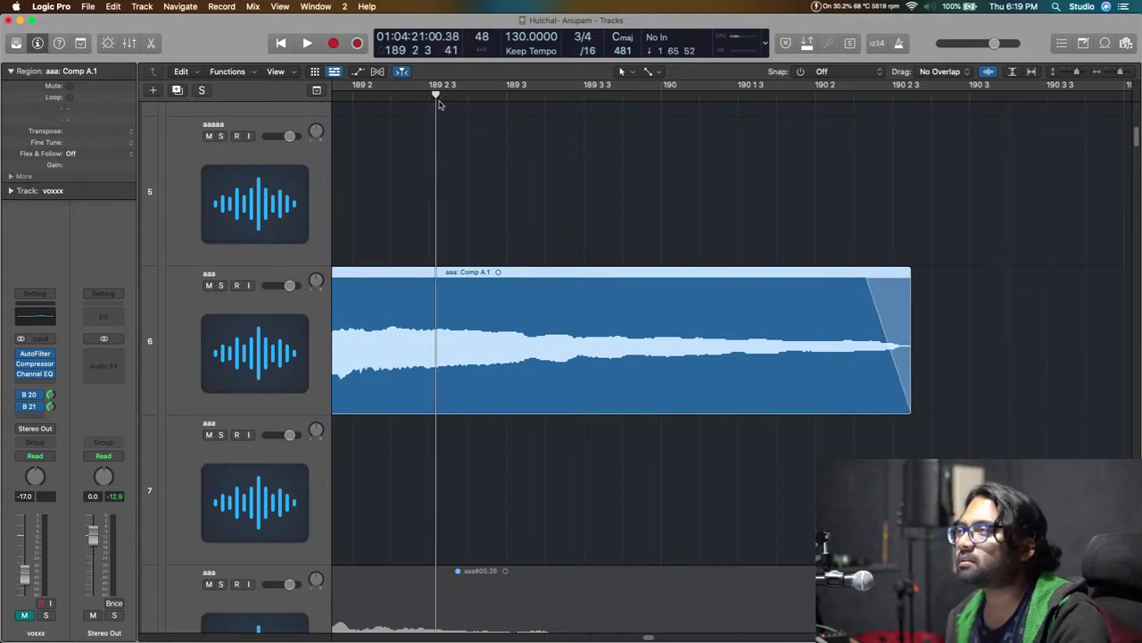
key(space)
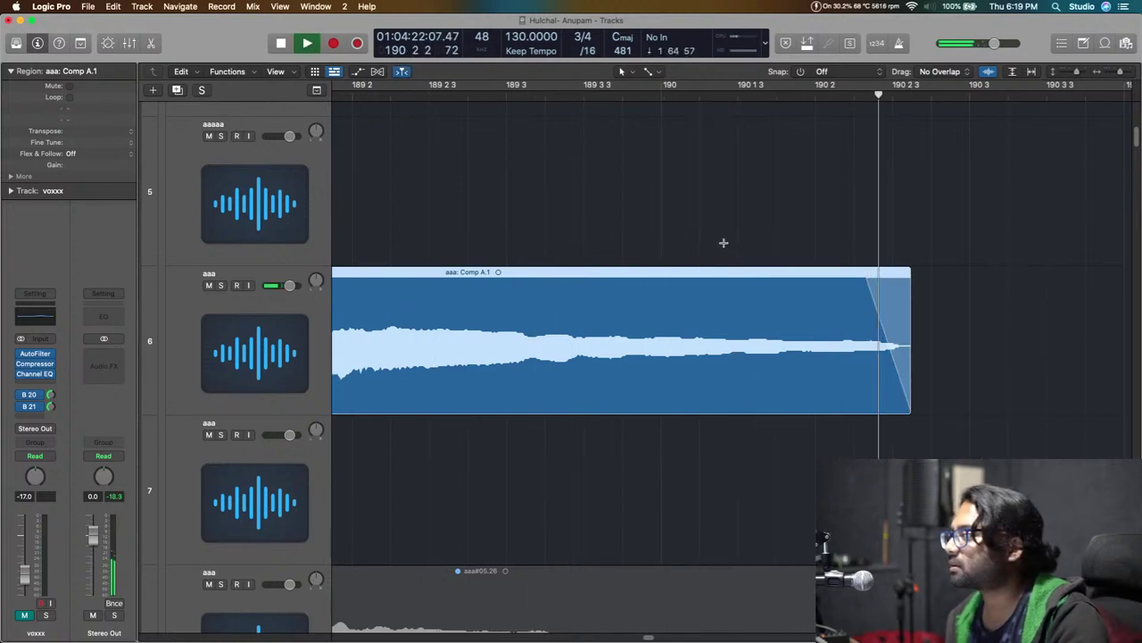
key(super+Left)
scroll(745, 278, down, 5)
key(space)
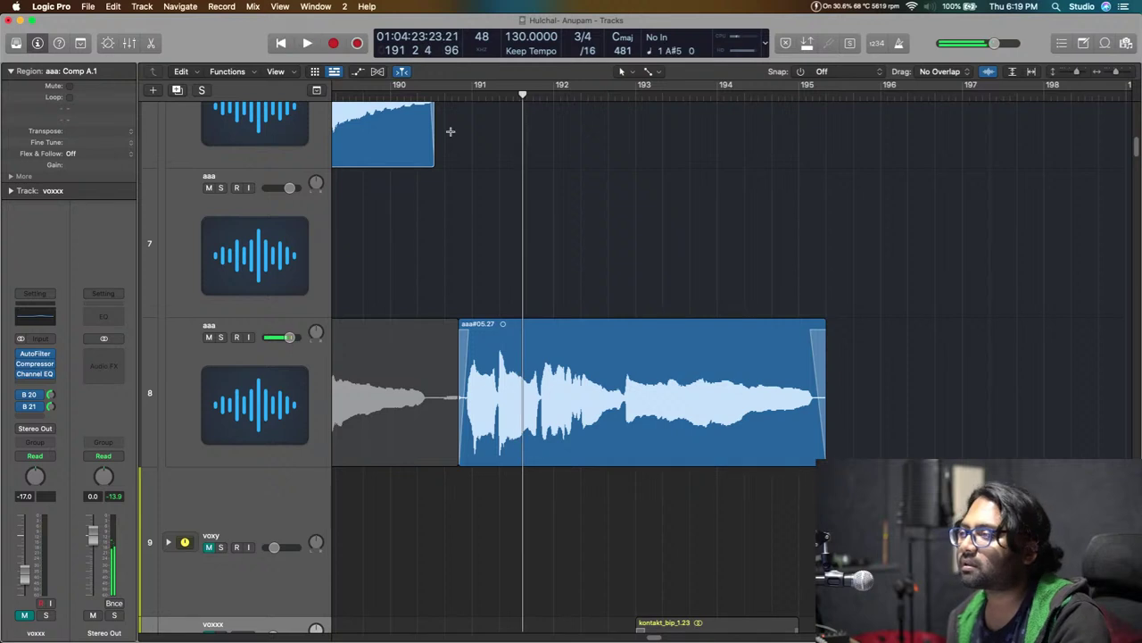
Split aaa#05.27 on track 8 just before its first sound ahead of bar 191 and delete the silent opening piece.
drag(446, 96, 448, 131)
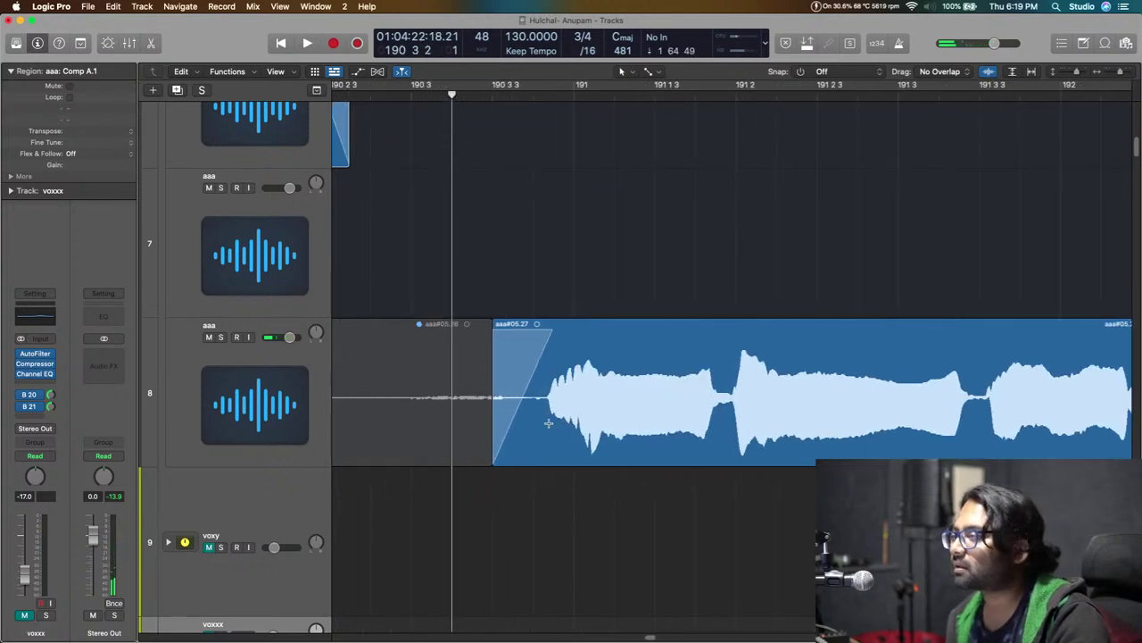
double_click(541, 418)
click(525, 489)
click(526, 362)
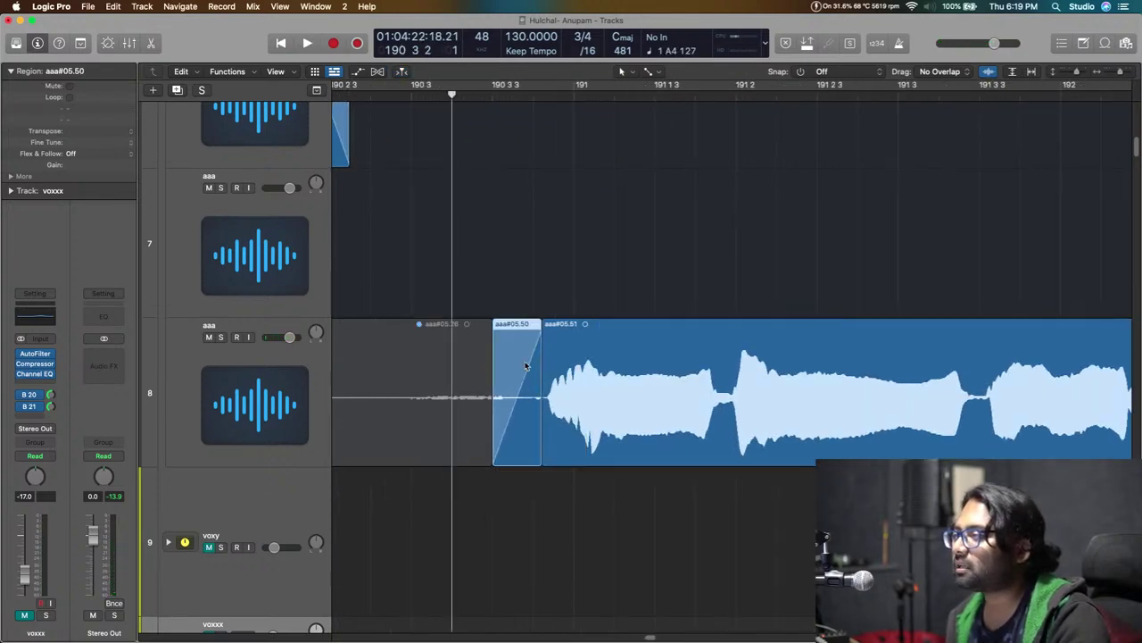
key(Delete)
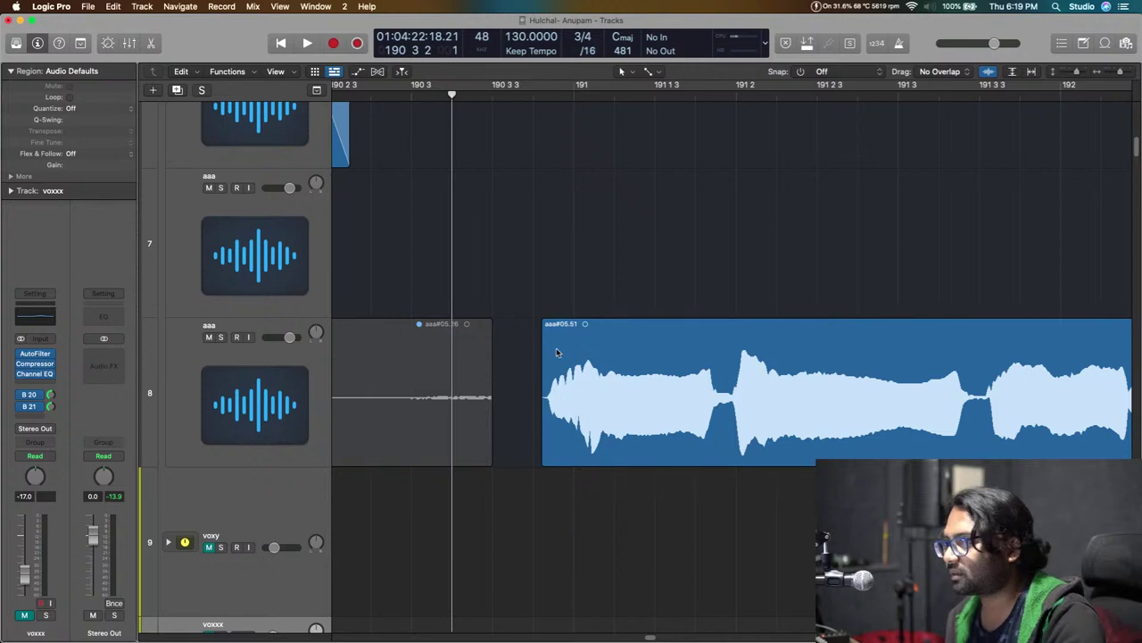
click(542, 332)
Review the edited regions across vocal tracks 4 to 8 in the full arrangement and place the playhead at bar 178.
key(super+Left)
key(super+Left)
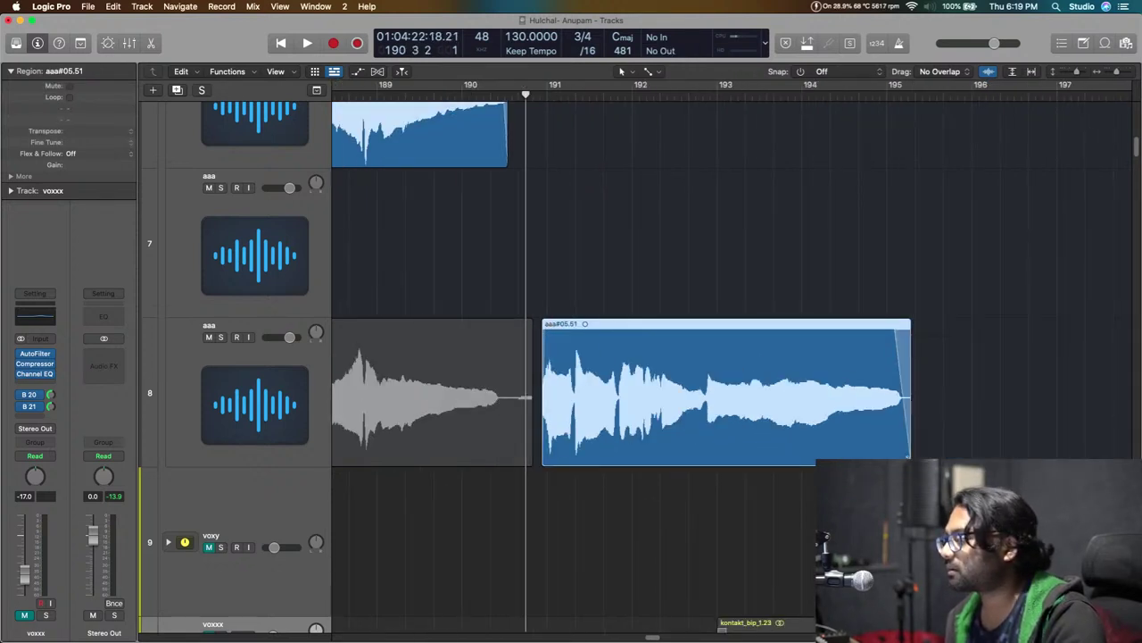
key(super+Left)
key(super+Left)
key(super+Left)
key(super+Up)
key(super+Up)
key(super+Left)
key(super+Left)
key(super+Left)
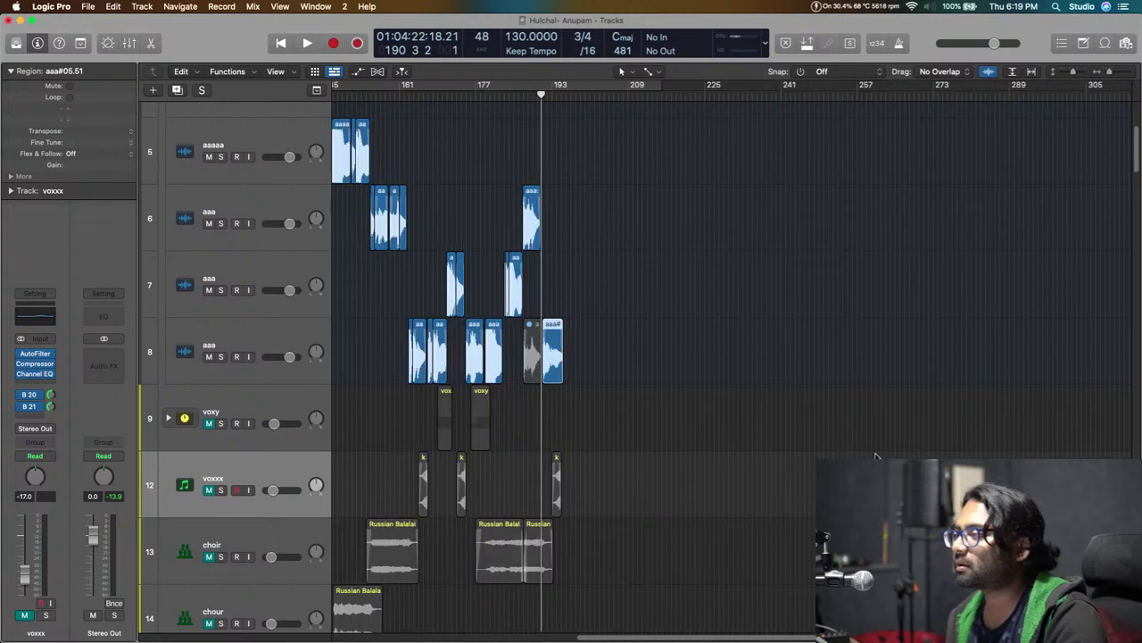
scroll(649, 366, up, 3)
key(super+Left)
key(super+Left)
key(super+Left)
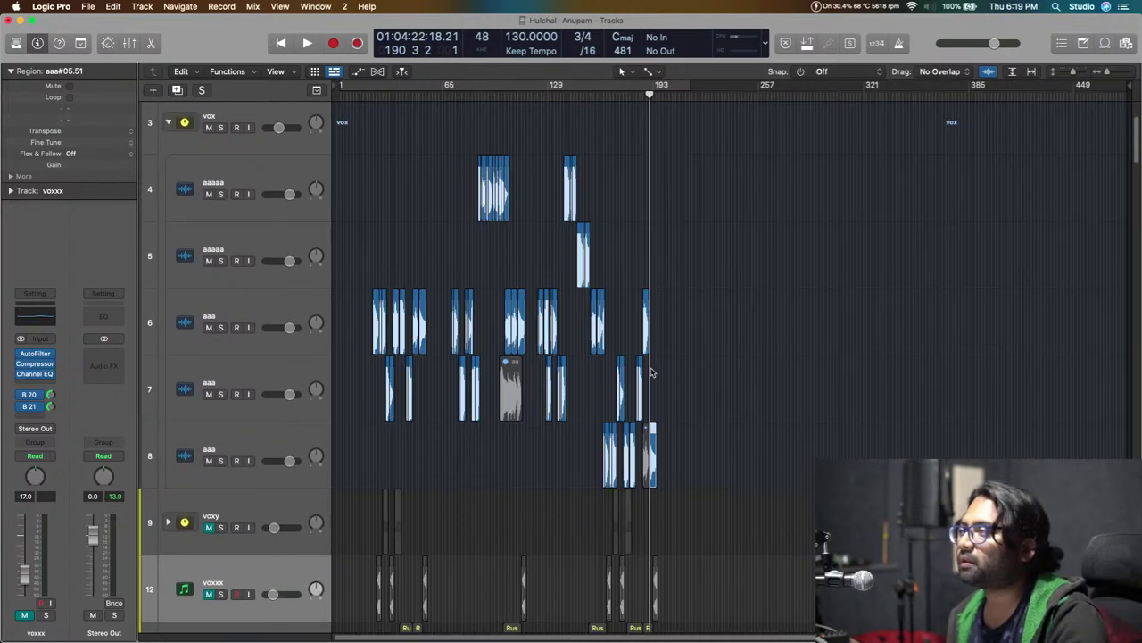
click(494, 446)
scroll(538, 442, up, 1)
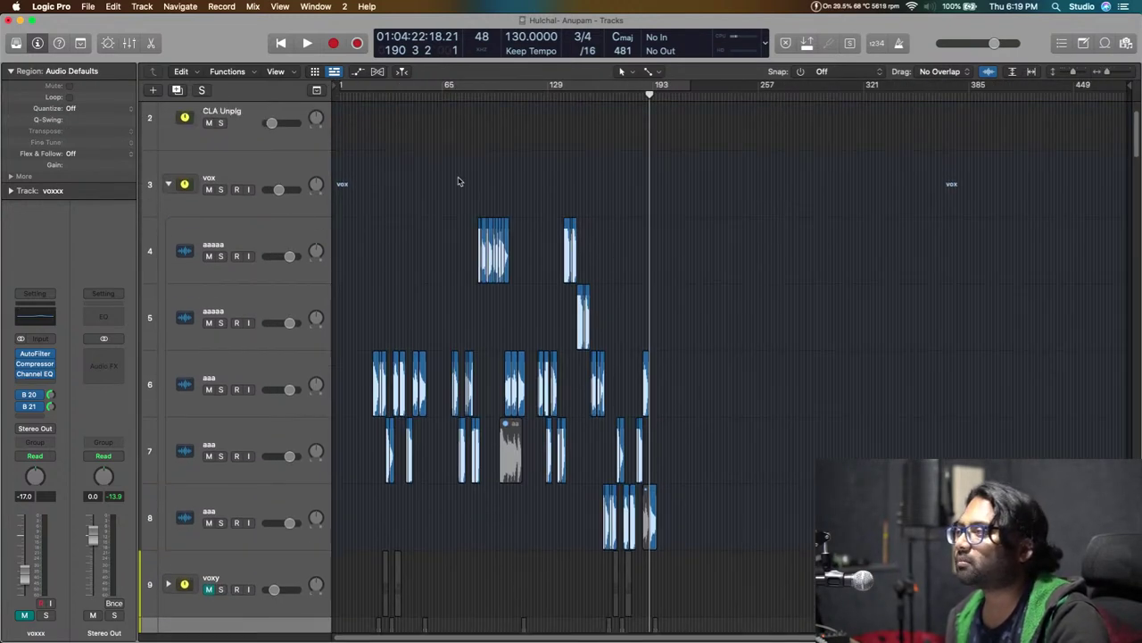
drag(479, 94, 626, 151)
Select track 4, open its Pitch Correction plug-in and place the plug-in window clear of the track headers.
click(300, 239)
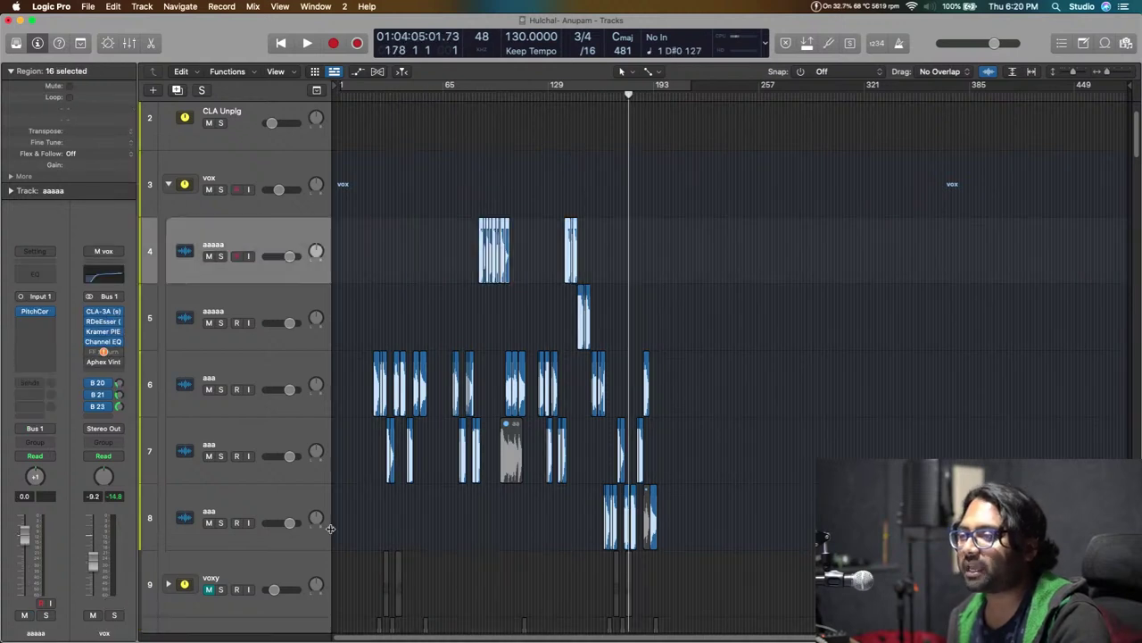
click(276, 505)
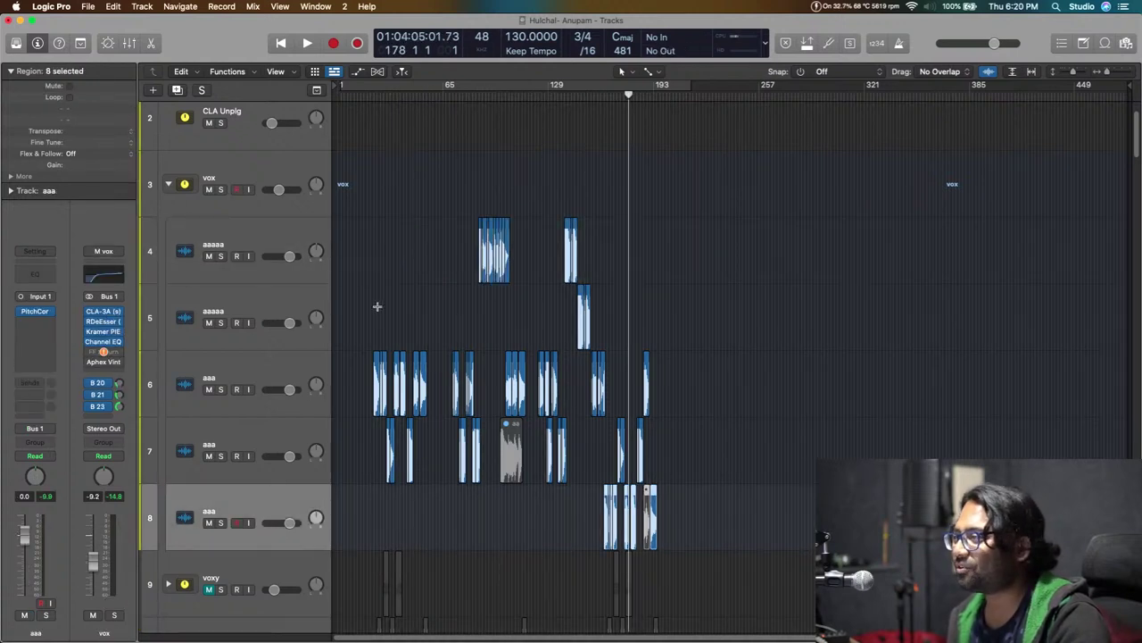
click(254, 248)
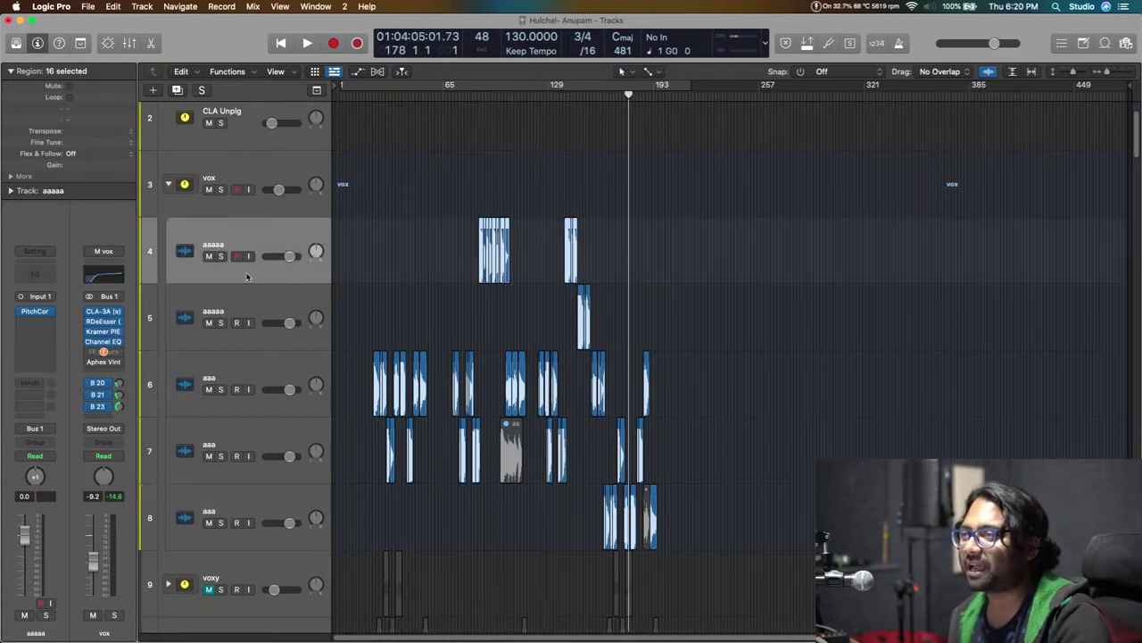
click(35, 311)
drag(609, 179, 831, 181)
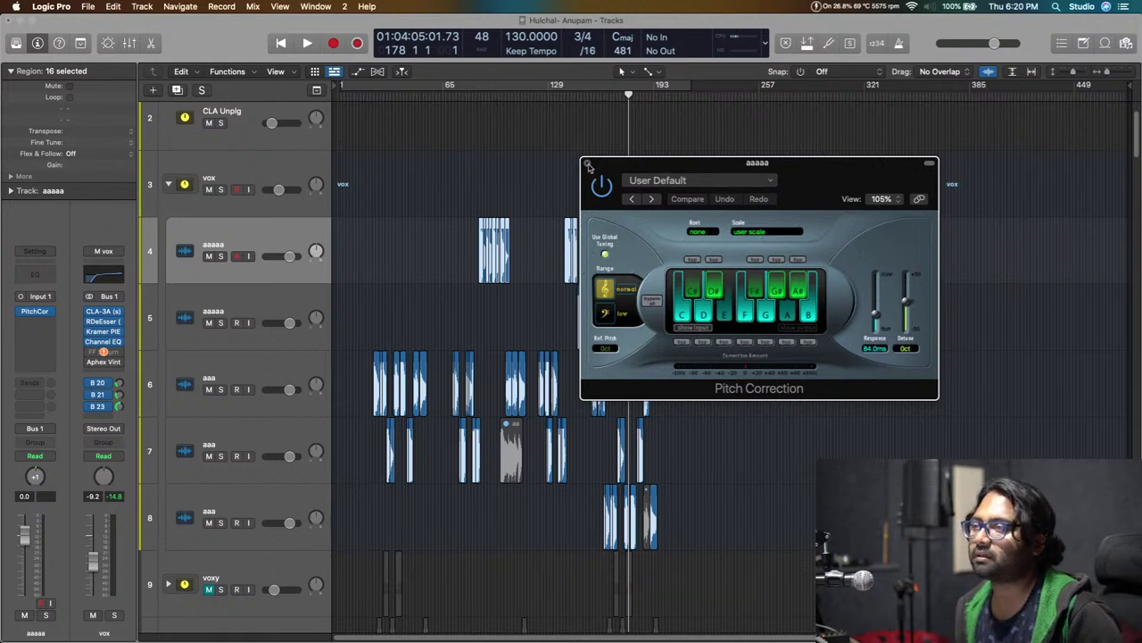
drag(823, 187, 835, 183)
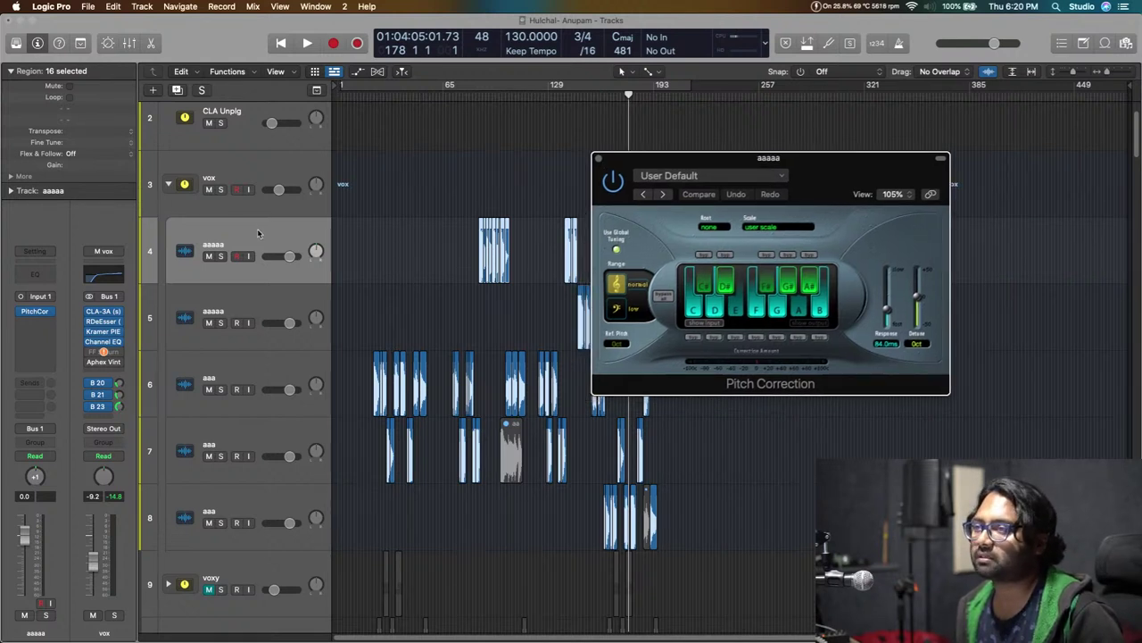
Open the Pitch Correction plug-ins of tracks 5 and 6 to compare their settings with track 4.
click(249, 301)
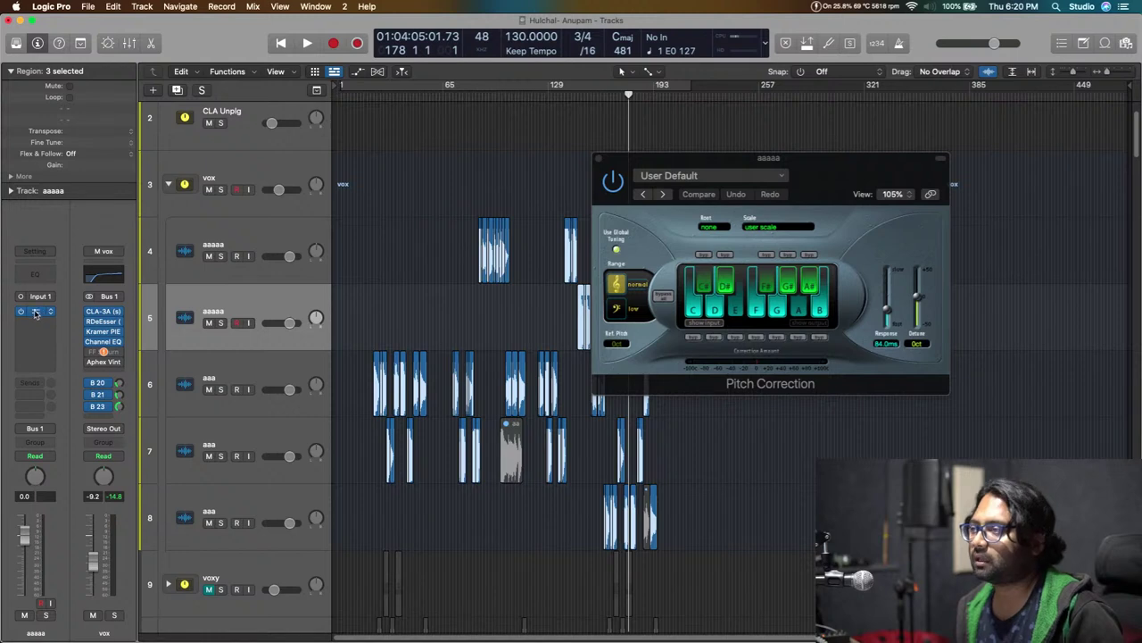
click(36, 310)
drag(645, 218, 485, 153)
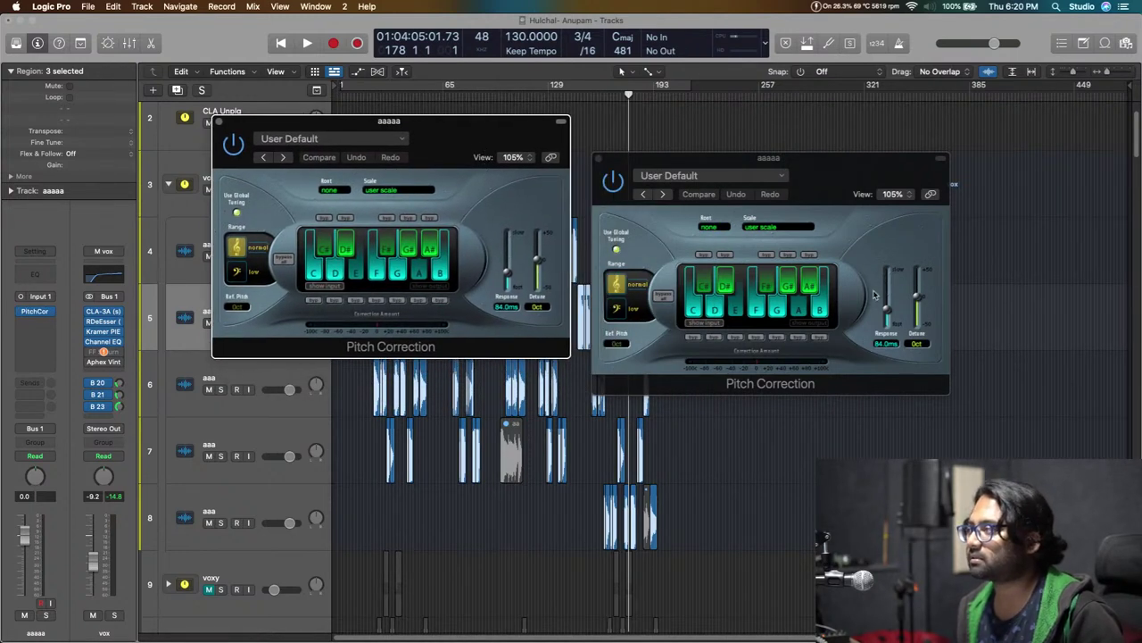
click(198, 368)
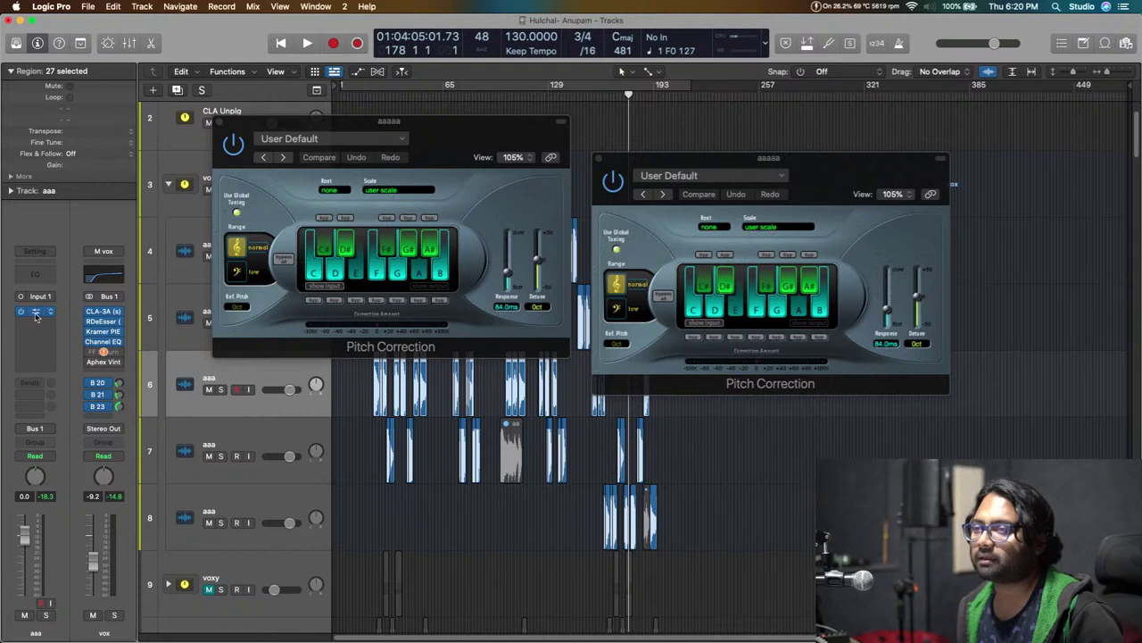
click(34, 313)
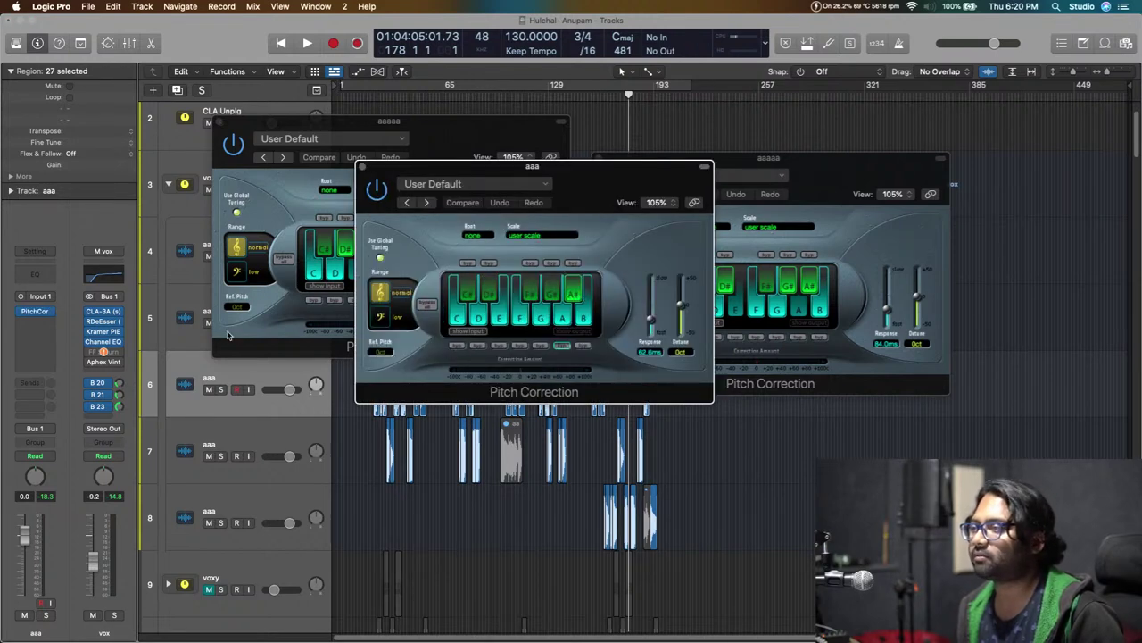
Select track 7, open its Pitch Correction plug-in and place its window beside the others for comparison.
click(252, 444)
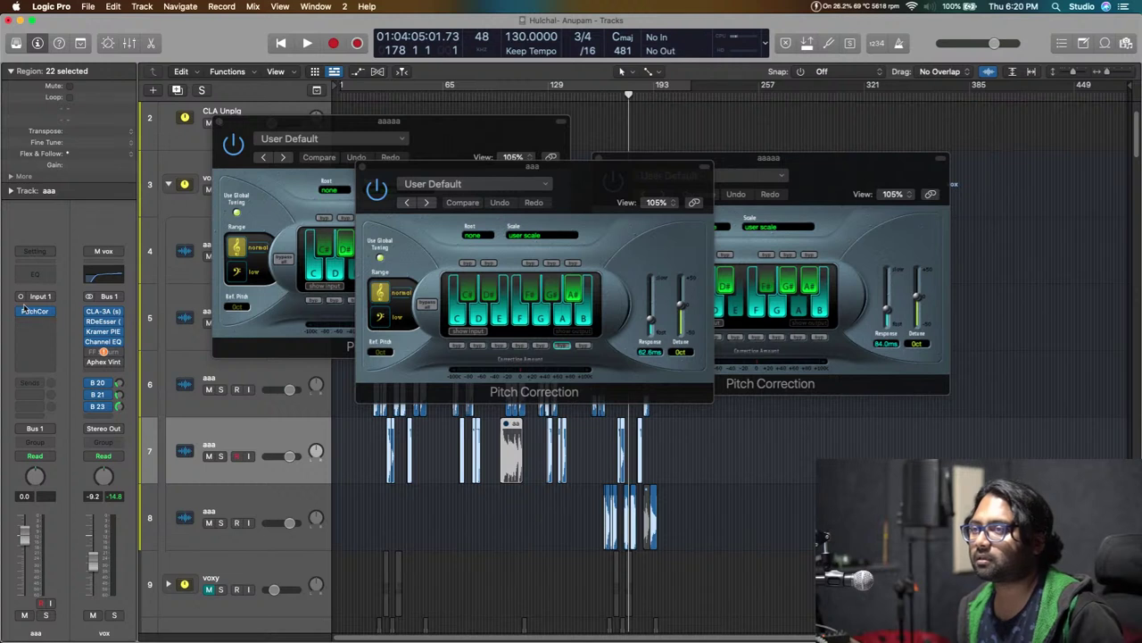
drag(364, 446, 399, 487)
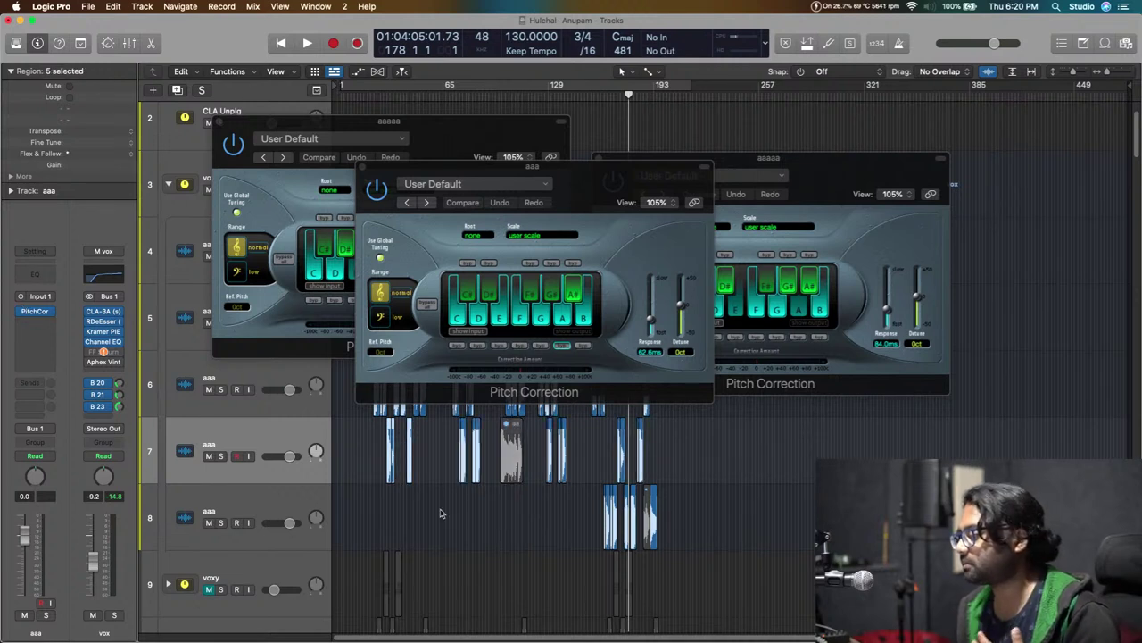
click(426, 500)
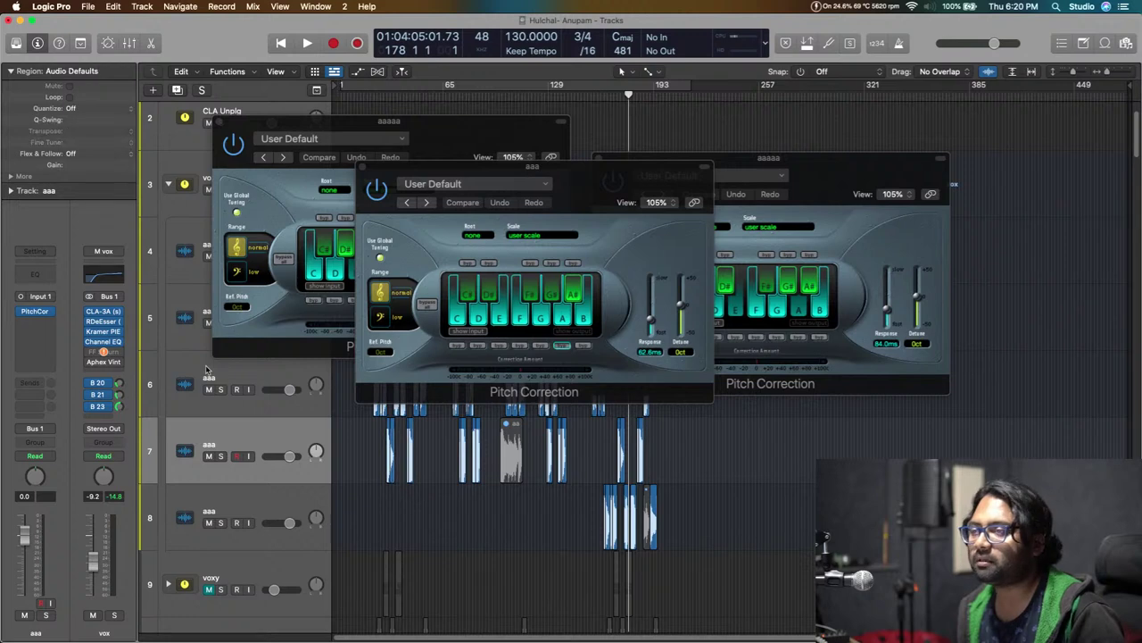
click(271, 437)
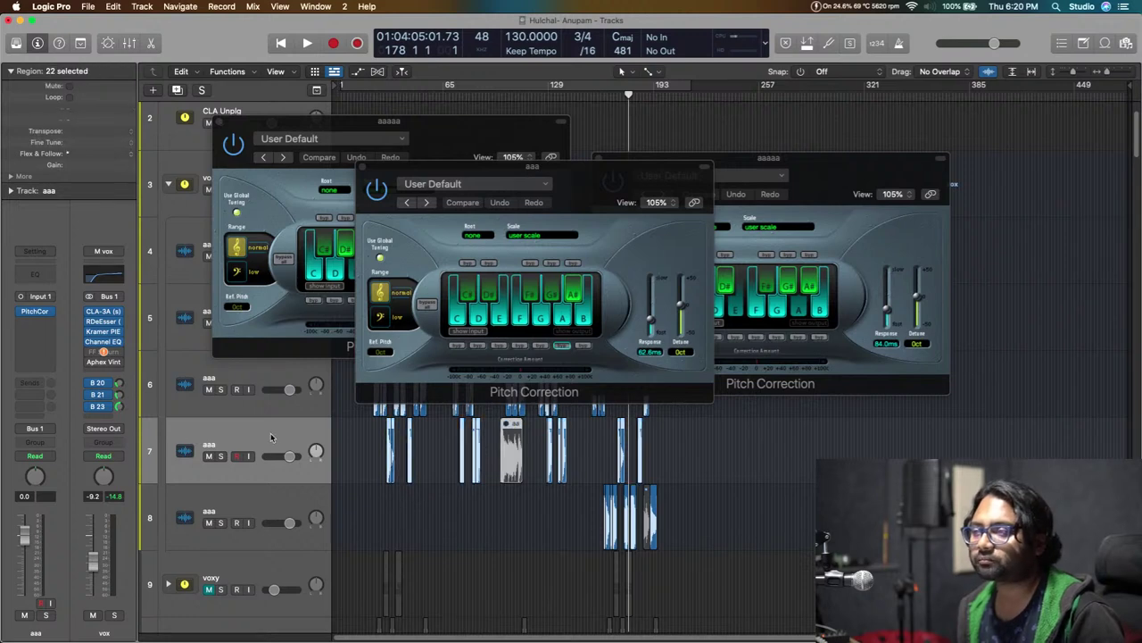
click(31, 311)
drag(616, 211, 390, 326)
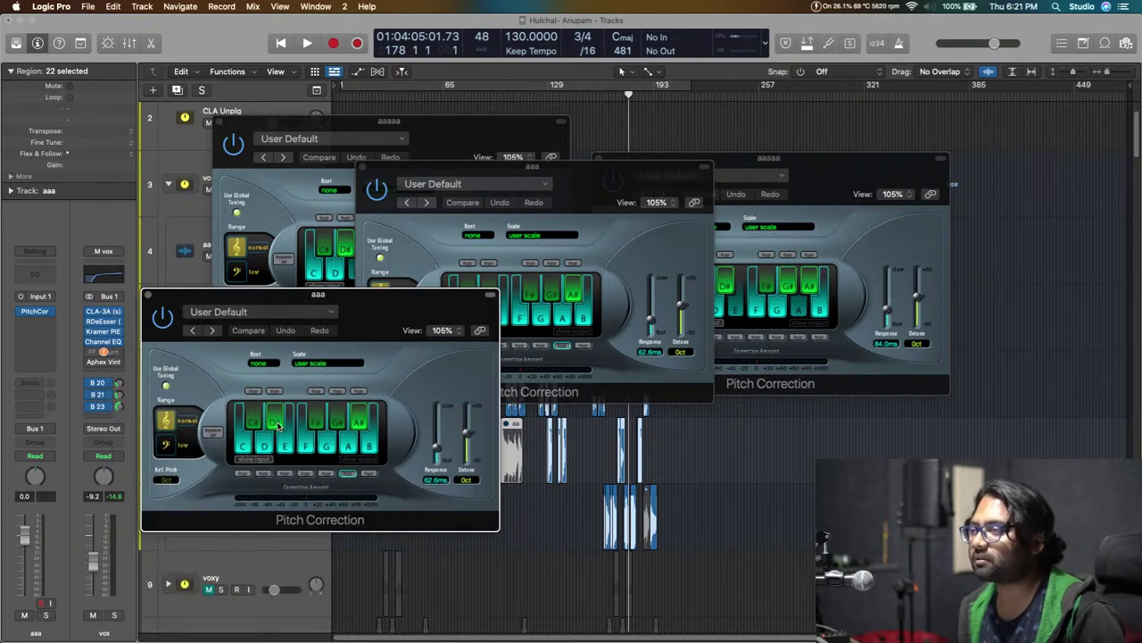
drag(426, 306, 547, 204)
Open the Pitch Correction plug-in of track 8 and place its window below the others.
click(268, 503)
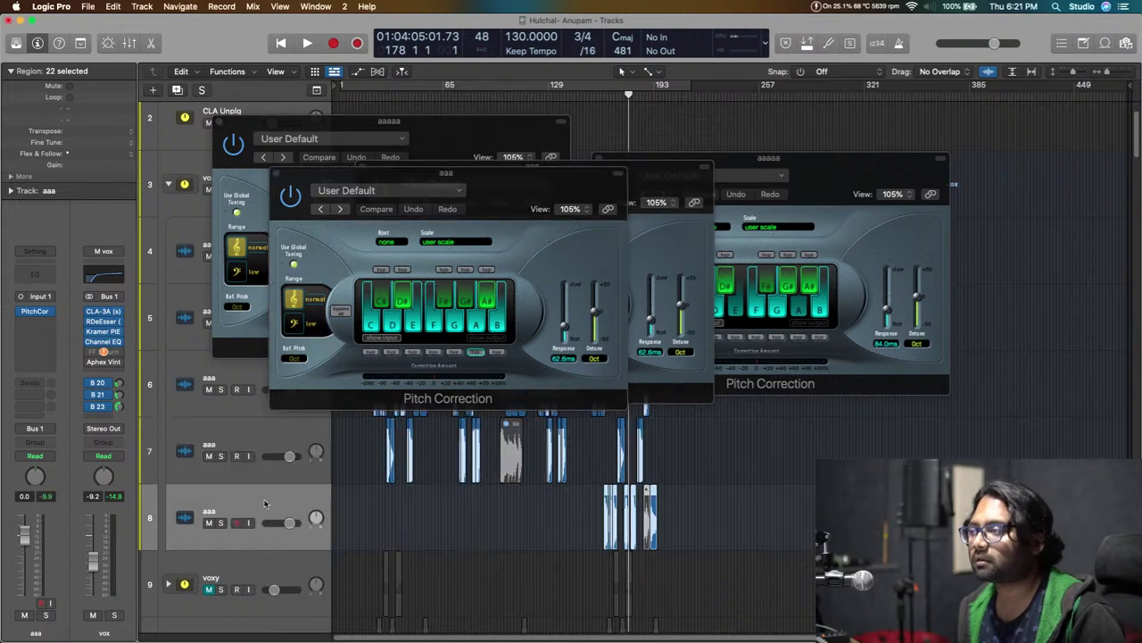
click(34, 312)
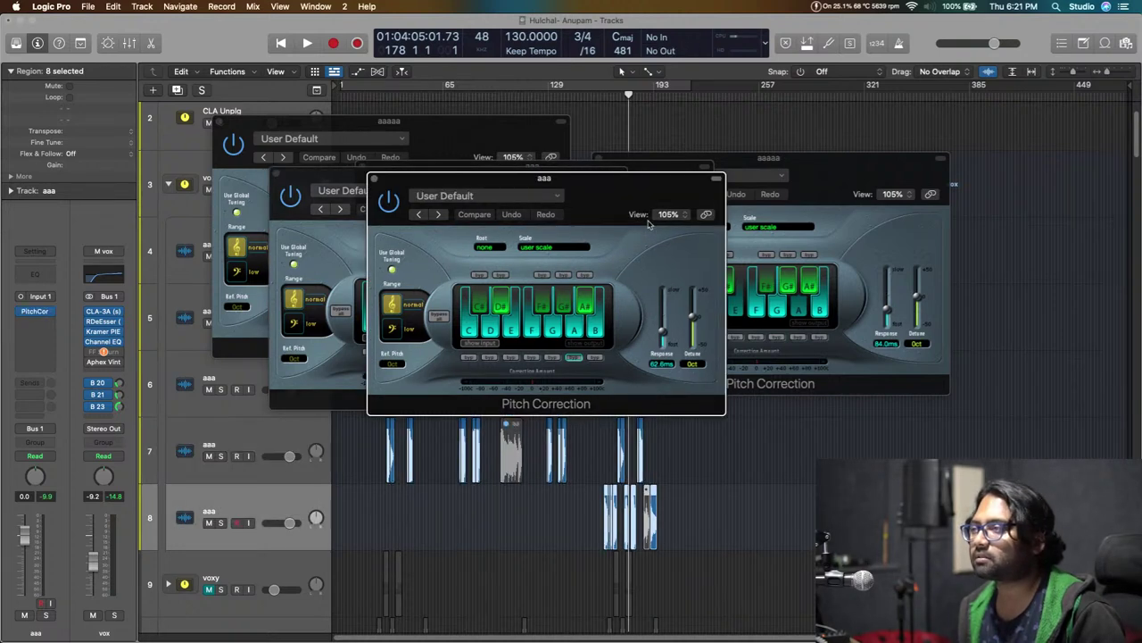
drag(637, 206, 477, 426)
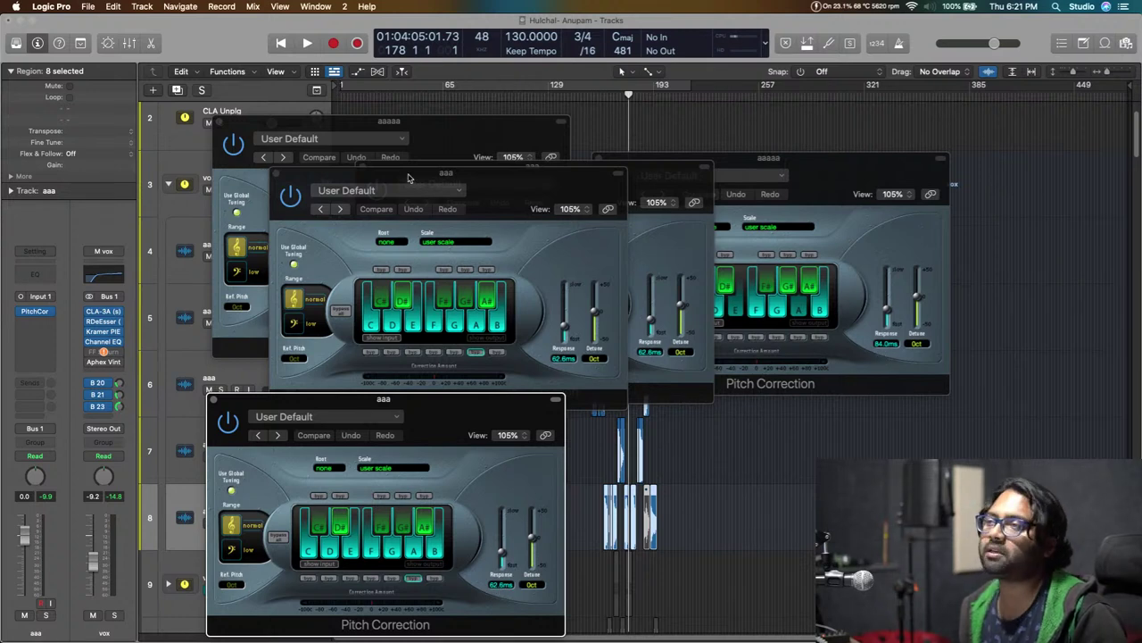
Close the Pitch Correction windows of tracks 5 to 8, keeping only track 4's window open.
click(276, 174)
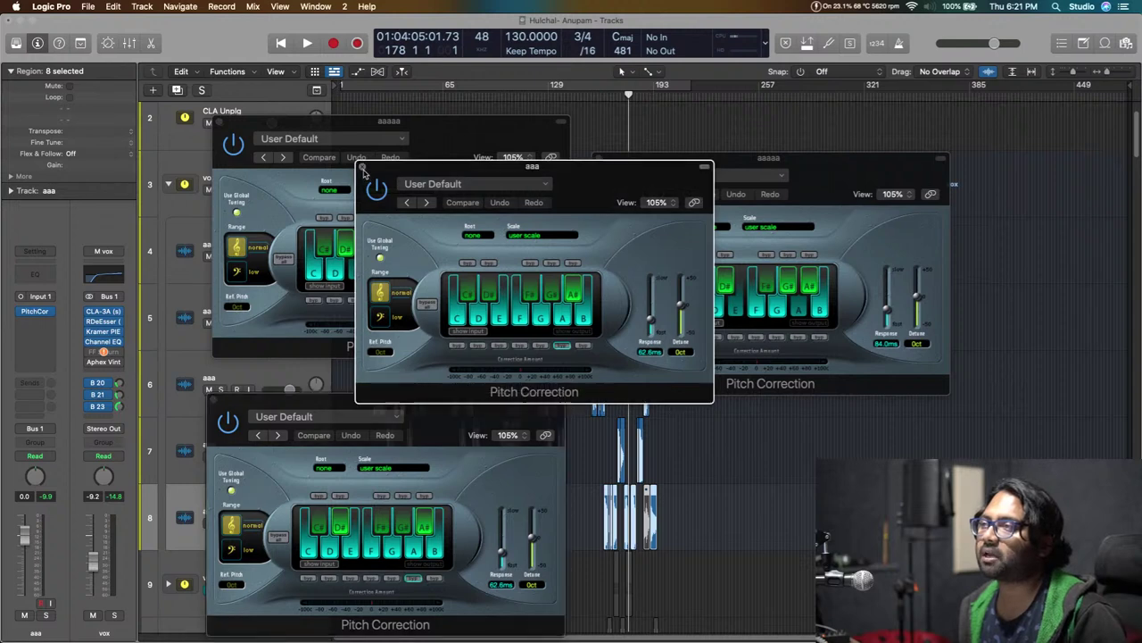
click(364, 167)
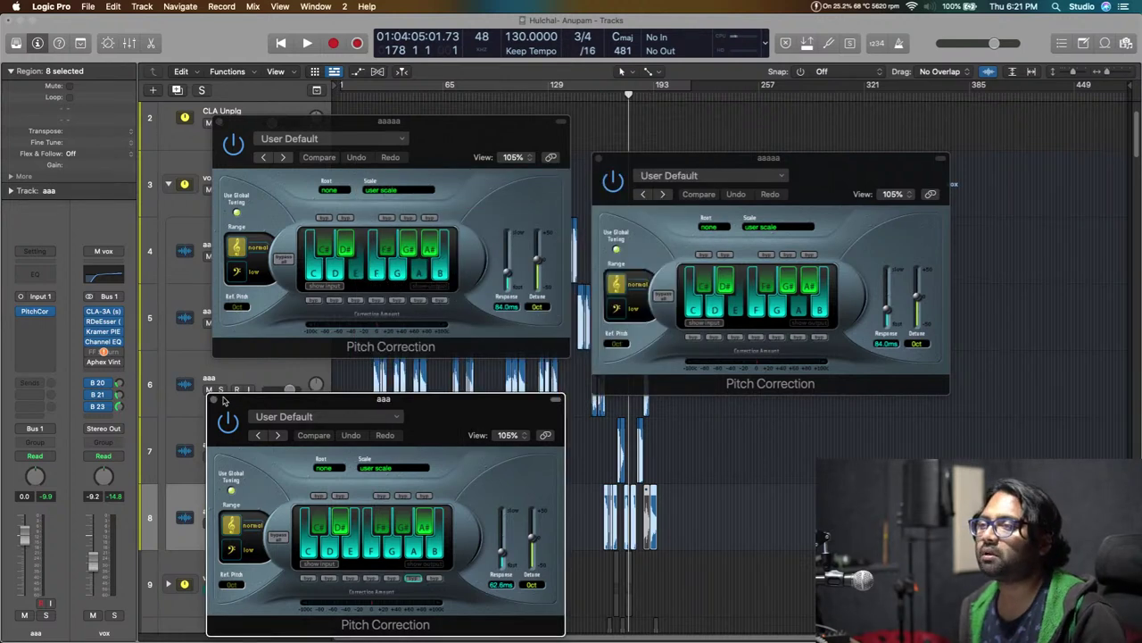
click(214, 400)
click(218, 123)
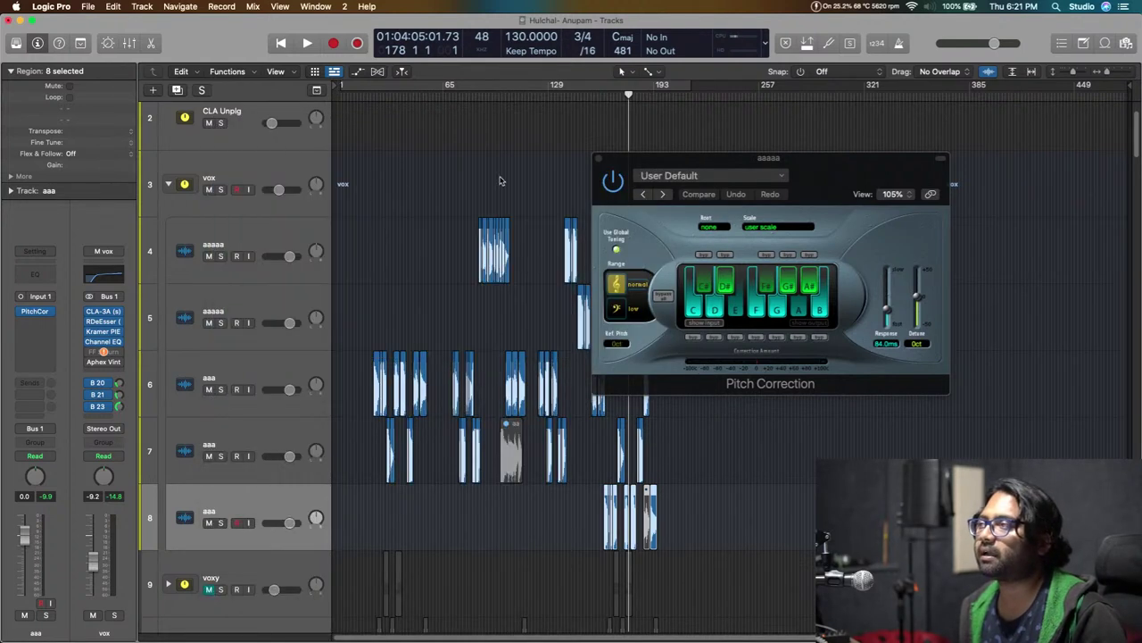
Close the remaining Pitch Correction window and select the Wind 4 track near the end of the track list.
click(598, 159)
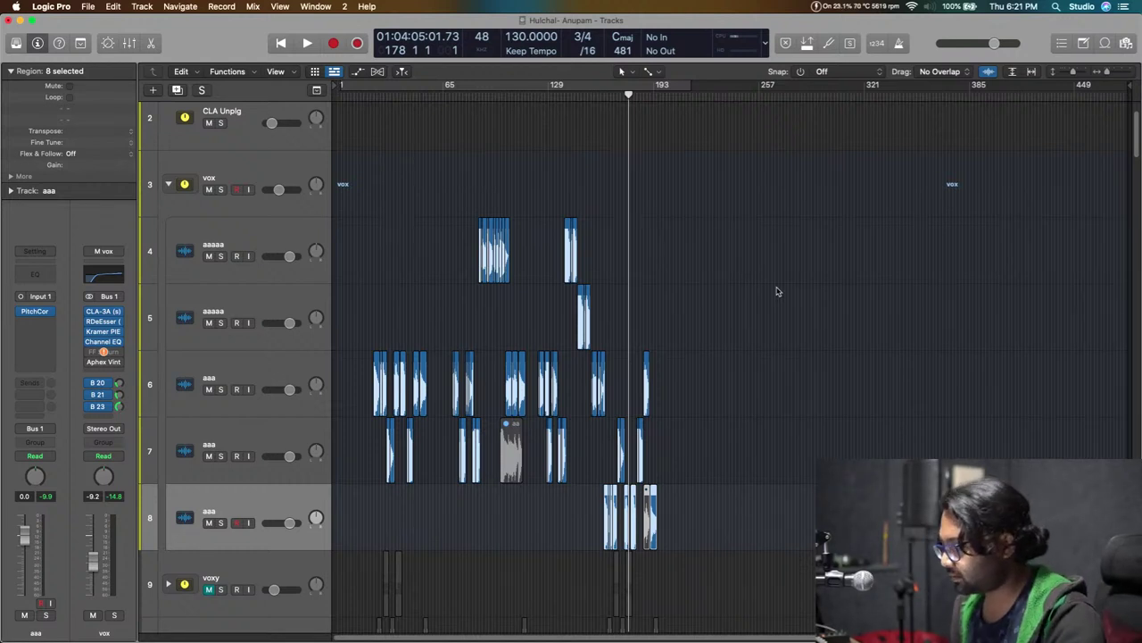
scroll(810, 461, down, 1)
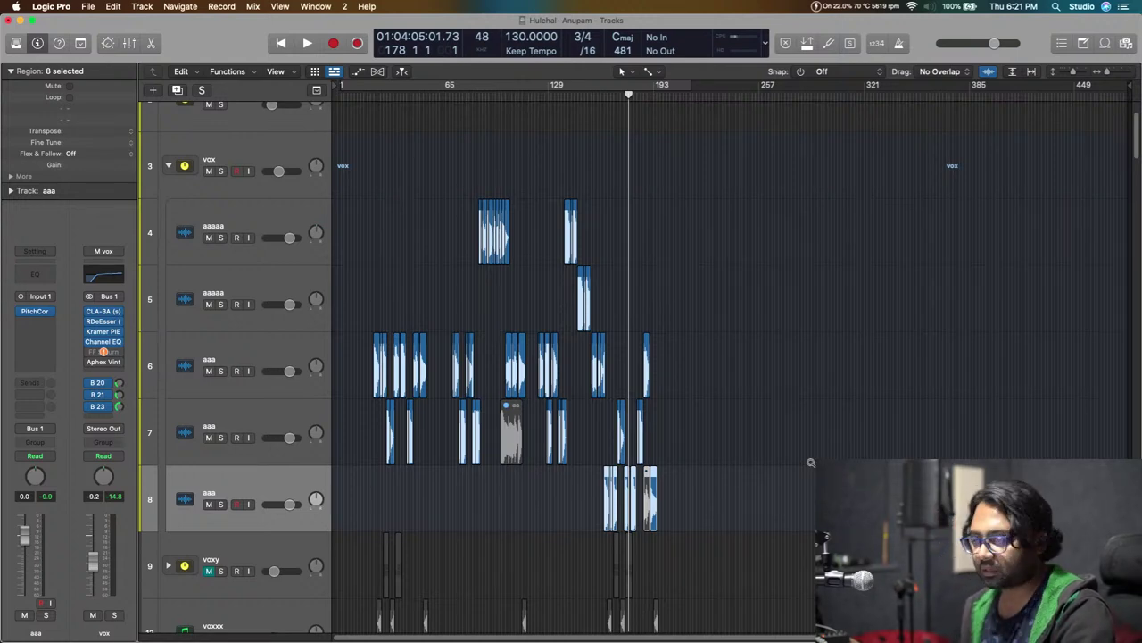
scroll(810, 462, down, 3)
scroll(808, 464, down, 20)
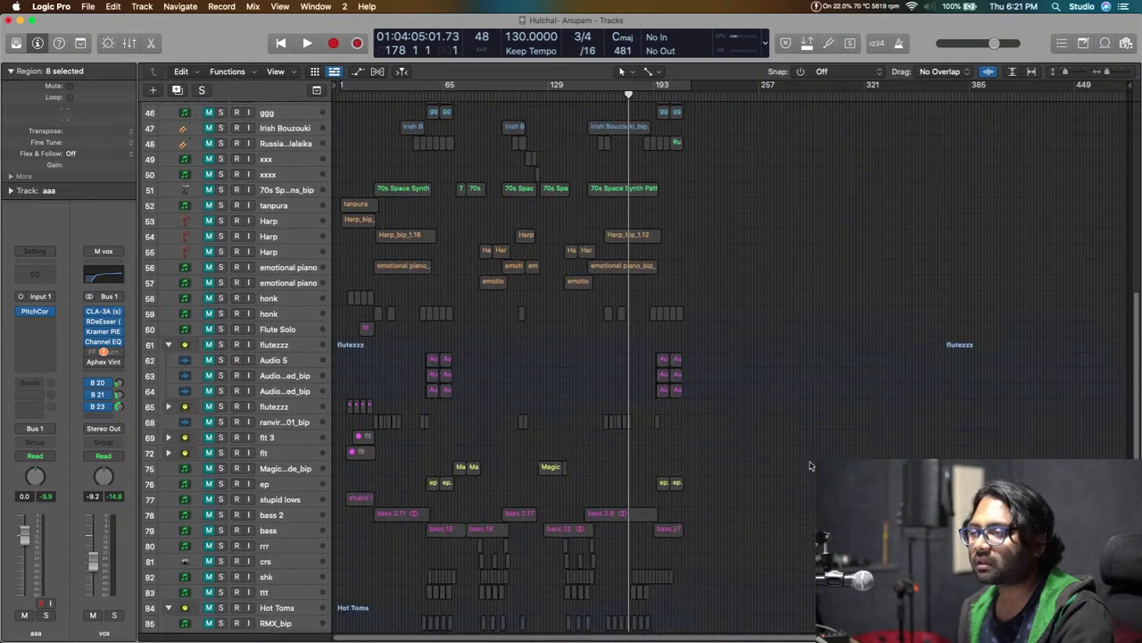
scroll(803, 466, down, 3)
click(267, 569)
click(268, 550)
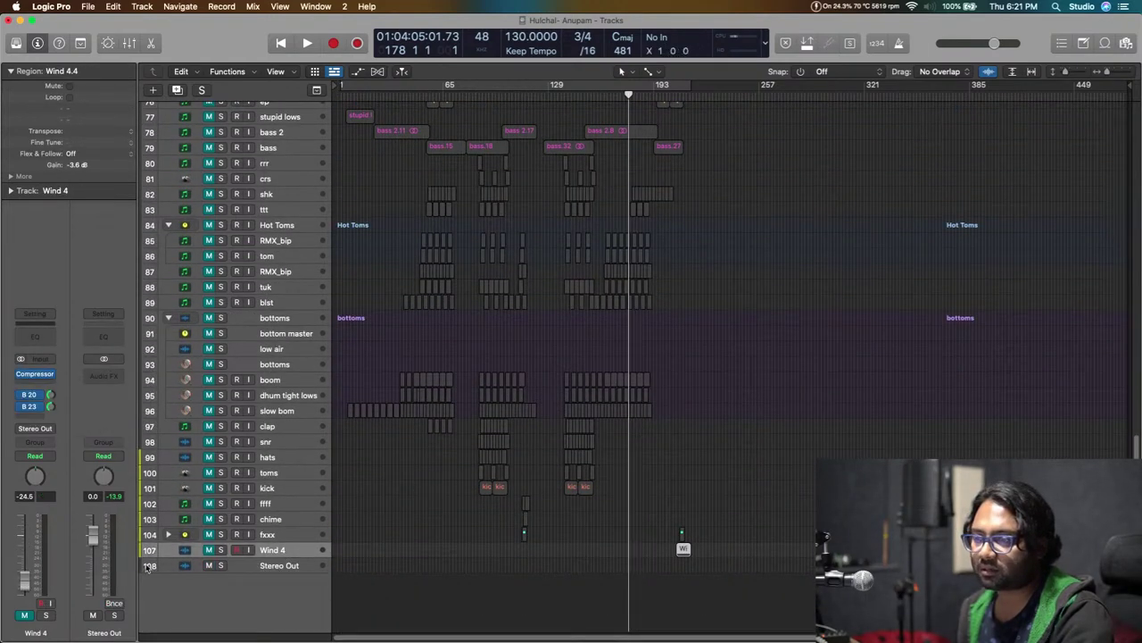
Place the playhead at bar 21, just before the first vocal region, and turn off waveform zoom.
scroll(394, 582, up, 15)
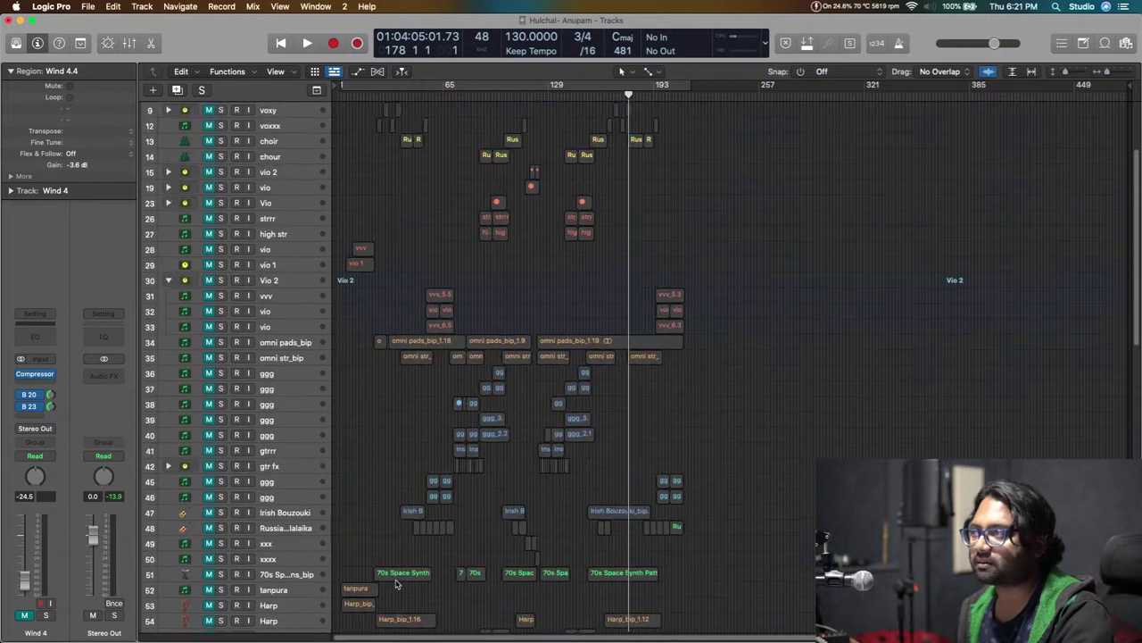
scroll(396, 584, up, 4)
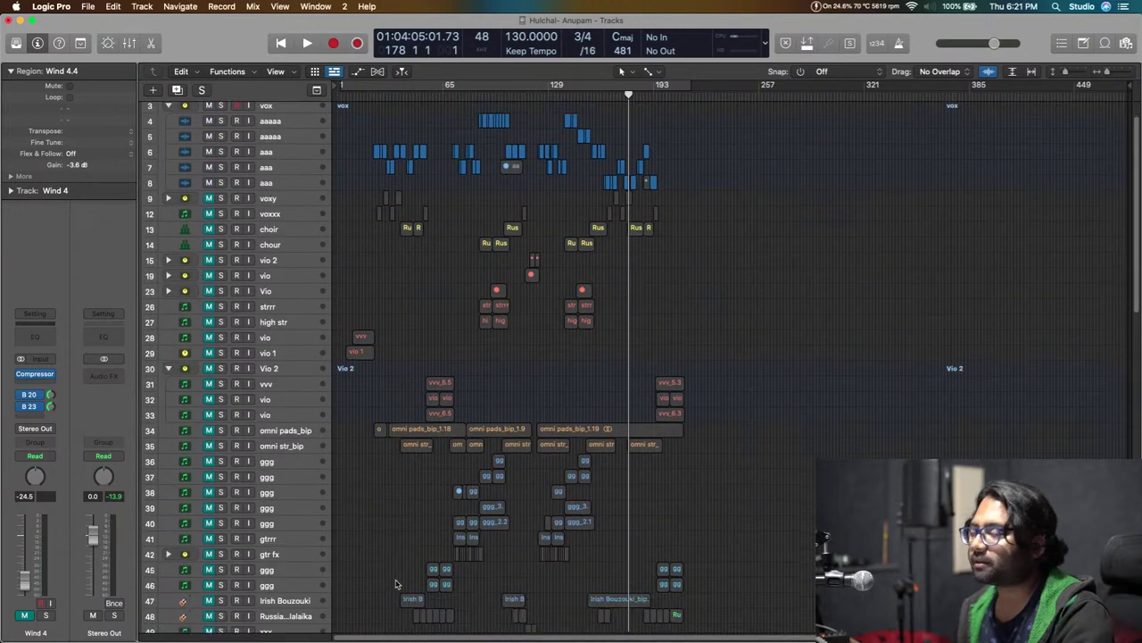
scroll(397, 585, down, 4)
scroll(397, 585, up, 5)
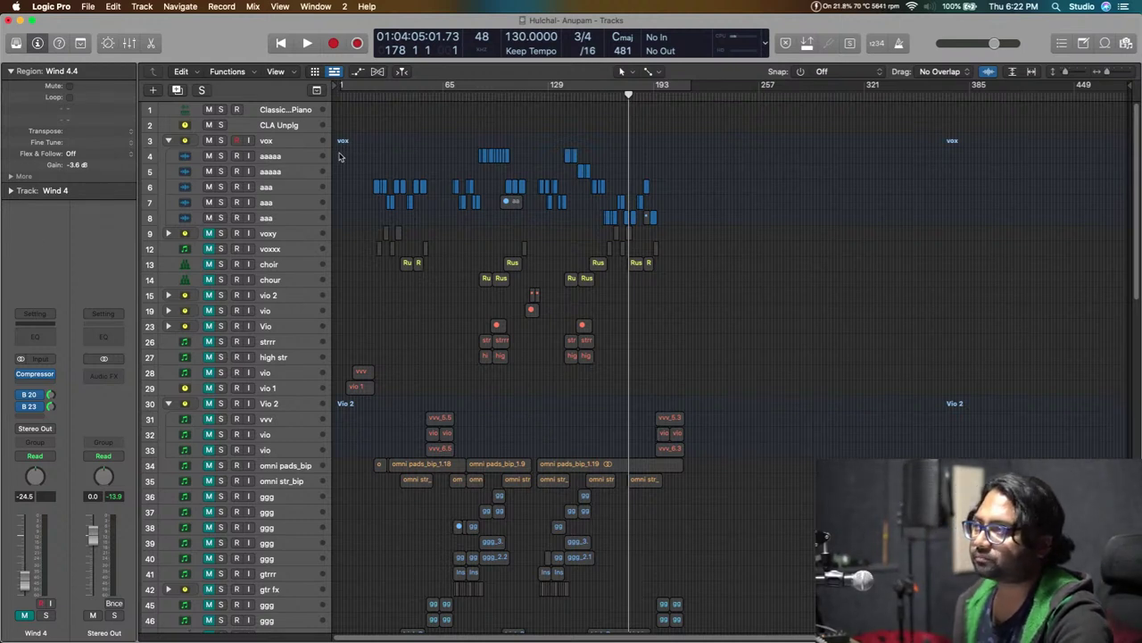
click(371, 95)
key(space)
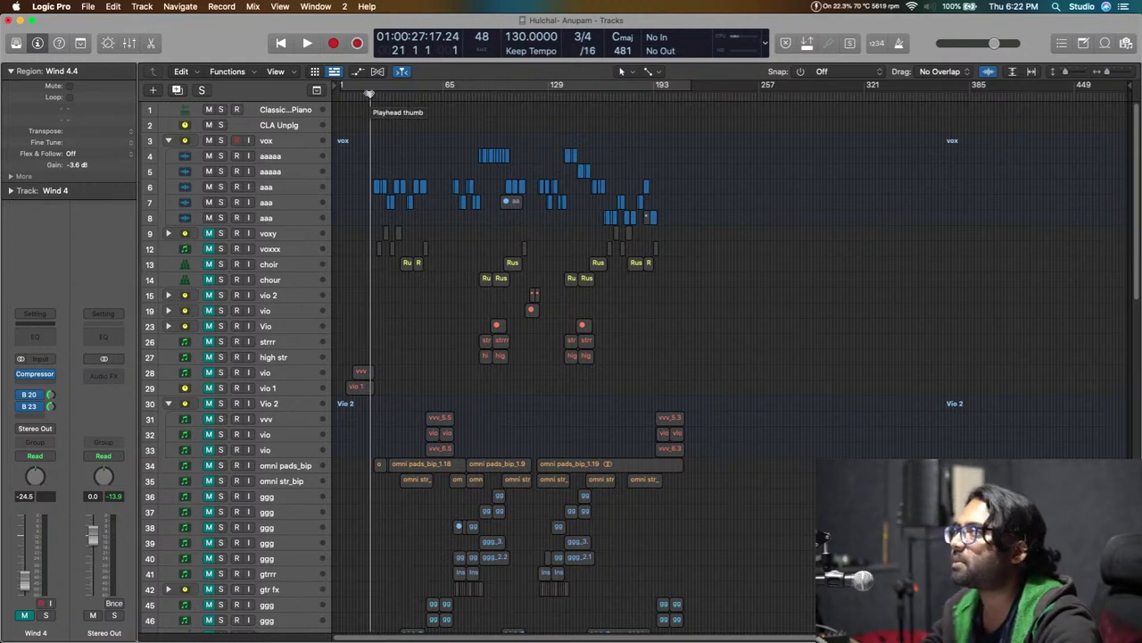
click(992, 75)
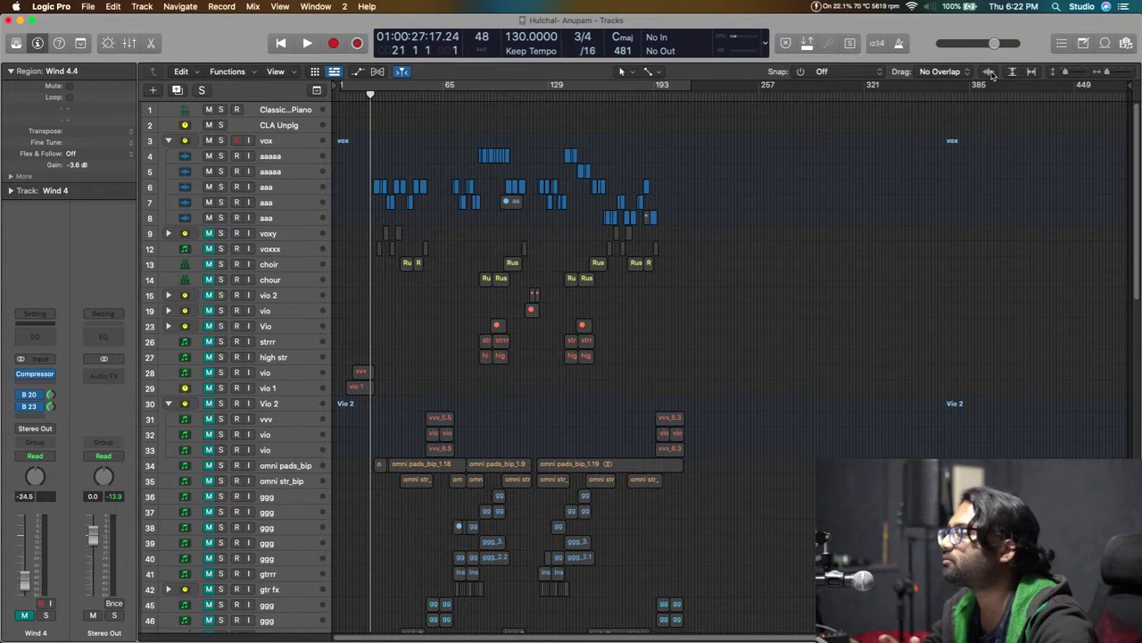
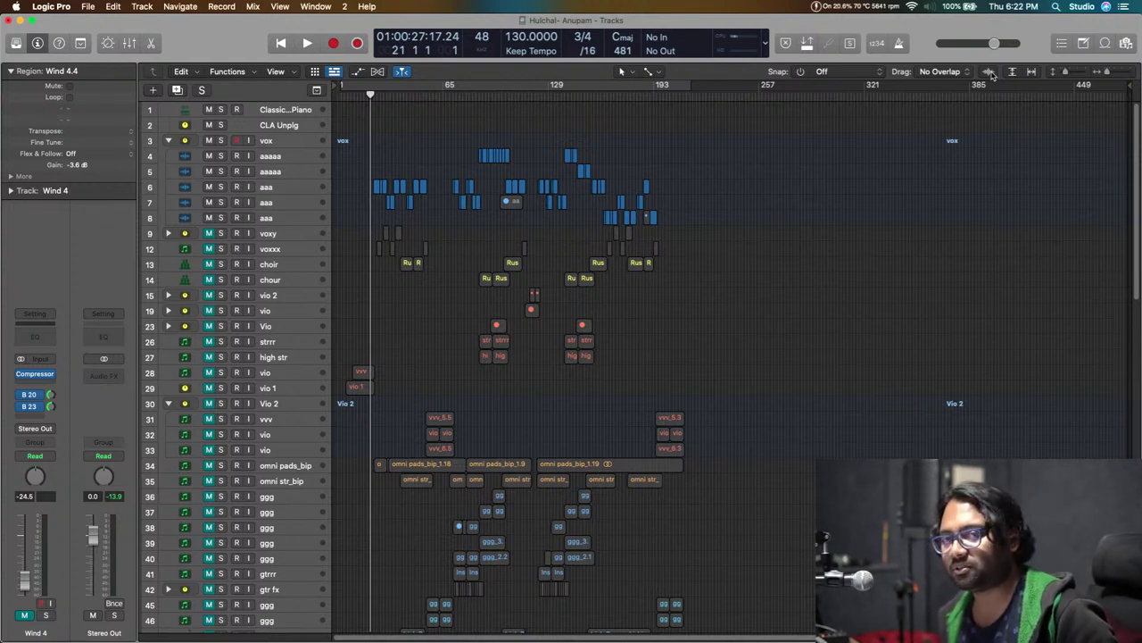
Select the vox stack track and place the playhead at bar 22, just before its first vocal region.
click(465, 296)
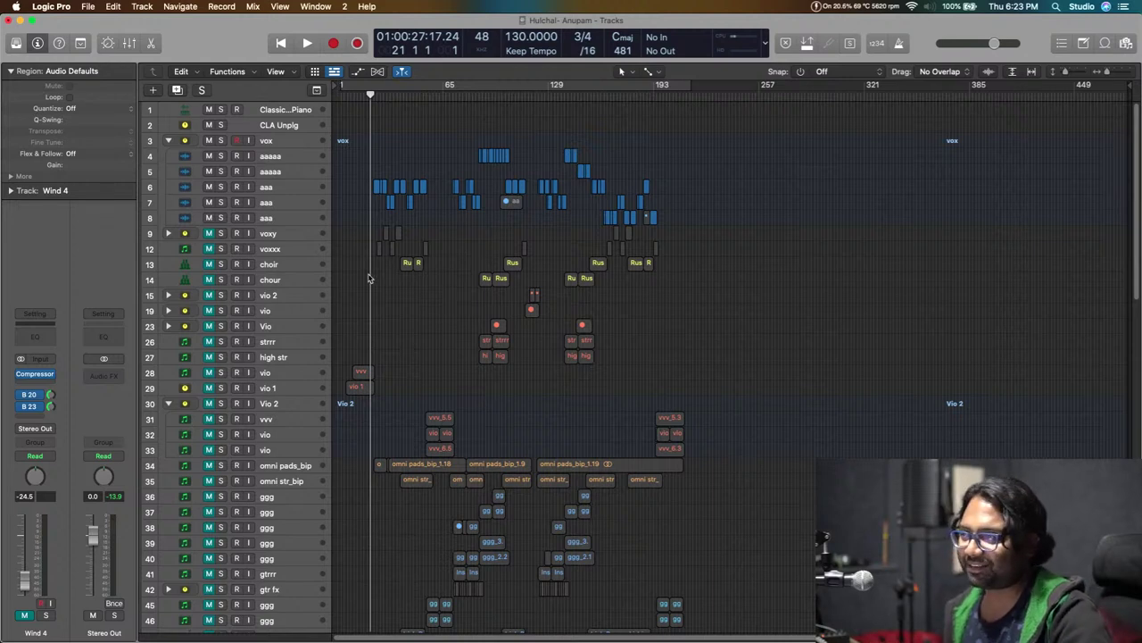
scroll(368, 273, up, 5)
scroll(403, 293, down, 3)
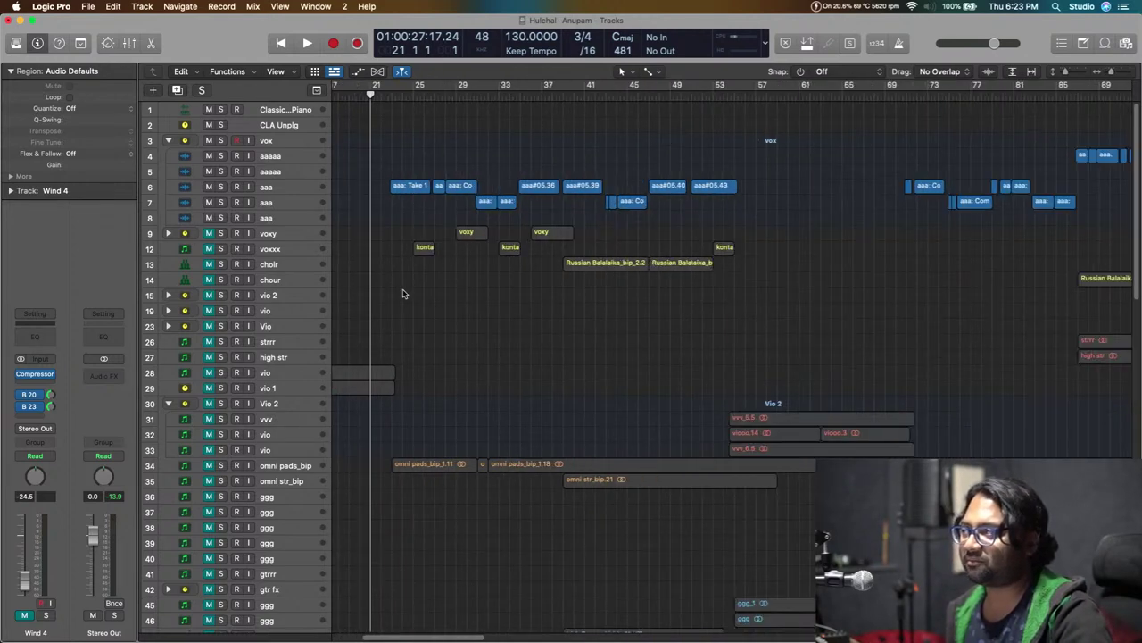
scroll(404, 293, up, 4)
scroll(404, 294, up, 6)
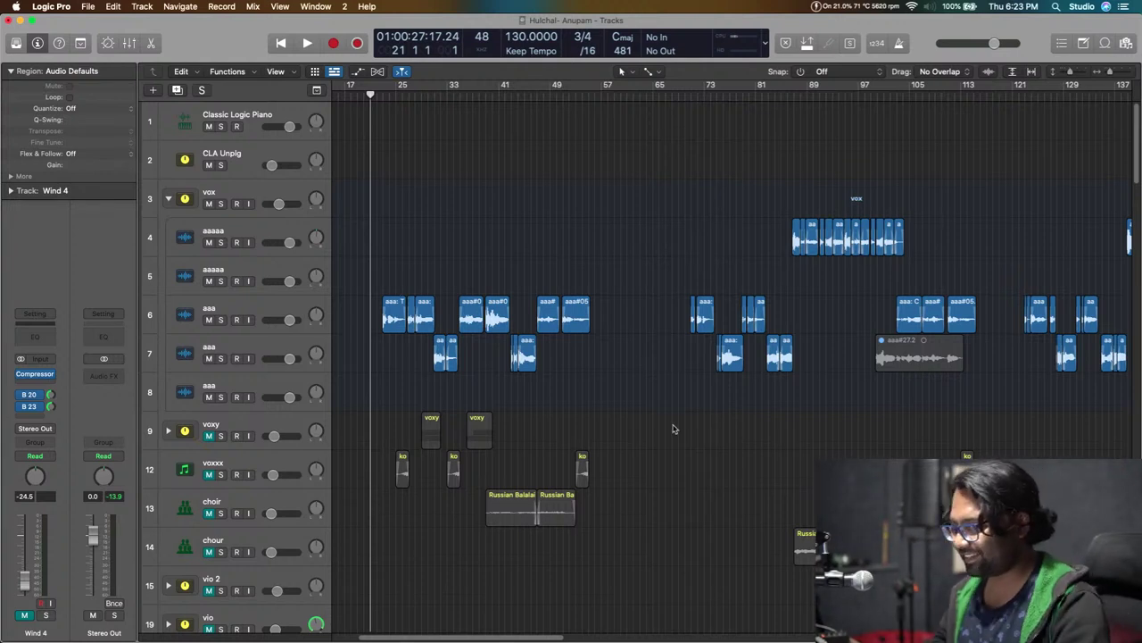
scroll(674, 430, left, 2)
scroll(674, 429, right, 2)
scroll(673, 428, right, 10)
scroll(673, 429, left, 12)
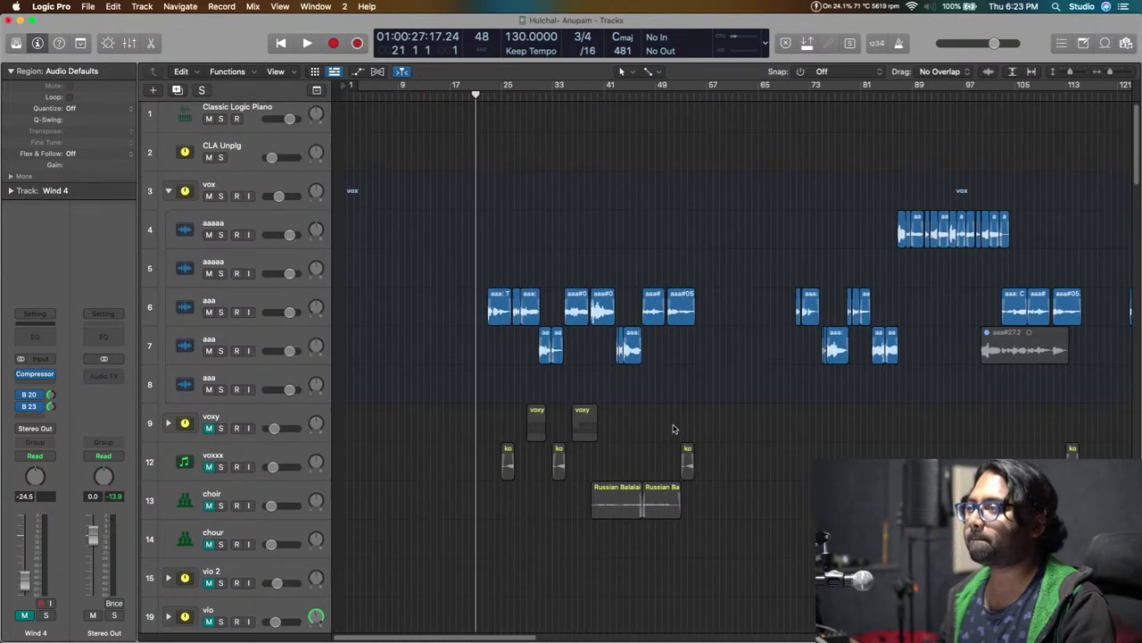
click(258, 194)
click(479, 96)
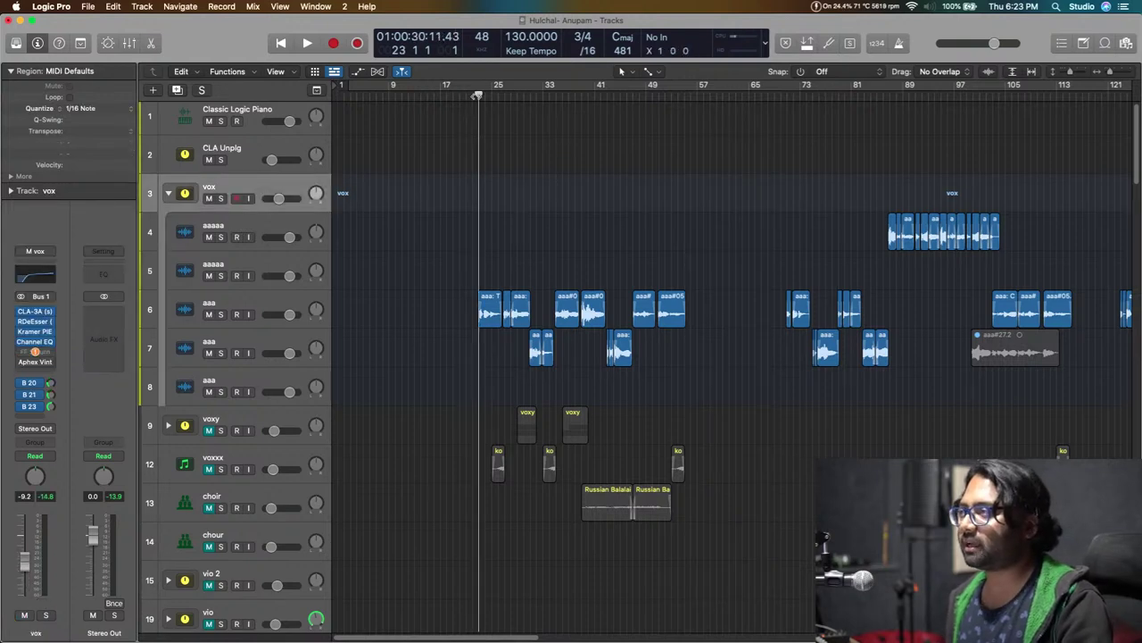
drag(477, 96, 474, 110)
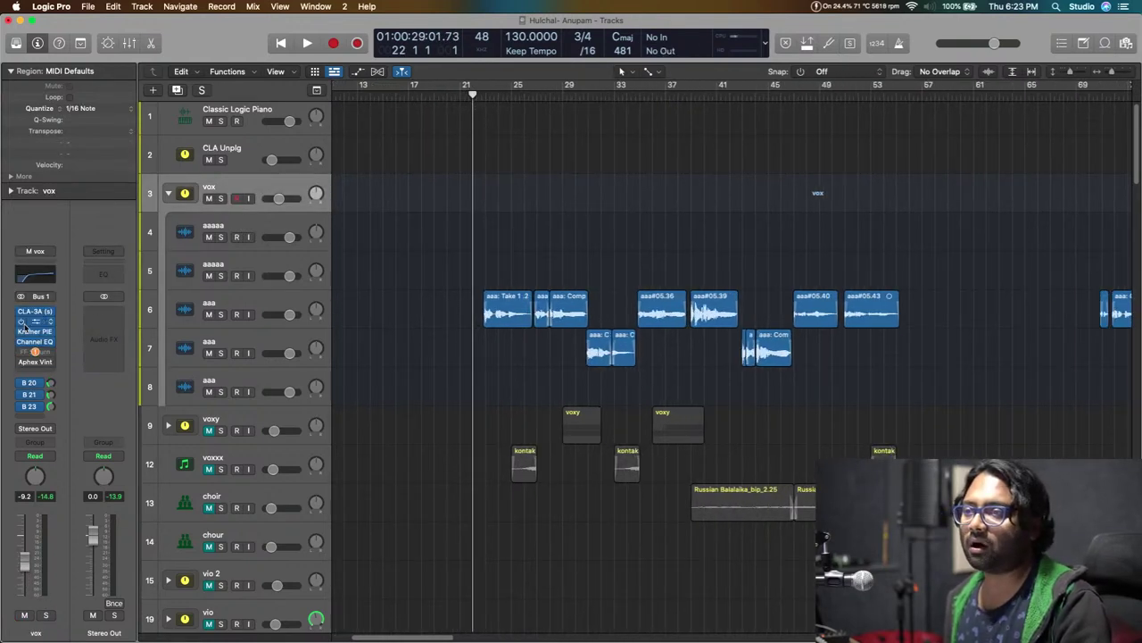
Remove the Aphex Vint and FF Saturn plug-ins from the vox channel strip.
click(51, 363)
click(132, 381)
click(47, 361)
mouse_move(96, 373)
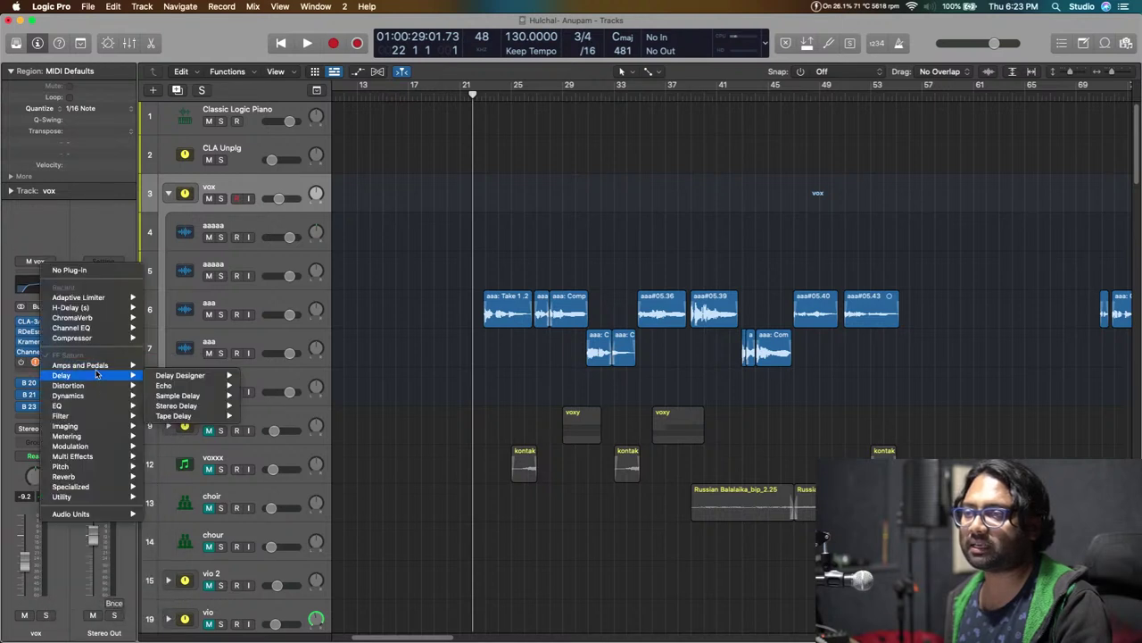
click(70, 270)
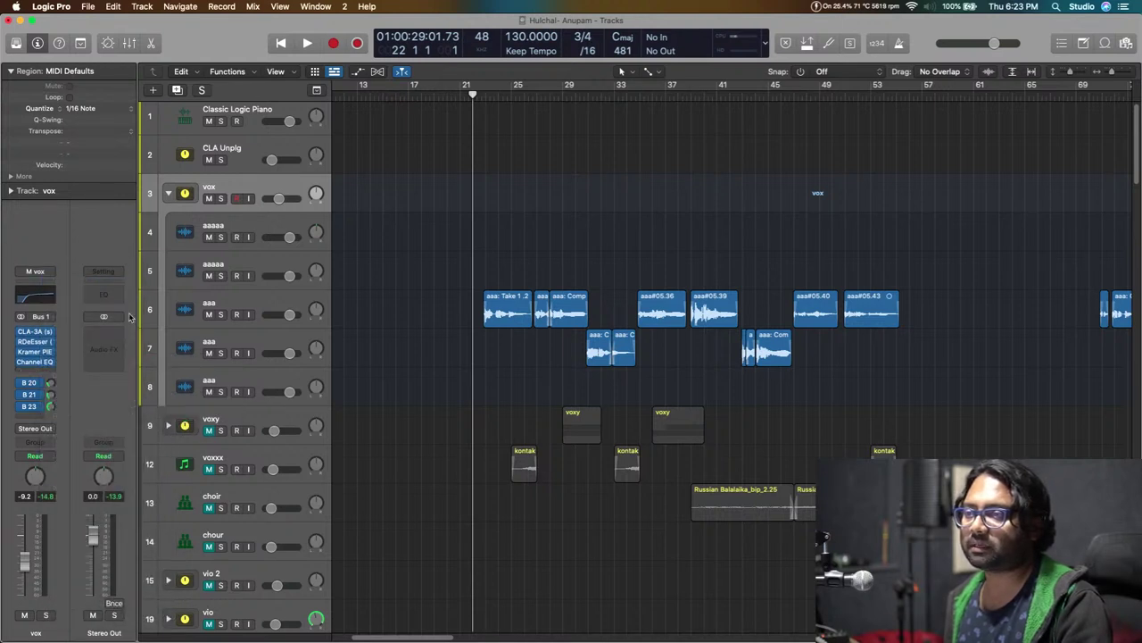
Bypass the vox track's Channel EQ and its sends to buses 20, 21 and 23.
click(21, 361)
click(22, 382)
click(21, 395)
click(22, 406)
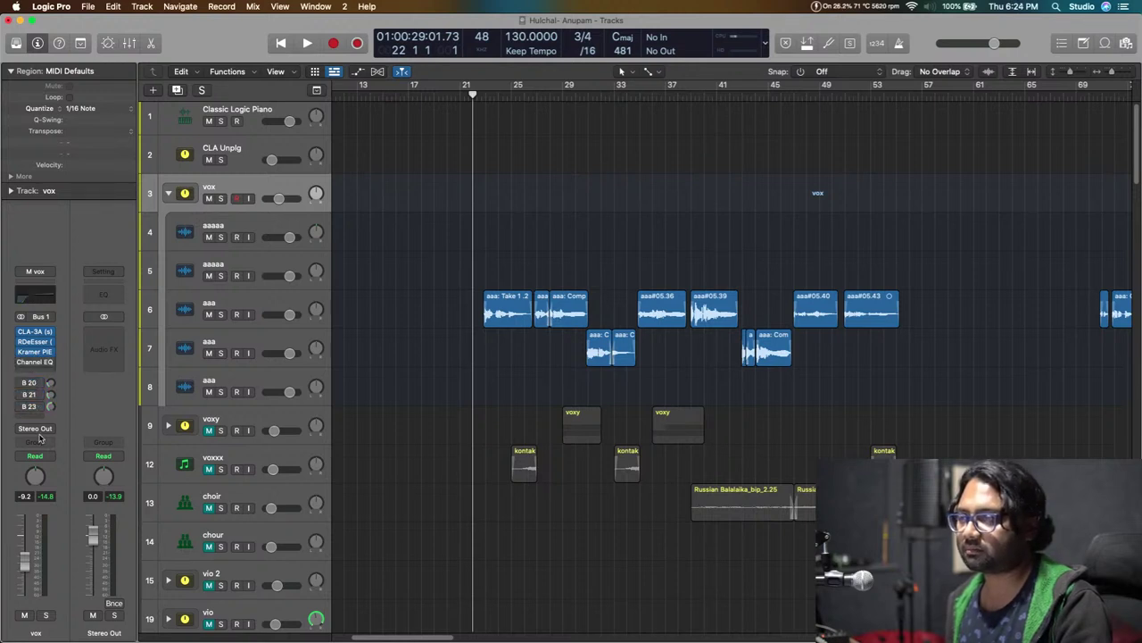
Open the vox track's CLA-3A compressor and audition the first vocal region on track 6 through it.
drag(480, 98, 487, 199)
key(super+Down)
scroll(497, 235, down, 3)
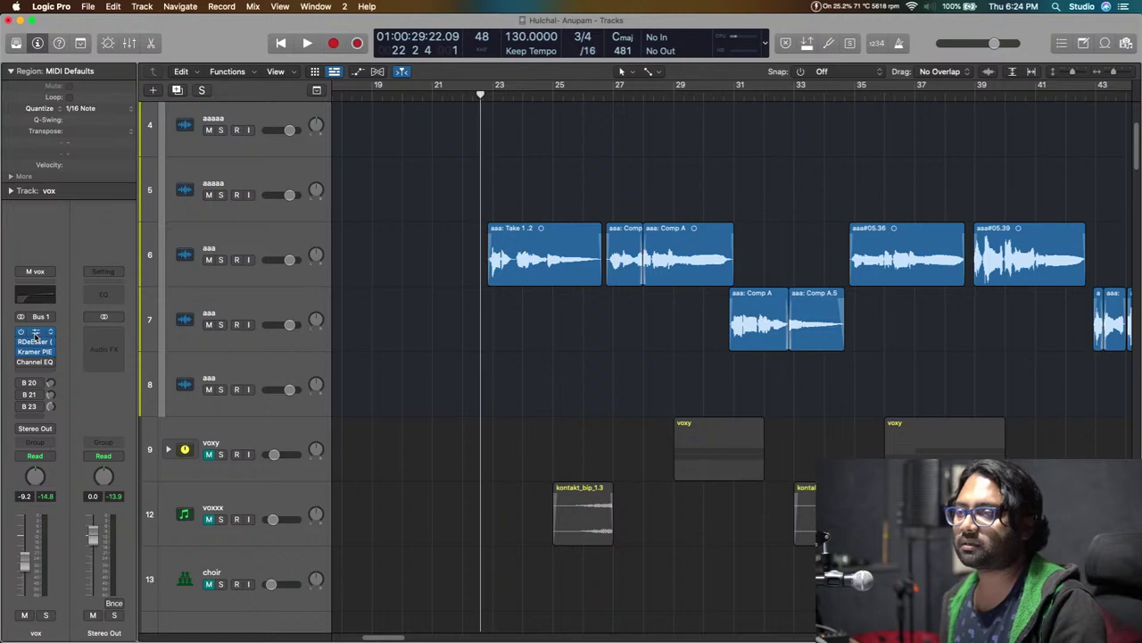
click(36, 335)
drag(589, 170, 997, 222)
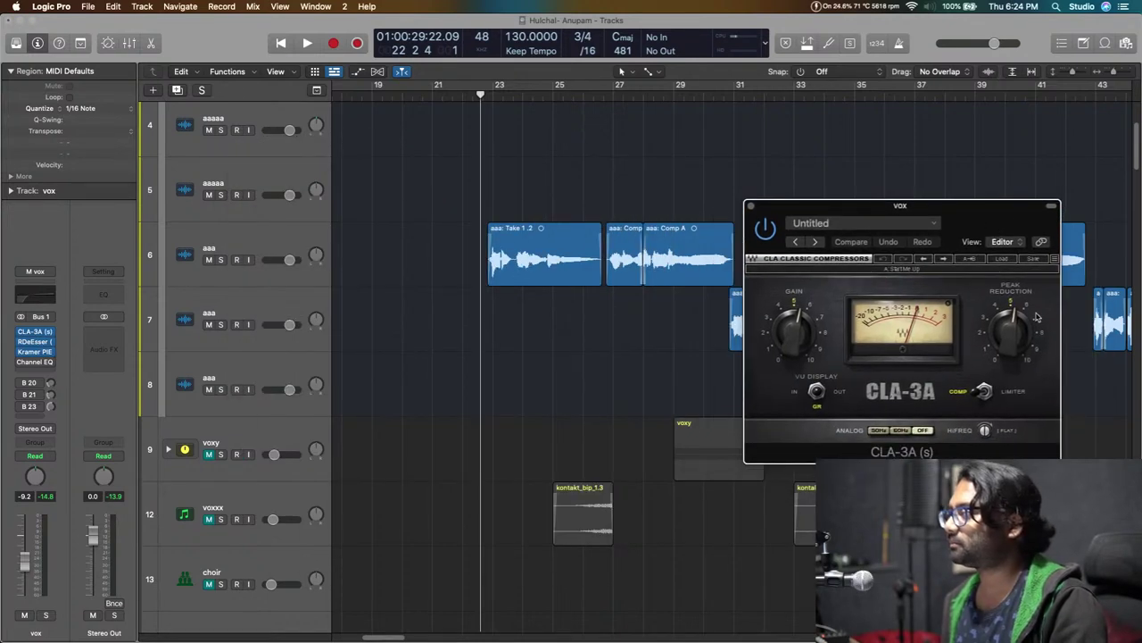
key(space)
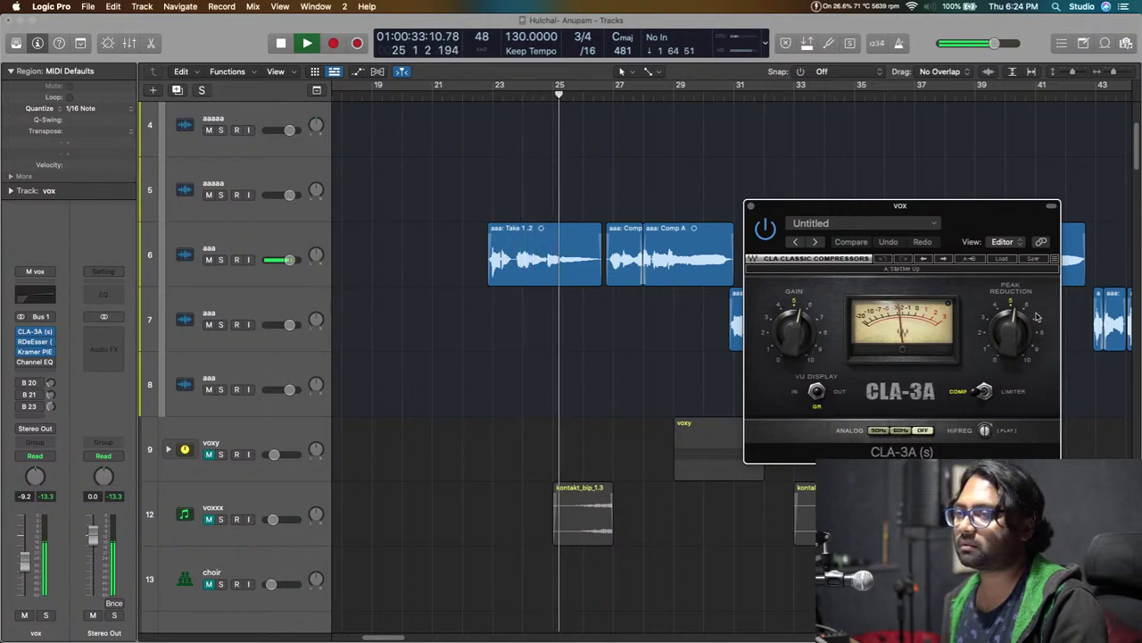
key(space)
Remove the bypassed Channel EQ from the vox track and insert a new Channel EQ ahead of the CLA-3A.
mouse_move(48, 363)
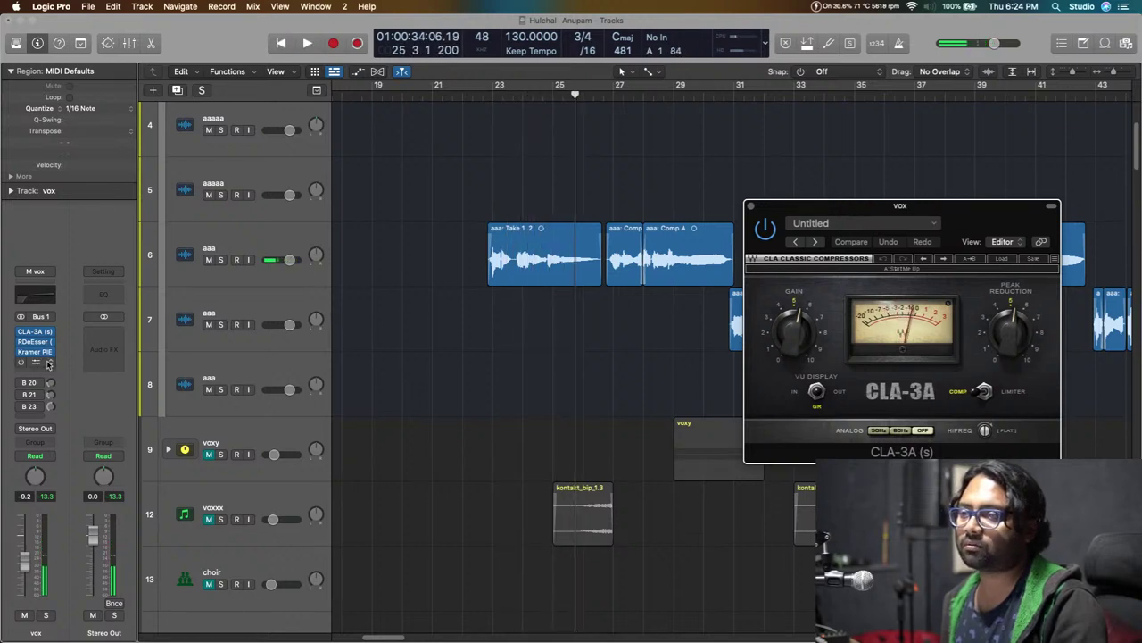
click(46, 363)
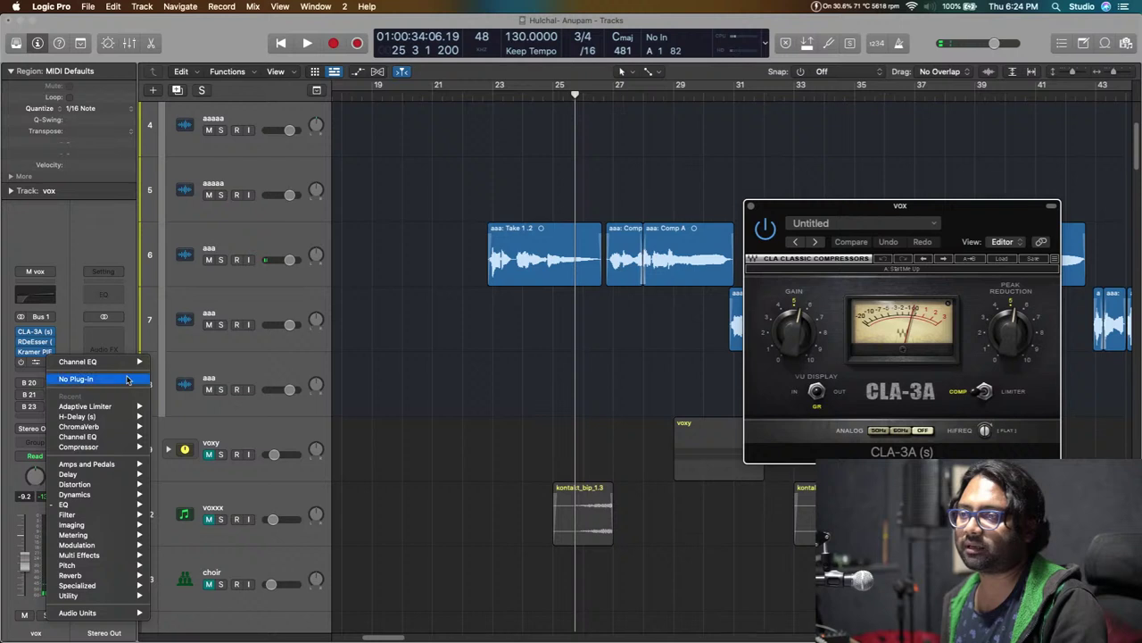
click(127, 380)
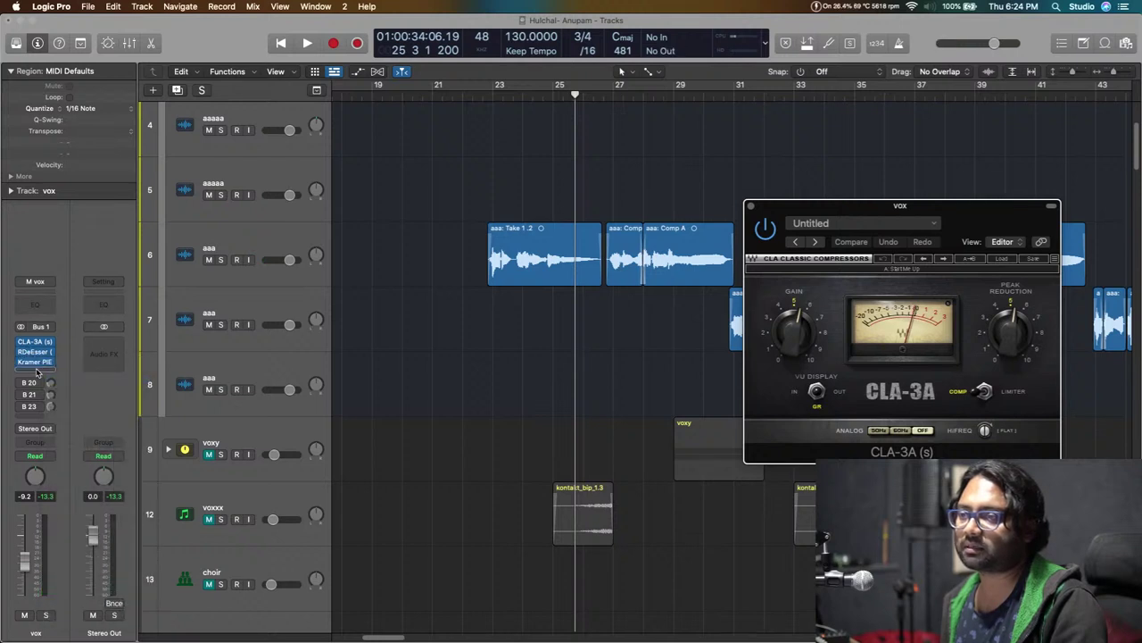
click(36, 356)
mouse_move(36, 360)
mouse_down()
mouse_move(33, 334)
mouse_move(37, 352)
mouse_up()
click(34, 336)
click(40, 300)
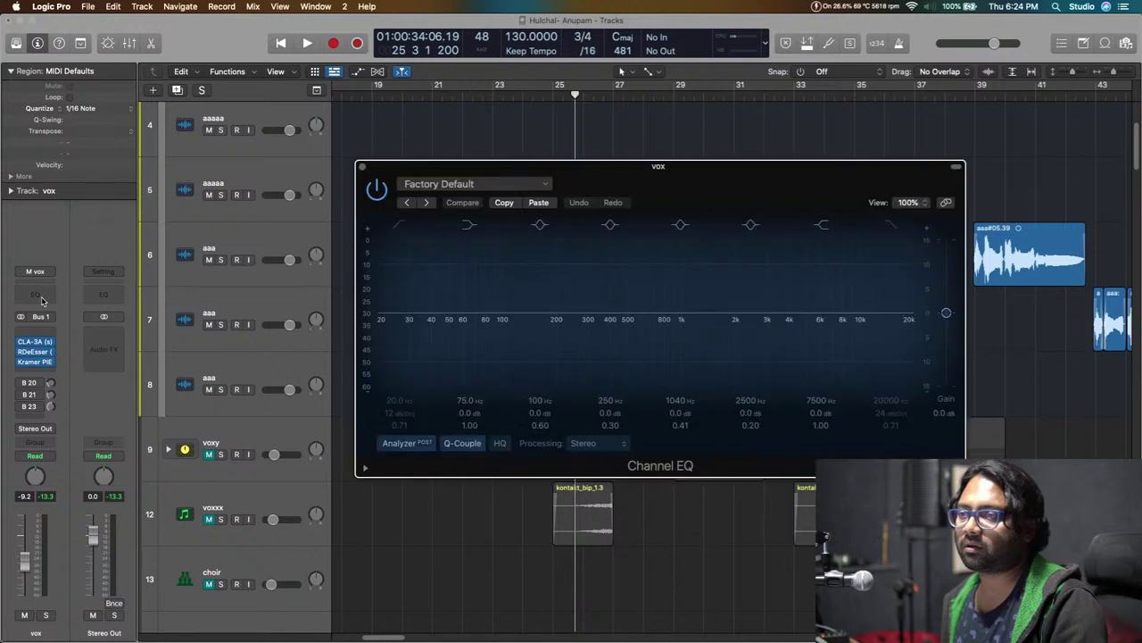
Enable the low-cut band in the vox Channel EQ at 88 Hz with a 48 dB/Oct slope.
click(398, 229)
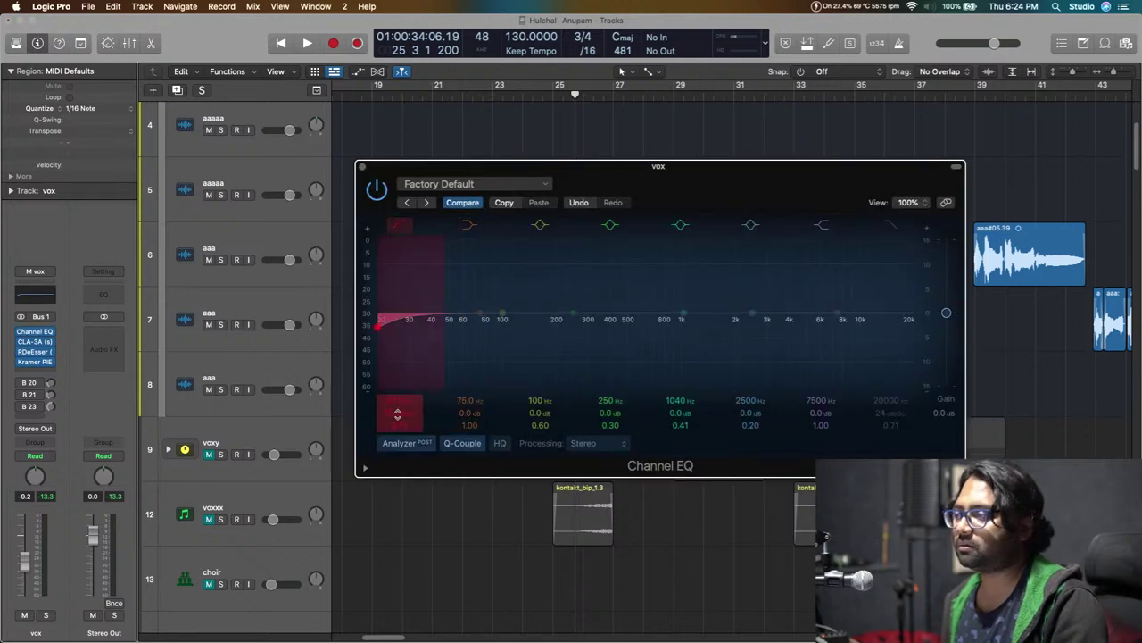
drag(395, 320, 507, 320)
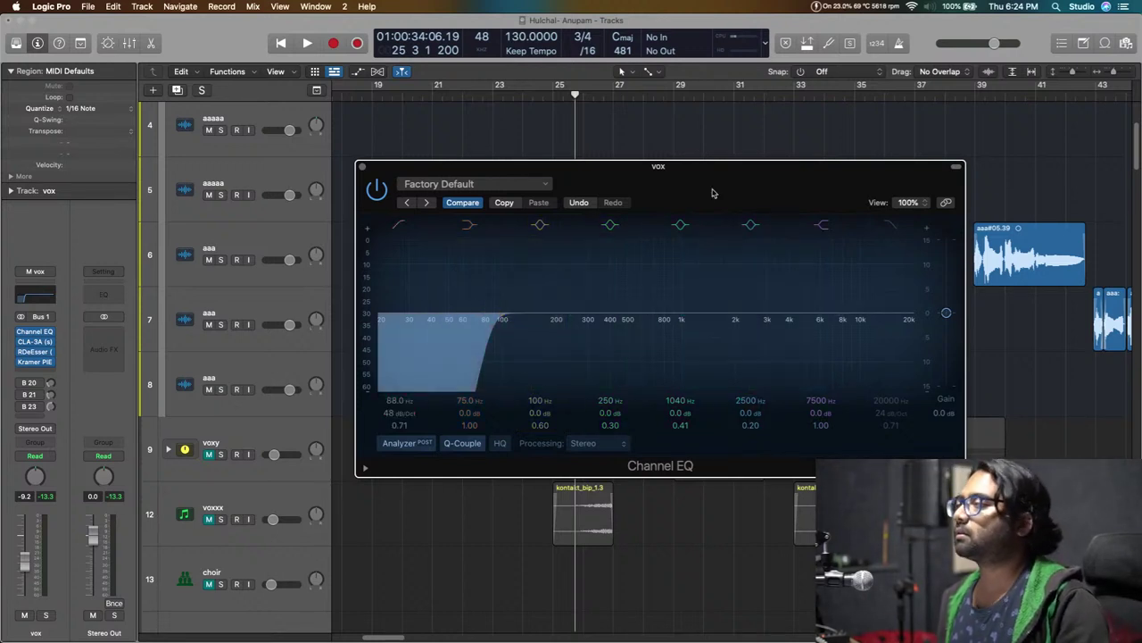
drag(712, 193, 684, 198)
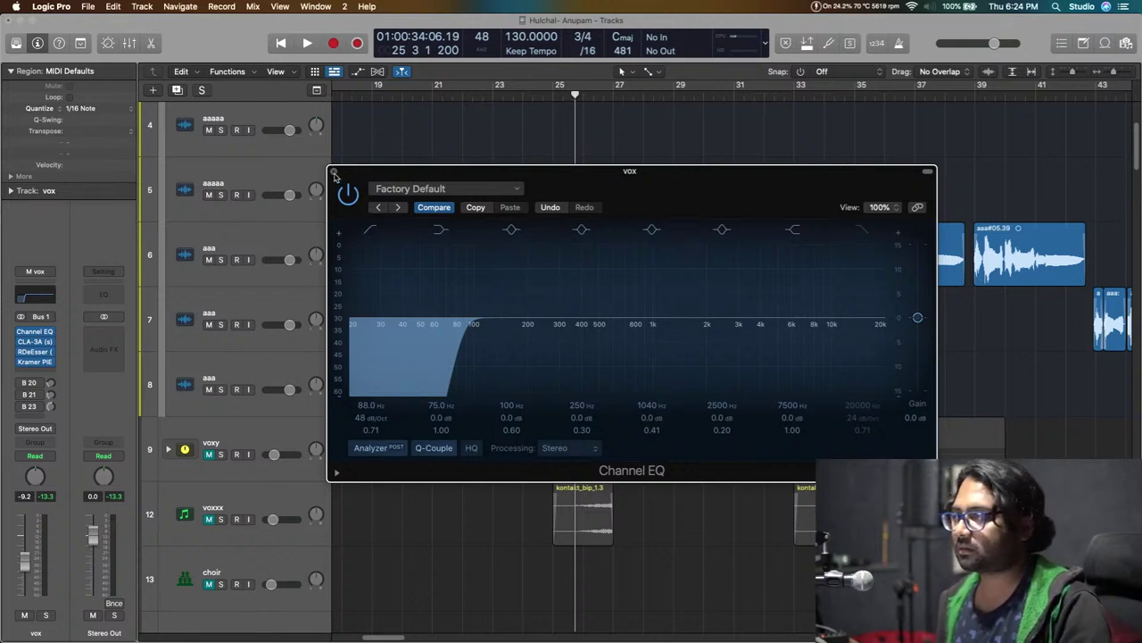
Audition the first vocal region against the Channel EQ's analyzer and close the EQ window.
key(space)
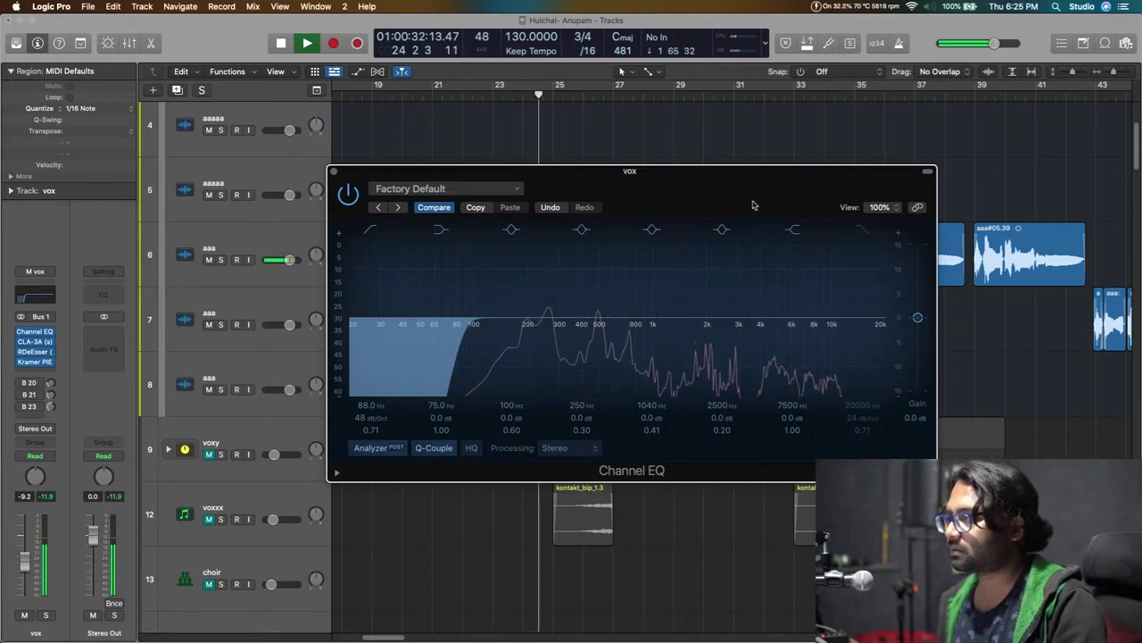
key(space)
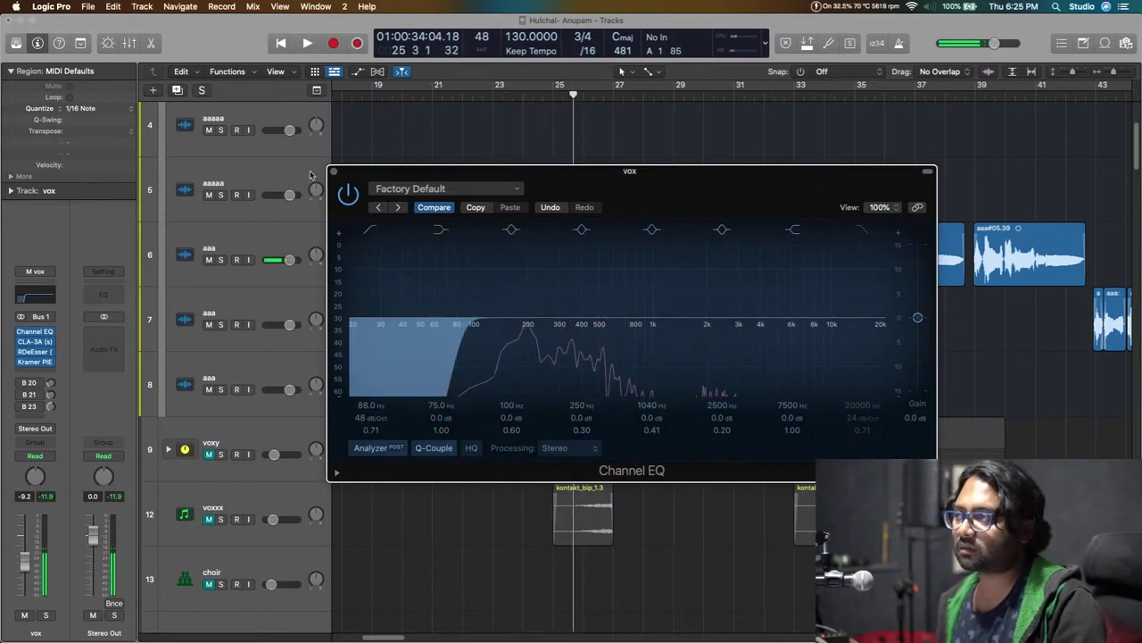
click(334, 172)
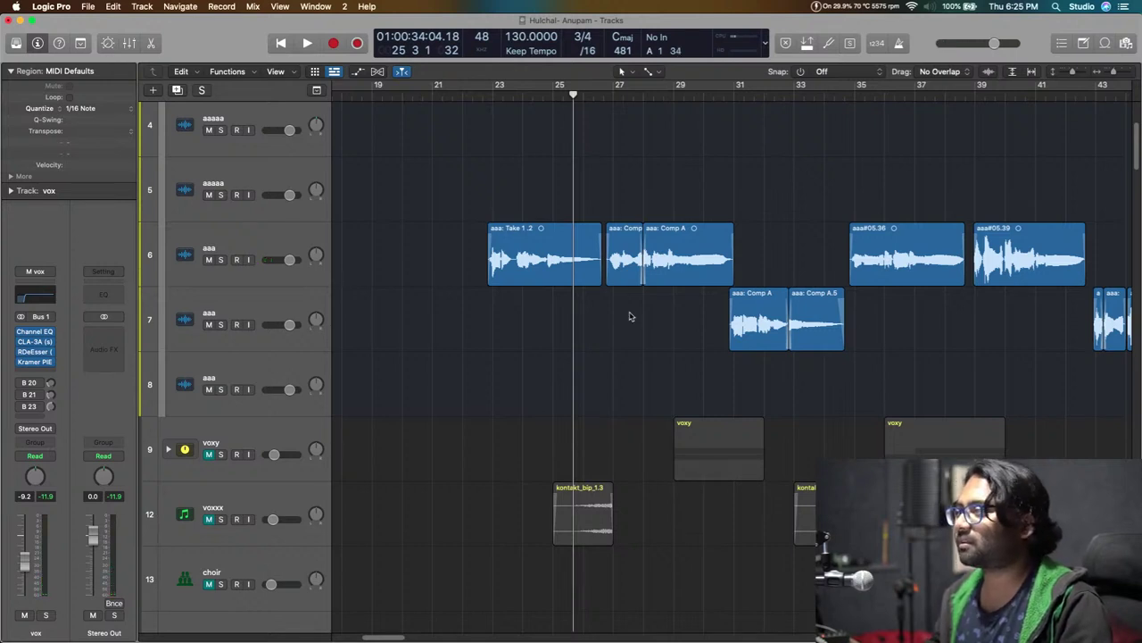
Trim the start of track 6's first Comp A region, just before bar 27, closer to where the vocal begins.
scroll(629, 316, up, 3)
click(496, 98)
drag(491, 97, 491, 135)
key(super+Down)
key(super+Down)
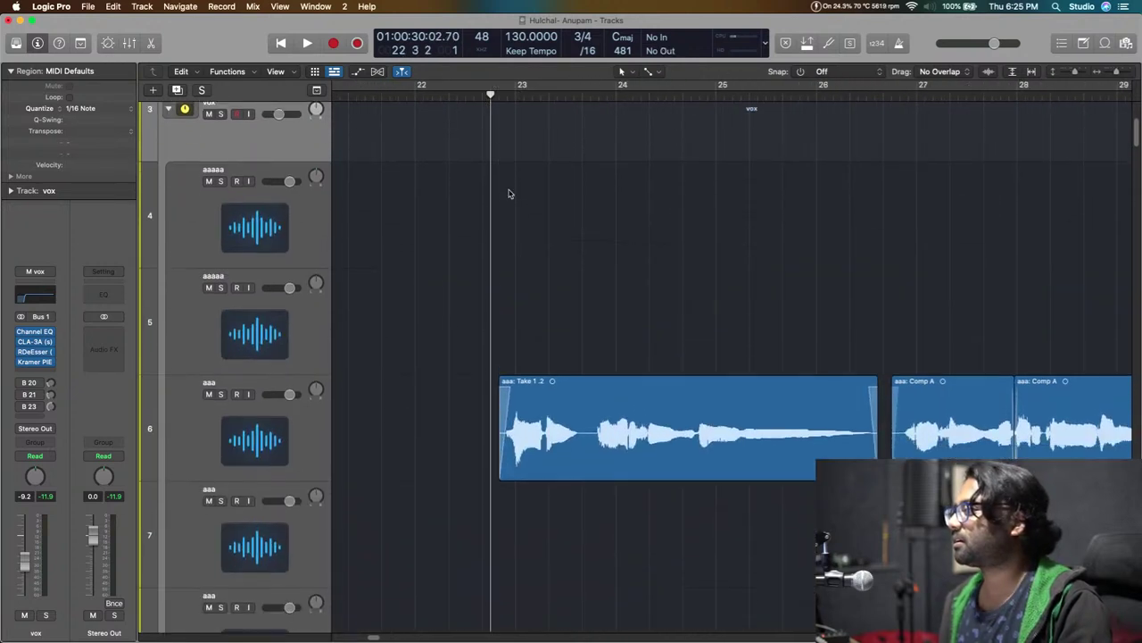
click(913, 97)
key(super+Right)
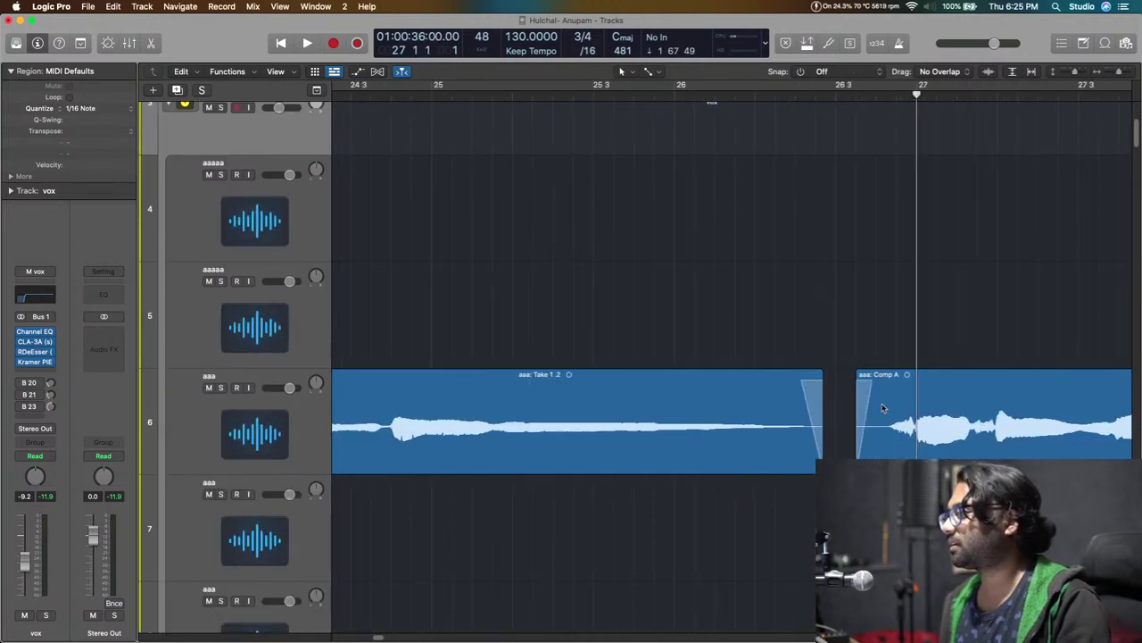
click(985, 73)
drag(906, 425, 926, 425)
click(988, 73)
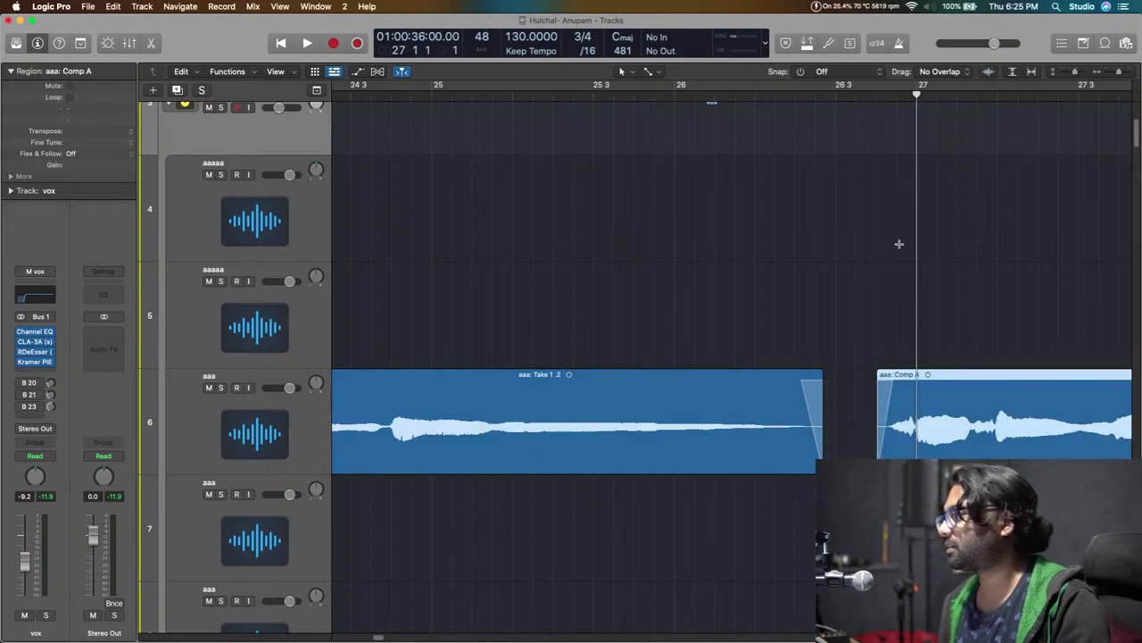
Deselect the trimmed Comp A region on track 6 and save the project.
scroll(897, 277, left, 5)
key(super+Left)
click(792, 487)
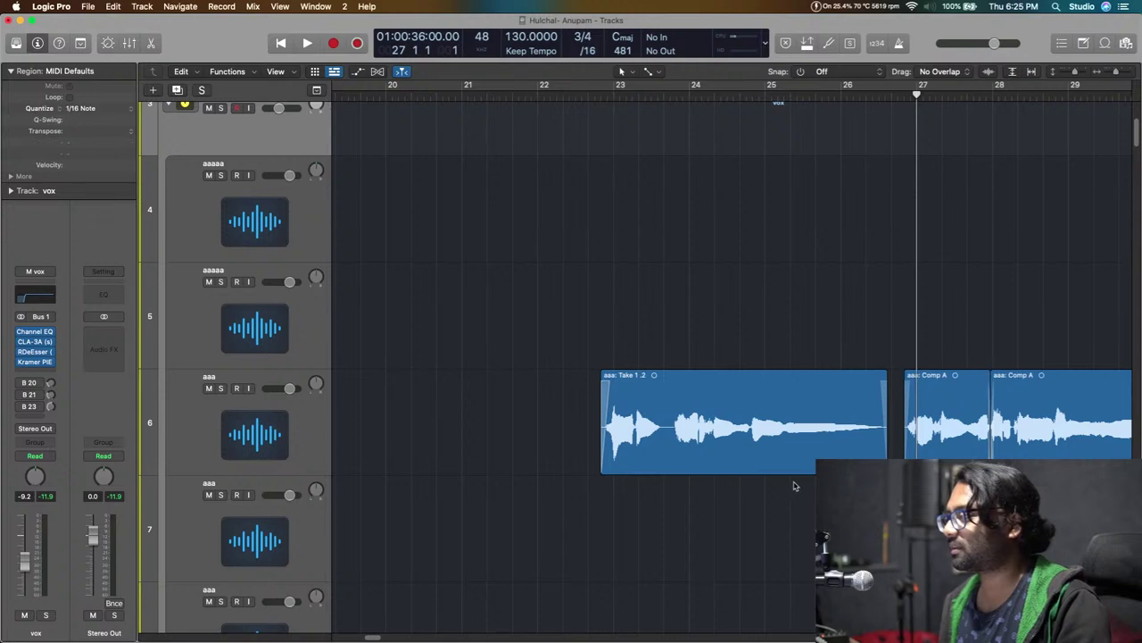
key(super+s)
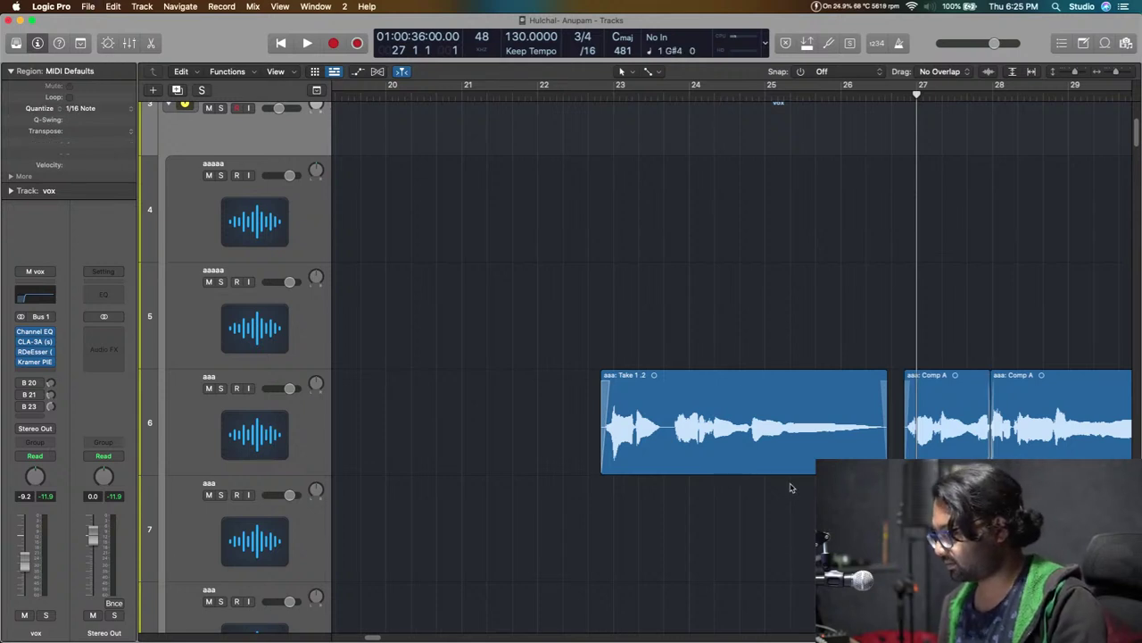
Bypass the CLA-3A, RDeEsser and Kramer PIE plug-ins on the vox stack, keeping the Channel EQ active.
scroll(791, 488, down, 1)
scroll(790, 489, right, 1)
scroll(789, 488, right, 5)
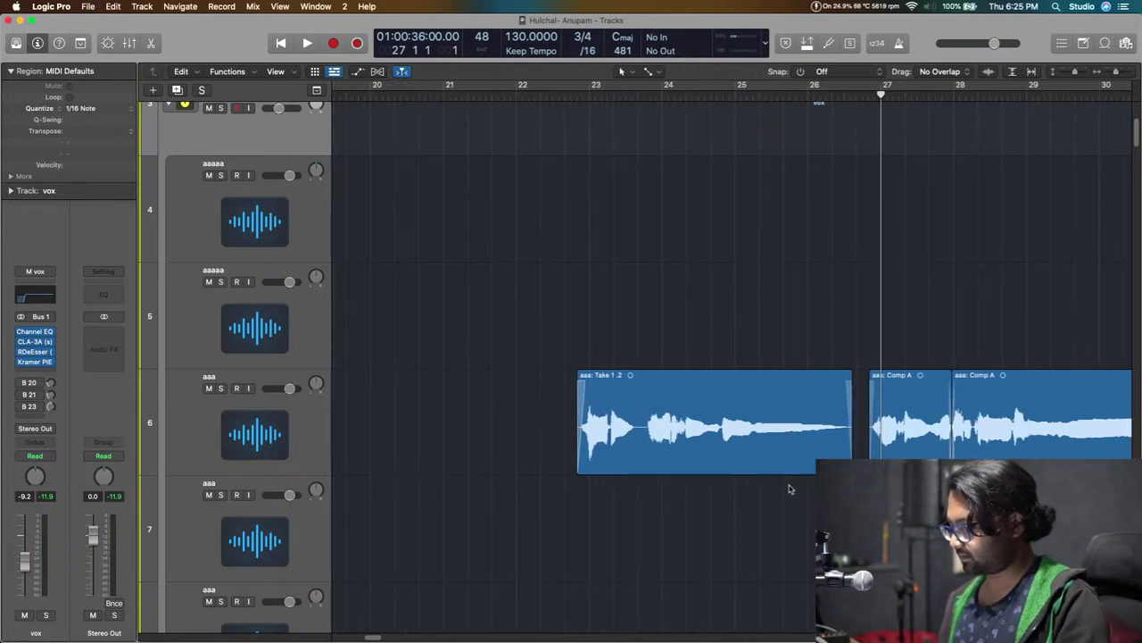
scroll(780, 491, right, 2)
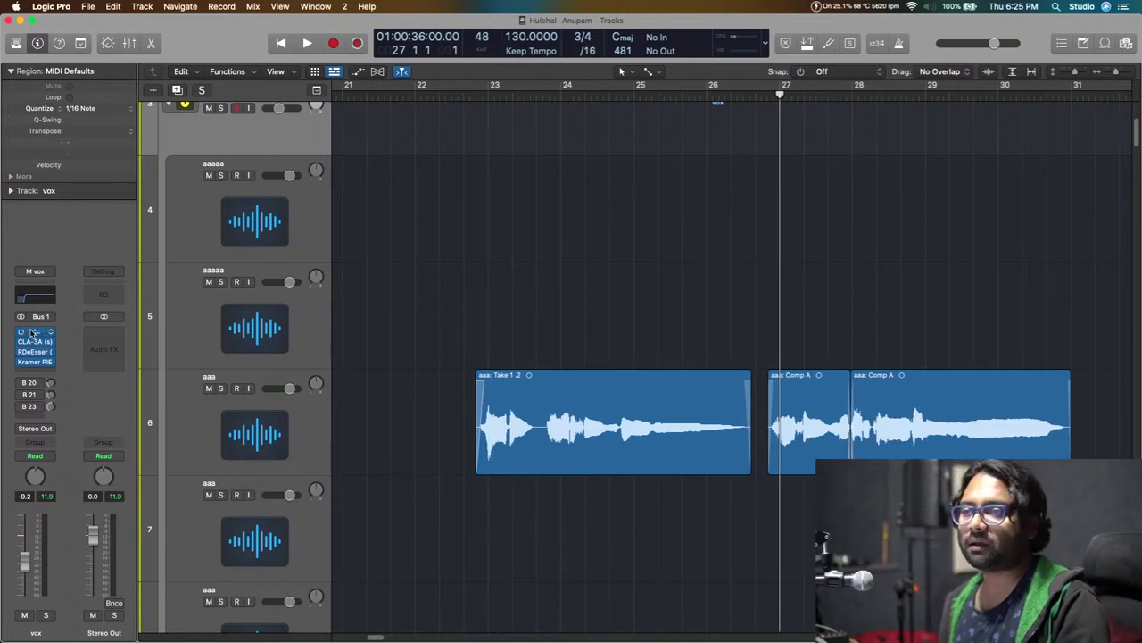
mouse_move(34, 346)
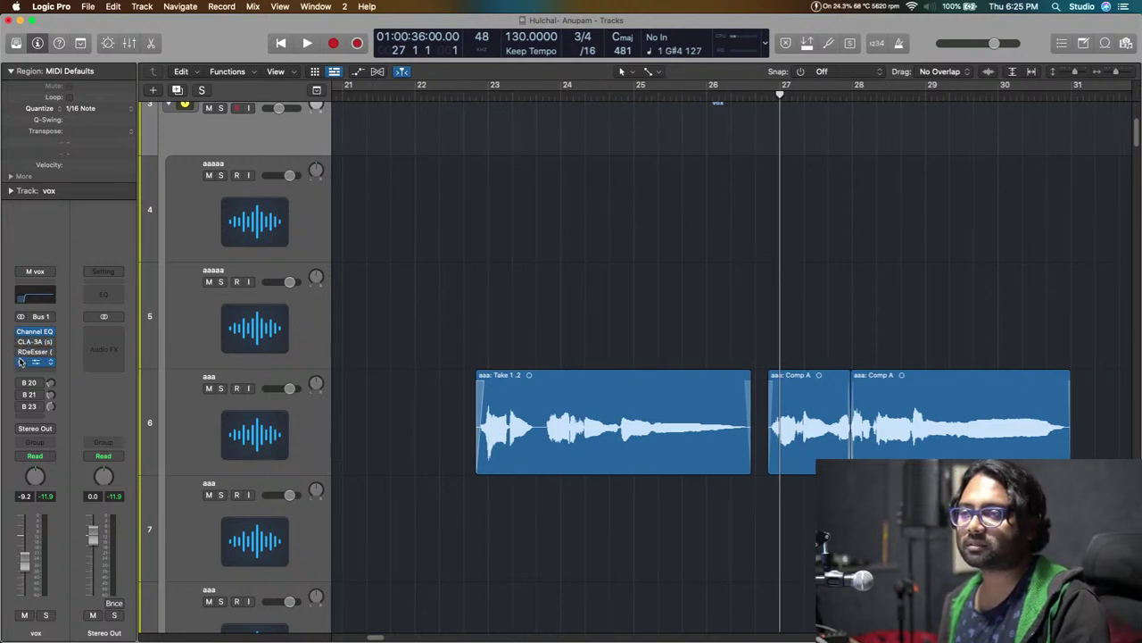
Play the vocals from bar 22 beat 3 through the EQ only and raise the vox stack's fader to -3.0 dB.
click(464, 96)
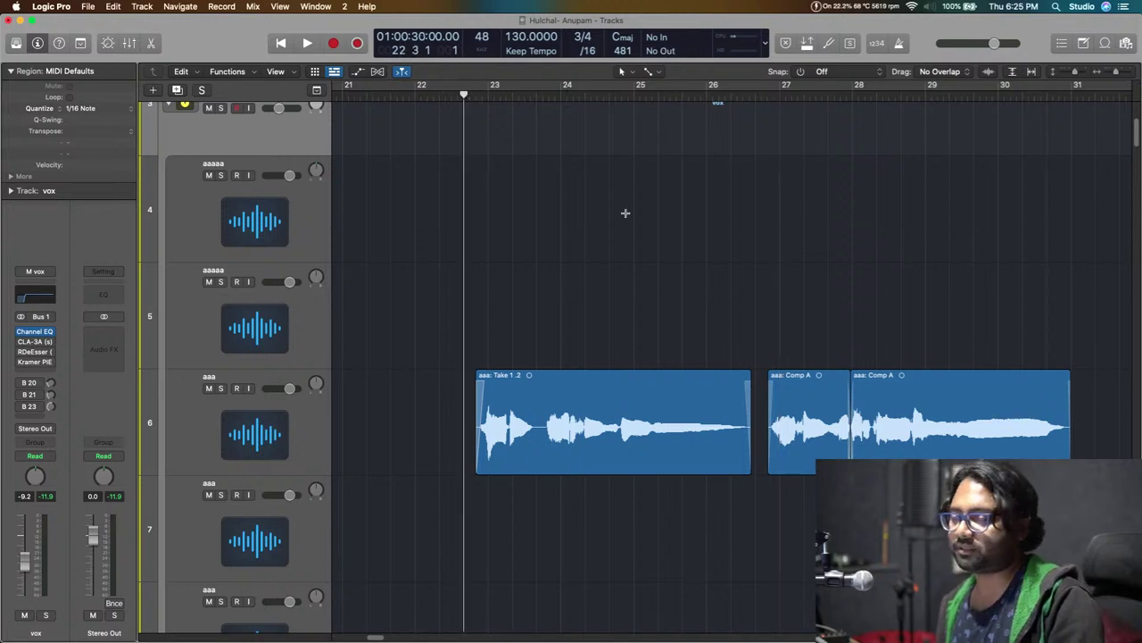
key(space)
key(super+Left)
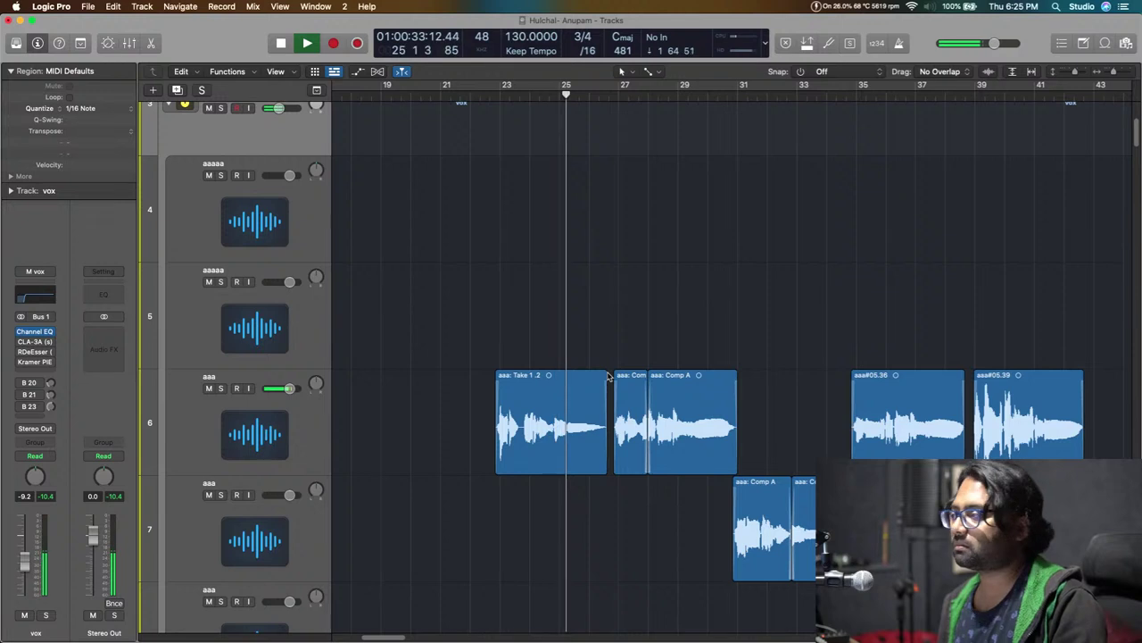
key(super+Left)
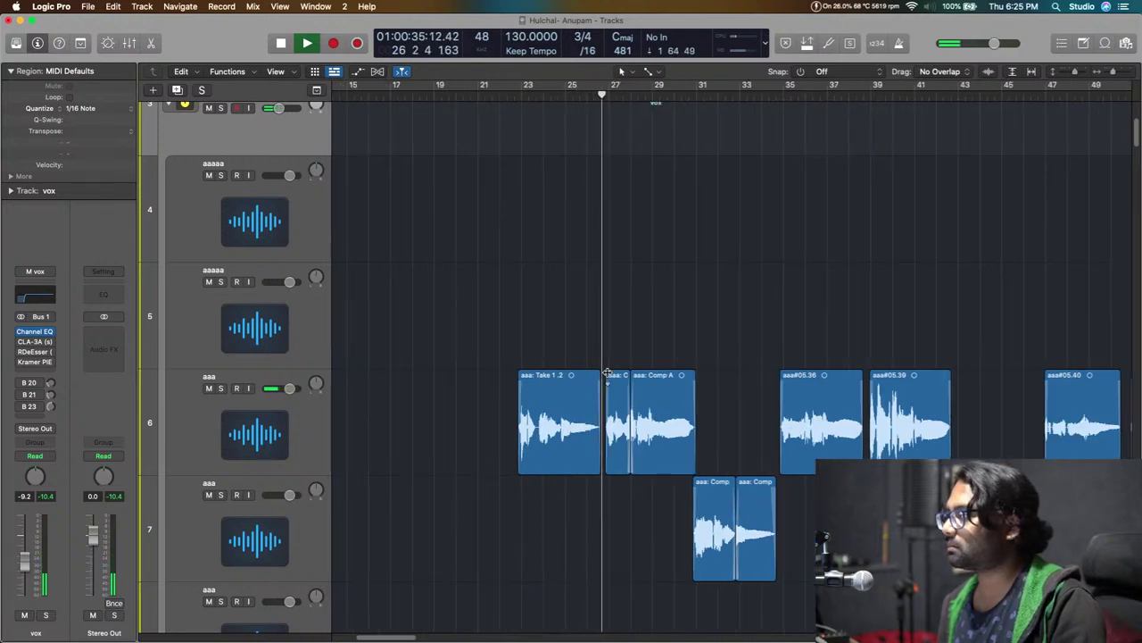
scroll(606, 374, right, 3)
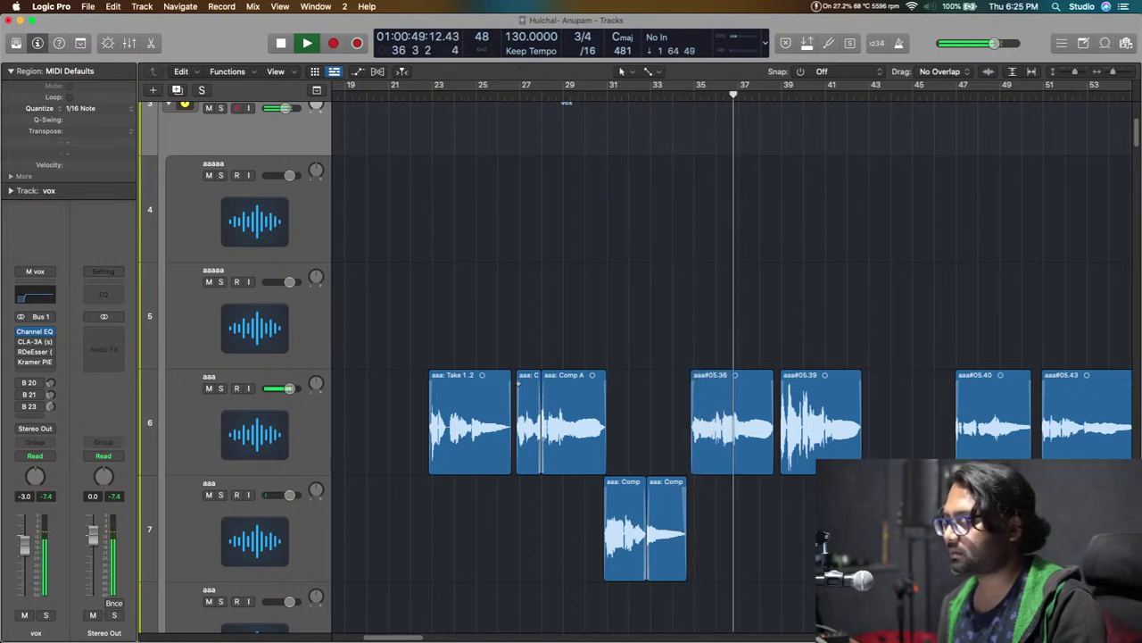
key(space)
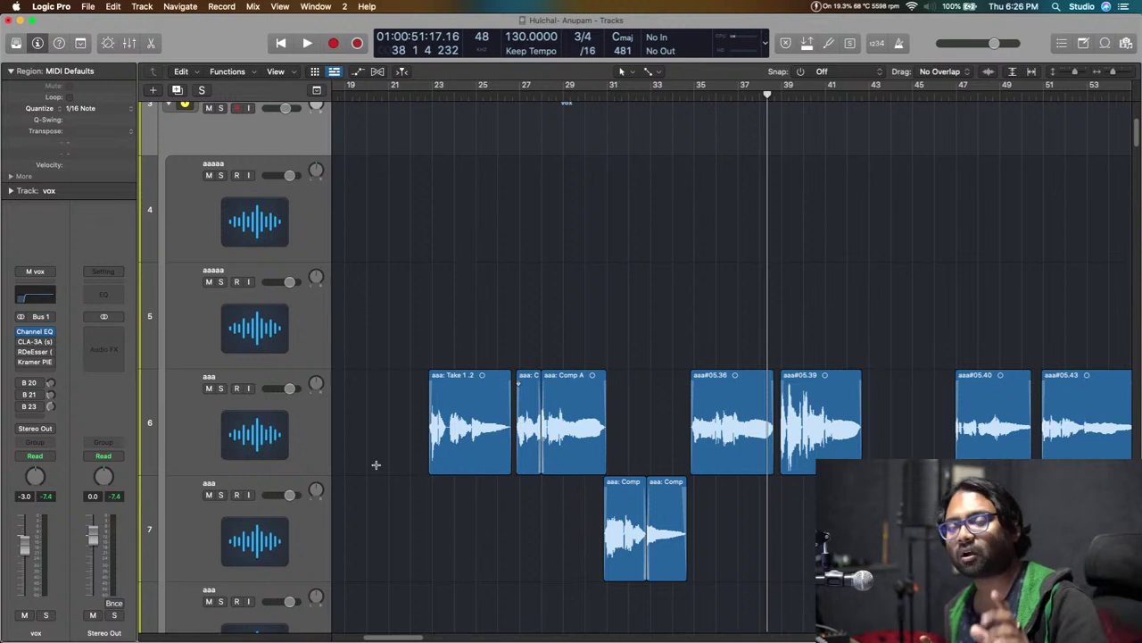
Open the vox stack's CLA-3A compressor, switch it back on and play the vocals from bar 23.
click(34, 341)
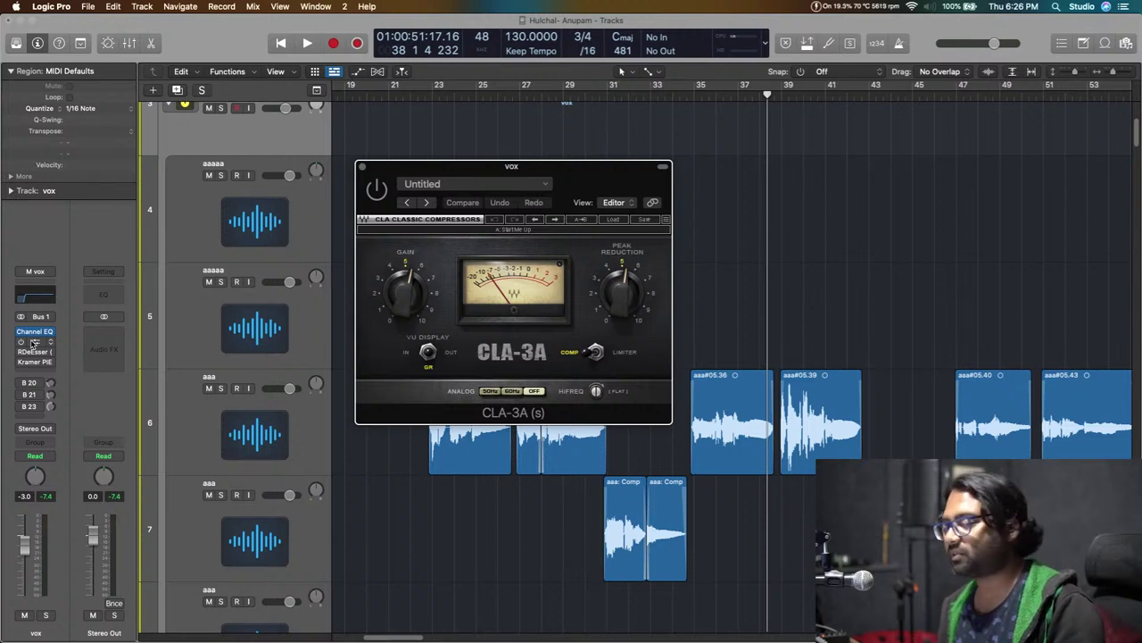
click(361, 167)
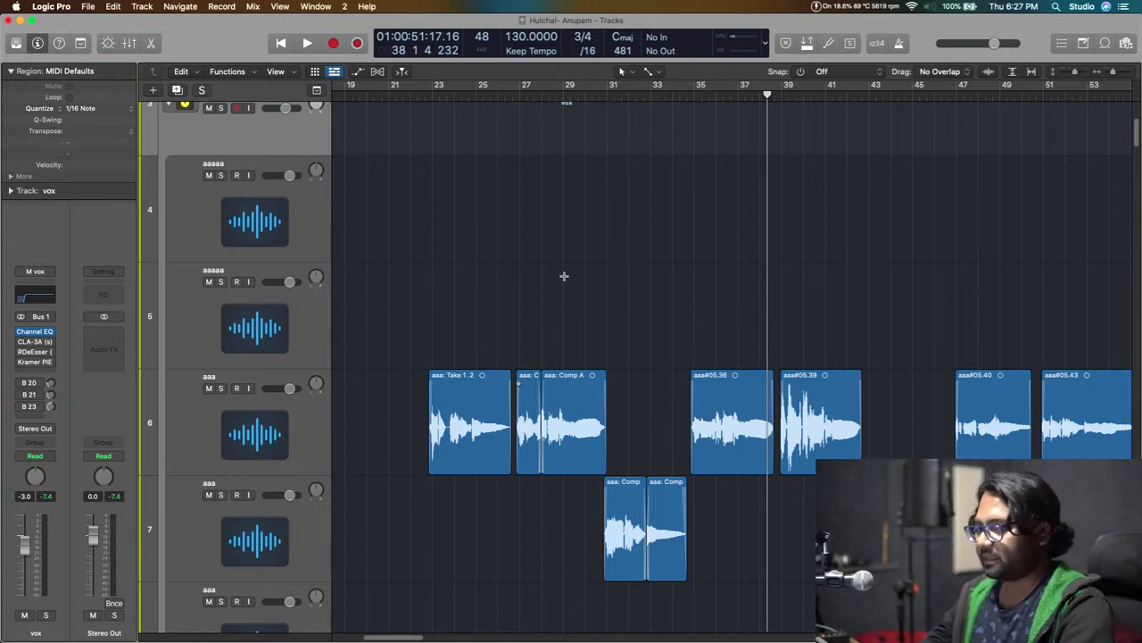
scroll(568, 362, down, 1)
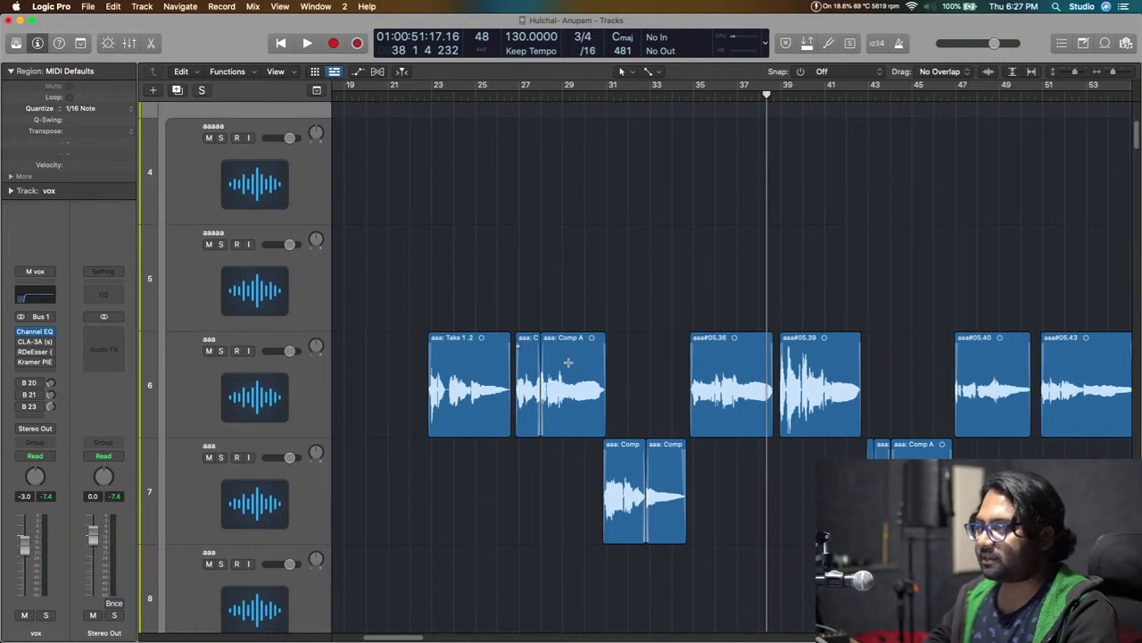
click(426, 97)
click(46, 343)
click(32, 342)
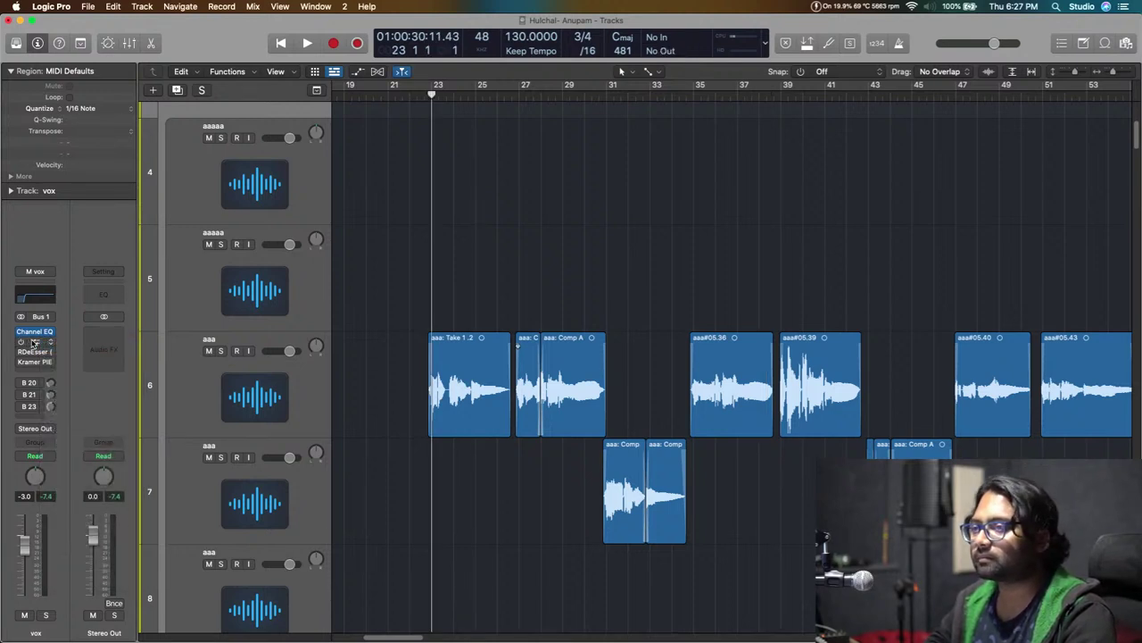
click(34, 341)
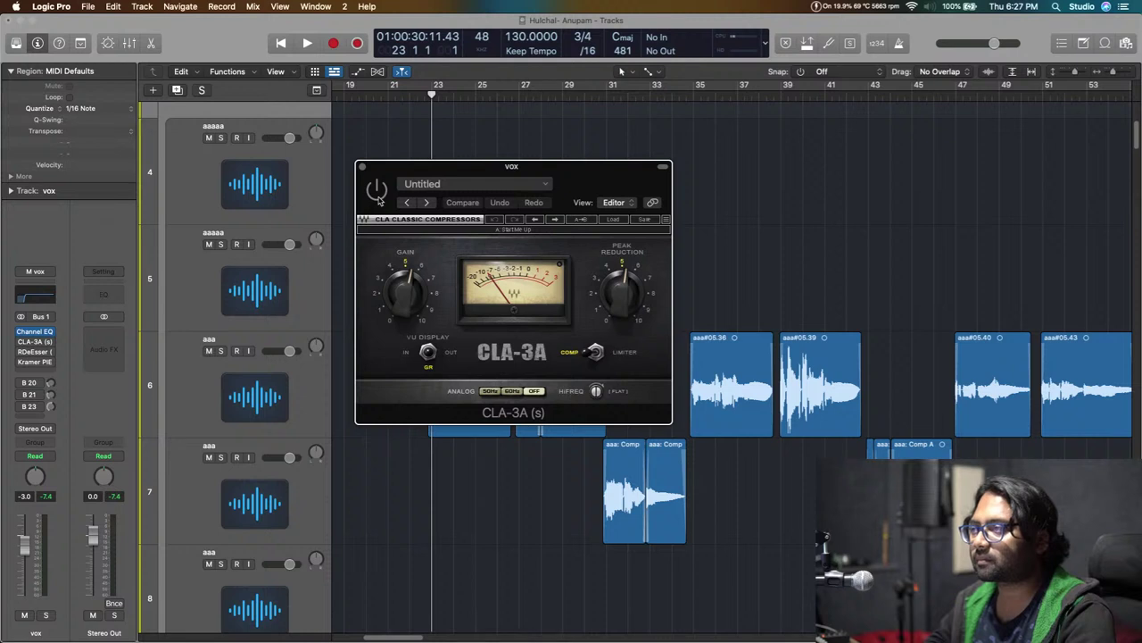
key(space)
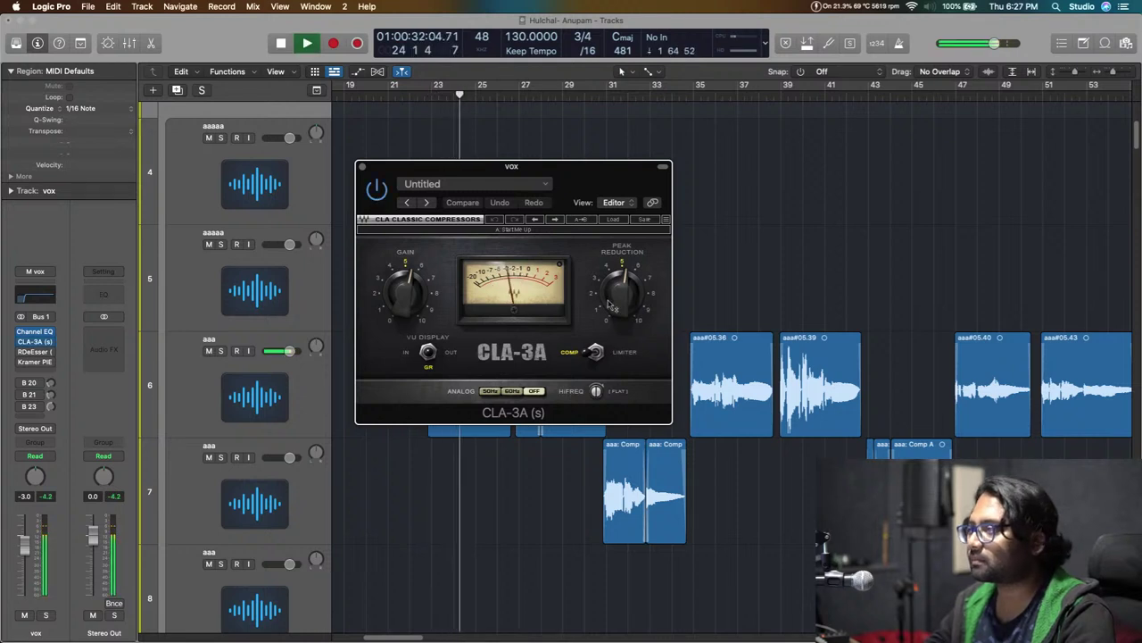
Set the CLA-3A's Peak Reduction to 5.20 during playback, and stop playback with track 4 selected.
drag(622, 292, 629, 304)
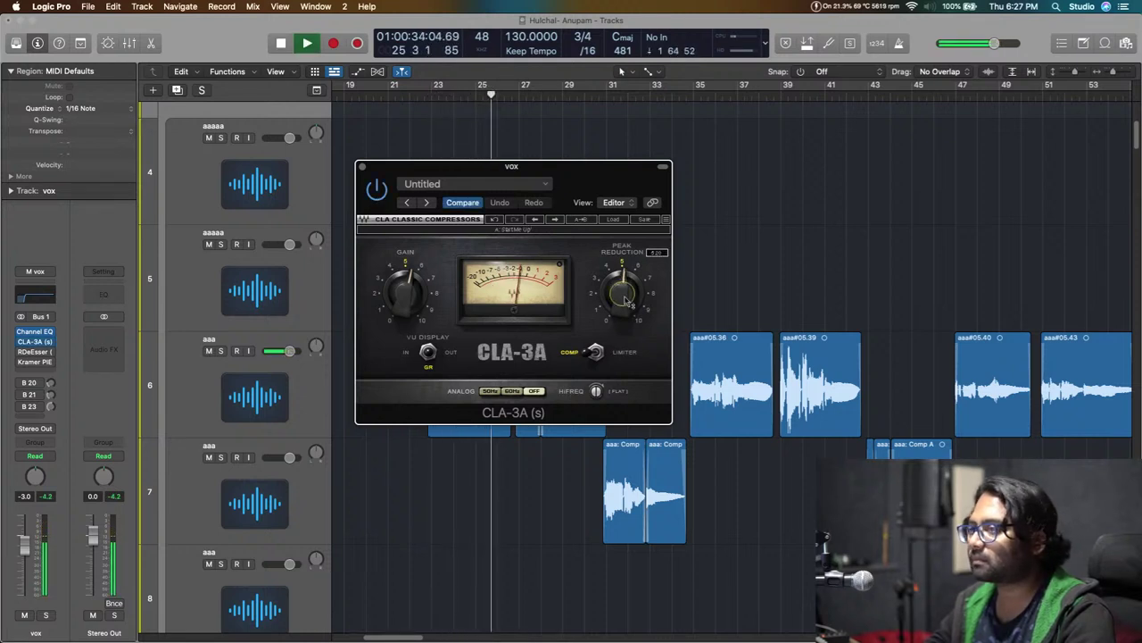
click(277, 197)
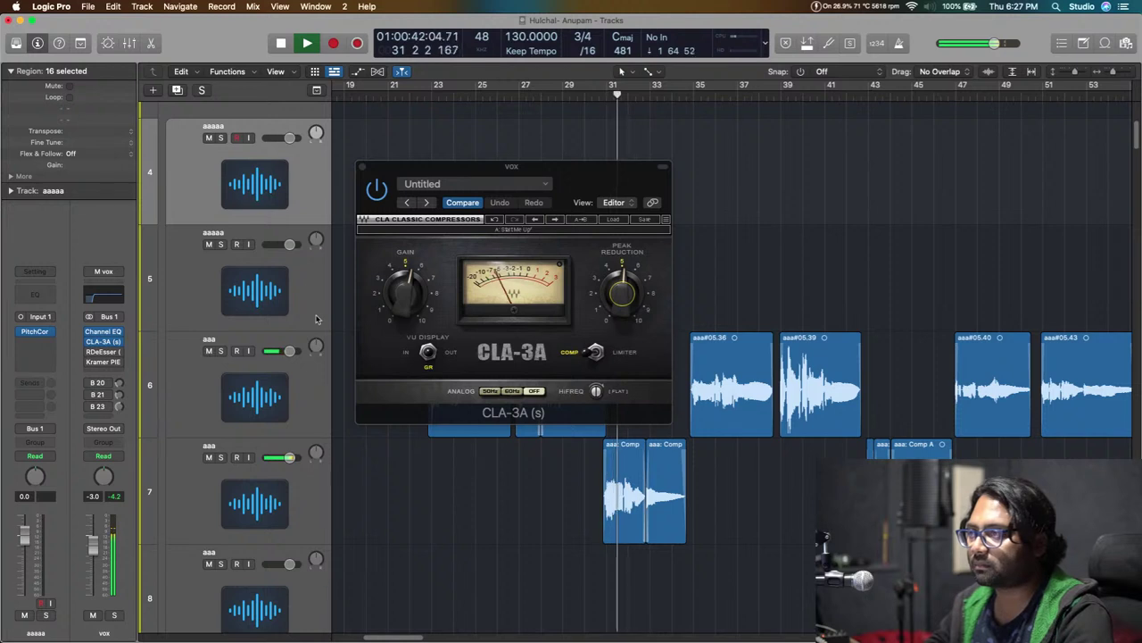
key(space)
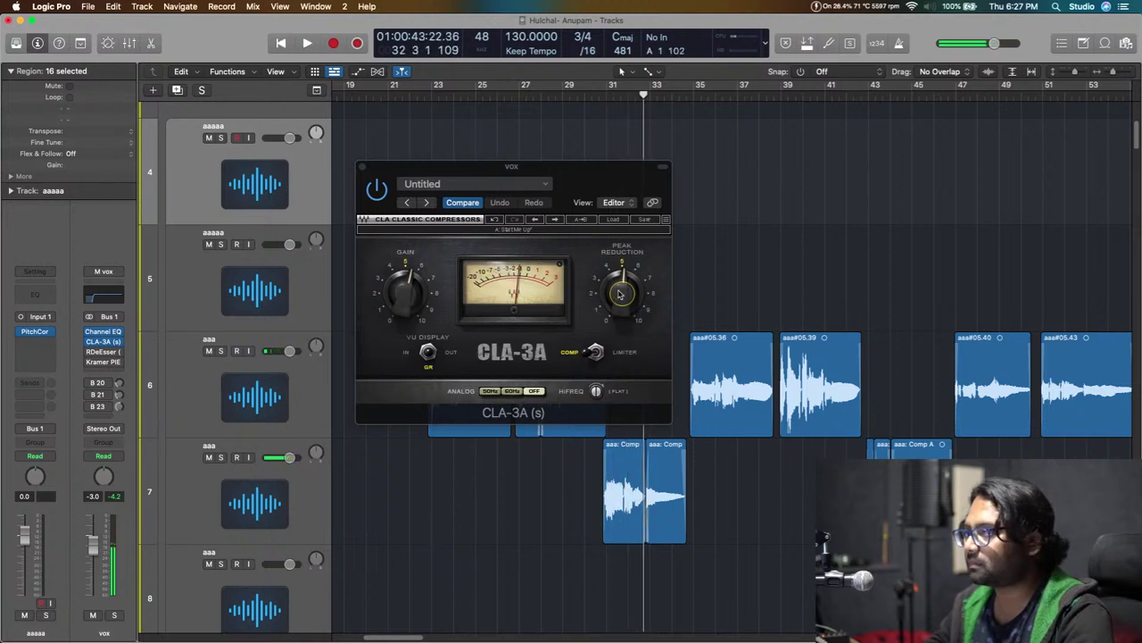
click(620, 295)
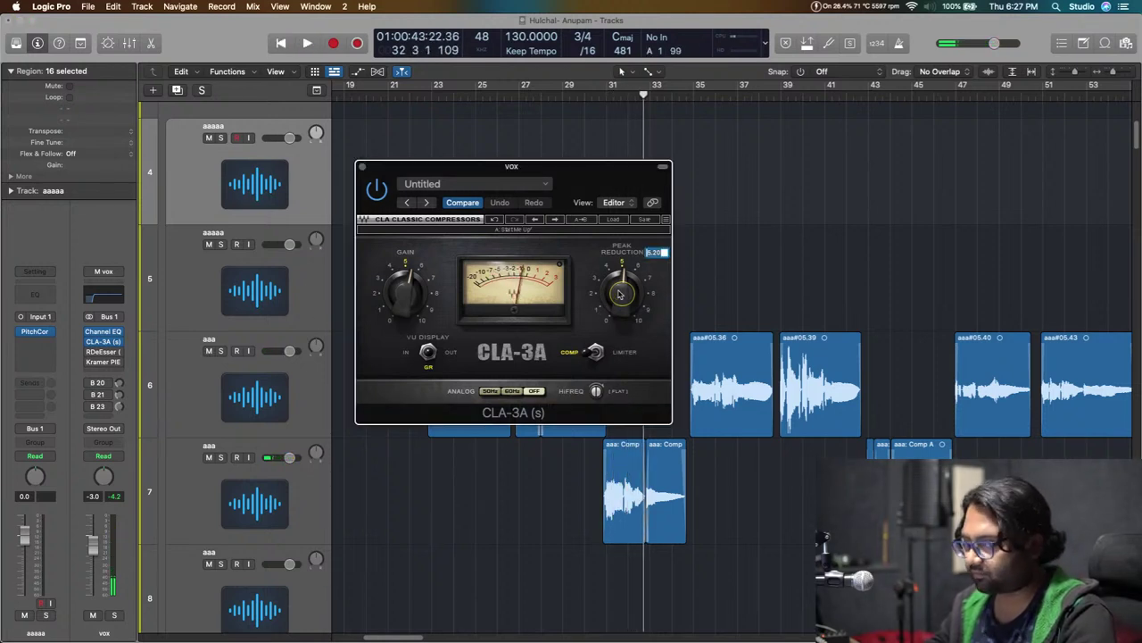
Show the Mixer below the tracks and lower the five vocal channels inside the vox stack together to -4.0 dB.
drag(600, 166, 816, 144)
key(super+Up)
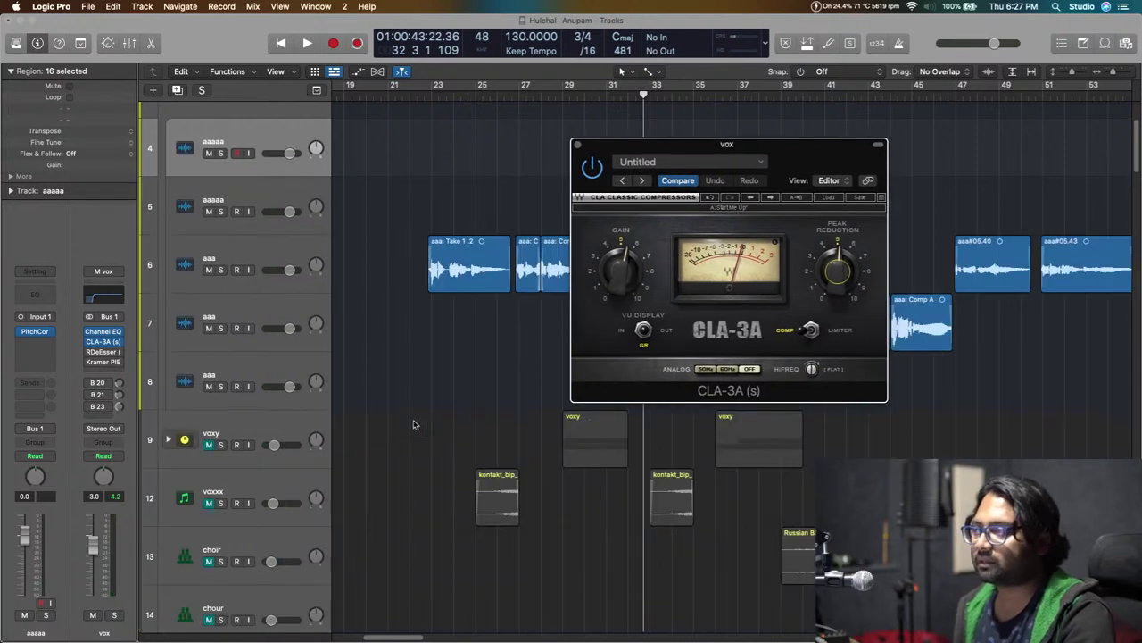
key(x)
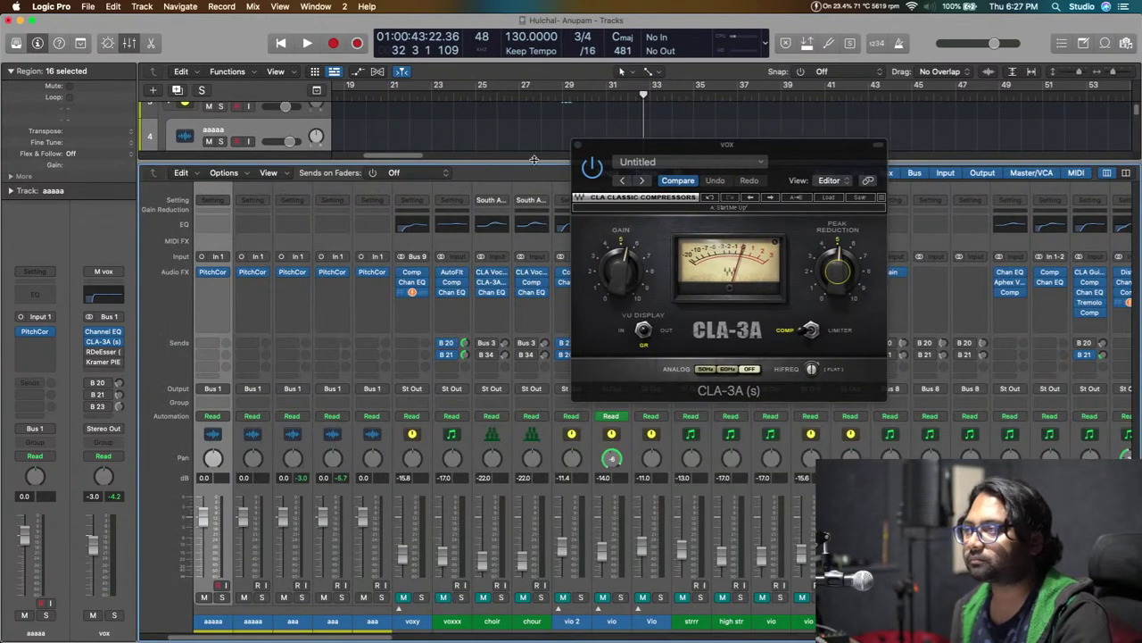
drag(488, 160, 510, 293)
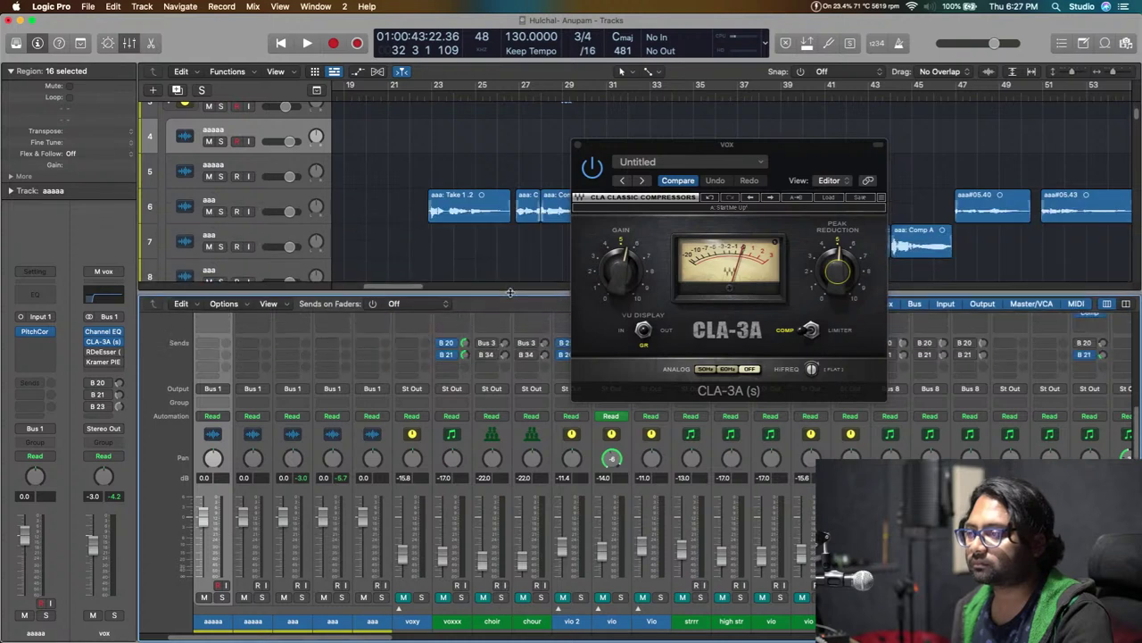
shift+click(371, 585)
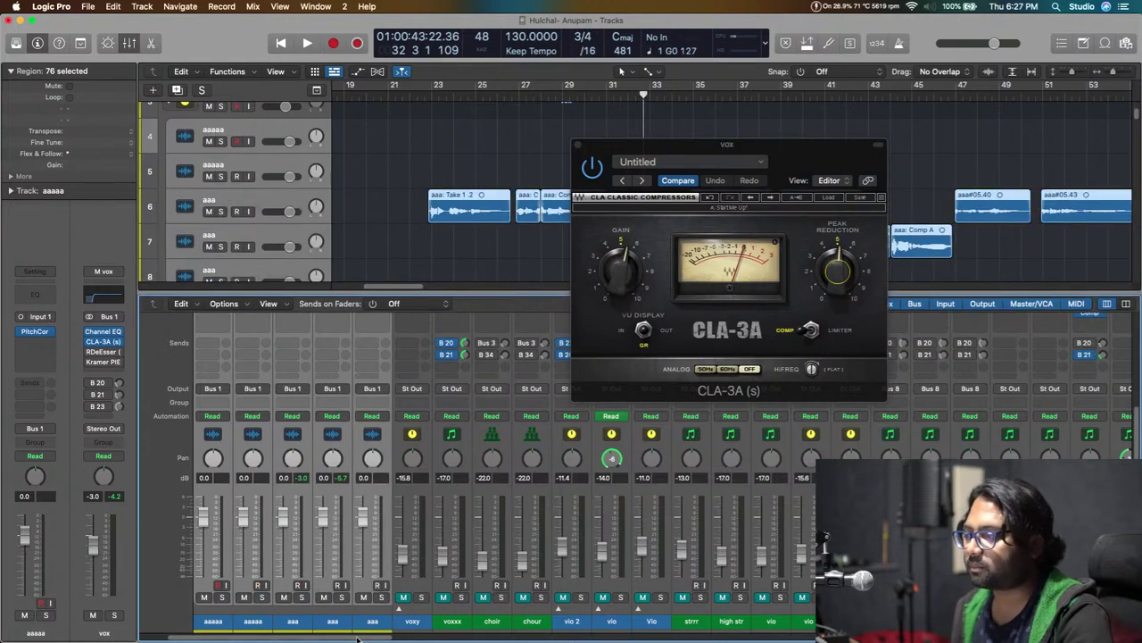
drag(357, 639, 311, 639)
drag(482, 523, 482, 531)
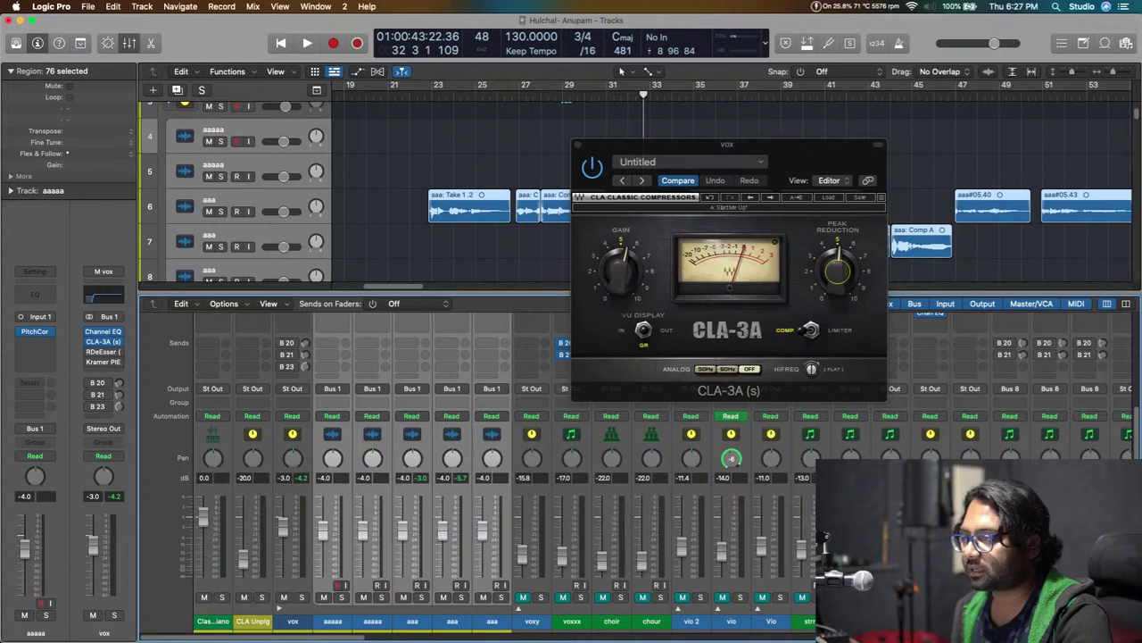
Play the vocals from bar 23 and try a Peak Reduction of 5.50 on the CLA-3A.
click(424, 98)
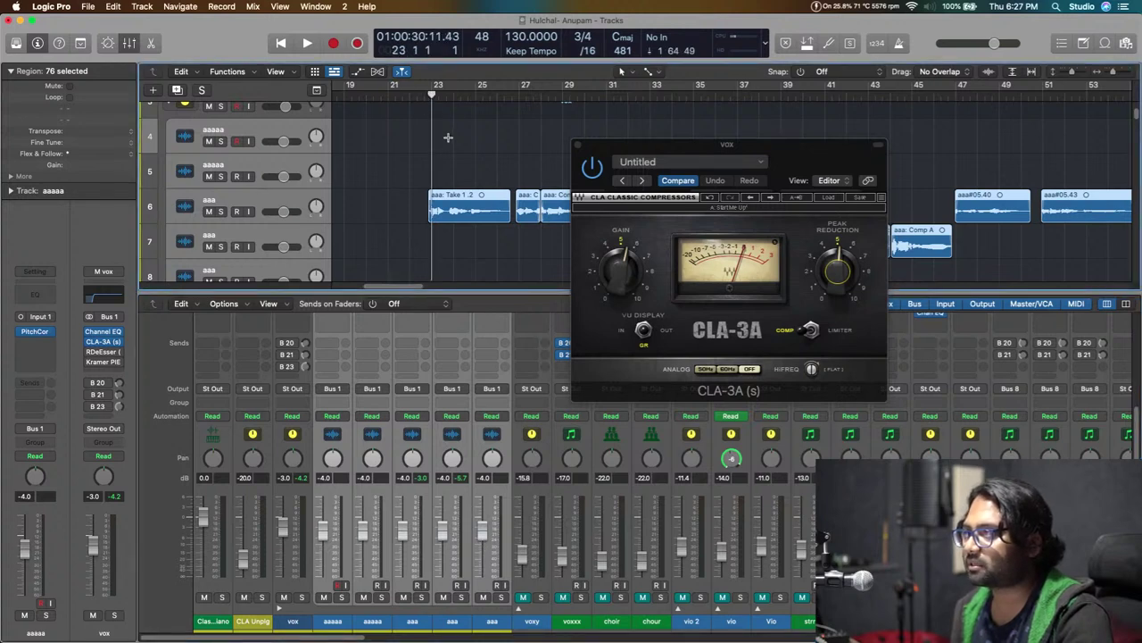
click(423, 98)
key(space)
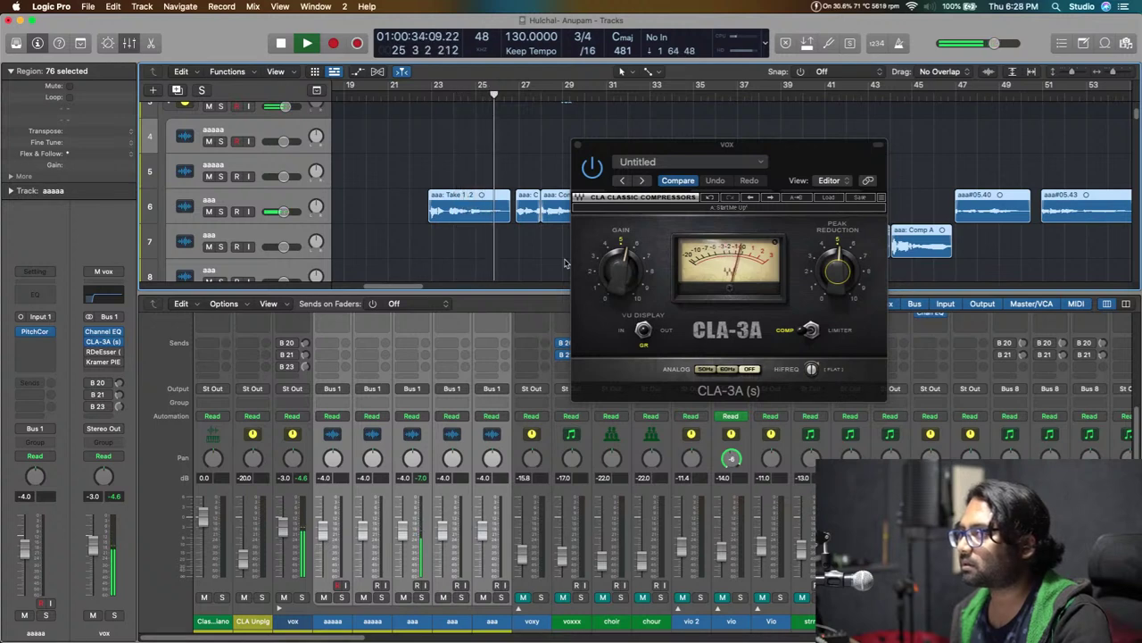
mouse_move(839, 272)
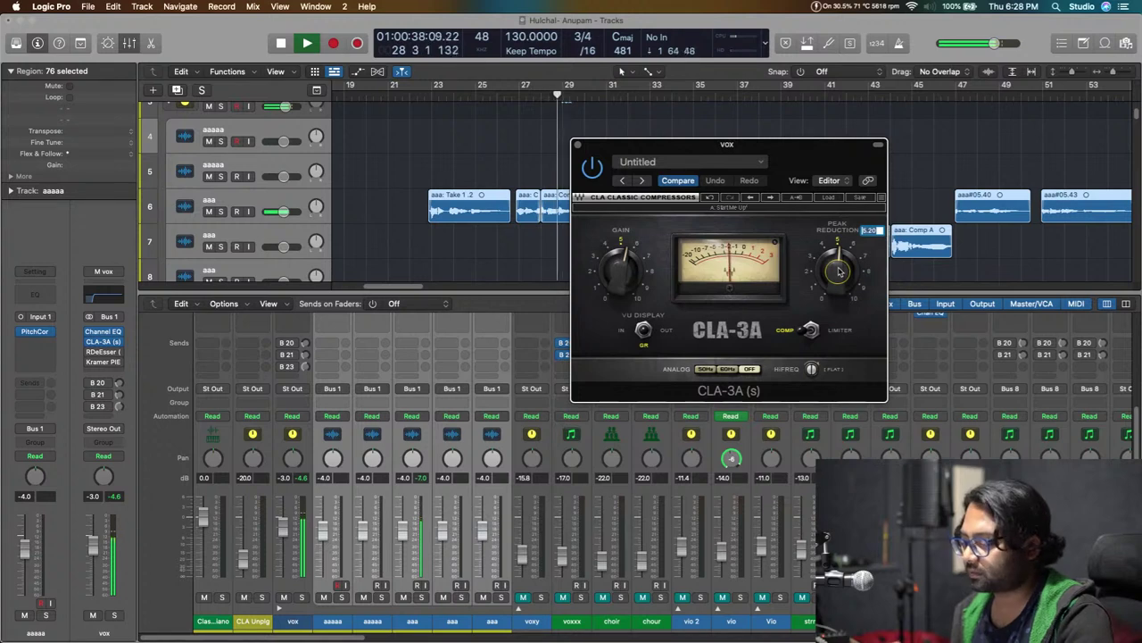
drag(839, 273, 839, 281)
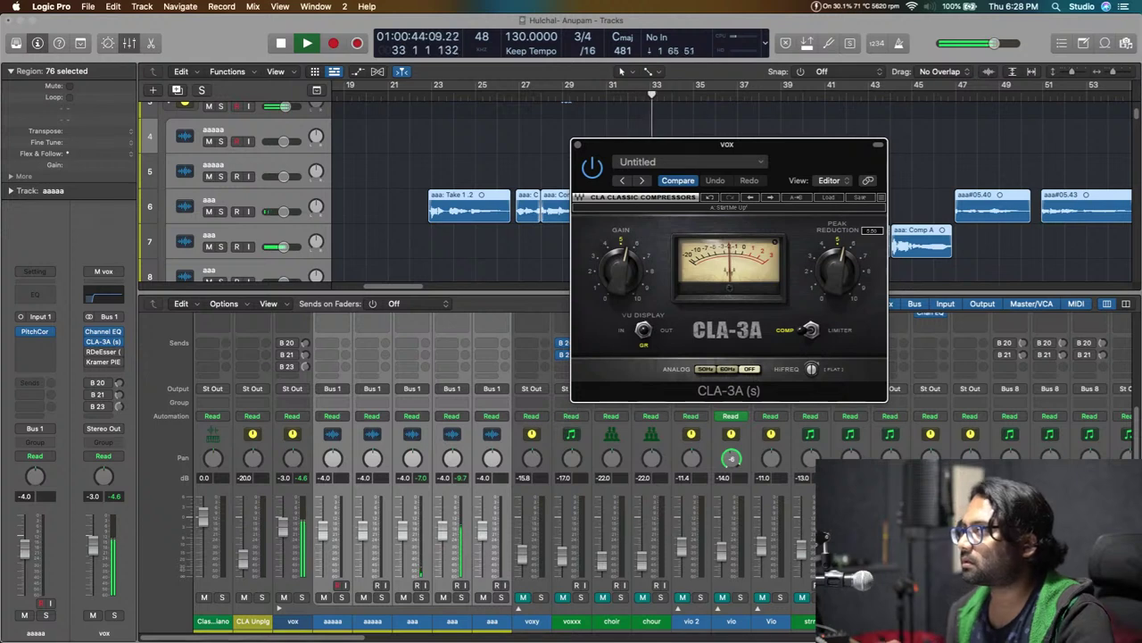
Set the CLA-3A's Peak Reduction to 5.25, audition the following vocals and close the compressor window.
click(842, 275)
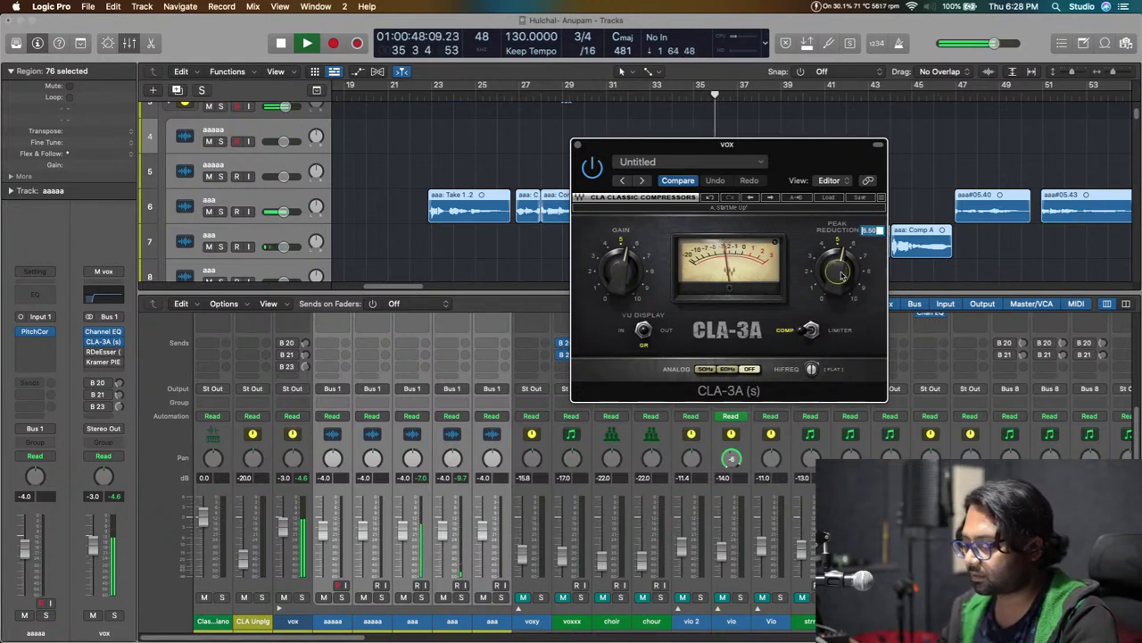
text(5)
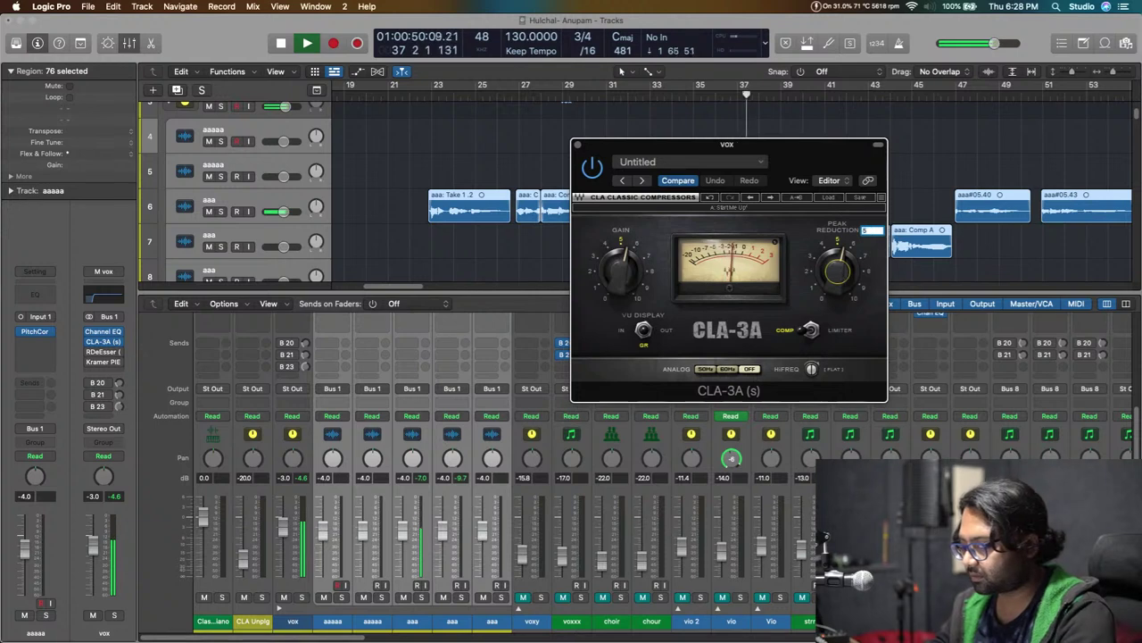
text(.25)
key(Return)
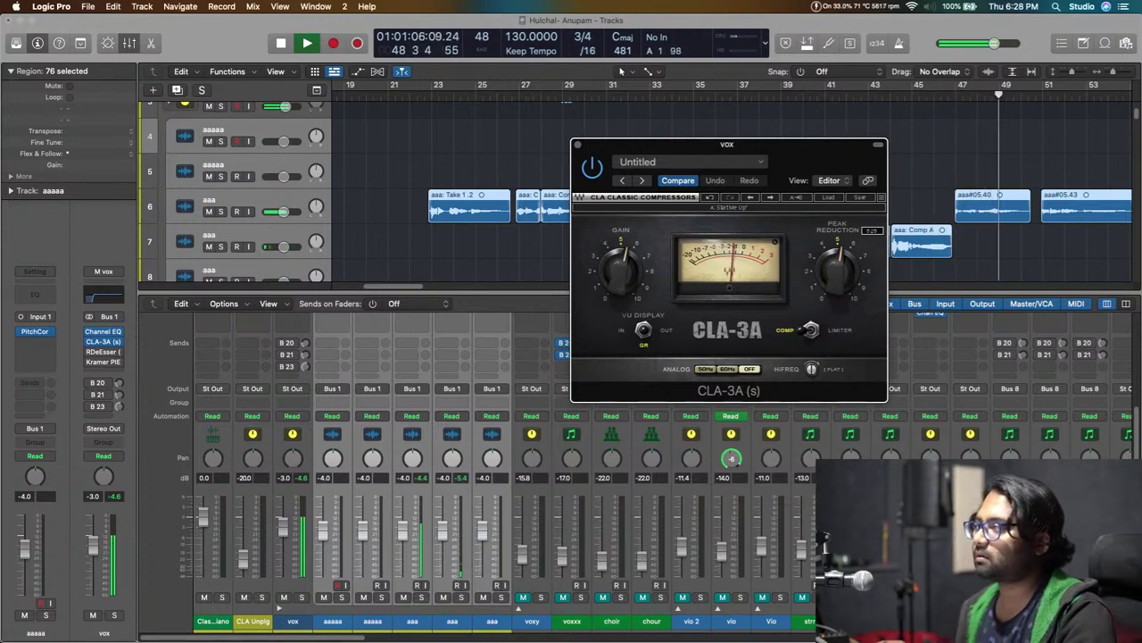
key(space)
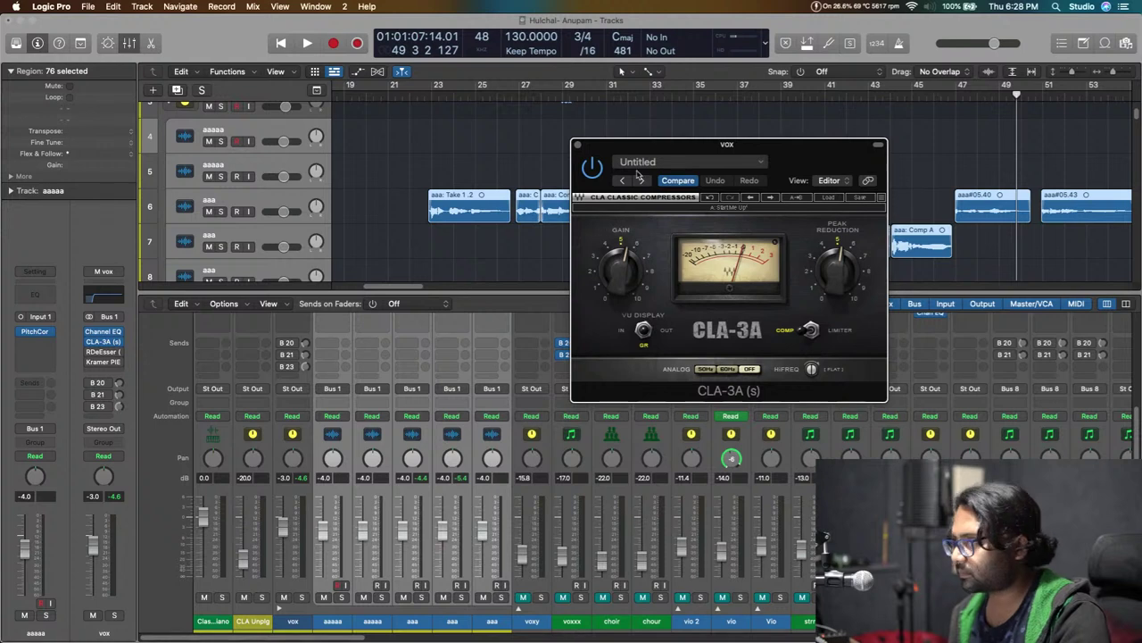
click(577, 144)
Clear the vocal region and group channel selection, selecting only the second aaaaa channel in the Mixer.
click(539, 132)
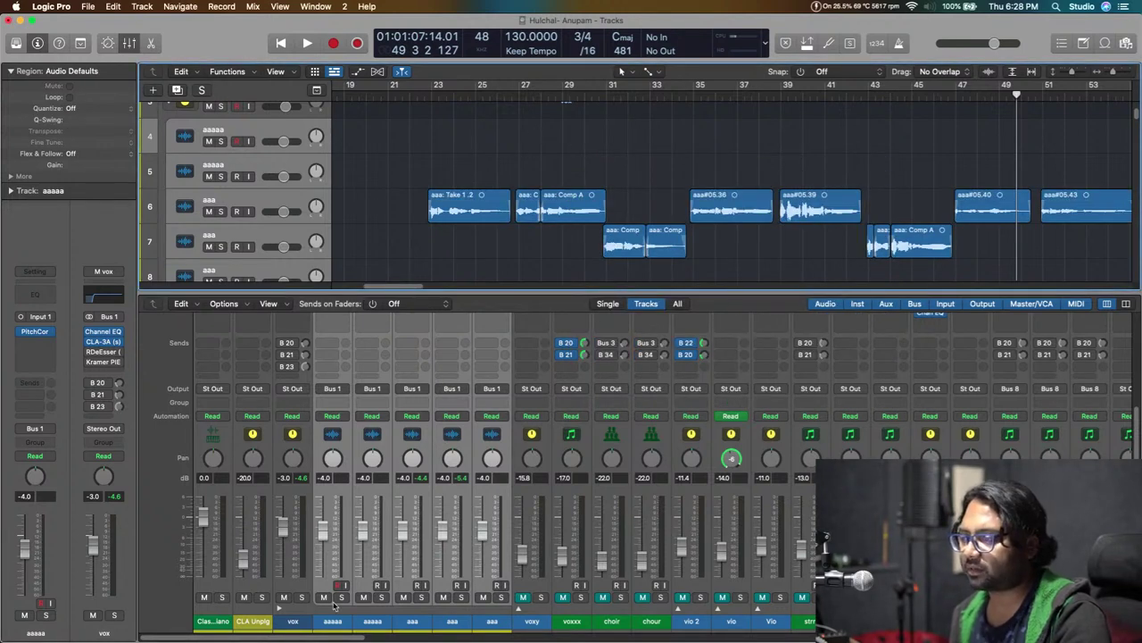
click(320, 592)
click(369, 579)
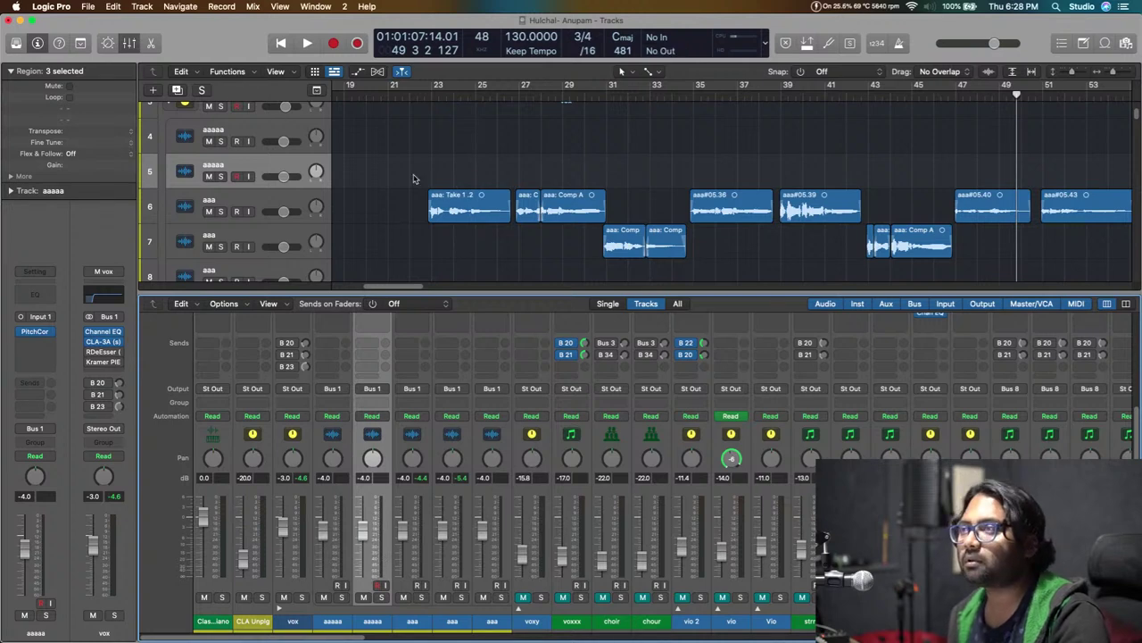
Open the RDeEsser on the vox stack and load its factory preset Male DeEss Split.
scroll(402, 179, up, 2)
scroll(448, 194, up, 5)
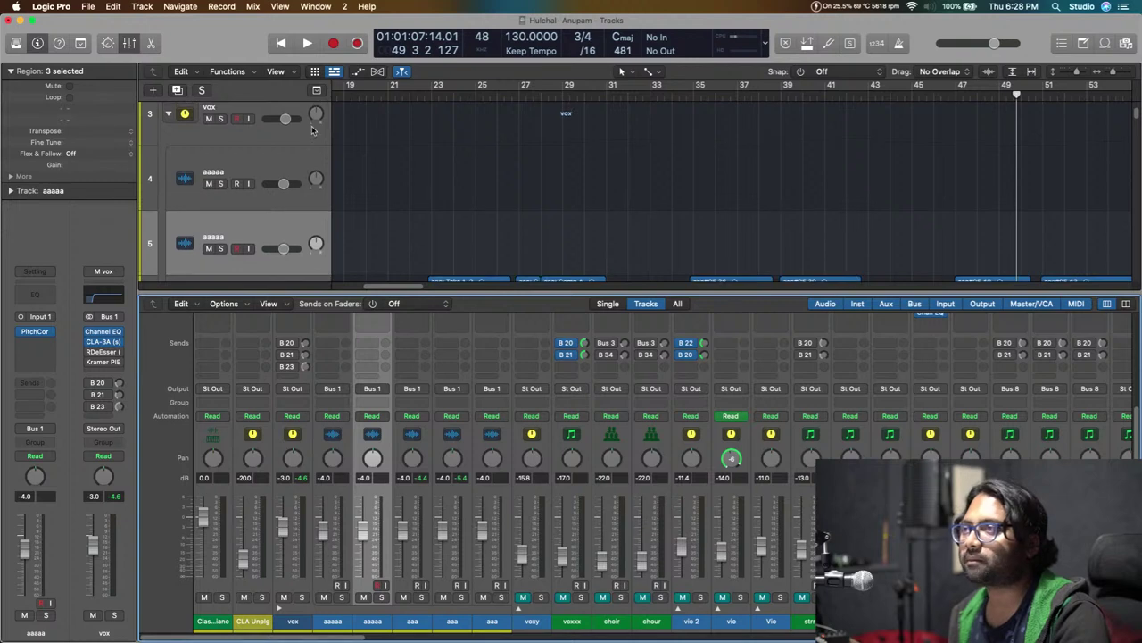
click(257, 111)
scroll(461, 184, down, 3)
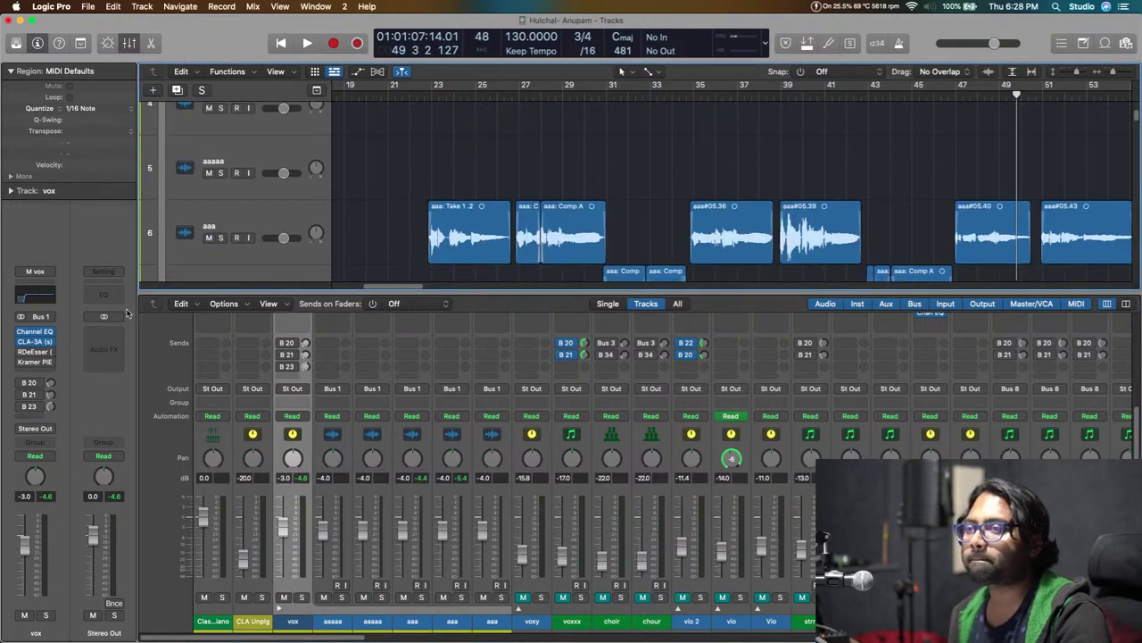
click(34, 350)
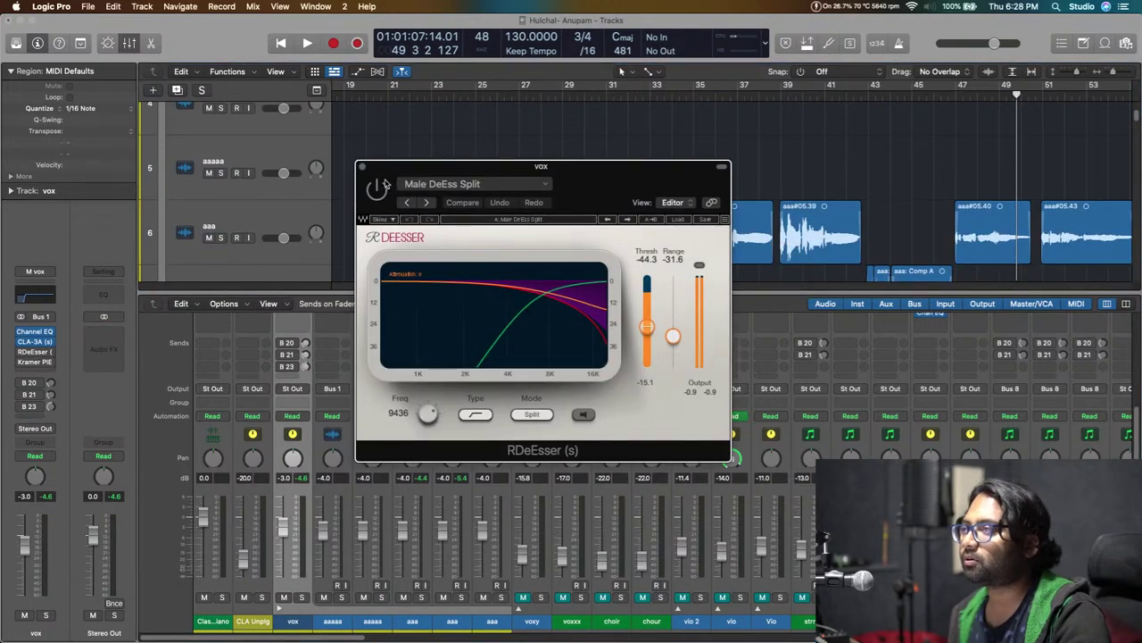
click(679, 222)
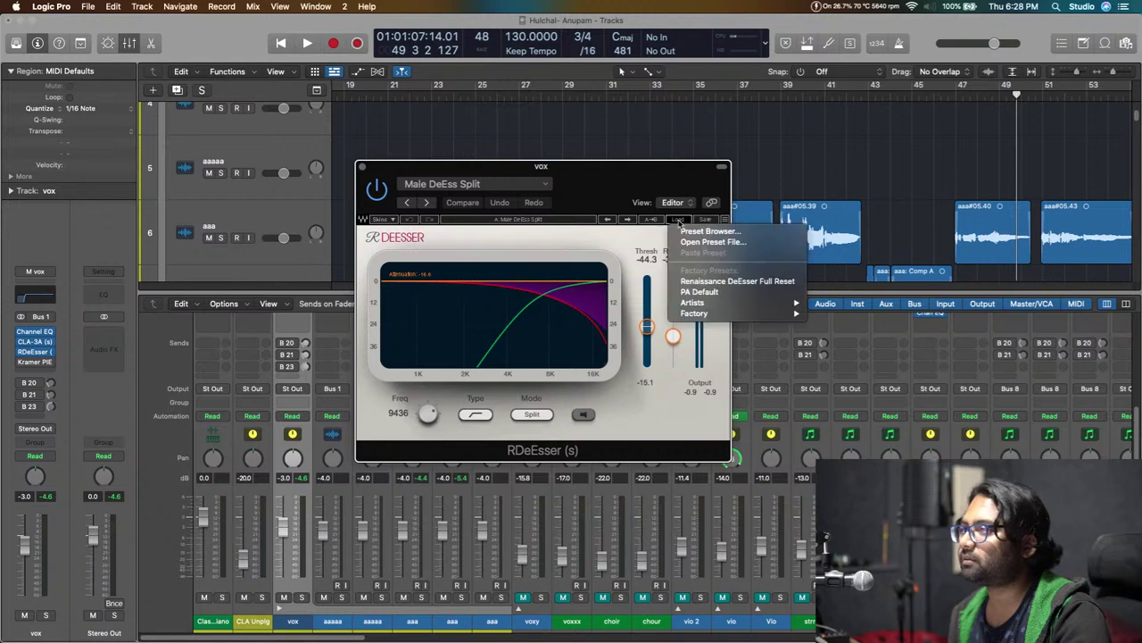
mouse_move(736, 314)
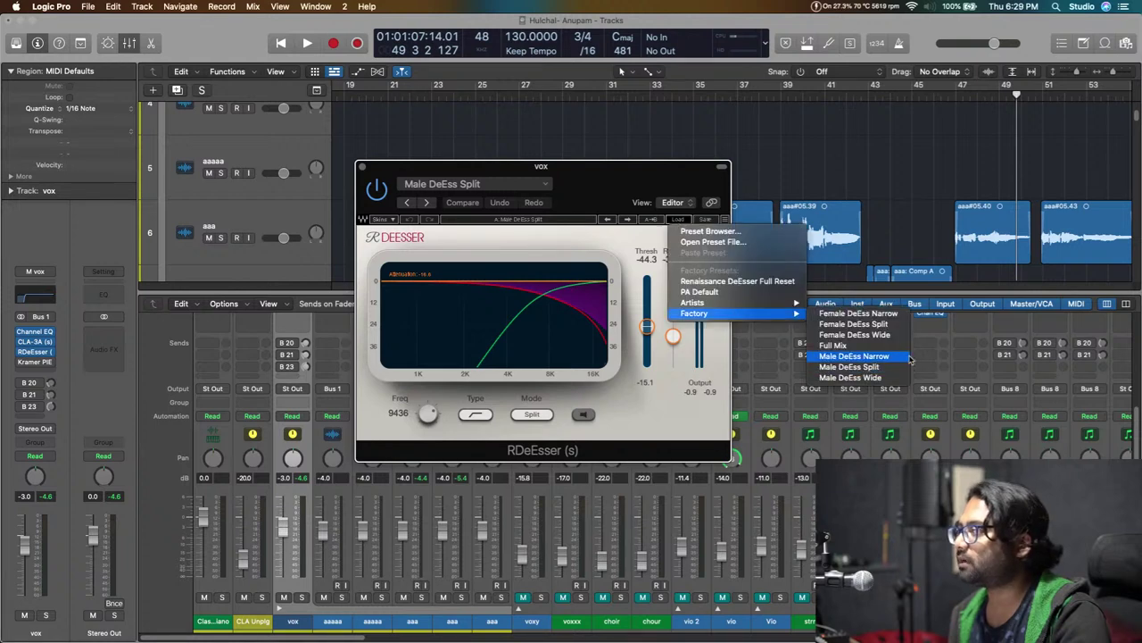
click(870, 366)
drag(636, 189, 509, 196)
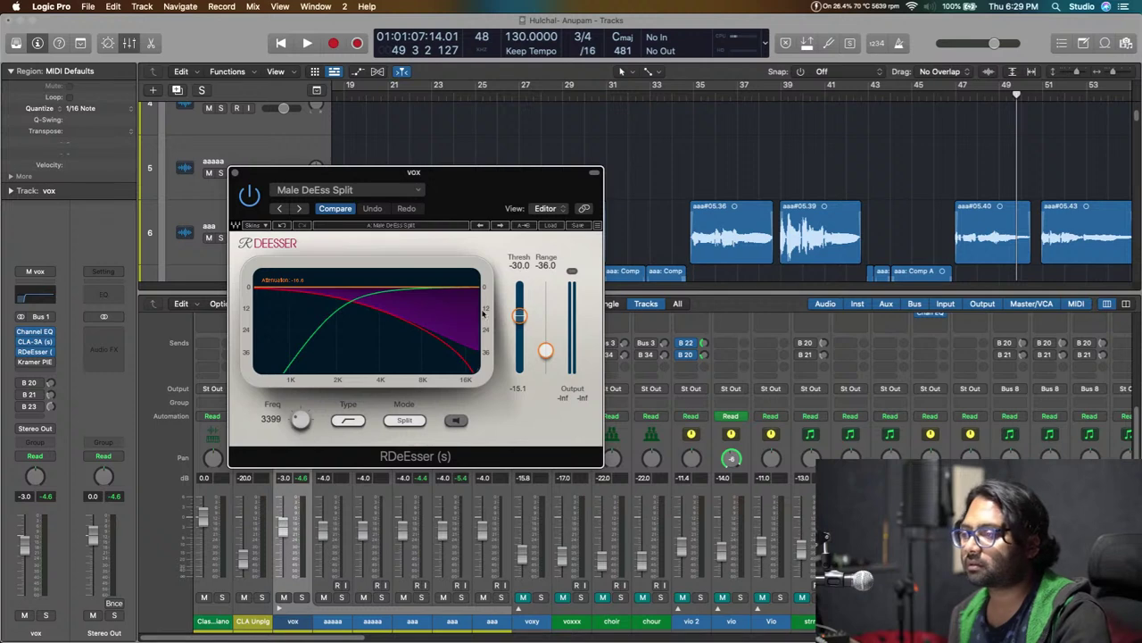
Play the vocals from bar 23 to audition the de-esser preset, and stop playback.
key(space)
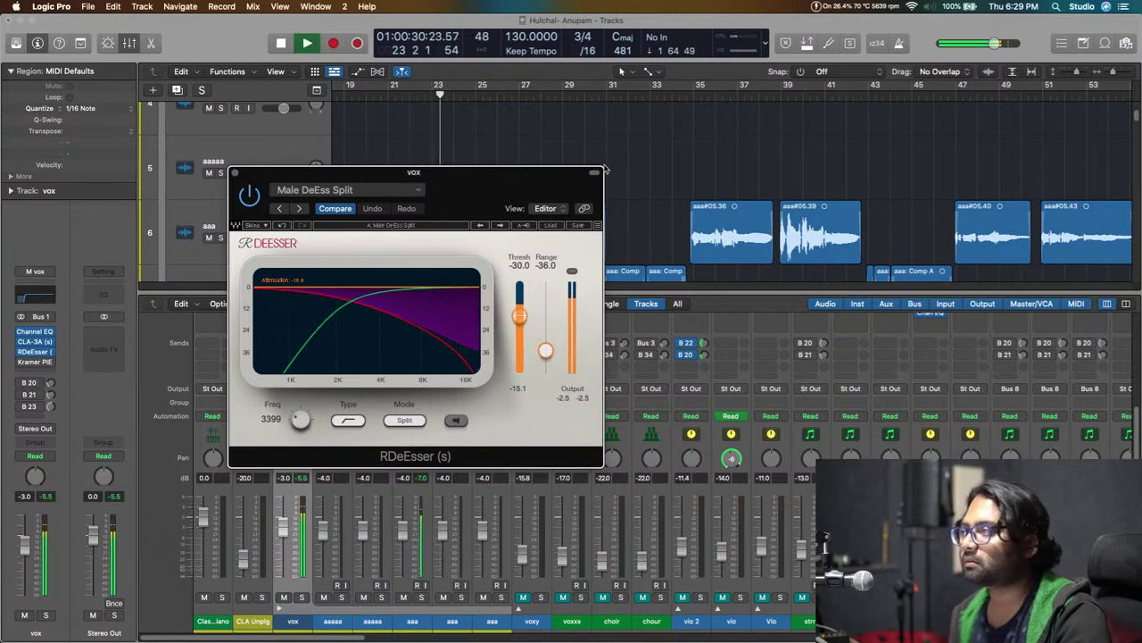
drag(542, 180, 677, 179)
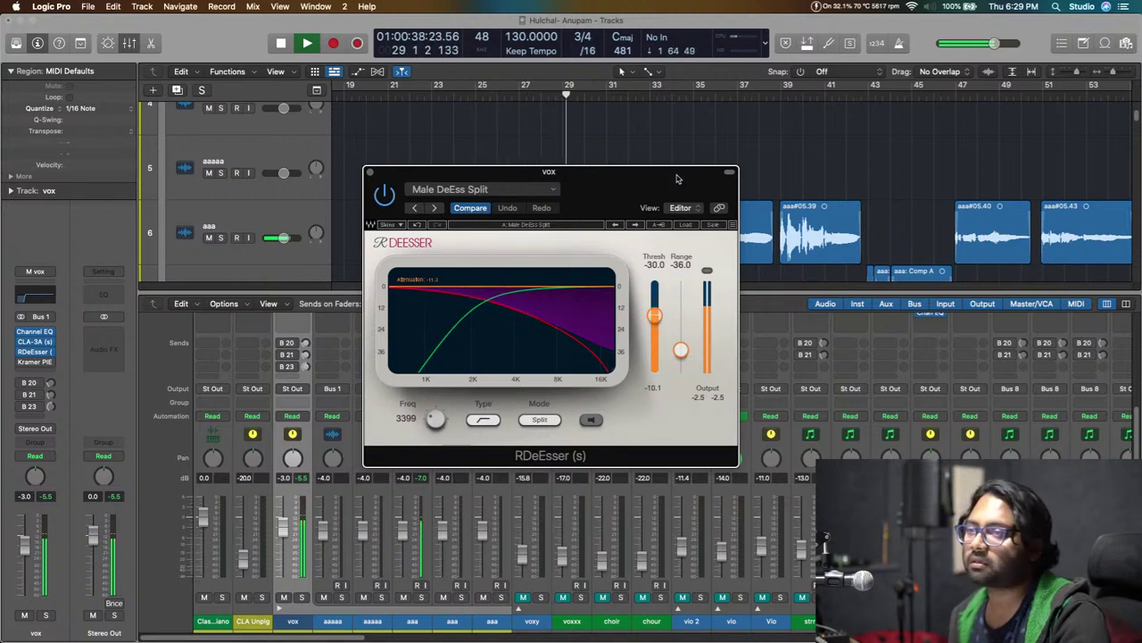
key(space)
Open the Kramer PIE on the vox stack and load its Lead Vocal Comp preset.
click(34, 362)
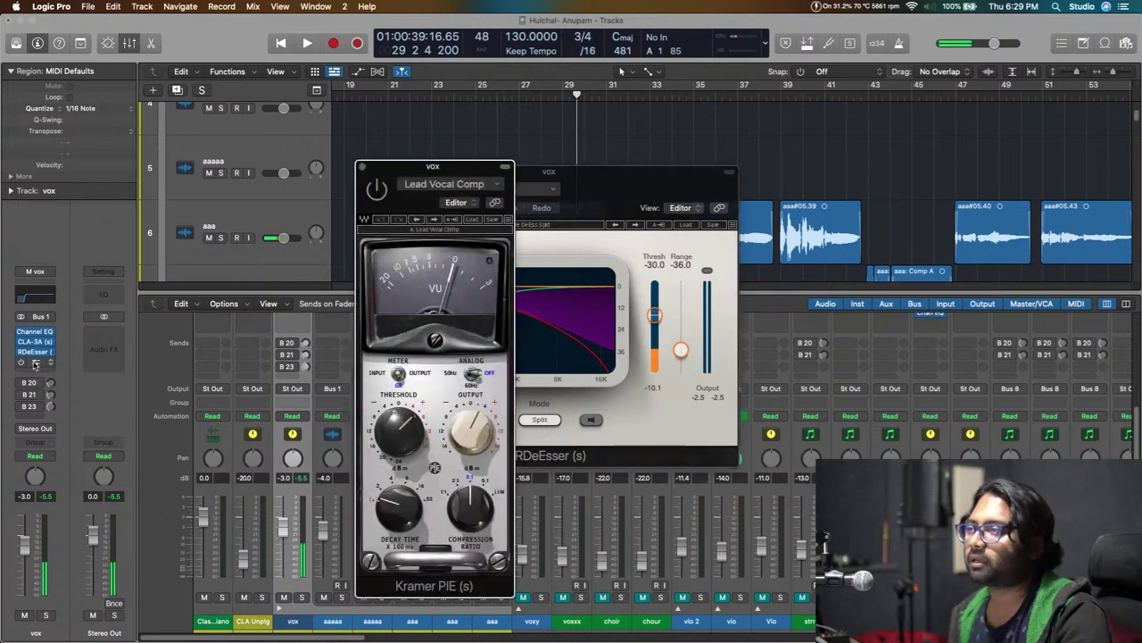
click(478, 220)
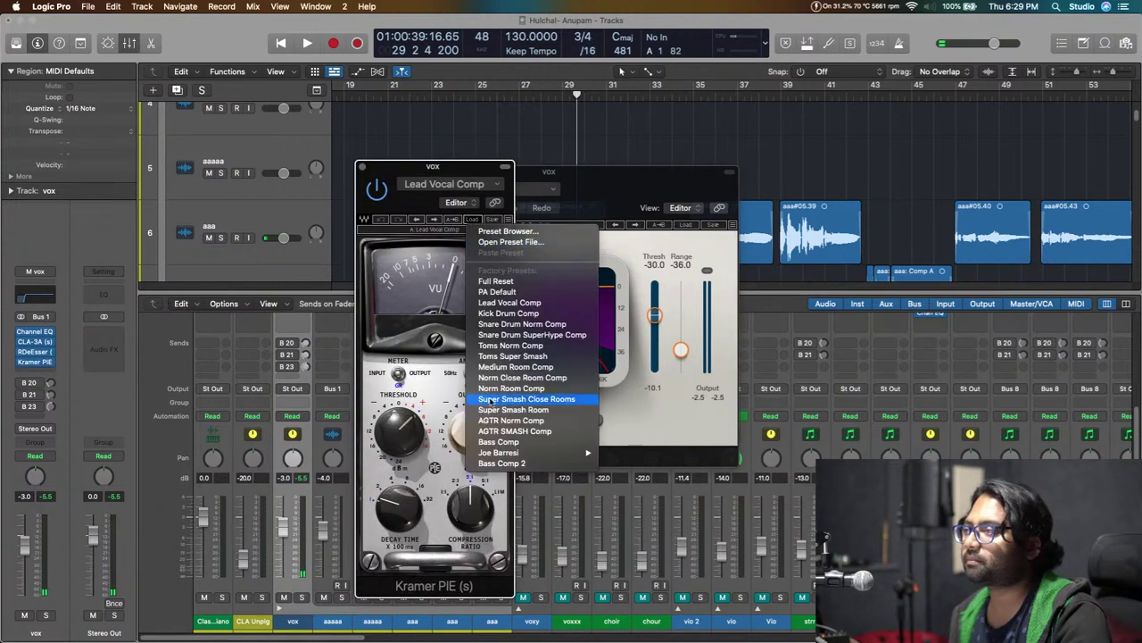
click(522, 309)
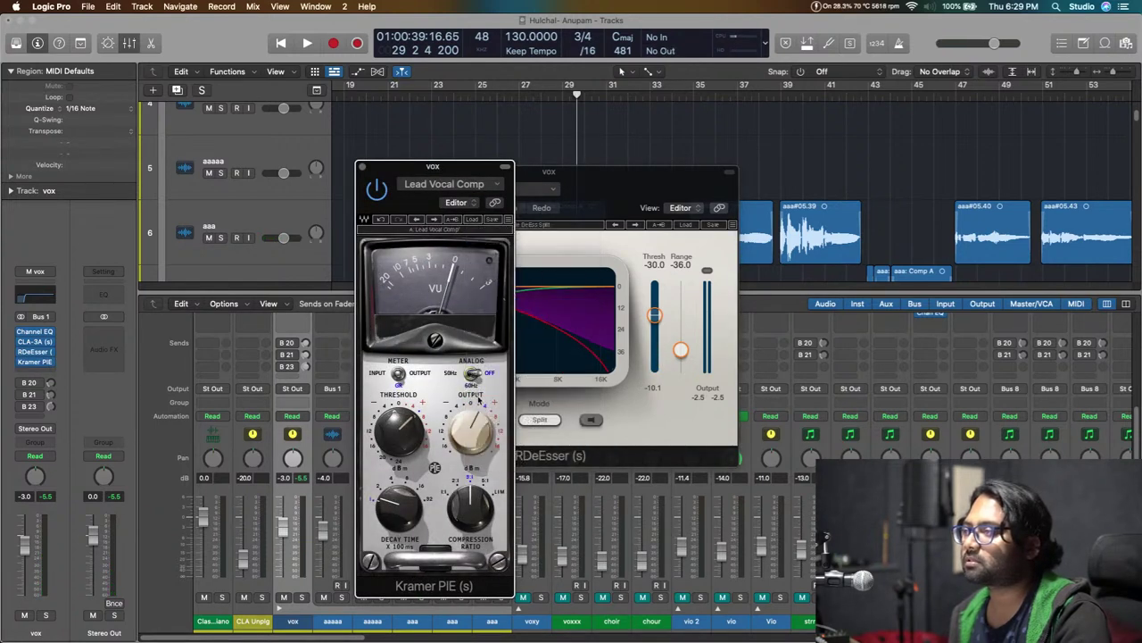
drag(487, 169, 564, 163)
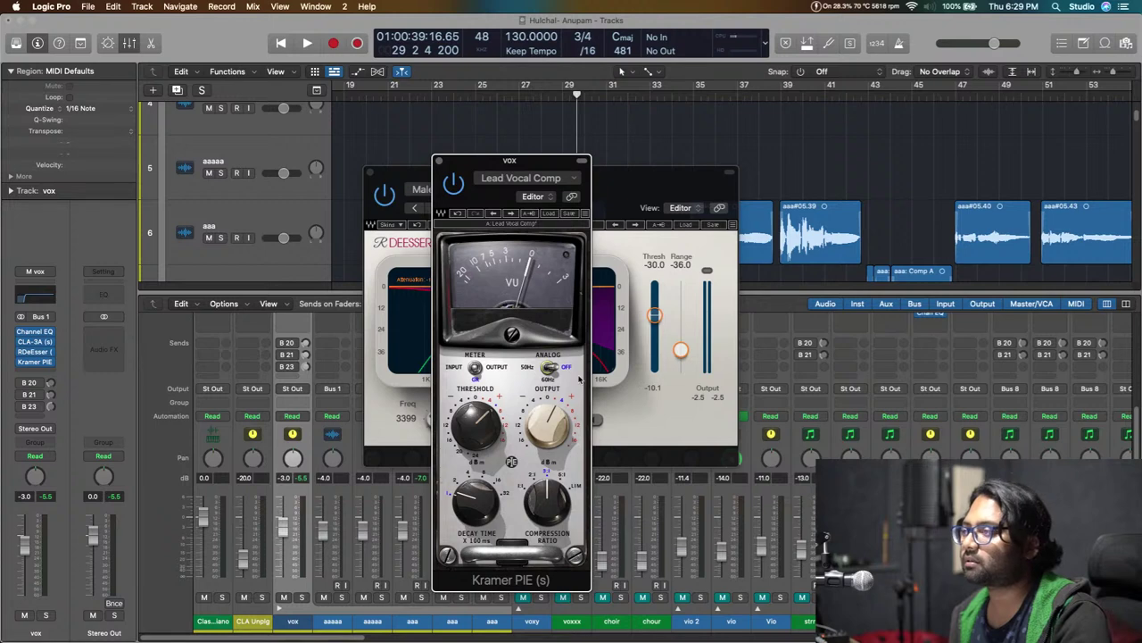
Play the vocals from bar 23 with the Kramer PIE, CLA-3A and RDeEsser windows arranged side by side to watch their meters.
key(space)
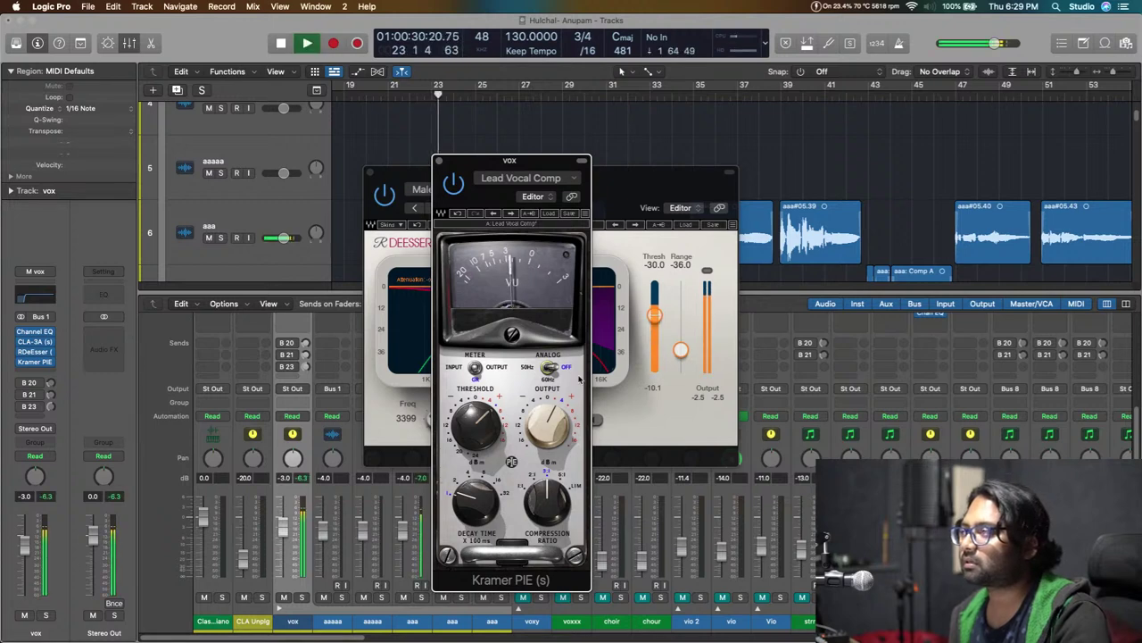
drag(553, 161, 362, 153)
drag(605, 178, 837, 186)
click(35, 341)
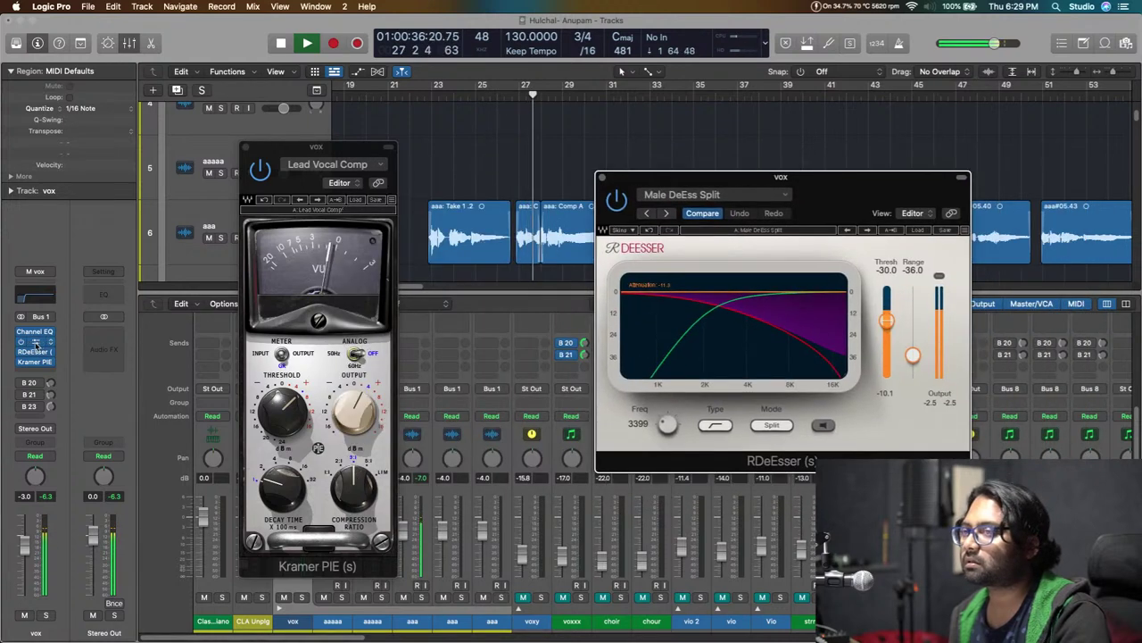
drag(836, 160, 696, 166)
drag(854, 186, 937, 165)
click(656, 162)
drag(655, 161, 632, 162)
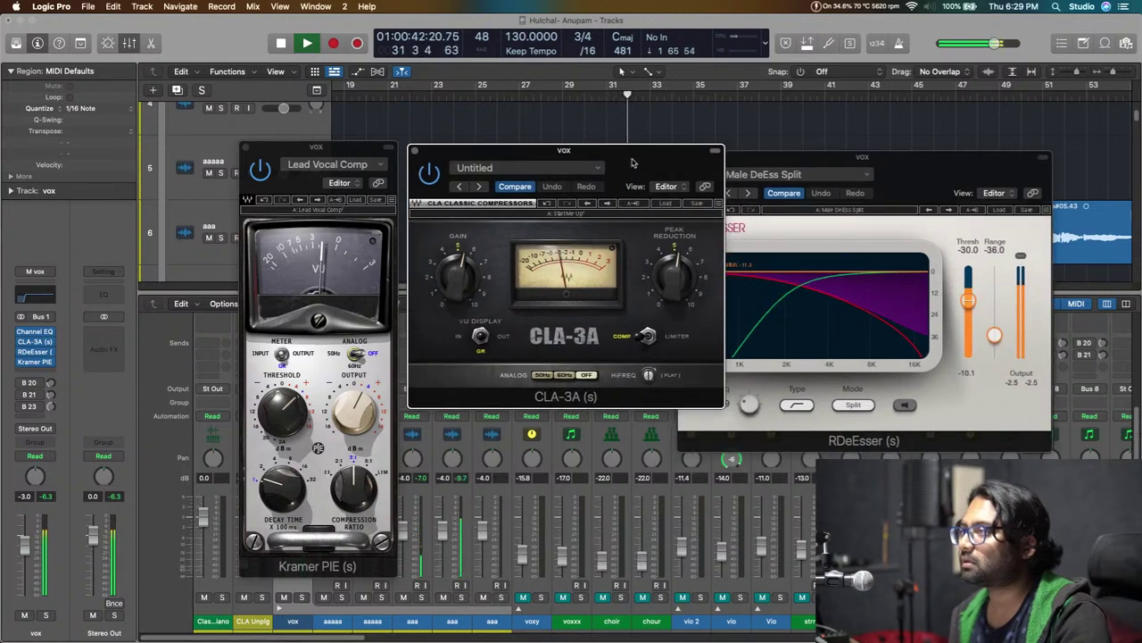
key(space)
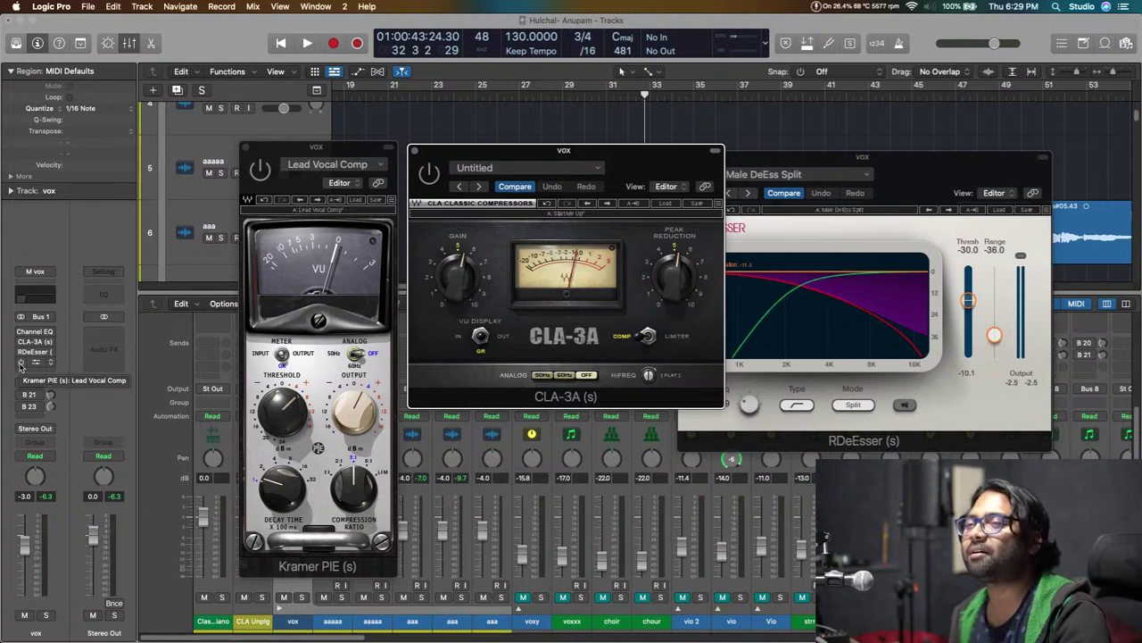
Compare the vocals with all four vox stack plug-ins bypassed and with them re-enabled.
key(space)
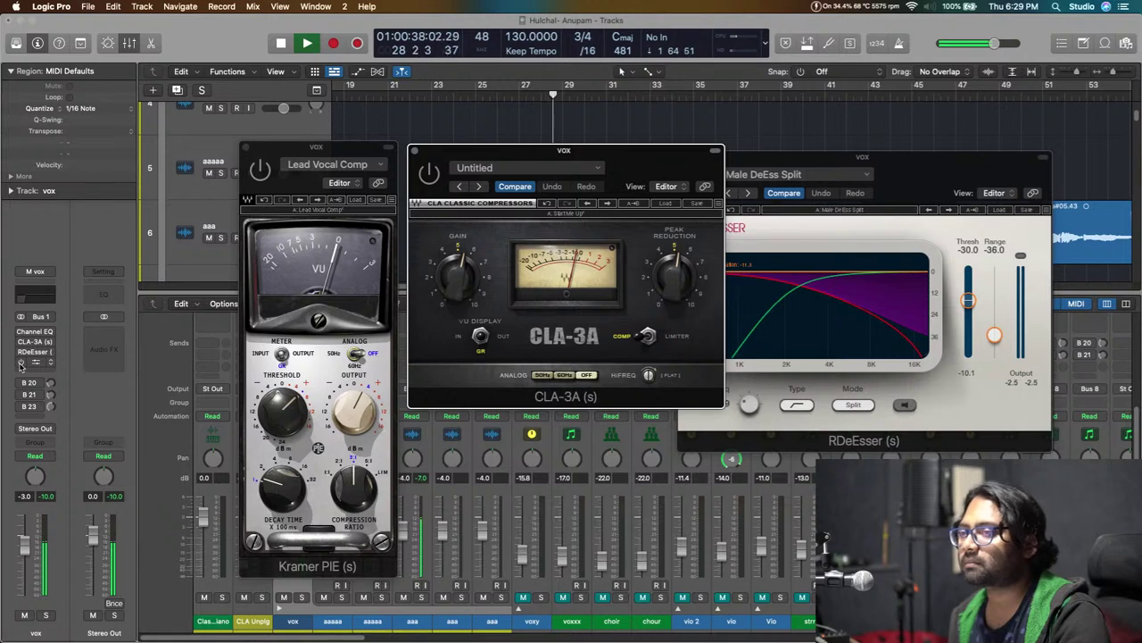
key(space)
scroll(22, 343, down, 1)
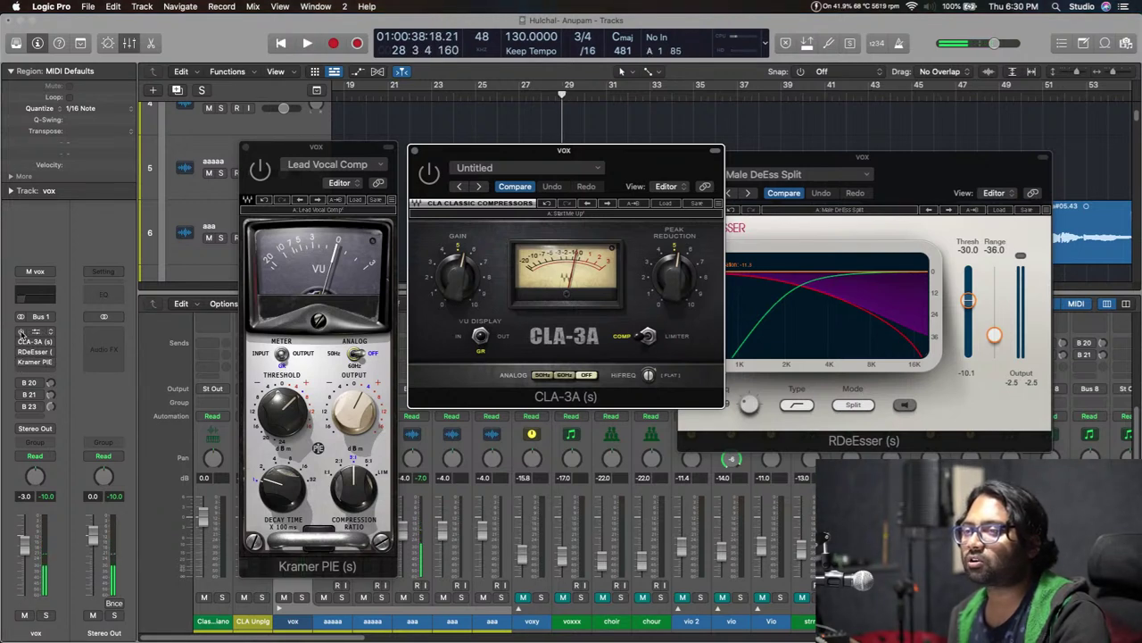
drag(22, 331, 23, 361)
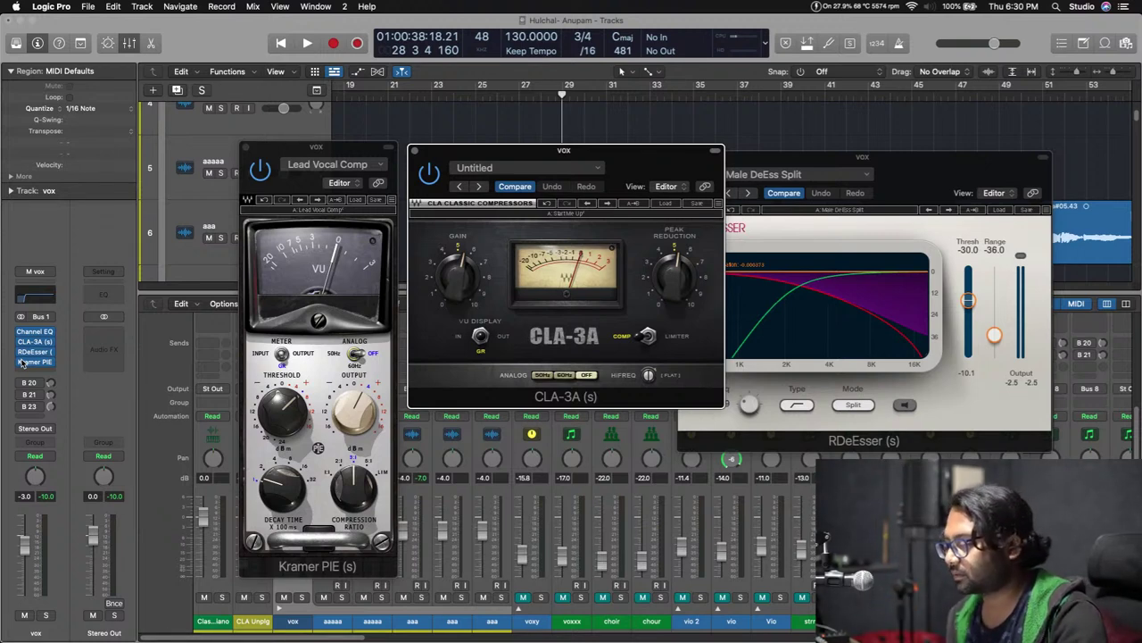
key(space)
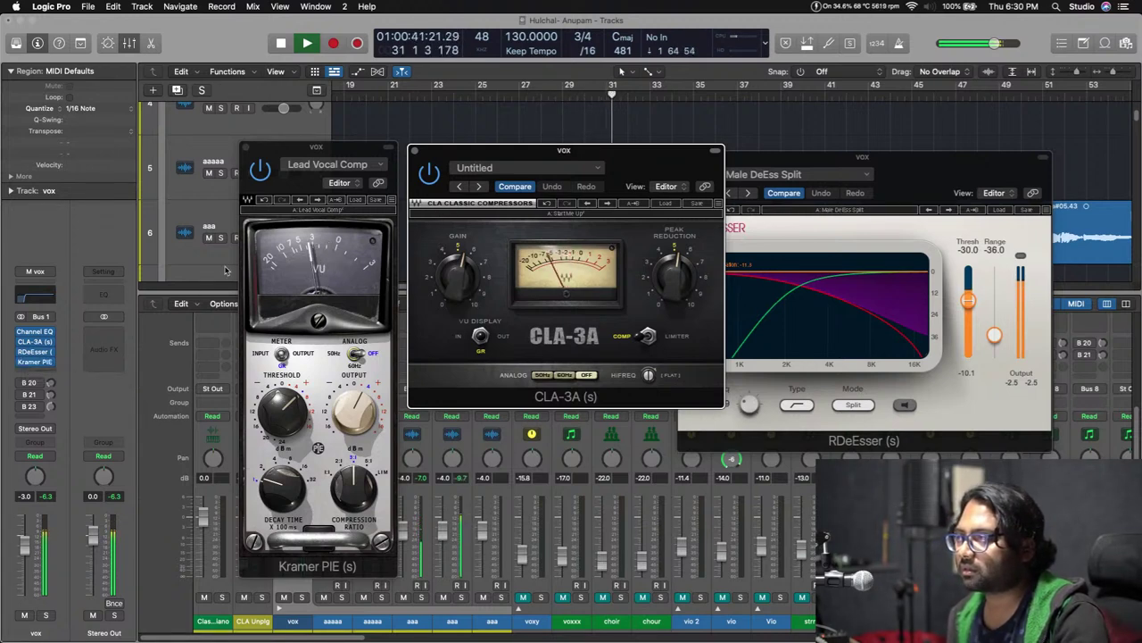
key(space)
Bypass the vox stack's plug-ins again, play the vocals and re-enable the whole chain during playback to hear the difference.
click(22, 341)
right_click(23, 352)
click(21, 354)
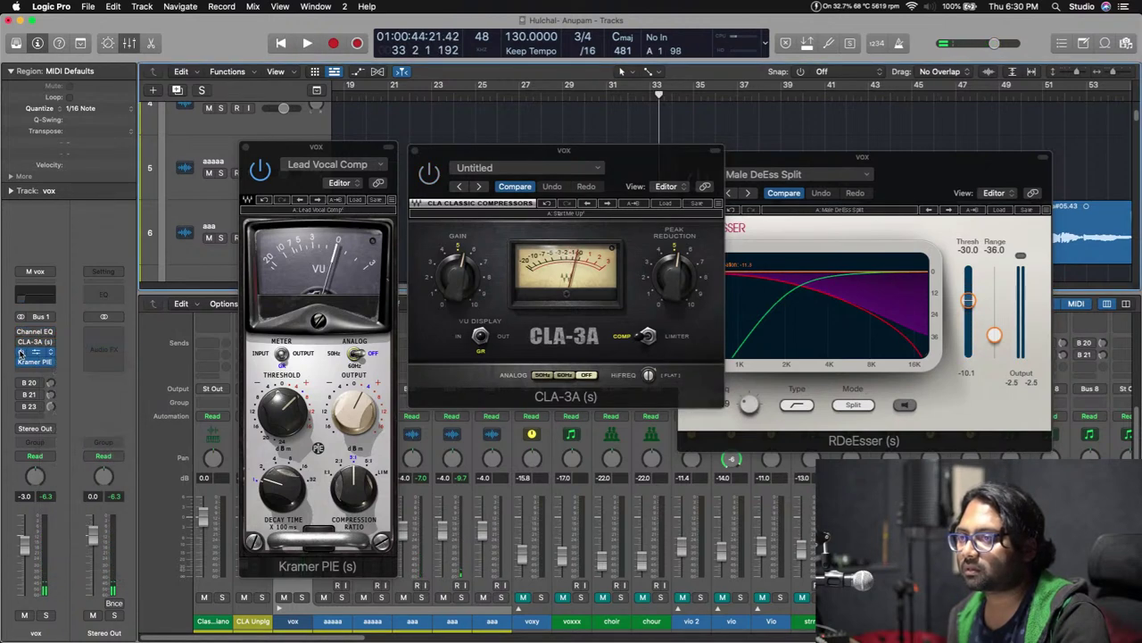
key(space)
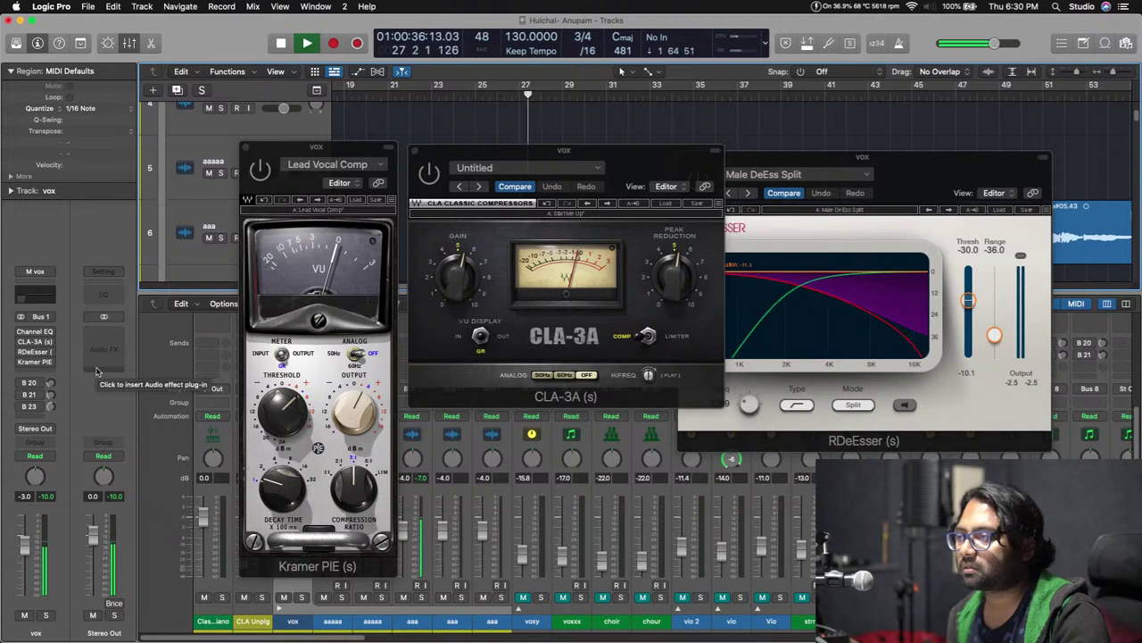
drag(27, 333, 27, 342)
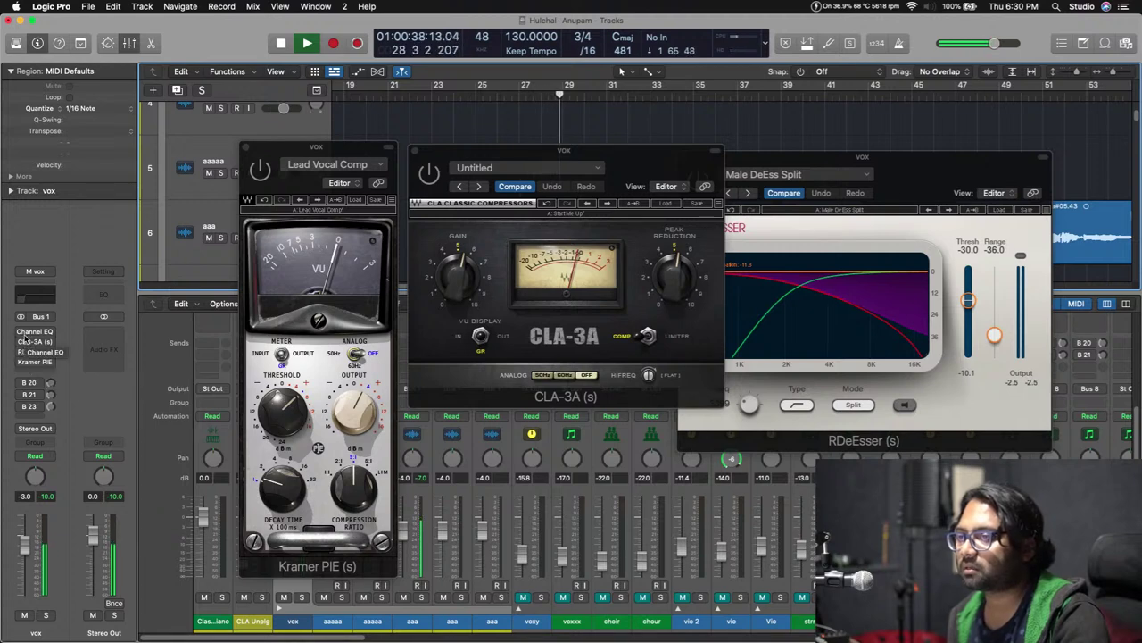
click(22, 331)
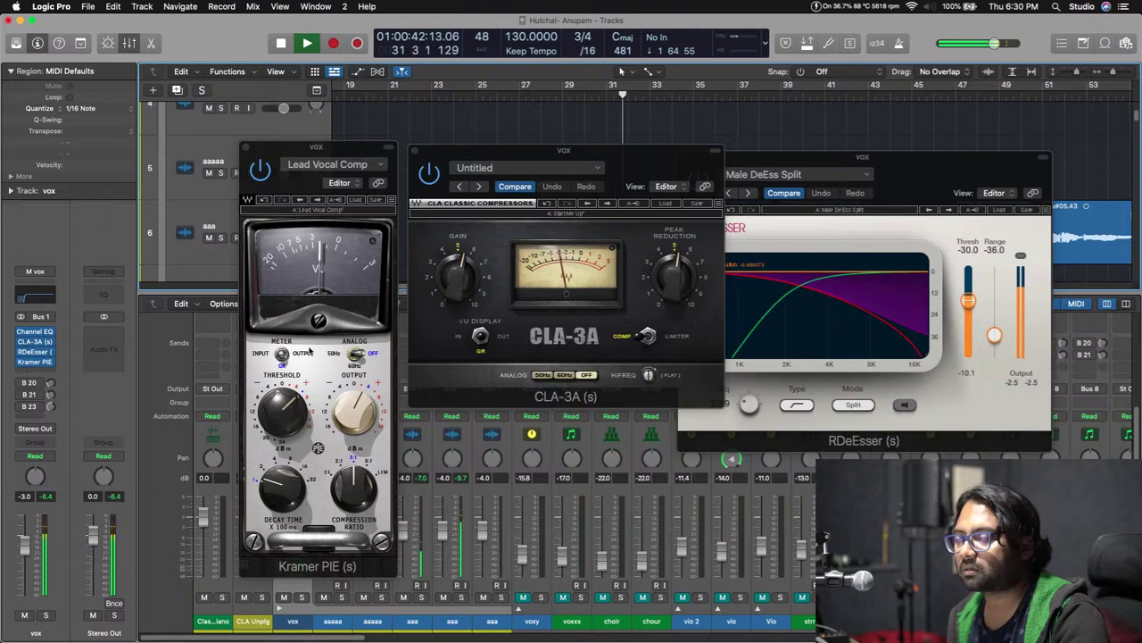
key(space)
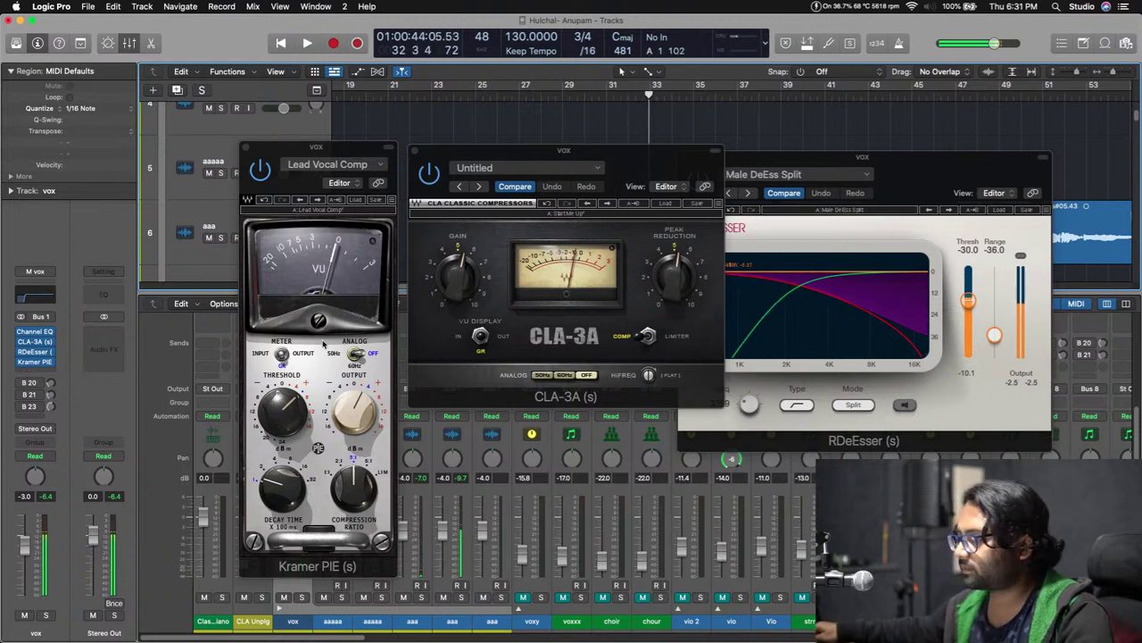
Close the Kramer PIE, CLA-3A and RDeEsser windows.
click(249, 147)
click(414, 152)
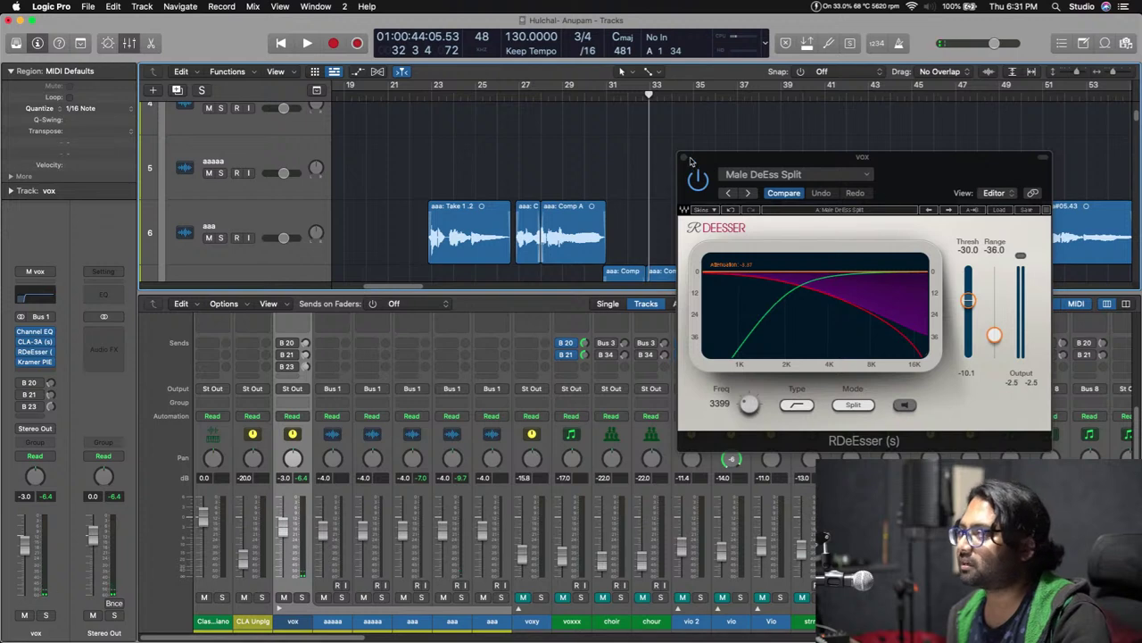
click(686, 158)
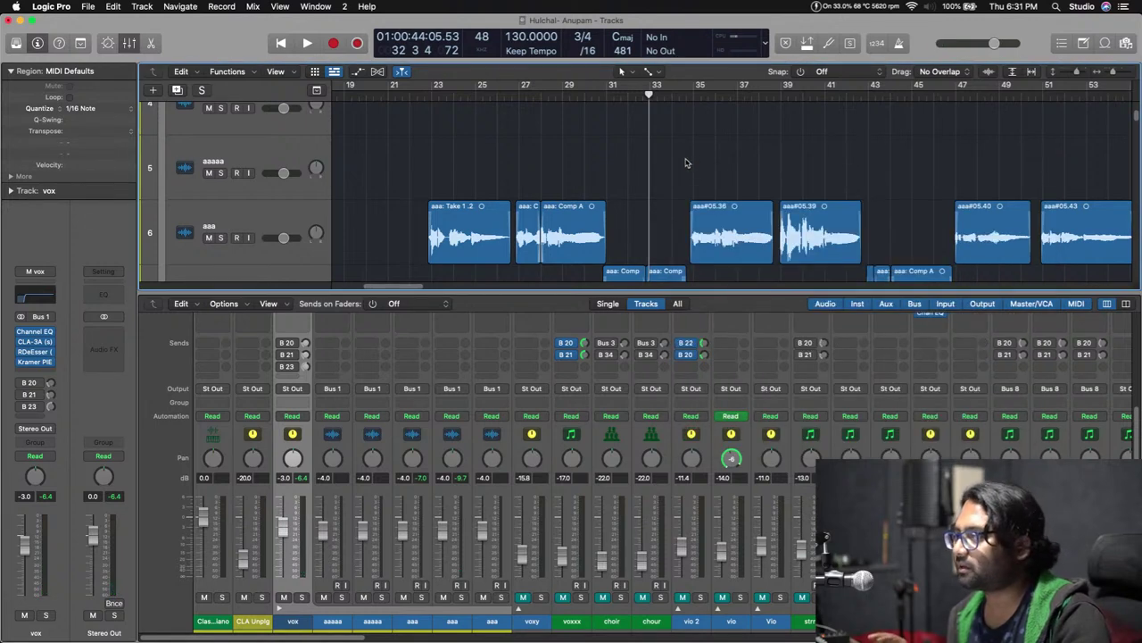
Insert a stereo Channel EQ after the Kramer PIE on the vox stack and close its window.
click(45, 371)
mouse_move(75, 397)
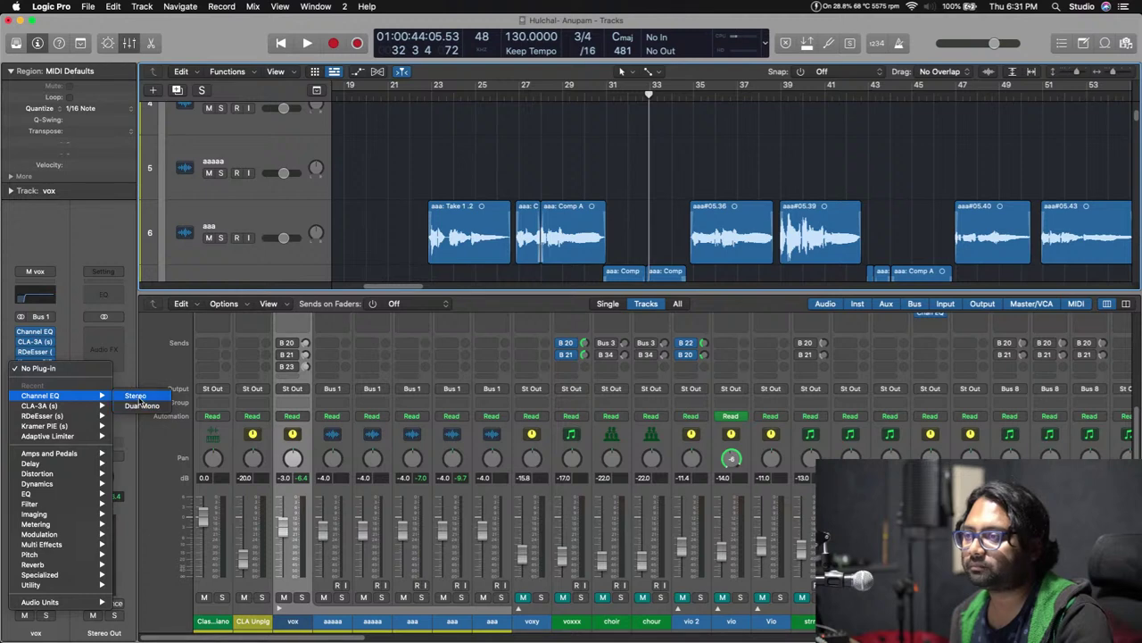
click(136, 396)
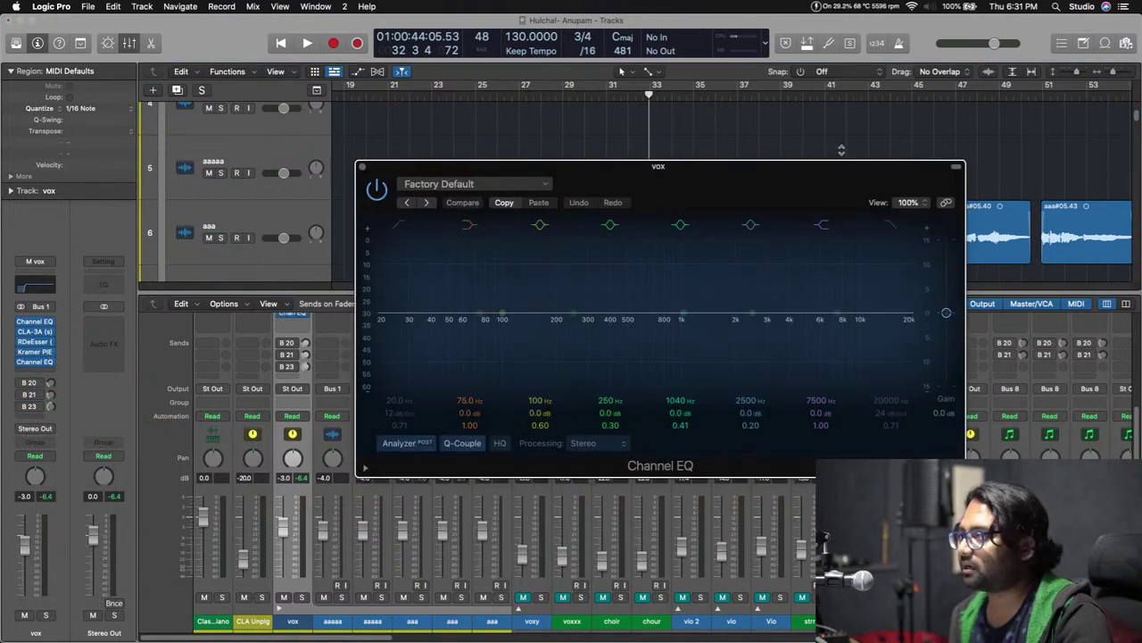
drag(799, 183, 744, 183)
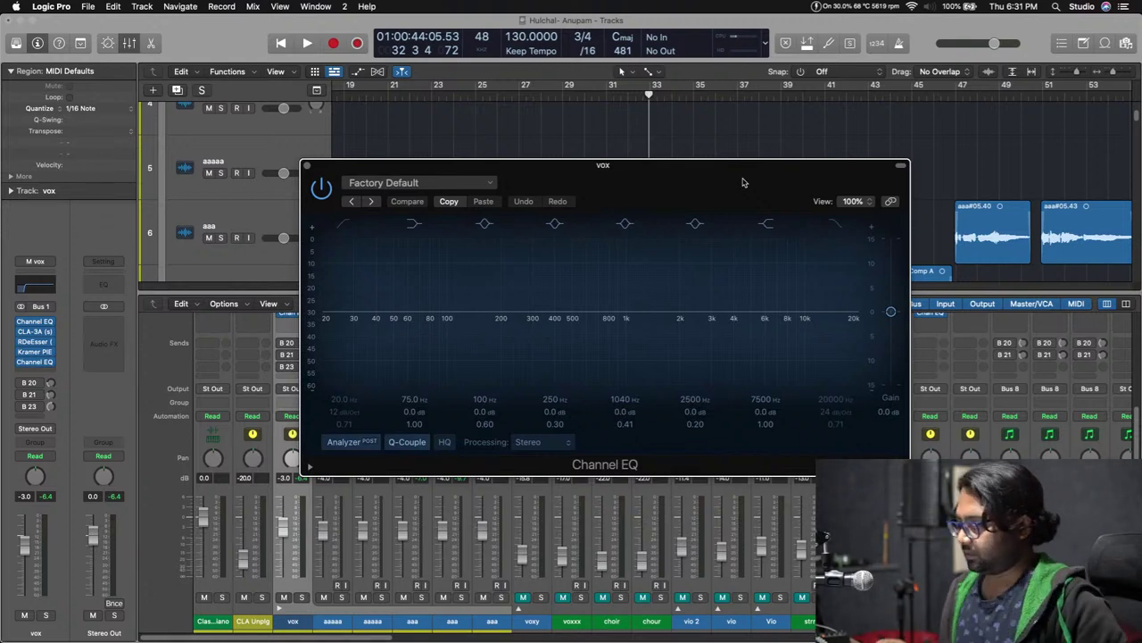
click(307, 168)
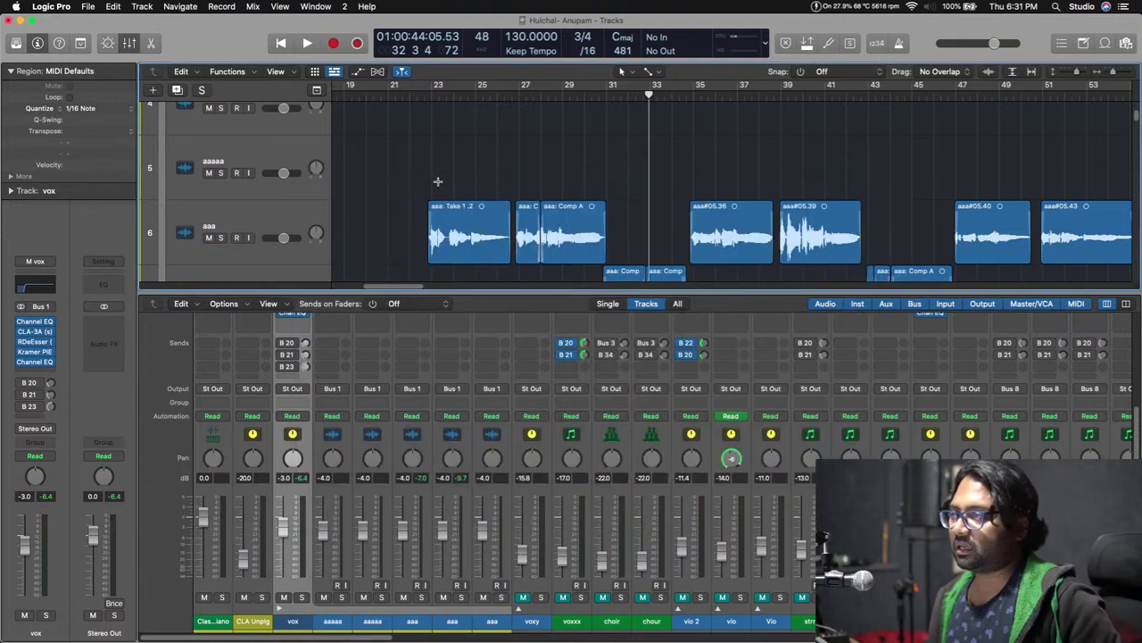
Hide the Mixer and split the first Take 1 vocal region on track 6 in the silence just before bar 23 3.
key(x)
drag(425, 98, 424, 147)
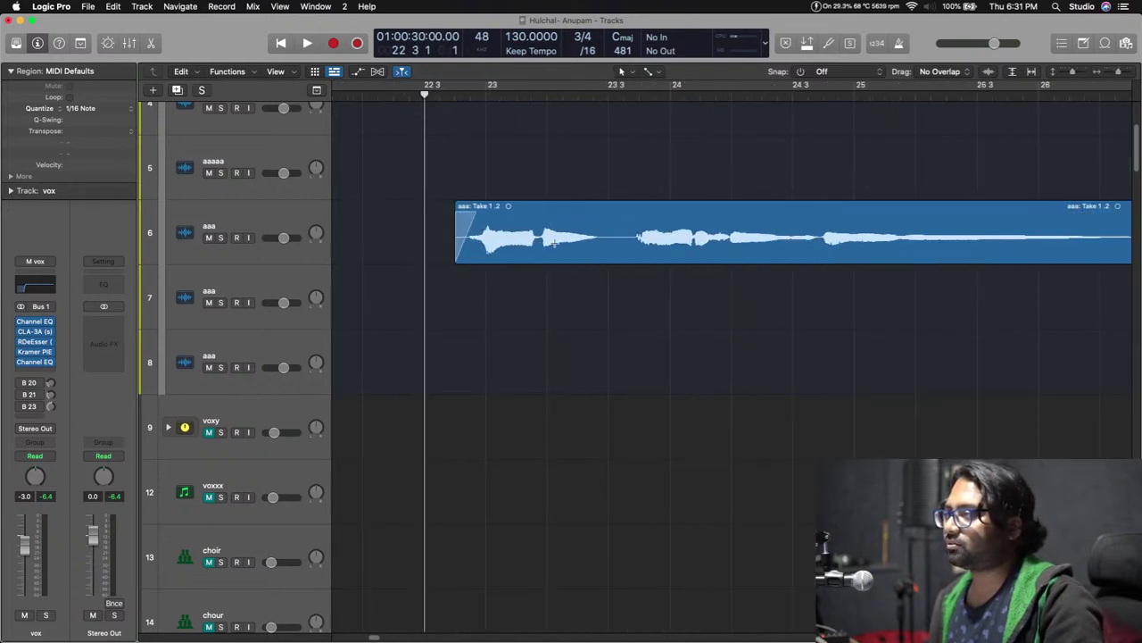
click(609, 243)
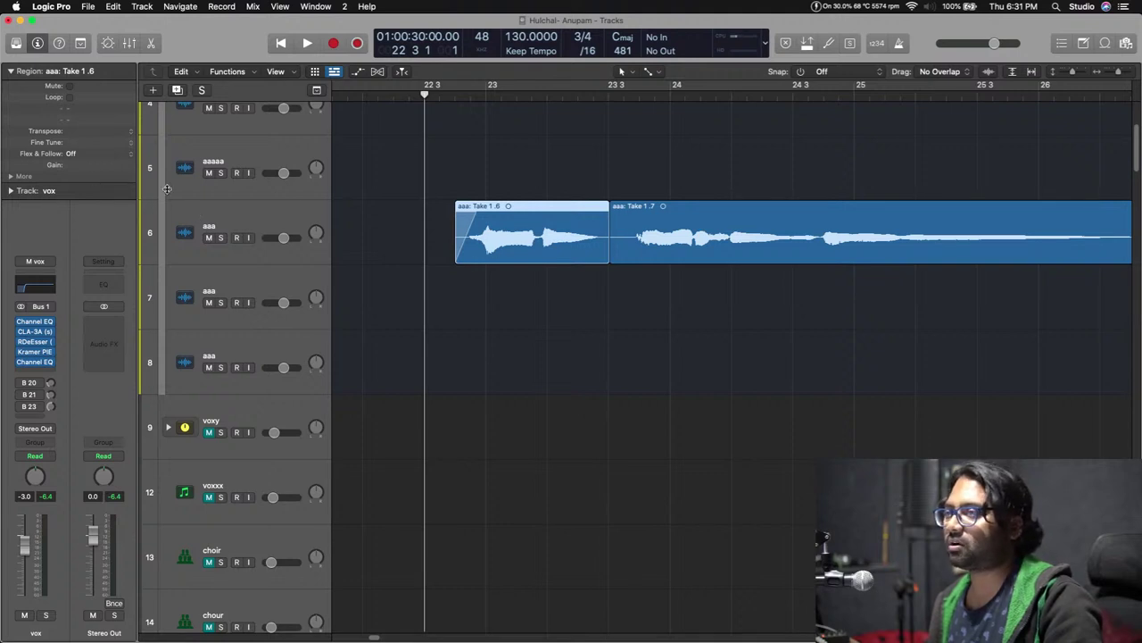
Set the first split vocal piece's region gain to -0.4 dB and split that piece again at about bar 23.
drag(88, 165, 88, 181)
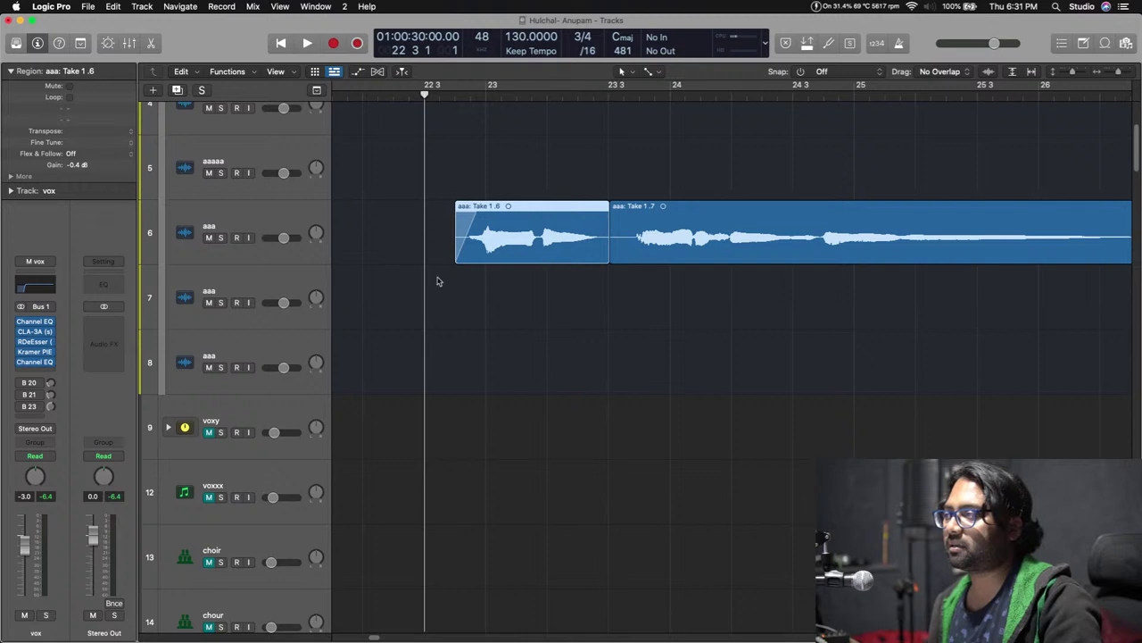
click(491, 245)
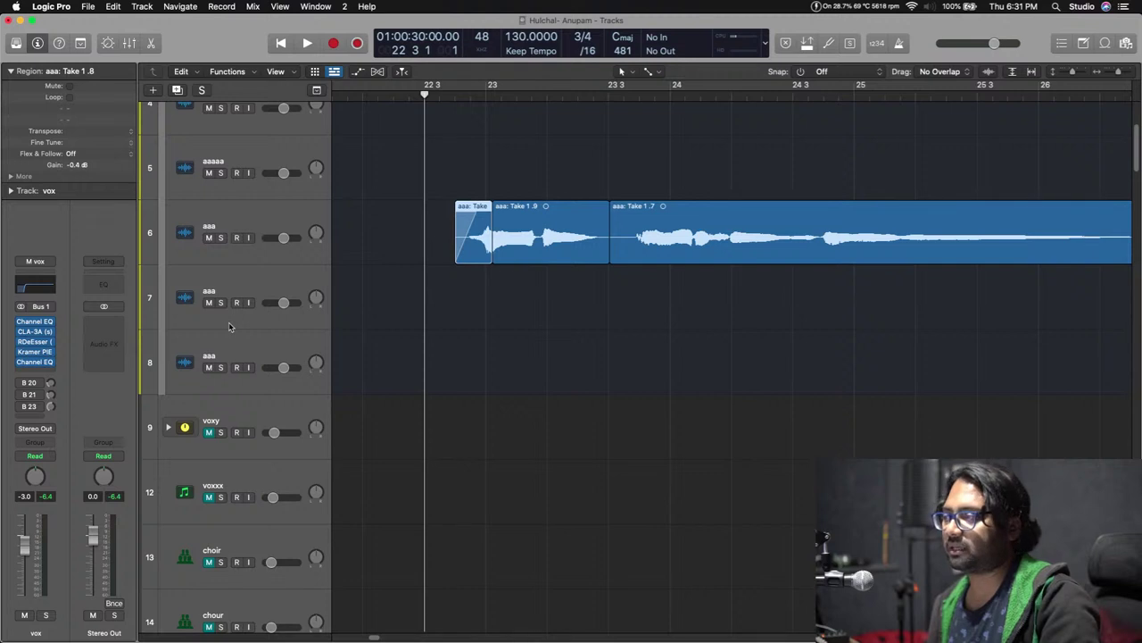
Undo the last splits and the gain change on the first Take 1 vocal region on track 6.
key(super+z)
key(super+z)
click(634, 281)
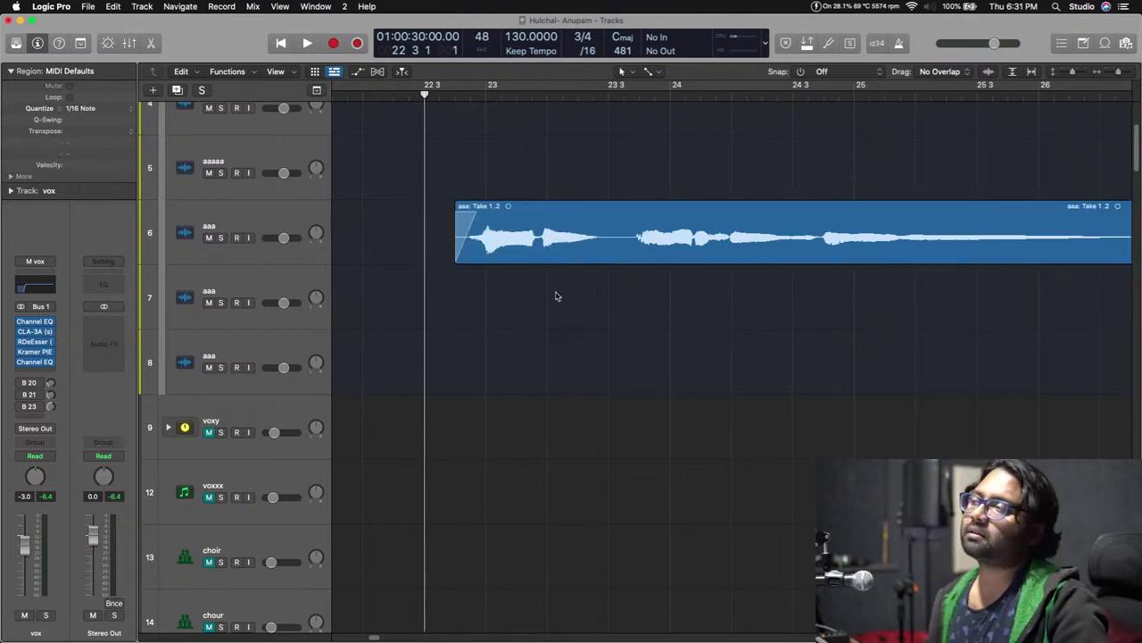
Play the vocals from bar 22 3 and set the second Channel EQ's low shelf on the vox stack to -2.2 dB at 348 Hz.
key(super+Left)
key(super+Left)
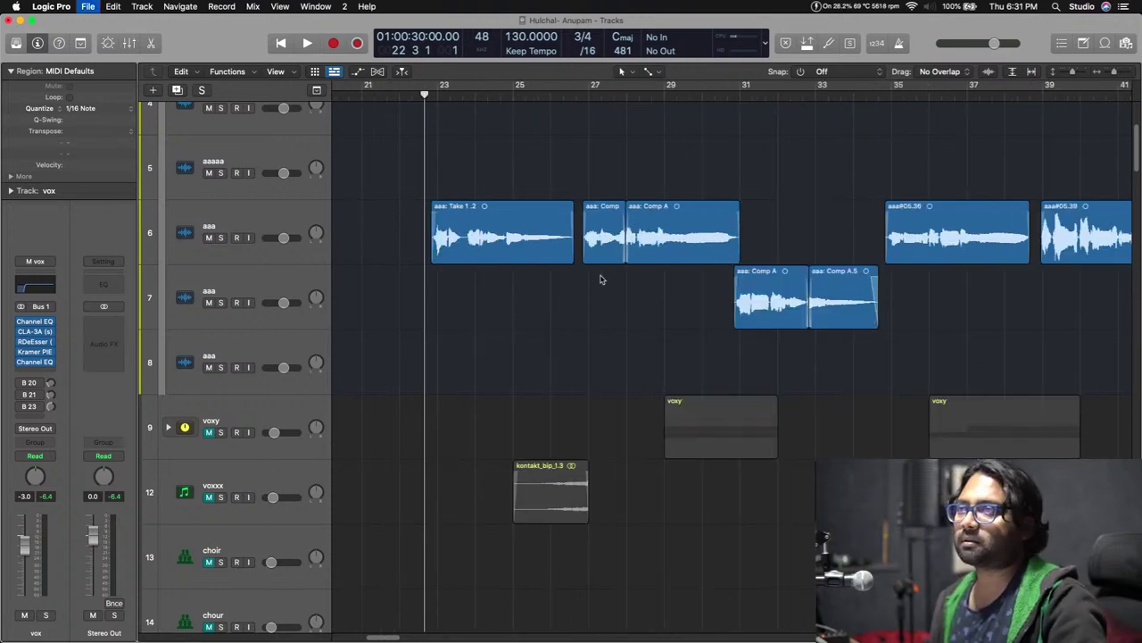
scroll(603, 277, down, 3)
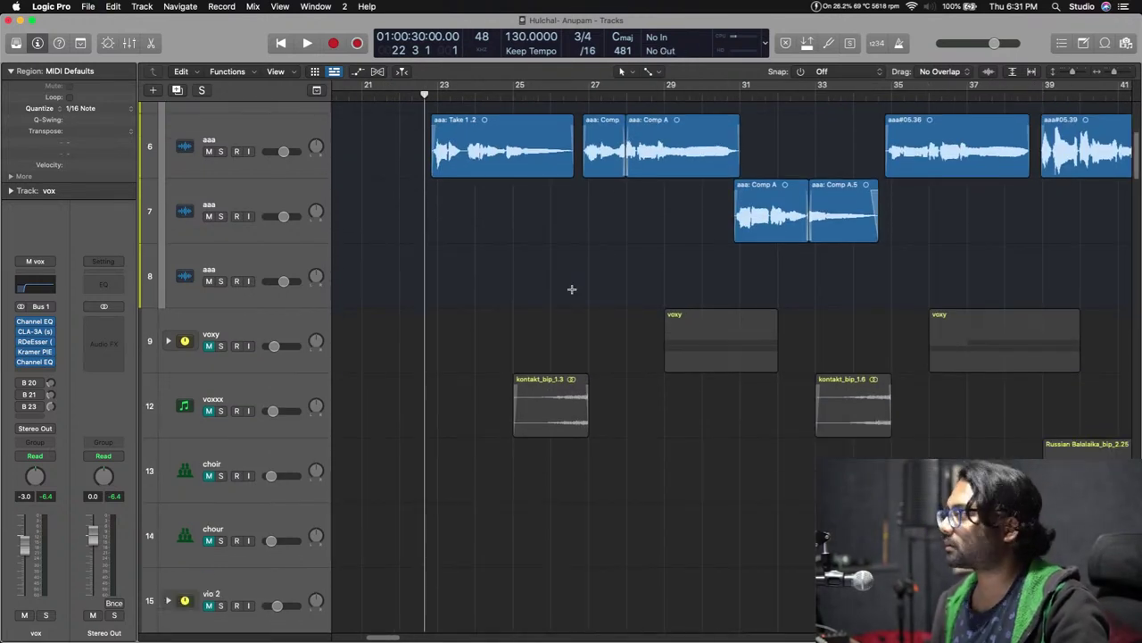
key(super+Left)
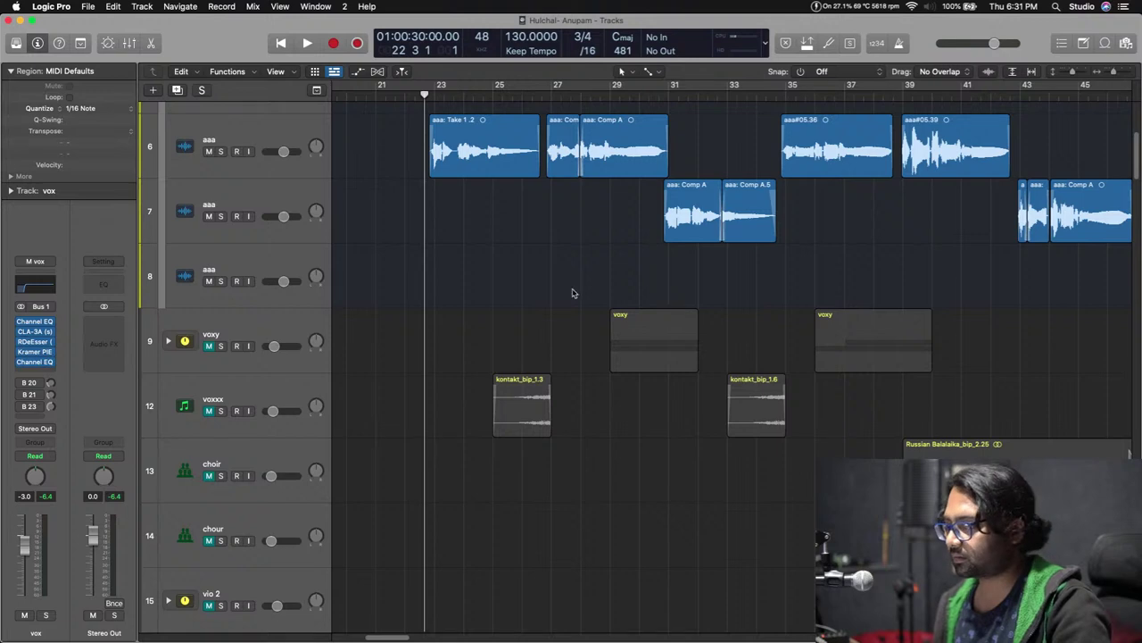
key(super+Left)
scroll(573, 293, up, 1)
key(space)
scroll(572, 289, up, 2)
scroll(572, 289, up, 1)
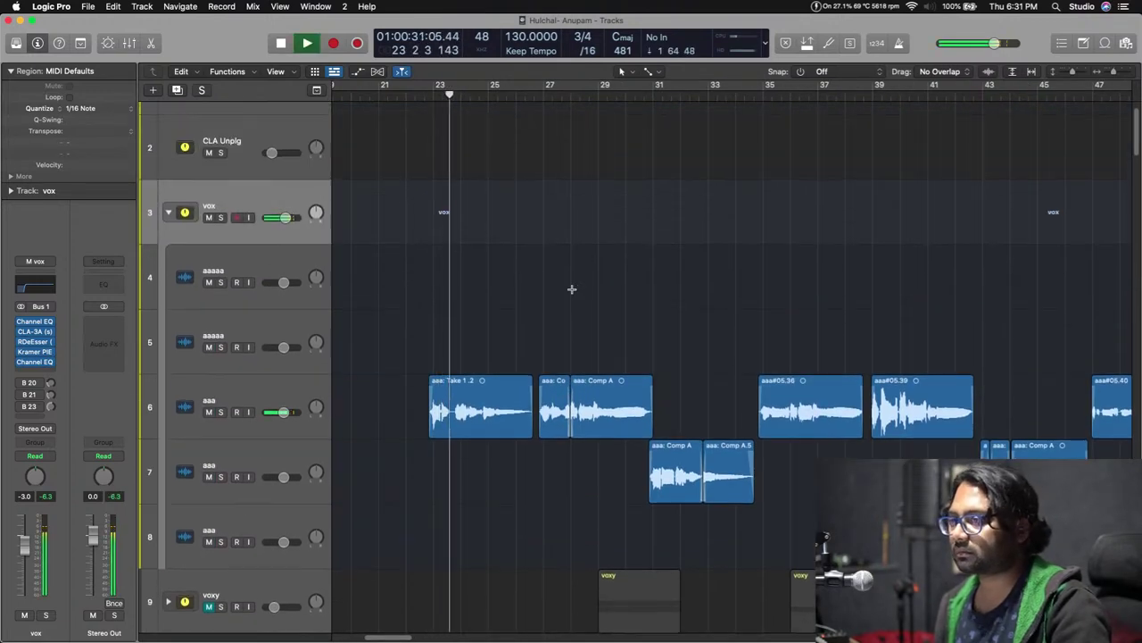
click(35, 363)
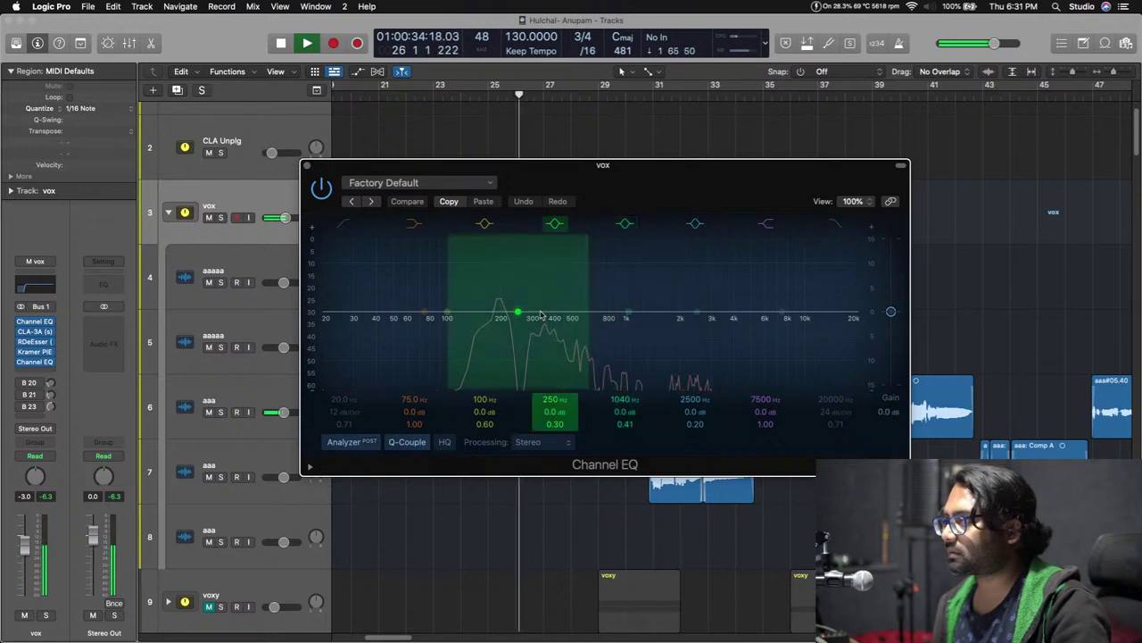
drag(420, 316, 538, 330)
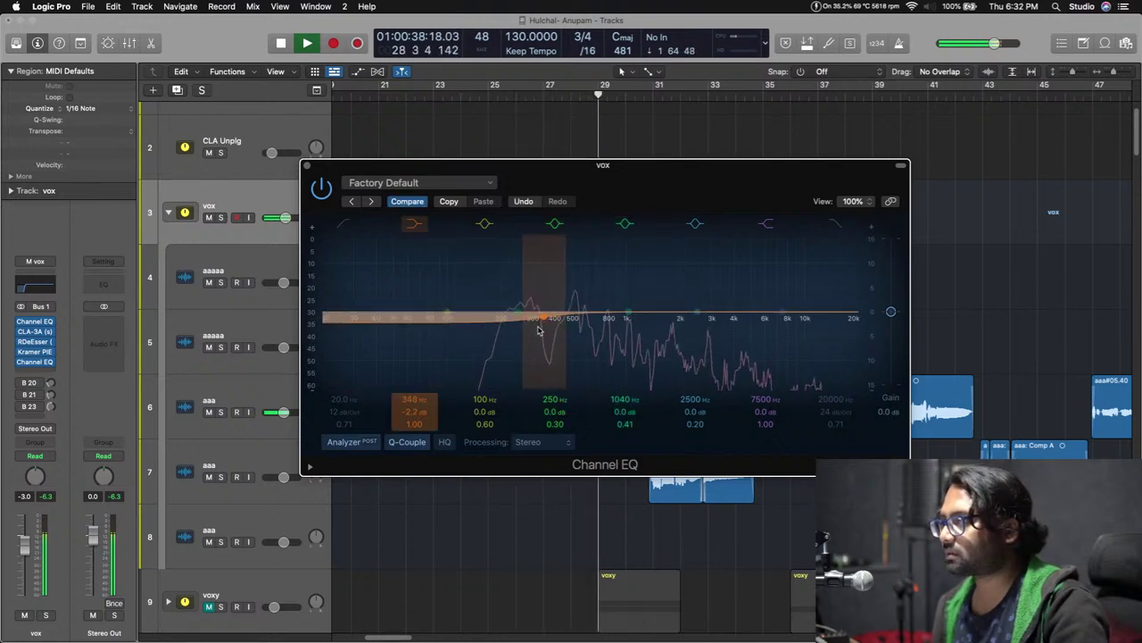
Boost the Channel EQ's upper-mid bell +1.0 dB at 1140 Hz with Q 0.48 and refine the low shelf to -1.9 dB at 352 Hz.
drag(627, 330, 620, 325)
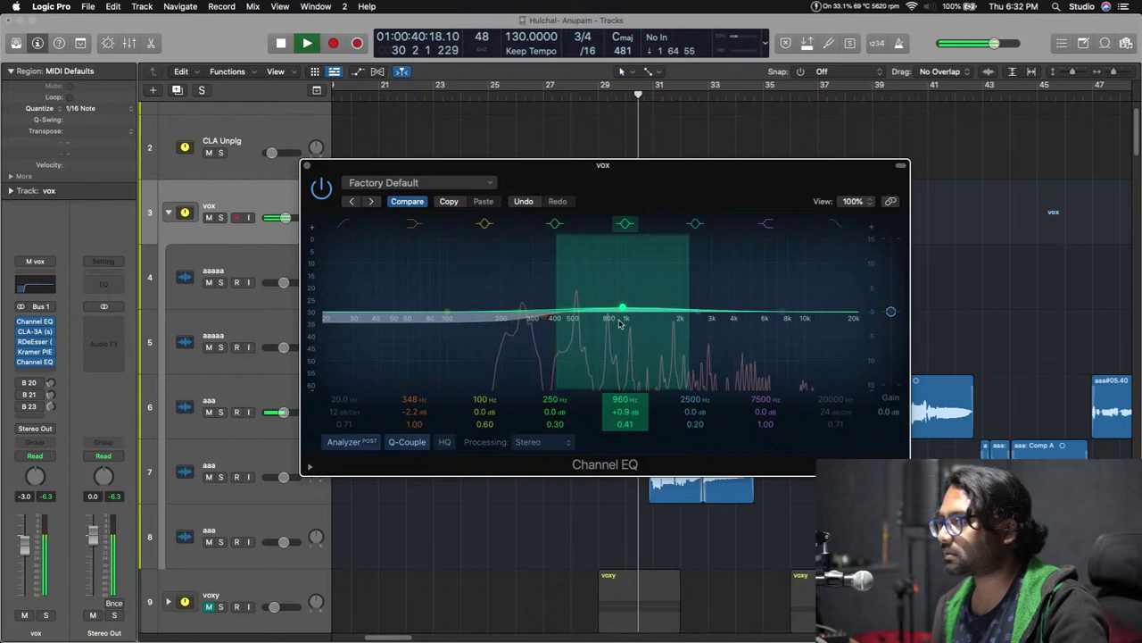
drag(616, 324, 647, 324)
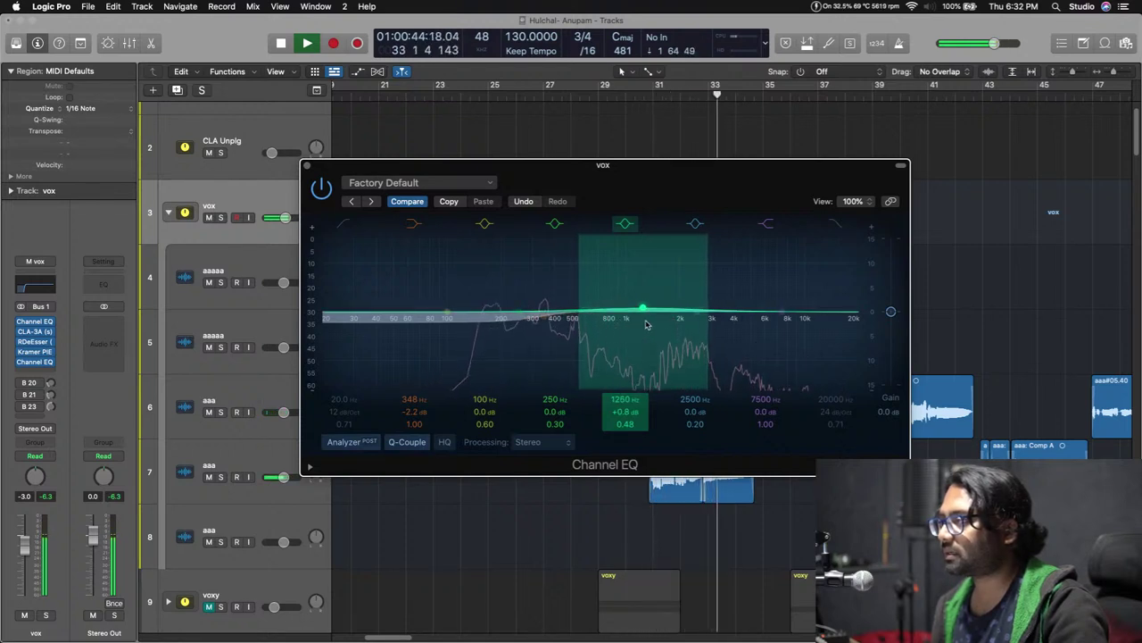
drag(643, 330, 636, 331)
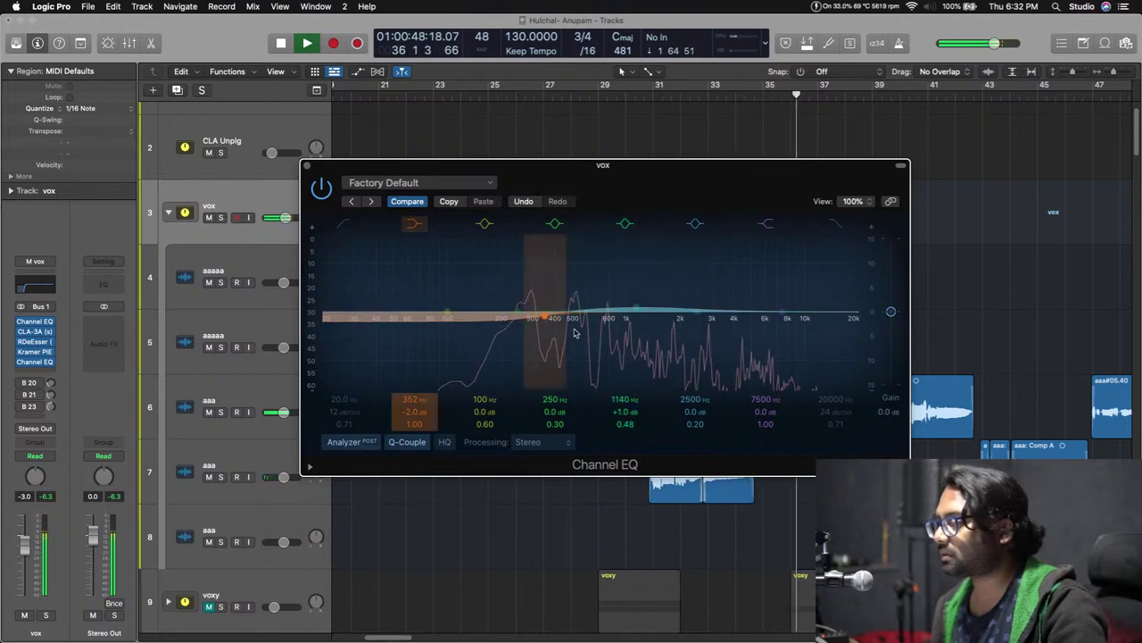
drag(553, 335, 553, 332)
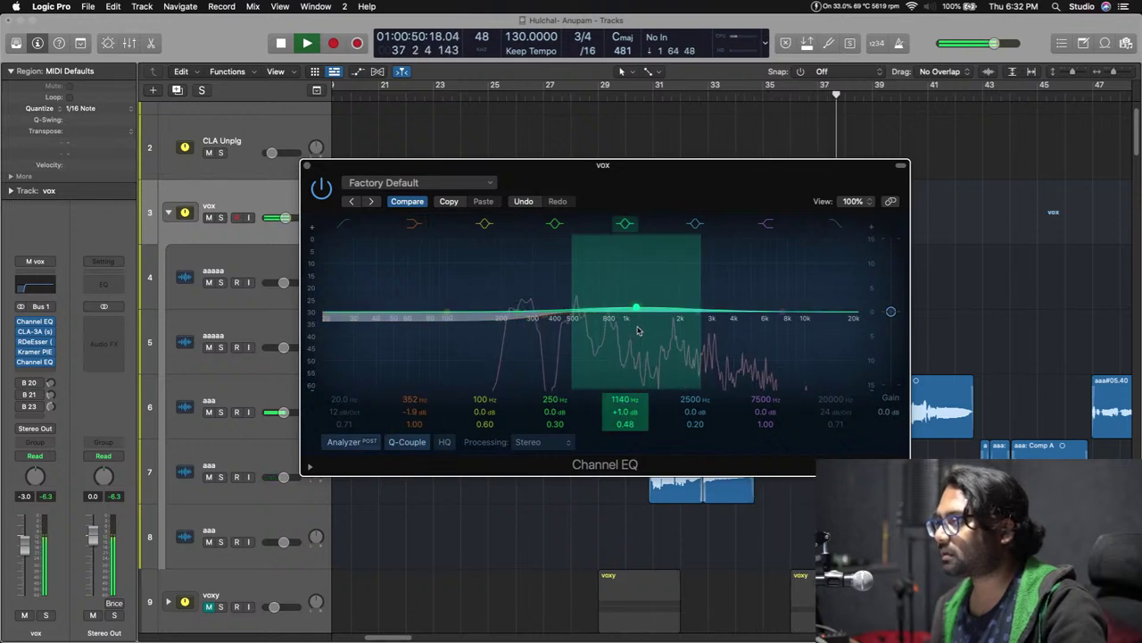
Raise the Channel EQ's high shelf to +2.5 dB at 4120 Hz and stop playback.
drag(766, 352, 732, 340)
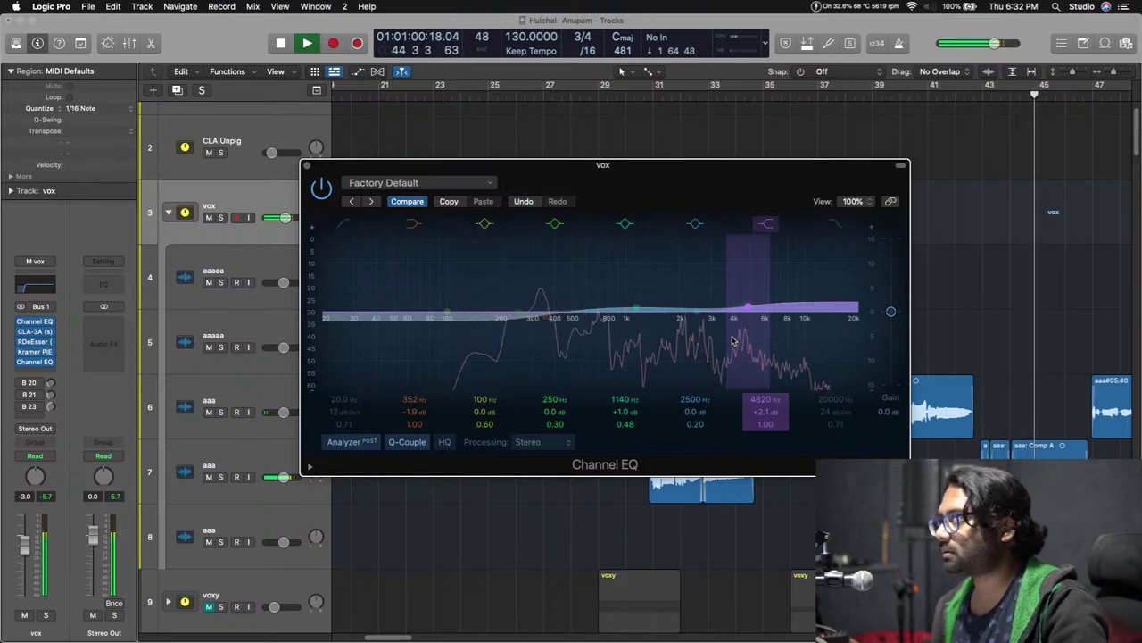
drag(733, 339, 727, 338)
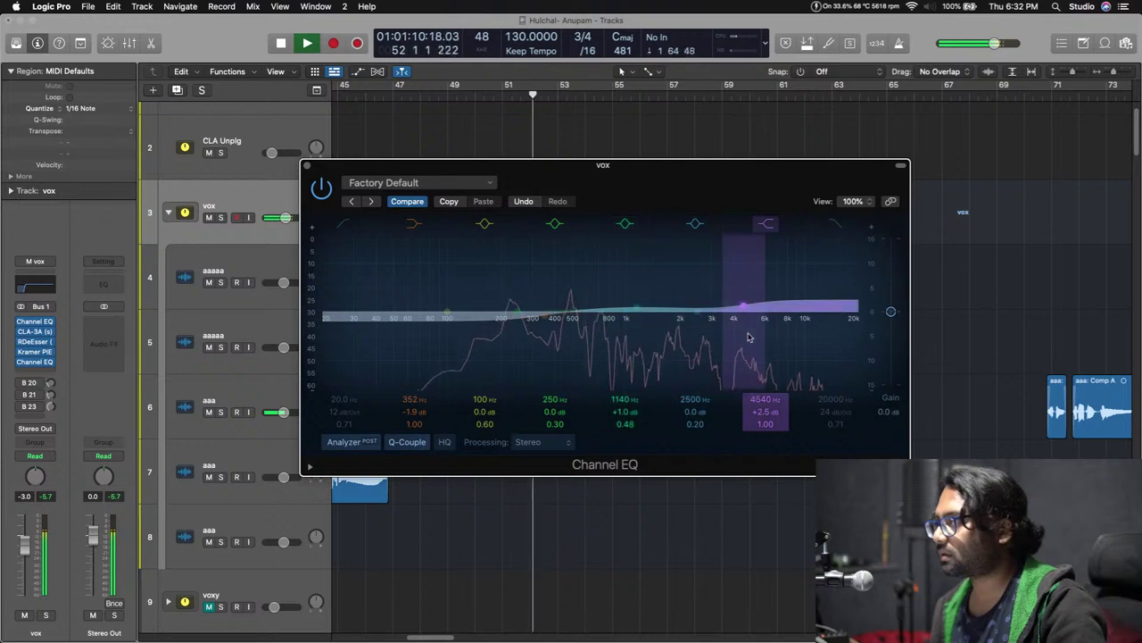
drag(749, 337, 740, 337)
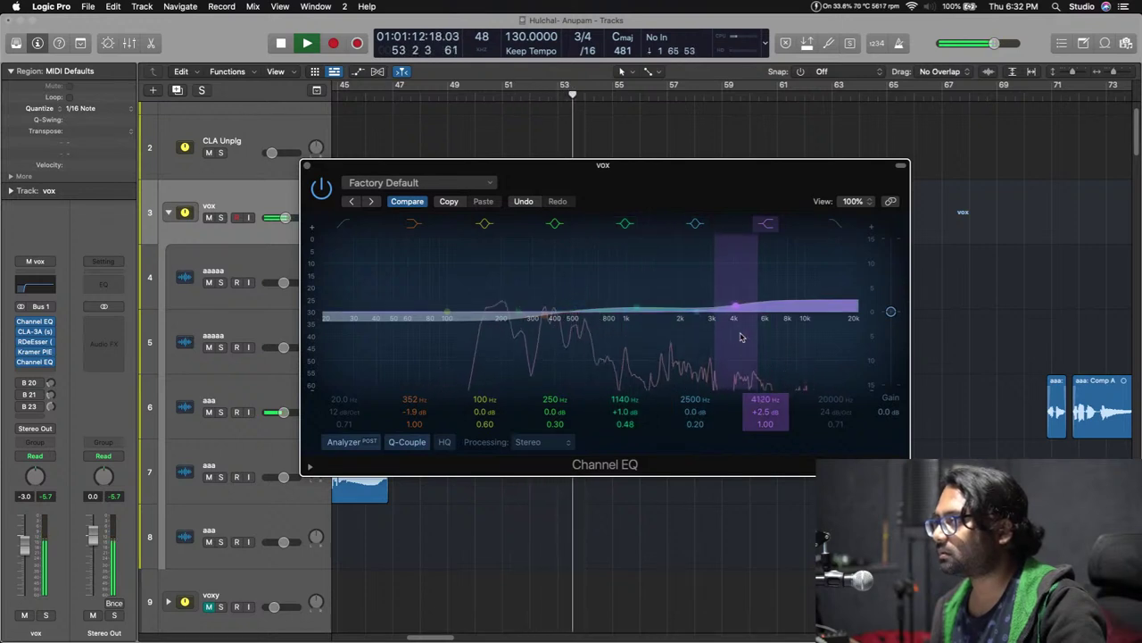
key(space)
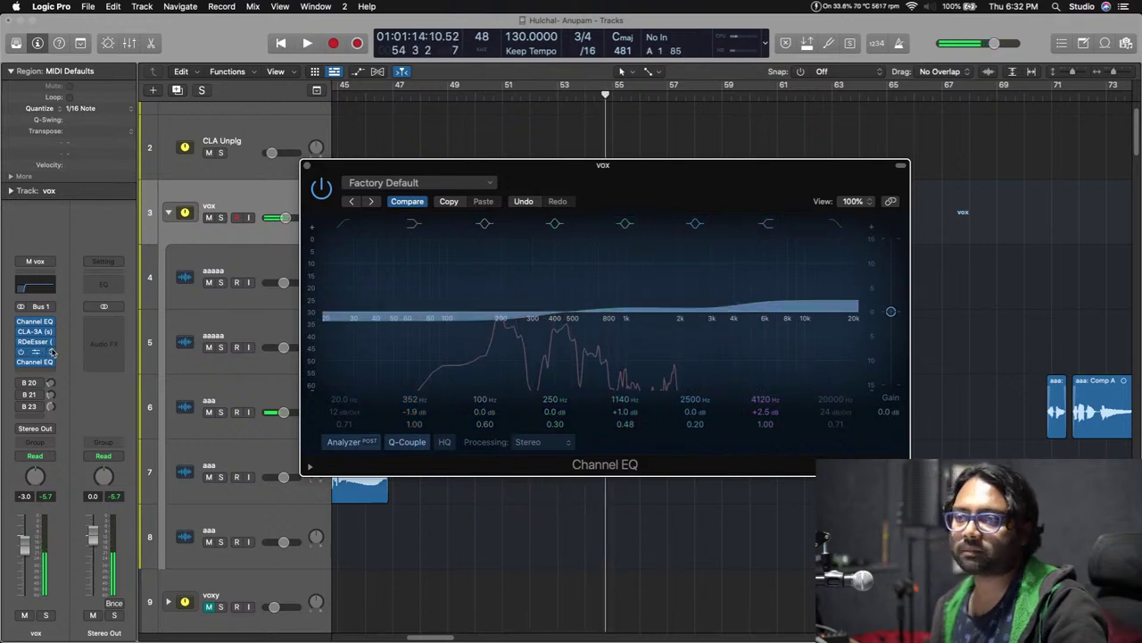
Insert a stereo FabFilter Saturn 2 after the second Channel EQ on the vox stack.
click(45, 365)
mouse_move(45, 604)
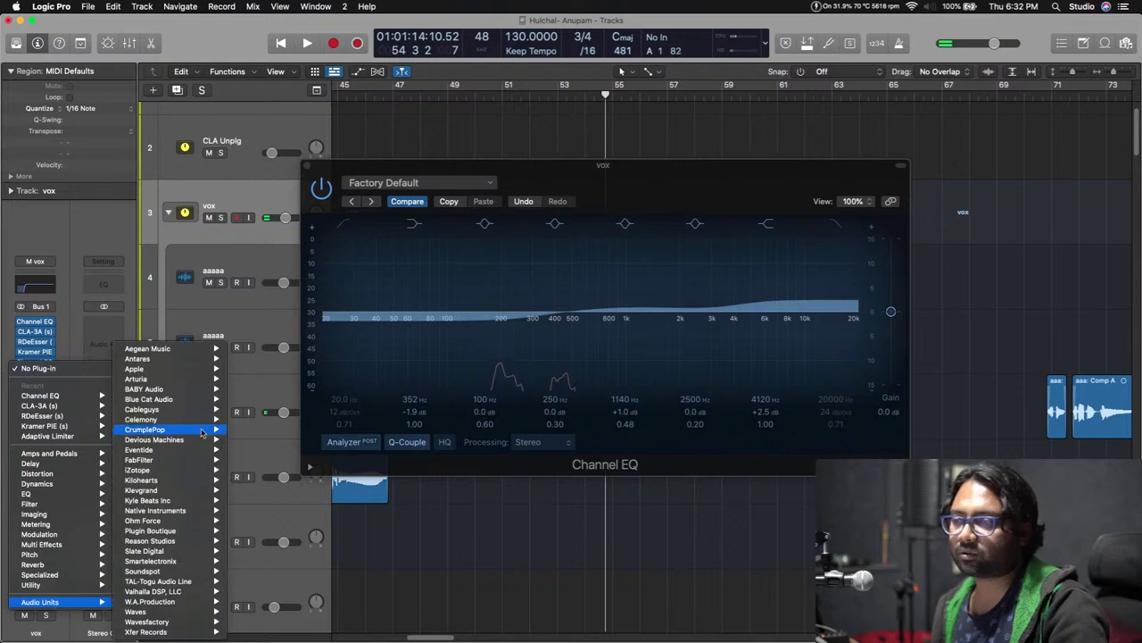
mouse_move(165, 459)
mouse_move(282, 555)
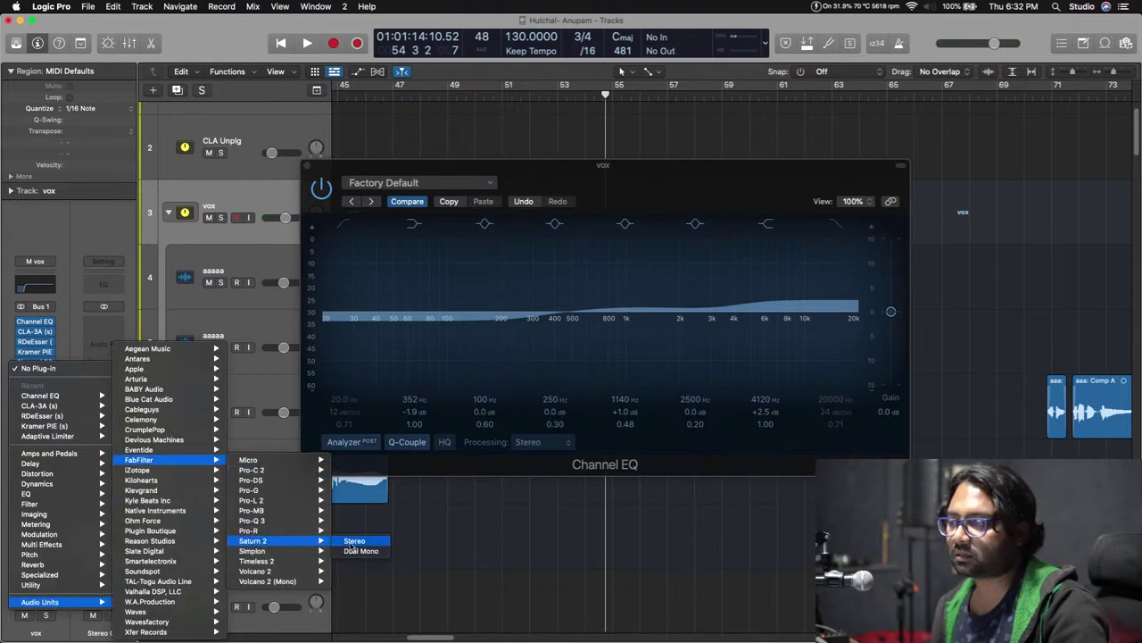
click(357, 541)
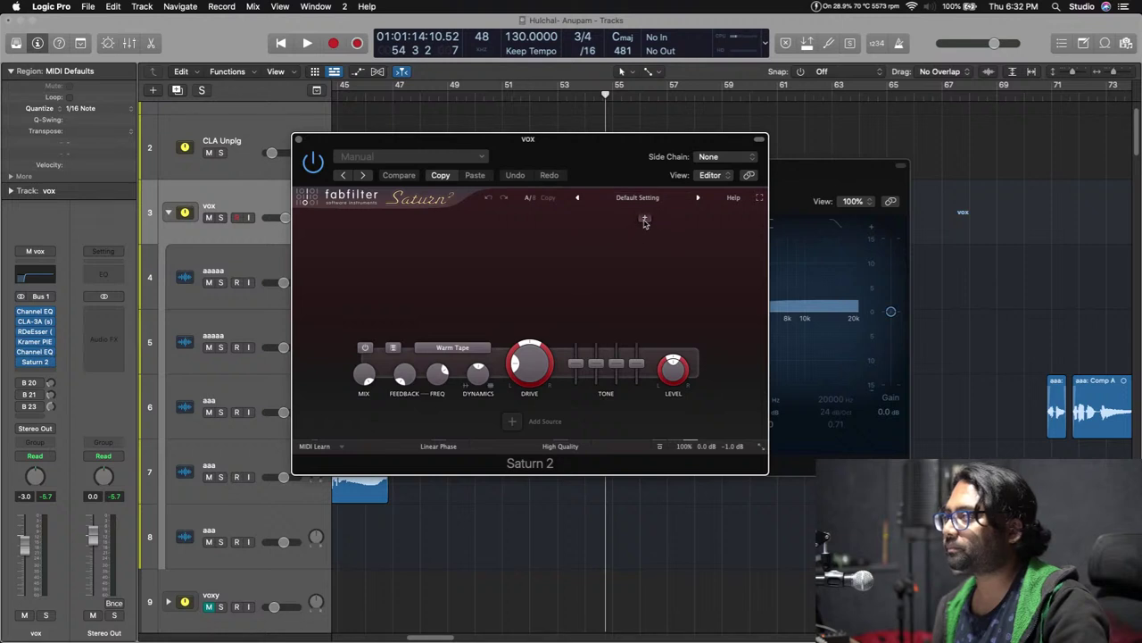
Split Saturn 2 into two bands at about 3.7 kHz and set the upper band's saturation style to Old Tape.
click(645, 221)
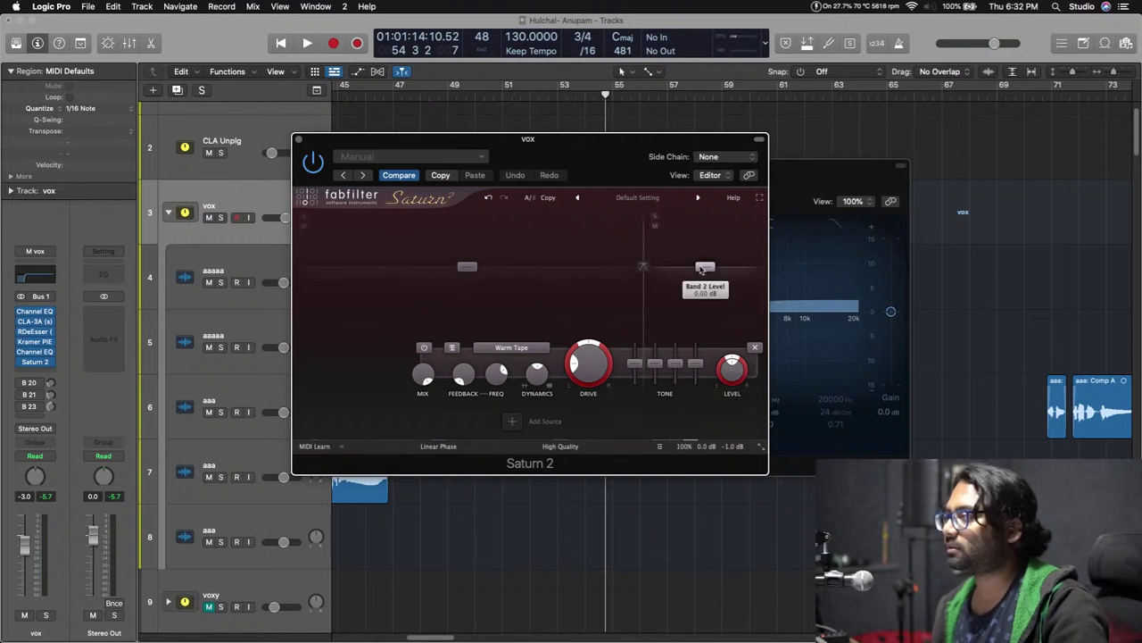
click(511, 347)
mouse_move(532, 375)
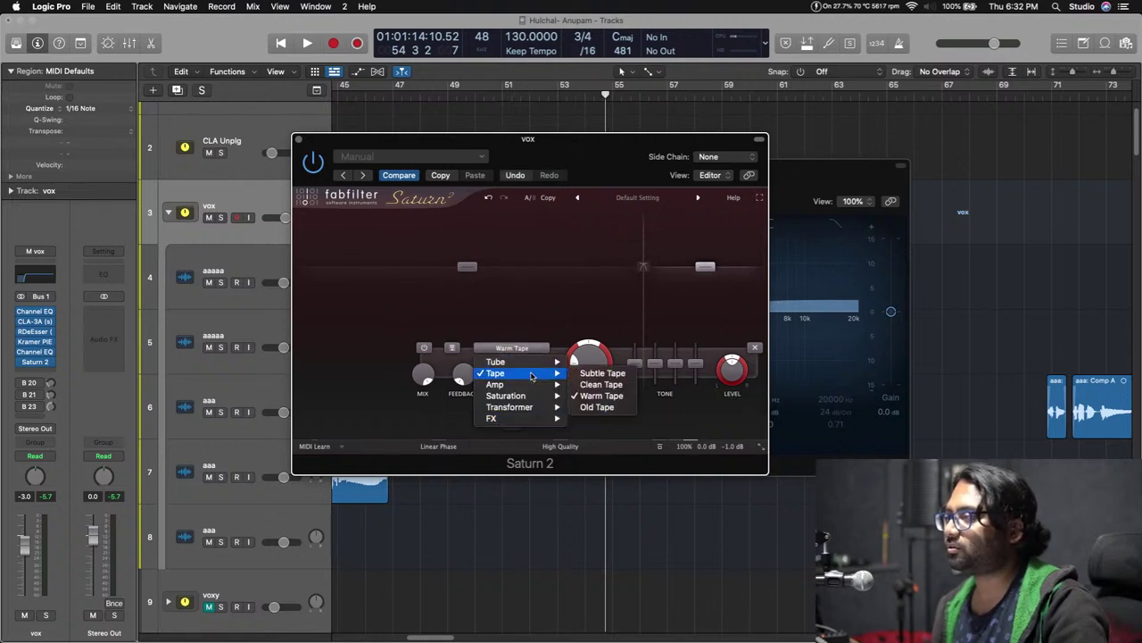
click(597, 407)
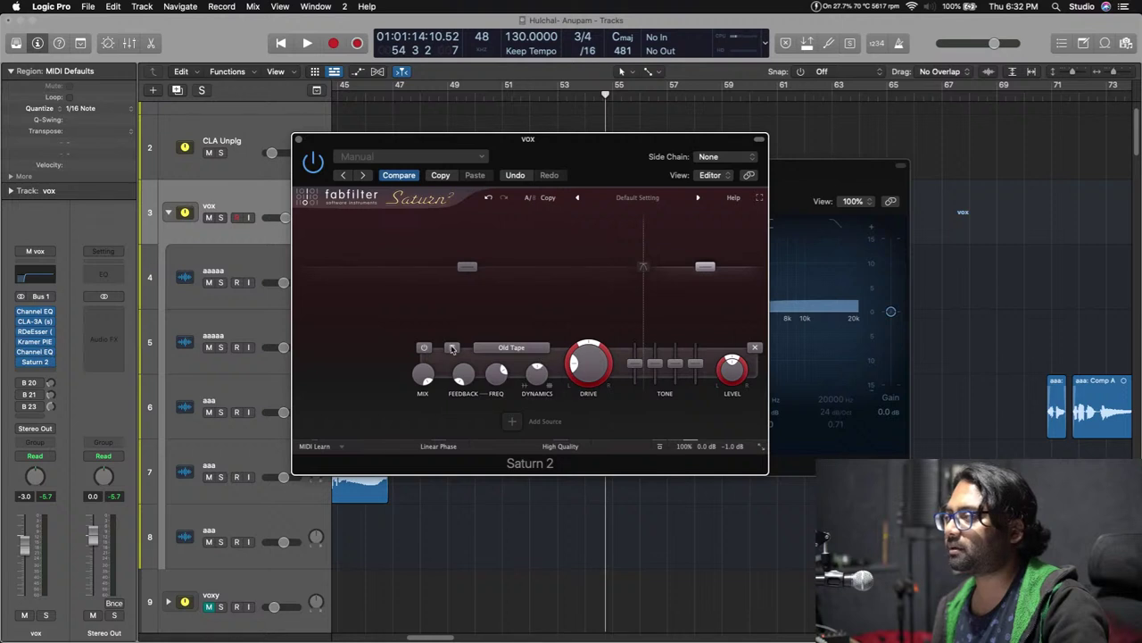
During vocal playback, lower Saturn 2's crossover to about 3019 Hz and raise the band 2 level to +1.77 dB.
key(space)
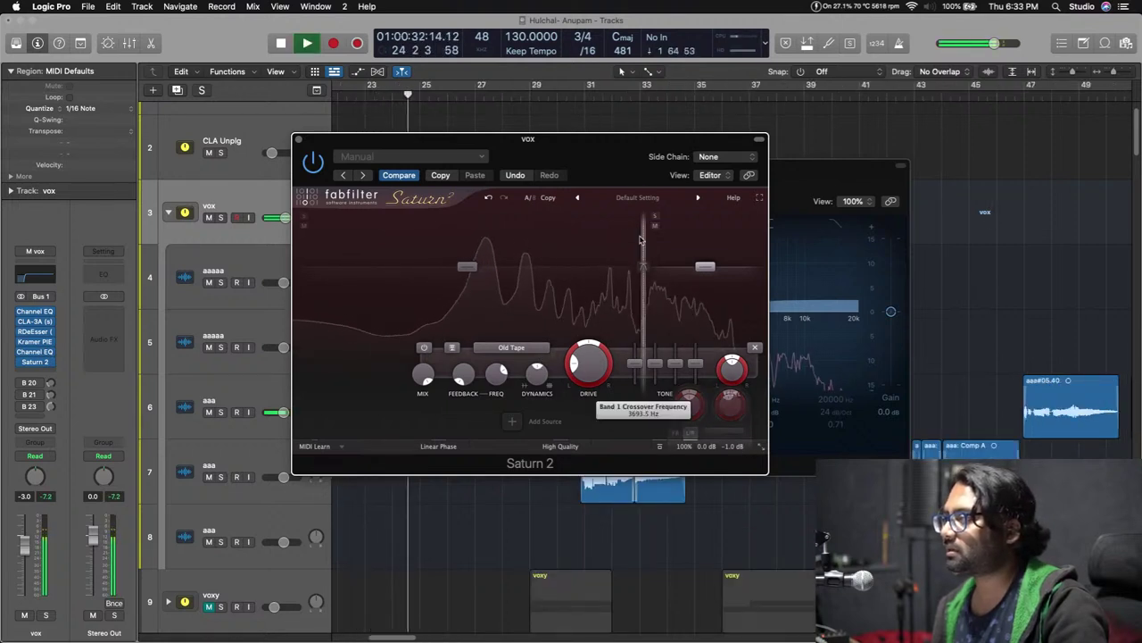
mouse_move(642, 267)
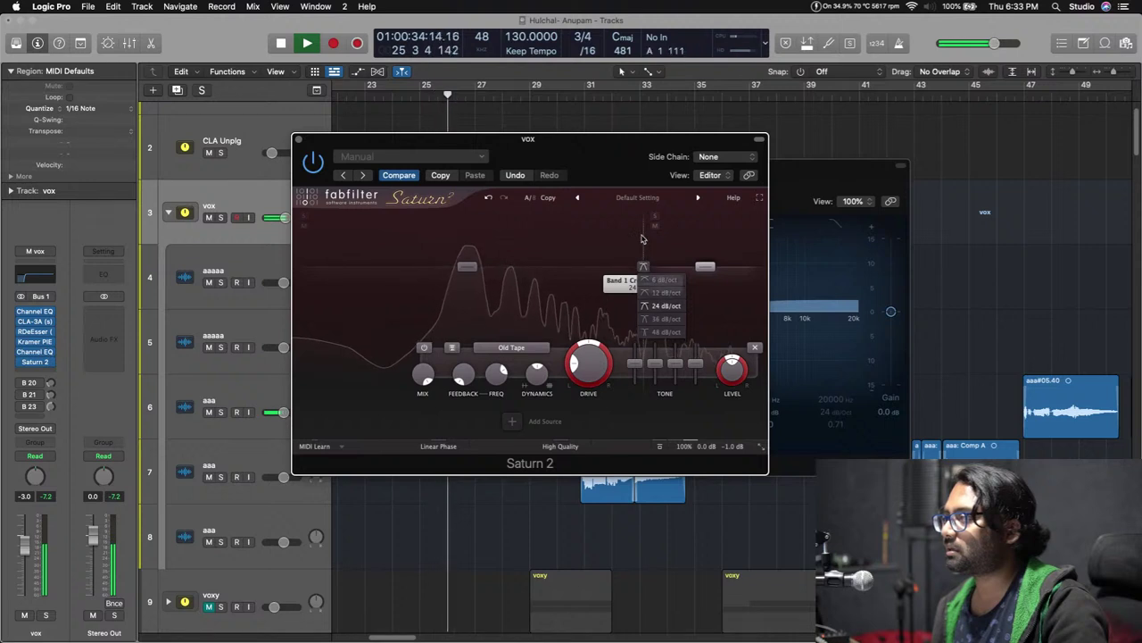
mouse_move(644, 241)
mouse_down()
mouse_move(627, 243)
mouse_move(665, 244)
mouse_move(622, 247)
mouse_move(637, 249)
mouse_up()
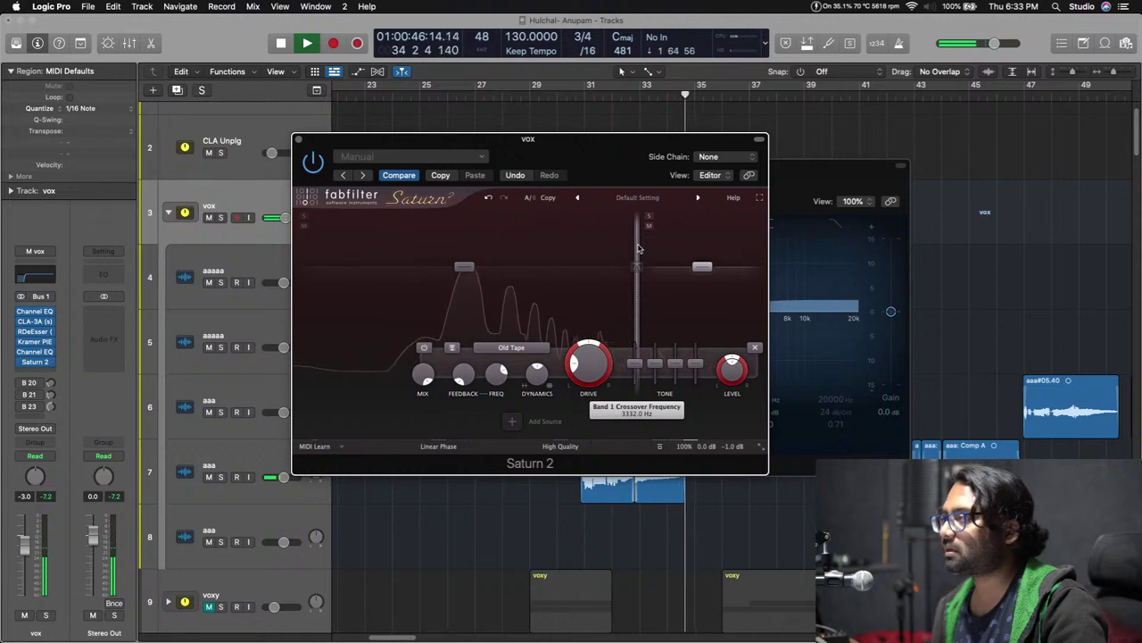
drag(702, 266, 703, 262)
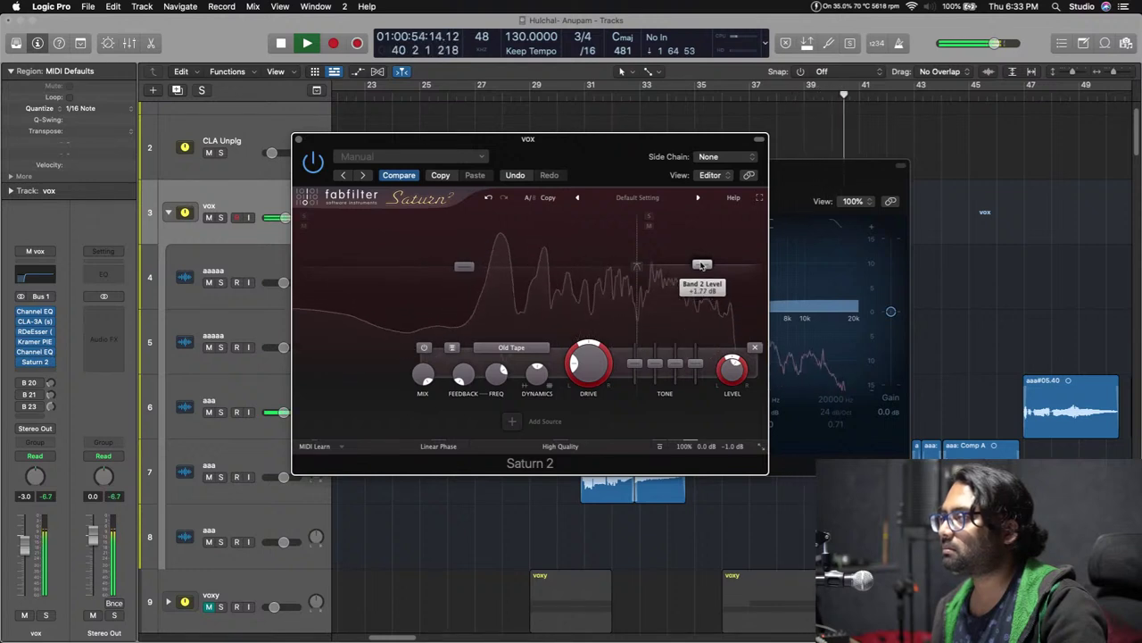
drag(636, 254, 629, 255)
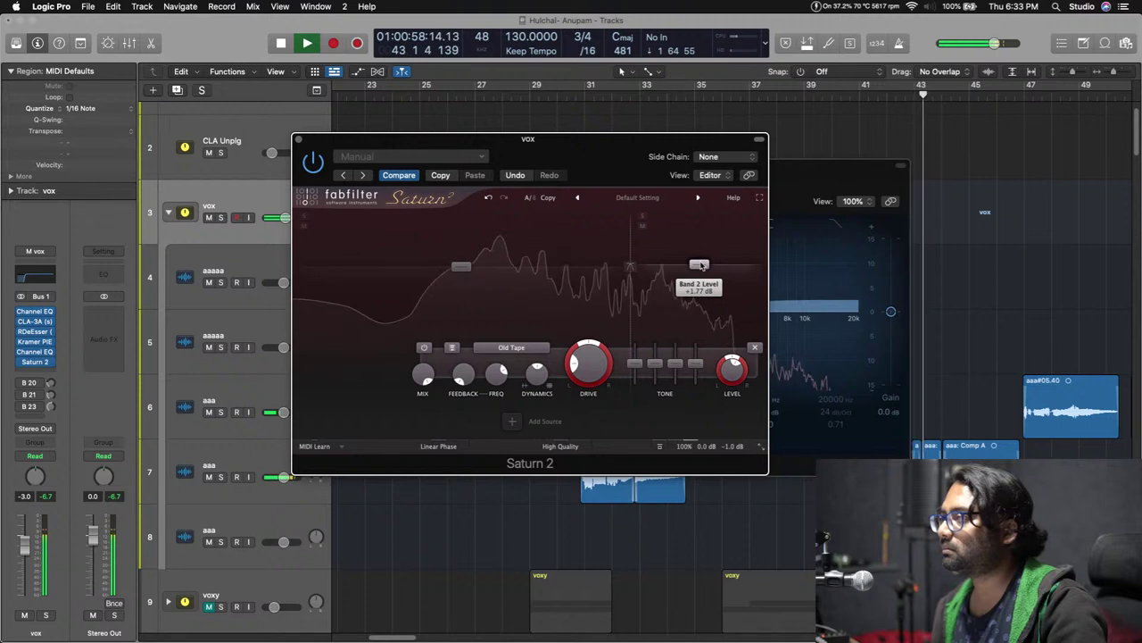
drag(633, 250, 630, 253)
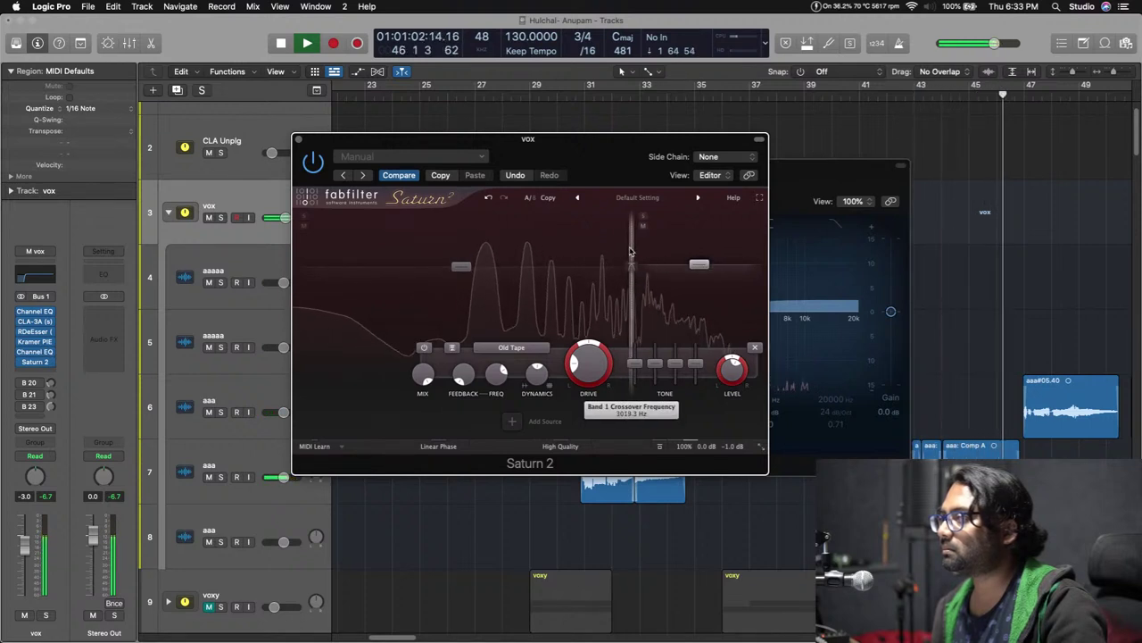
Retune the second Channel EQ: low shelf -1.6 dB at 402 Hz, mid bell +1.2 dB at 1030 Hz, high shelf +2.7 dB at 4300 Hz.
click(811, 216)
drag(639, 318, 634, 317)
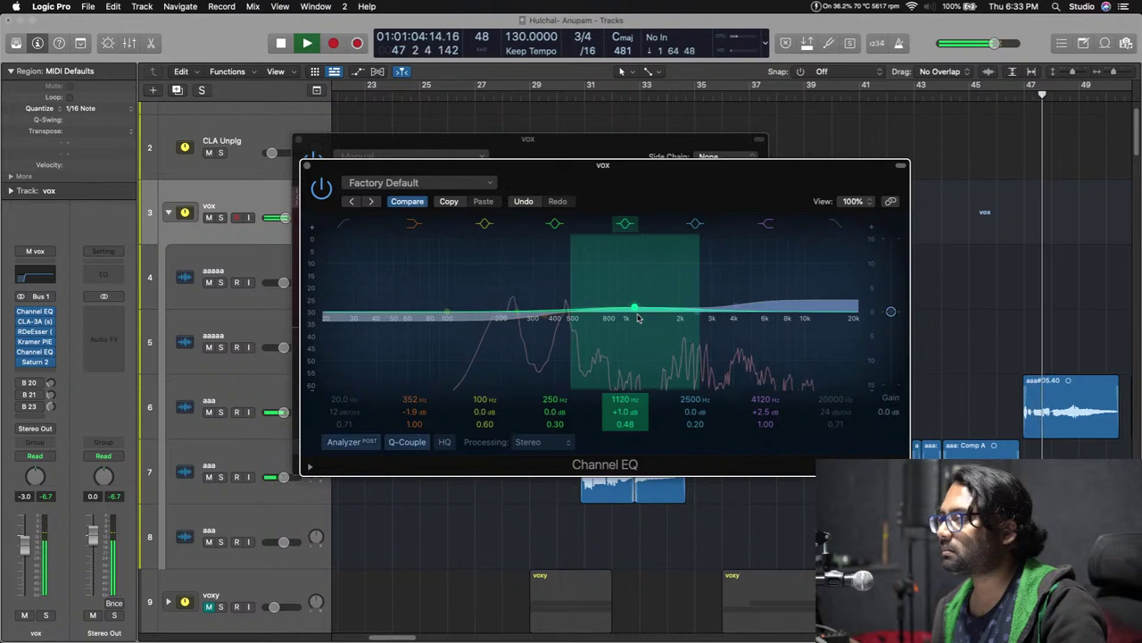
drag(555, 330, 628, 324)
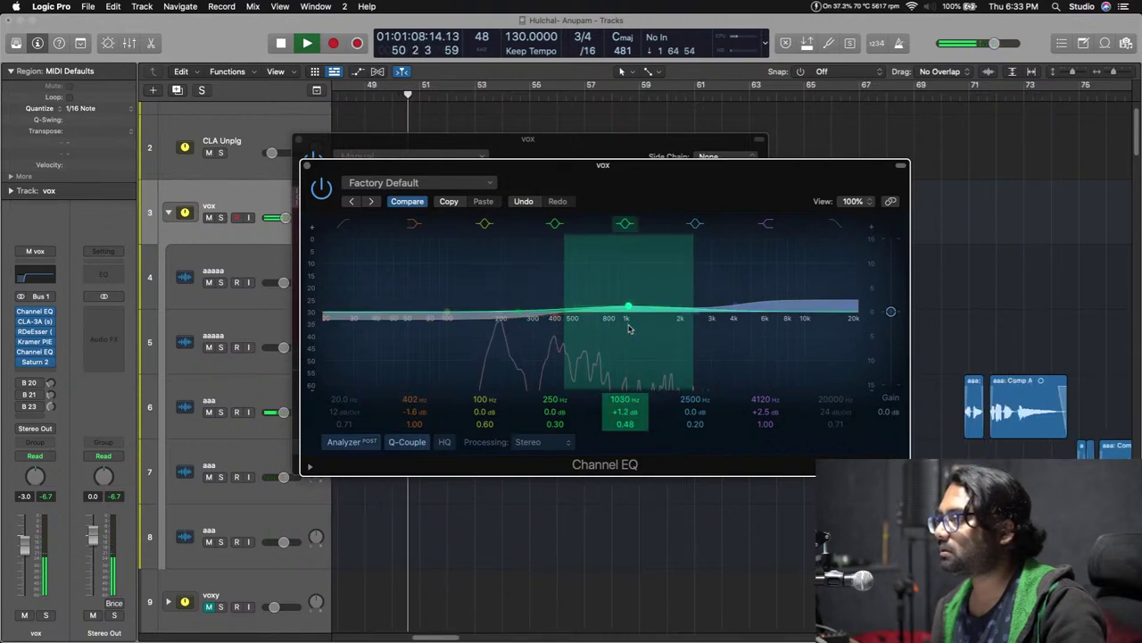
drag(752, 330, 757, 325)
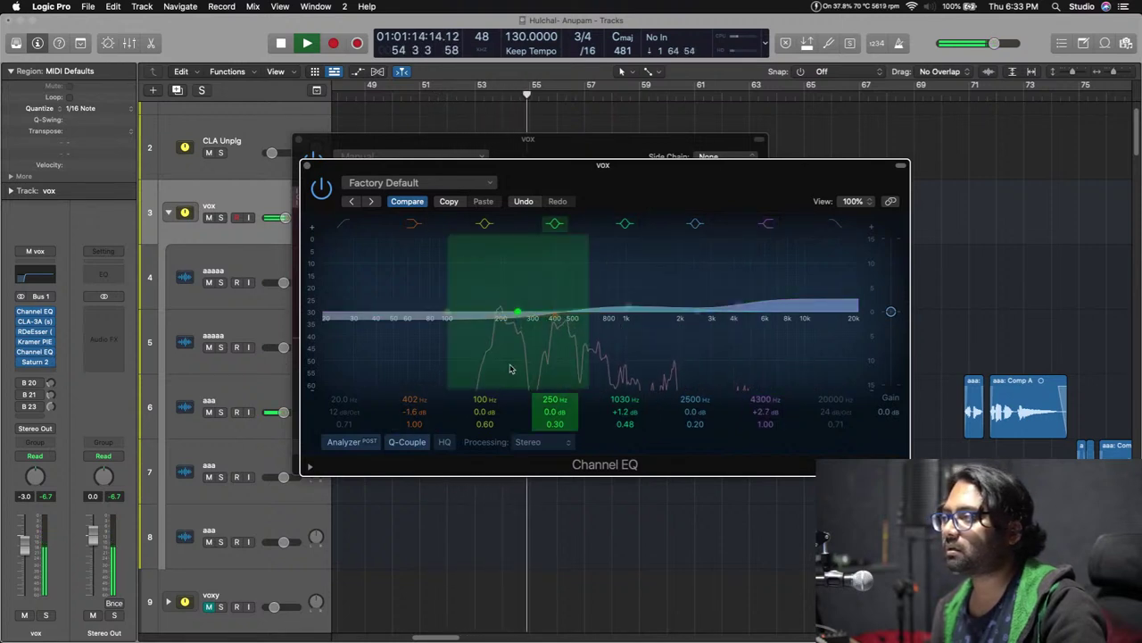
Adjust the Channel EQ's low shelf to -2.6 dB at 380 Hz, mid bell to +1.3 dB at 1040 Hz and high shelf to +2.6 dB at 4320 Hz.
drag(536, 339, 527, 348)
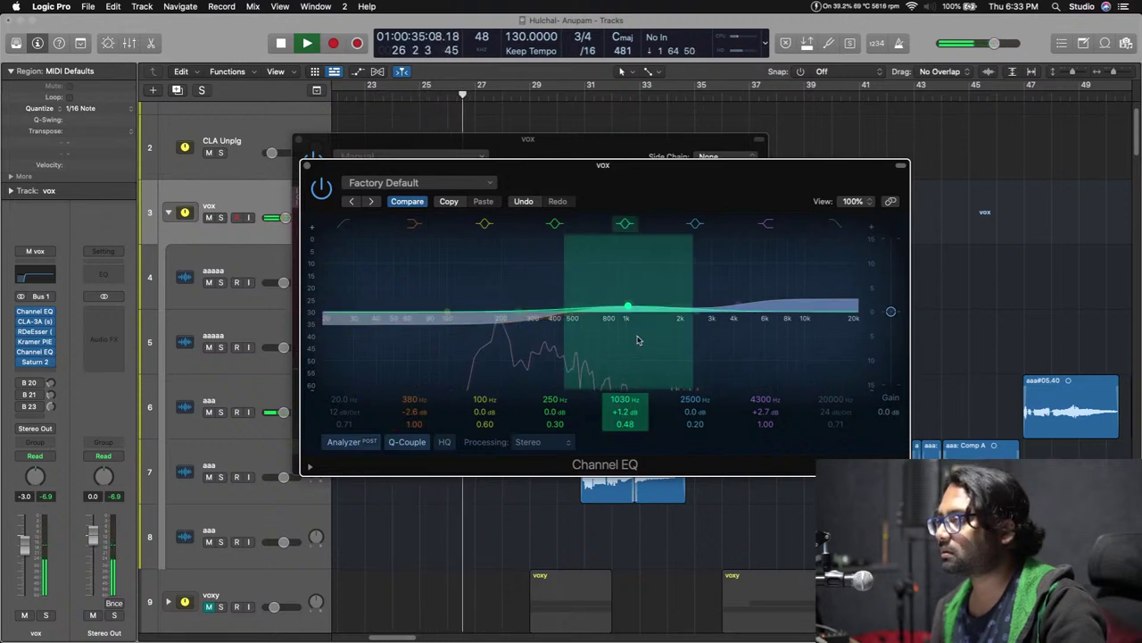
drag(638, 340, 639, 339)
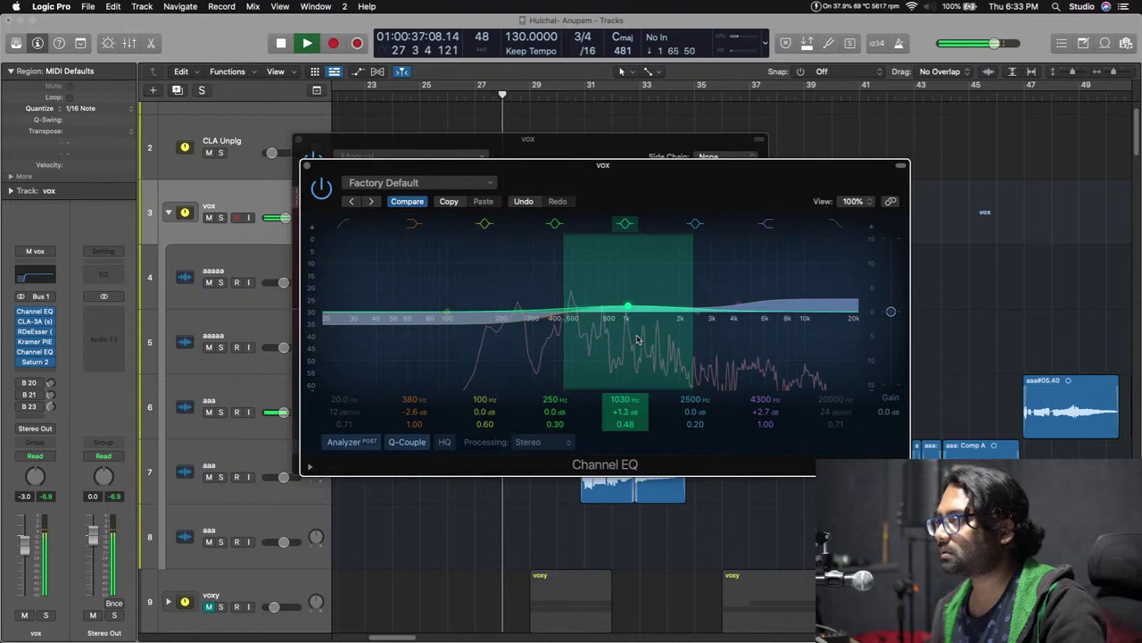
drag(761, 337, 765, 337)
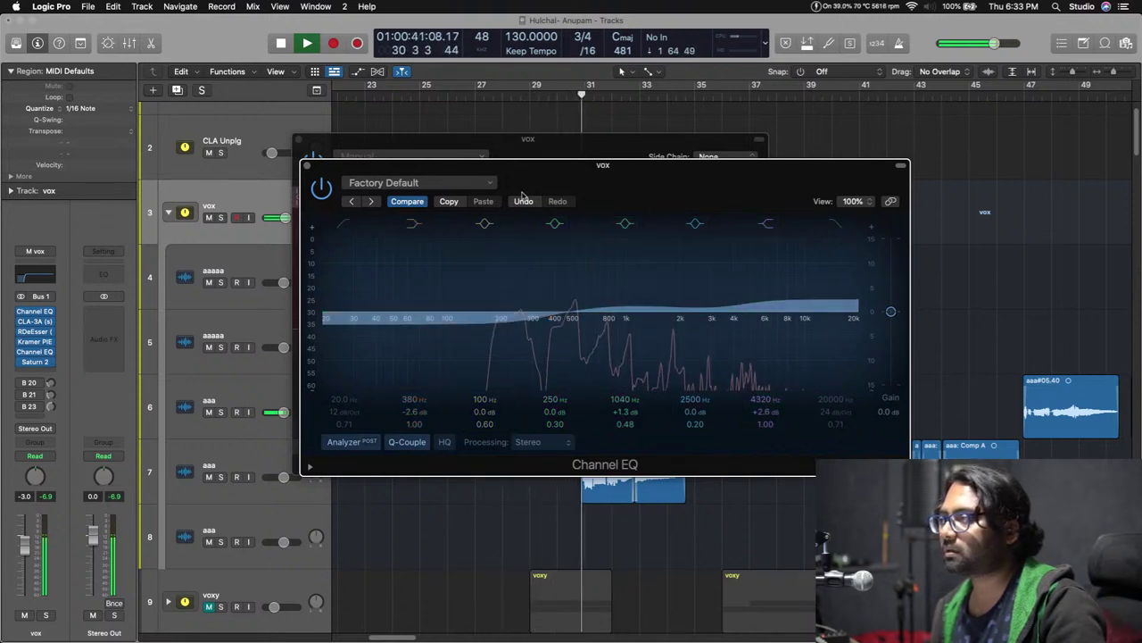
Turn off the 100 Hz and 250 Hz bands, and set the low shelf to -2.7 dB at 340 Hz and the mid bell to +1.4 dB at 1020 Hz.
click(484, 223)
click(554, 224)
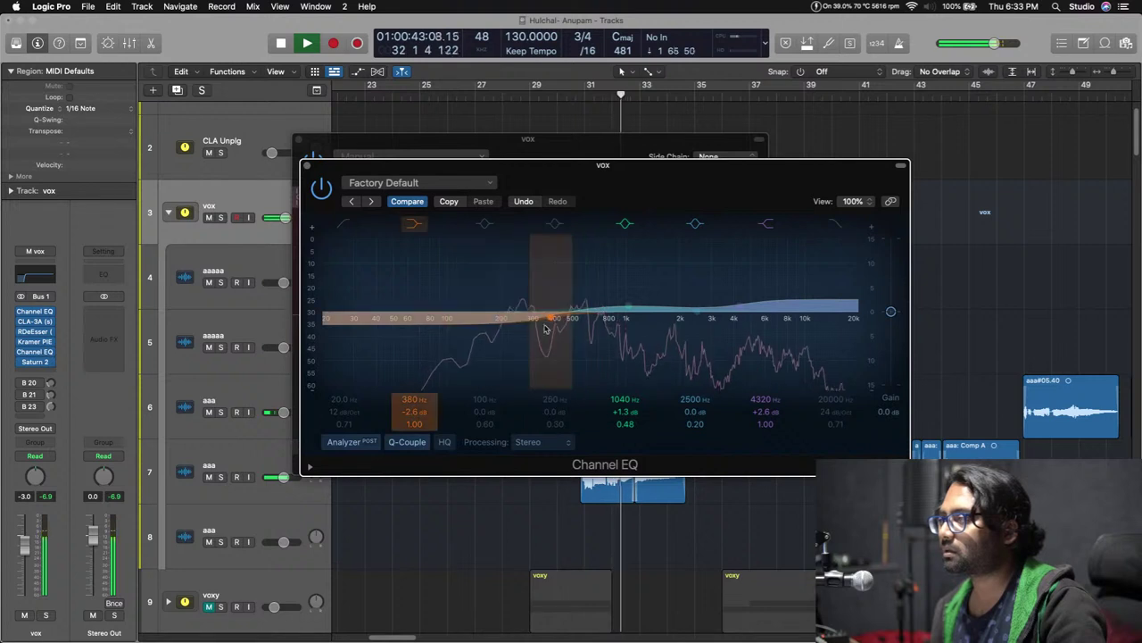
drag(559, 342, 555, 336)
drag(629, 338, 627, 337)
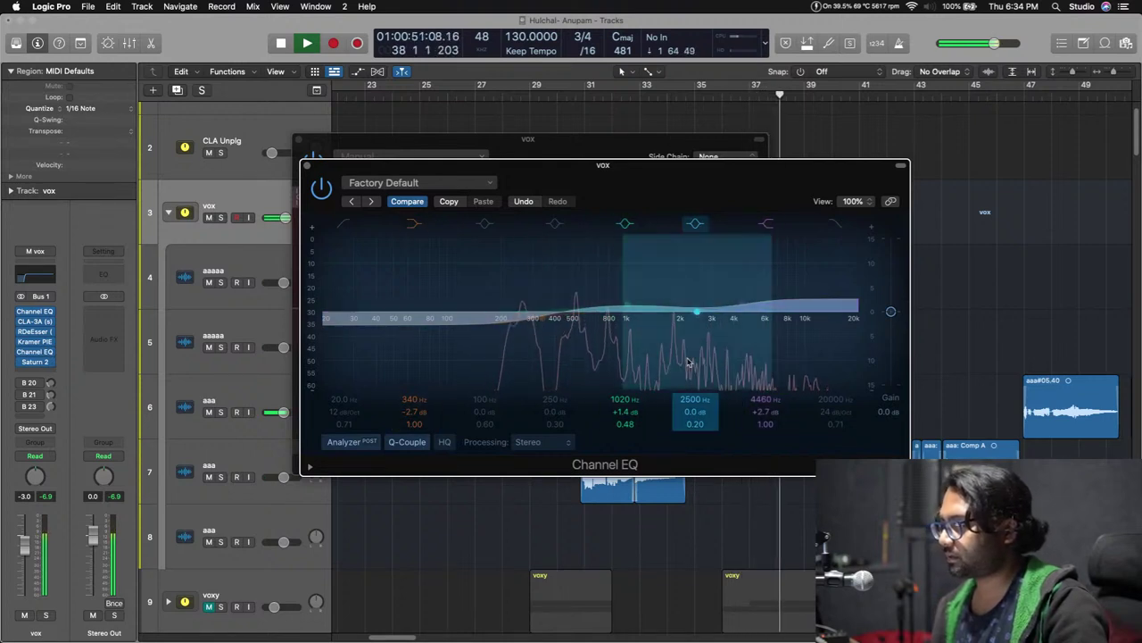
During playback, raise Saturn 2's band 2 level to +1.80 dB and lower its overall mix to 42%.
click(674, 148)
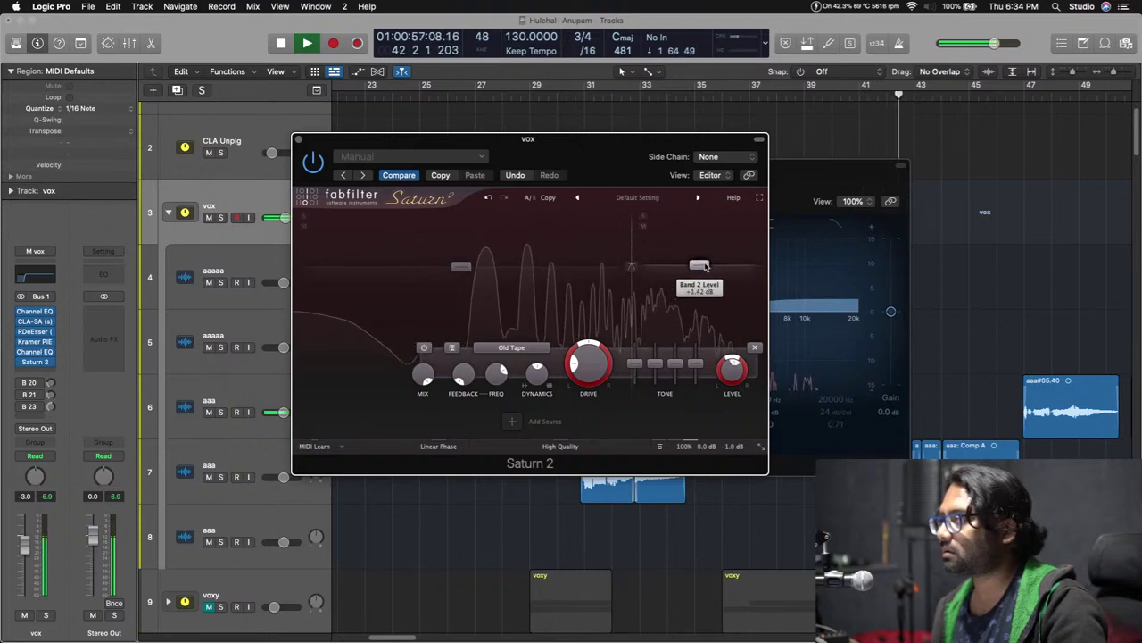
drag(705, 265, 705, 266)
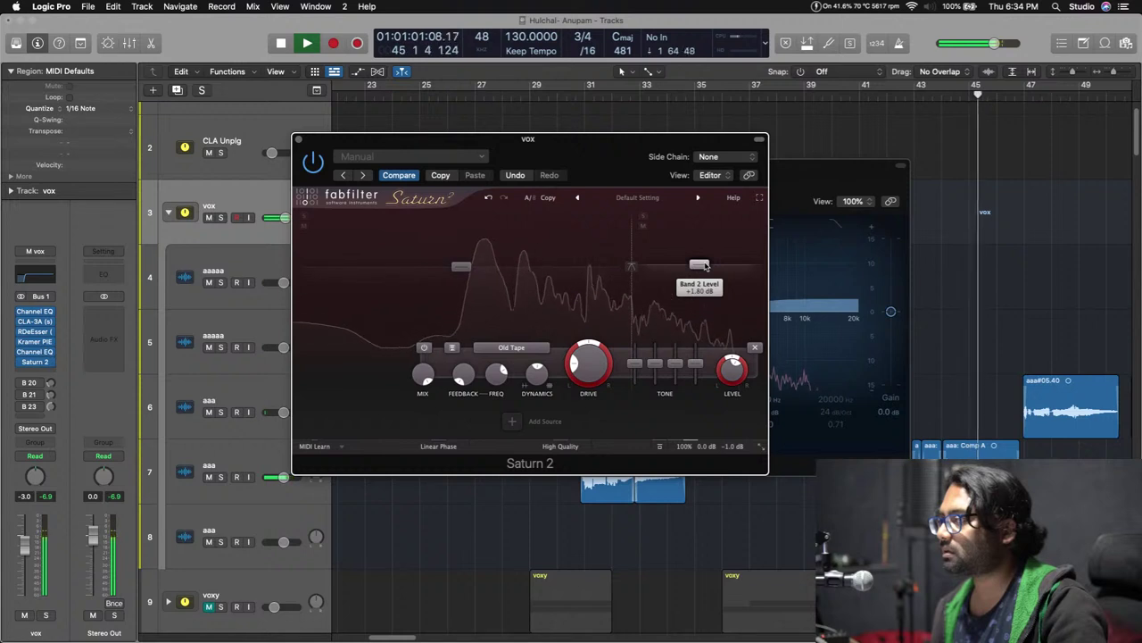
mouse_move(705, 445)
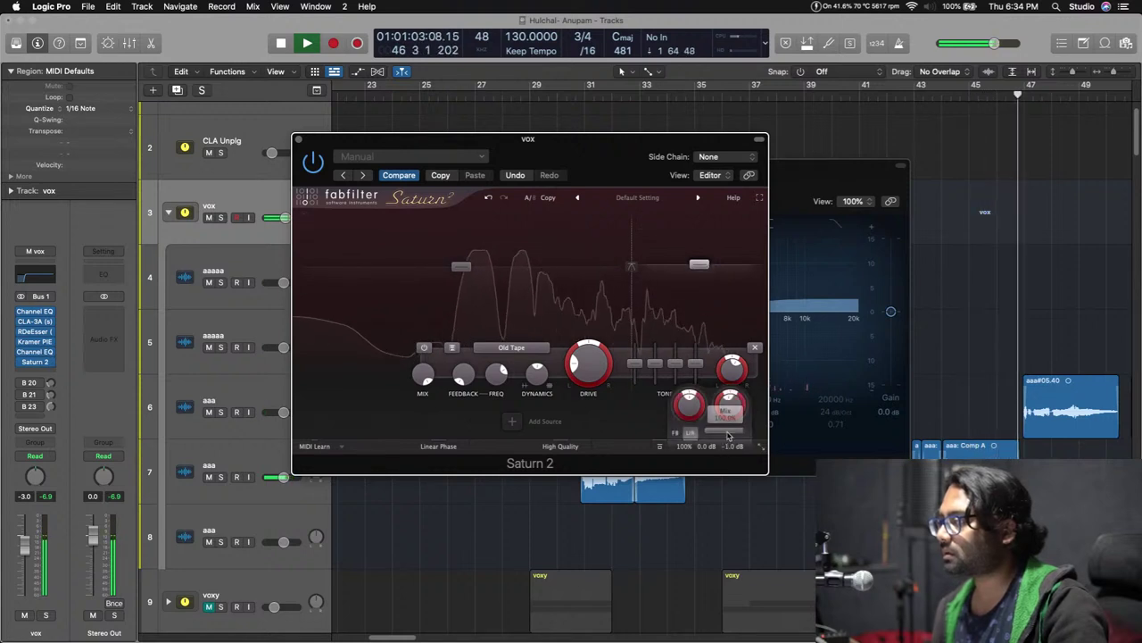
drag(730, 433, 673, 437)
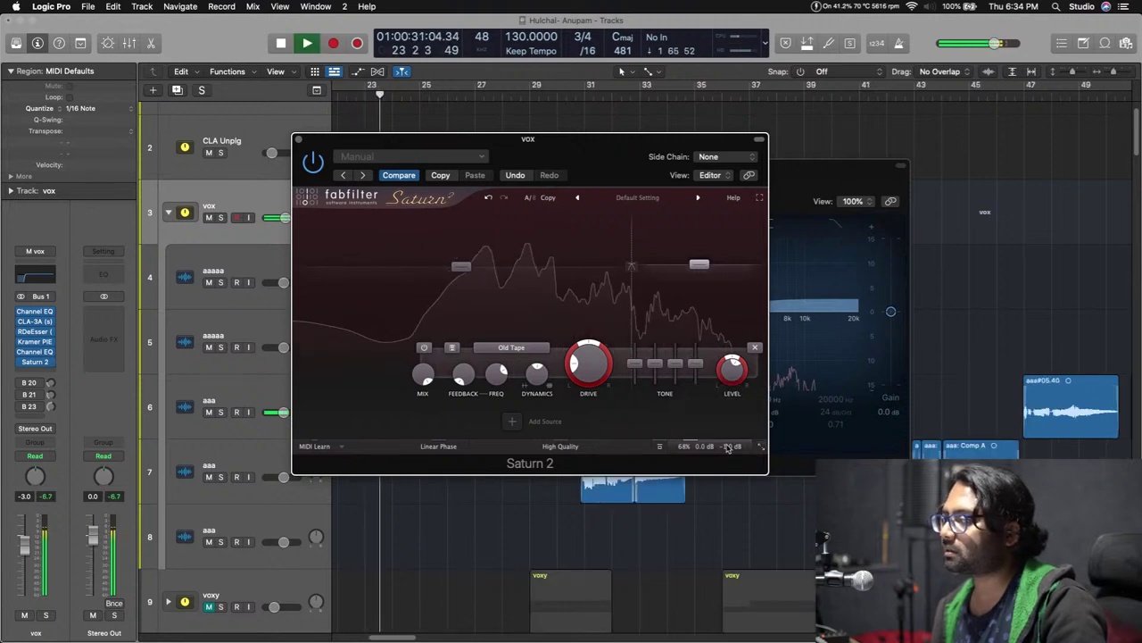
mouse_move(728, 446)
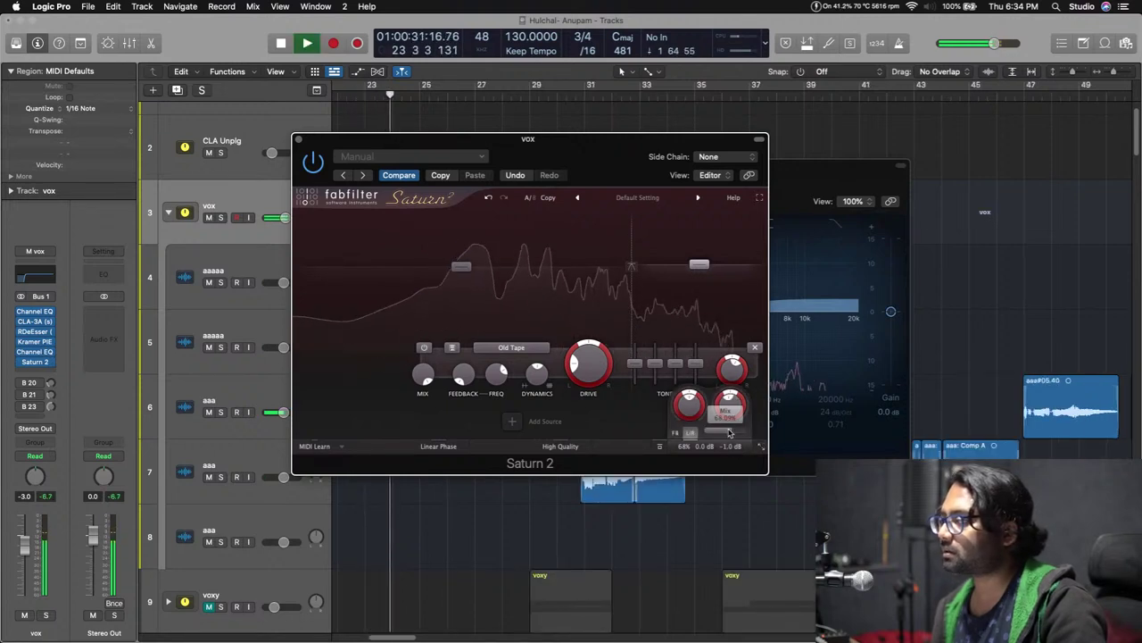
drag(725, 434, 719, 434)
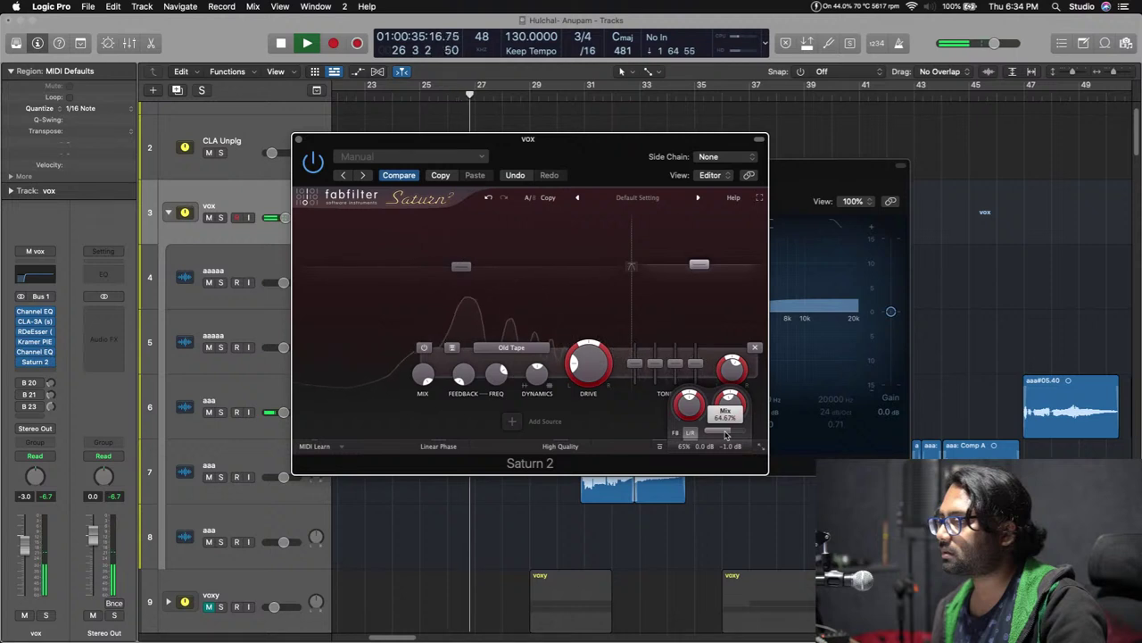
drag(726, 433, 683, 434)
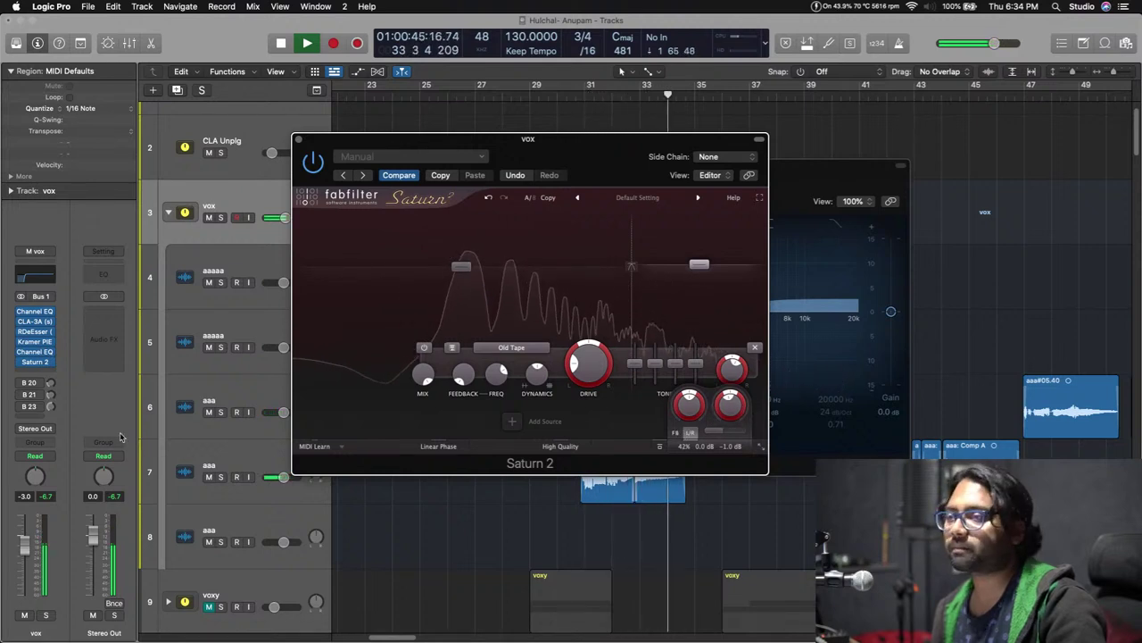
Insert Slate Digital's Fresh Air in the slot after Saturn 2 on the vox stack.
click(36, 372)
mouse_move(63, 594)
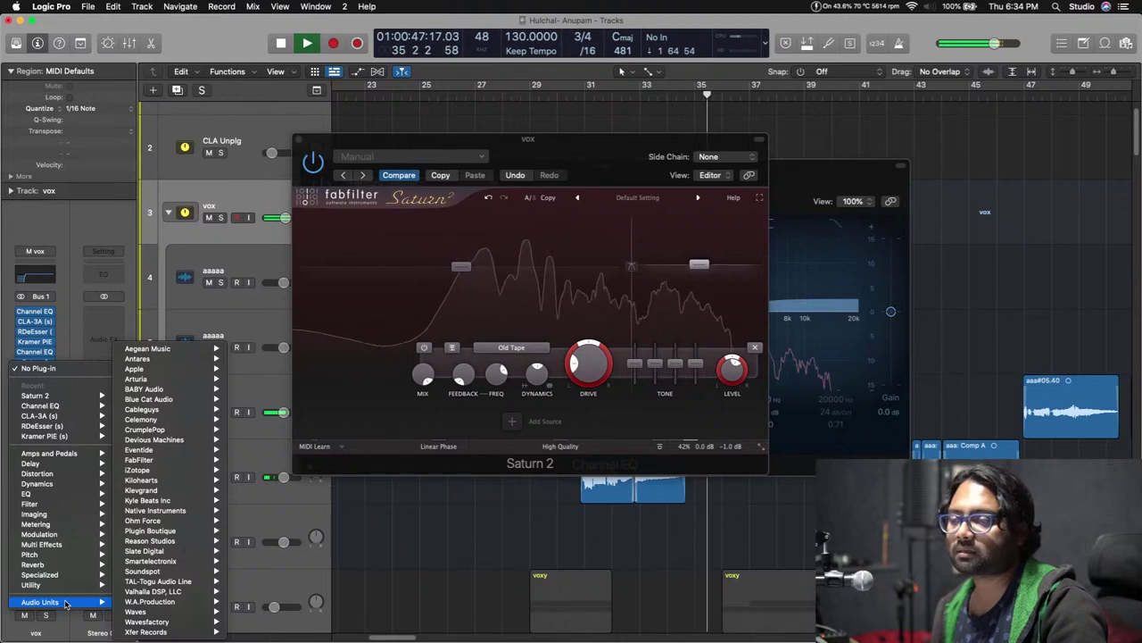
mouse_move(202, 551)
mouse_move(268, 550)
click(342, 551)
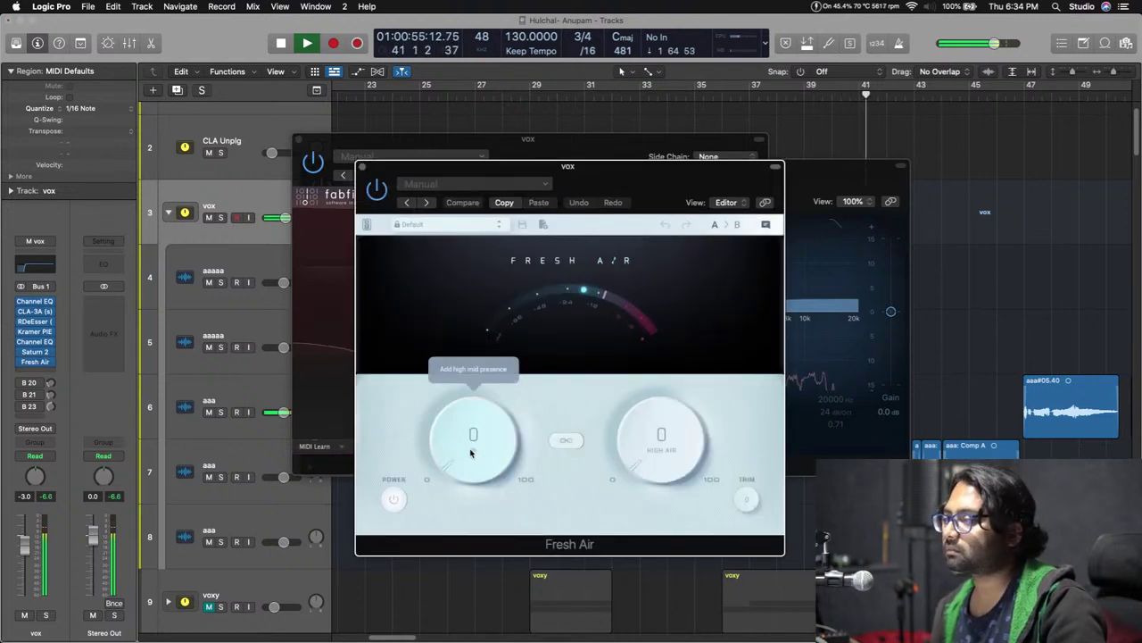
Set Fresh Air's Mid Air and High Air to 8% each while the vocals play.
drag(472, 453, 469, 436)
drag(632, 451, 670, 459)
drag(487, 454, 487, 457)
drag(652, 467, 655, 470)
drag(469, 467, 506, 463)
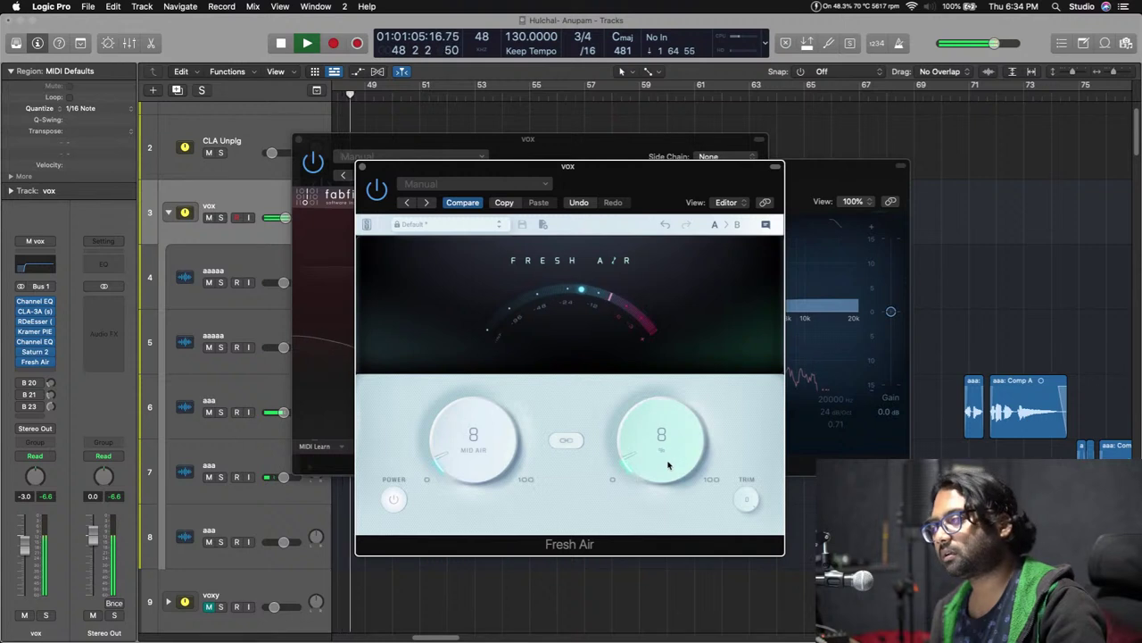
Lower Saturn 2's band 1 level slightly and restart playback from the start of the vocal section.
drag(609, 168, 493, 197)
click(622, 146)
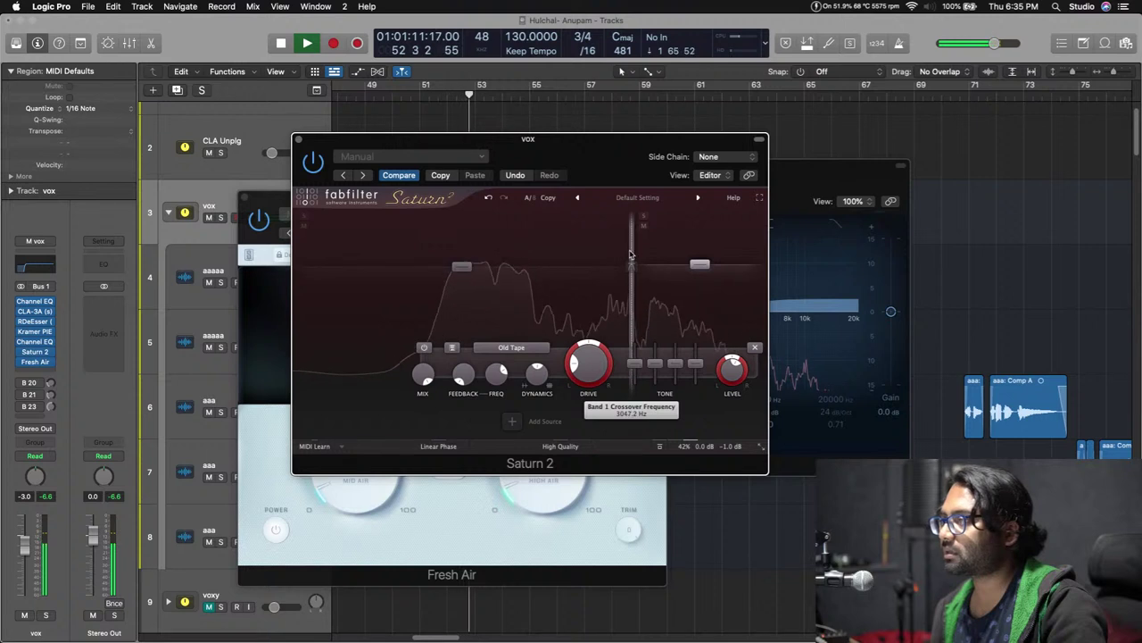
click(464, 269)
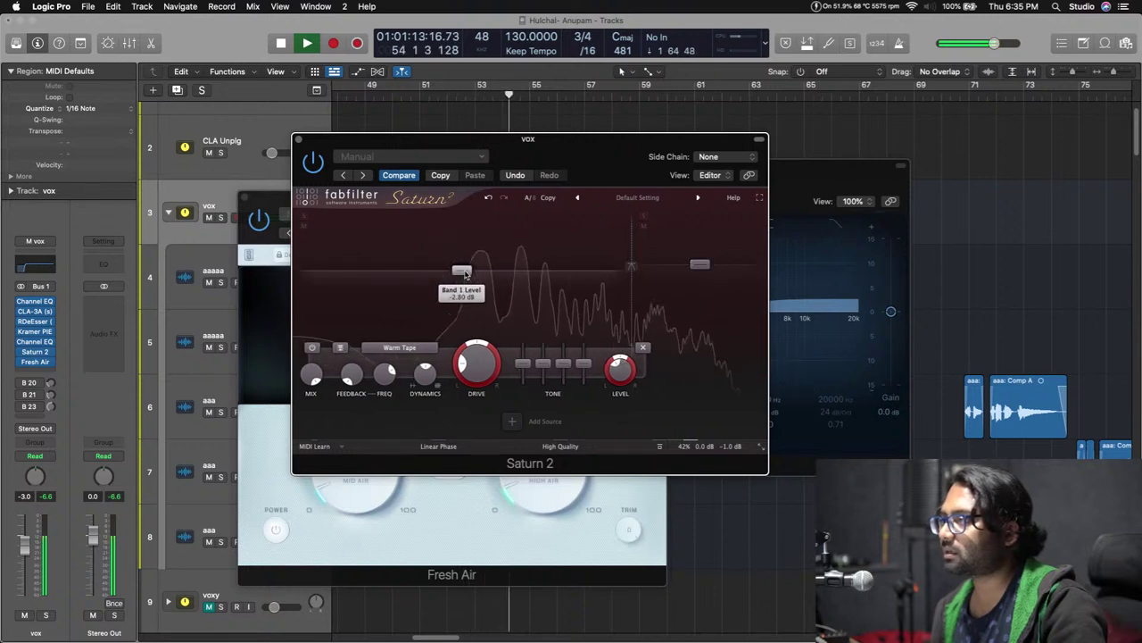
key(space)
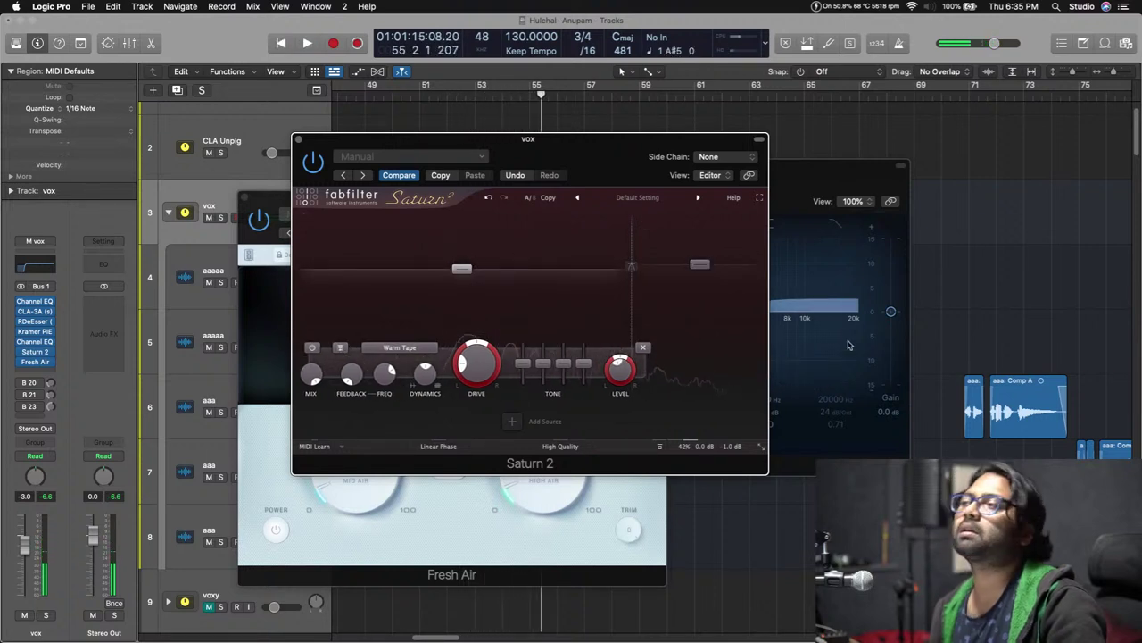
key(space)
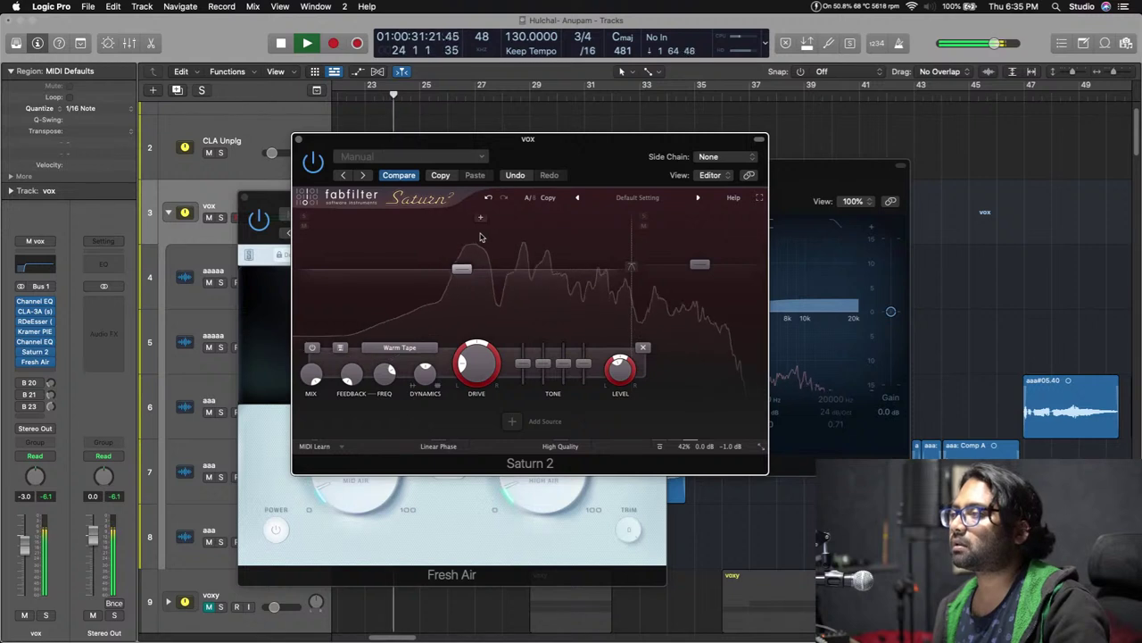
Split Saturn 2's low band at about 343 Hz, lower band 1 to -4.06 dB and raise the new middle band slightly.
click(491, 219)
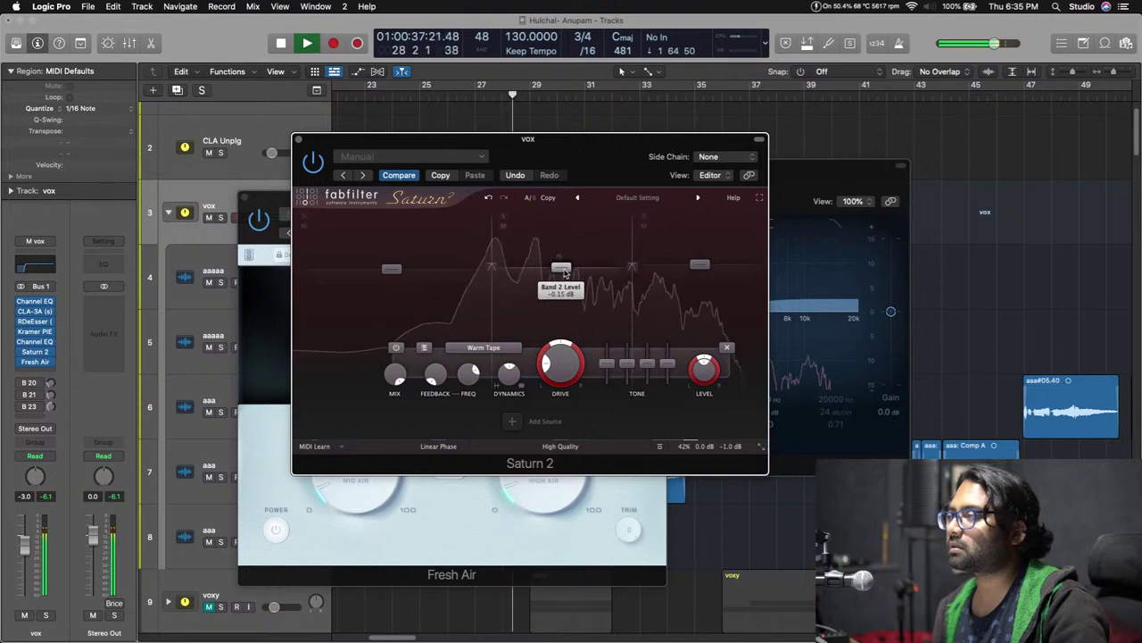
drag(386, 273, 388, 278)
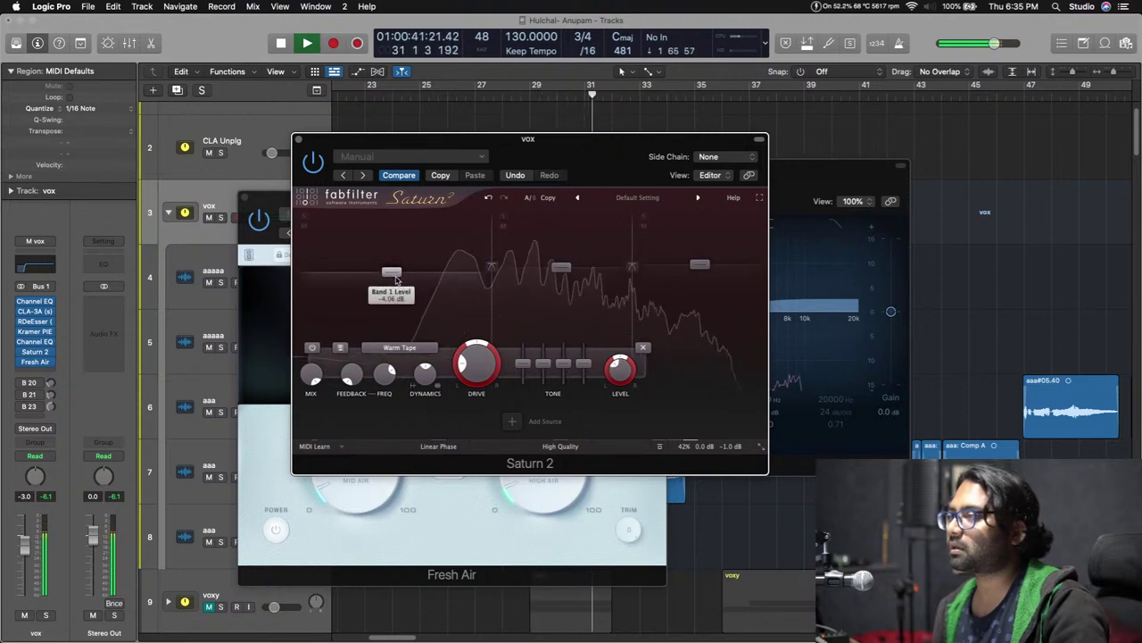
drag(491, 270, 503, 259)
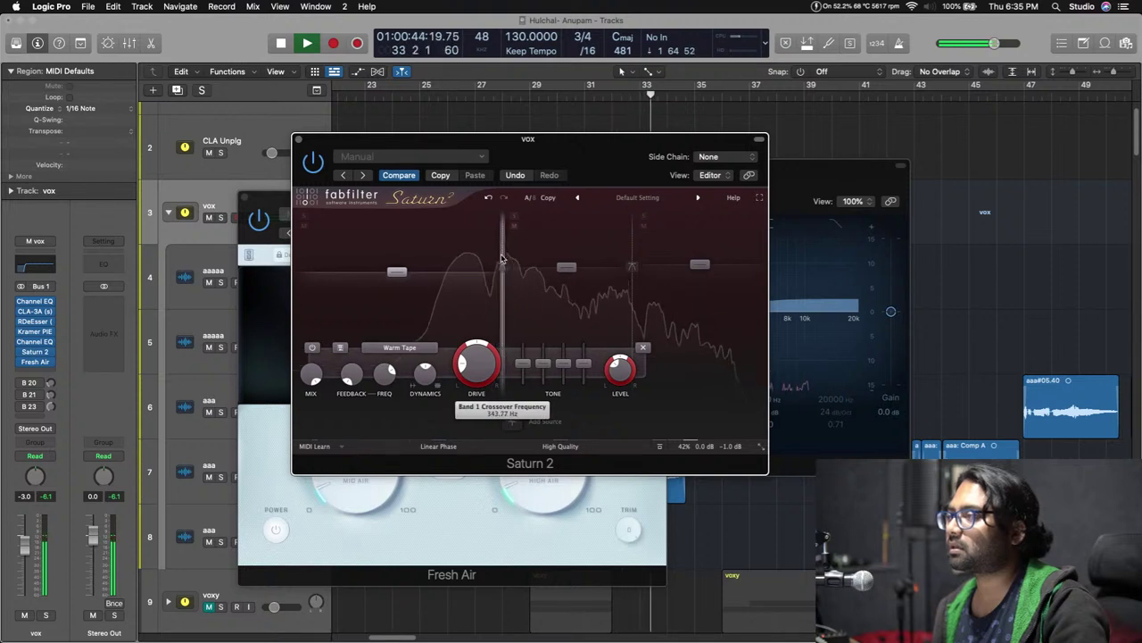
click(568, 268)
drag(568, 268, 569, 266)
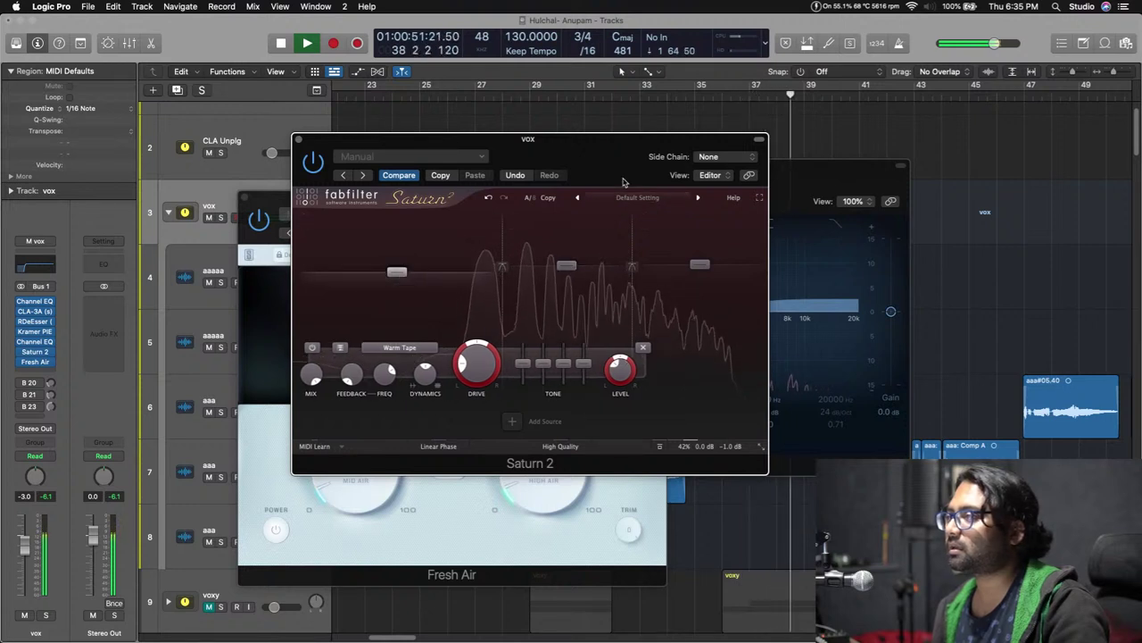
Raise Fresh Air's Mid Air to 9%, bypass Saturn 2 and Fresh Air for comparison, and stop playback.
click(331, 495)
drag(332, 495, 331, 492)
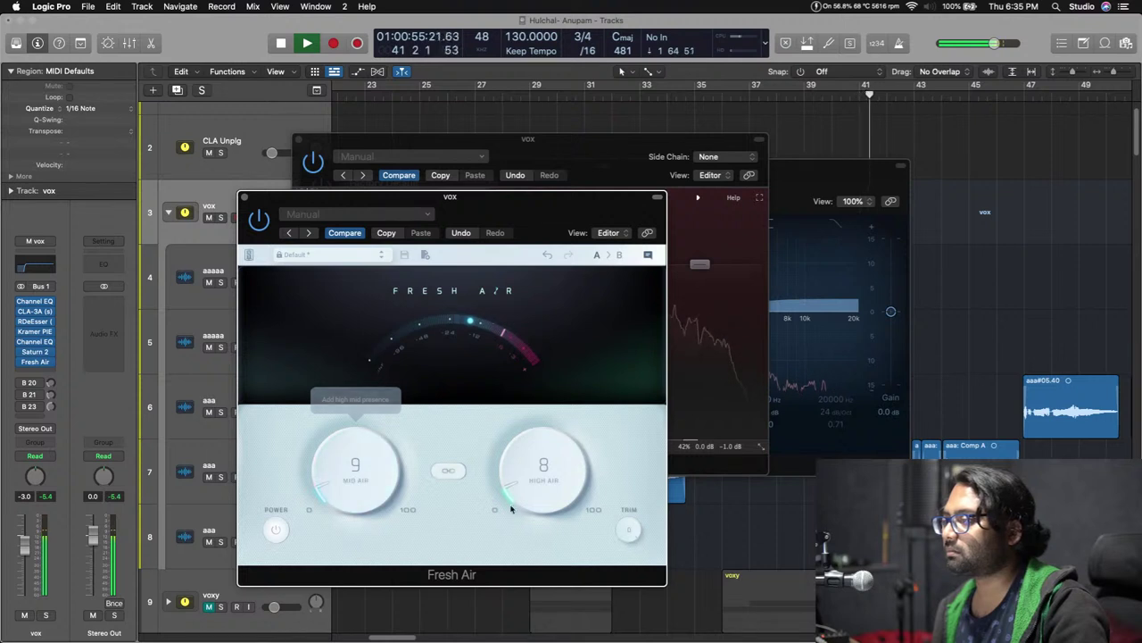
click(21, 362)
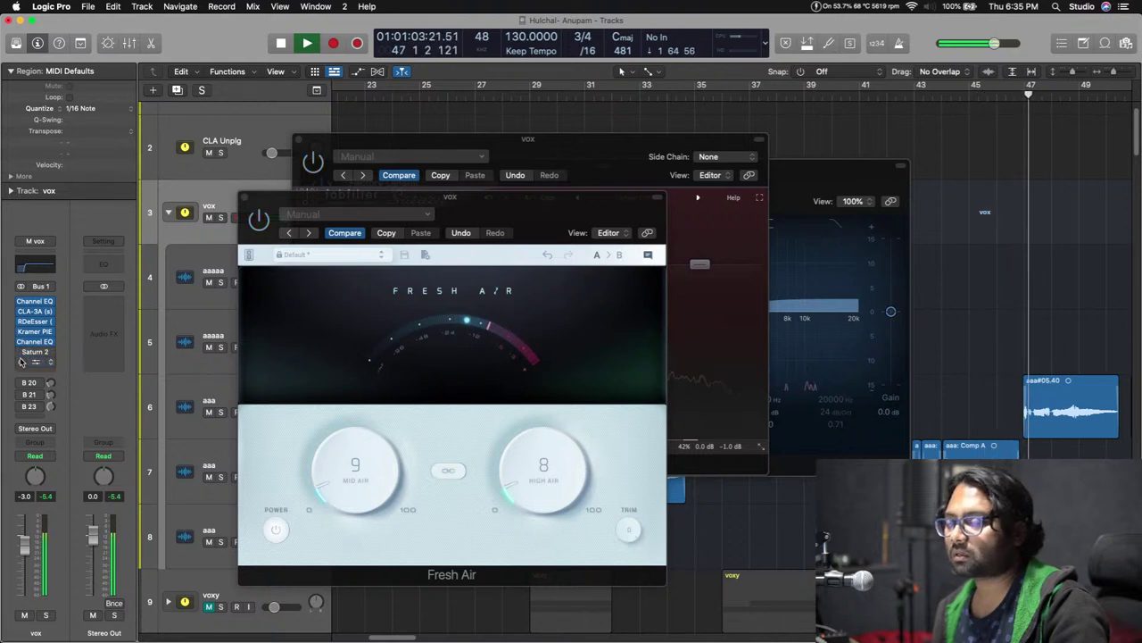
key(space)
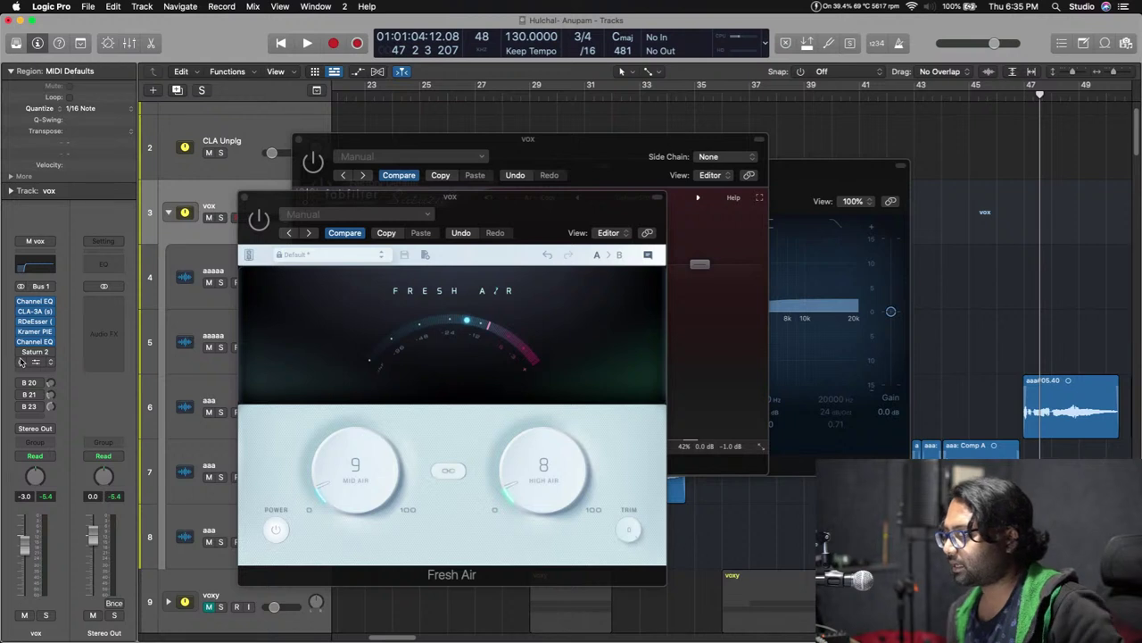
Set Fresh Air's Mid Air and High Air to 7% each and replay the vocals with Fresh Air enabled.
drag(550, 212, 725, 202)
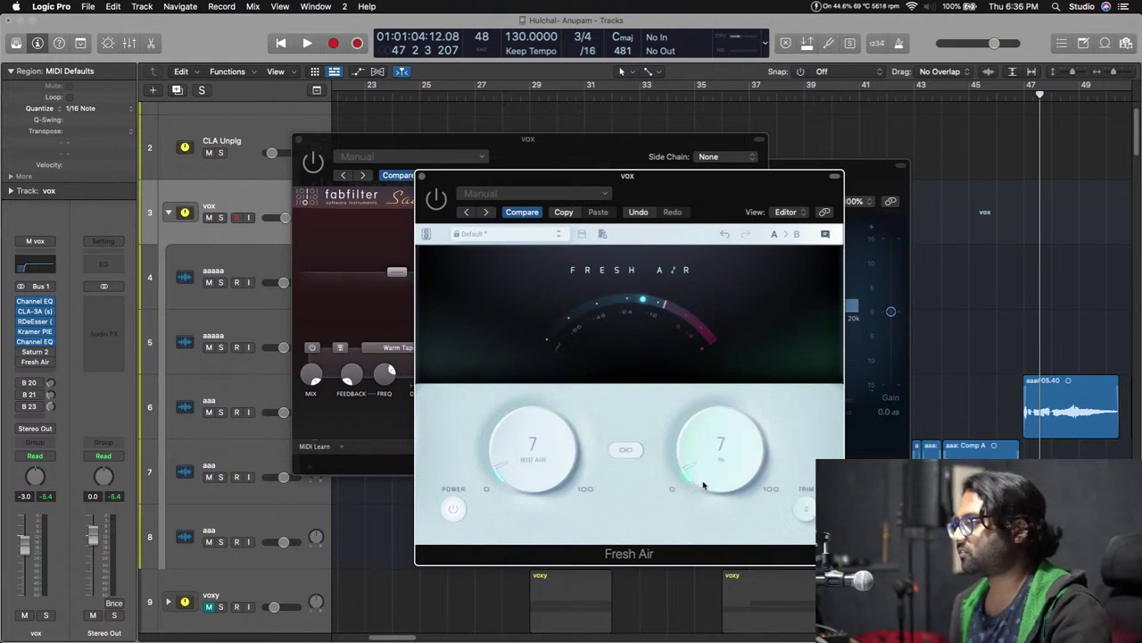
drag(714, 193, 651, 206)
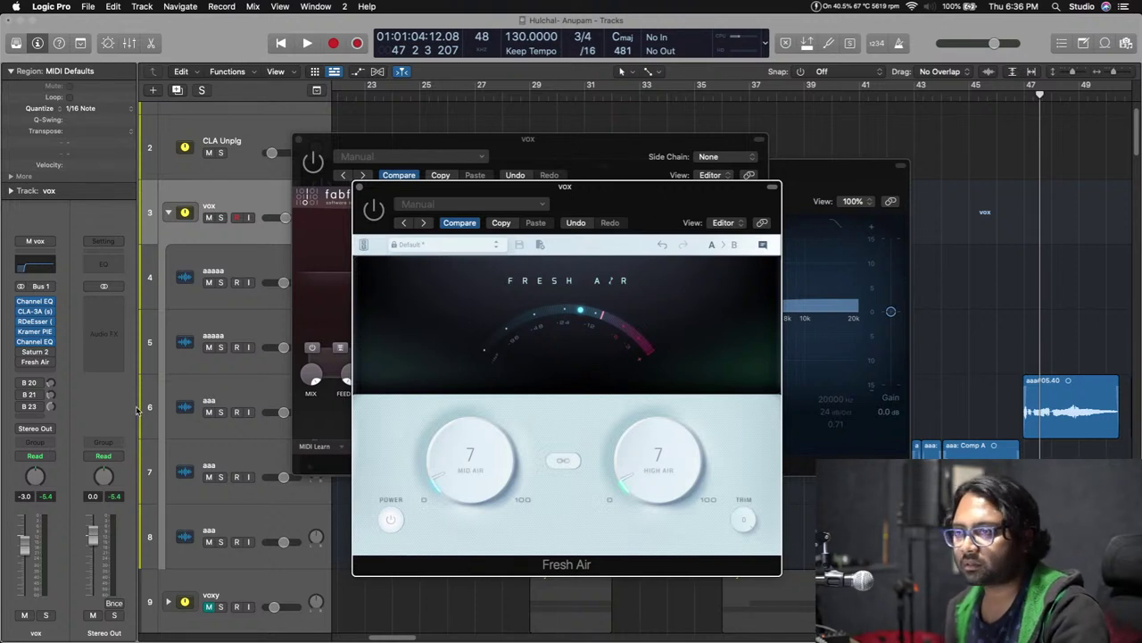
key(space)
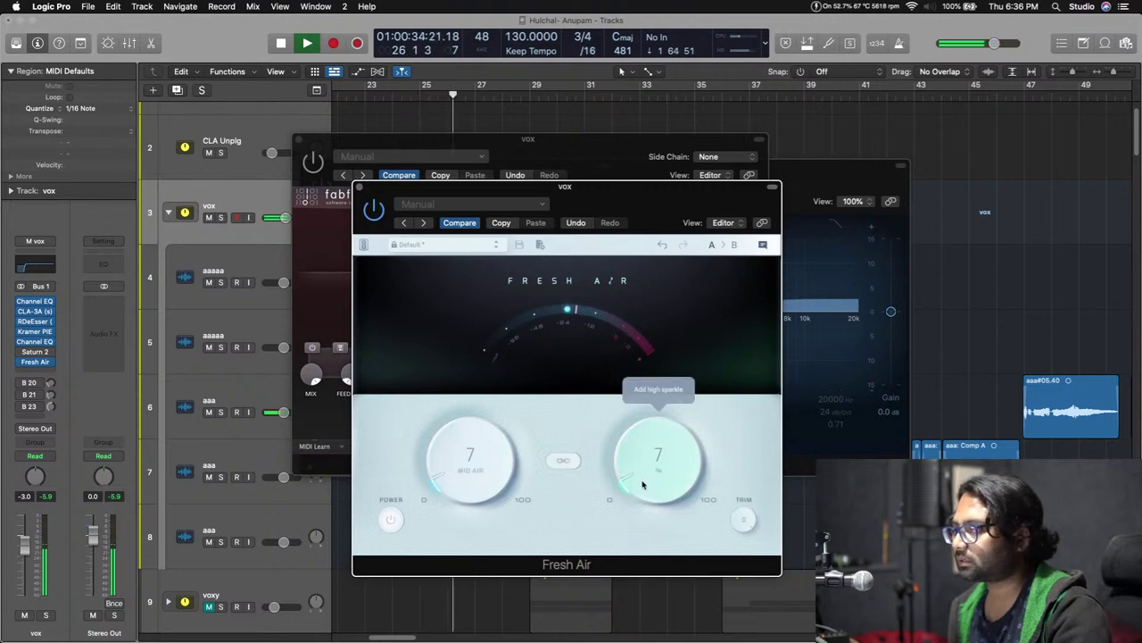
Set Saturn 2's overall mix to 61% during playback, with the plug-in enabled, and stop playback.
click(622, 160)
mouse_move(714, 436)
drag(719, 436, 662, 442)
key(space)
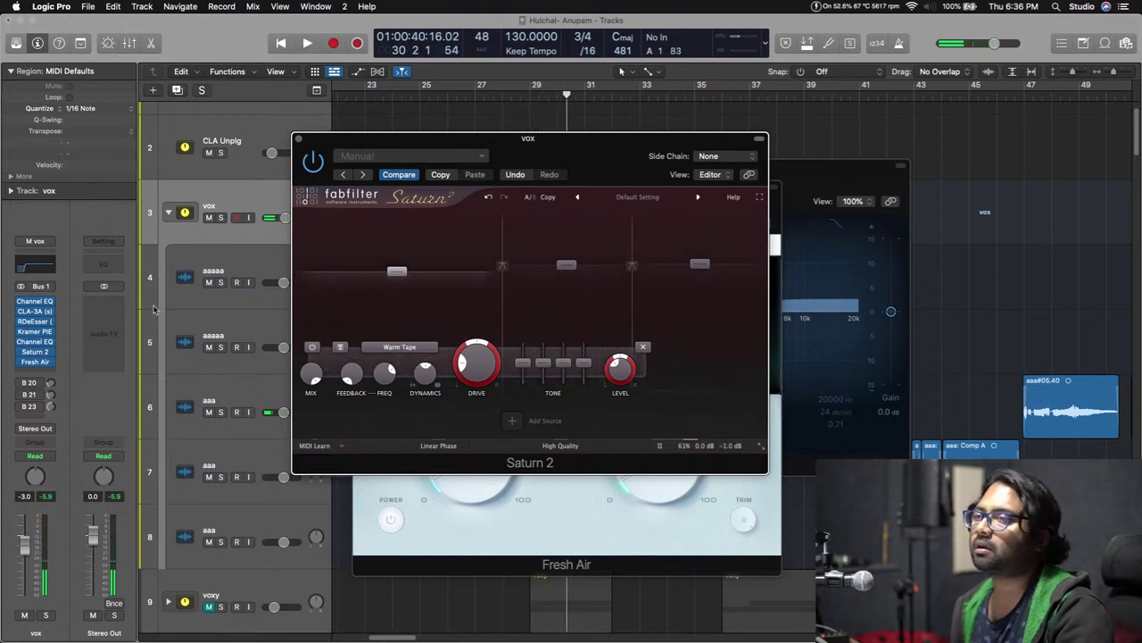
Remove Saturn 2 and Fresh Air from the vox stack's plug-in chain.
click(51, 356)
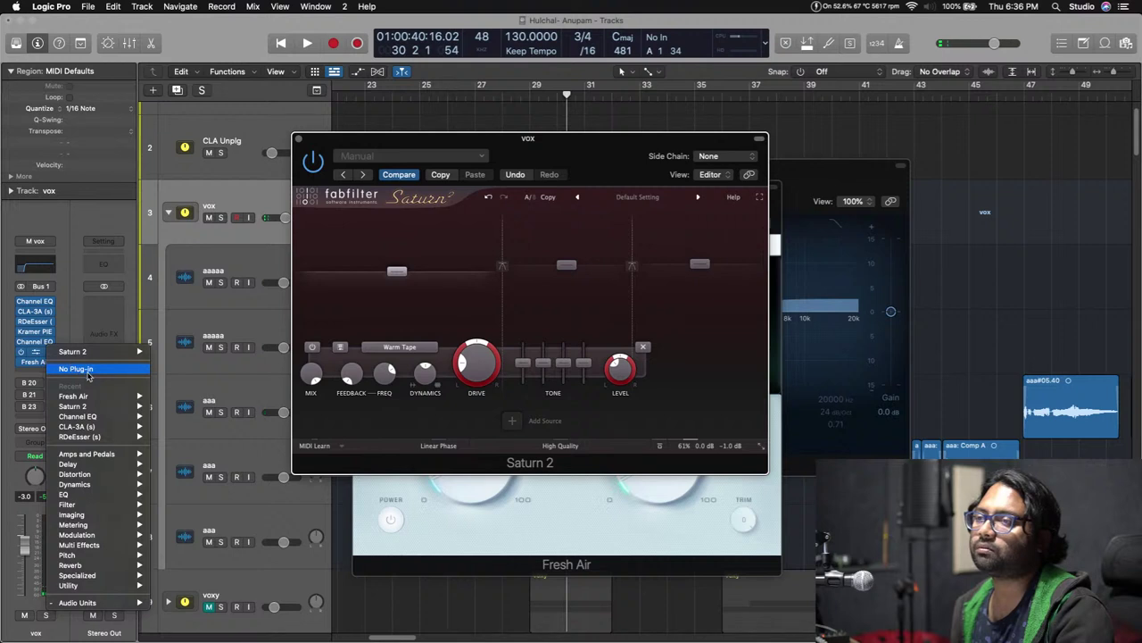
click(42, 358)
click(51, 362)
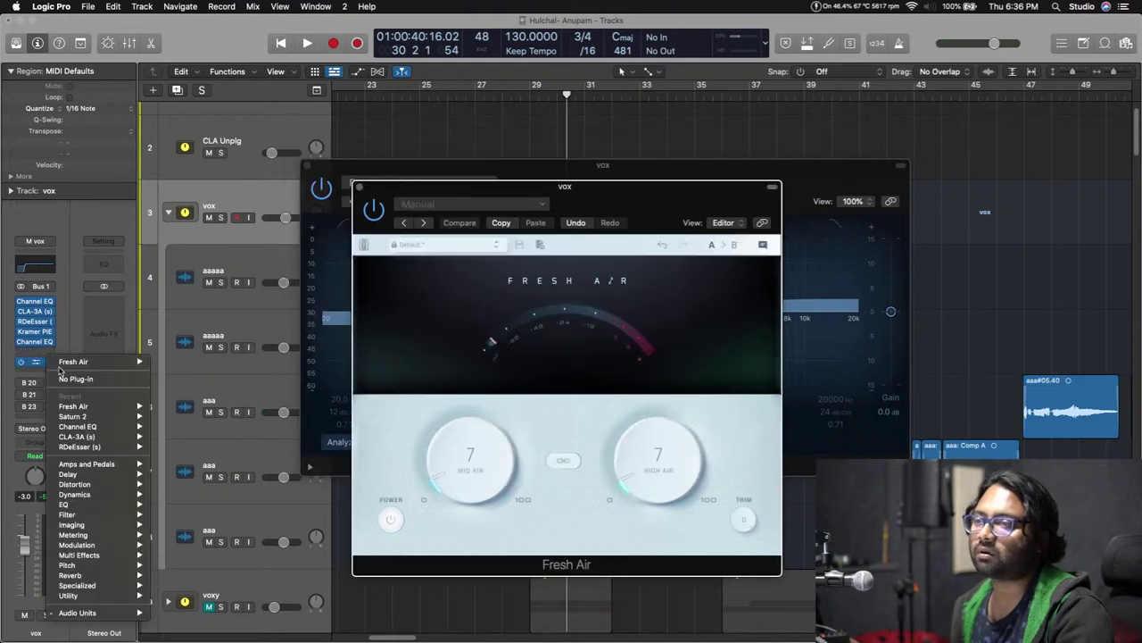
click(96, 379)
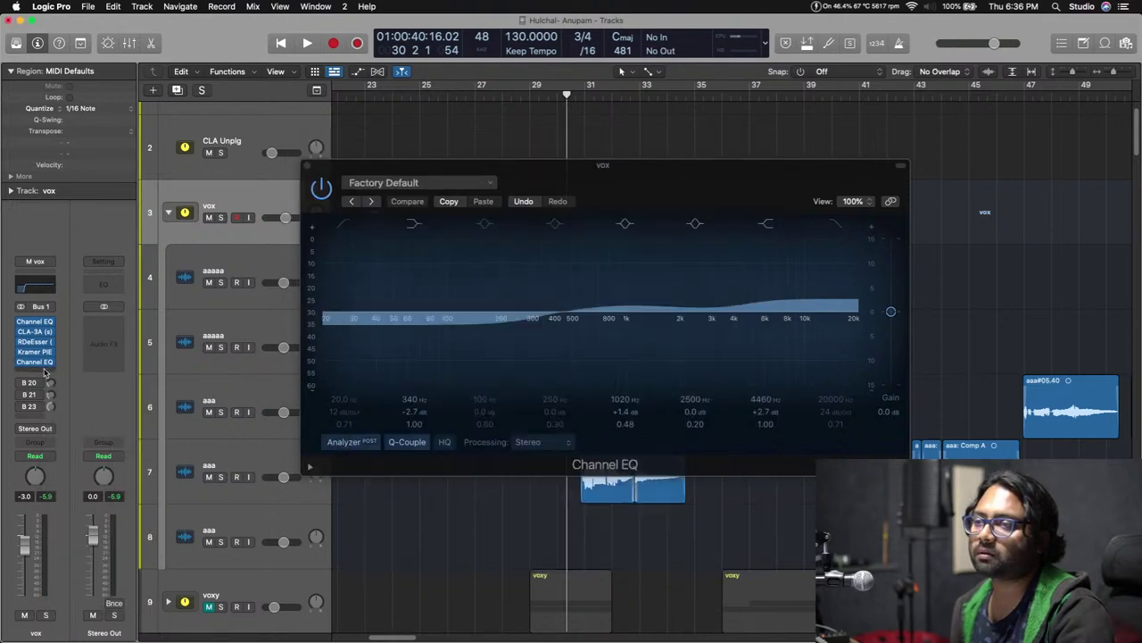
Insert a fresh Saturn 2 with default settings after the second Channel EQ on the vox stack.
click(42, 372)
mouse_move(81, 407)
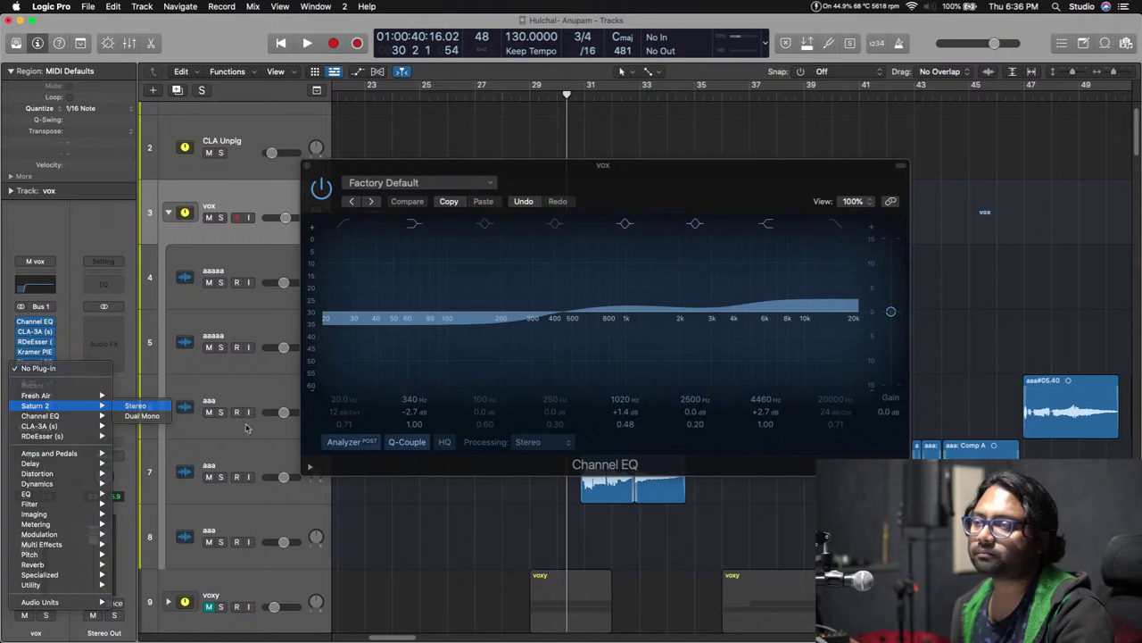
click(161, 417)
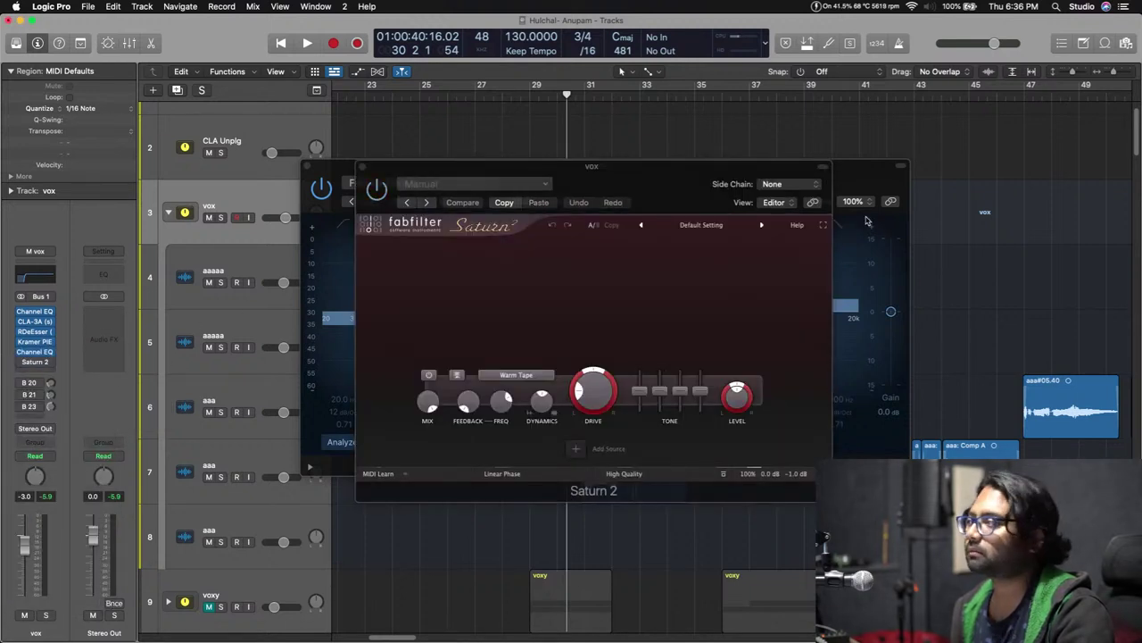
During playback, set the second Channel EQ's low shelf to -1.8 dB at 342 Hz and mid bell to +1.3 dB at 1400 Hz.
click(865, 173)
key(space)
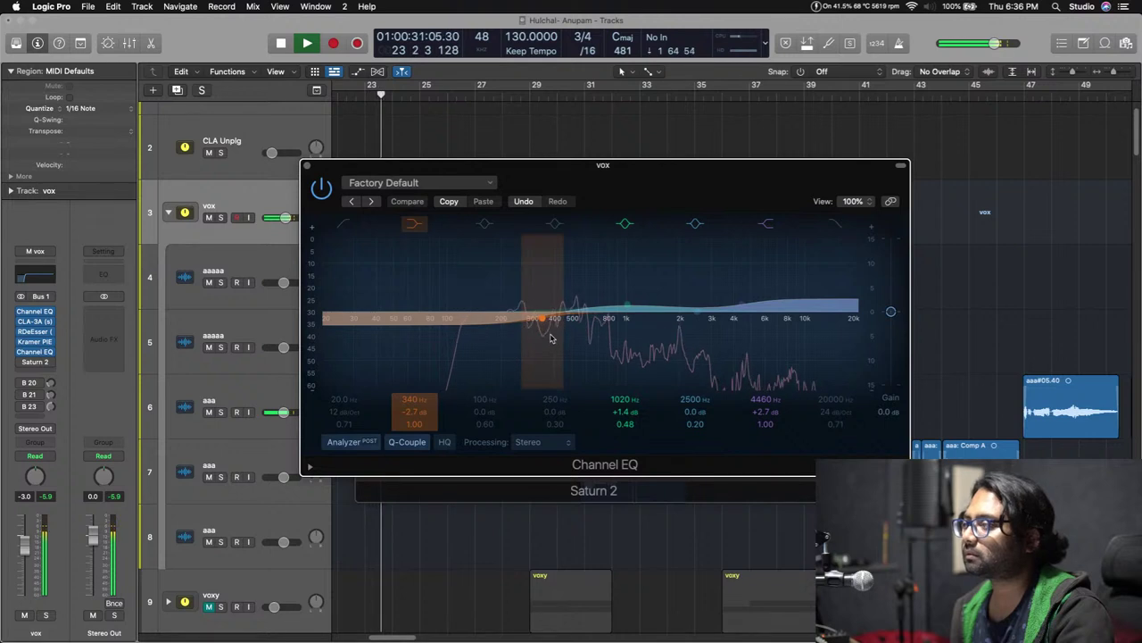
drag(552, 336, 546, 327)
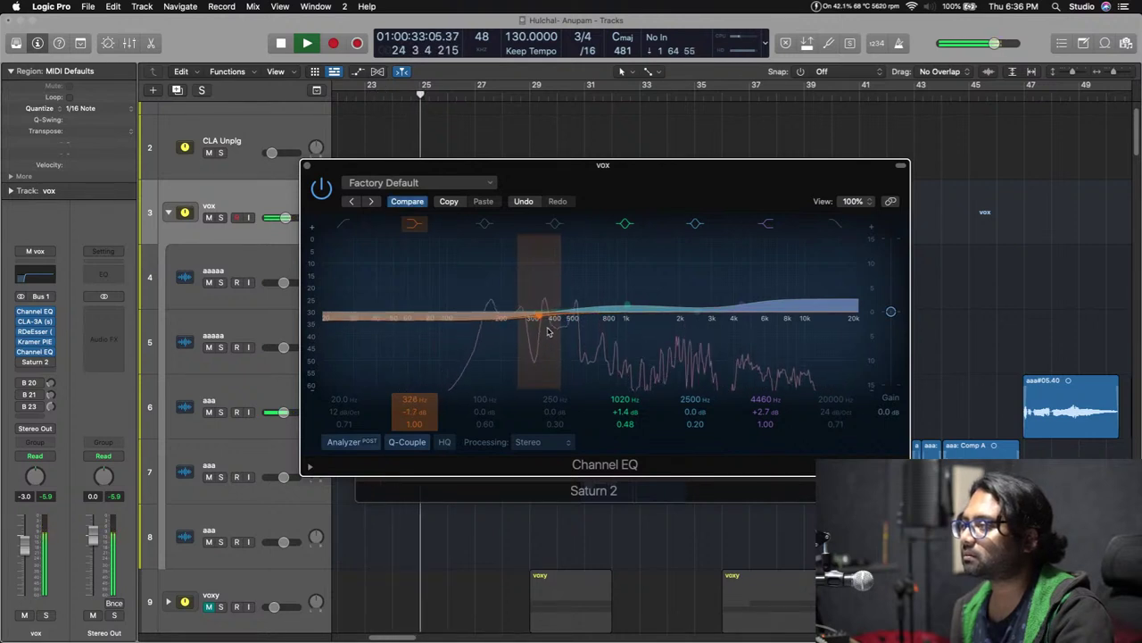
drag(650, 338, 655, 331)
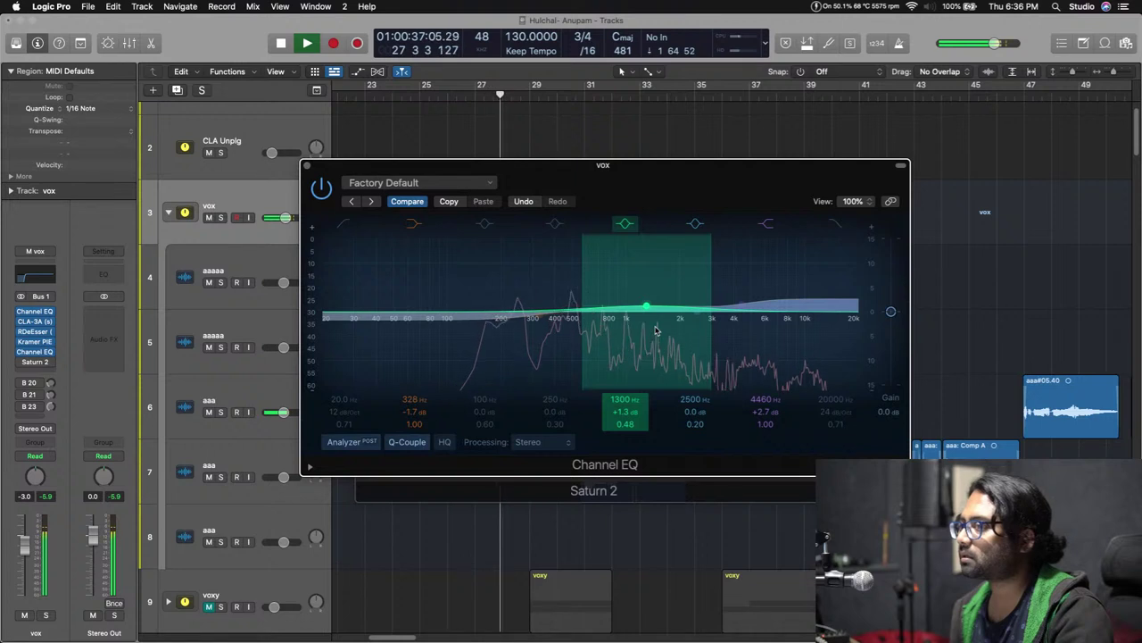
drag(655, 330, 661, 331)
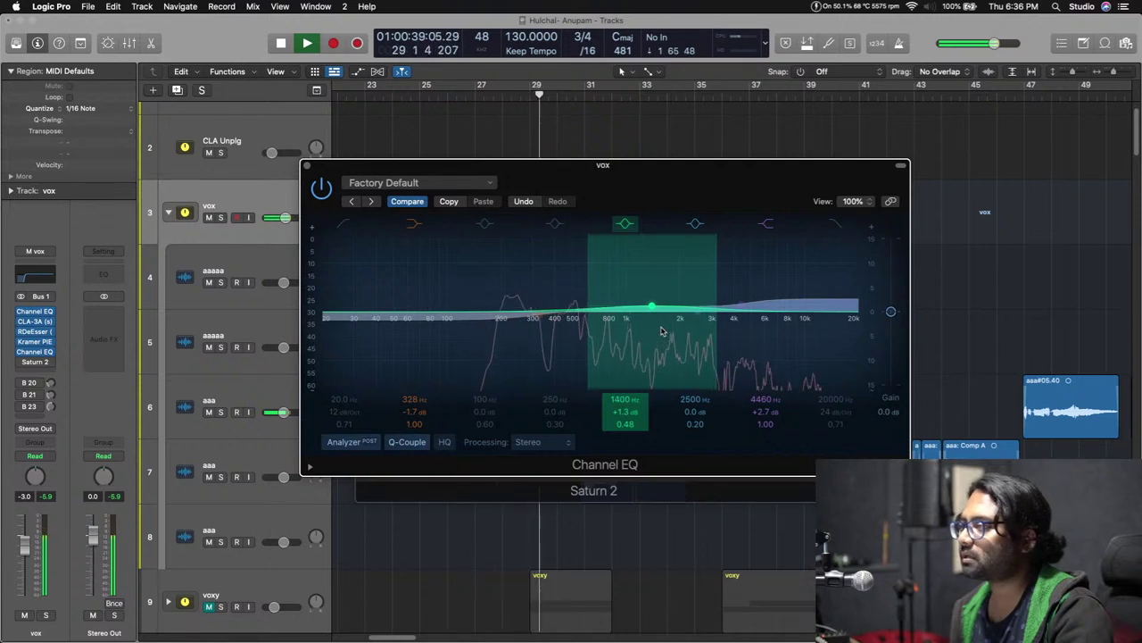
drag(561, 334, 564, 337)
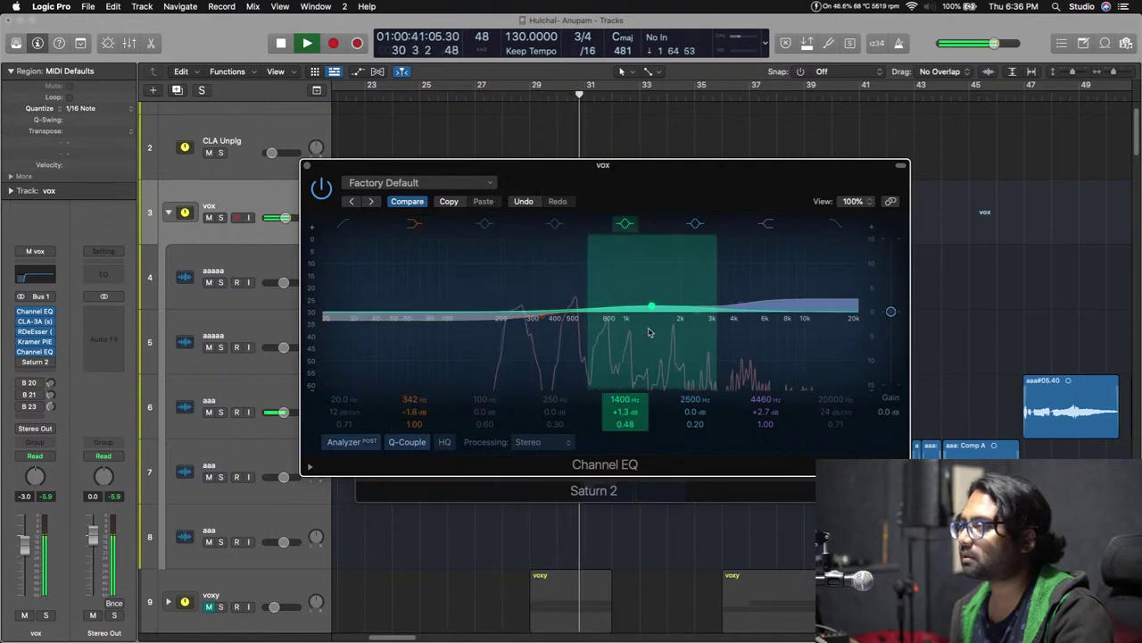
Set the second Channel EQ's high shelf to +2.6 dB at 4500 Hz and stop playback.
drag(741, 331, 748, 331)
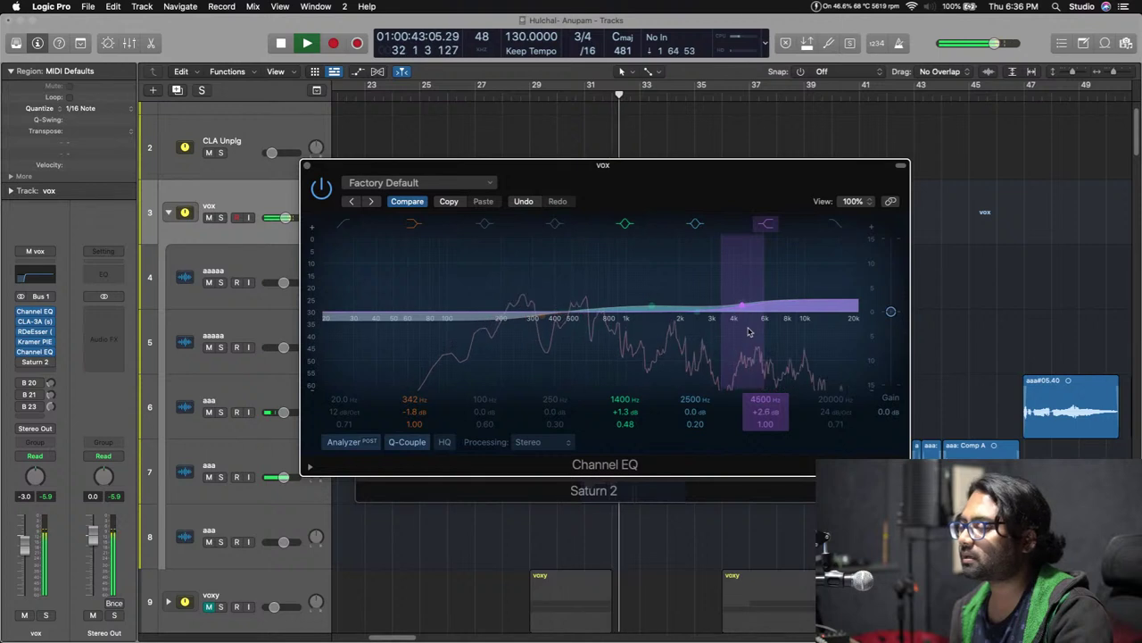
key(space)
Try enabling Saturn 2 with the Old Tape style and an overall mix of 51% during playback.
click(34, 362)
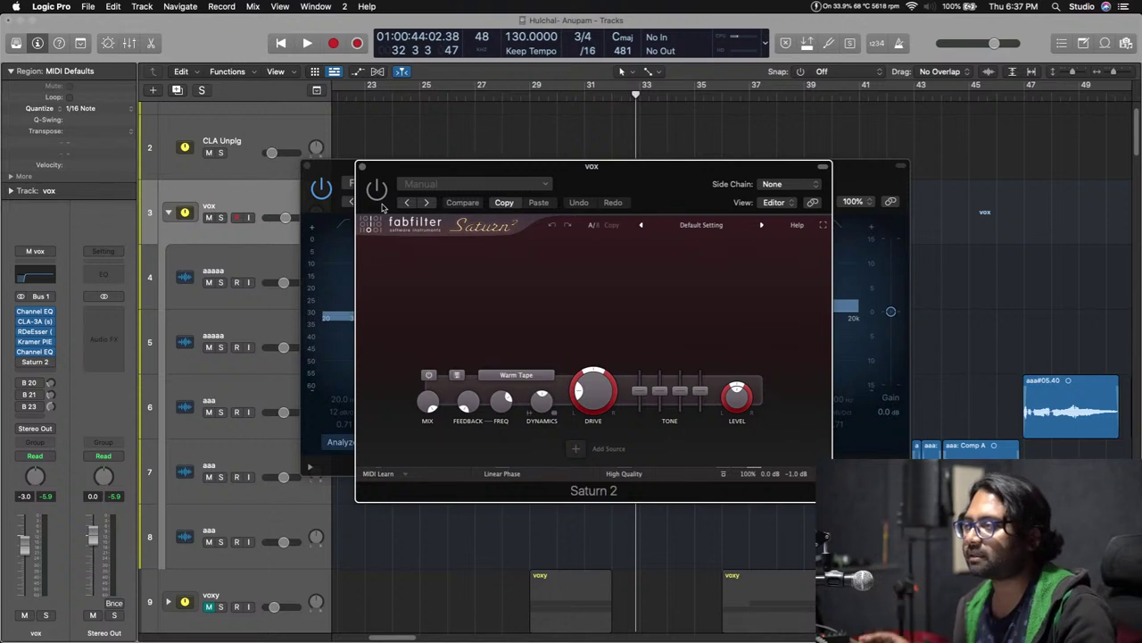
click(517, 376)
mouse_move(547, 405)
click(604, 433)
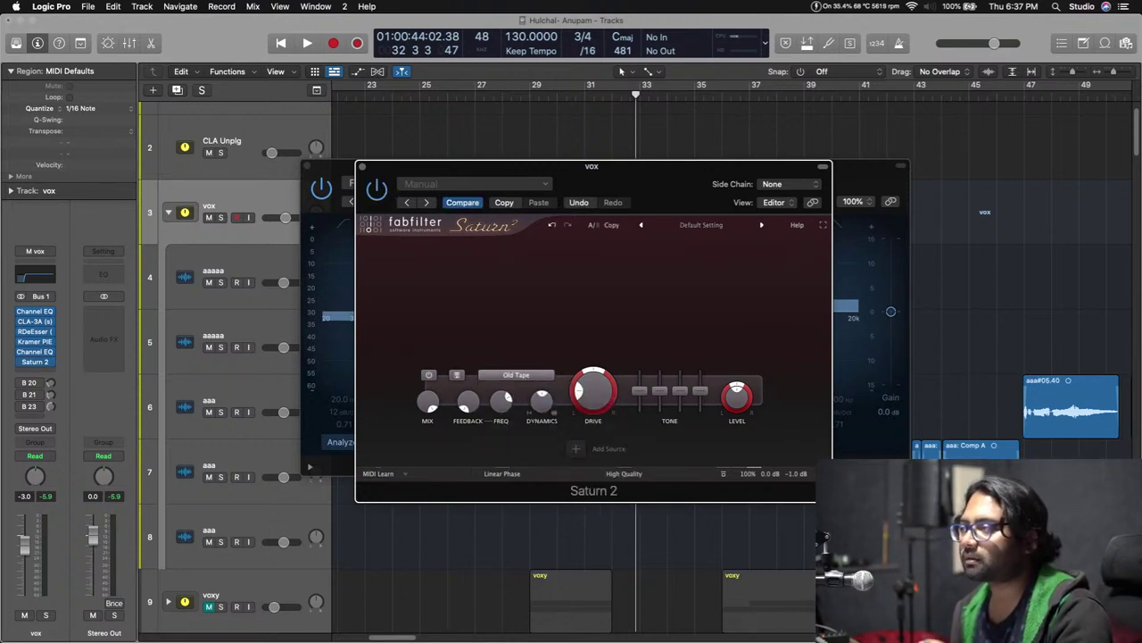
key(space)
mouse_move(795, 475)
drag(801, 458, 719, 463)
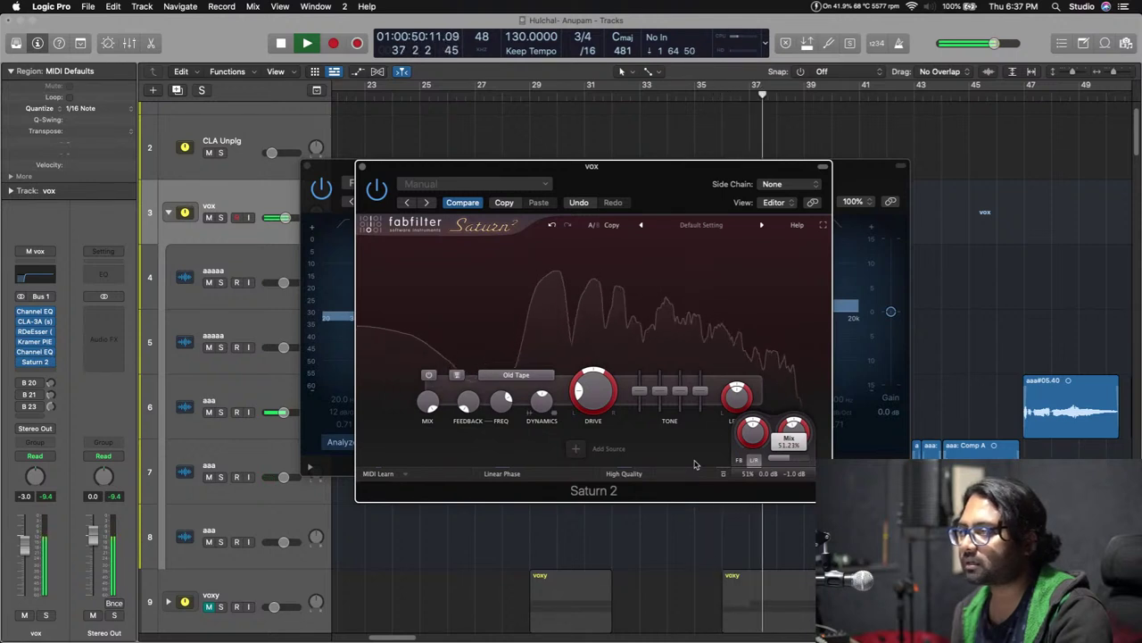
Try a stereo Vintage Graphic EQ after Saturn 2 on the vox stack.
click(39, 373)
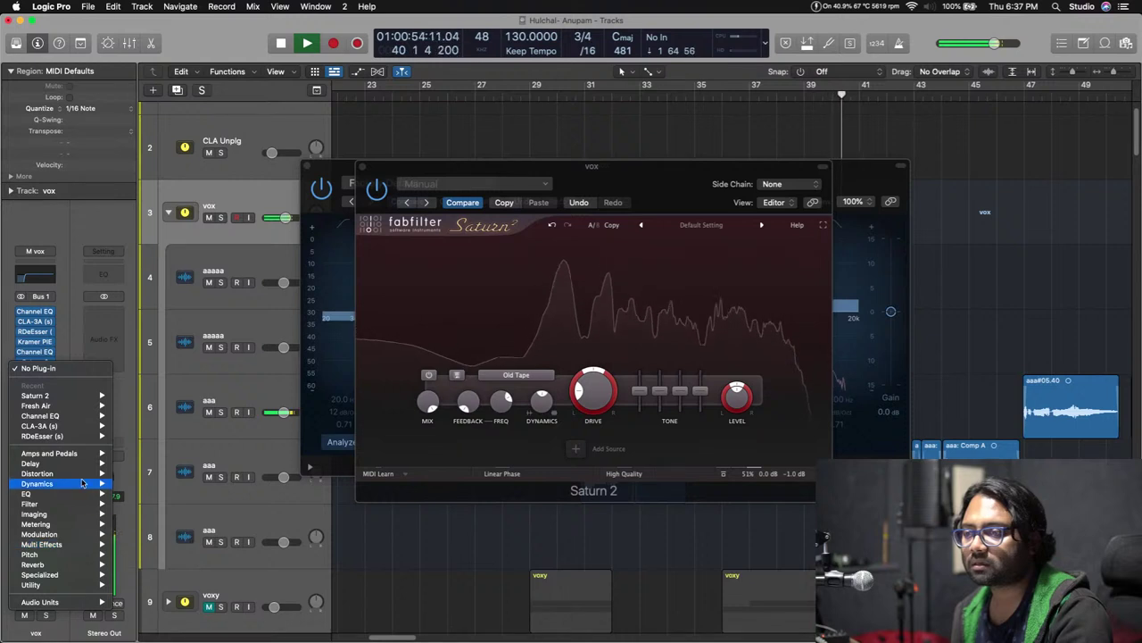
mouse_move(79, 495)
mouse_move(196, 526)
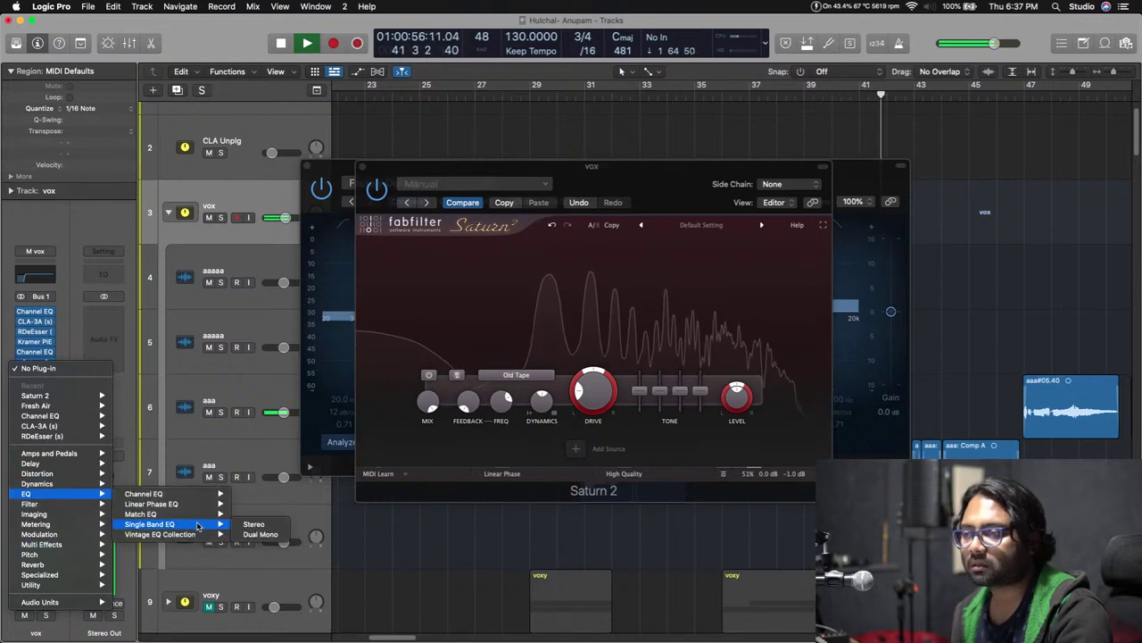
mouse_move(290, 544)
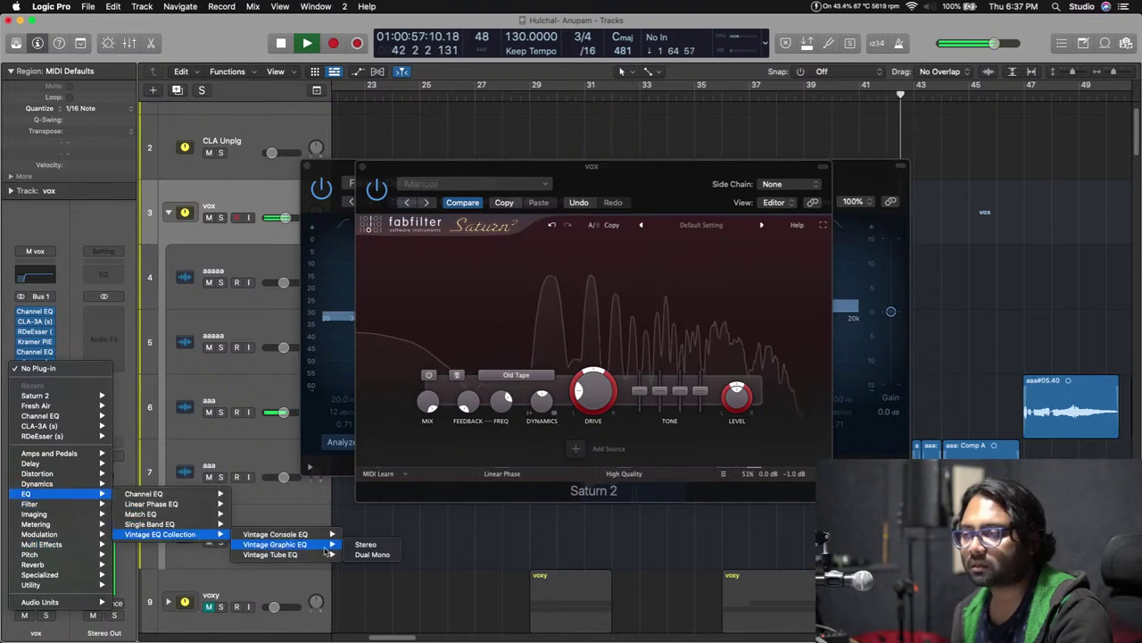
click(383, 548)
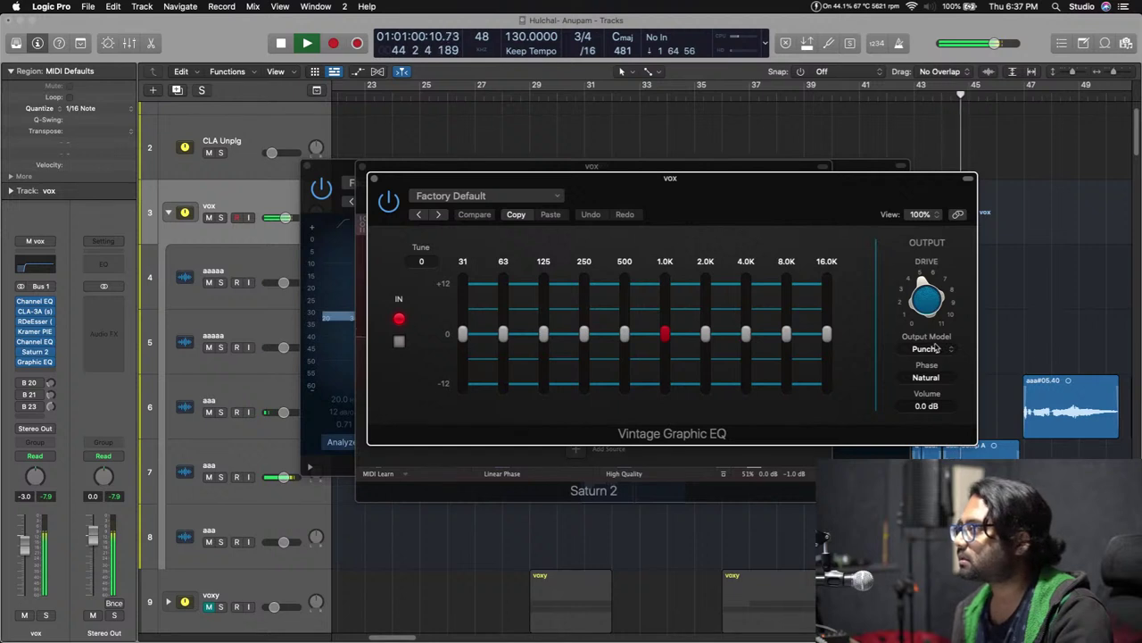
Try the Silky output model with slight high-band boosts, including 0.5 dB at 2.0K and 4.0K and 0.7 dB at 16.0K.
click(935, 348)
click(928, 333)
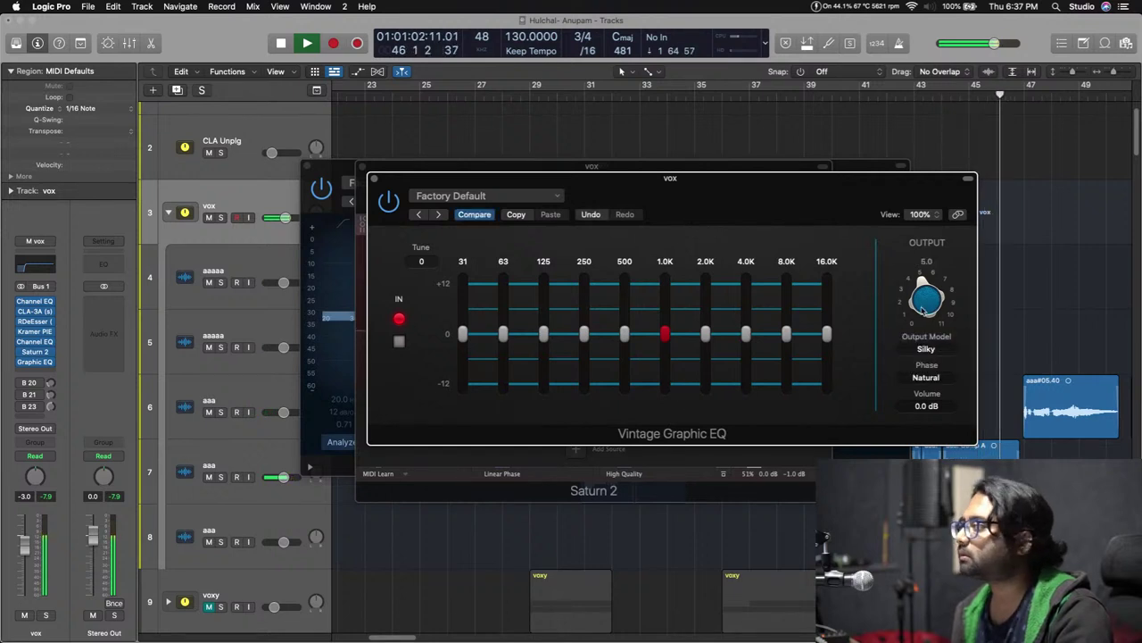
drag(705, 335, 752, 334)
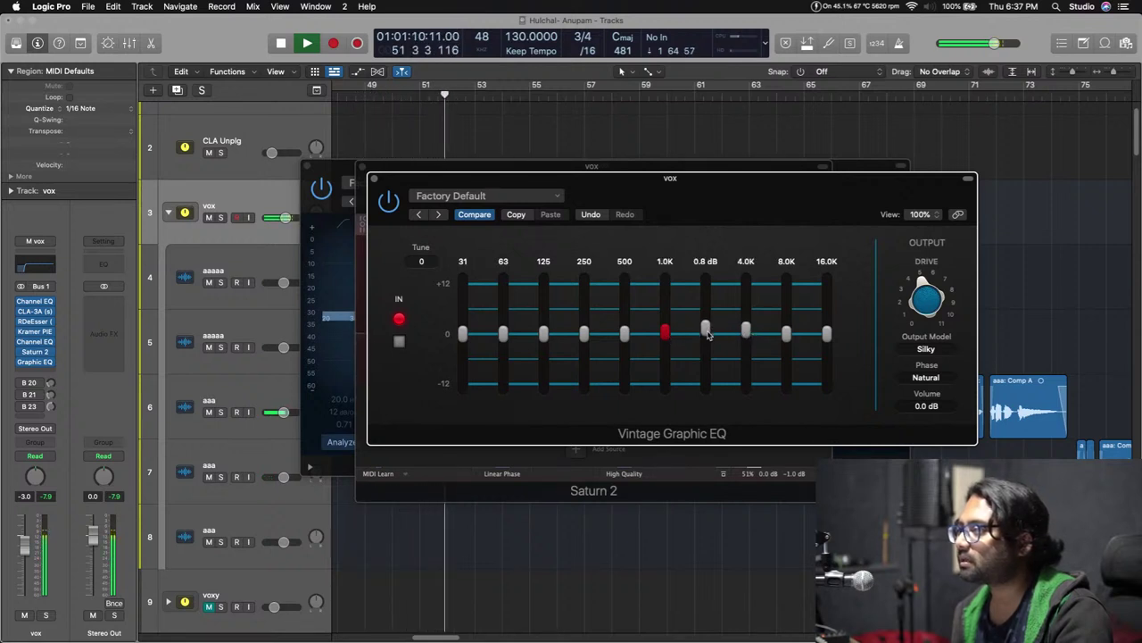
drag(785, 342, 787, 333)
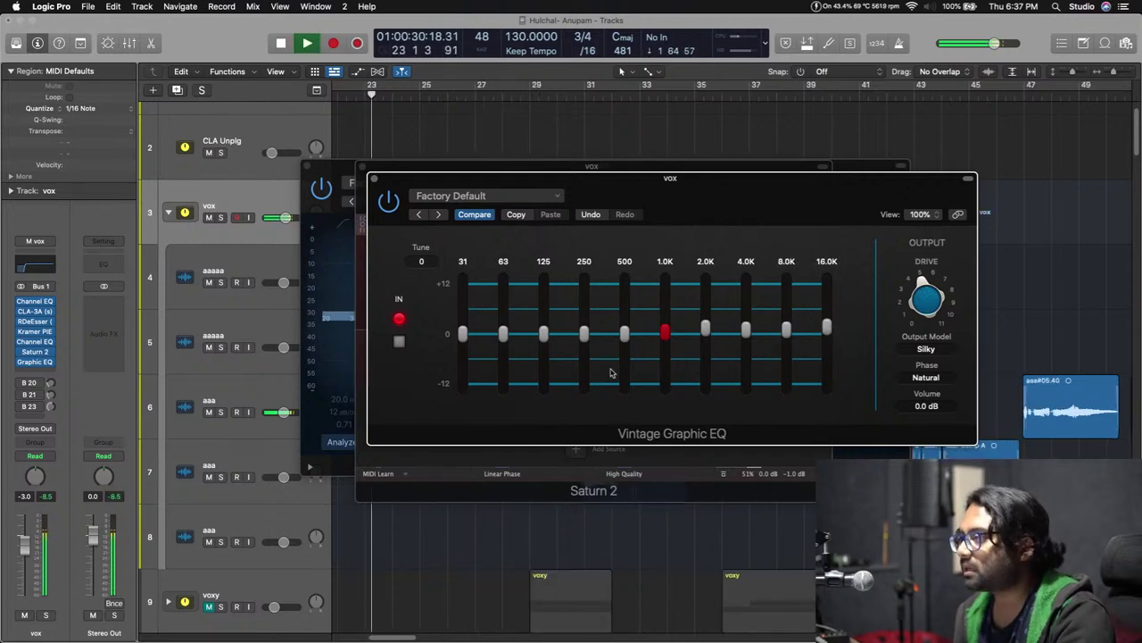
mouse_move(706, 338)
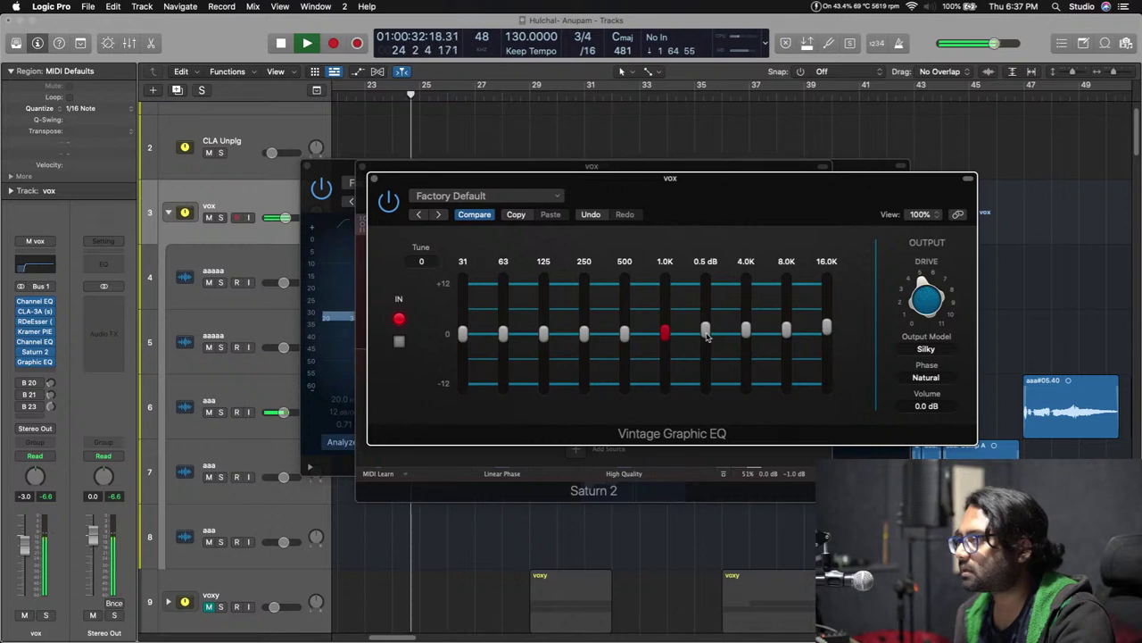
mouse_move(786, 334)
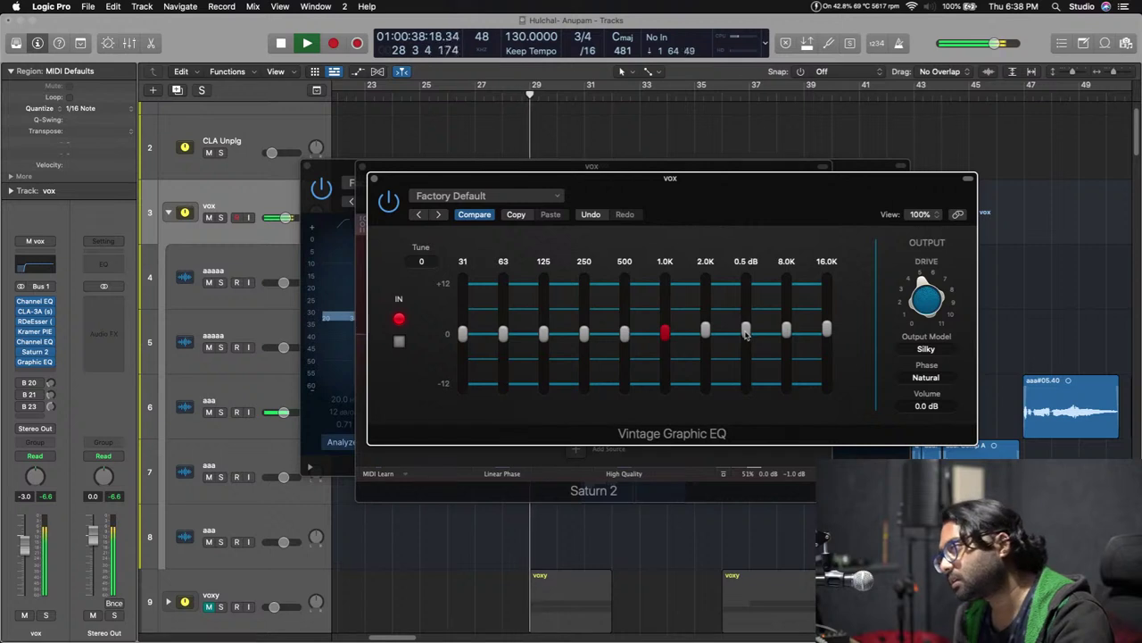
mouse_move(826, 332)
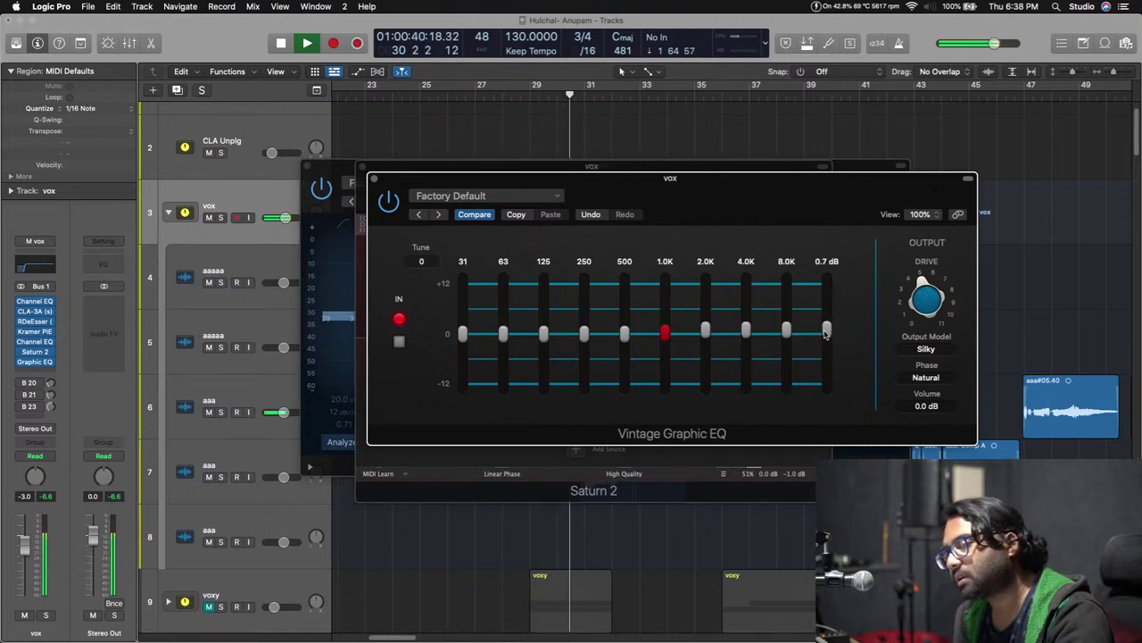
Bypass Saturn 2 and Vintage Graphic EQ for comparison, stop playback, and remove both from the vox stack's plug-in chain.
mouse_move(22, 361)
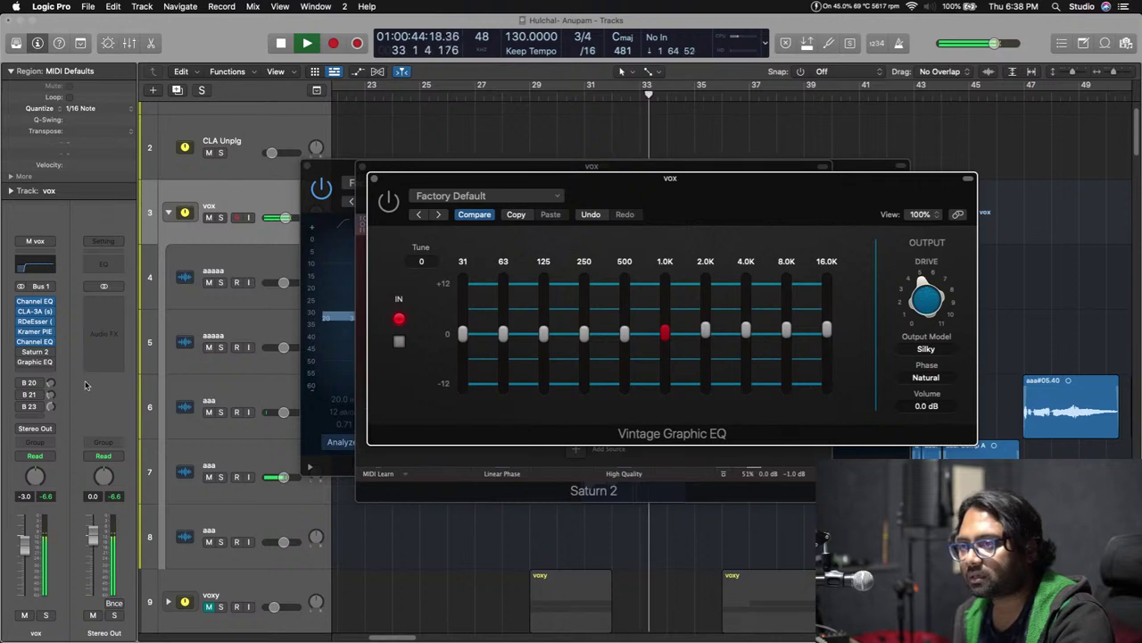
key(space)
click(51, 361)
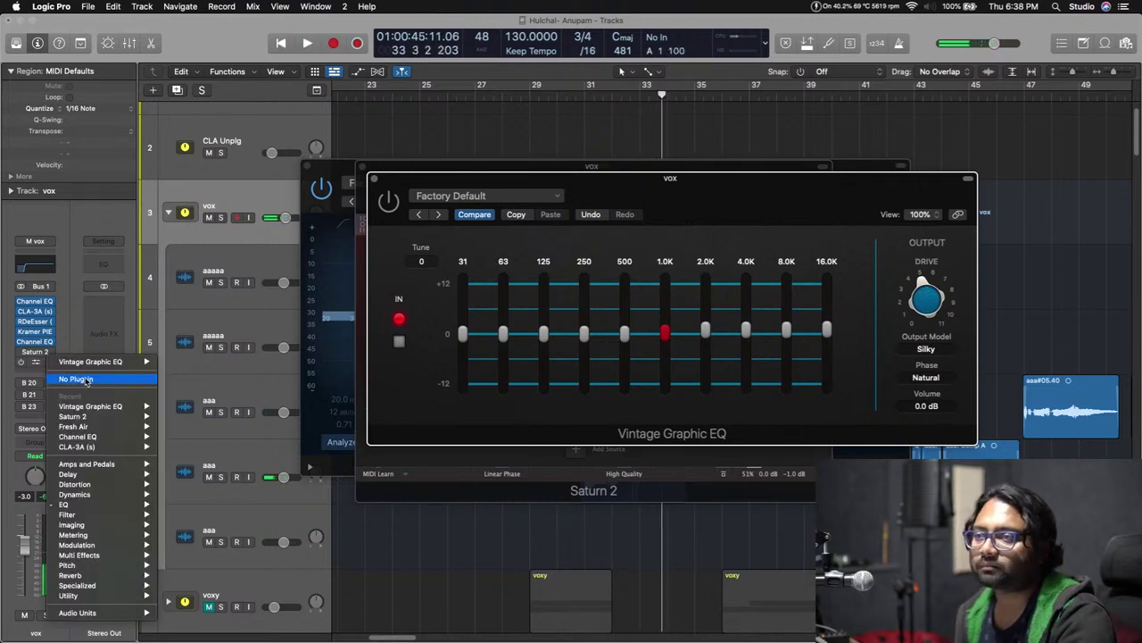
click(86, 380)
click(50, 361)
click(89, 381)
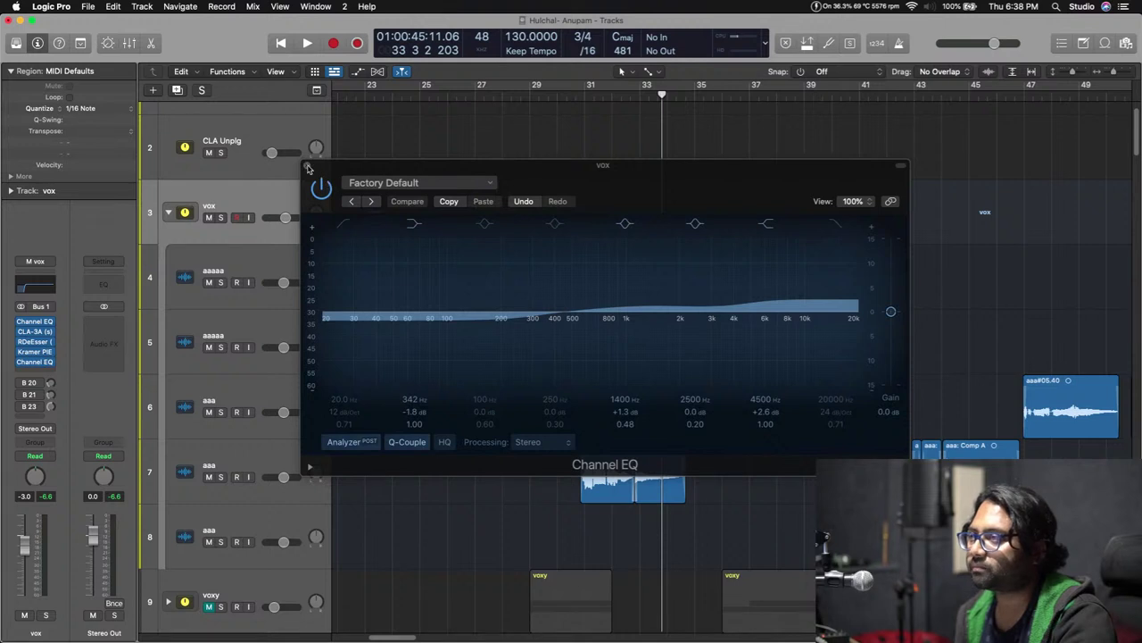
click(307, 167)
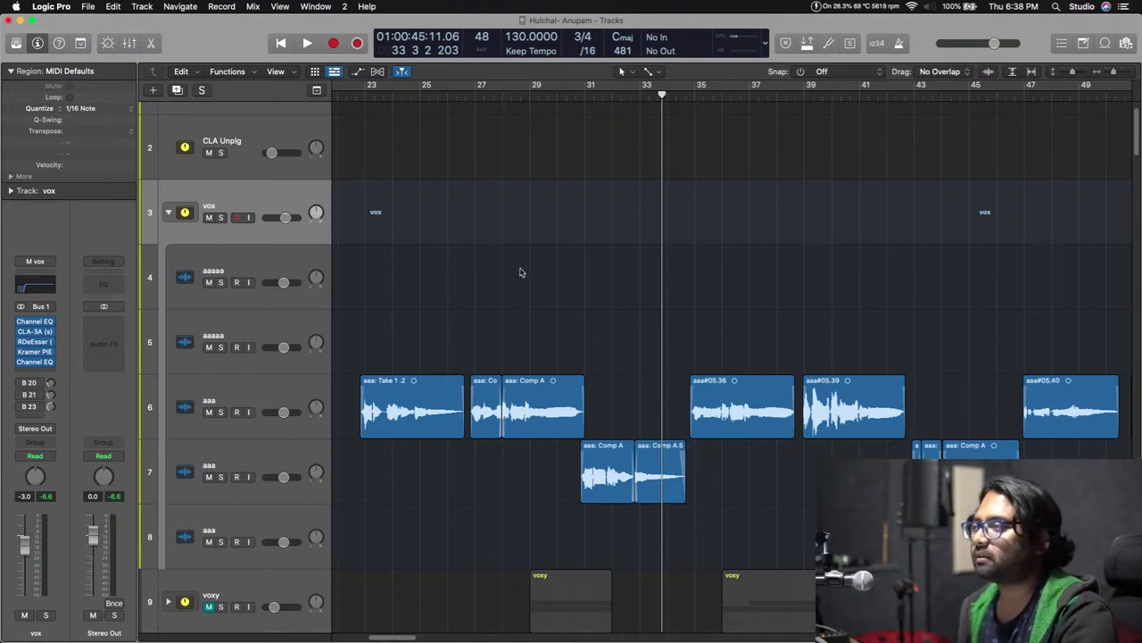
Enable the vox stack's Bus 20 reverb send and play from bar 22, just before the first vocal region.
key(super+Left)
key(super+Up)
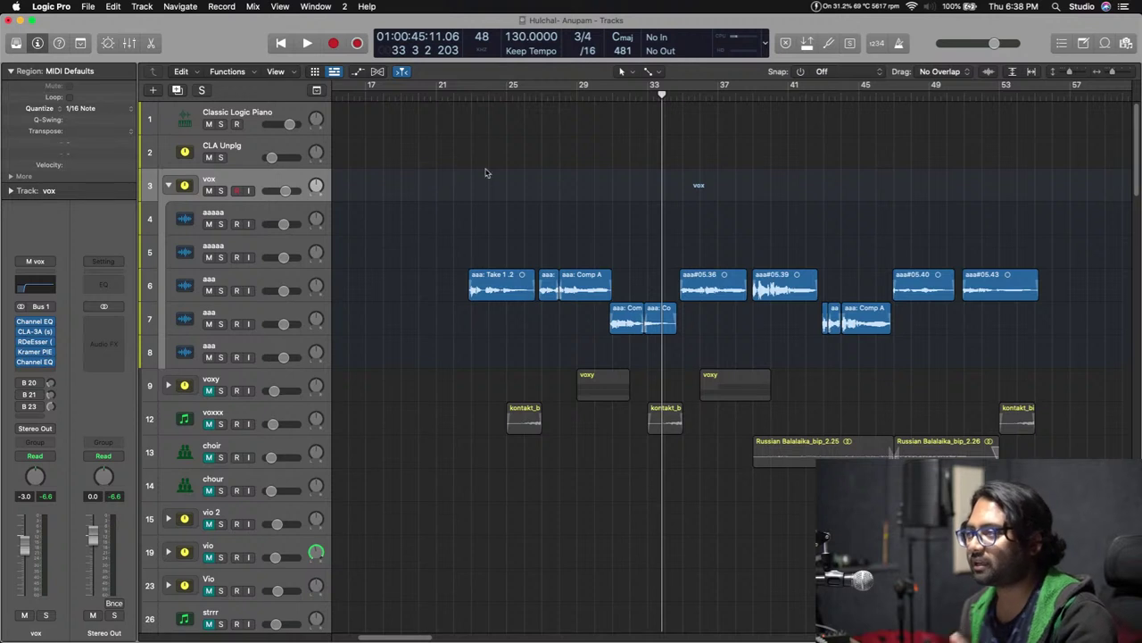
click(462, 105)
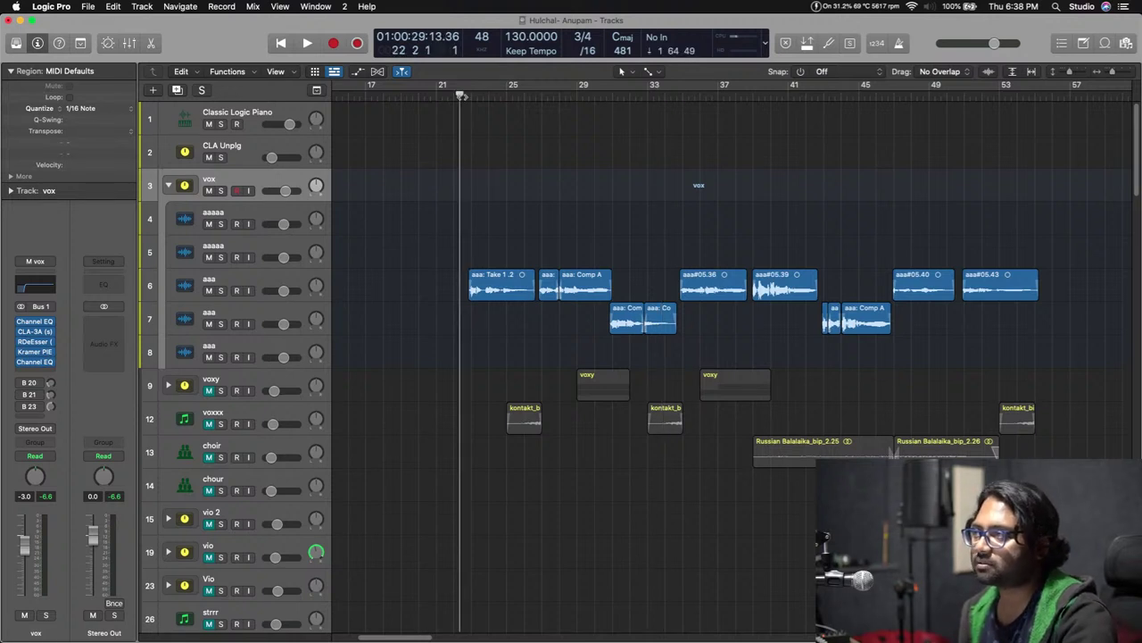
click(51, 385)
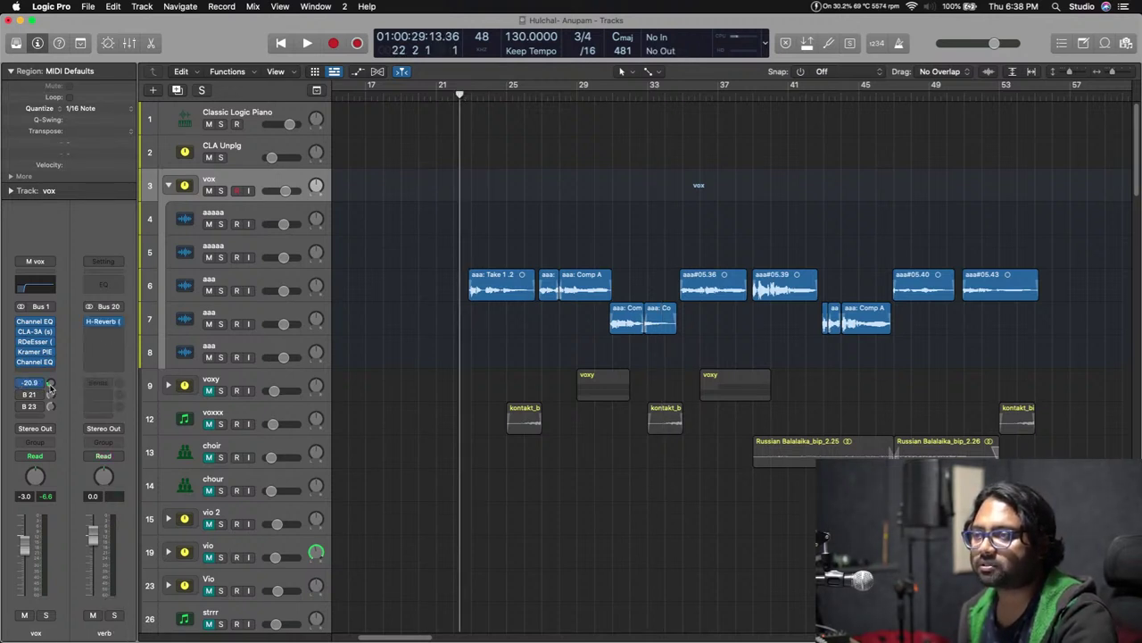
key(space)
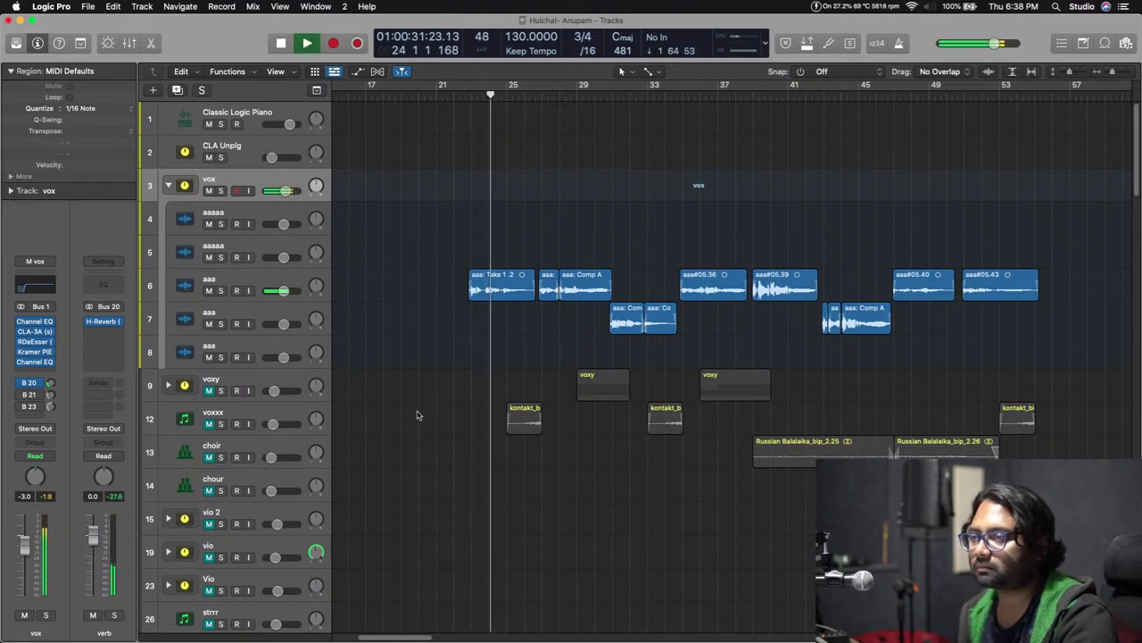
Enable the vox stack's Bus 21 delay send and Bus 23 CLA Unplug send, auditioning the vocals with each.
key(space)
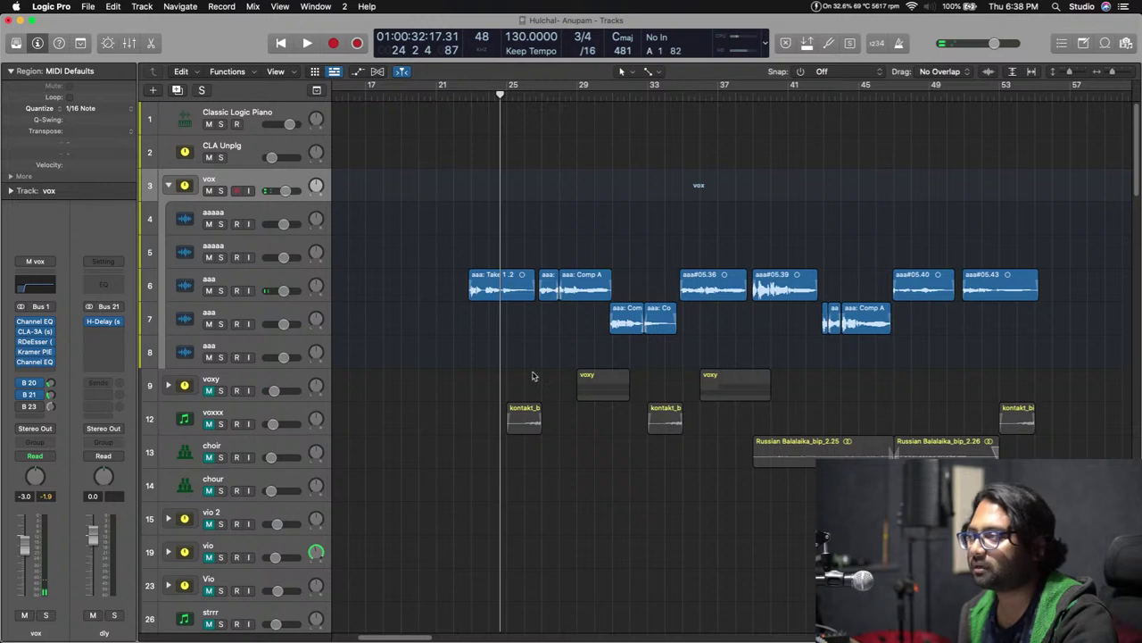
key(space)
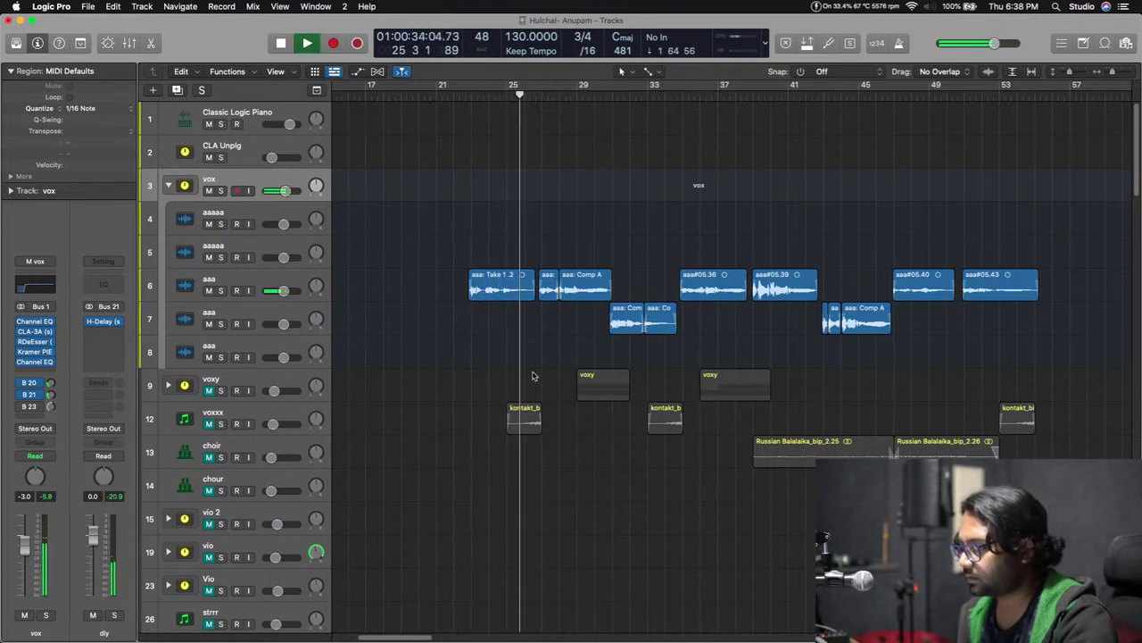
key(space)
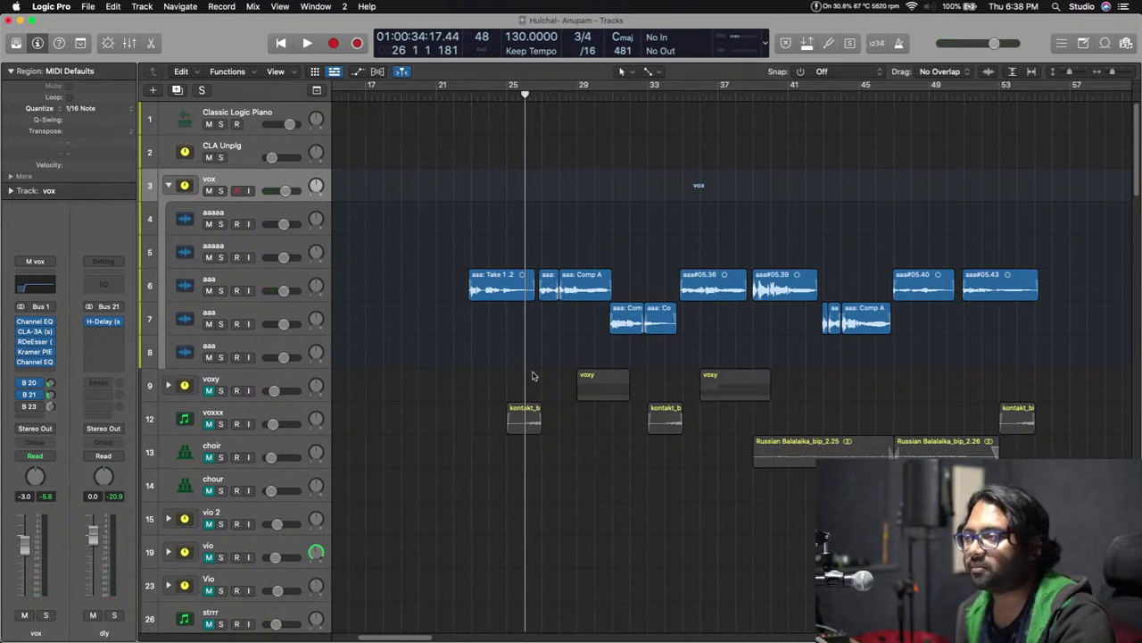
click(49, 406)
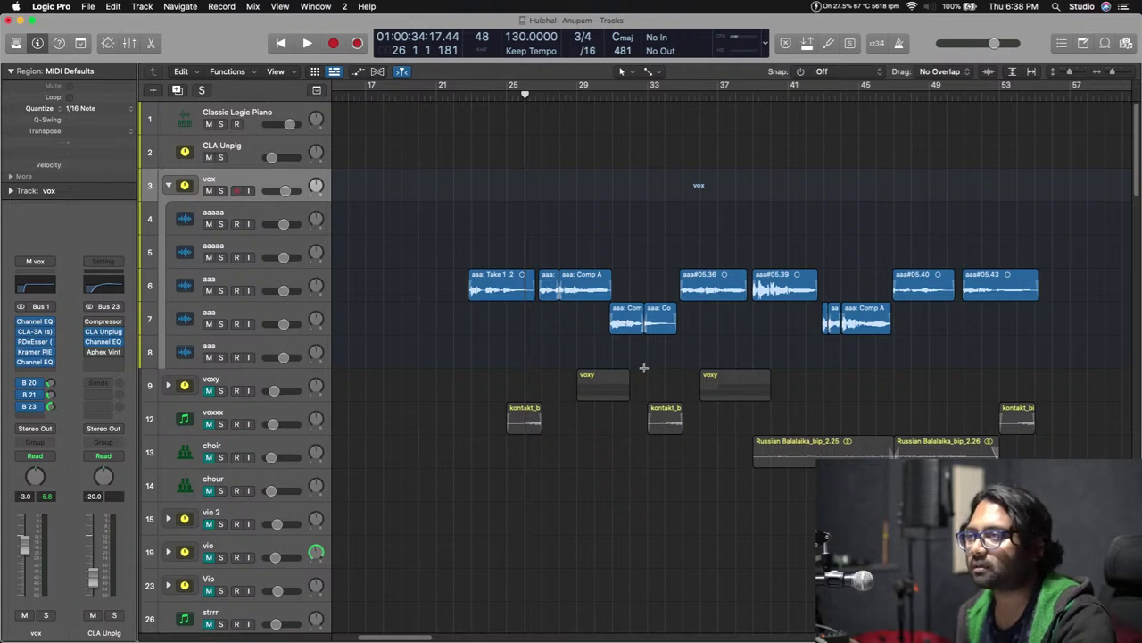
key(space)
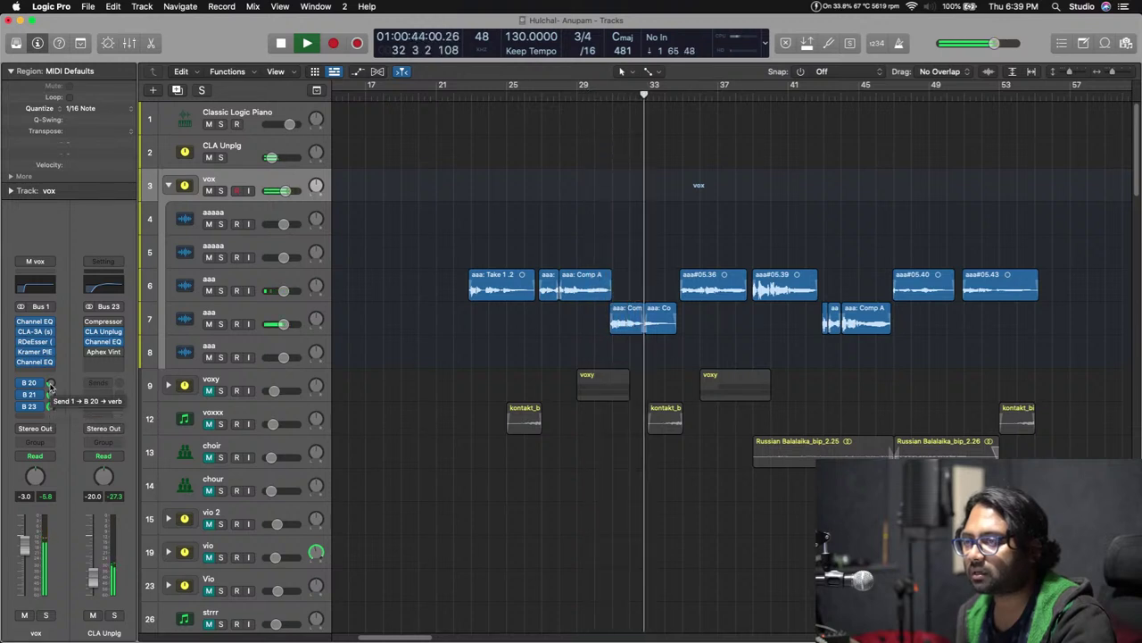
click(50, 384)
Insert Fresh Air after the second Channel EQ on the vox stack during playback.
click(36, 369)
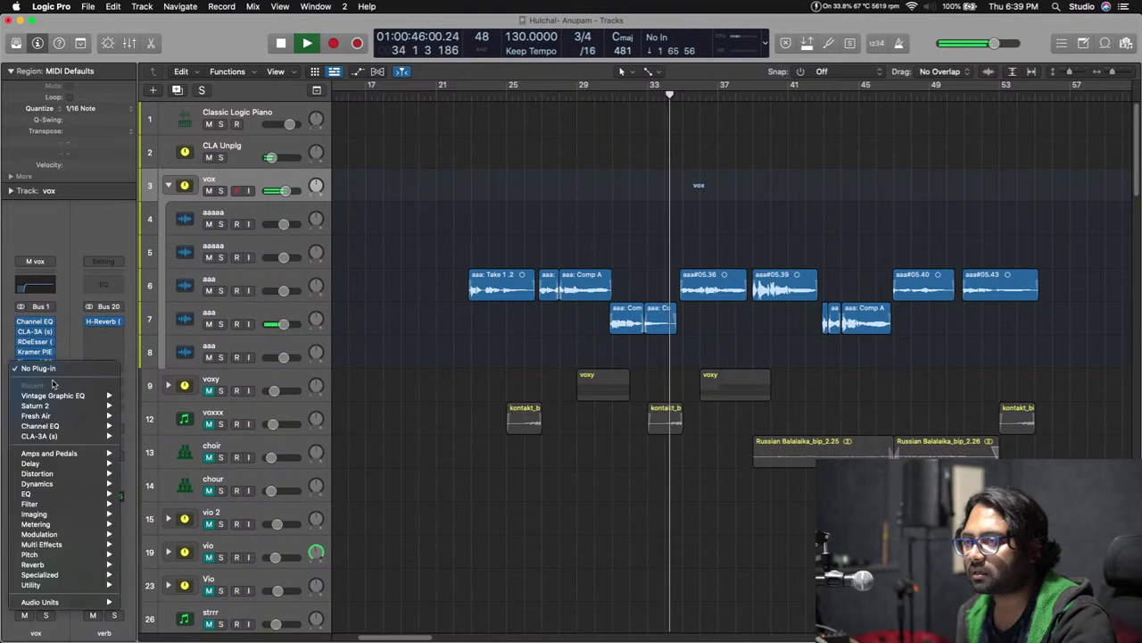
mouse_move(92, 417)
click(143, 416)
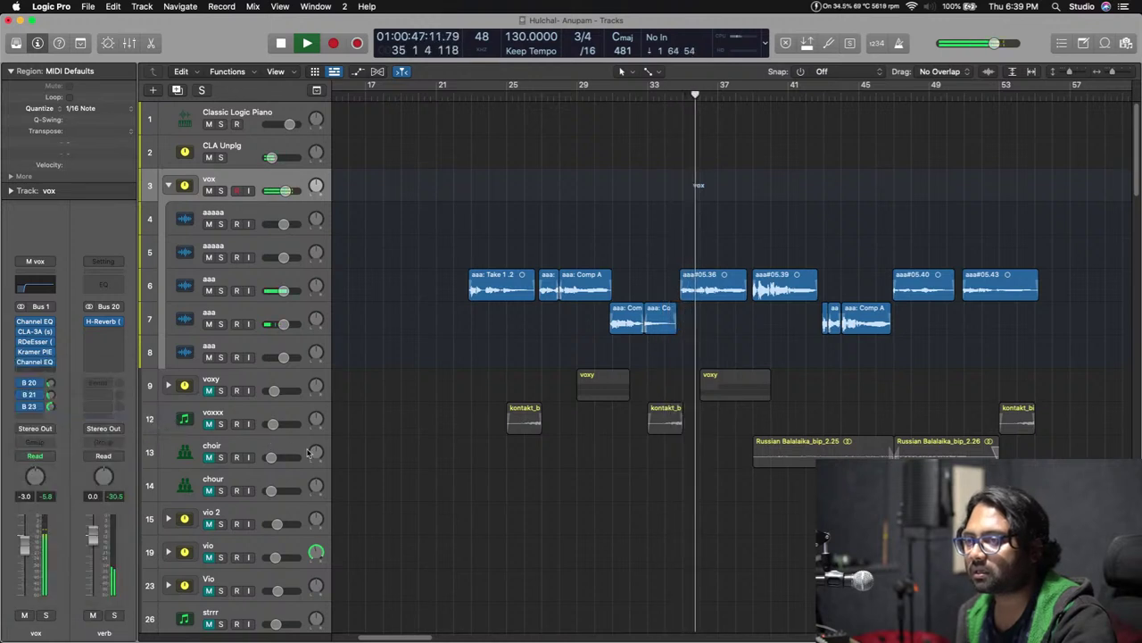
Set Fresh Air's Mid Air and High Air both to 5% during playback.
scroll(489, 456, up, 6)
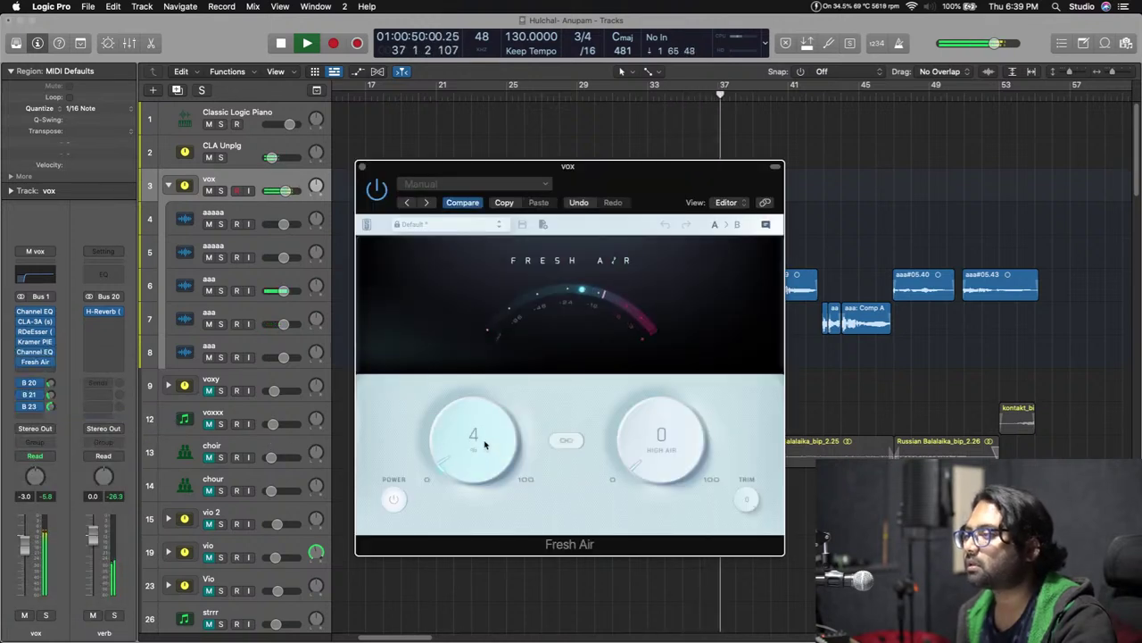
scroll(648, 446, up, 4)
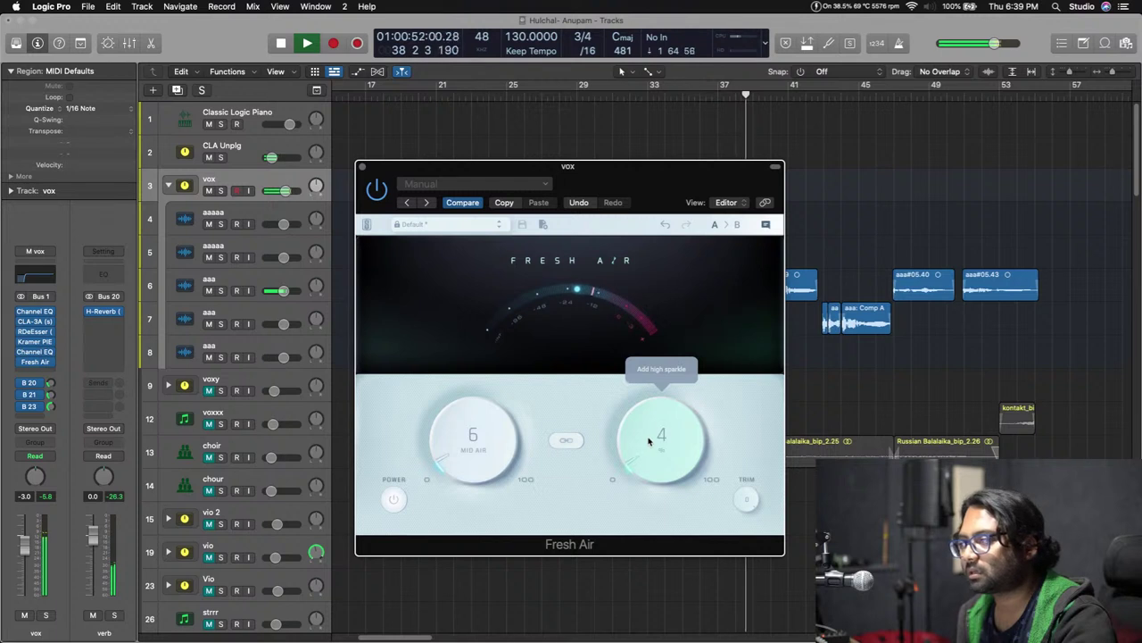
scroll(651, 438, up, 1)
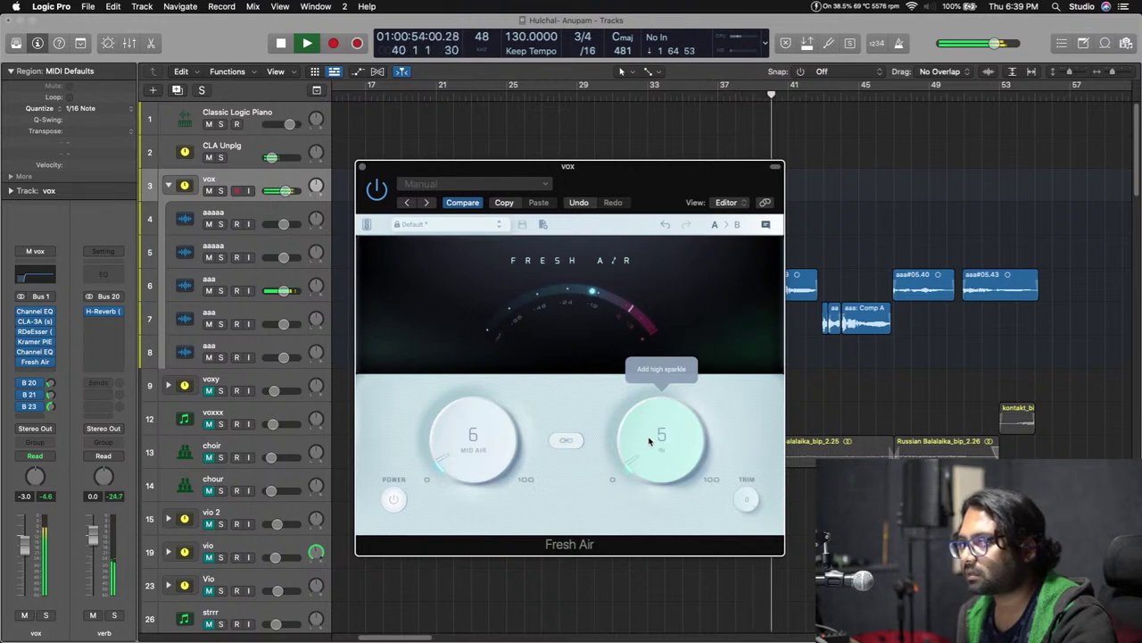
scroll(492, 461, down, 1)
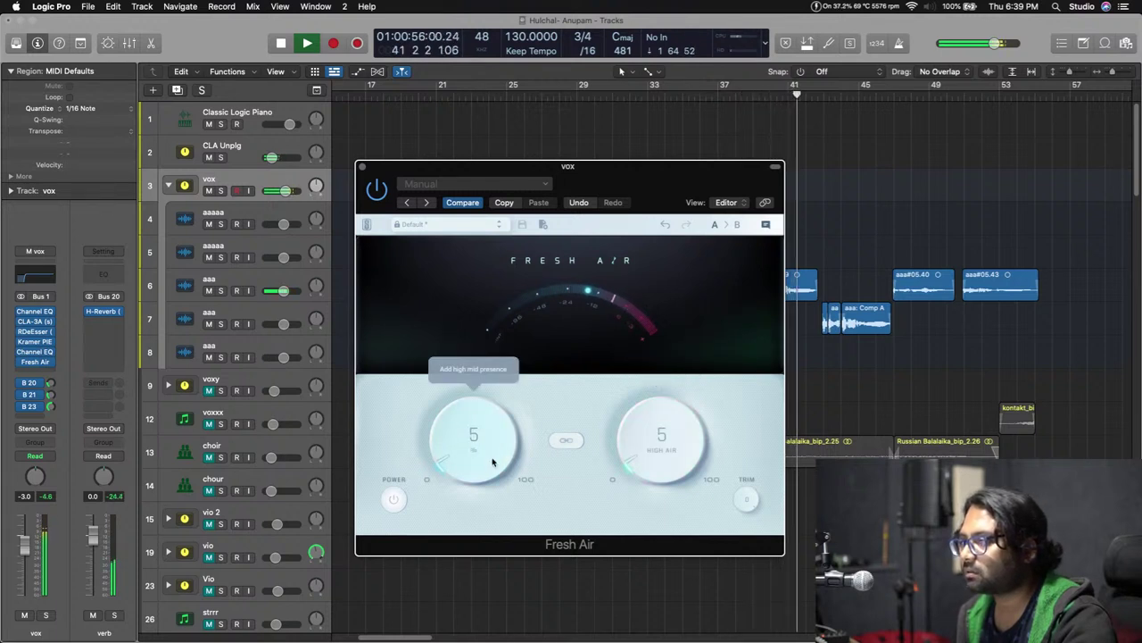
scroll(671, 471, down, 1)
scroll(672, 472, up, 1)
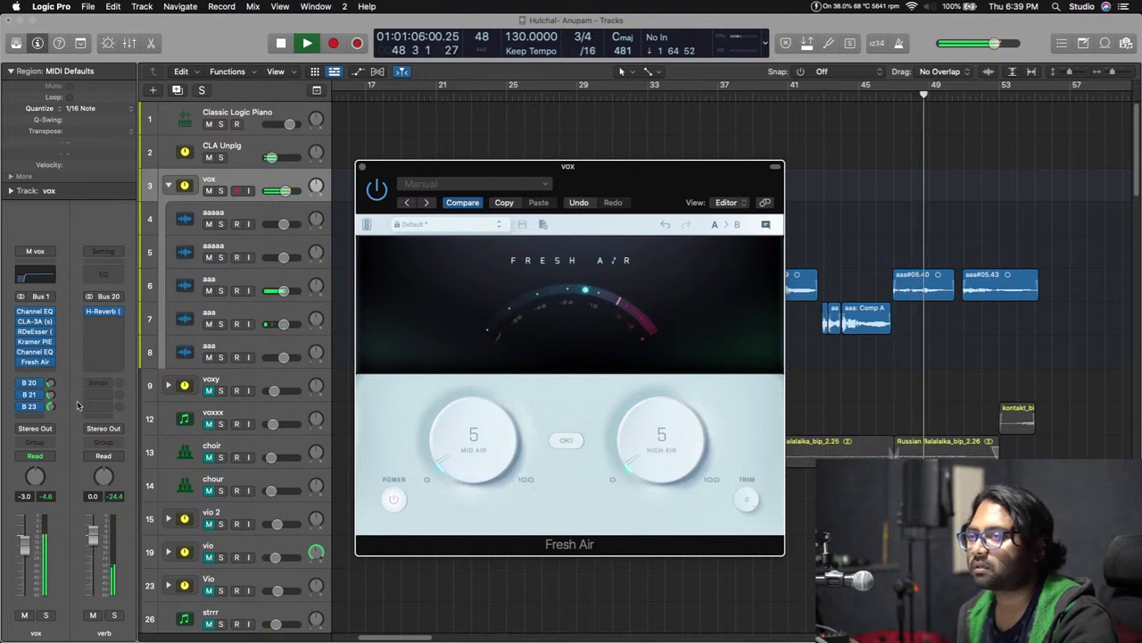
Set the low shelf of the vox stack's second Channel EQ to 372 Hz and -2.3 dB, audition it, and close the plug-in windows.
click(36, 352)
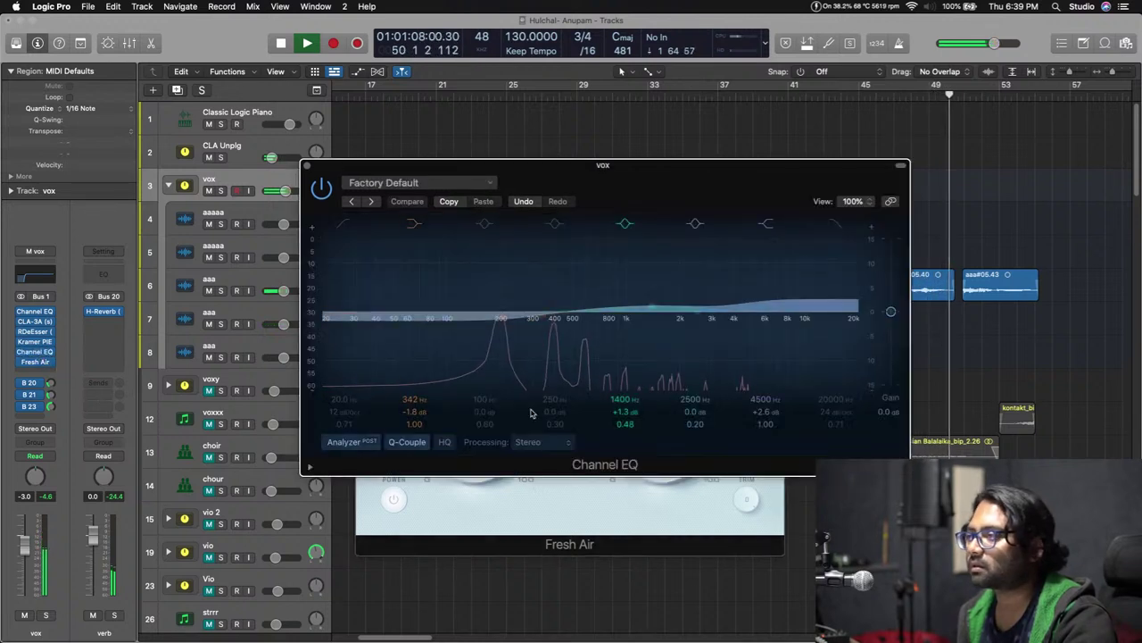
drag(530, 357, 538, 358)
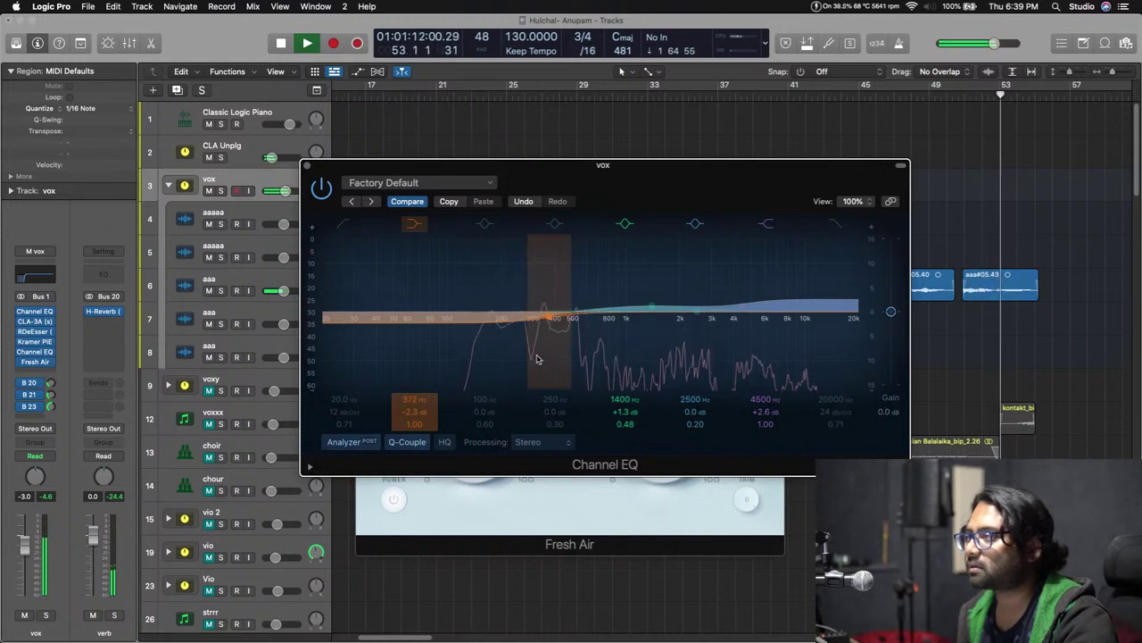
key(space)
key(space)
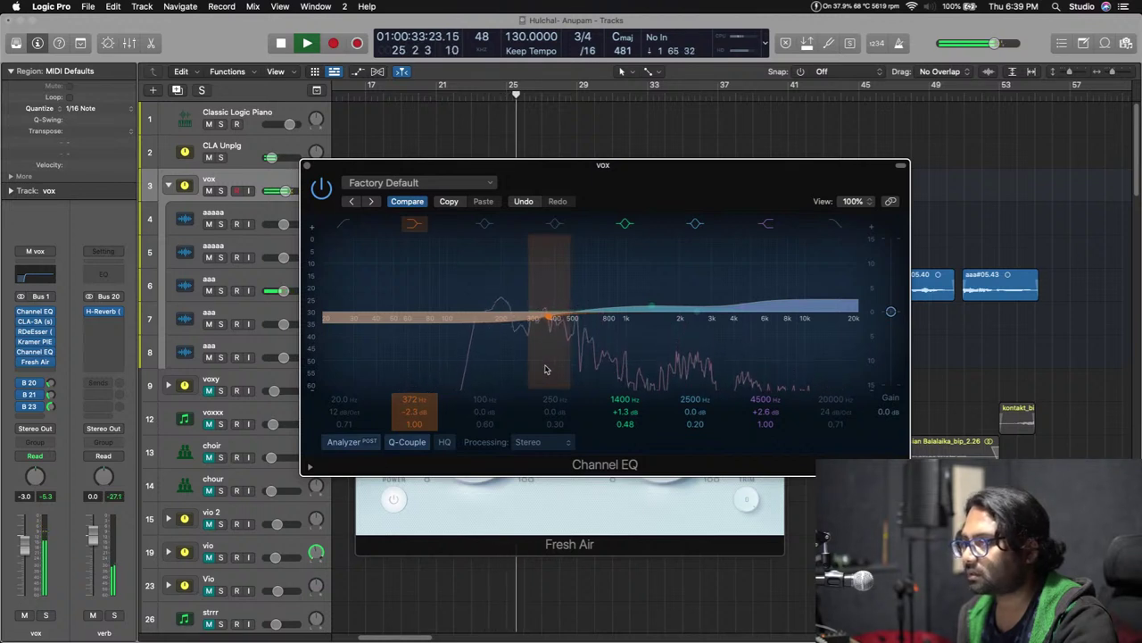
key(space)
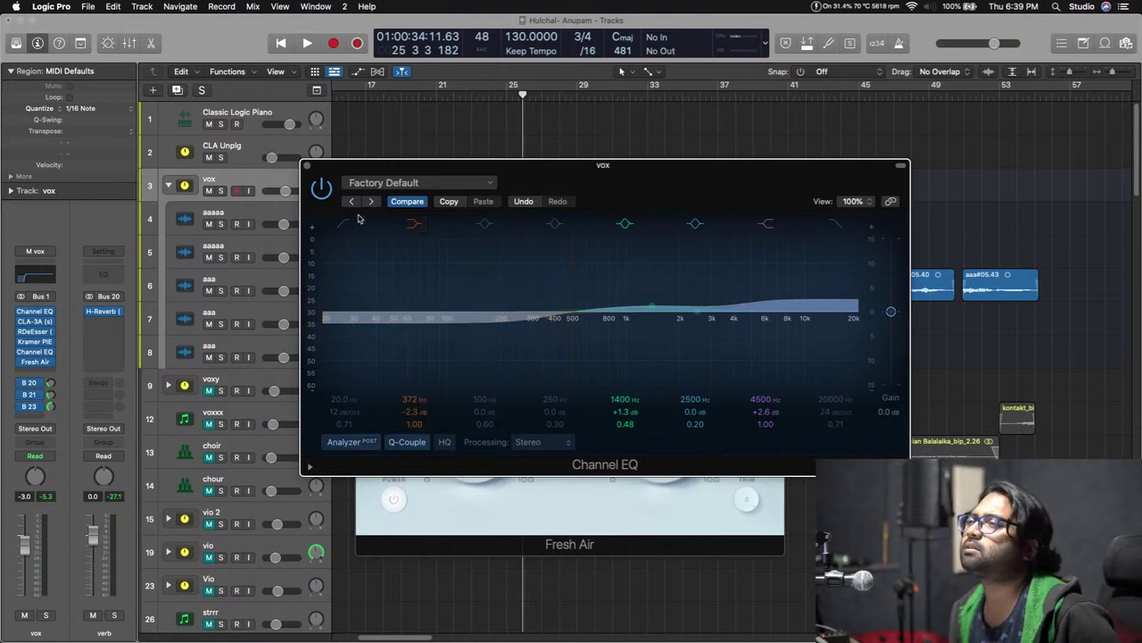
click(305, 166)
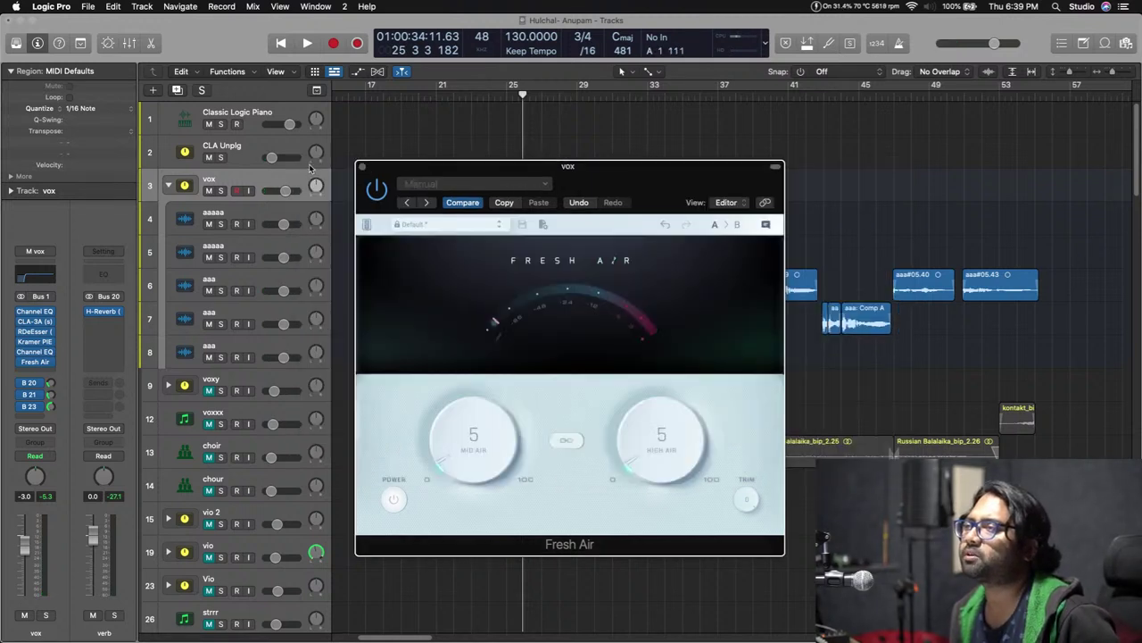
click(361, 167)
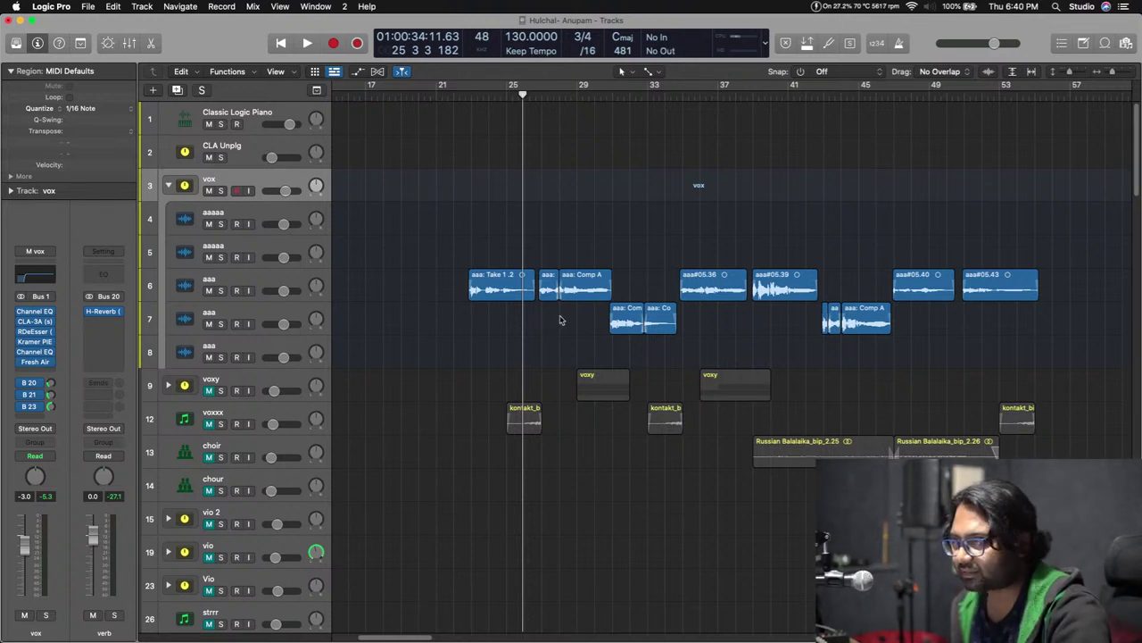
Move the playhead back to bar 22, survey the song's whole arrangement, and briefly check the vox stack's CLA-3A compressor.
click(455, 93)
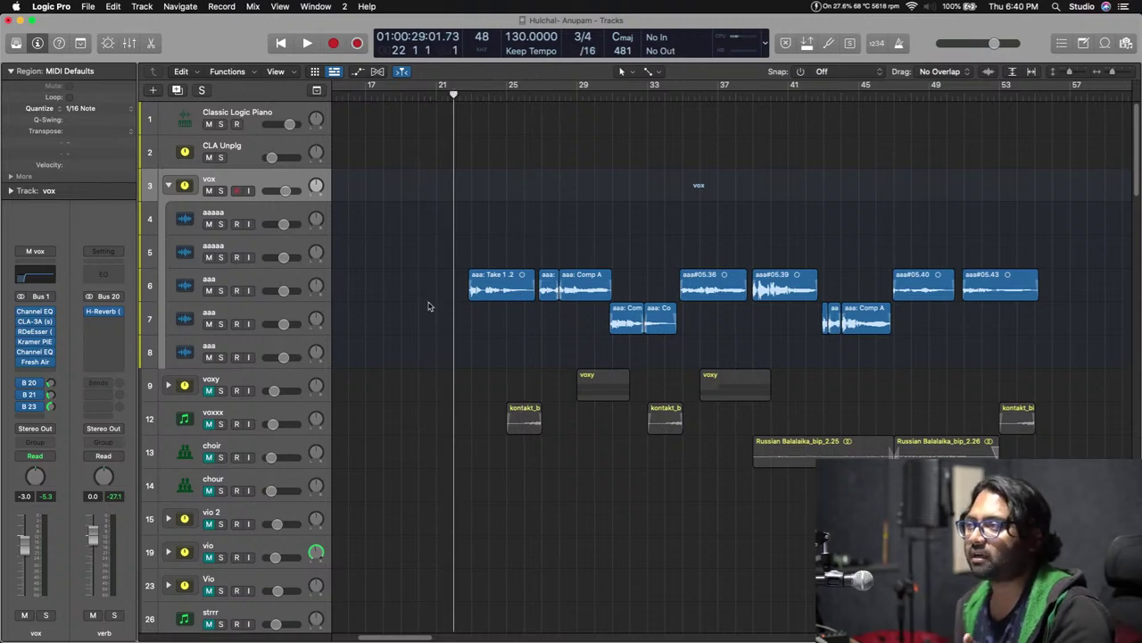
key(ctrl+alt+Left)
ctrl+alt+click(441, 393)
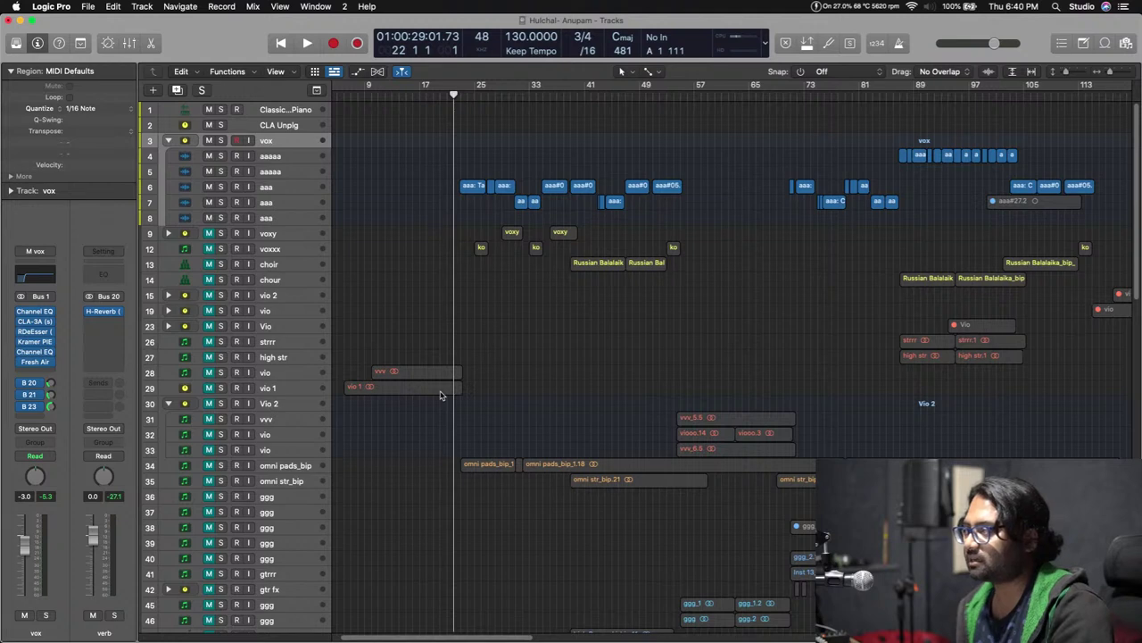
scroll(440, 394, down, 5)
scroll(438, 395, up, 5)
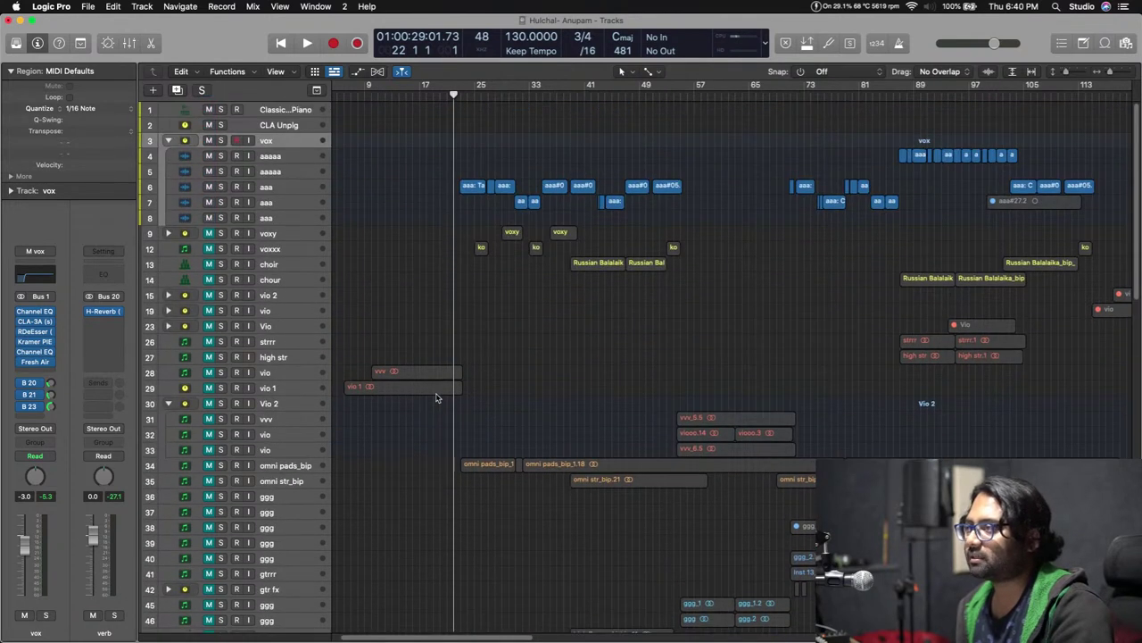
click(33, 321)
click(417, 152)
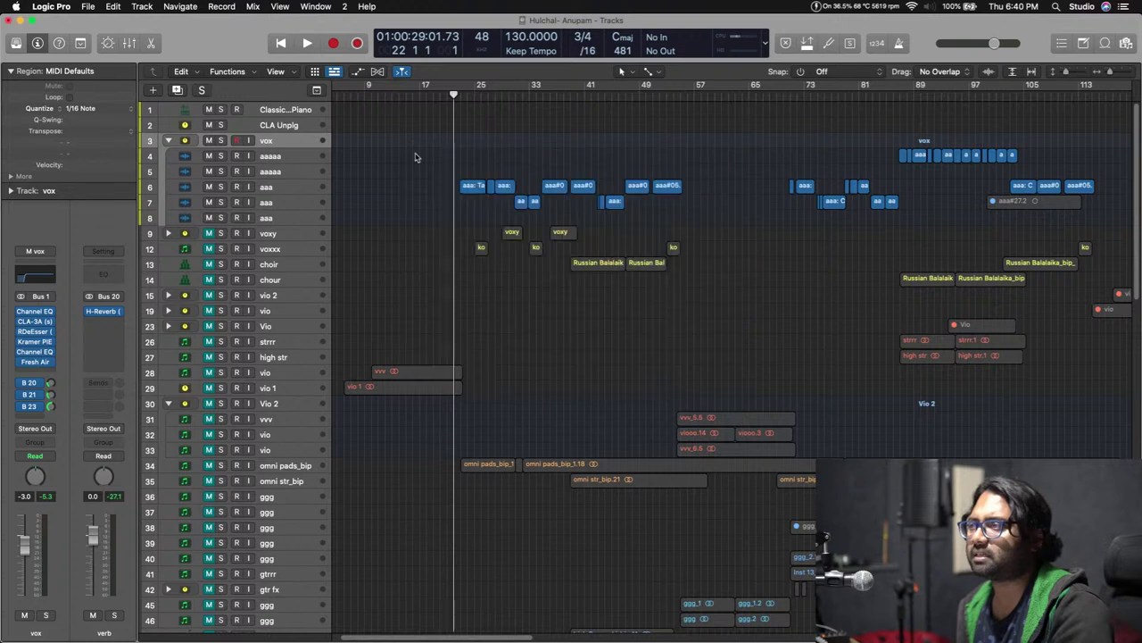